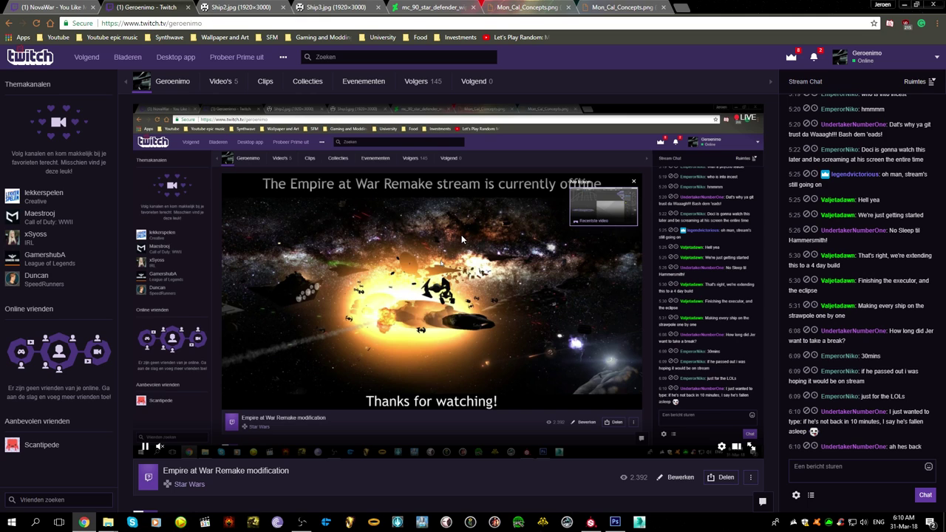
# - Check the live stream's status in Open Broadcaster Software and hide its window again
pyautogui.click(302, 521)
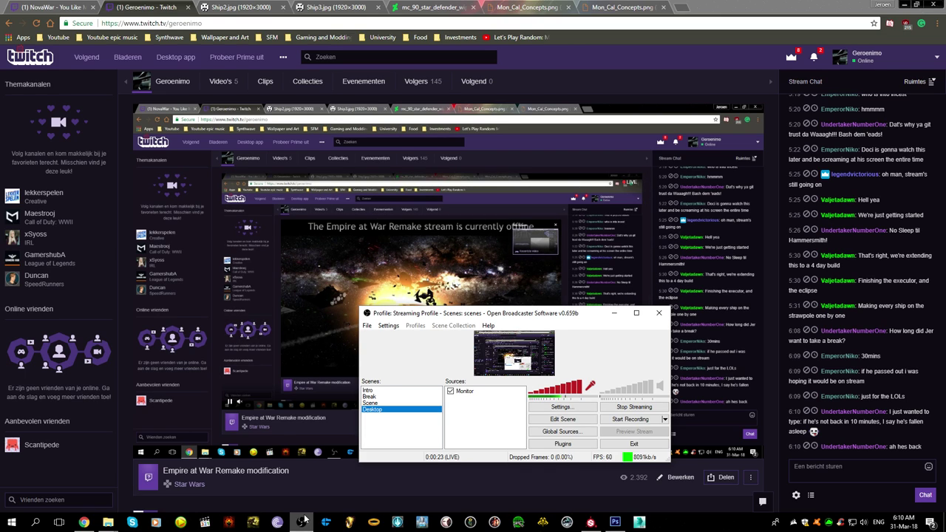
pyautogui.click(304, 521)
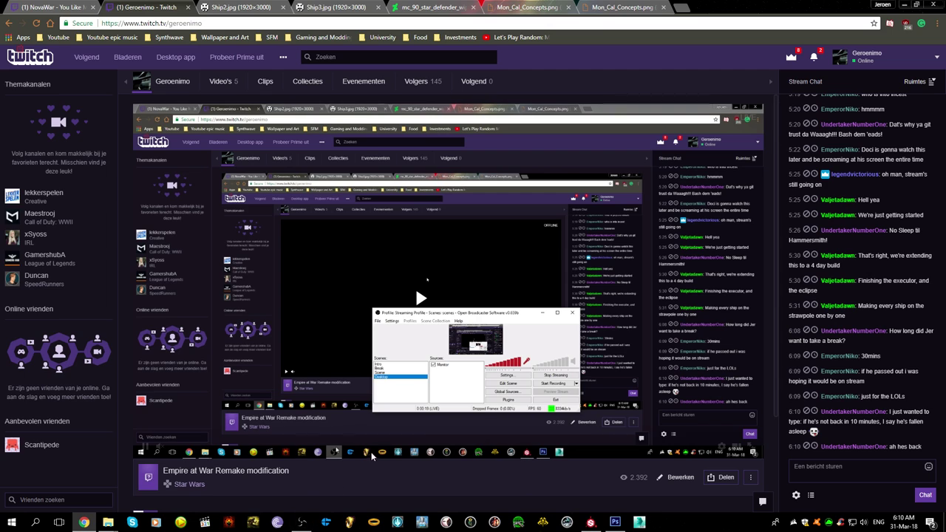
# - Switch to Photoshop and examine the dark engine and panel areas of the Rebel_Mon_Calamari_Cruiser_MC_80 texture
pyautogui.click(590, 521)
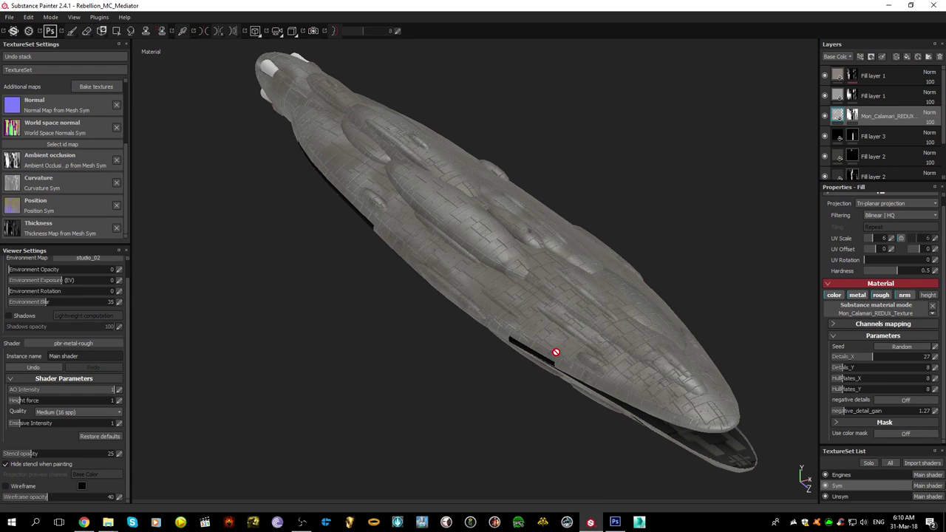
pyautogui.click(614, 517)
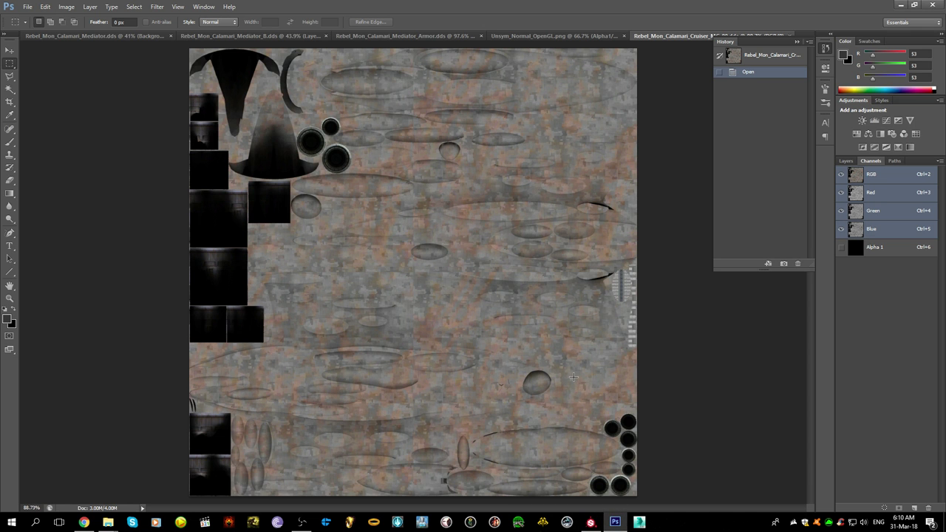
pyautogui.keyDown('alt'); pyautogui.scroll(10, 403, 248); pyautogui.keyUp('alt')
pyautogui.moveTo(212, 135); pyautogui.dragTo(527, 293)
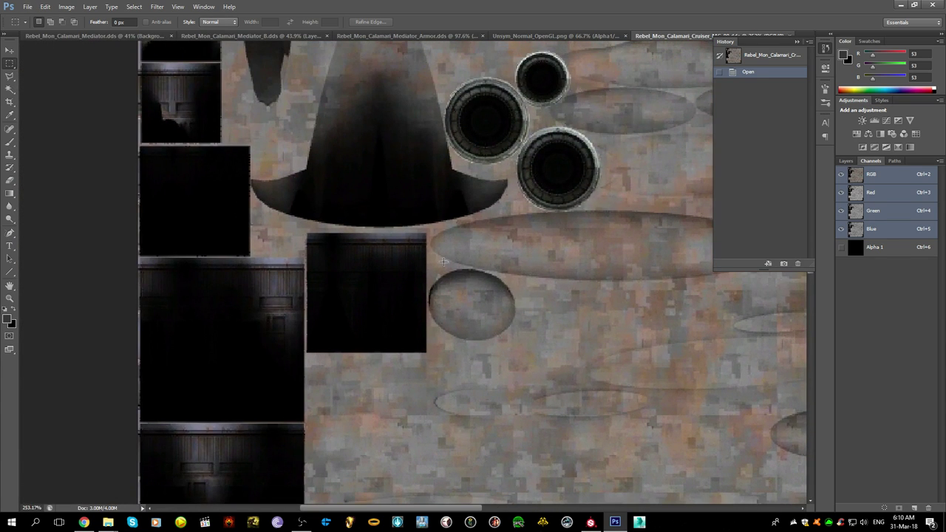
pyautogui.keyDown('alt'); pyautogui.scroll(4, 210, 68); pyautogui.keyUp('alt')
pyautogui.keyDown('alt'); pyautogui.scroll(-6, 211, 68); pyautogui.keyUp('alt')
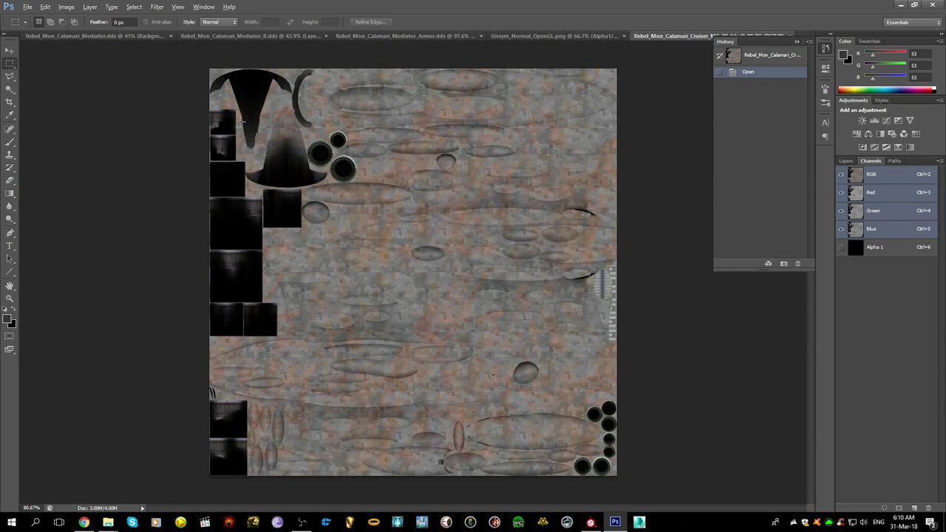
pyautogui.press('alt')
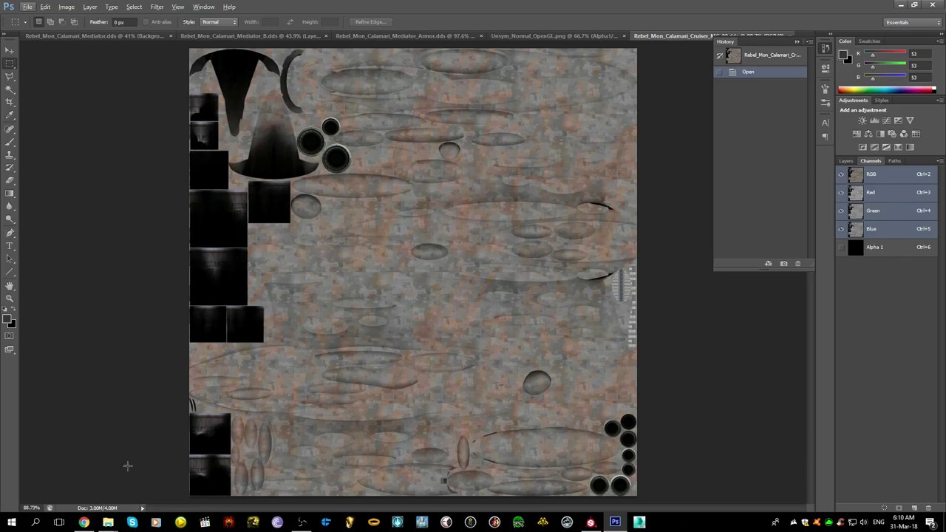
# - Switch to File Explorer and bring up the EAW-Remake Textures folder to view the Rebel Mon Calamari texture files
pyautogui.moveTo(108, 522)
pyautogui.moveTo(242, 475)
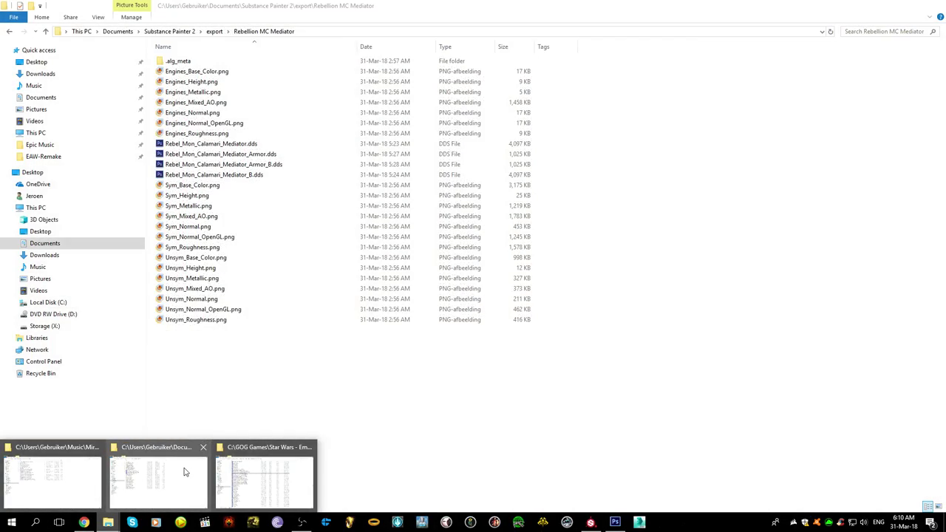
pyautogui.click(271, 446)
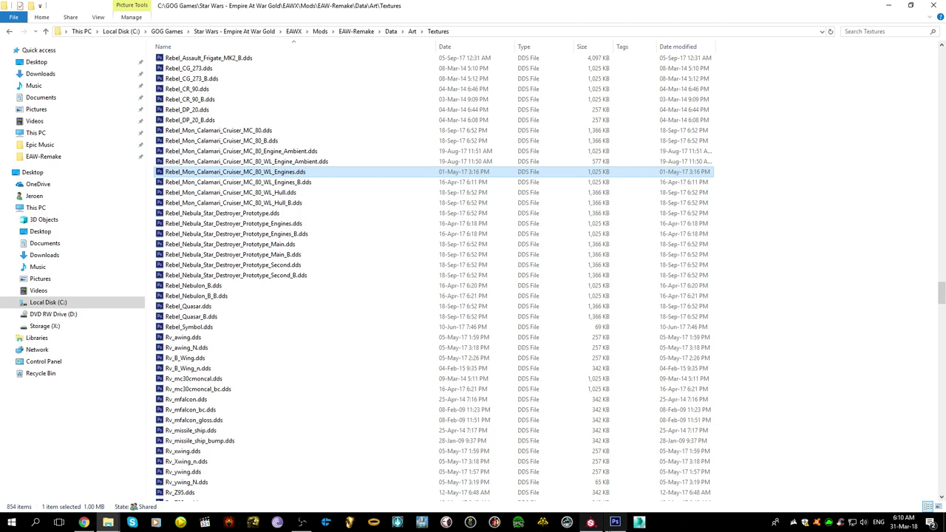
# - Return to Photoshop and inspect the small panel sections along the Mon Calamari texture's edge up close
pyautogui.click(613, 523)
pyautogui.keyDown('alt'); pyautogui.scroll(15, 213, 206); pyautogui.keyUp('alt')
pyautogui.moveTo(209, 127); pyautogui.dragTo(337, 366)
pyautogui.moveTo(170, 128); pyautogui.dragTo(286, 297)
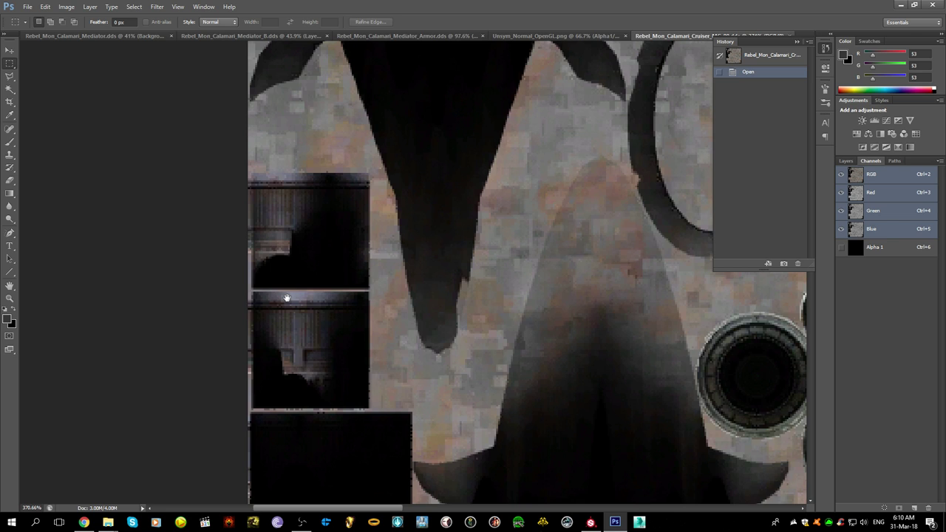
pyautogui.moveTo(251, 185); pyautogui.dragTo(345, 256)
pyautogui.click(267, 198)
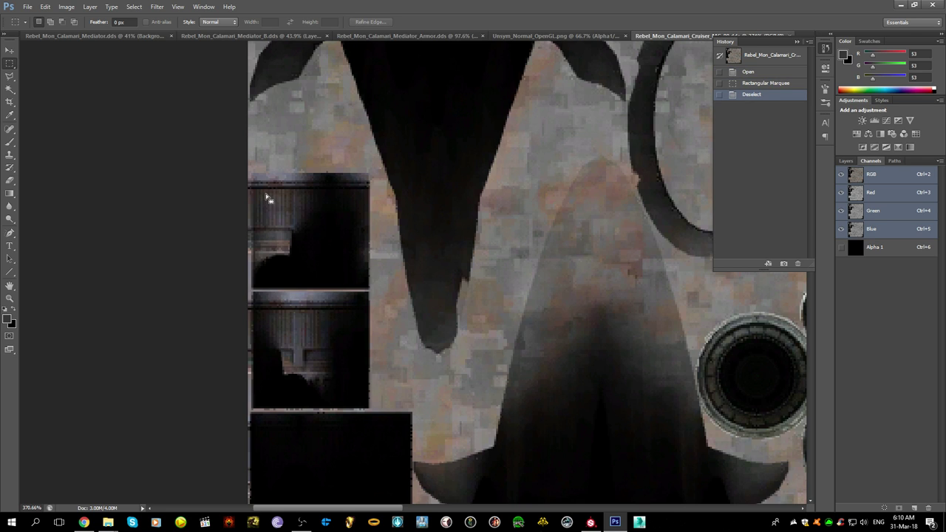
pyautogui.keyDown('alt'); pyautogui.scroll(-16, 311, 225); pyautogui.keyUp('alt')
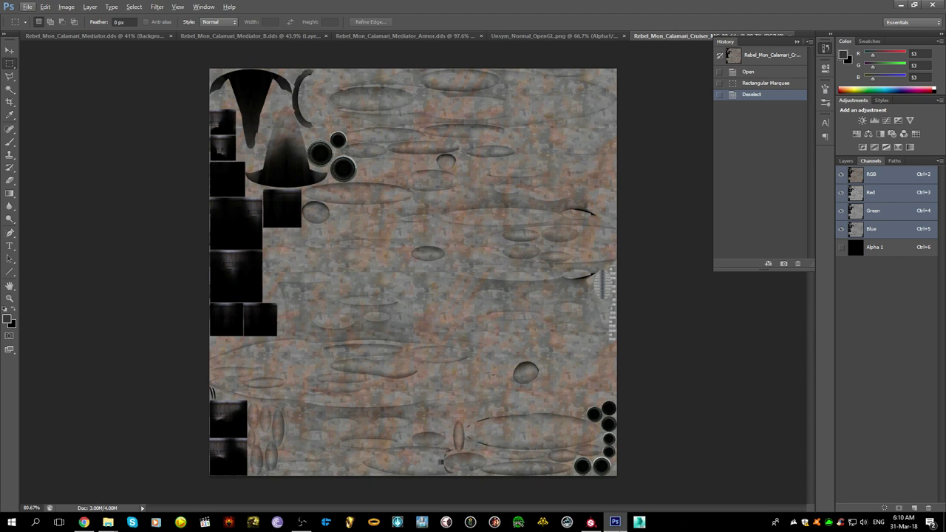
# - In File Explorer, go to Downloads, sort it by name and open the Star Wars Empire at war Forces of Corruption Models folder
pyautogui.click(615, 522)
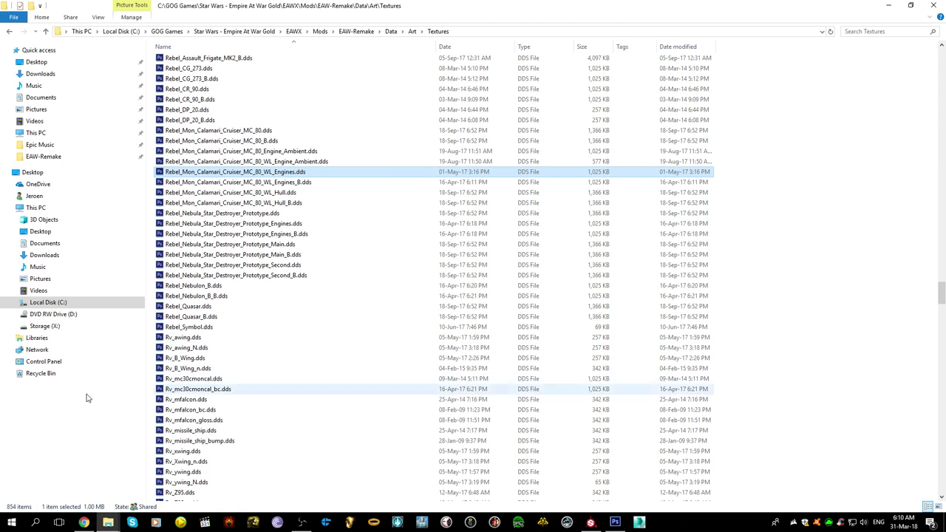
pyautogui.click(108, 522)
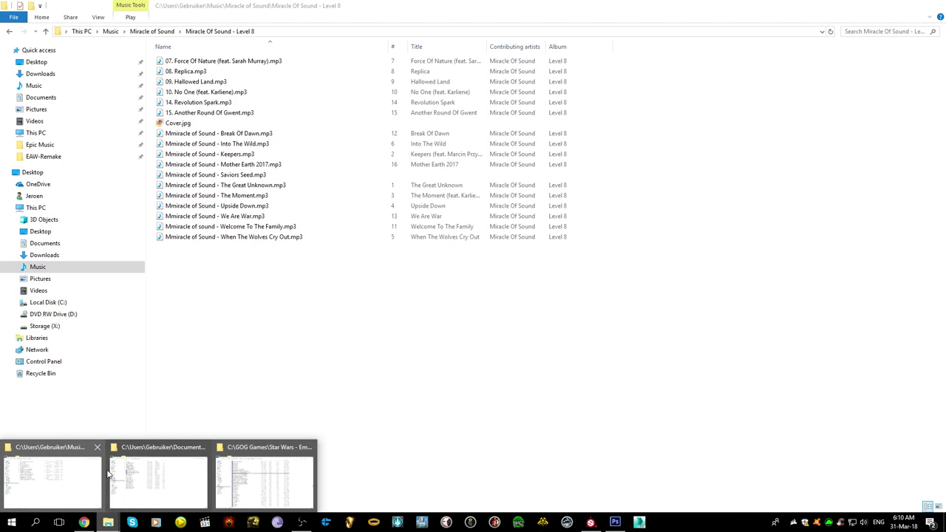
pyautogui.click(143, 471)
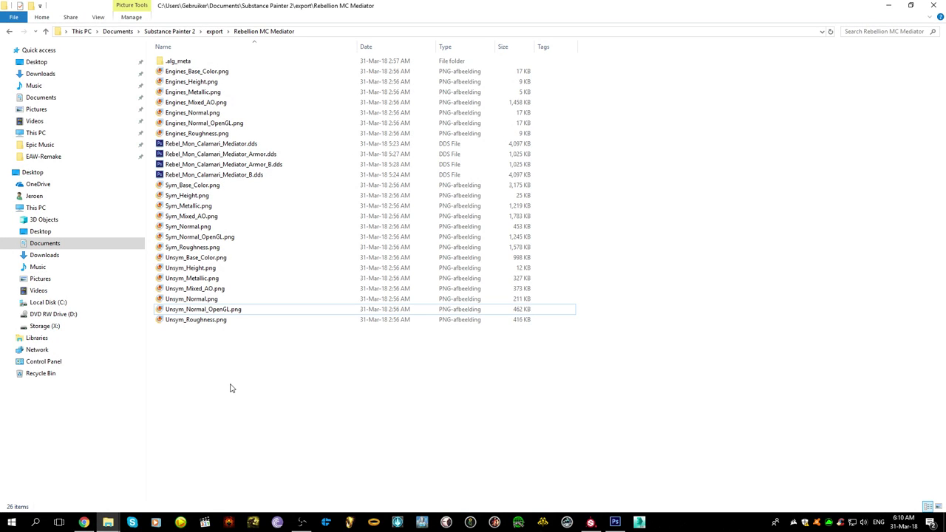
pyautogui.click(65, 74)
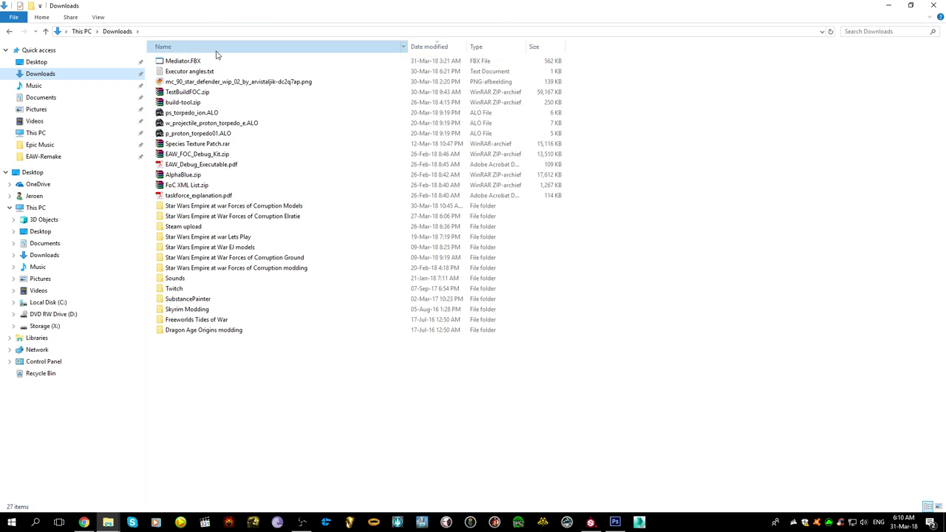
pyautogui.click(174, 45)
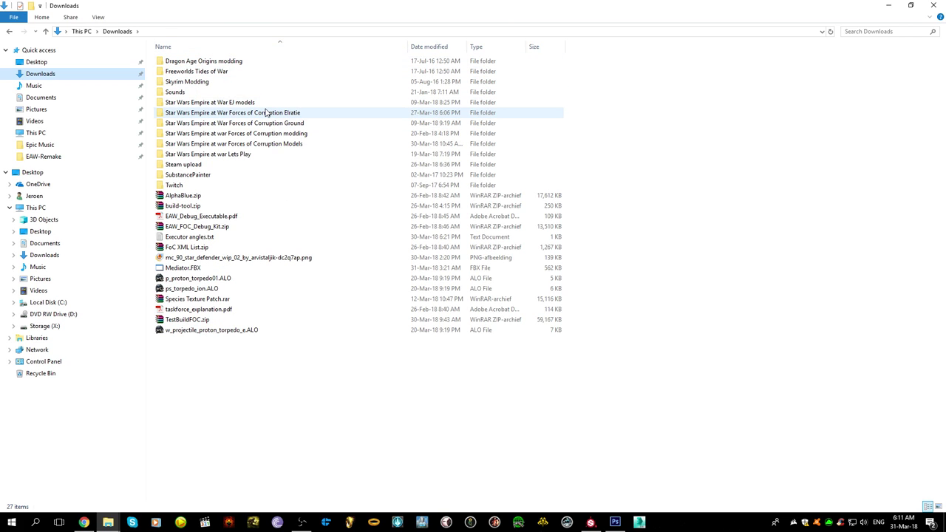
pyautogui.doubleClick(243, 143)
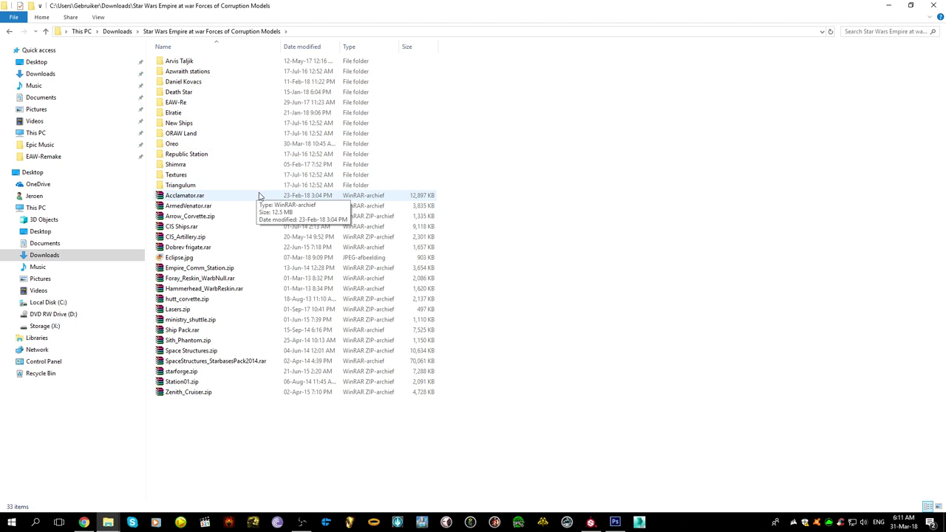
# - Look through the New Ships folder and search its parent models folder for "mon"
pyautogui.doubleClick(267, 122)
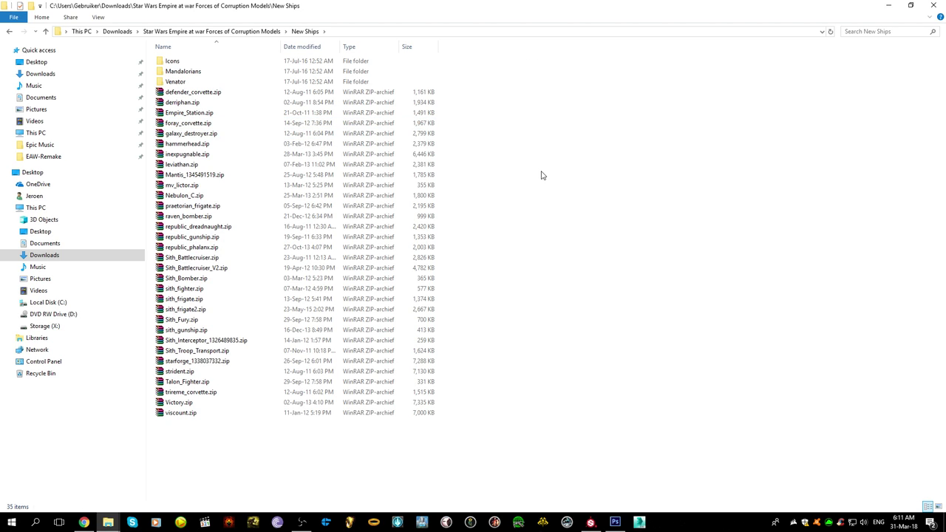
pyautogui.press('BackSpace')
pyautogui.click(852, 32)
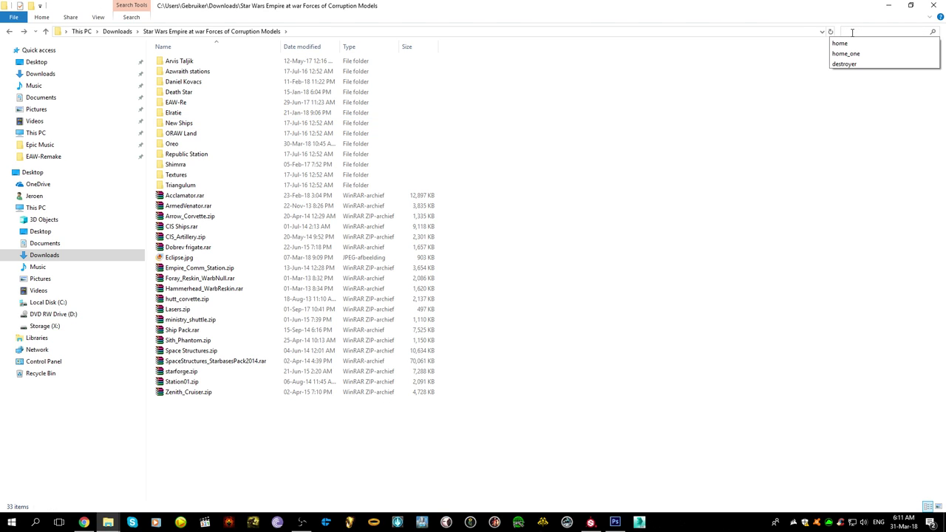
pyautogui.write('mon')
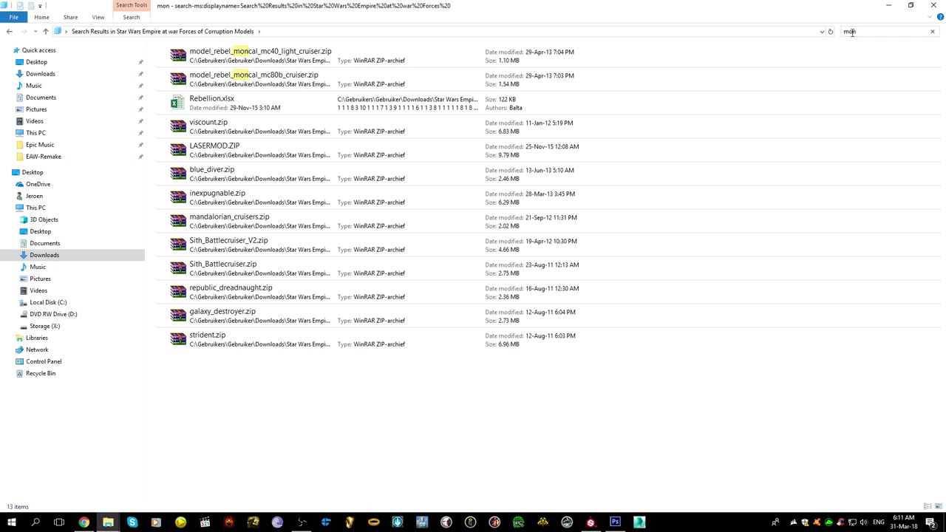
# - Preview rv_moncal_mc80b.ALO from model_rebel_moncal_mc80b_cruiser.zip in Alamo Object Viewer, close both windows and return to the models folder
pyautogui.doubleClick(428, 79)
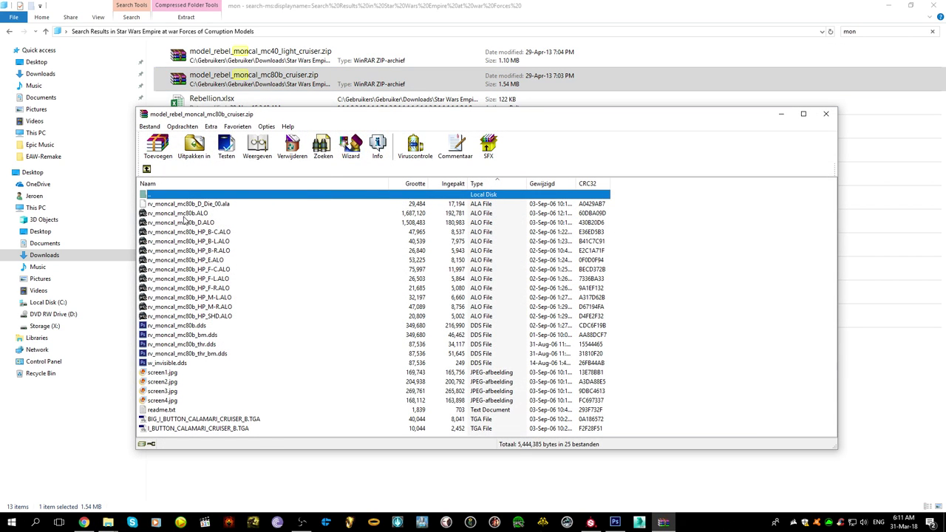
pyautogui.doubleClick(188, 214)
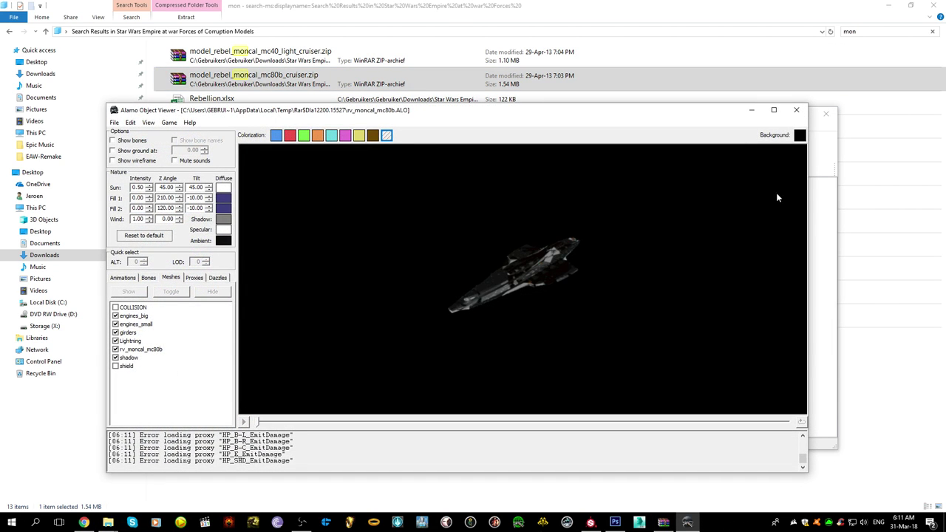
pyautogui.click(797, 110)
pyautogui.click(826, 113)
pyautogui.hotkey('alt', 'Left')
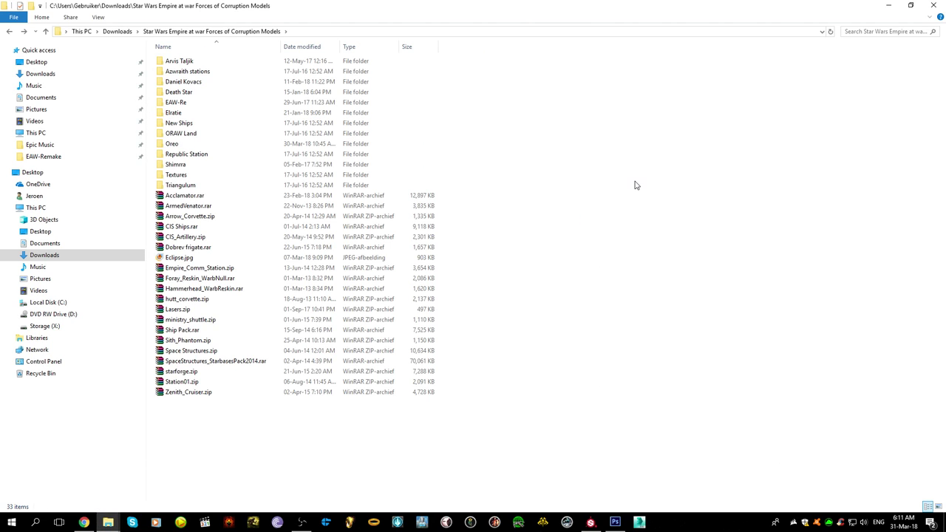
# - Search the models folder for "mc" and look through the matching files
pyautogui.click(868, 31)
pyautogui.click(864, 31)
pyautogui.write('mc')
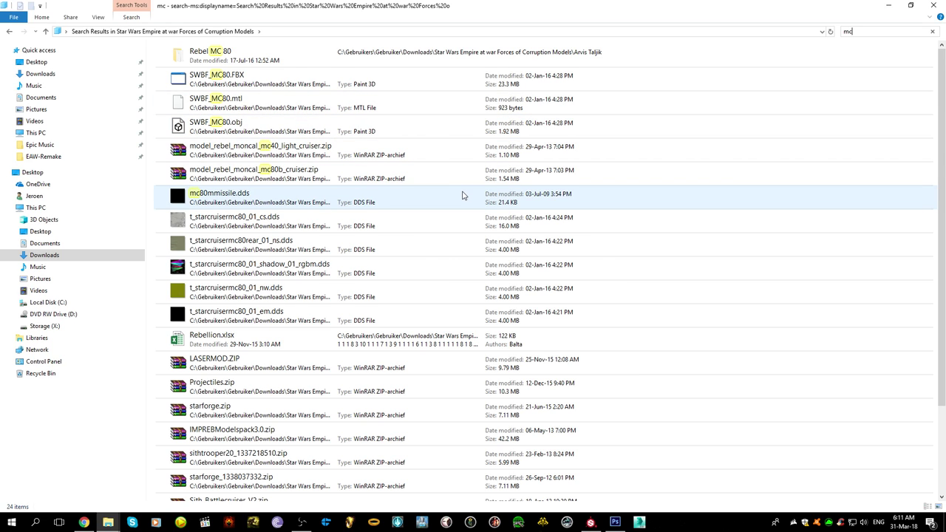
pyautogui.scroll(-3, 463, 195)
pyautogui.scroll(3, 450, 160)
# - Open t_starcruisermc80_01_cs.dds from the Rebel MC 80 folder in Photoshop without loading transparency as an alpha channel
pyautogui.doubleClick(379, 59)
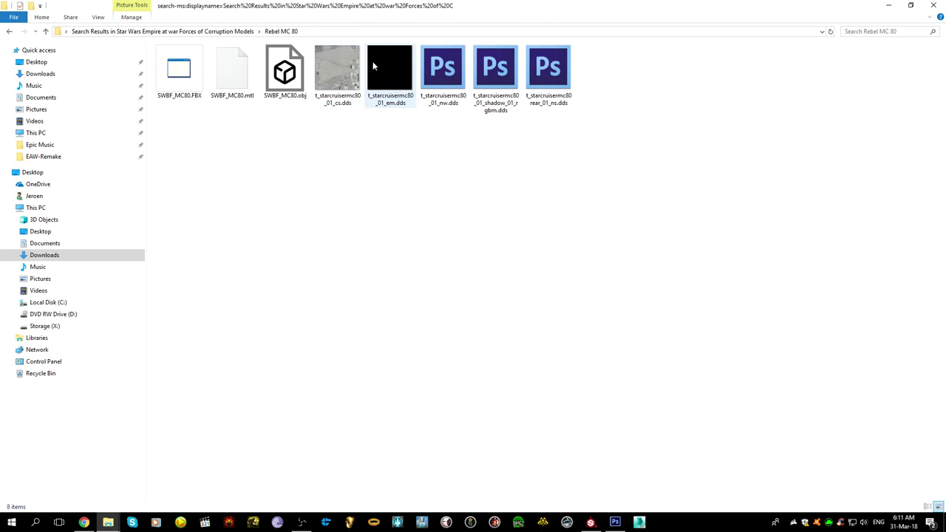
pyautogui.doubleClick(338, 68)
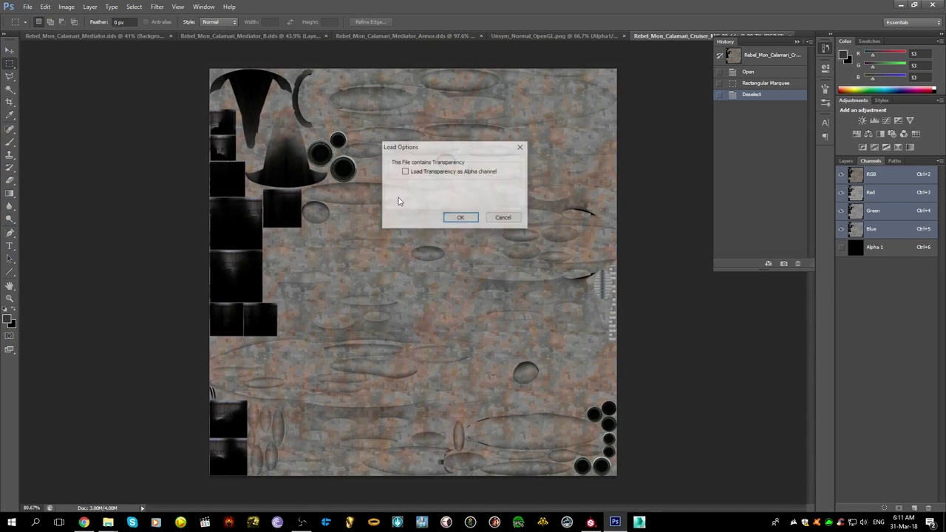
pyautogui.click(464, 217)
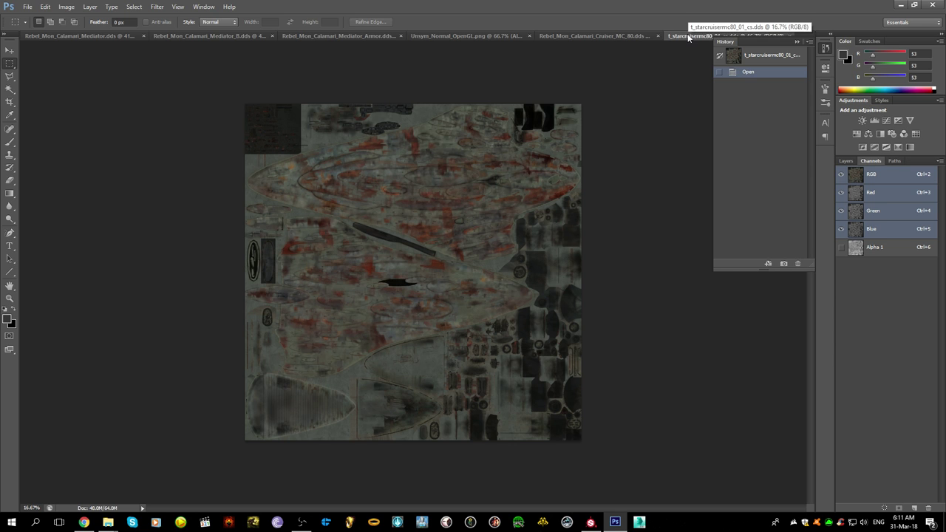
# - Examine the t_starcruisermc80_01_cs texture closely, including its mechanical parts, hull panels and red hull markings
pyautogui.keyDown('alt'); pyautogui.scroll(17, 501, 409); pyautogui.keyUp('alt')
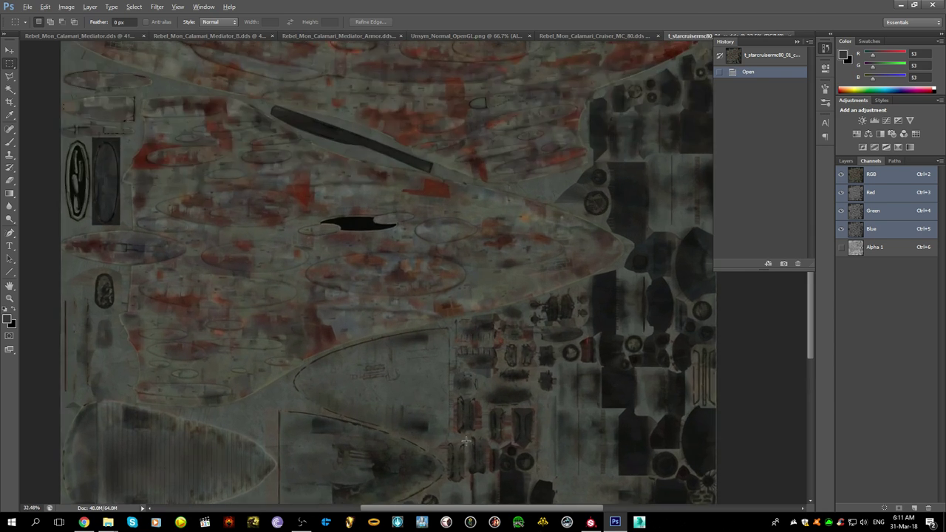
pyautogui.keyDown('alt'); pyautogui.scroll(-6, 546, 401); pyautogui.keyUp('alt')
pyautogui.moveTo(353, 422); pyautogui.dragTo(483, 215)
pyautogui.moveTo(599, 282); pyautogui.dragTo(582, 304)
pyautogui.keyDown('alt'); pyautogui.scroll(2, 479, 275); pyautogui.keyUp('alt')
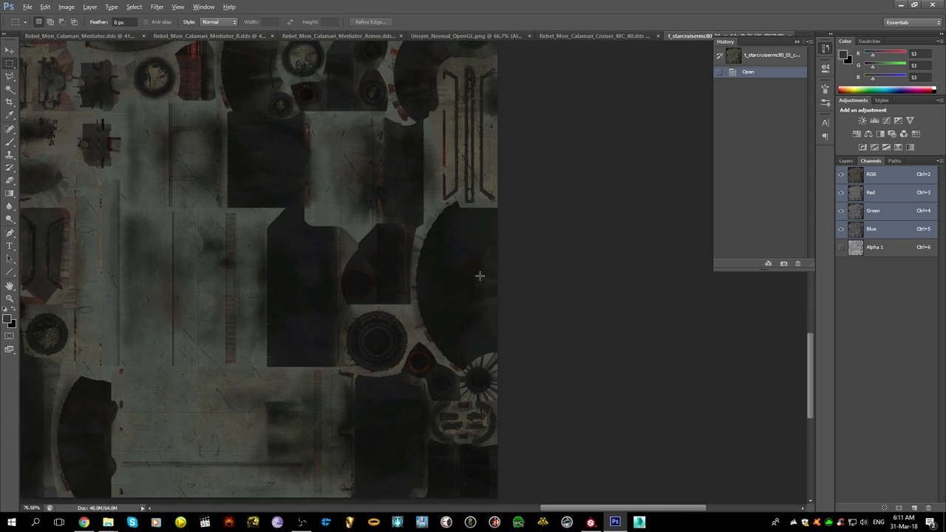
pyautogui.keyDown('alt'); pyautogui.scroll(1, 479, 276); pyautogui.keyUp('alt')
pyautogui.moveTo(219, 262); pyautogui.dragTo(479, 215)
pyautogui.keyDown('alt'); pyautogui.scroll(-4, 361, 414); pyautogui.keyUp('alt')
pyautogui.moveTo(303, 217); pyautogui.dragTo(365, 416)
pyautogui.moveTo(327, 301); pyautogui.dragTo(358, 405)
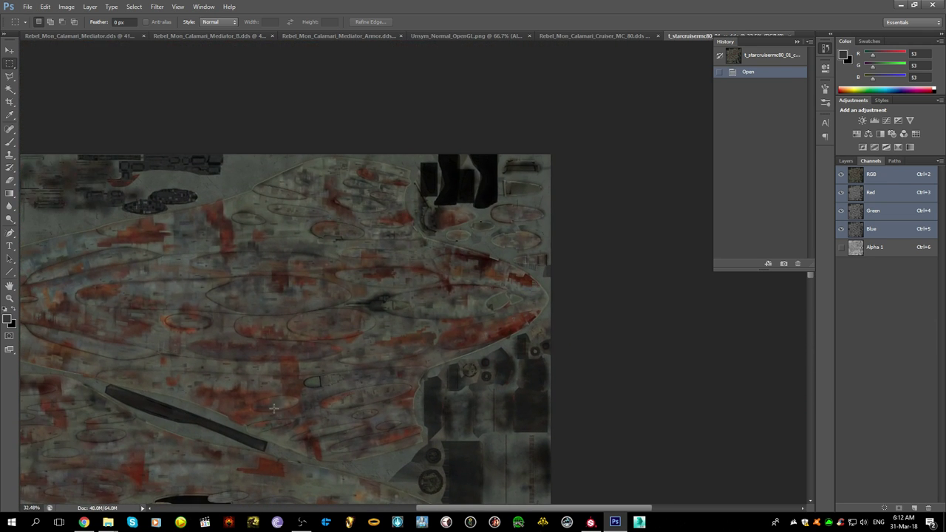
# - Check the live stream in Open Broadcaster Software and on the Twitch channel page, briefly unmuting the player to test its sound
pyautogui.click(300, 521)
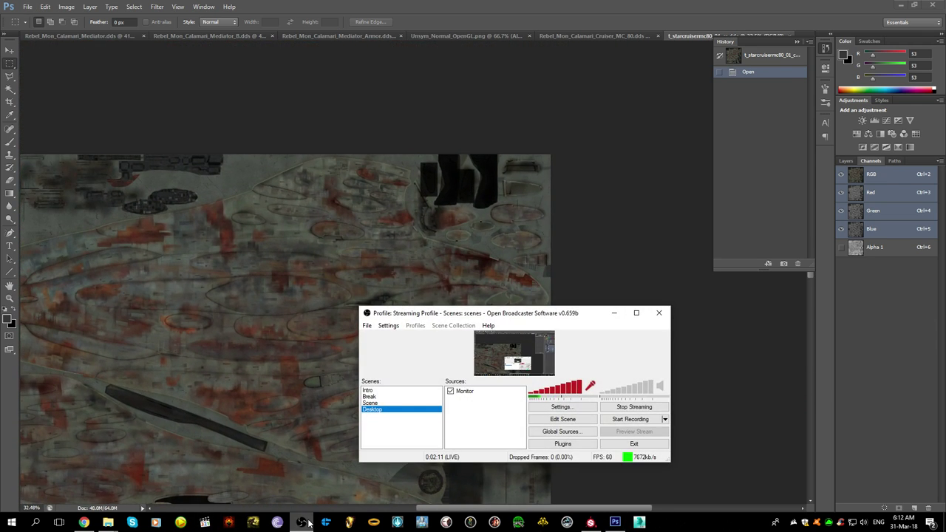
pyautogui.click(82, 523)
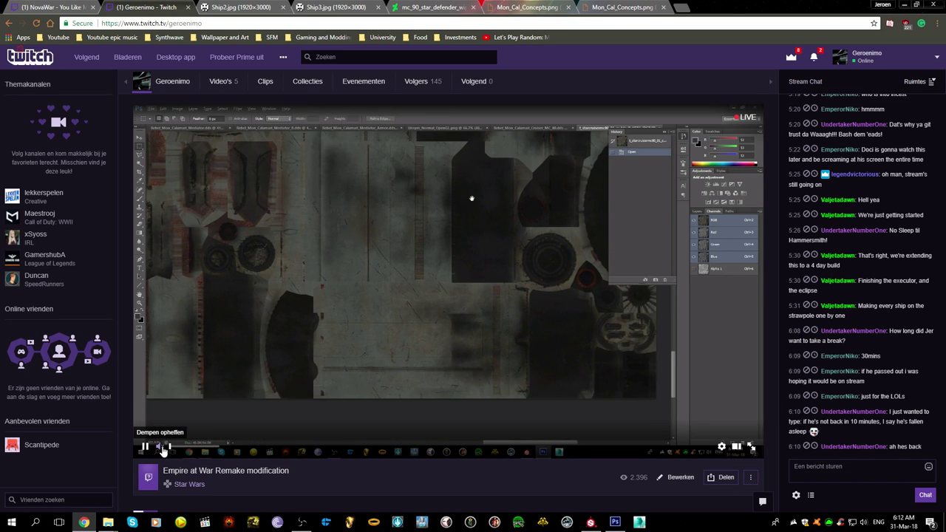
pyautogui.click(163, 452)
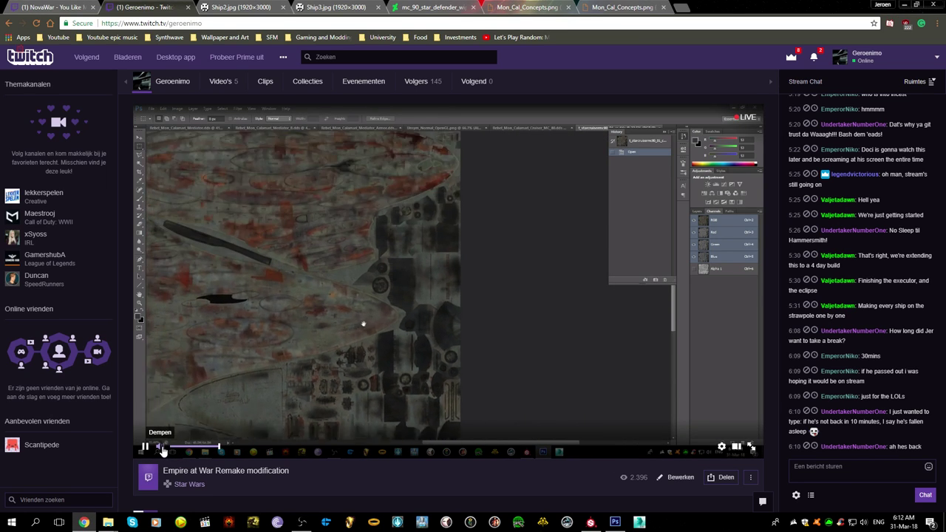
pyautogui.click(162, 451)
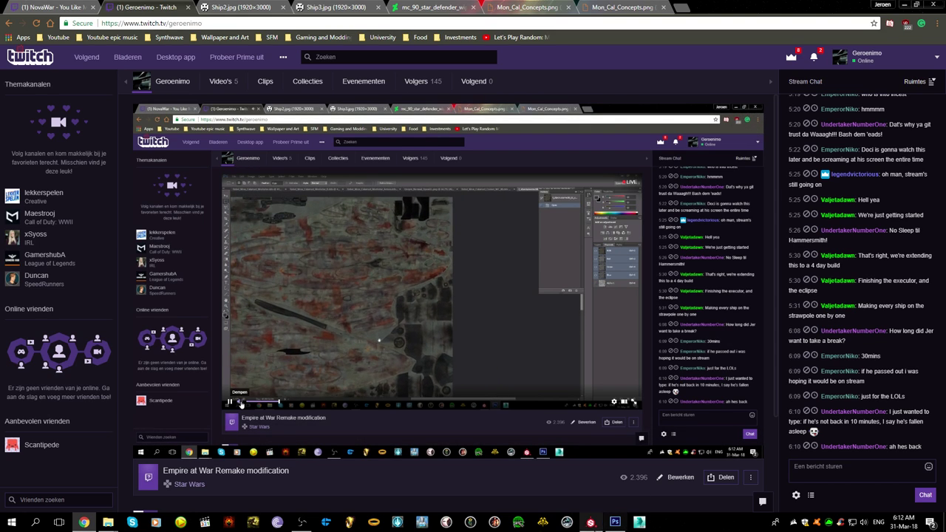
# - Return to the Star Wars Empire at war Forces of Corruption Models folder and check the contents of ArmedVenator.rar
pyautogui.click(590, 522)
pyautogui.click(590, 522)
pyautogui.moveTo(109, 521)
pyautogui.moveTo(86, 490)
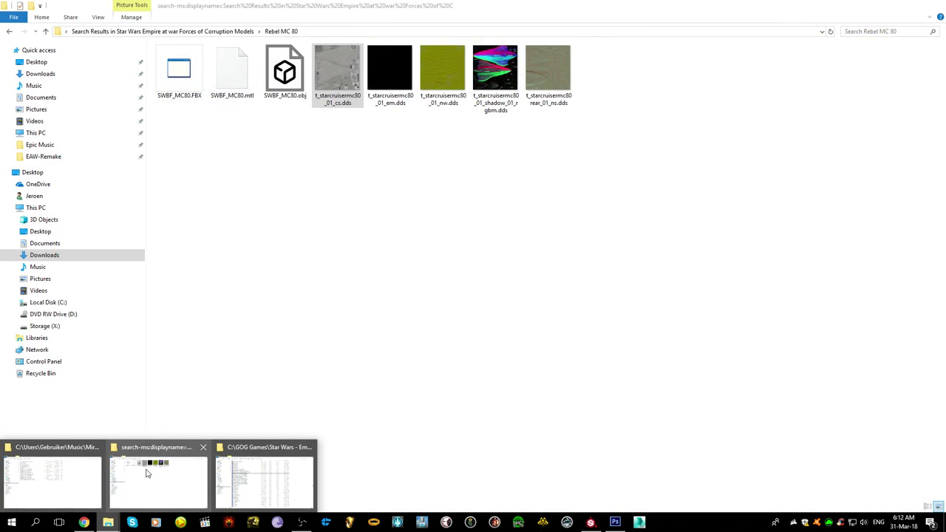
pyautogui.click(147, 472)
pyautogui.press('BackSpace')
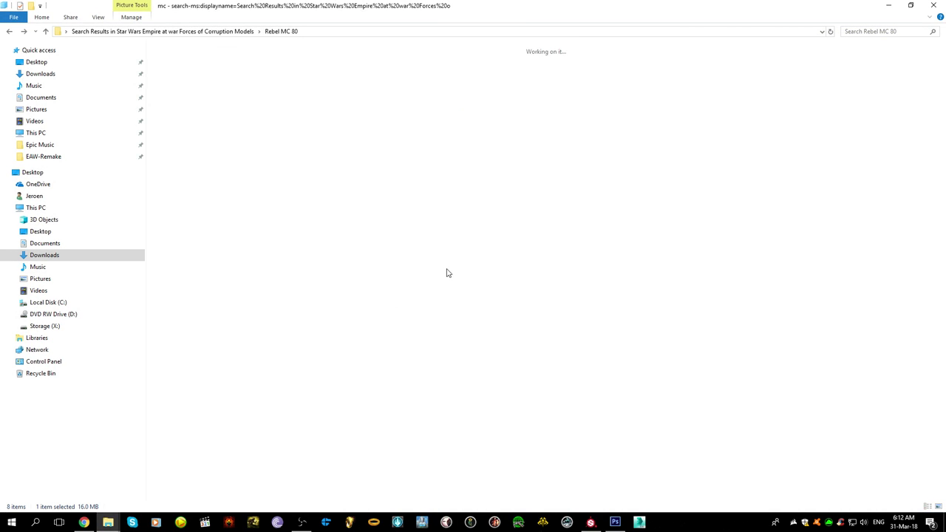
pyautogui.press('BackSpace')
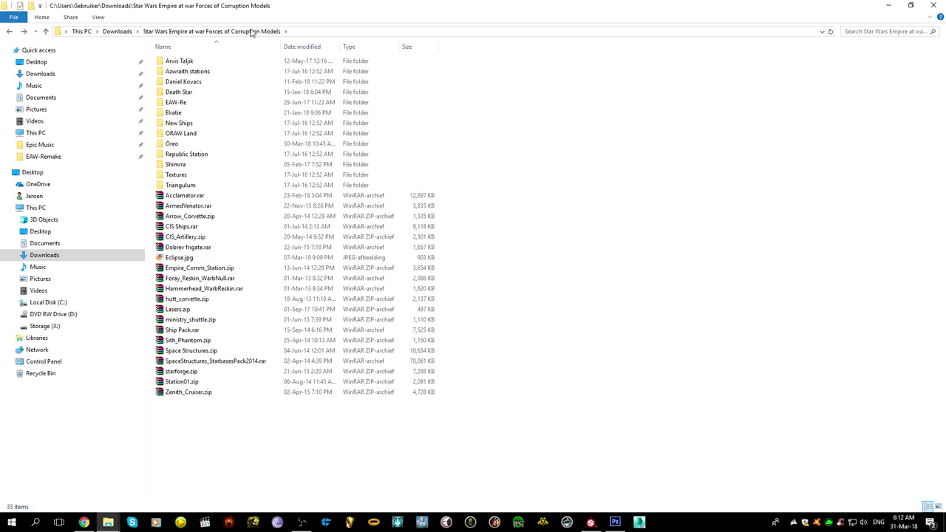
pyautogui.doubleClick(255, 210)
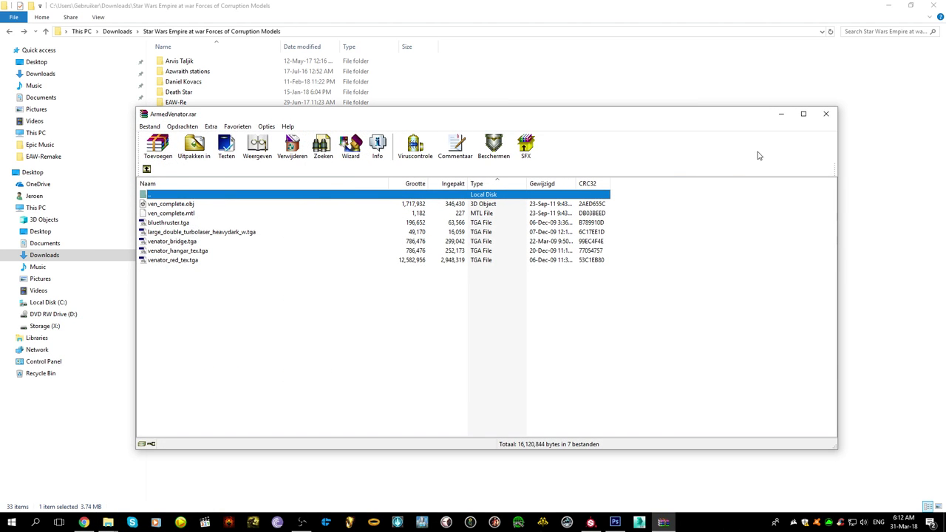
pyautogui.click(826, 113)
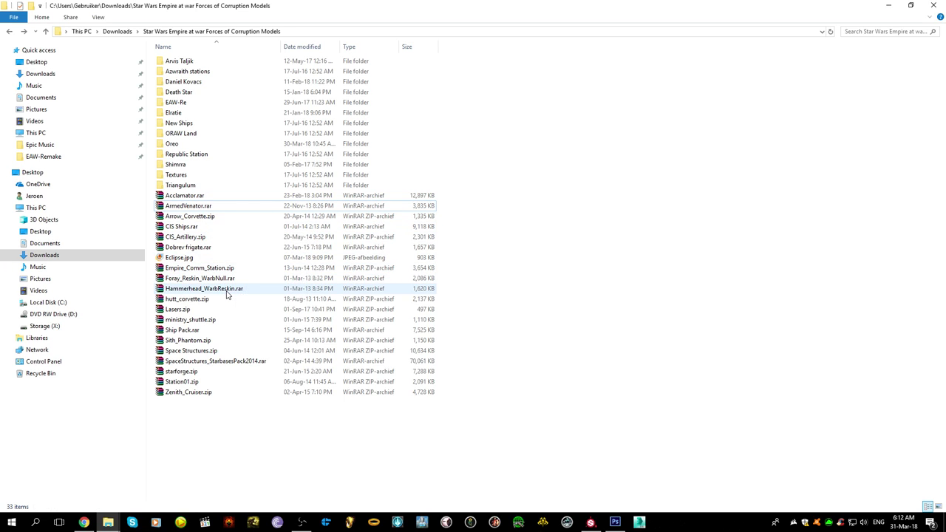
# - Open Zenith.dds from the Zenith_Cruiser.zip archive in Photoshop, loading its transparency as an alpha channel
pyautogui.doubleClick(207, 394)
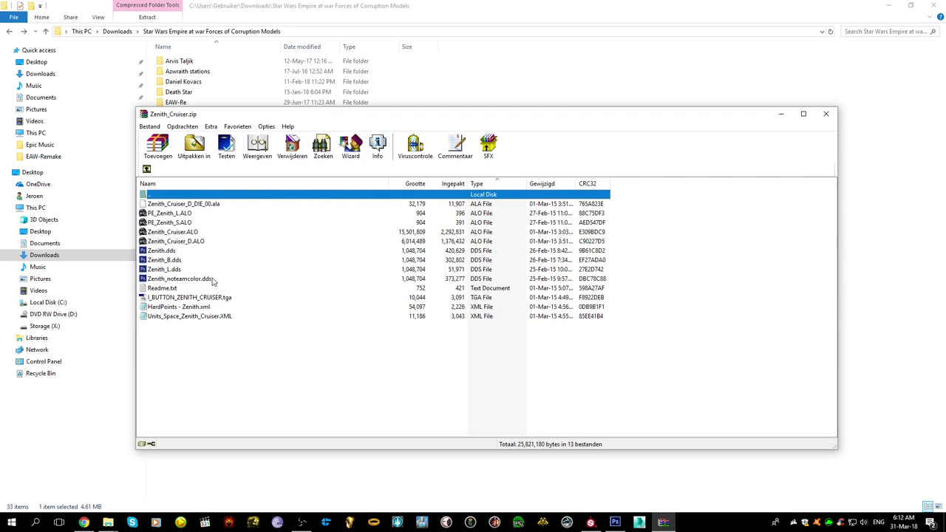
pyautogui.doubleClick(164, 252)
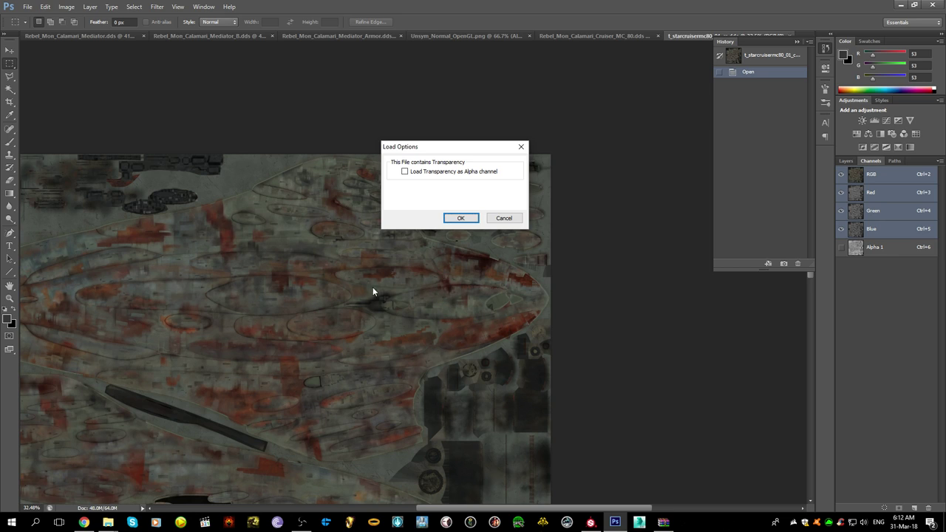
pyautogui.click(454, 171)
pyautogui.click(460, 218)
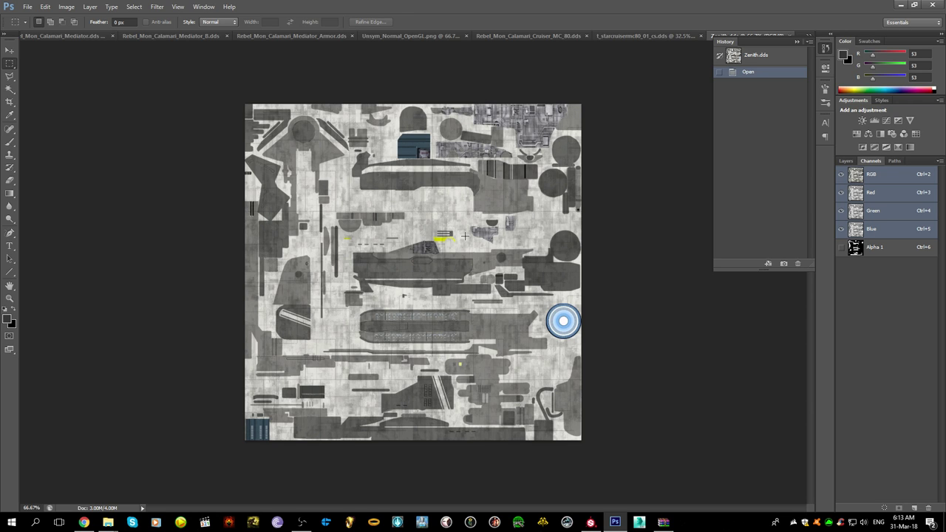
# - Examine the hull panels and mechanical details of the Zenith.dds texture closely and close the file
pyautogui.keyDown('alt'); pyautogui.scroll(7, 465, 236); pyautogui.keyUp('alt')
pyautogui.moveTo(514, 102); pyautogui.dragTo(422, 243)
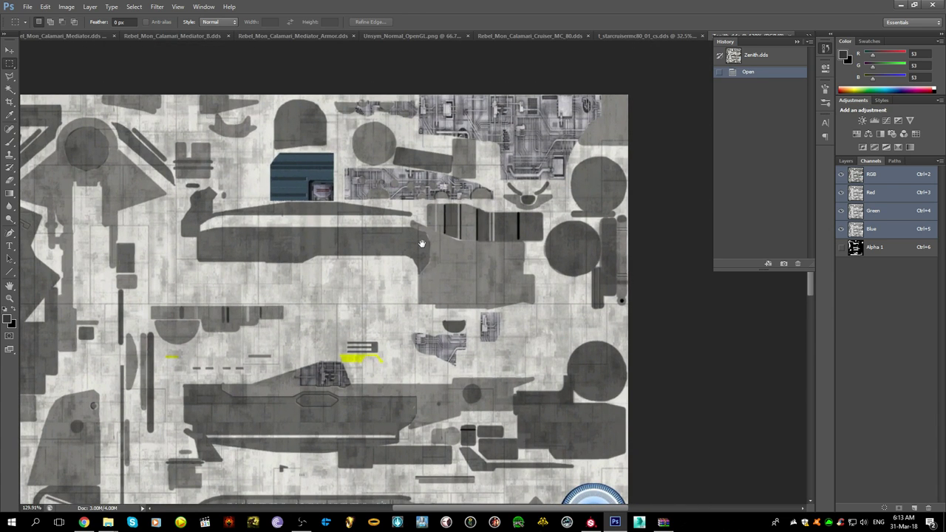
pyautogui.moveTo(715, 35); pyautogui.dragTo(282, 236)
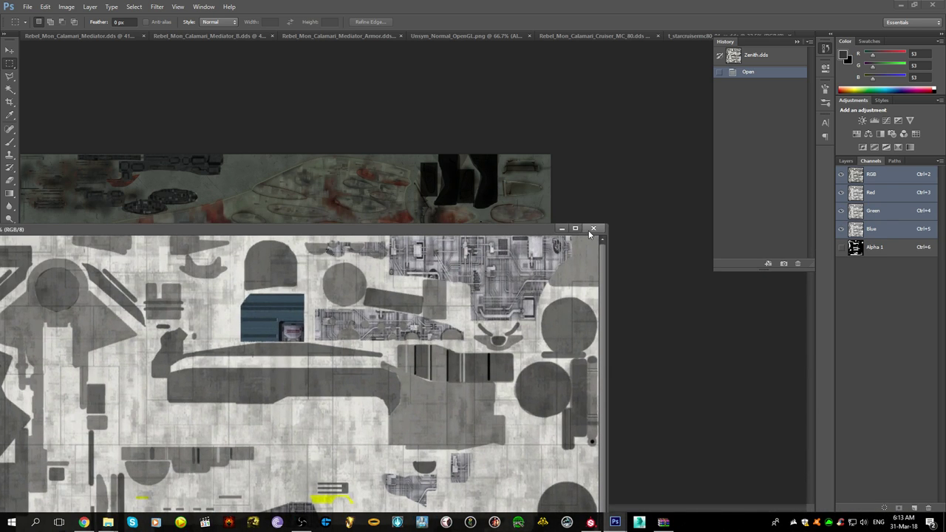
# - Review the open MC80 cruiser and Mon Calamari Mediator textures, including the channels of Rebel_Mon_Calamari_Mediator_B.dds
pyautogui.click(683, 36)
pyautogui.moveTo(511, 367); pyautogui.dragTo(419, 162)
pyautogui.keyDown('alt'); pyautogui.scroll(10, 426, 259); pyautogui.keyUp('alt')
pyautogui.click(560, 39)
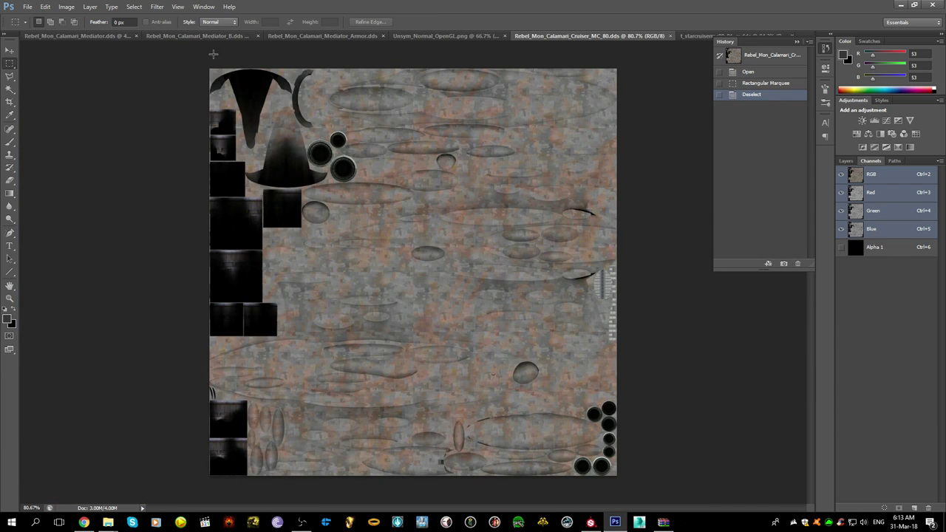
pyautogui.click(288, 37)
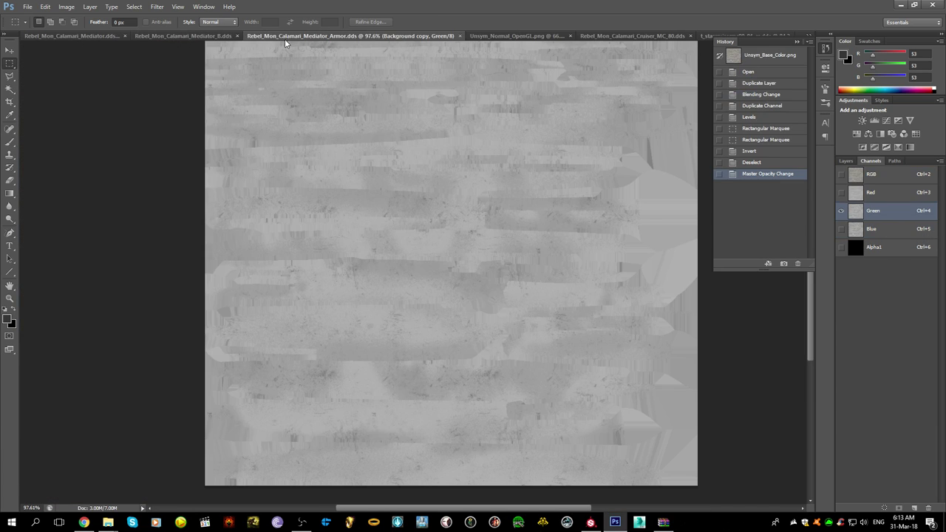
pyautogui.click(221, 36)
pyautogui.click(110, 37)
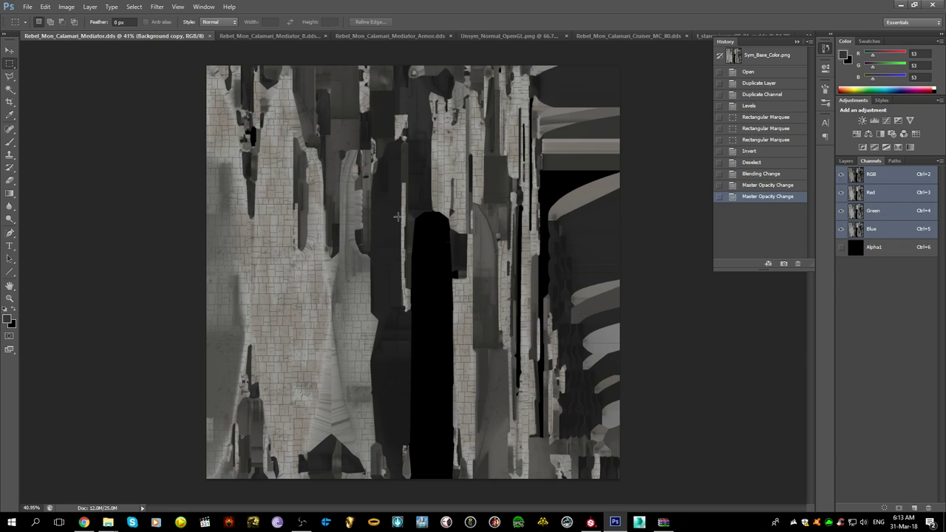
pyautogui.click(292, 35)
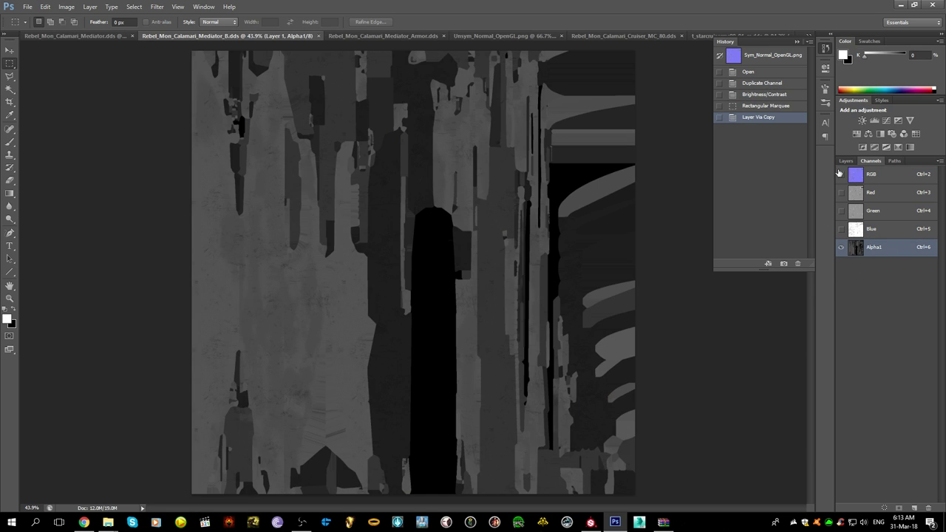
pyautogui.click(855, 190)
pyautogui.click(857, 177)
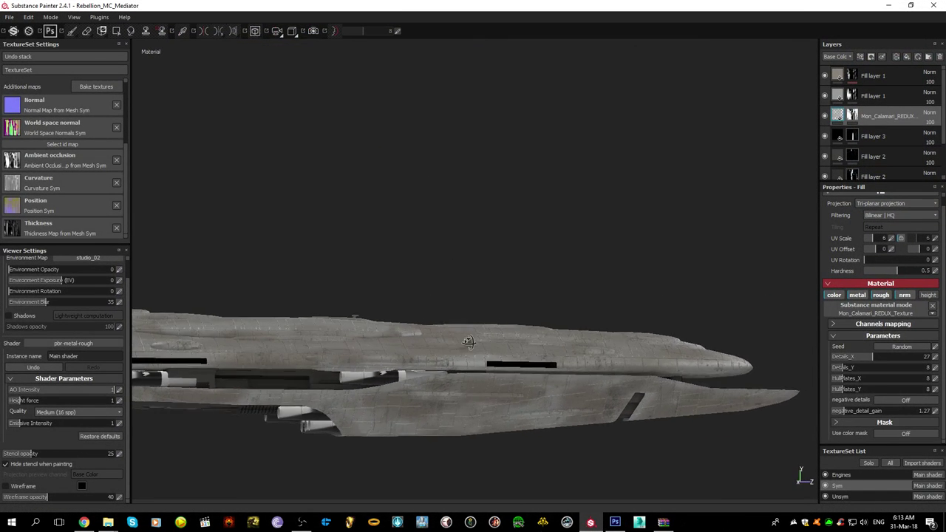
# - Switch to Substance Painter, inspect the ship's engines up close, and check the layers of the Engines and Sym texture sets
pyautogui.scroll(-1, 278, 297)
pyautogui.scroll(7, 222, 297)
pyautogui.keyDown('alt'); pyautogui.moveTo(214, 296); pyautogui.dragTo(523, 299, button='middle'); pyautogui.keyUp('alt')
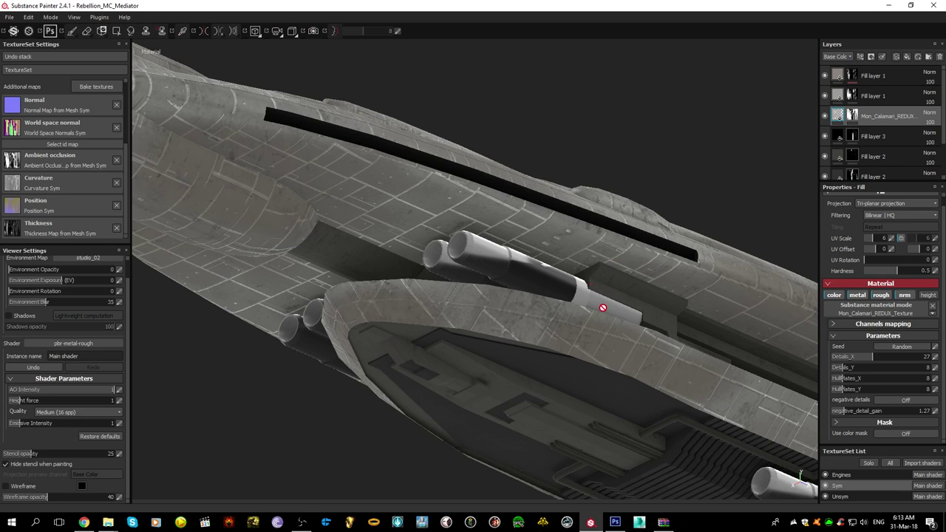
pyautogui.moveTo(837, 95); pyautogui.dragTo(776, 254)
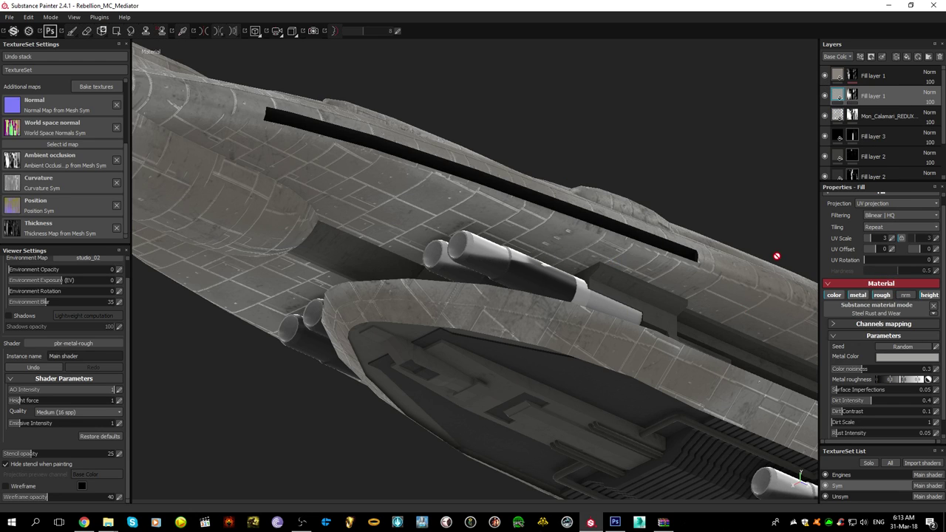
pyautogui.click(848, 475)
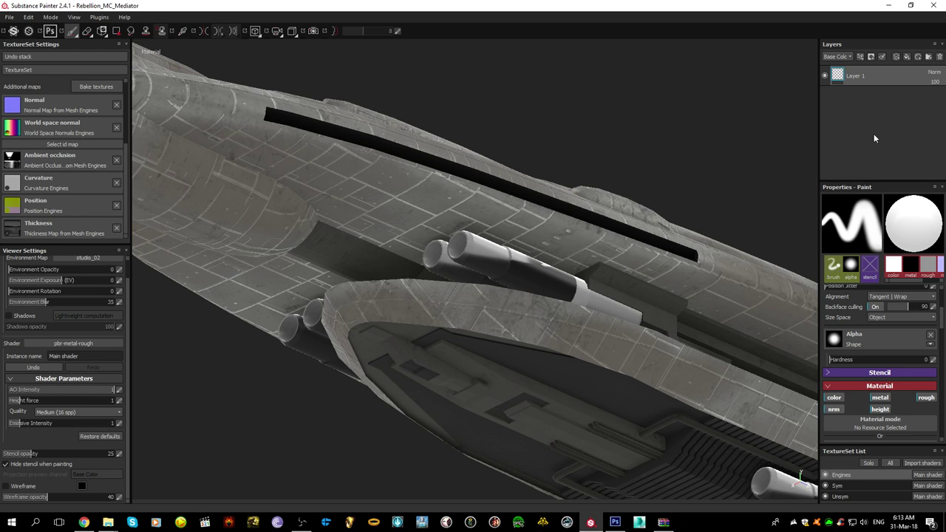
pyautogui.click(844, 485)
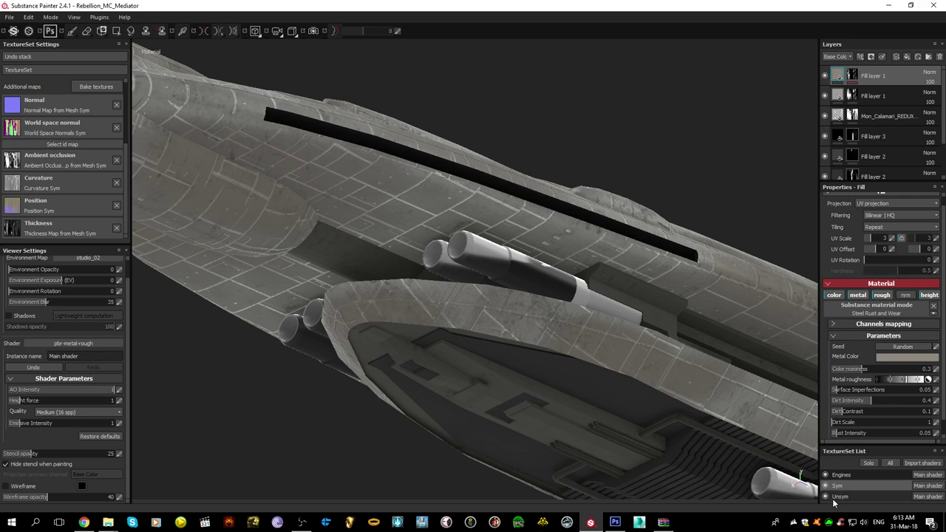
# - Copy the two upper Steel Rust and Wear fill layers from the Sym texture set into the Engines texture set
pyautogui.click(841, 96)
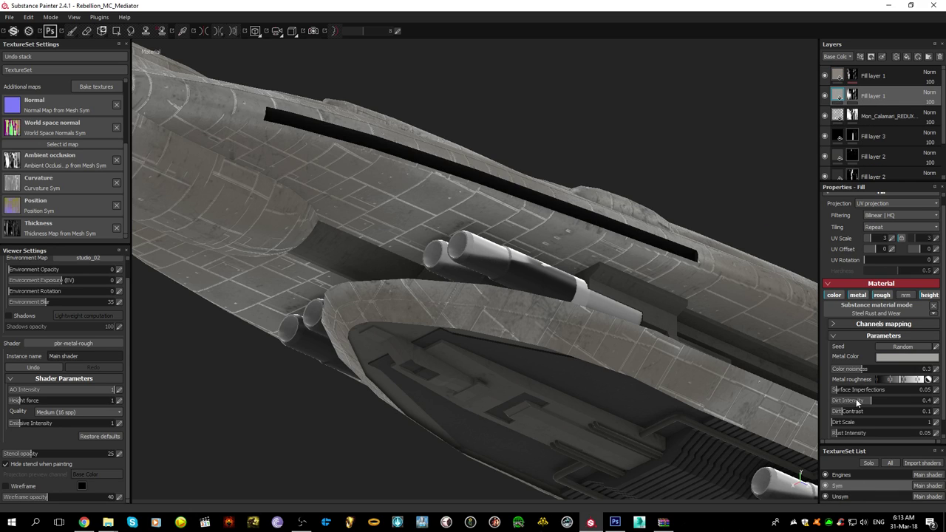
pyautogui.click(843, 474)
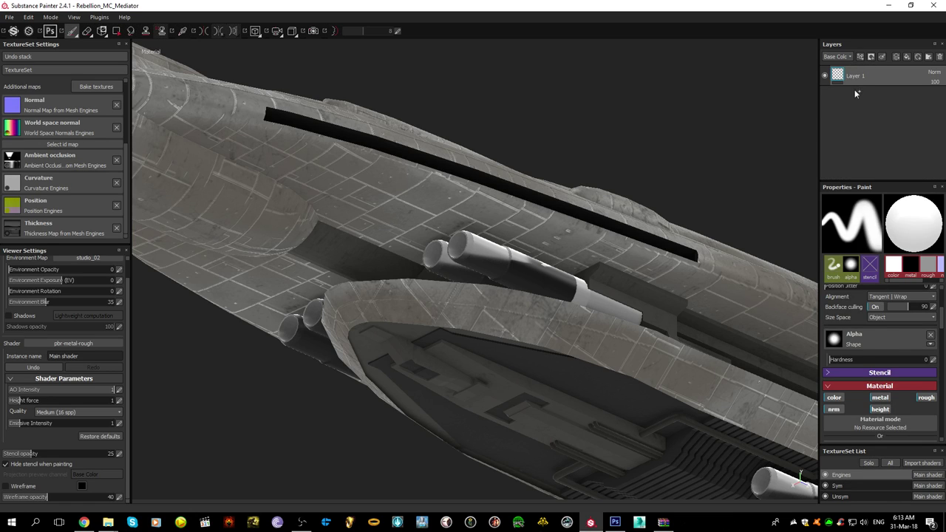
pyautogui.hotkey('ctrl', 'v')
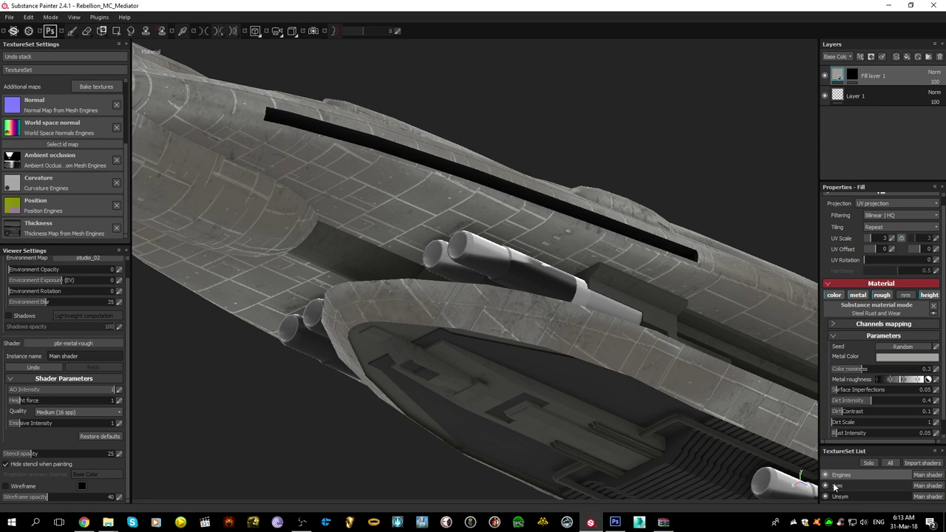
pyautogui.click(837, 486)
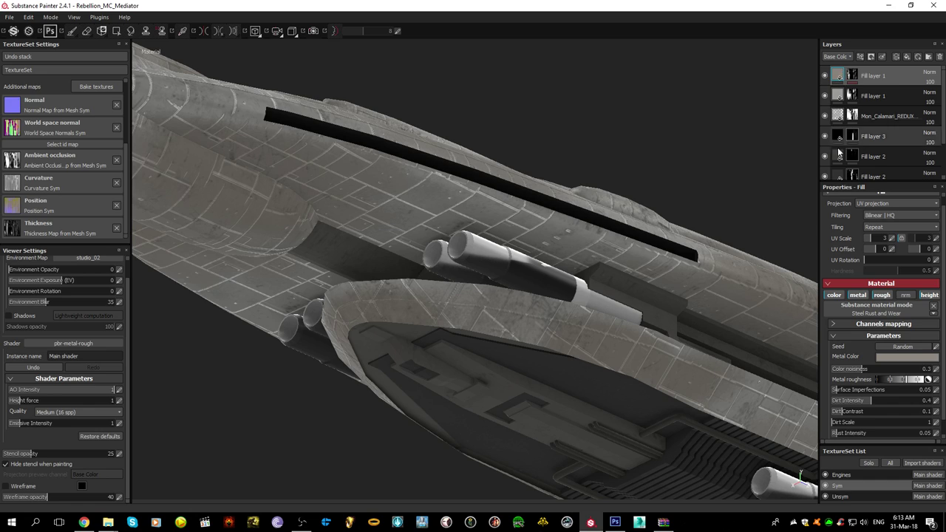
pyautogui.click(843, 476)
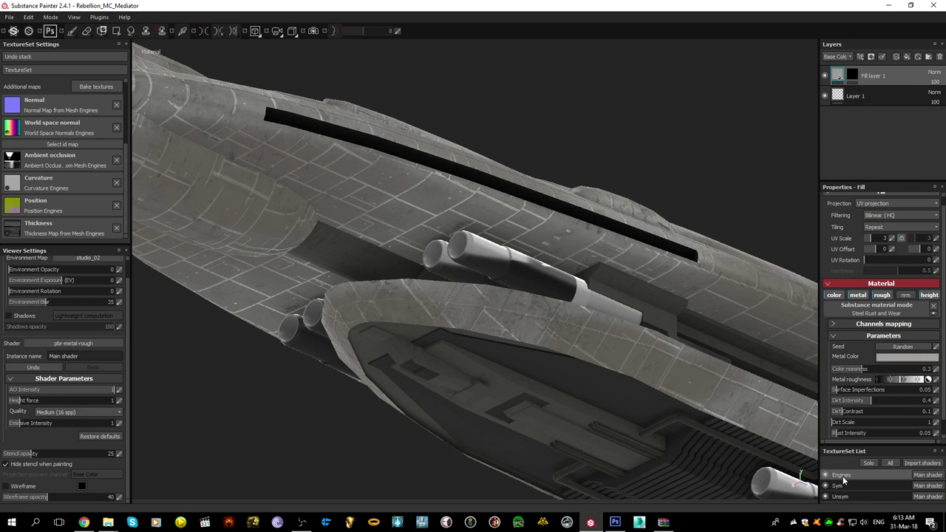
pyautogui.hotkey('ctrl', 'v')
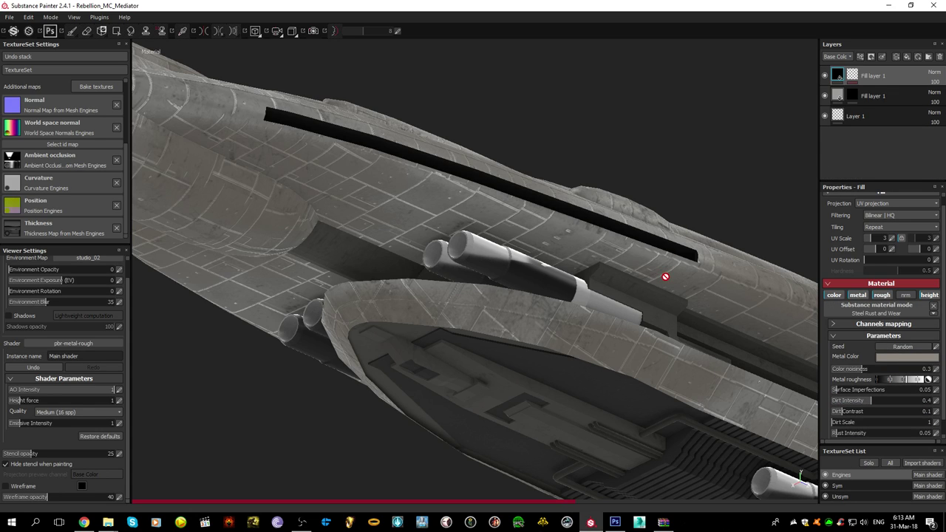
# - Remove the masks from both copied fill layers in the Engines texture set
pyautogui.scroll(5, 628, 226)
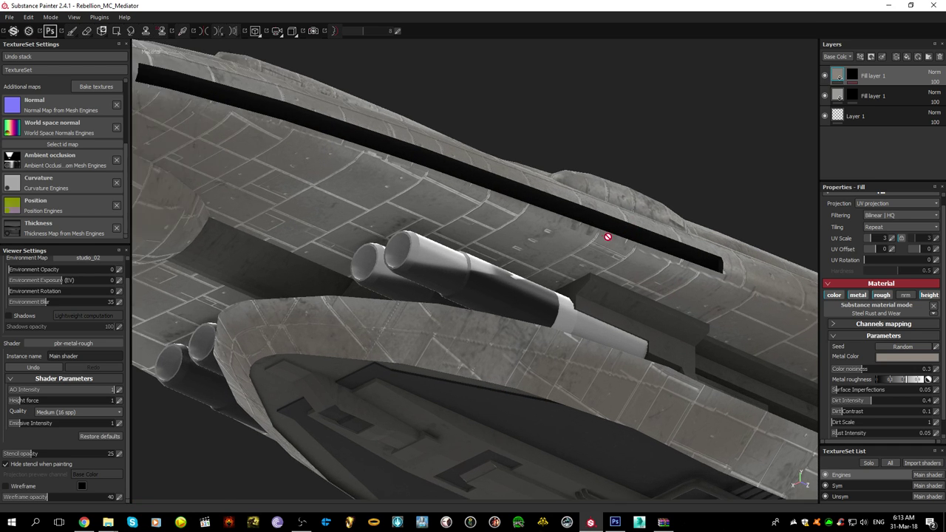
pyautogui.scroll(-6, 558, 264)
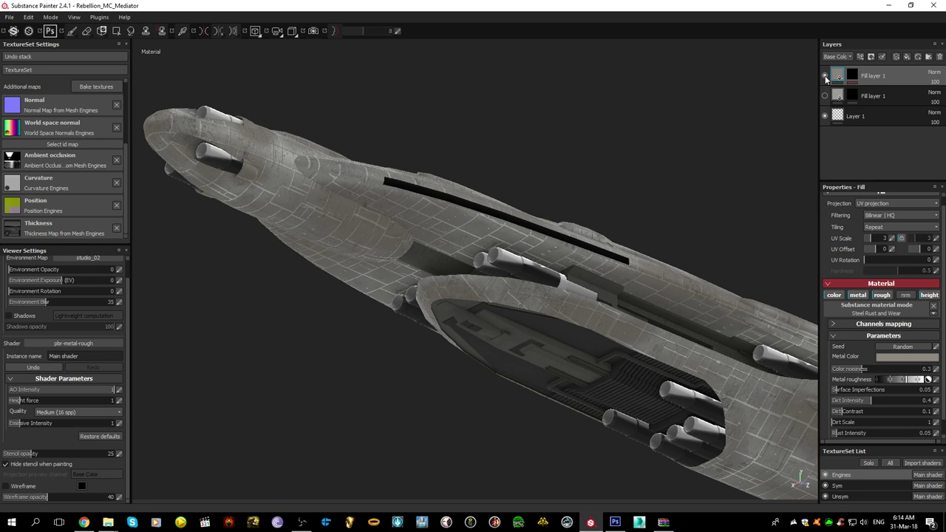
pyautogui.click(852, 76)
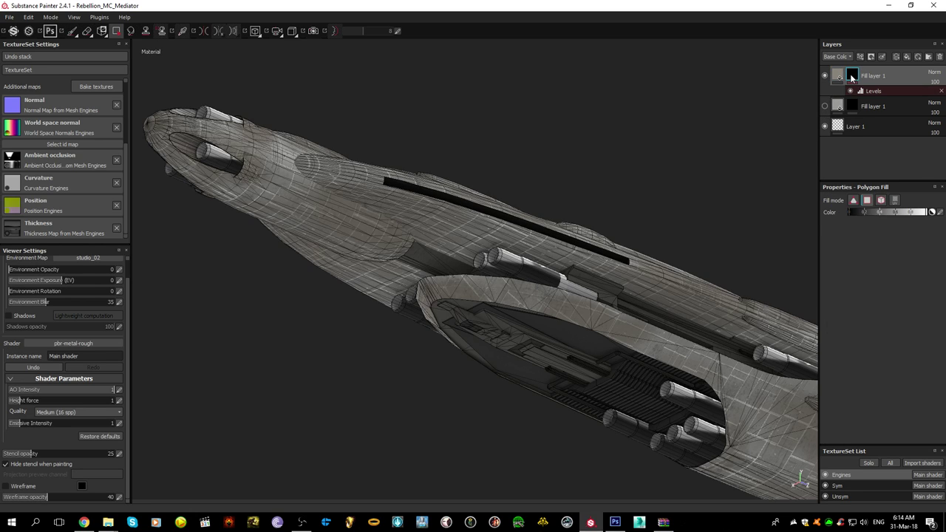
pyautogui.rightClick(852, 76)
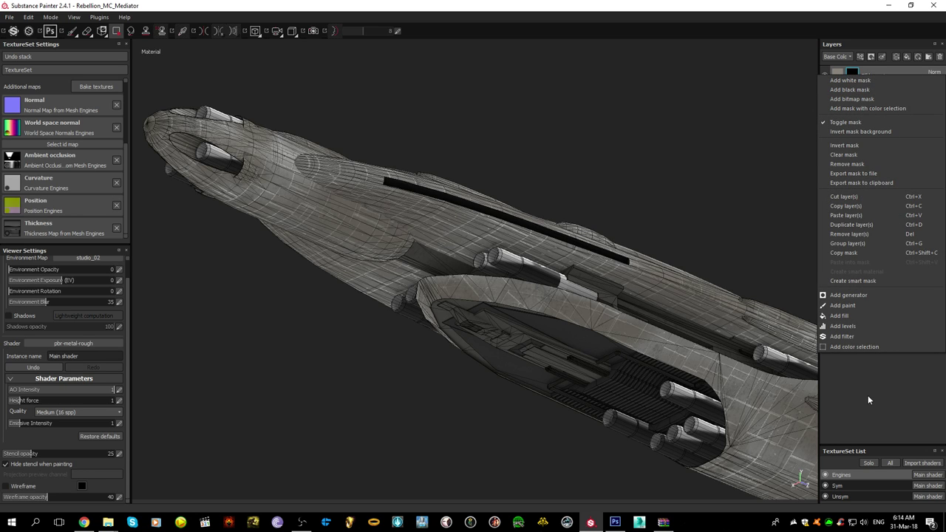
pyautogui.click(846, 162)
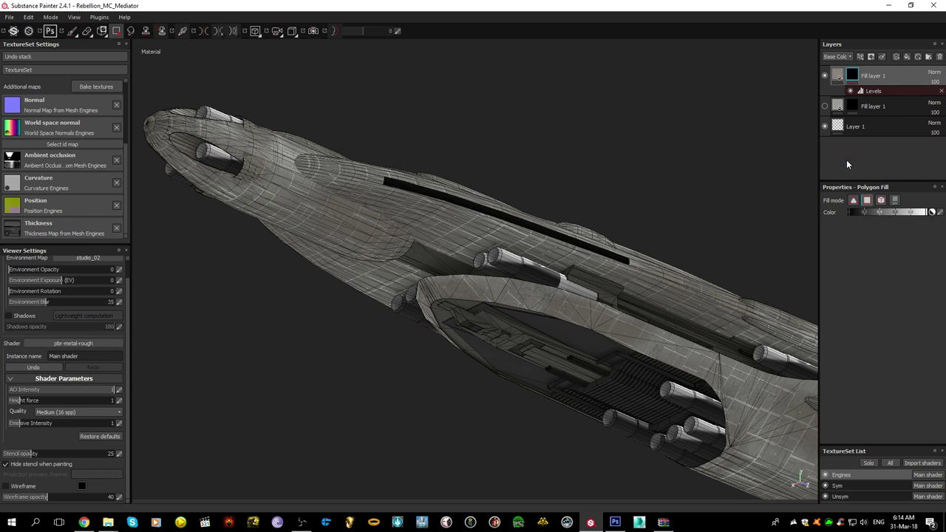
pyautogui.scroll(5, 507, 280)
pyautogui.click(852, 96)
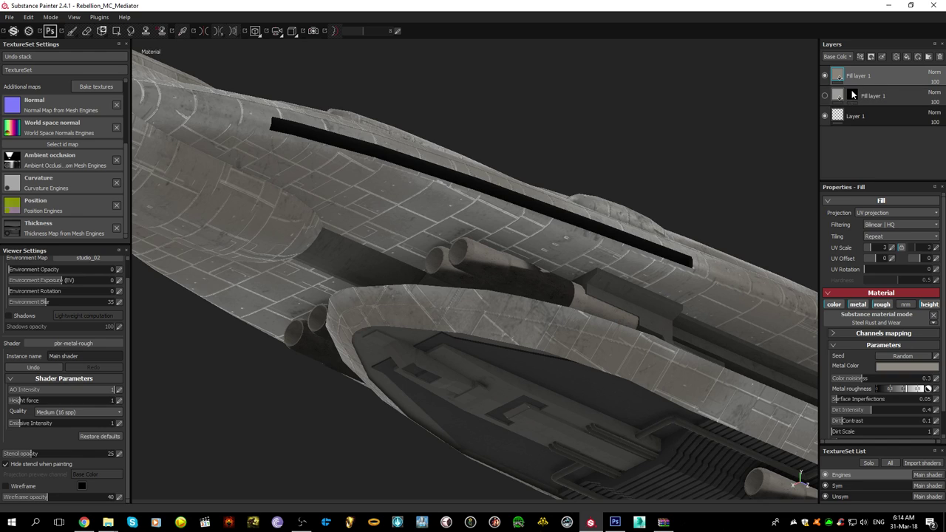
pyautogui.rightClick(855, 97)
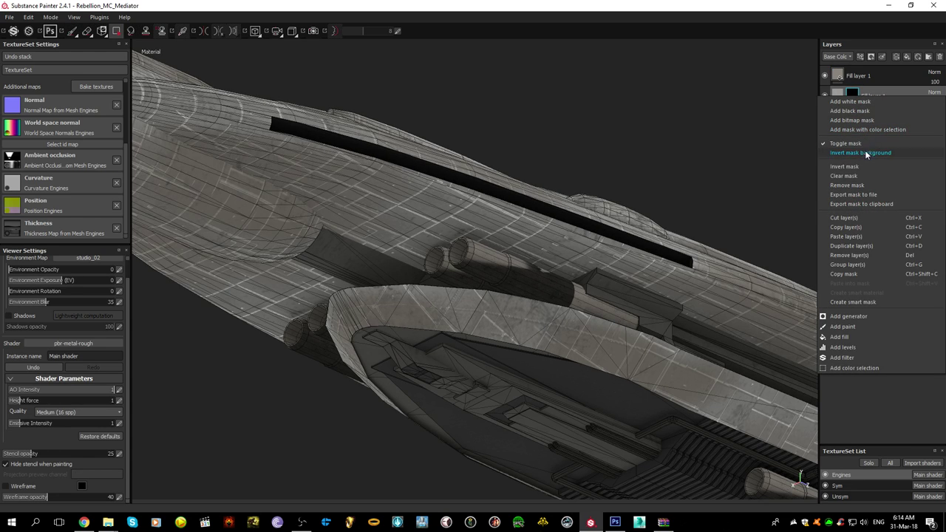
pyautogui.click(846, 185)
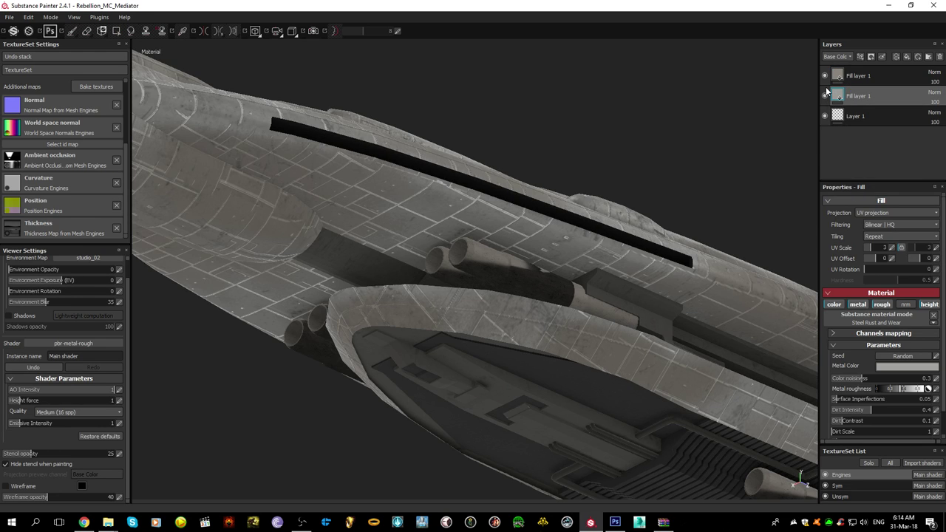
# - Hide the upper fill layer of the Engines texture set and save the project
pyautogui.keyDown('alt'); pyautogui.moveTo(490, 201); pyautogui.dragTo(574, 293); pyautogui.keyUp('alt')
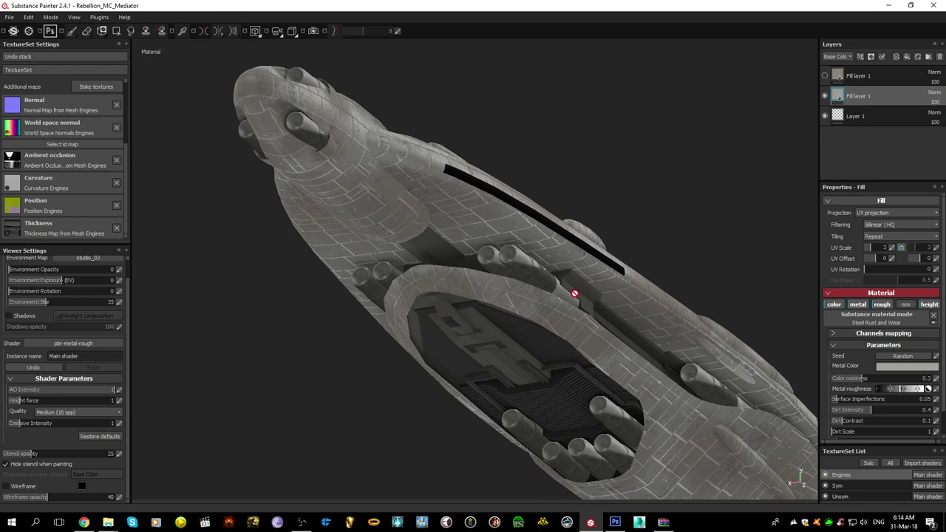
pyautogui.hotkey('ctrl', 's')
pyautogui.keyDown('alt'); pyautogui.moveTo(555, 253); pyautogui.dragTo(731, 240); pyautogui.keyUp('alt')
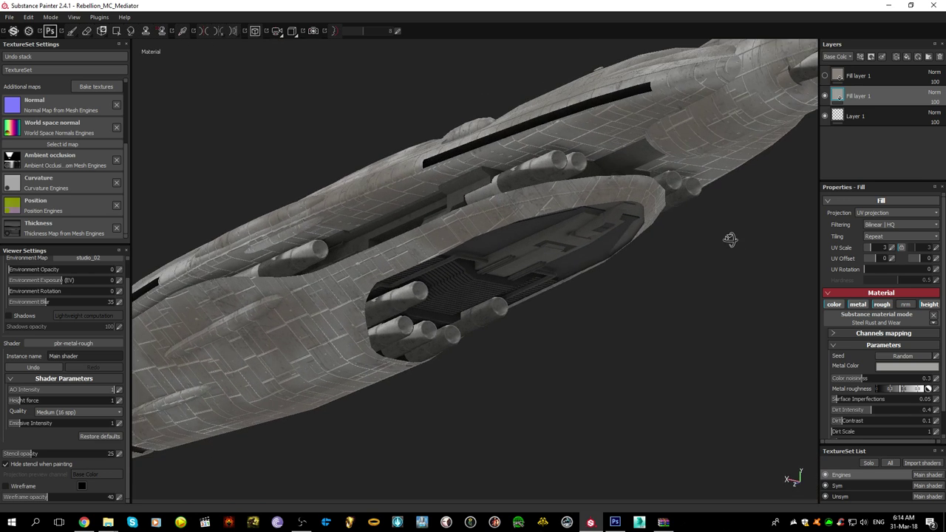
# - Compare the engines with the lower fill layer of the Engines texture set hidden and shown
pyautogui.click(825, 96)
pyautogui.click(825, 97)
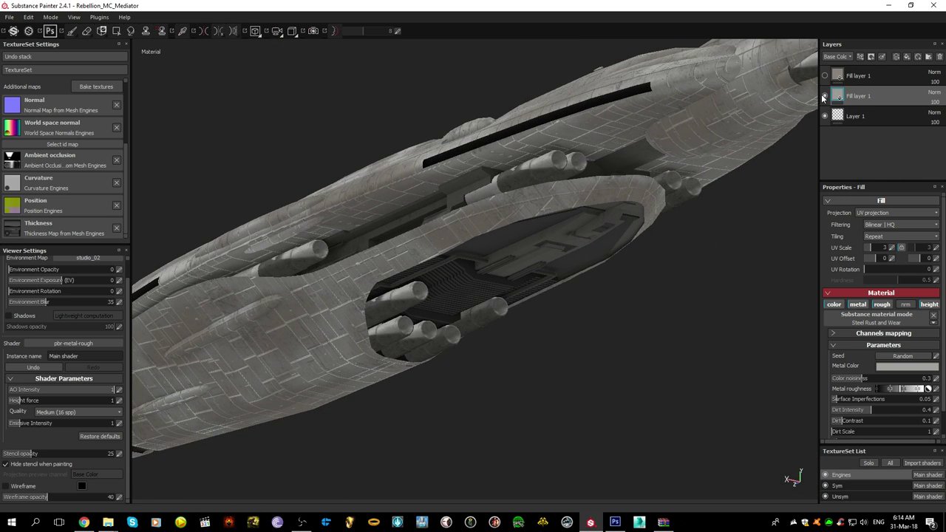
pyautogui.keyDown('alt'); pyautogui.moveTo(372, 301); pyautogui.dragTo(532, 227); pyautogui.keyUp('alt')
pyautogui.scroll(-2, 829, 410)
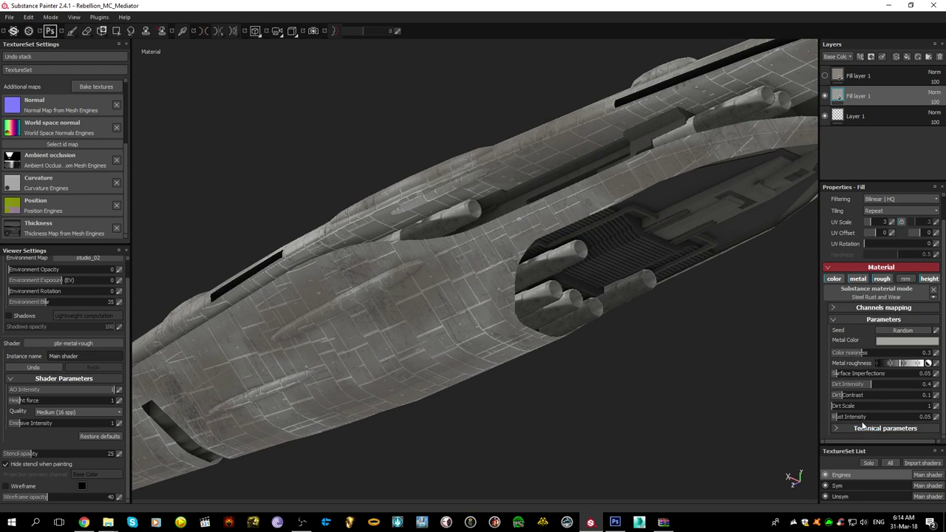
# - Try to copy the three lower fill layers of the Sym texture set into the Engines texture set
pyautogui.click(844, 486)
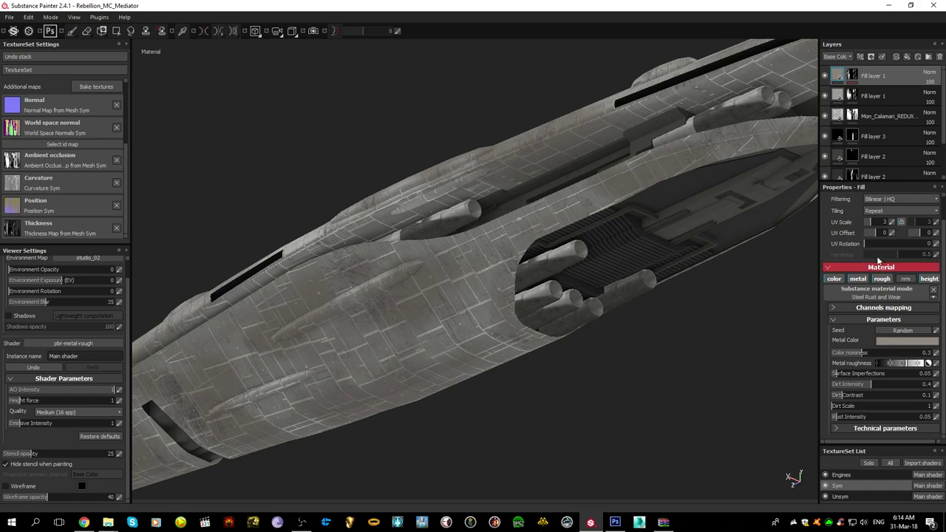
pyautogui.click(849, 136)
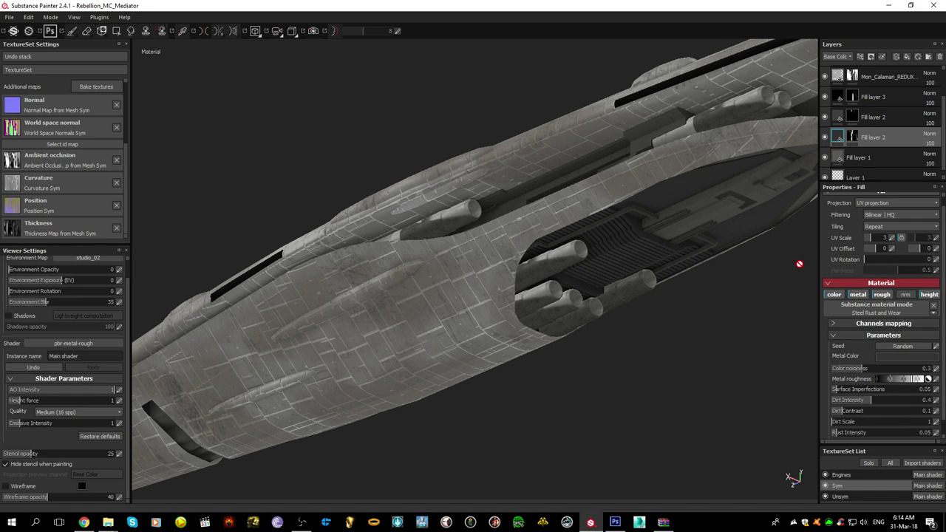
pyautogui.click(840, 155)
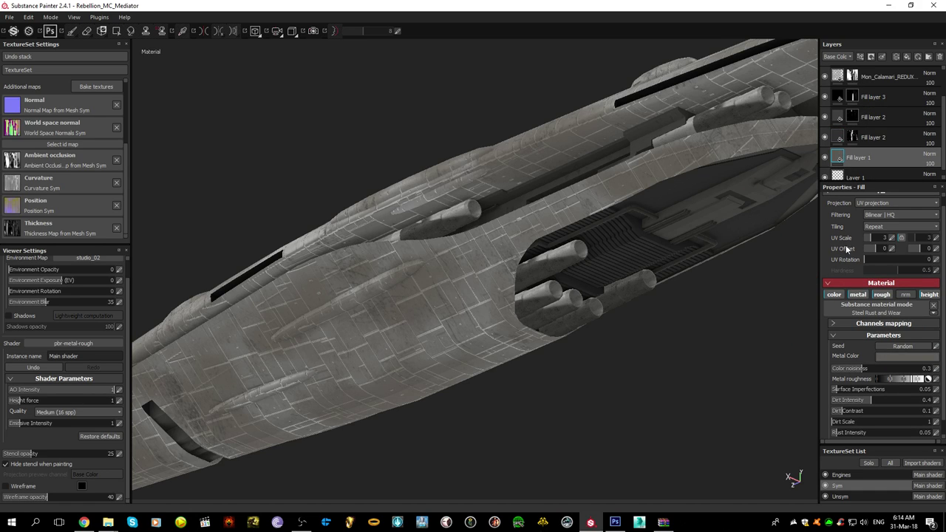
pyautogui.keyDown('shift'); pyautogui.click(837, 124); pyautogui.keyUp('shift')
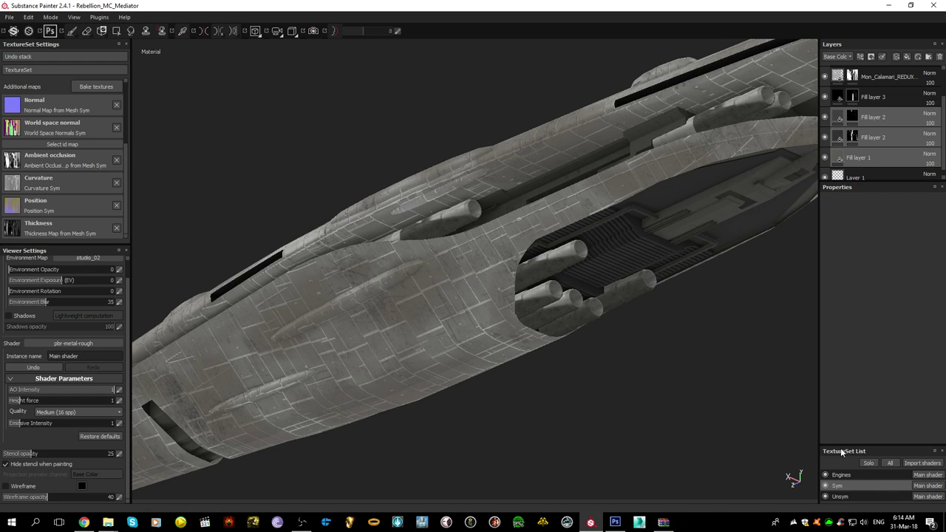
pyautogui.click(850, 476)
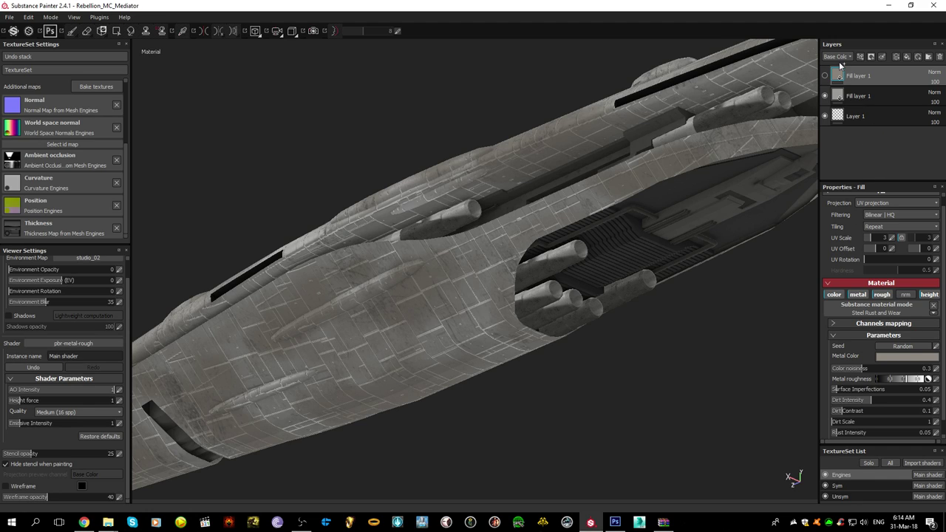
pyautogui.hotkey('ctrl', 'v')
pyautogui.hotkey('ctrl', 'v')
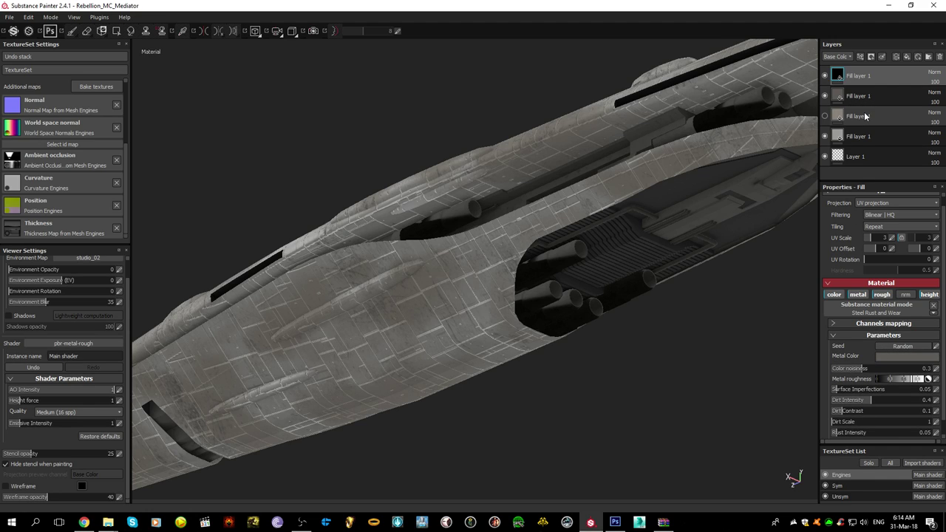
pyautogui.hotkey('ctrl', 'v')
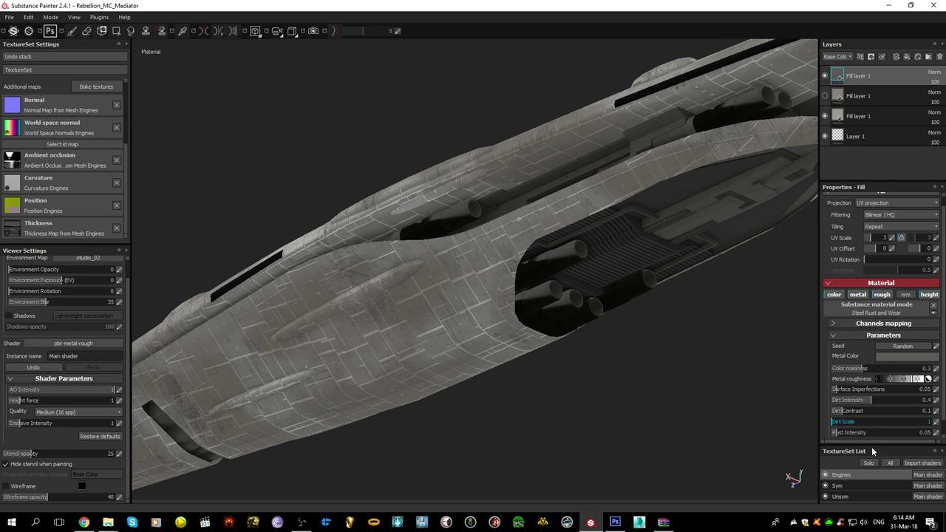
# - Copy Sym's two Fill layer 2 layers and lower Fill layer 1 into Engines, and delete the surplus Fill layer 1 copy and the hidden fill layer
pyautogui.click(853, 486)
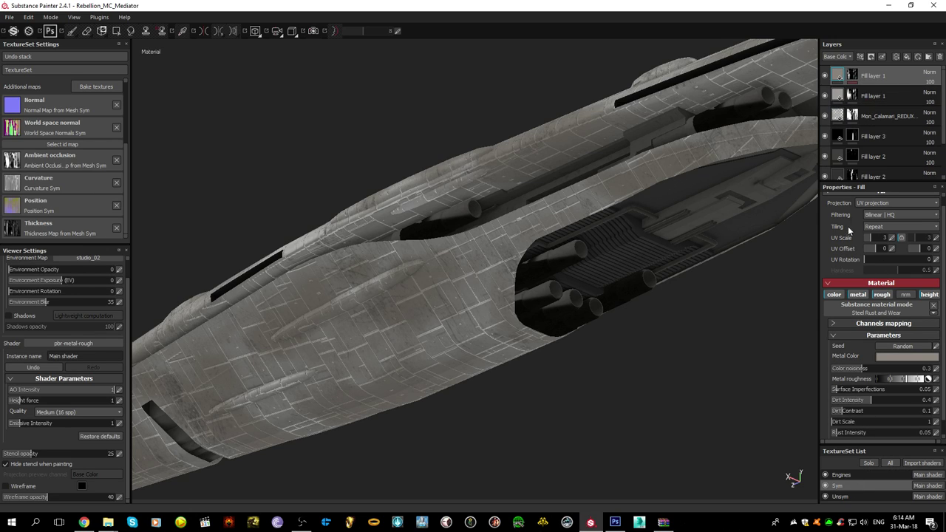
pyautogui.scroll(-2, 853, 141)
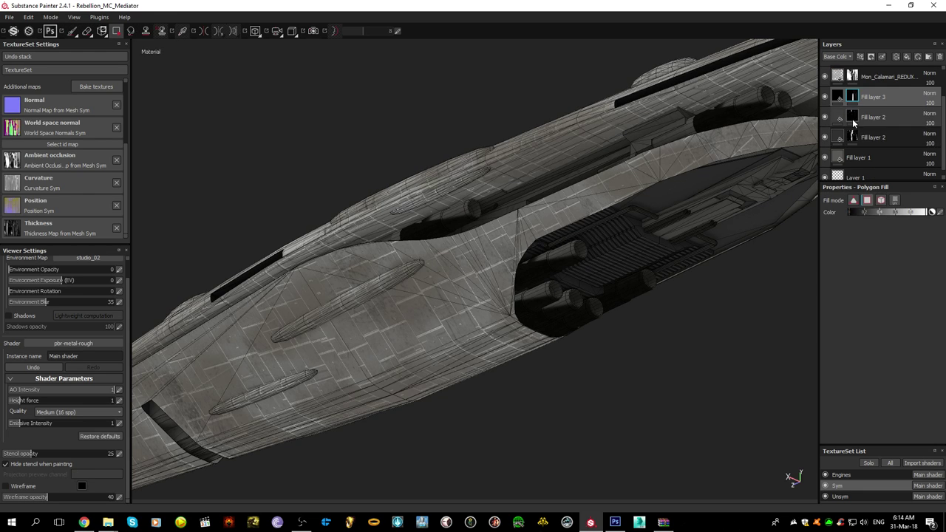
pyautogui.rightClick(874, 116)
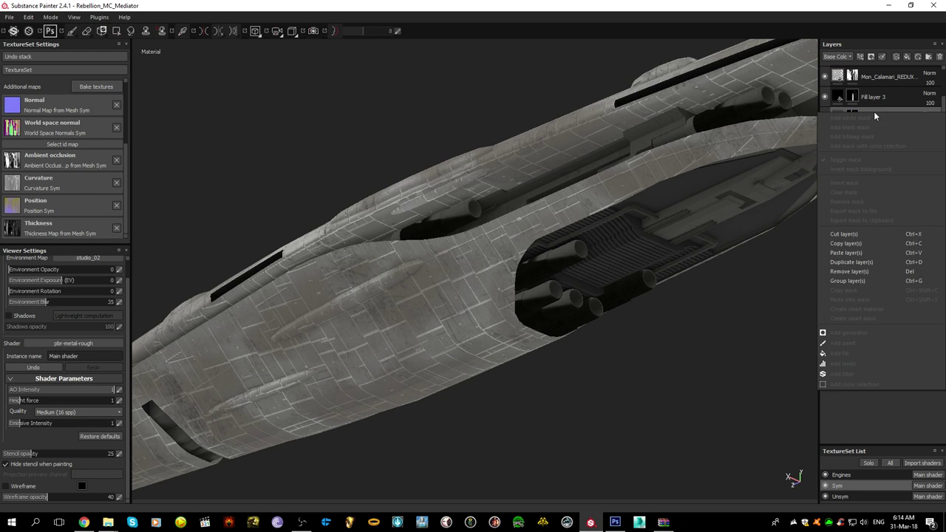
pyautogui.click(867, 244)
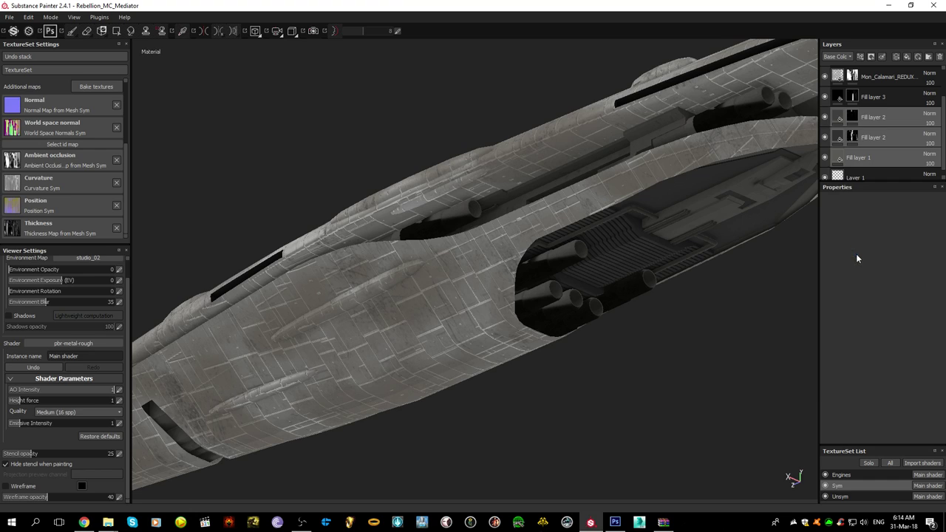
pyautogui.click(842, 475)
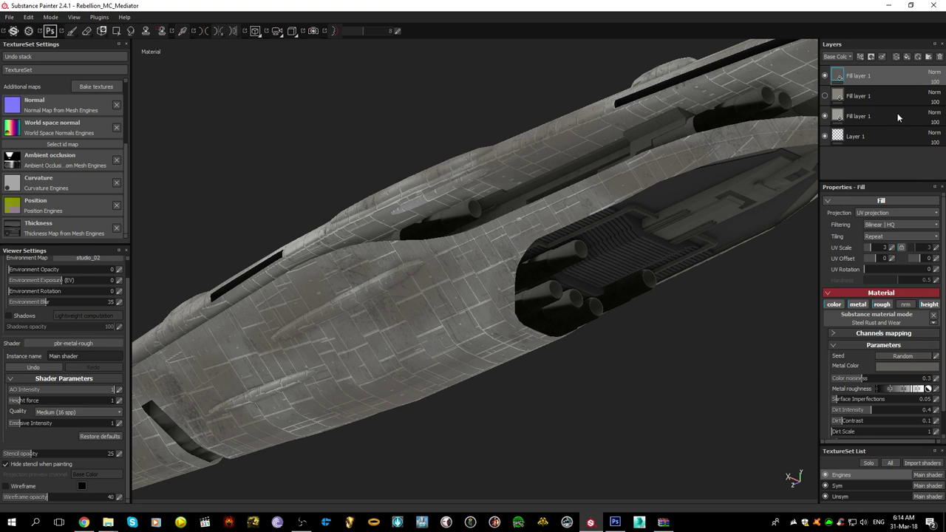
pyautogui.rightClick(853, 77)
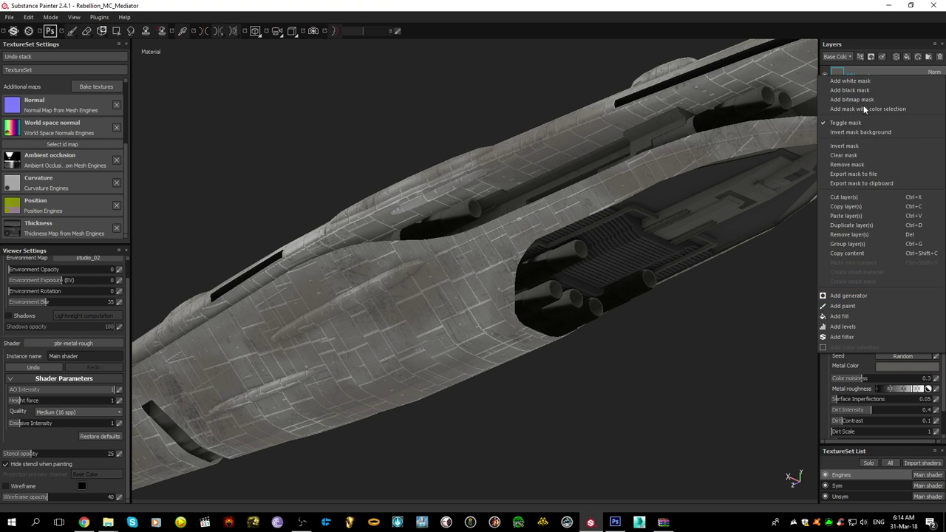
pyautogui.click(878, 222)
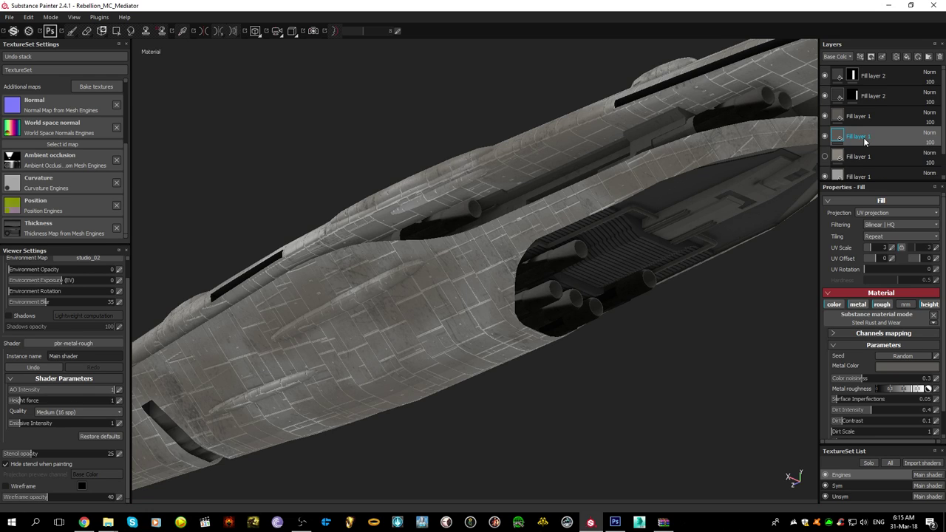
pyautogui.press('Delete')
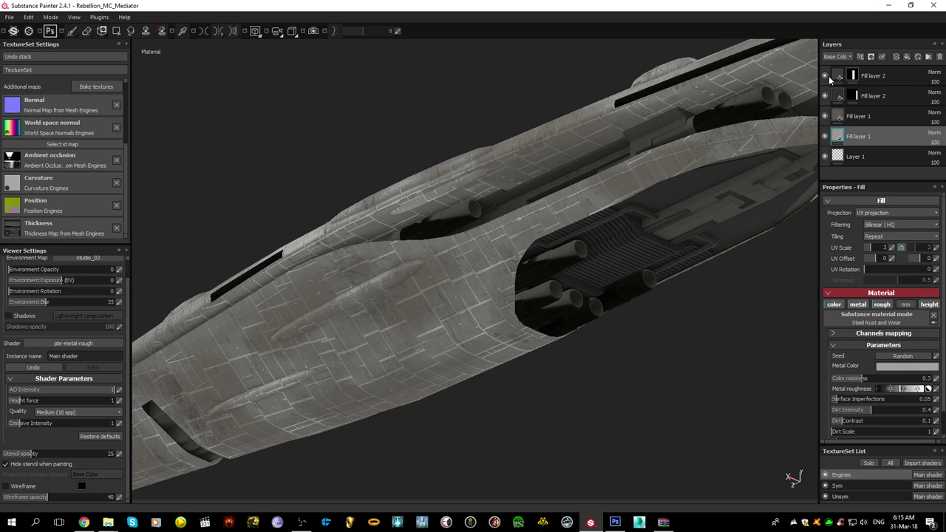
# - Clear the masks of both Fill layer 2 layers in the Engines texture set
pyautogui.click(860, 76)
pyautogui.rightClick(850, 76)
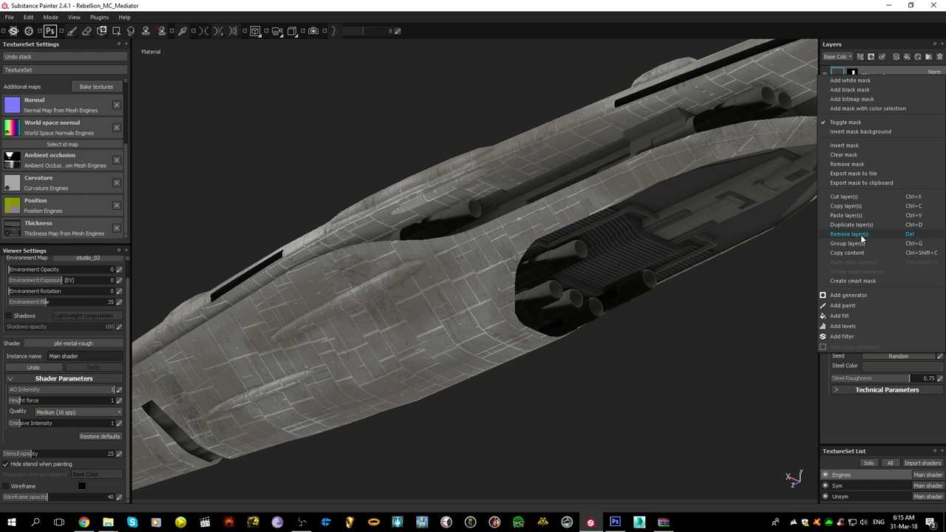
pyautogui.click(859, 155)
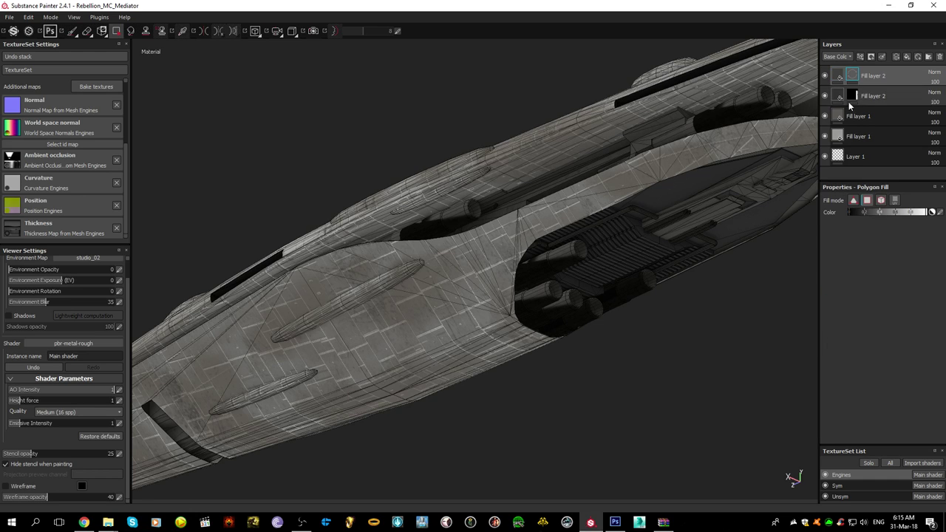
pyautogui.rightClick(854, 78)
pyautogui.click(857, 156)
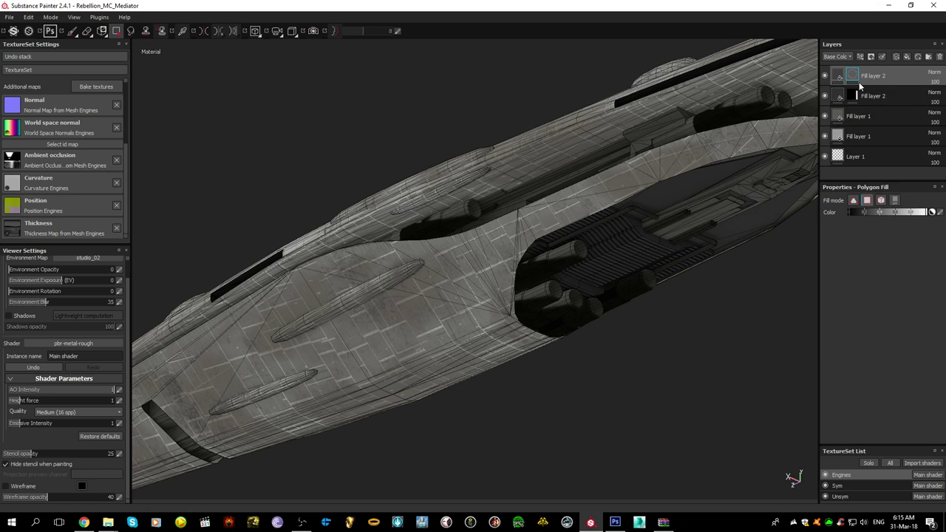
pyautogui.rightClick(857, 104)
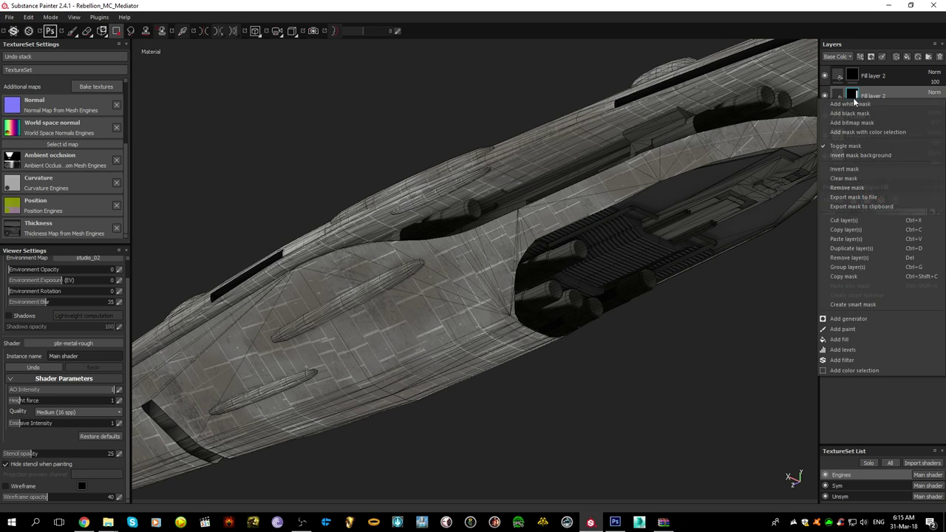
pyautogui.click(841, 178)
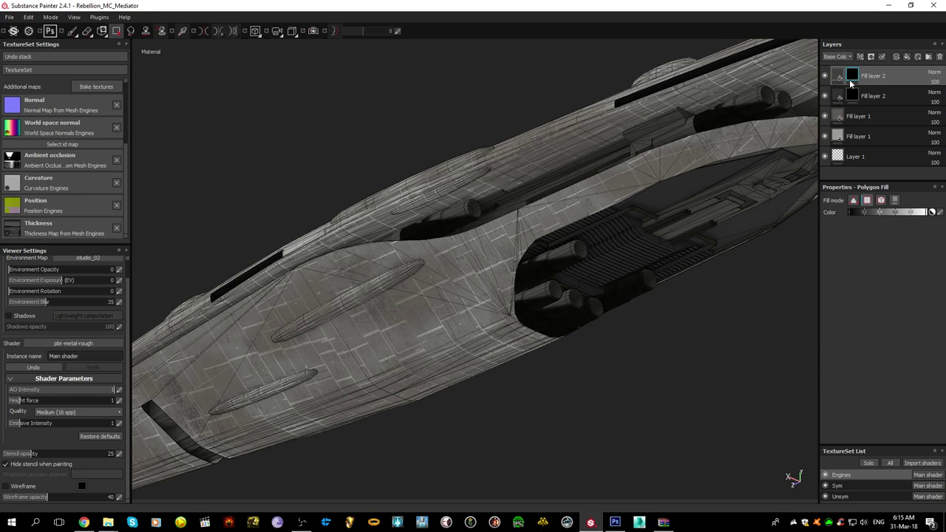
# - Remove the masks from both Fill layer 2 layers in the Engines texture set
pyautogui.rightClick(849, 79)
pyautogui.click(862, 171)
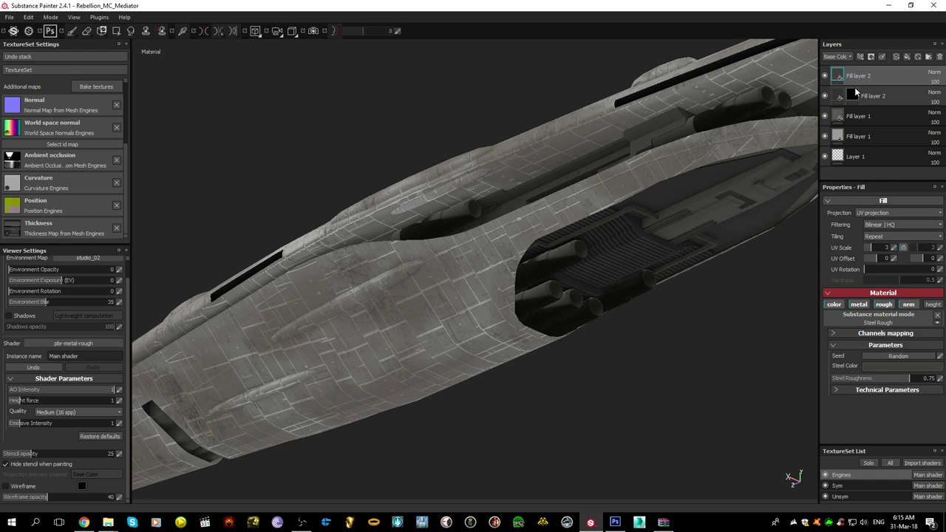
pyautogui.click(852, 92)
pyautogui.rightClick(852, 92)
pyautogui.click(857, 184)
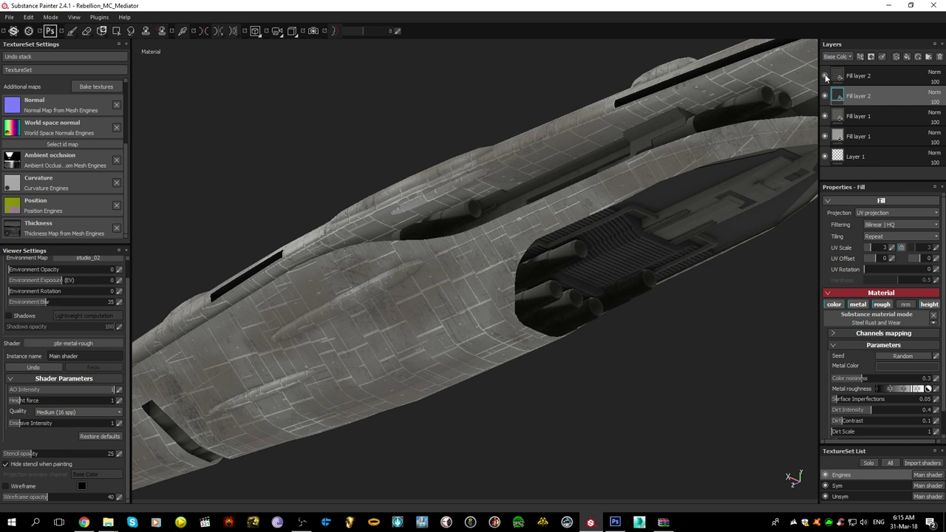
# - Compare the engines with the top Fill layer 2 hidden and shown, and inspect the nozzles' material up close
pyautogui.click(825, 77)
pyautogui.click(826, 77)
pyautogui.scroll(-3, 617, 275)
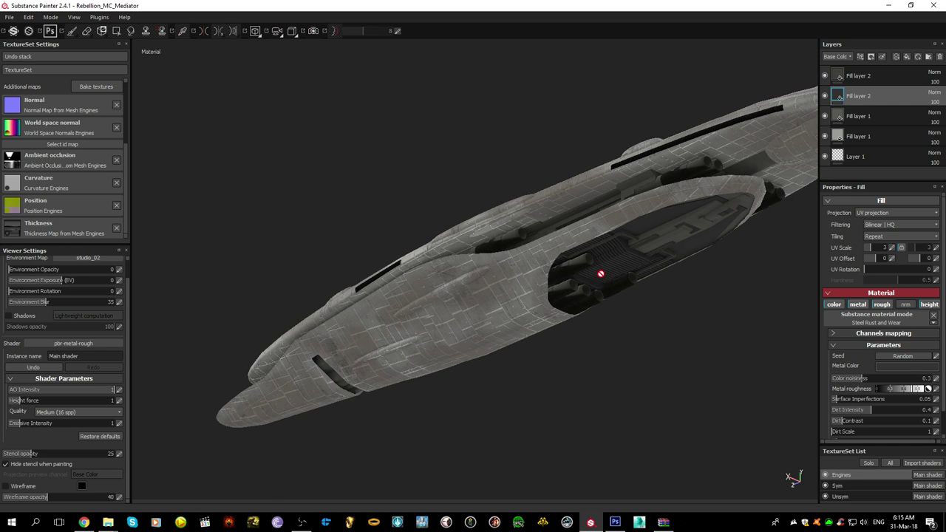
pyautogui.scroll(2, 600, 272)
pyautogui.scroll(4, 594, 269)
pyautogui.keyDown('alt'); pyautogui.moveTo(623, 264); pyautogui.dragTo(358, 283); pyautogui.keyUp('alt')
pyautogui.keyDown('alt'); pyautogui.moveTo(599, 252); pyautogui.dragTo(633, 213); pyautogui.keyUp('alt')
pyautogui.scroll(6, 625, 219)
pyautogui.scroll(-4, 625, 219)
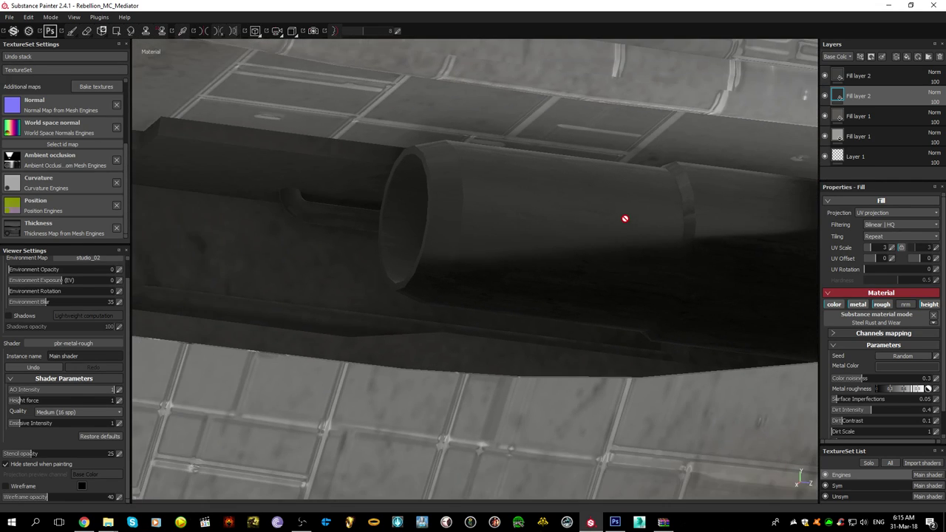
pyautogui.scroll(-4, 625, 215)
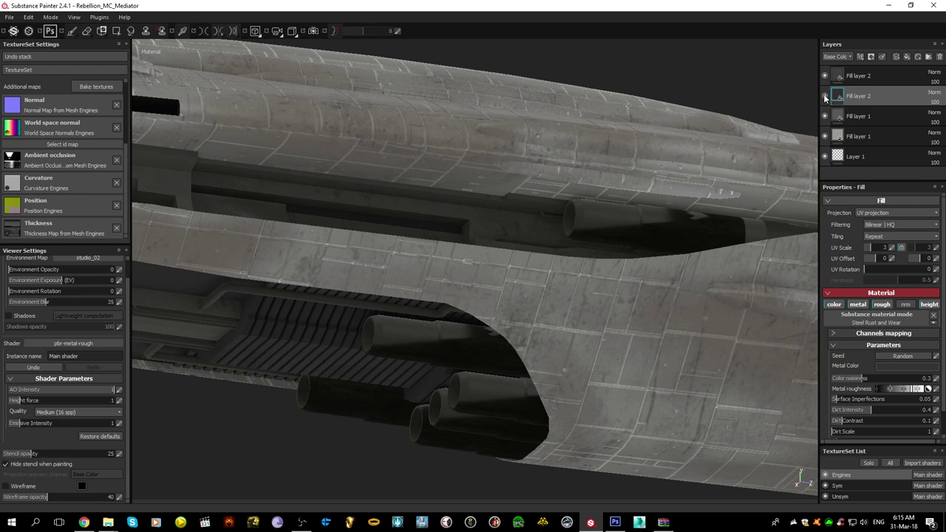
# - Hide the top Fill layer 2 of the Engines texture set, keeping the Steel Rust and Wear Fill layer 2 below it visible
pyautogui.click(824, 79)
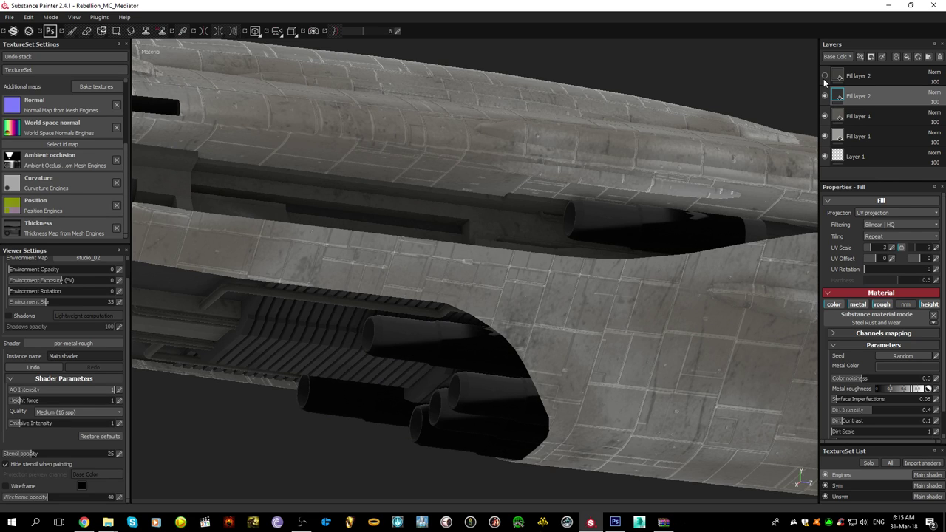
pyautogui.click(826, 96)
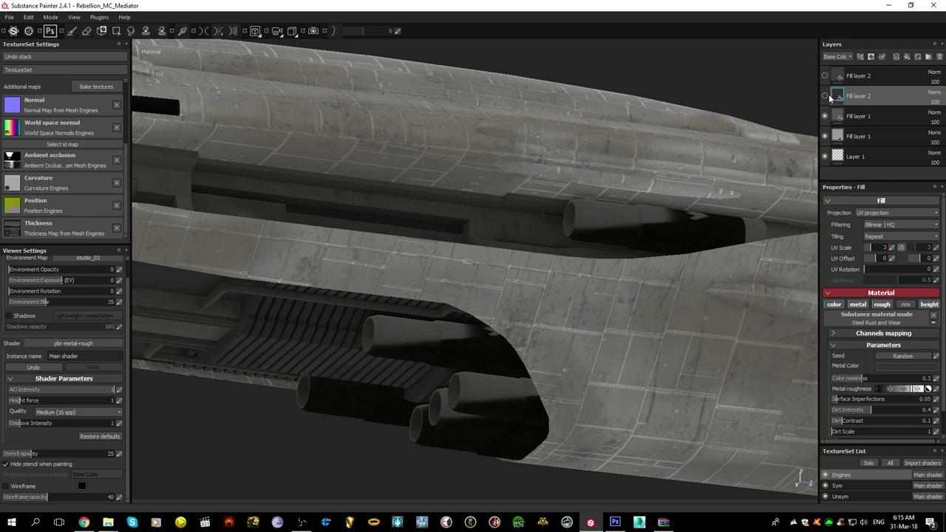
pyautogui.scroll(-4, 697, 183)
pyautogui.click(826, 97)
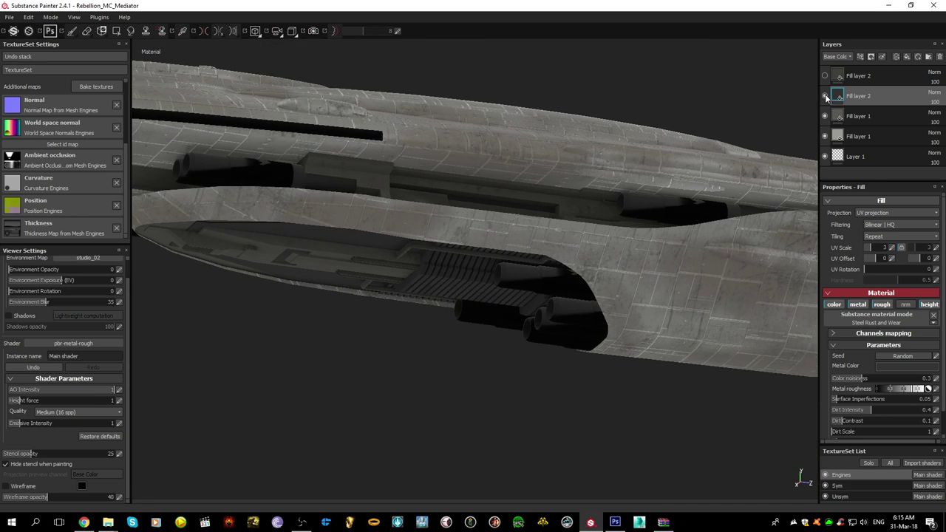
pyautogui.keyDown('alt'); pyautogui.moveTo(750, 155); pyautogui.dragTo(615, 249); pyautogui.keyUp('alt')
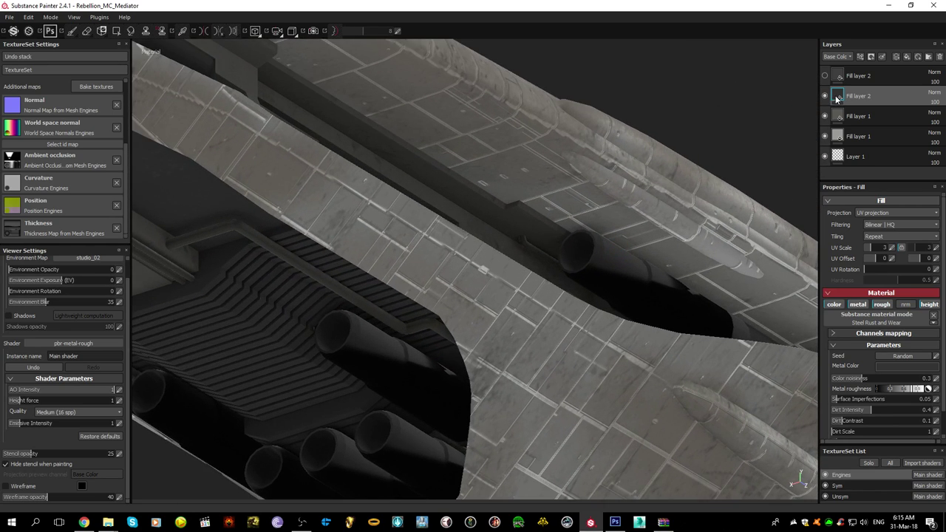
# - Darken the Metal Color of the visible Fill layer 2 in the Engines texture set to a brightness value of 0.077
pyautogui.click(885, 366)
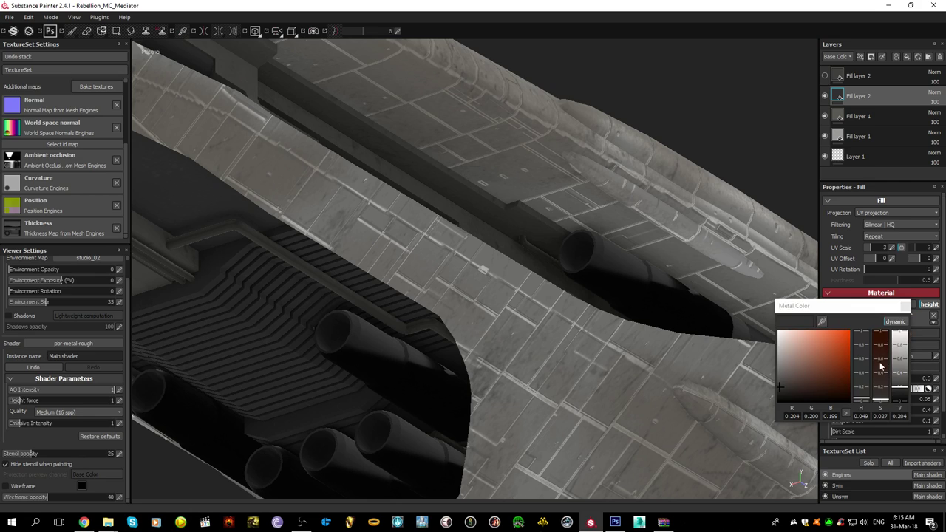
pyautogui.click(898, 397)
pyautogui.moveTo(897, 398); pyautogui.dragTo(898, 398)
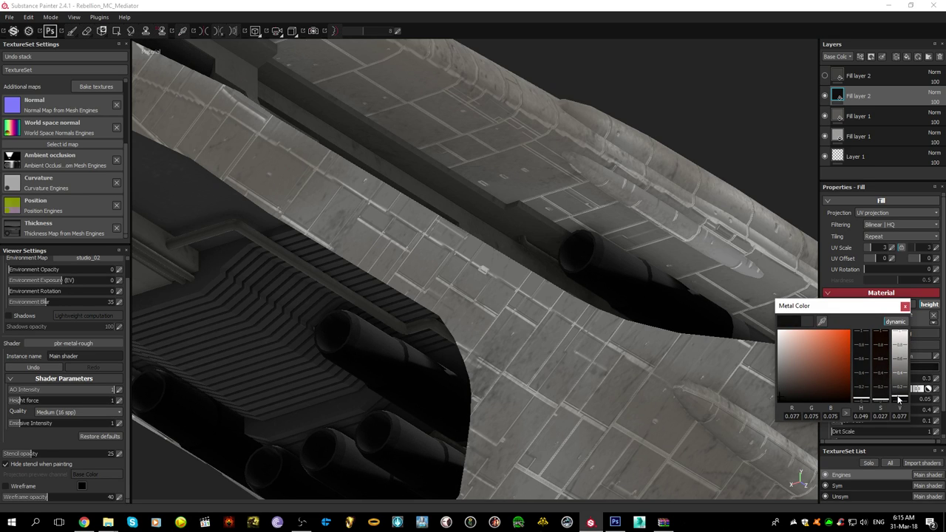
pyautogui.click(904, 307)
pyautogui.keyDown('alt'); pyautogui.moveTo(717, 291); pyautogui.dragTo(597, 287); pyautogui.keyUp('alt')
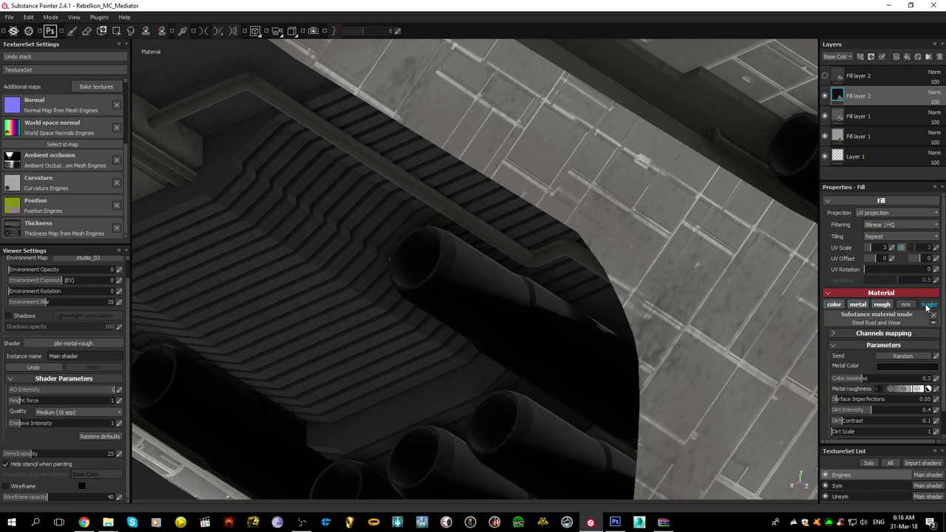
pyautogui.scroll(2, 687, 281)
pyautogui.scroll(-5, 680, 274)
pyautogui.keyDown('alt'); pyautogui.moveTo(665, 257); pyautogui.dragTo(561, 293); pyautogui.keyUp('alt')
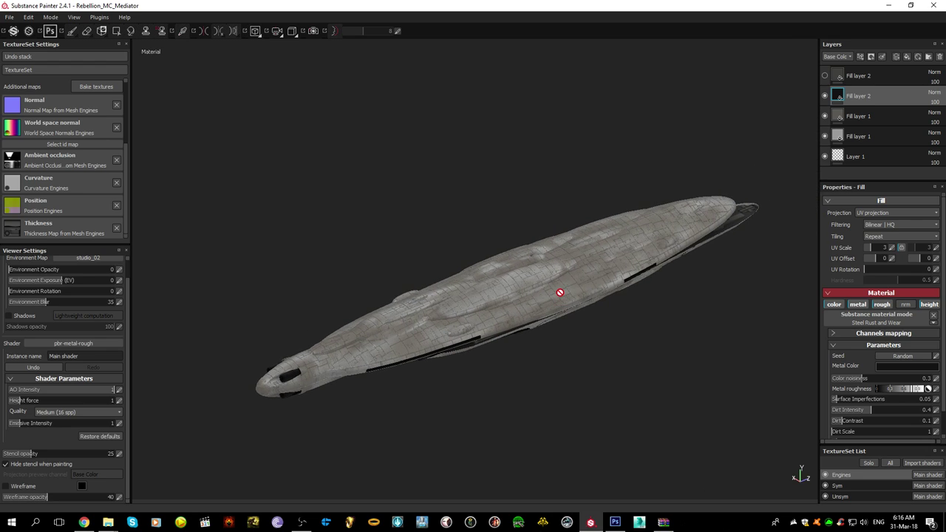
# - Export only the Engines texture set's textures, leaving out the Sym and Unsym sets
pyautogui.click(7, 19)
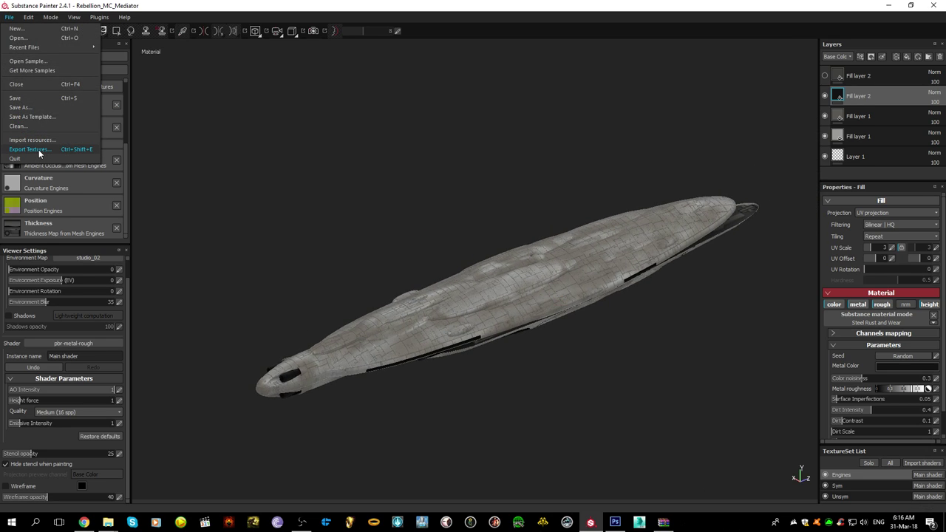
pyautogui.click(39, 153)
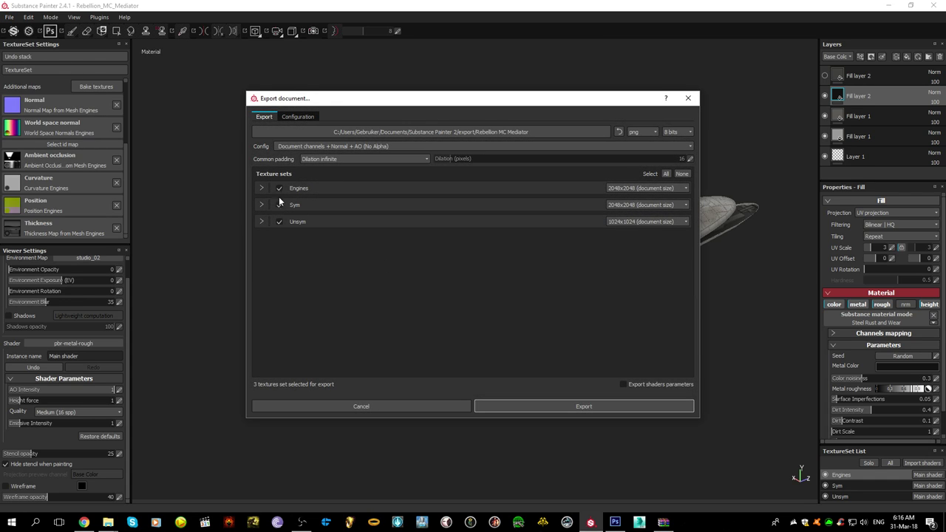
pyautogui.click(278, 205)
pyautogui.click(278, 222)
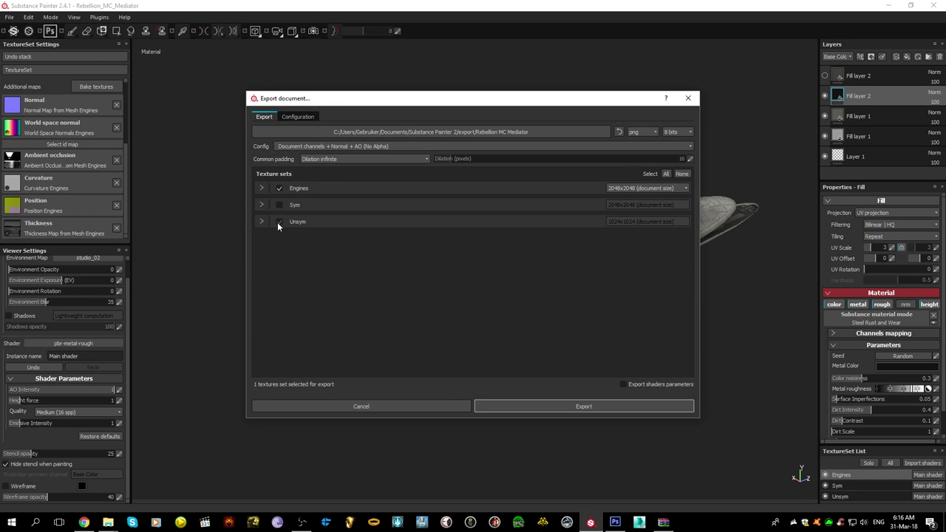
pyautogui.click(494, 408)
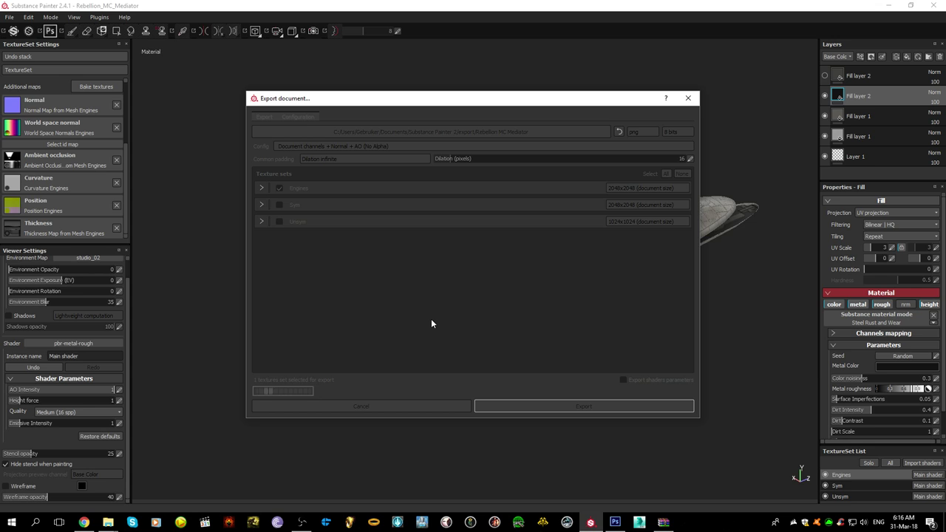
pyautogui.click(84, 522)
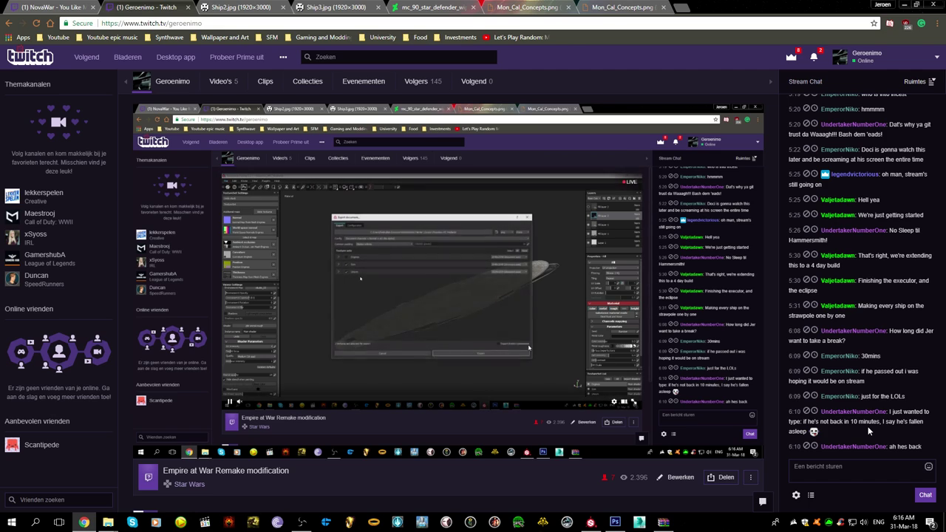
pyautogui.click(590, 523)
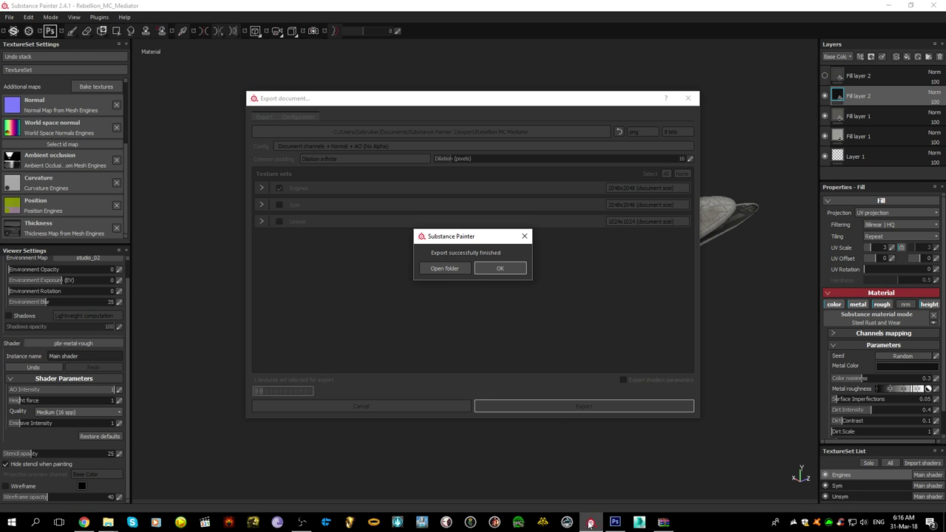
pyautogui.click(502, 267)
pyautogui.click(83, 523)
pyautogui.click(83, 522)
pyautogui.click(83, 523)
# - Open Engines_Base_Color.png from the Rebellion MC Mediator export folder in Photoshop
pyautogui.click(108, 523)
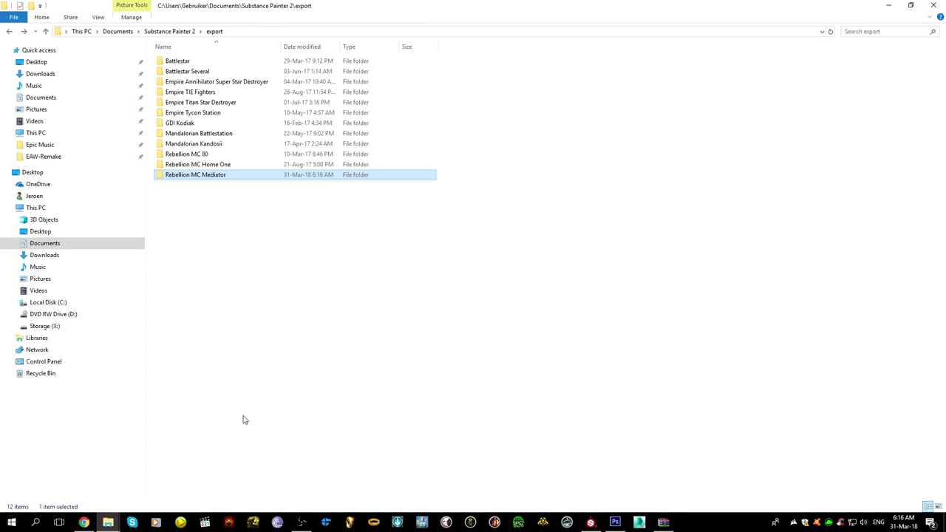
pyautogui.press('Return')
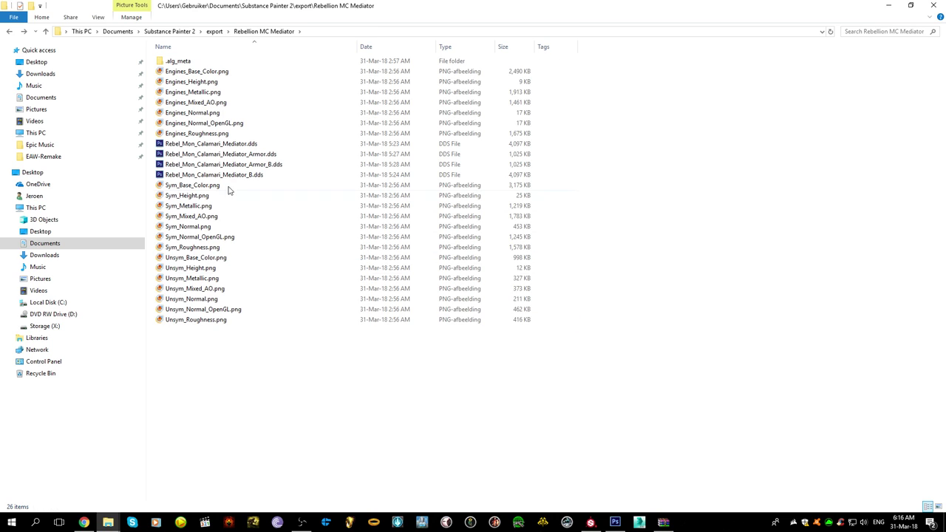
pyautogui.click(234, 72)
pyautogui.rightClick(233, 71)
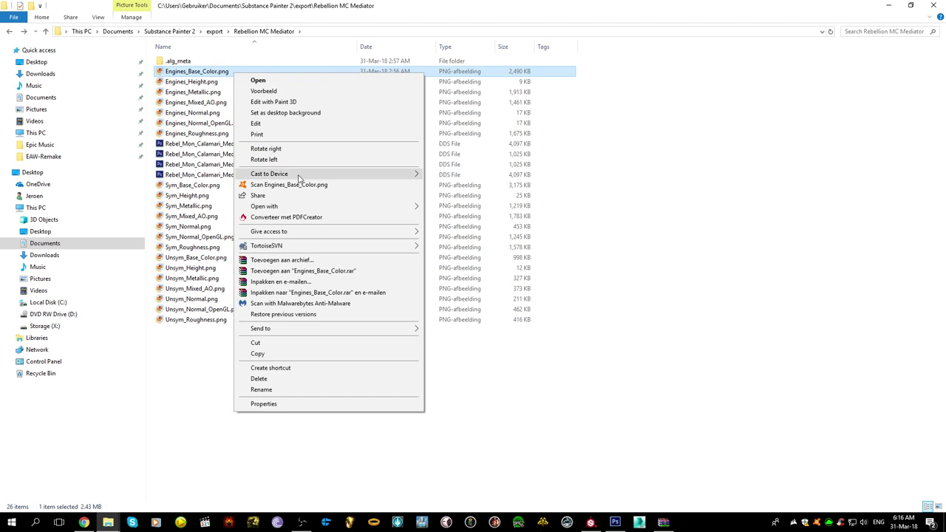
pyautogui.moveTo(288, 207)
pyautogui.click(465, 218)
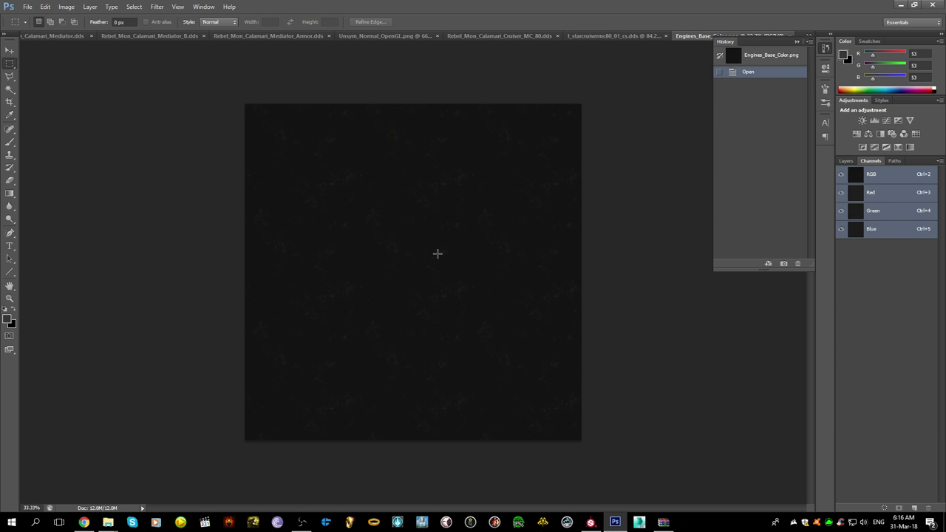
# - Inspect the exported engine color texture up close and compare it with the ship's engine nozzles in Substance Painter
pyautogui.keyDown('alt'); pyautogui.scroll(11, 419, 234); pyautogui.keyUp('alt')
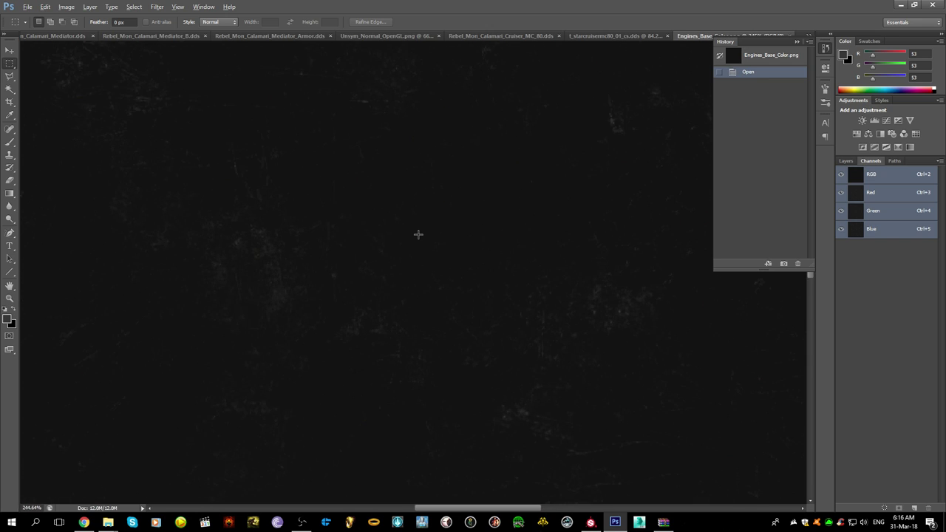
pyautogui.keyDown('alt'); pyautogui.scroll(-8, 418, 234); pyautogui.keyUp('alt')
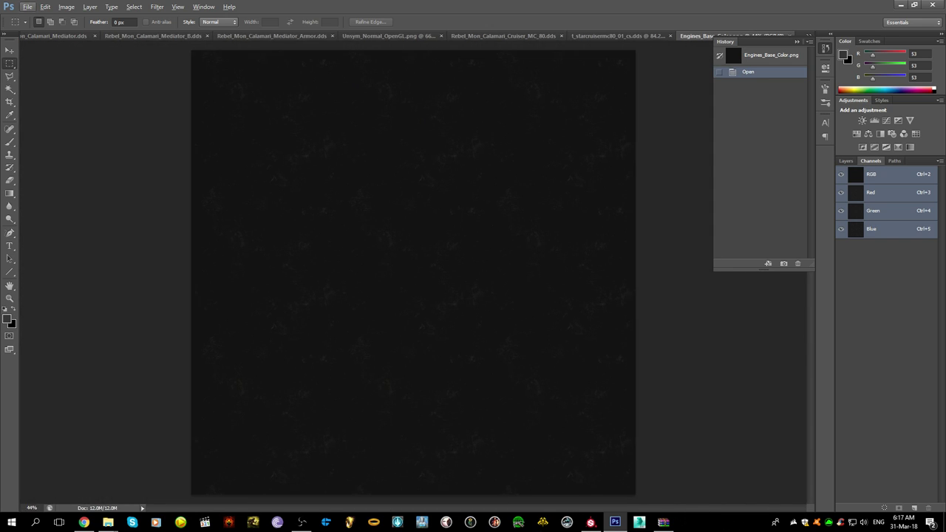
pyautogui.click(590, 522)
pyautogui.keyDown('alt'); pyautogui.moveTo(569, 367); pyautogui.dragTo(567, 215); pyautogui.keyUp('alt')
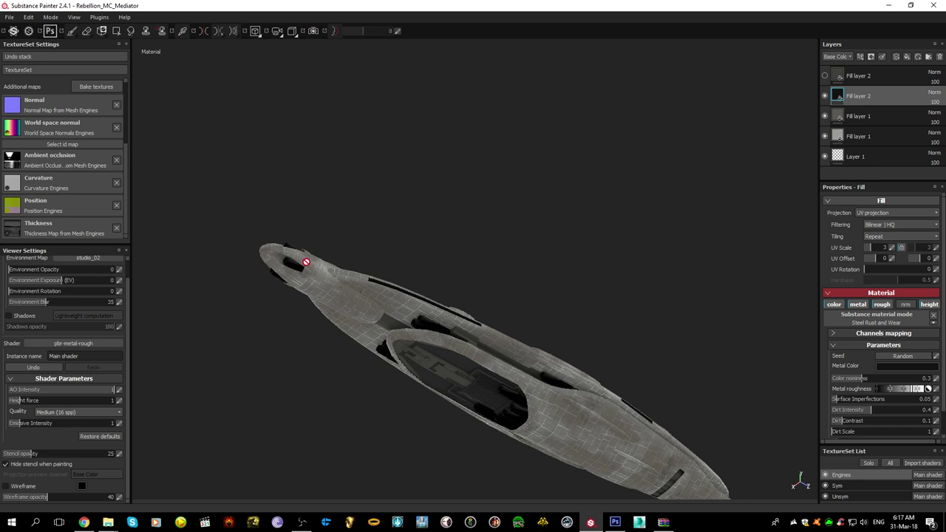
pyautogui.scroll(-3, 321, 267)
pyautogui.scroll(3, 283, 270)
pyautogui.scroll(10, 282, 269)
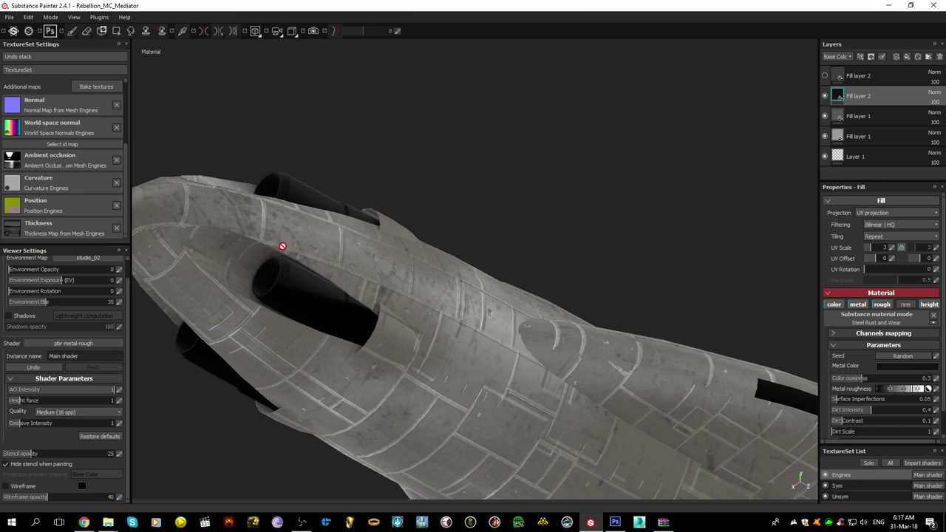
pyautogui.scroll(-10, 281, 293)
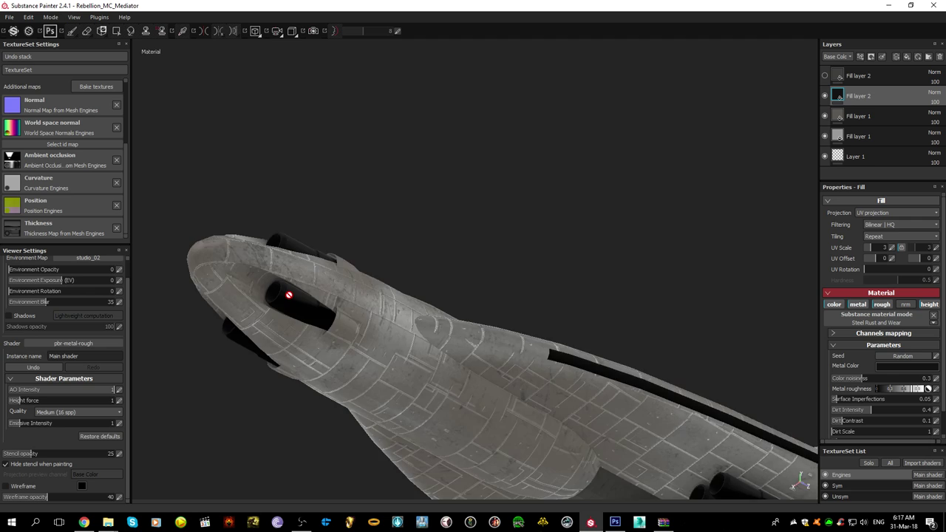
pyautogui.keyDown('alt'); pyautogui.moveTo(288, 295); pyautogui.dragTo(527, 328); pyautogui.keyUp('alt')
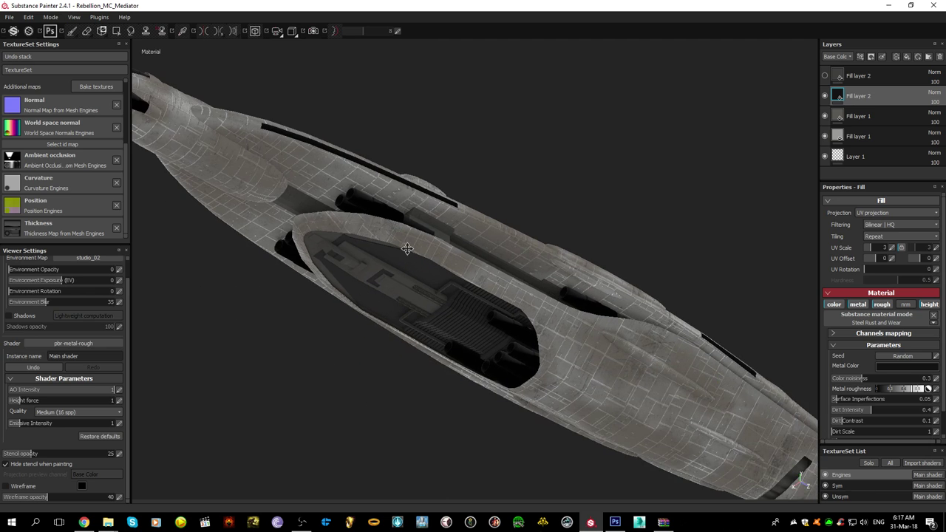
# - Switch to Photoshop and duplicate the Blue channel of Engines_Base_Color.png as a new channel named Alpha1
pyautogui.click(610, 522)
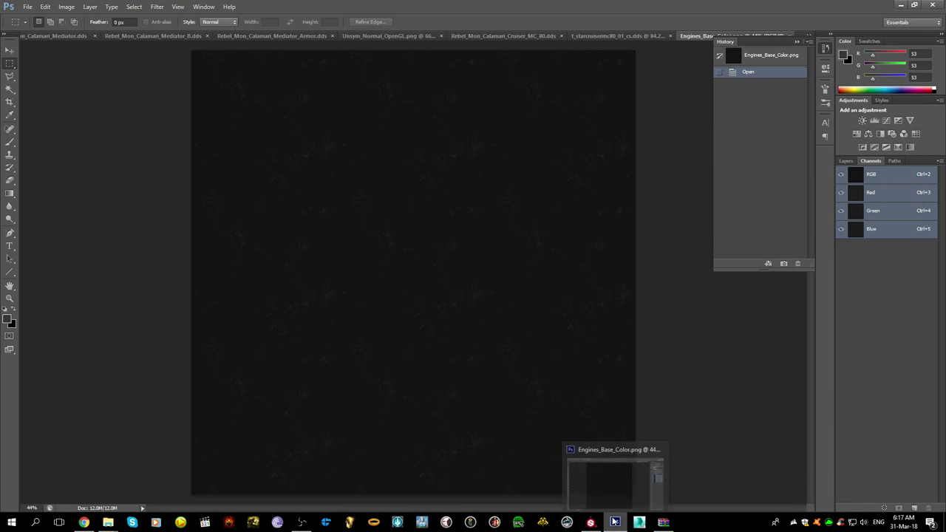
pyautogui.keyDown('alt'); pyautogui.scroll(-2, 575, 263); pyautogui.keyUp('alt')
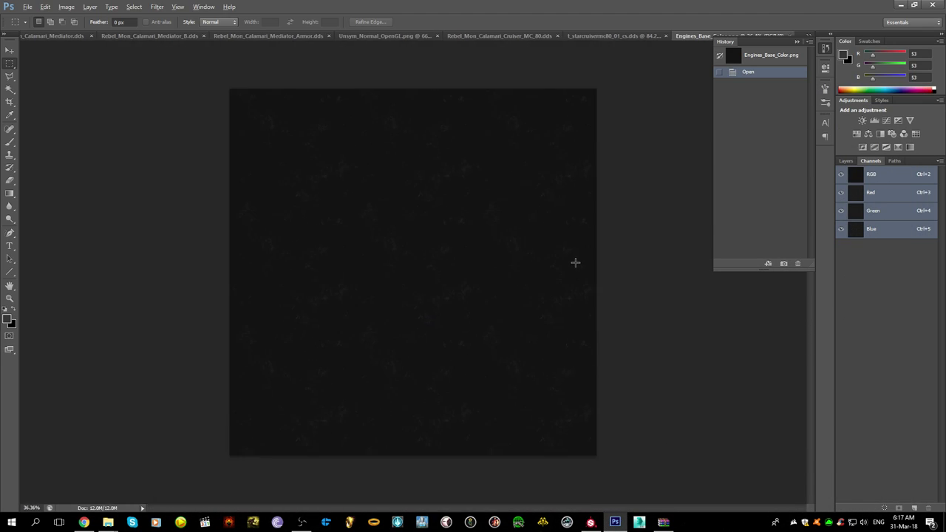
pyautogui.rightClick(849, 229)
pyautogui.click(868, 234)
pyautogui.write('Alpha1')
pyautogui.press('Return')
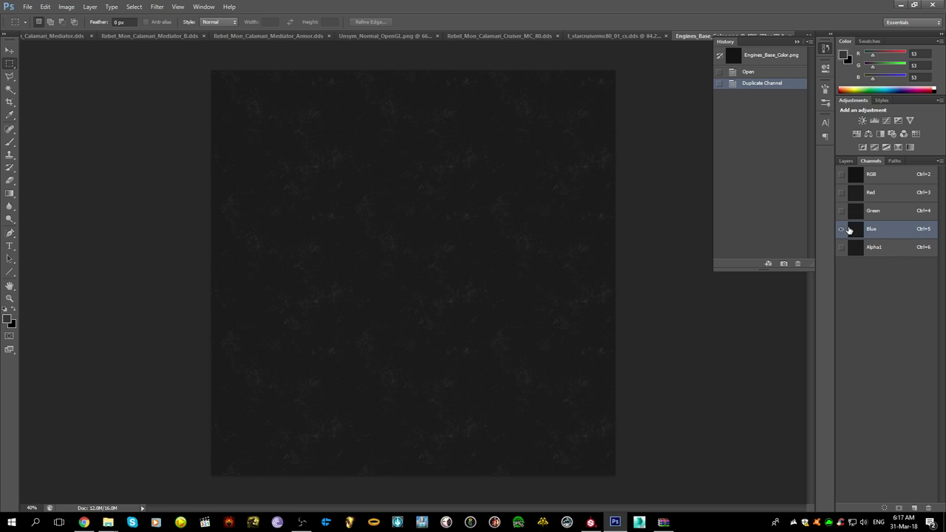
# - Turn the Alpha1 channel completely black with Levels, setting the white output level to 0
pyautogui.click(892, 252)
pyautogui.hotkey('ctrl', 'l')
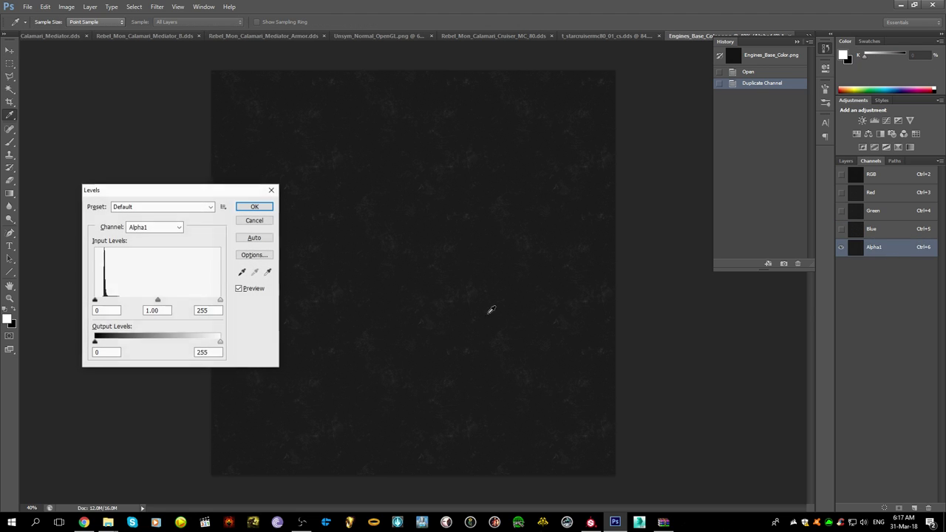
pyautogui.doubleClick(208, 348)
pyautogui.write('0')
pyautogui.press('Return')
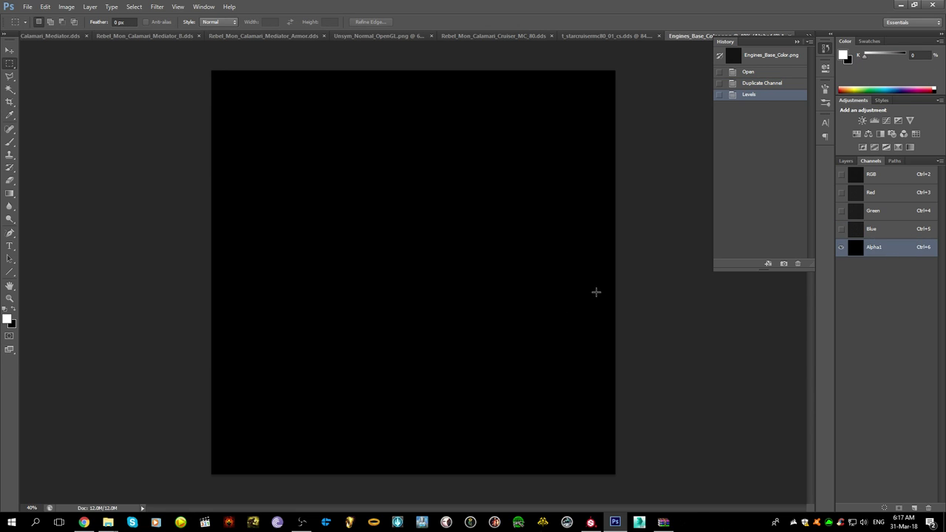
# - Select a tiny rectangle at the right edge of the Alpha1 channel, invert it to white and deselect it
pyautogui.moveTo(613, 289); pyautogui.dragTo(615, 290)
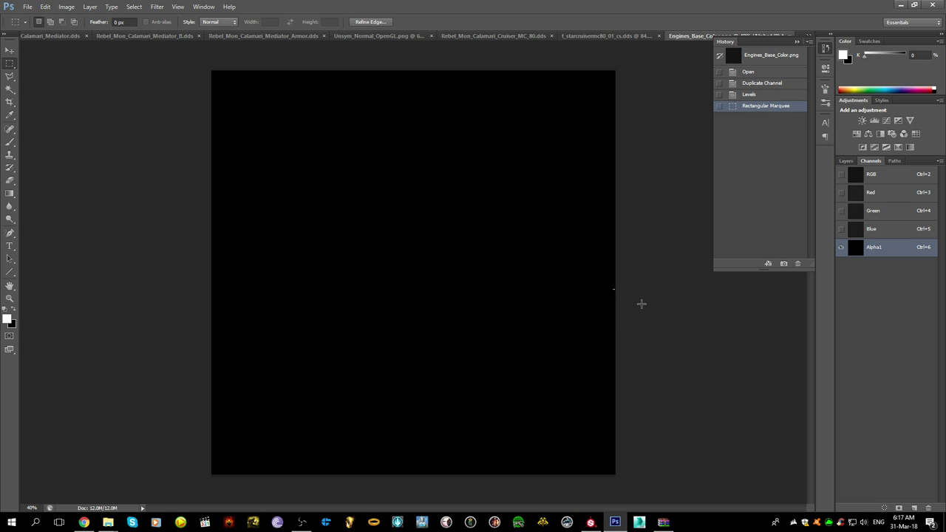
pyautogui.hotkey('ctrl', 'i')
pyautogui.hotkey('ctrl', 'd')
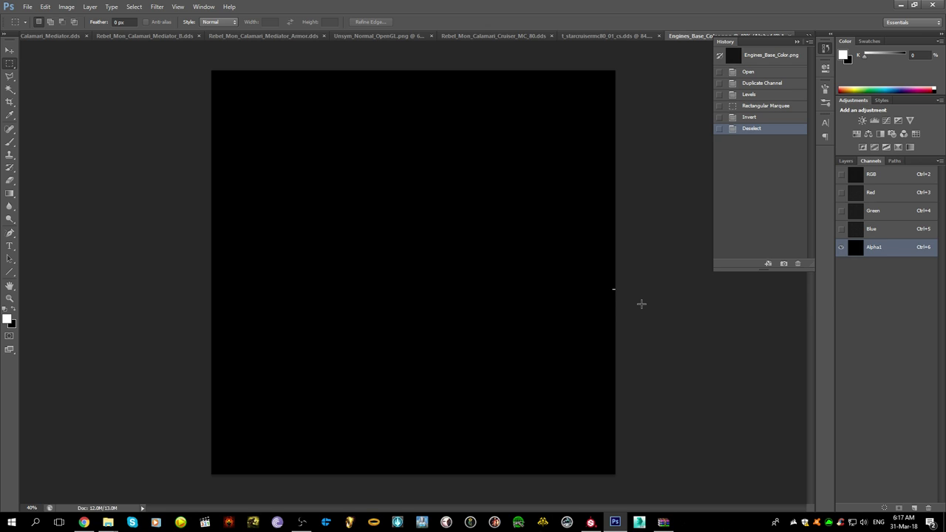
# - Reduce the white mark in Alpha1 to a small dot at the canvas edge by blackening its inner part with Levels
pyautogui.keyDown('alt'); pyautogui.scroll(8, 642, 304); pyautogui.keyUp('alt')
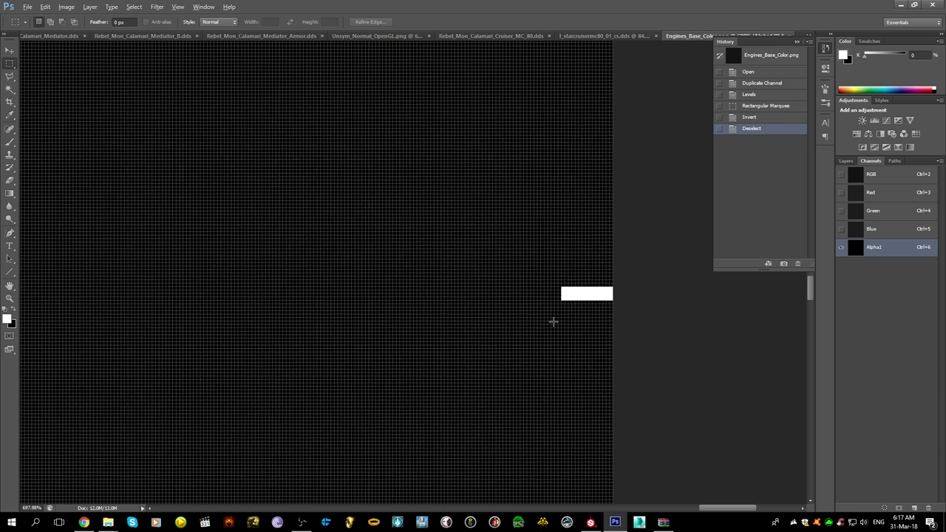
pyautogui.moveTo(536, 256); pyautogui.dragTo(603, 341)
pyautogui.hotkey('ctrl', 'l')
pyautogui.moveTo(220, 342); pyautogui.dragTo(21, 320)
pyautogui.press('Return')
pyautogui.hotkey('ctrl', 'd')
pyautogui.keyDown('alt'); pyautogui.scroll(-8, 446, 243); pyautogui.keyUp('alt')
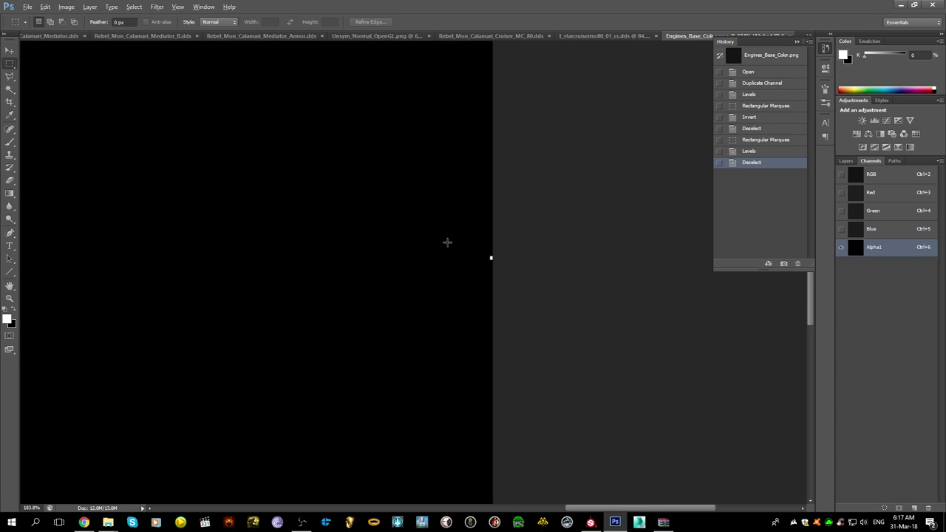
pyautogui.keyDown('alt'); pyautogui.scroll(-3, 447, 242); pyautogui.keyUp('alt')
pyautogui.keyDown('alt'); pyautogui.scroll(4, 448, 242); pyautogui.keyUp('alt')
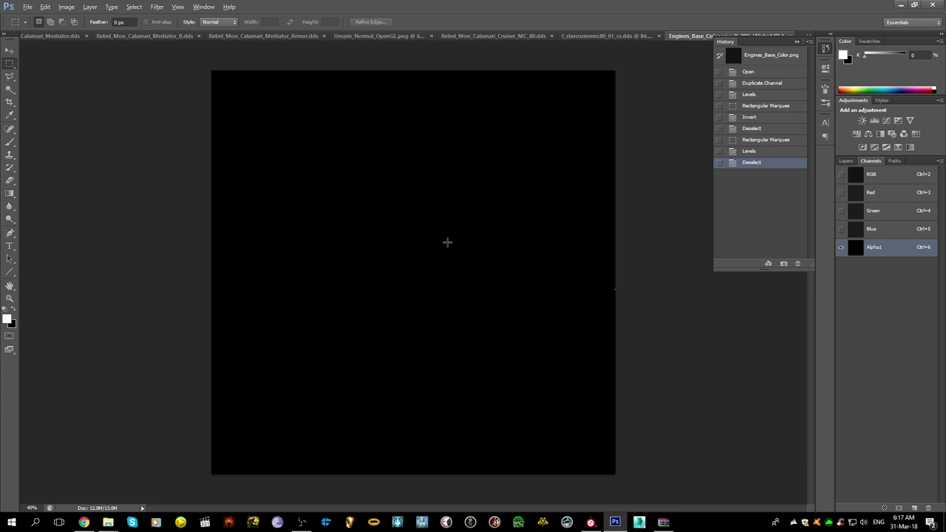
pyautogui.press('alt')
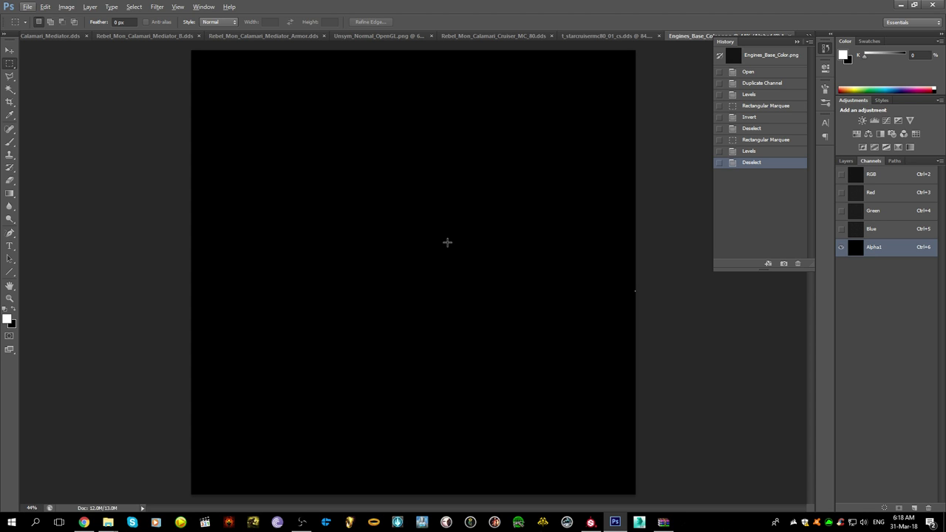
# - Return Engines_Base_Color.png to its RGB composite and Background layer, and save the file
pyautogui.click(883, 174)
pyautogui.click(845, 160)
pyautogui.hotkey('ctrl', 's')
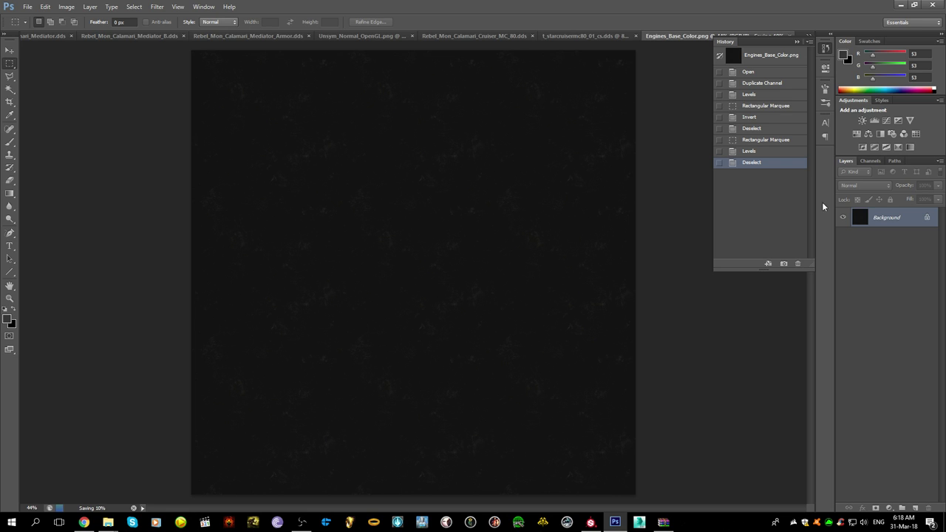
# - Try to save Engines_Base_Color.png with Save As, and retry after making and clearing a rectangular selection
pyautogui.click(869, 162)
pyautogui.click(844, 161)
pyautogui.hotkey('ctrl', 'shift', 's')
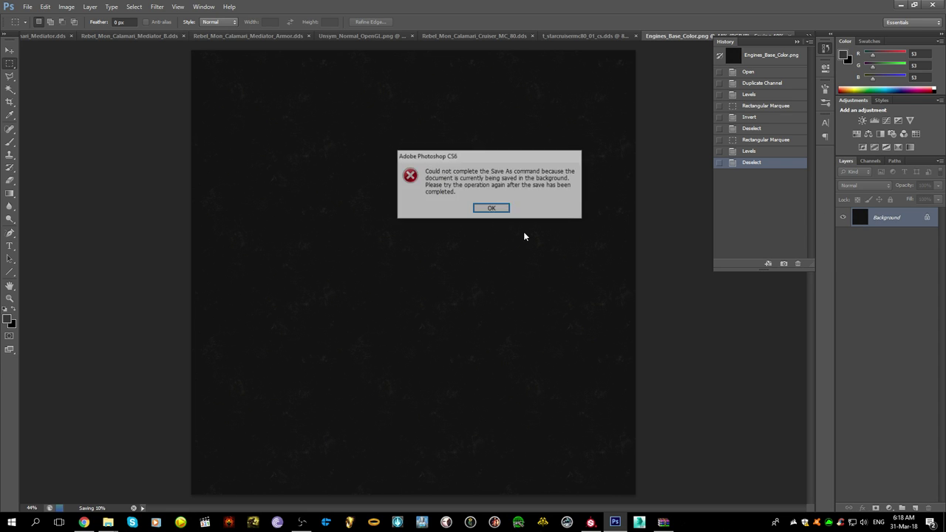
pyautogui.click(495, 211)
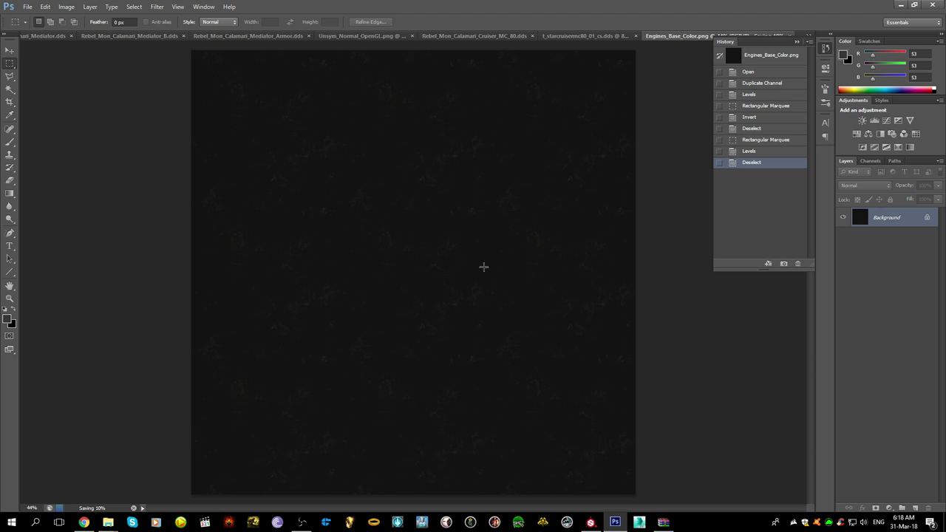
pyautogui.moveTo(500, 300); pyautogui.dragTo(377, 199)
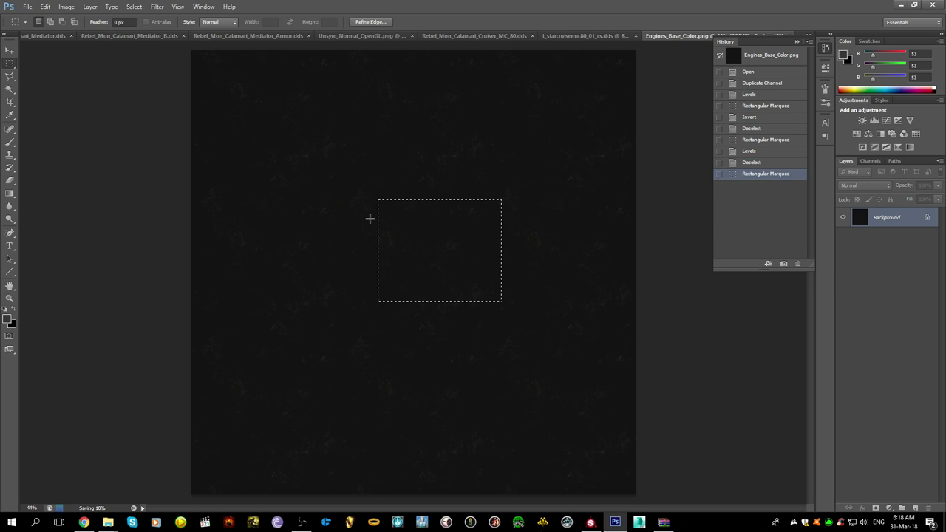
pyautogui.click(370, 218)
pyautogui.hotkey('ctrl', 'shift', 's')
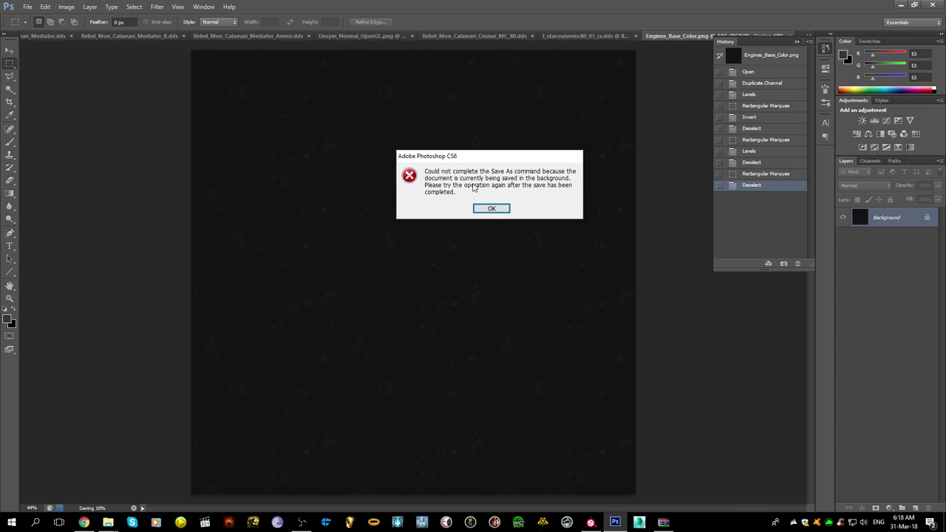
pyautogui.click(478, 208)
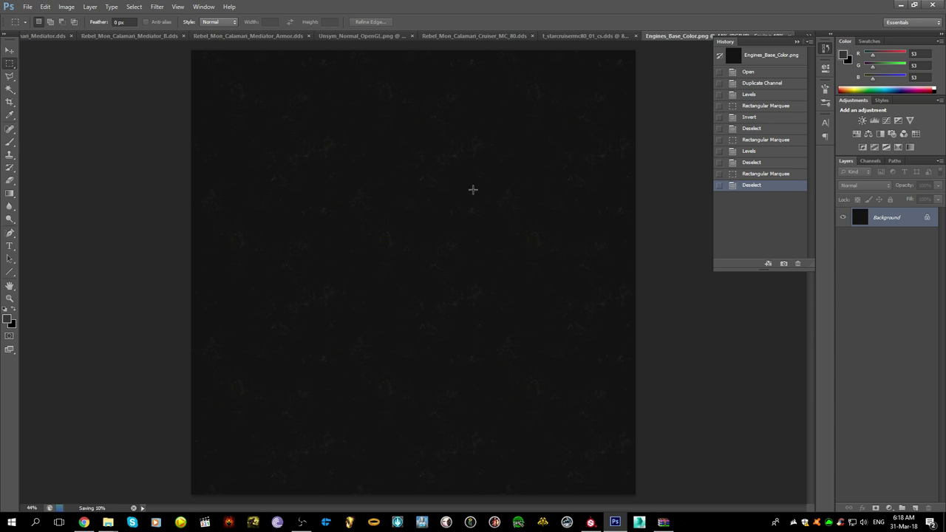
# - Look through the open Unsym_Normal_OpenGL.png, MC 80 cruiser and t_starcruisermc80_01_cs.dds textures
pyautogui.click(377, 38)
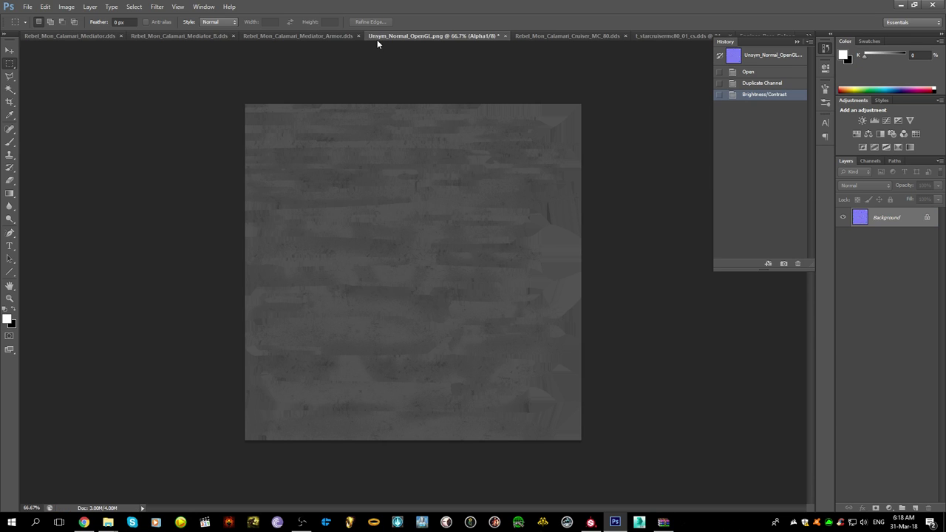
pyautogui.click(561, 39)
pyautogui.click(683, 36)
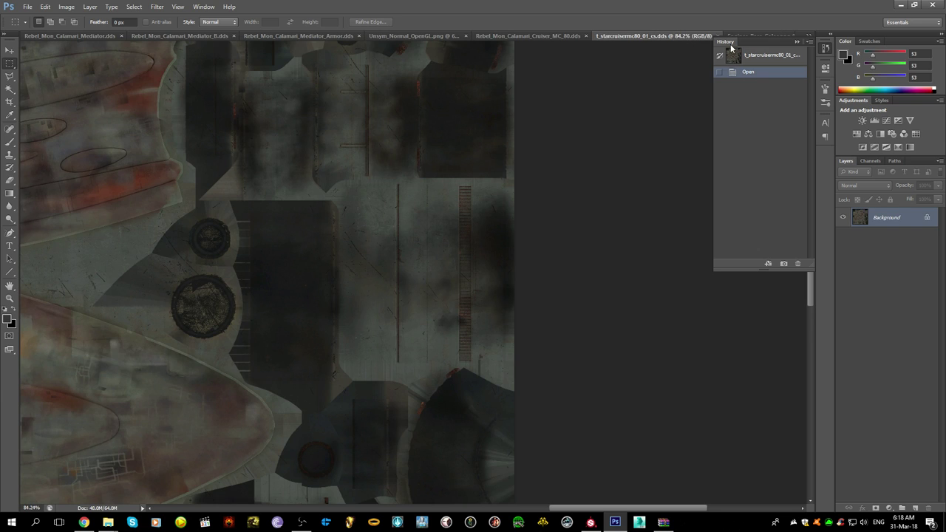
# - Review the whole t_starcruisermc80_01_cs.dds texture and close it, leaving Engines_Base_Color.png as the active document
pyautogui.click(795, 42)
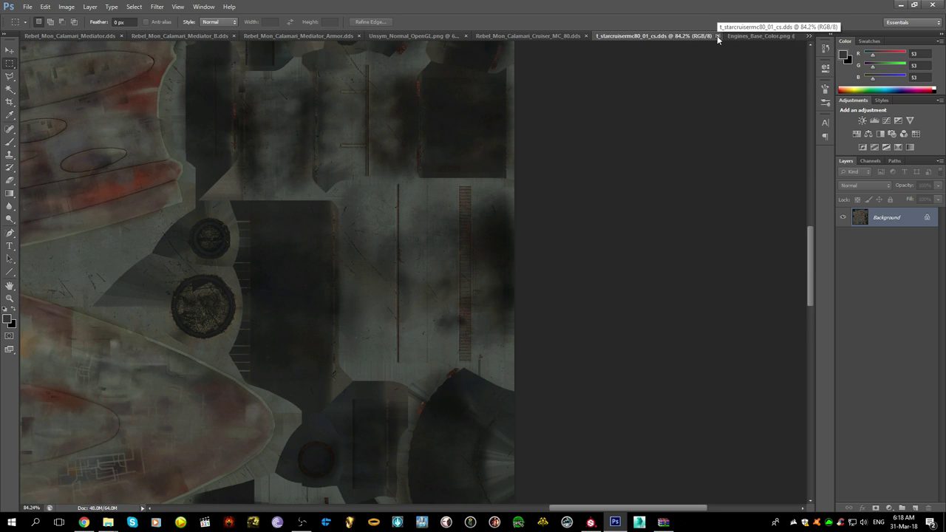
pyautogui.click(732, 35)
pyautogui.click(808, 36)
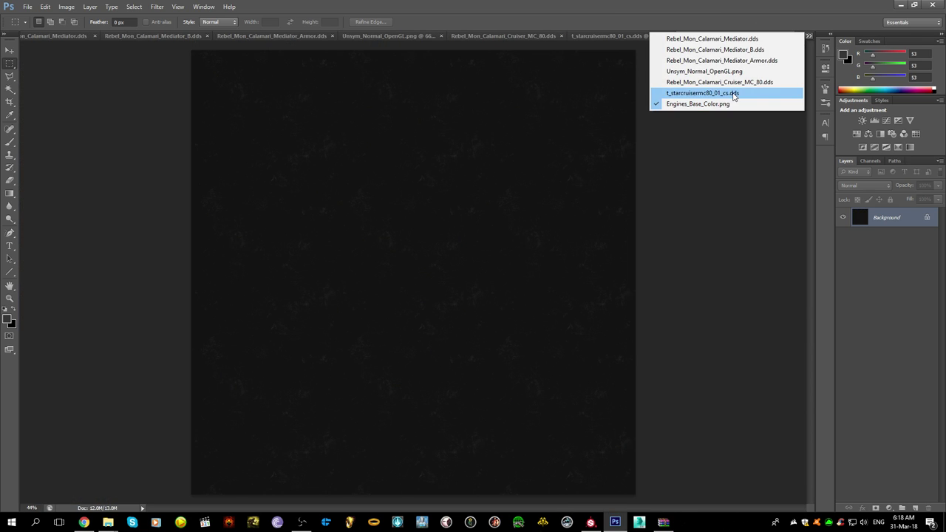
pyautogui.click(732, 94)
pyautogui.keyDown('alt'); pyautogui.scroll(-7, 456, 258); pyautogui.keyUp('alt')
pyautogui.keyDown('alt'); pyautogui.scroll(-10, 502, 203); pyautogui.keyUp('alt')
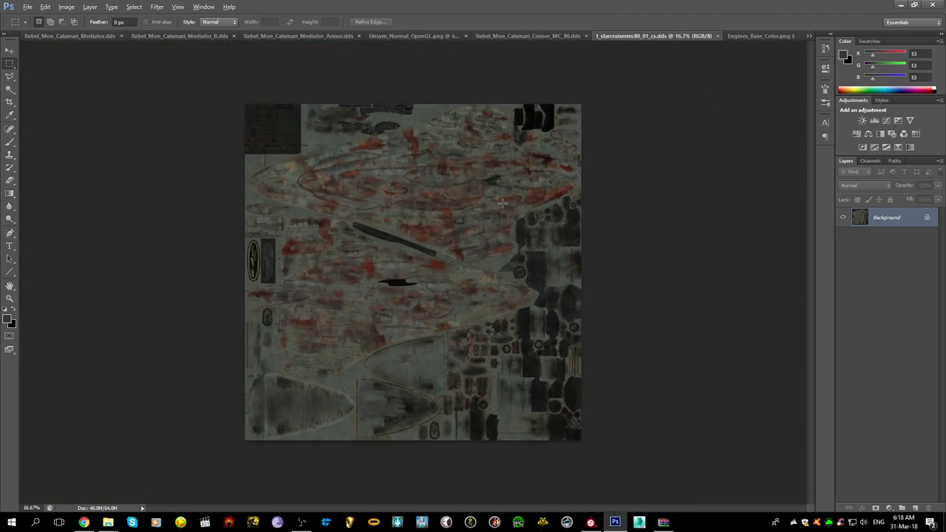
pyautogui.keyDown('alt'); pyautogui.scroll(3, 503, 203); pyautogui.keyUp('alt')
pyautogui.press('alt')
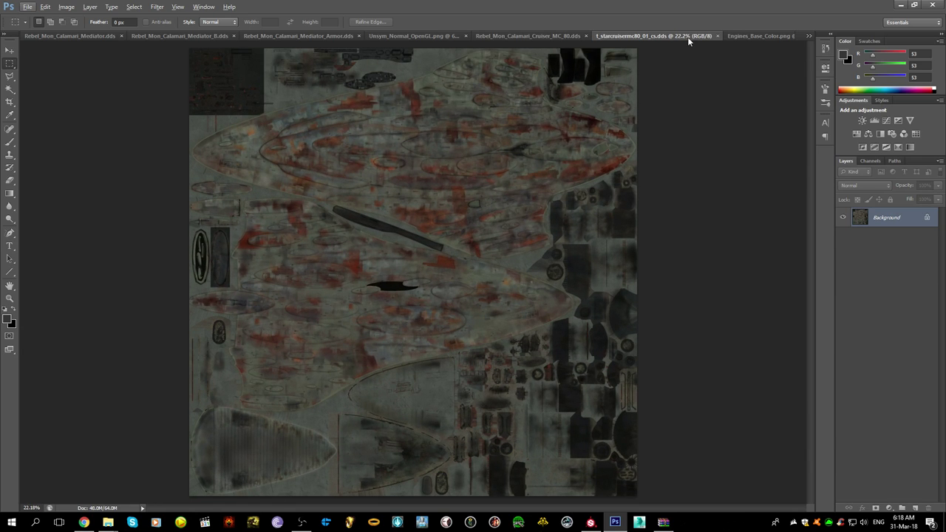
pyautogui.click(717, 35)
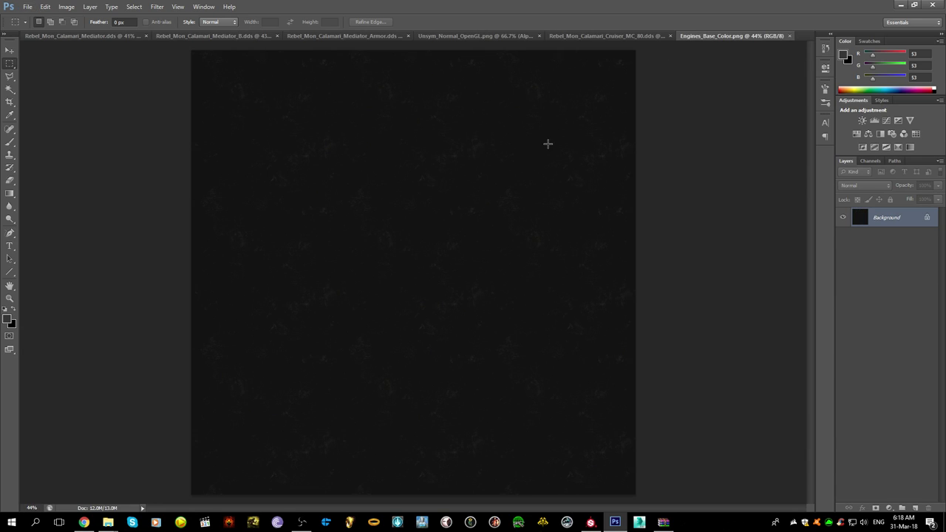
# - Save a copy of Engines_Base_Color.png in Intel Texture Works DDS format as Rebel_Mon_Calamari_Mediator_Engines.dds in the Rebellion MC Mediator folder
pyautogui.click(27, 7)
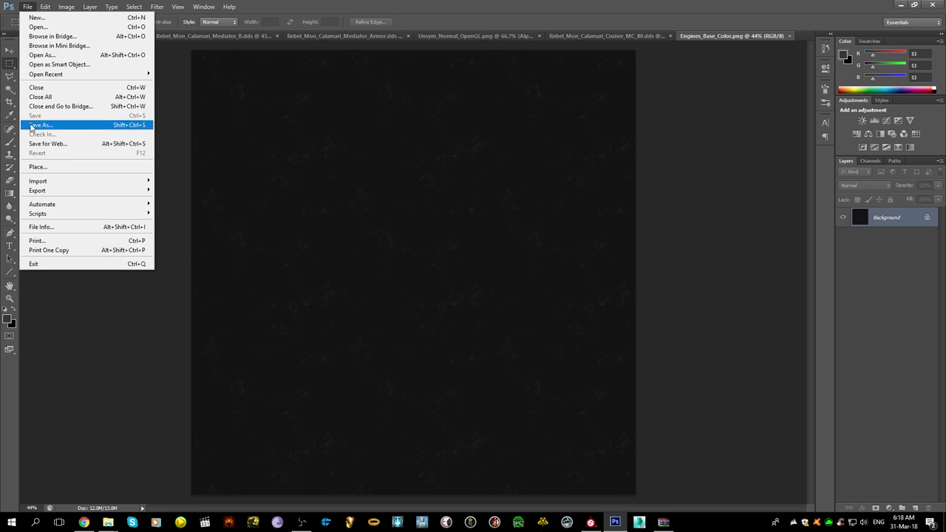
pyautogui.click(39, 126)
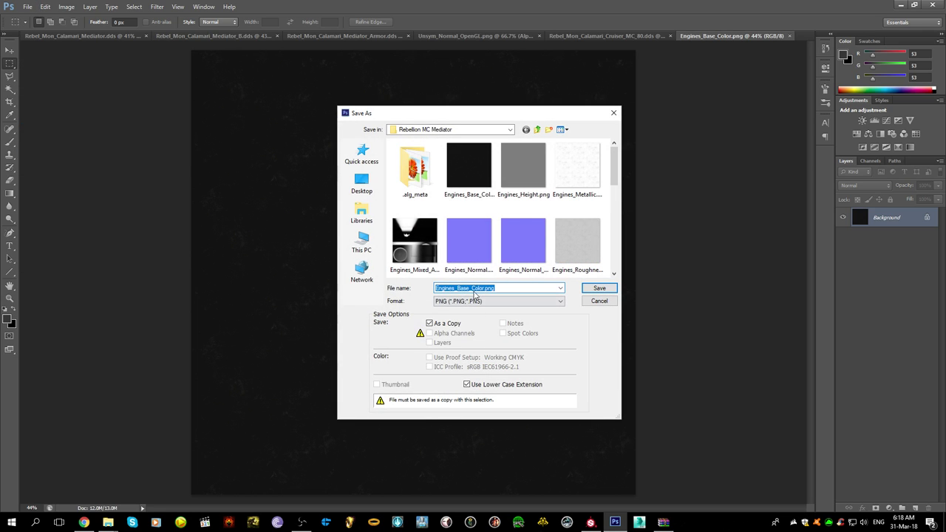
pyautogui.click(476, 301)
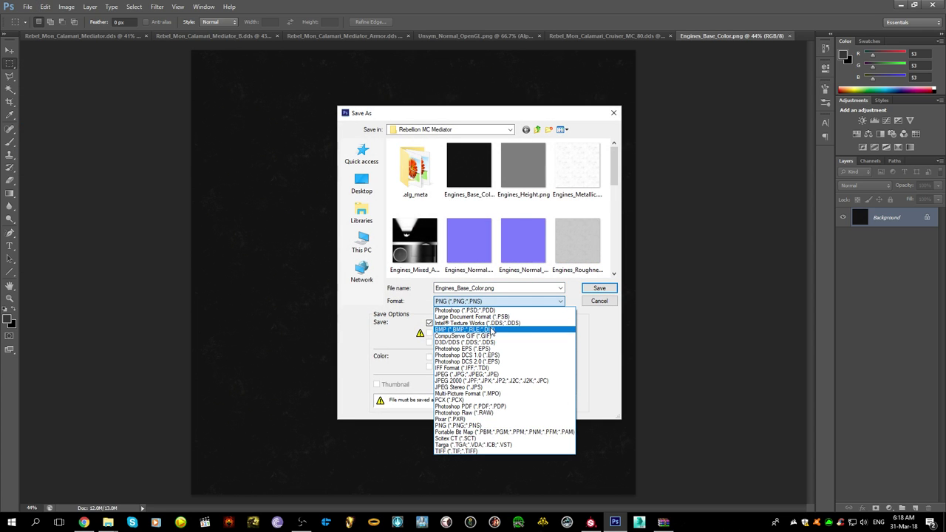
pyautogui.click(488, 322)
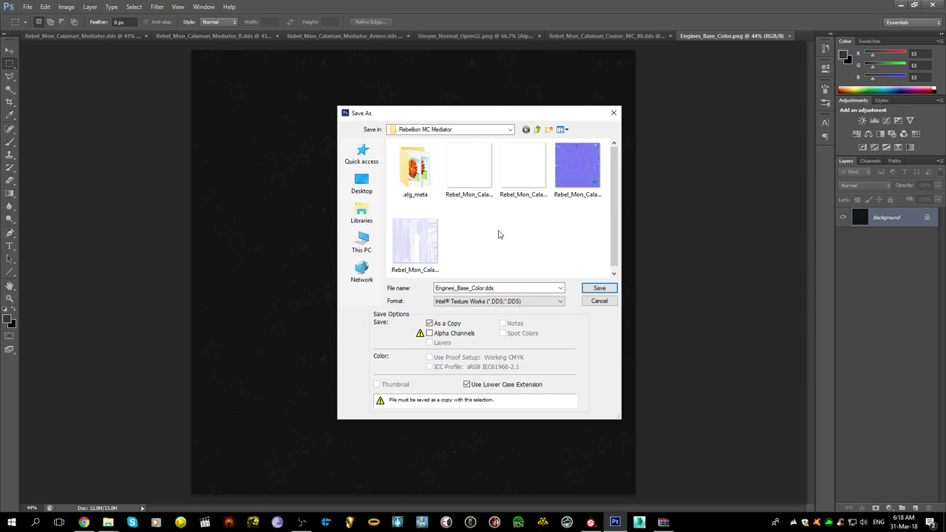
pyautogui.click(476, 181)
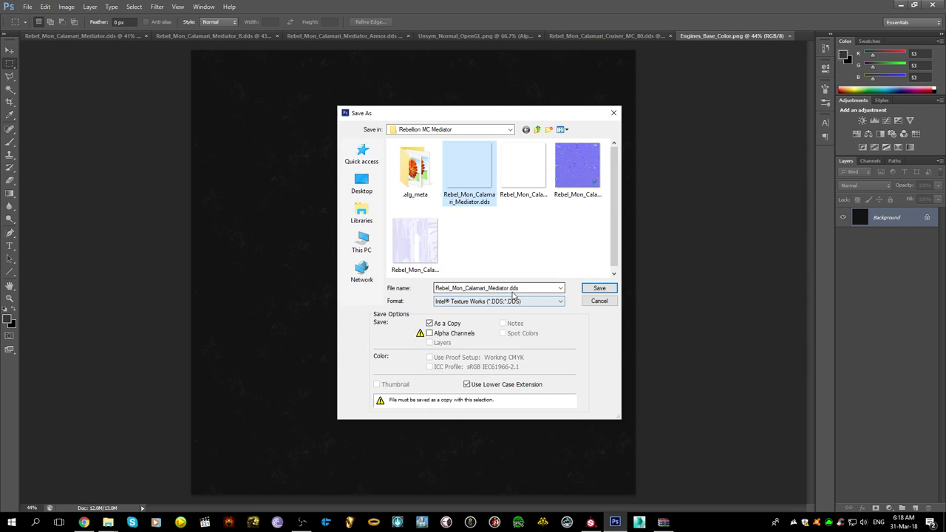
pyautogui.doubleClick(508, 288)
pyautogui.click(509, 289)
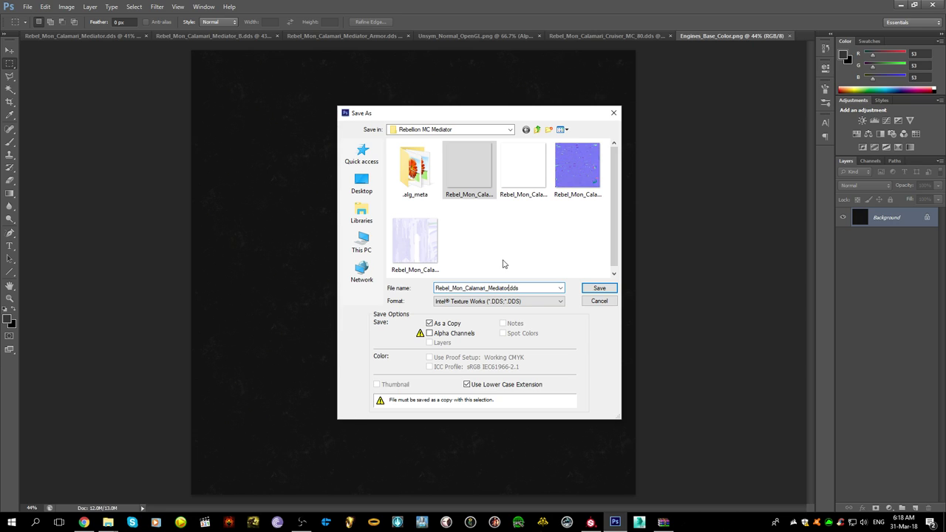
pyautogui.write('_Engines')
pyautogui.press('Return')
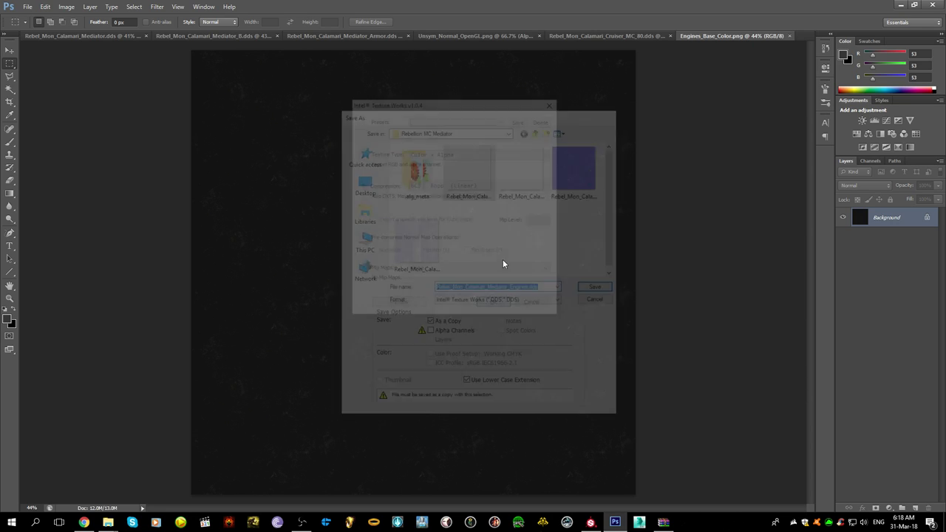
pyautogui.press('Return')
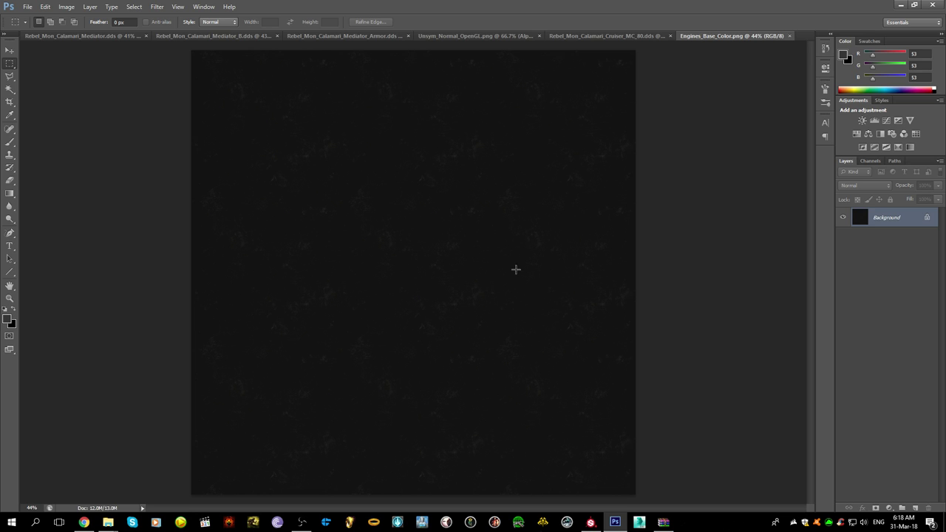
# - Open Engines_Normal_OpenGL.png from the Rebellion MC Mediator export folder in Photoshop
pyautogui.click(615, 522)
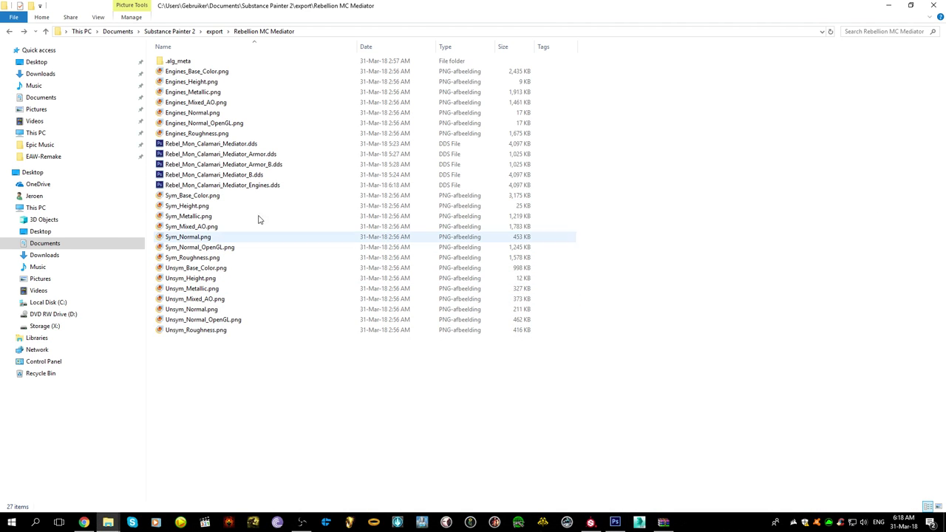
pyautogui.click(203, 126)
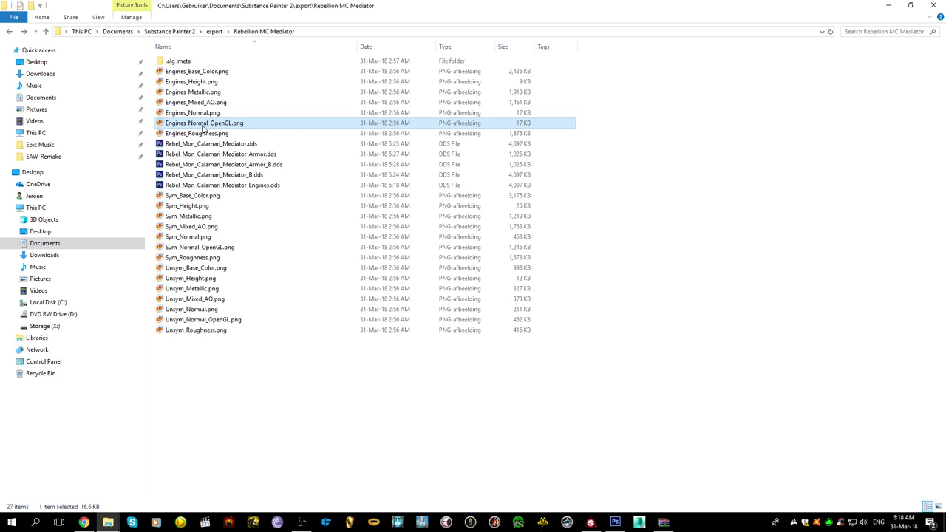
pyautogui.rightClick(202, 127)
pyautogui.moveTo(309, 260)
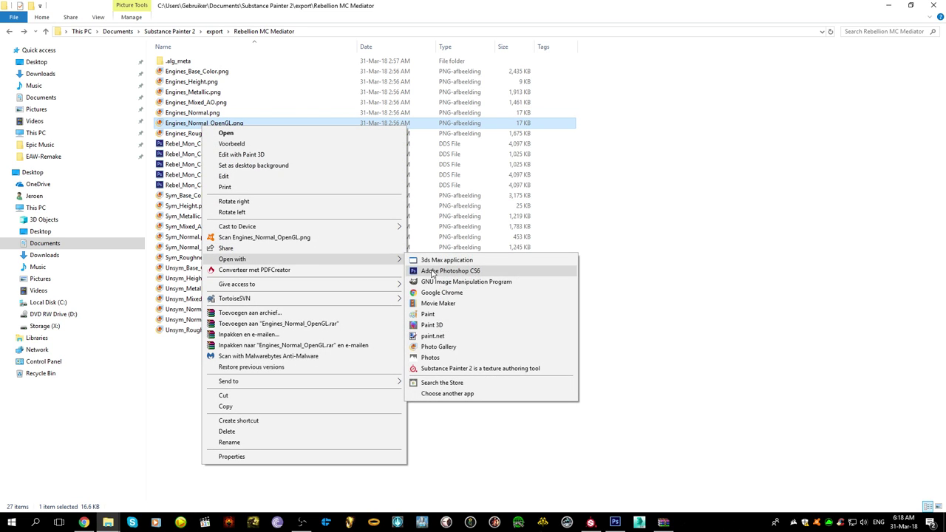
pyautogui.click(433, 272)
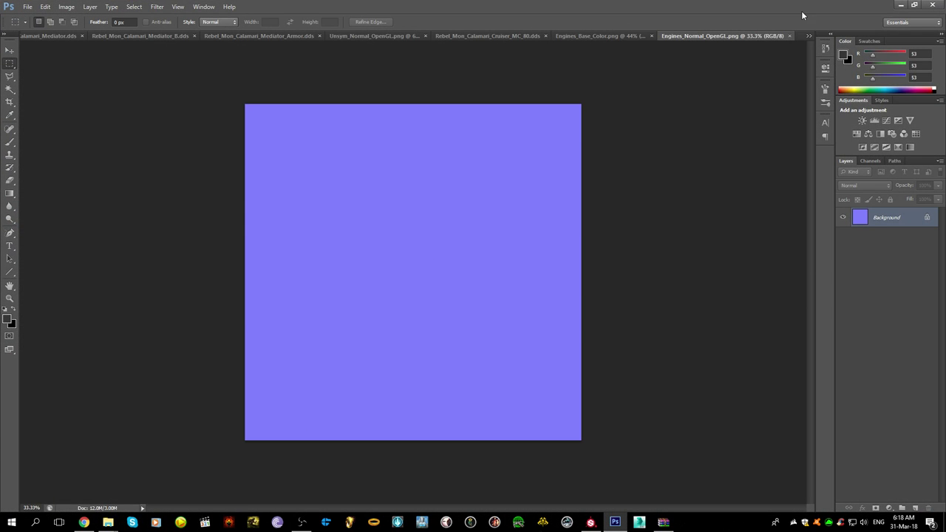
pyautogui.keyDown('alt'); pyautogui.scroll(2, 427, 238); pyautogui.keyUp('alt')
pyautogui.keyDown('alt'); pyautogui.scroll(-1, 427, 239); pyautogui.keyUp('alt')
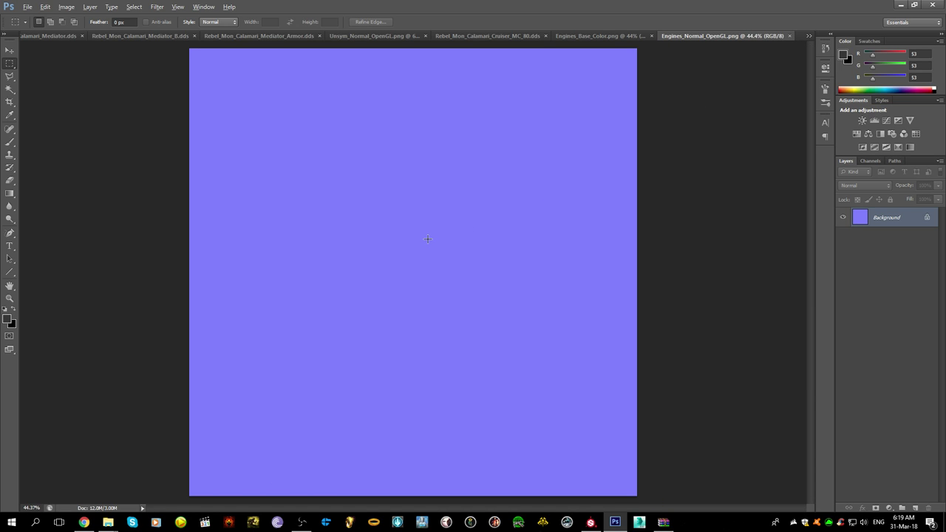
# - Examine the channels of Engines_Normal_OpenGL.png and the individual colour channels of Engines_Base_Color.png
pyautogui.click(869, 161)
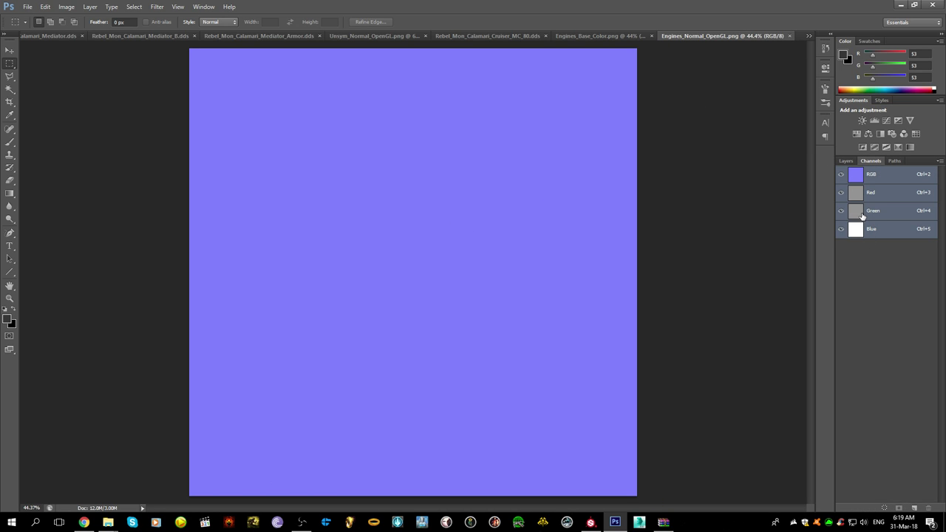
pyautogui.click(597, 36)
pyautogui.click(865, 192)
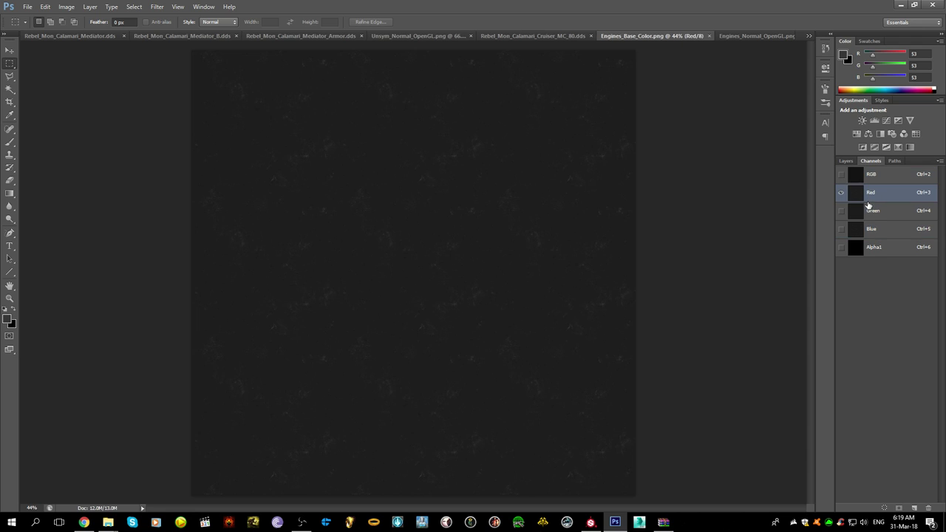
pyautogui.click(863, 210)
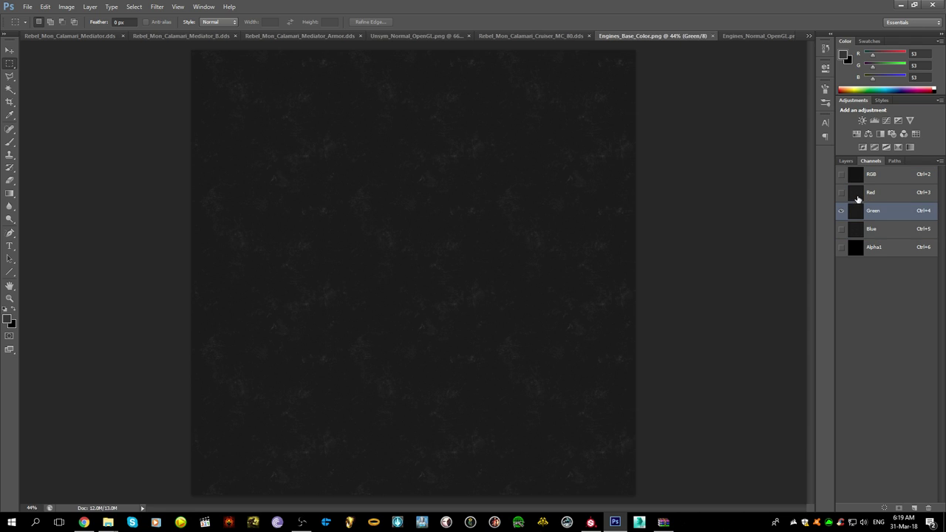
pyautogui.click(858, 199)
pyautogui.rightClick(858, 198)
pyautogui.click(840, 281)
pyautogui.click(856, 209)
pyautogui.click(856, 228)
# - Duplicate the Green channel of Engines_Base_Color.png into Engines_Normal_OpenGL.png as Alpha 1
pyautogui.click(854, 214)
pyautogui.rightClick(854, 216)
pyautogui.click(813, 220)
pyautogui.click(517, 195)
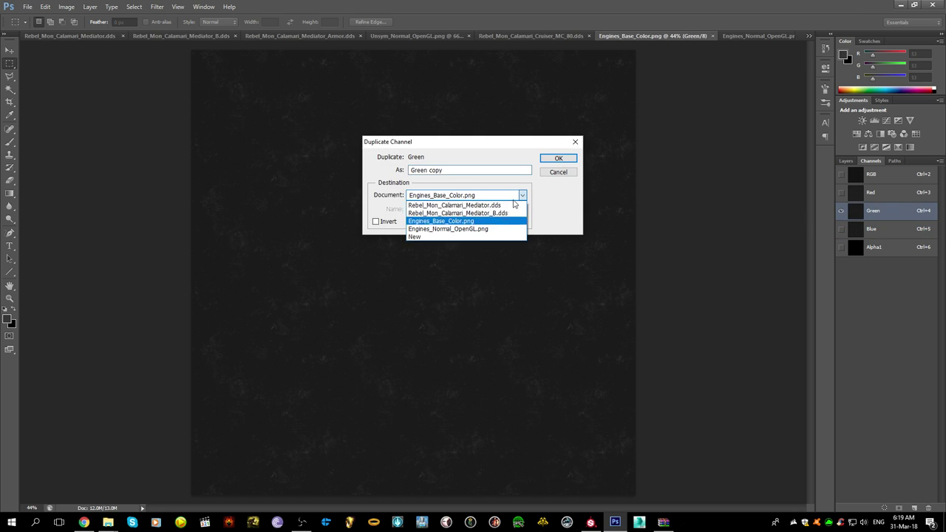
pyautogui.click(480, 229)
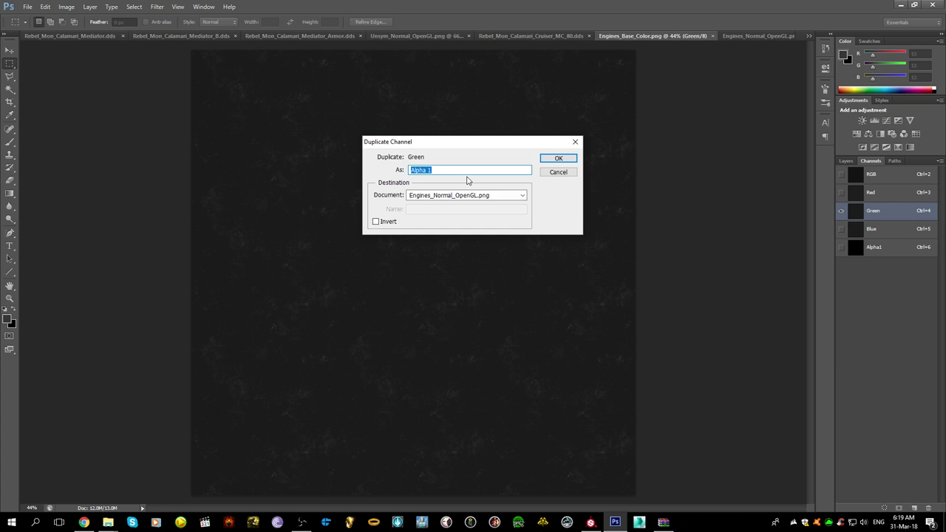
pyautogui.press('Return')
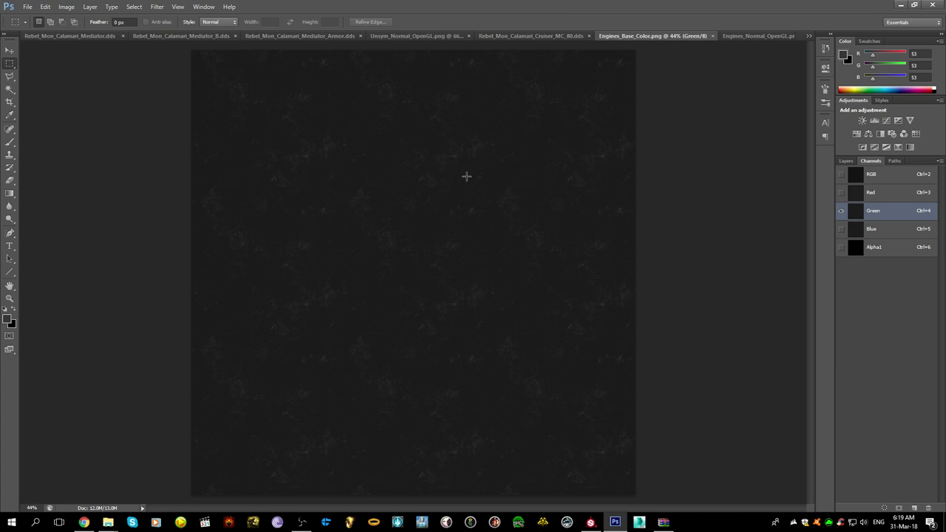
# - Return to Engines_Normal_OpenGL.png with its RGB composite and layer list displayed
pyautogui.click(764, 38)
pyautogui.click(871, 177)
pyautogui.click(845, 161)
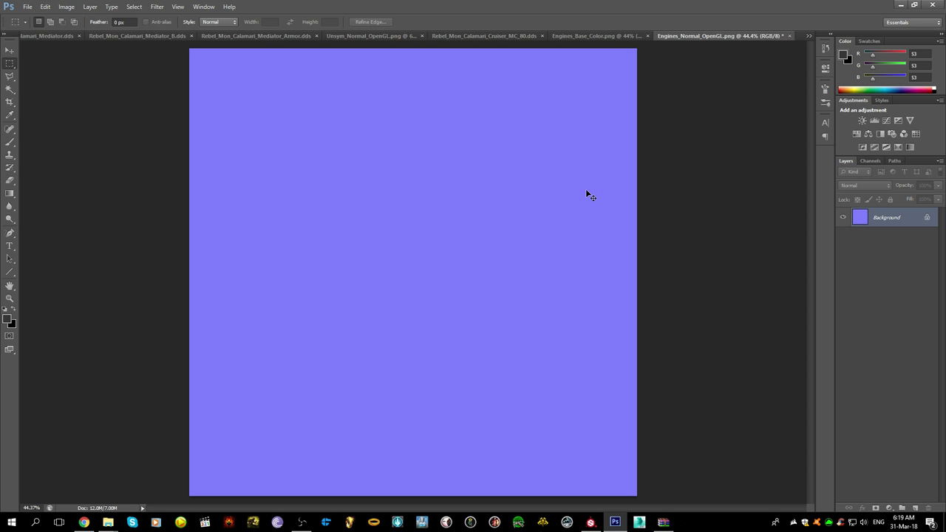
# - Save a copy of Engines_Normal_OpenGL.png in D3D/DDS format as Rebel_Mon_Calamari_Mediator_Engines_B.dds in the Rebellion MC Mediator folder
pyautogui.hotkey('ctrl', 'shift', 's')
pyautogui.click(508, 301)
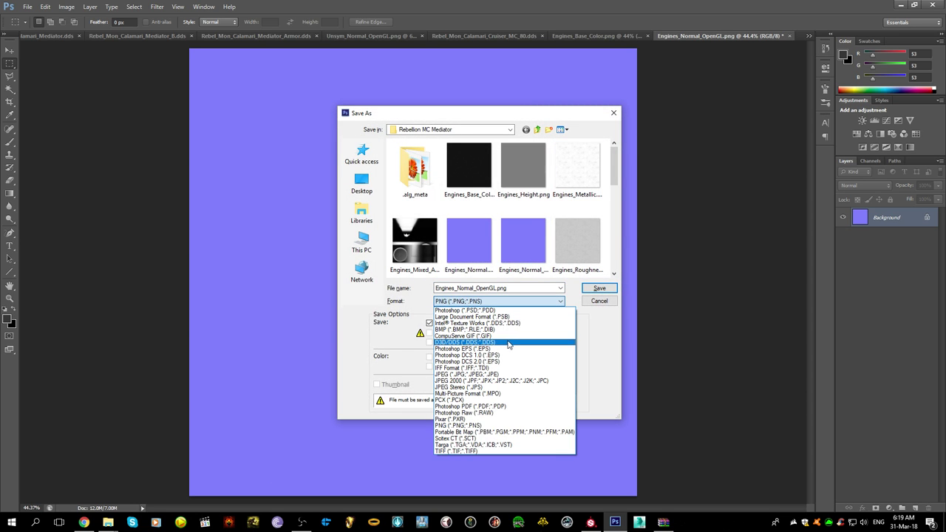
pyautogui.click(509, 343)
pyautogui.click(525, 174)
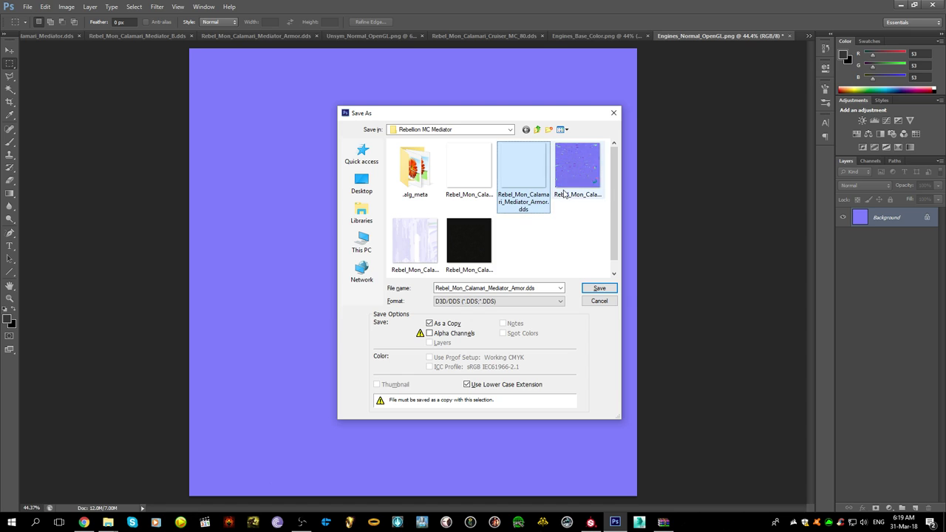
pyautogui.click(564, 191)
pyautogui.click(469, 240)
pyautogui.click(525, 288)
pyautogui.click(530, 288)
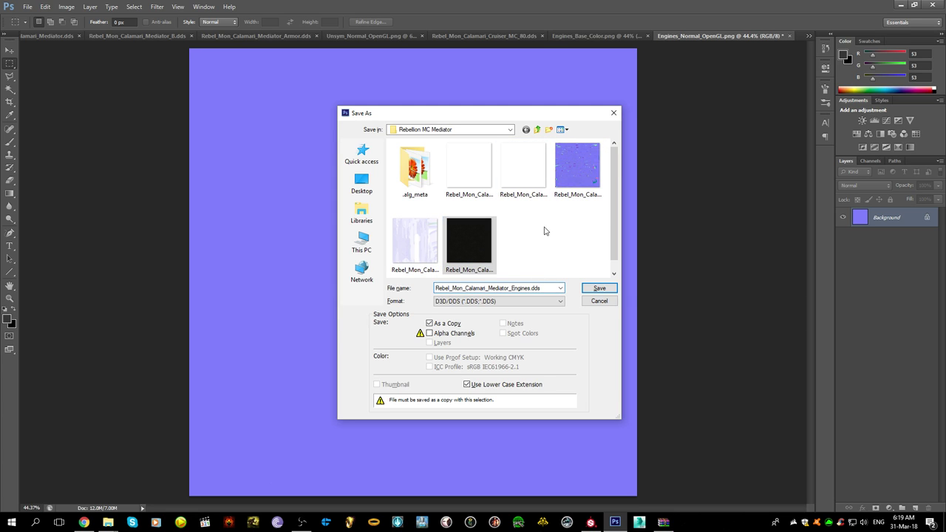
pyautogui.press('Return')
pyautogui.press('Return')
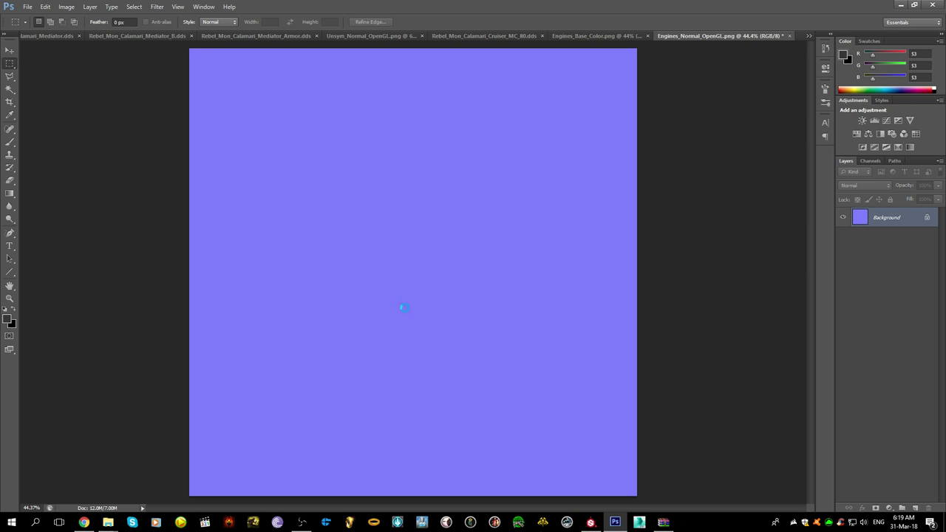
# - Switch to Chrome and look through the Youtube epic music bookmarks, closing the list without opening a track
pyautogui.click(84, 521)
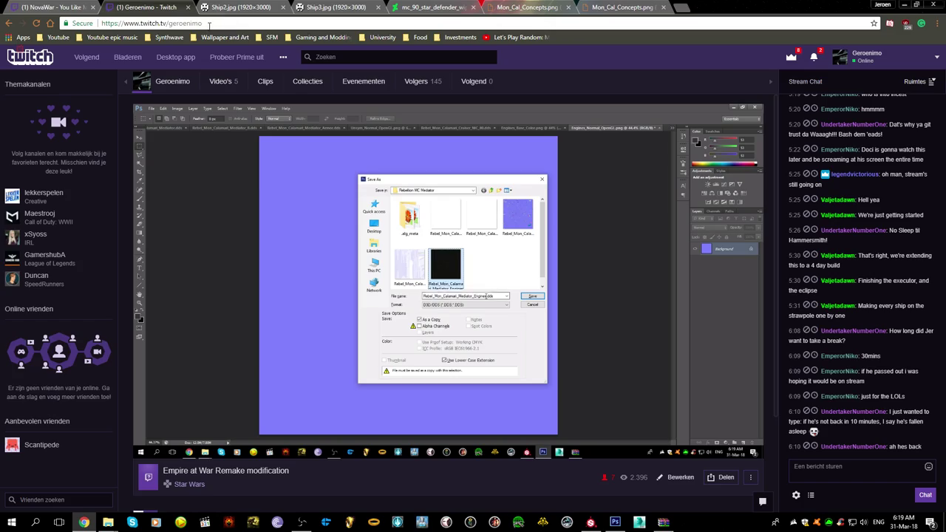
pyautogui.click(111, 37)
pyautogui.scroll(-5, 244, 296)
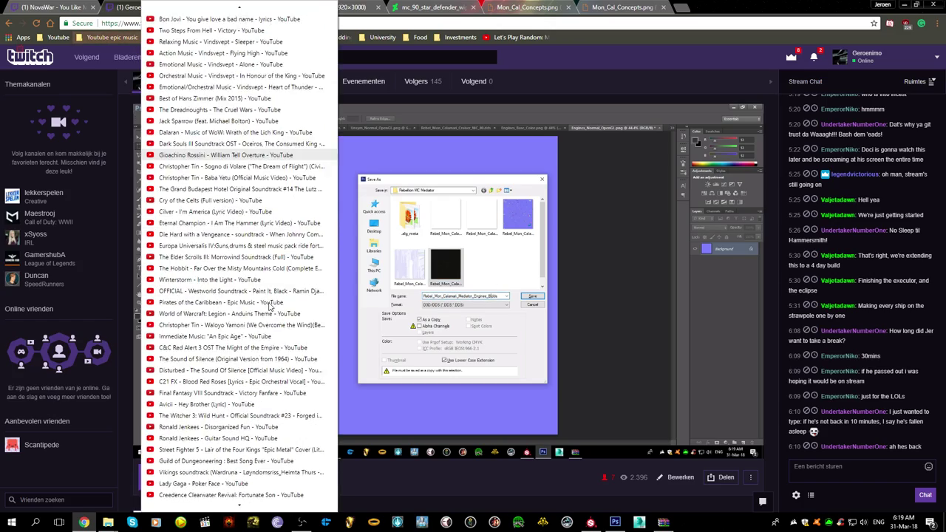
pyautogui.scroll(-12, 270, 305)
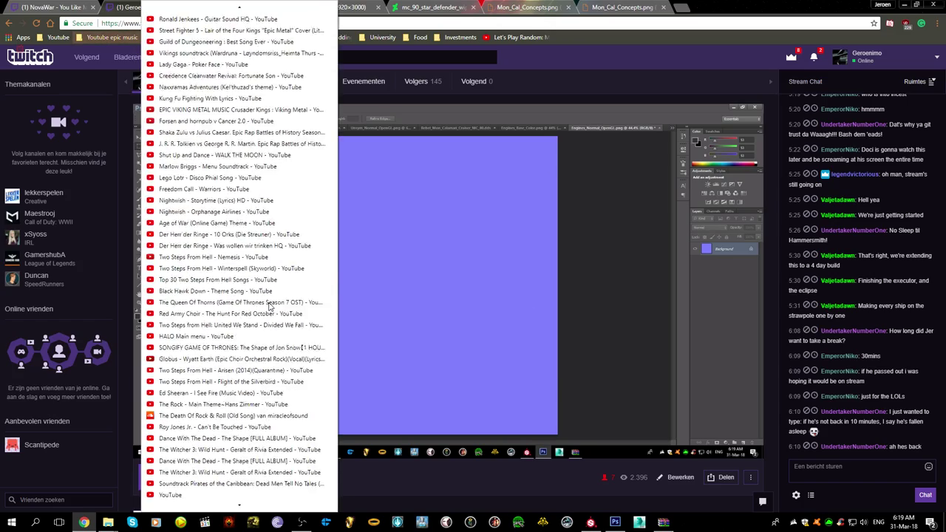
pyautogui.scroll(-15, 270, 305)
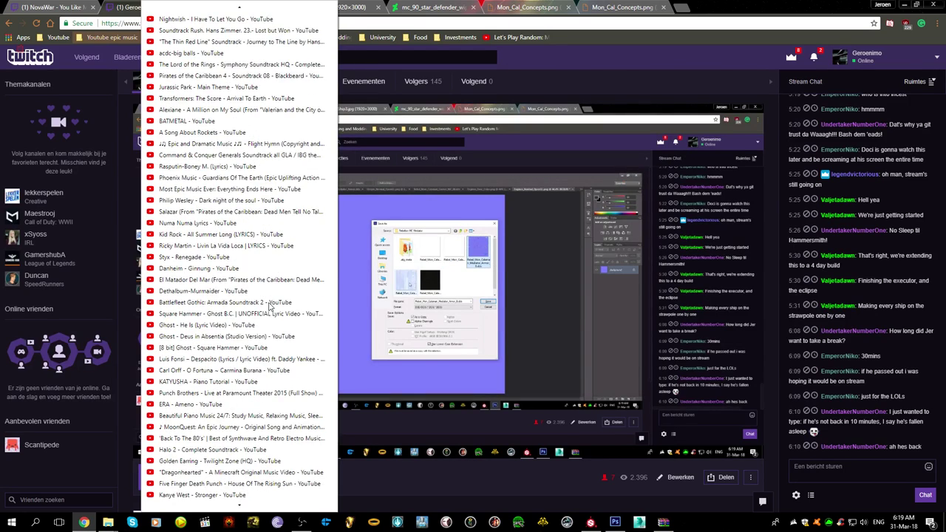
pyautogui.scroll(-2, 270, 305)
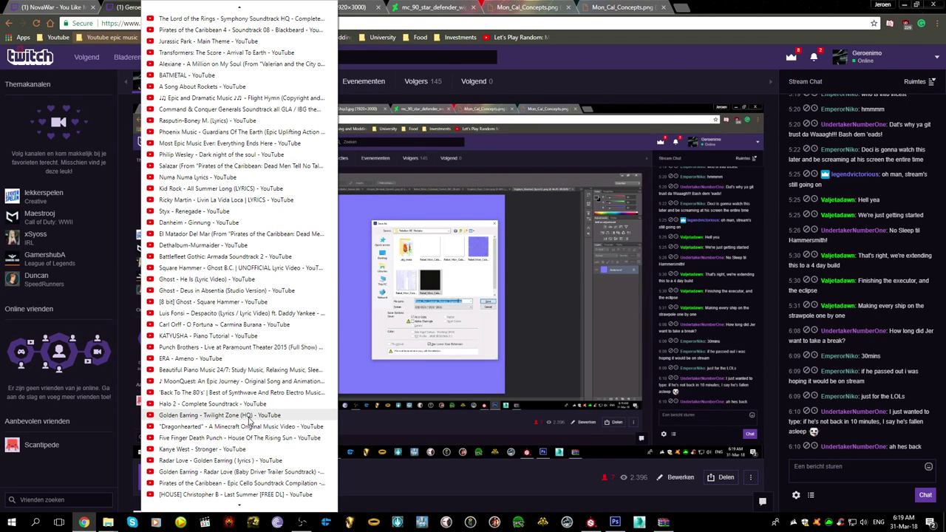
pyautogui.click(507, 463)
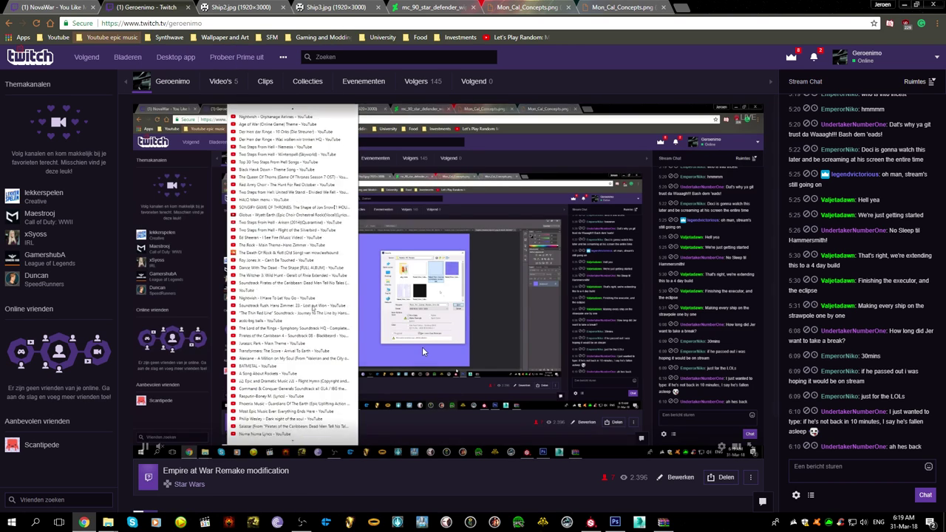
# - Play a track from the Miracle Of Sound - Level 8 music folder and switch back to Photoshop
pyautogui.moveTo(108, 522)
pyautogui.click(49, 465)
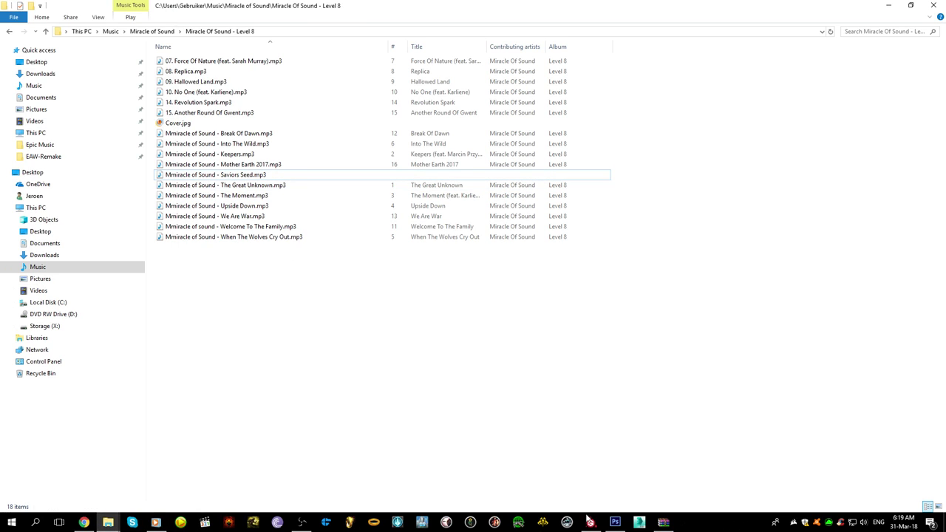
pyautogui.doubleClick(315, 136)
pyautogui.click(527, 408)
pyautogui.click(591, 521)
pyautogui.click(615, 522)
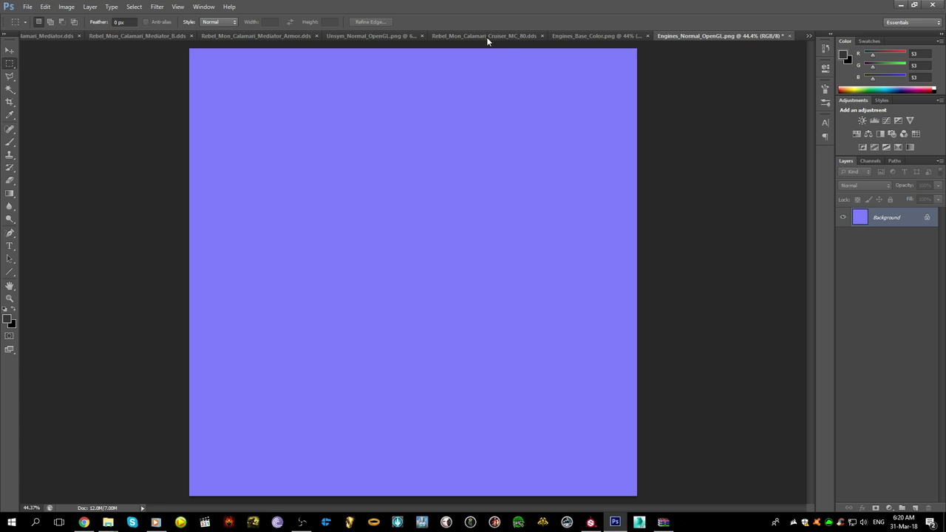
# - Show only the Alpha 1 channel of Engines_Normal_OpenGL.png and make it the active channel
pyautogui.click(862, 161)
pyautogui.click(874, 248)
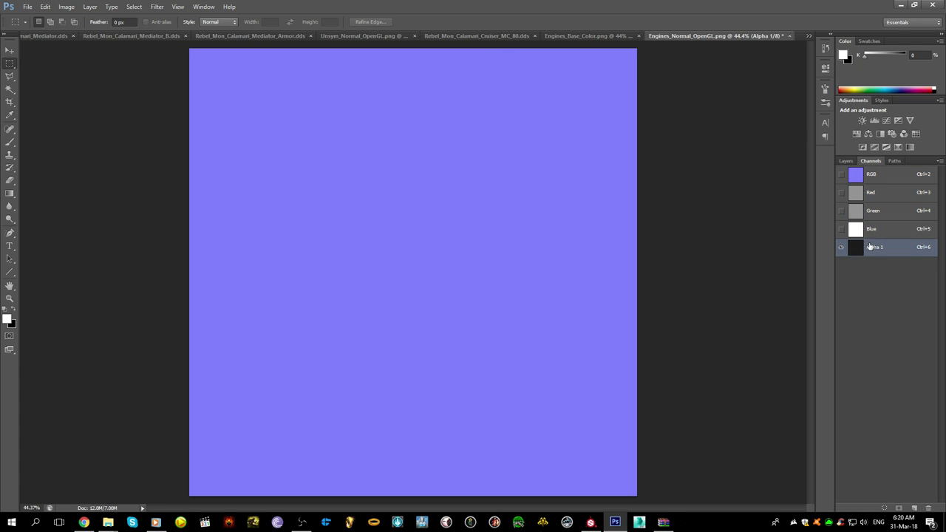
pyautogui.click(66, 6)
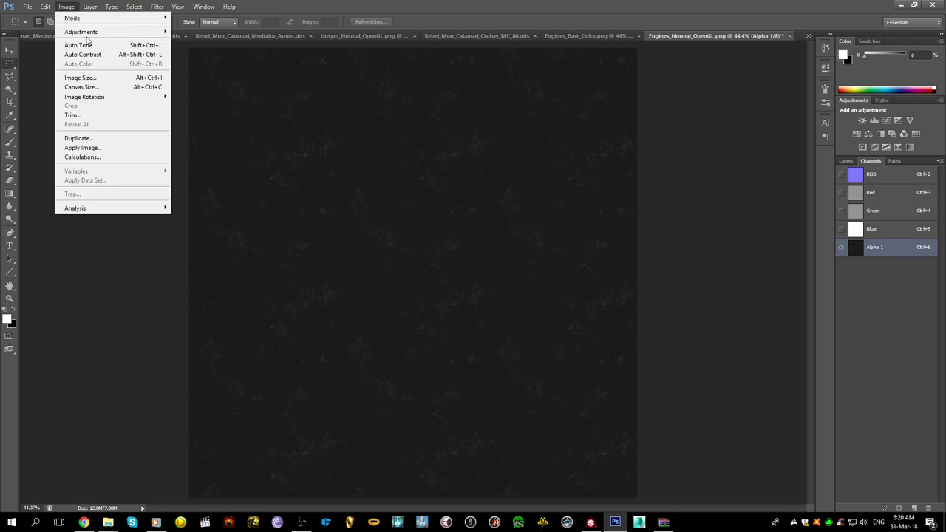
pyautogui.moveTo(111, 32)
pyautogui.click(181, 32)
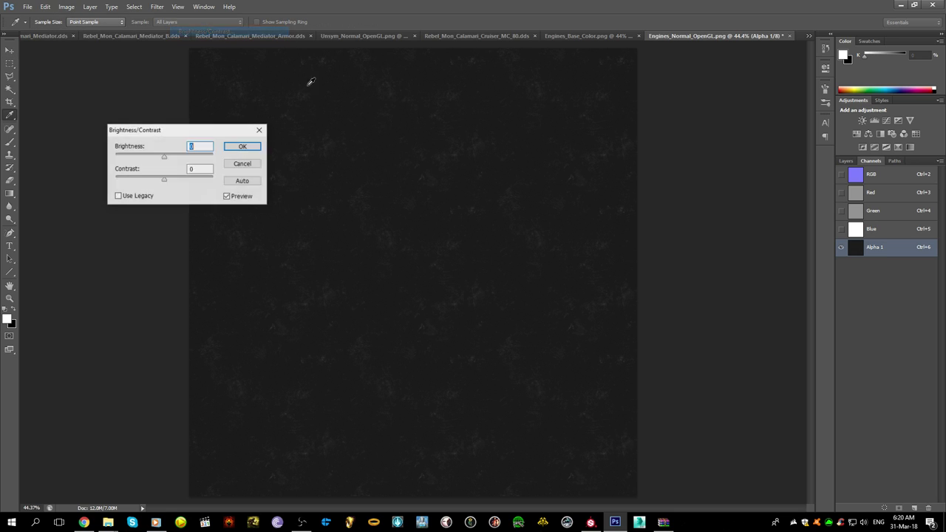
pyautogui.click(238, 164)
# - Compare the Alpha1 channel of Unsym_Normal_OpenGL.png with the Alpha 1 channel of Engines_Normal_OpenGL.png
pyautogui.click(67, 7)
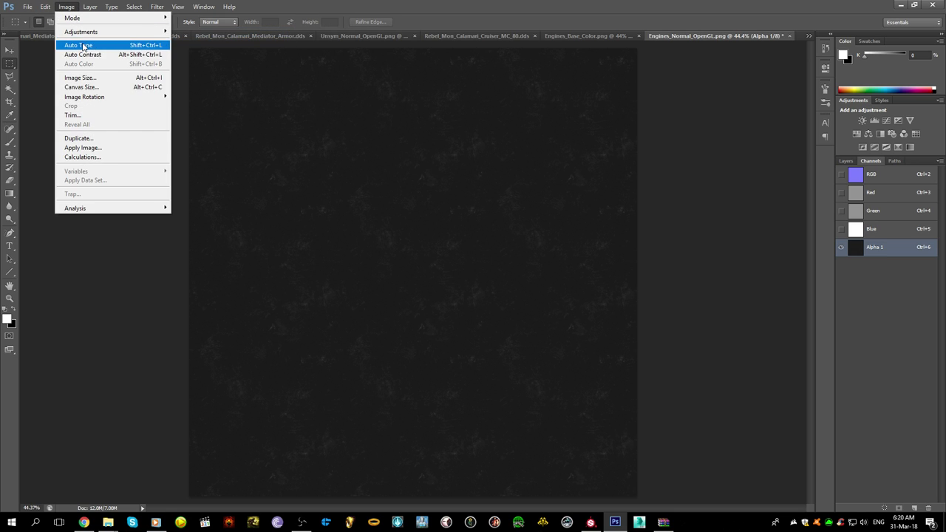
pyautogui.click(253, 36)
pyautogui.click(254, 36)
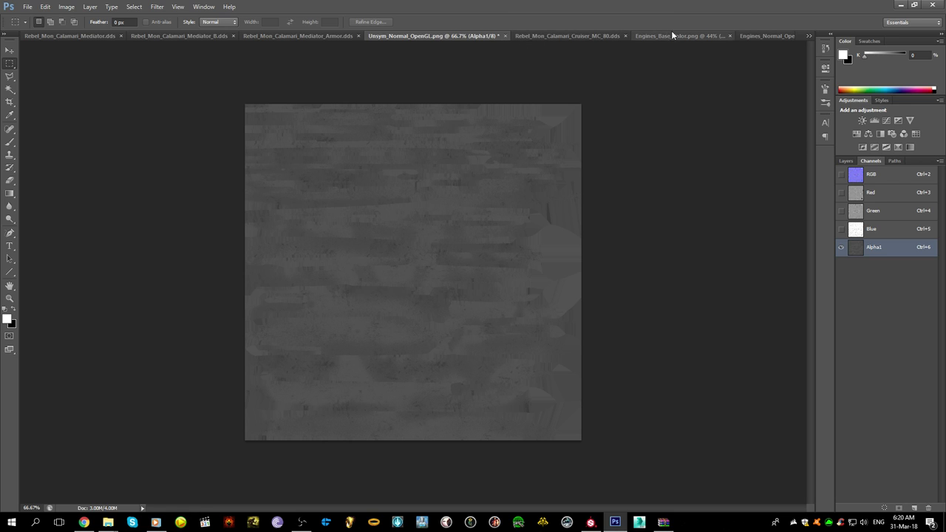
pyautogui.click(757, 35)
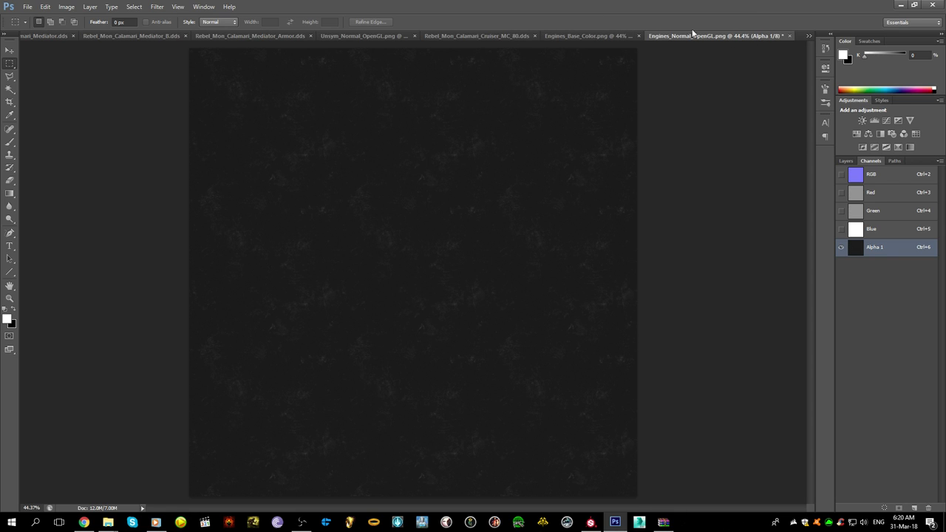
# - Brighten the Alpha 1 channel of Engines_Normal_OpenGL.png with Brightness/Contrast, setting the brightness to 52
pyautogui.click(67, 6)
pyautogui.moveTo(118, 32)
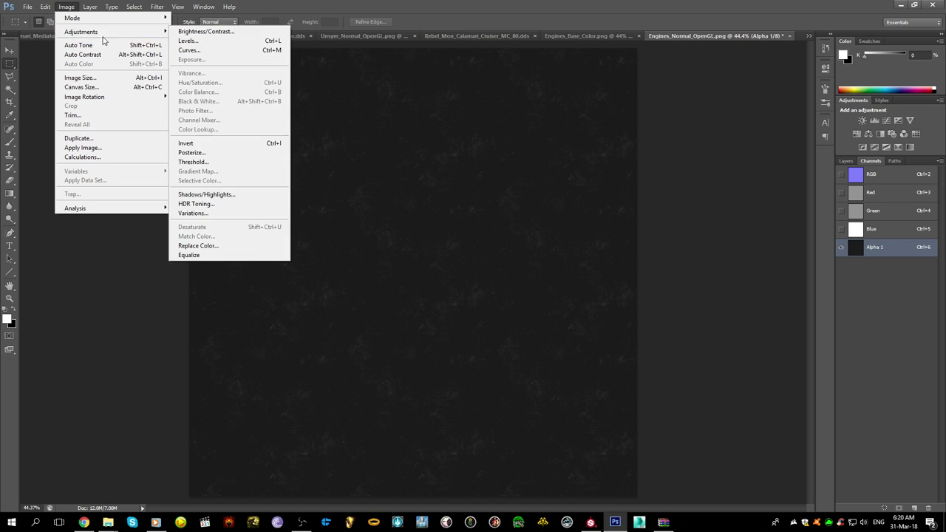
pyautogui.click(176, 32)
pyautogui.moveTo(164, 157)
pyautogui.mouseDown()
pyautogui.moveTo(187, 155)
pyautogui.moveTo(181, 160)
pyautogui.mouseUp()
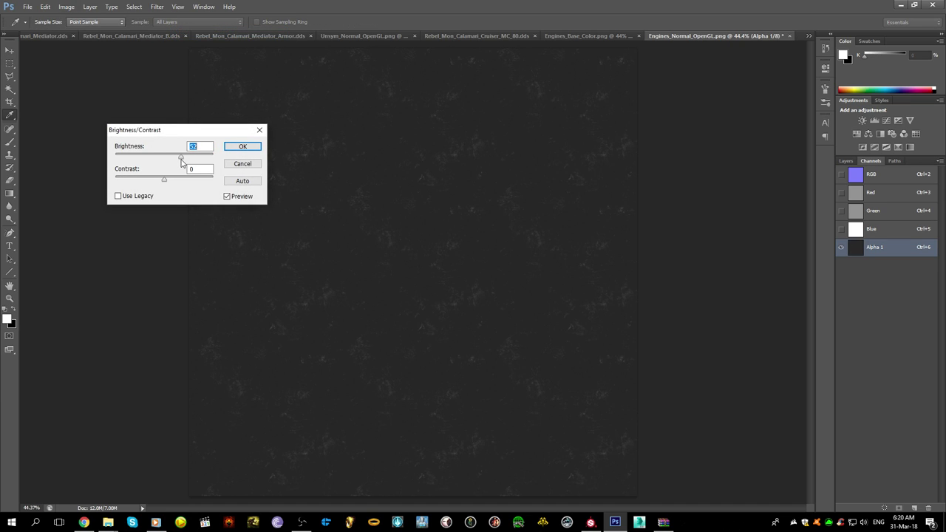
pyautogui.click(242, 146)
pyautogui.press('m')
pyautogui.click(301, 523)
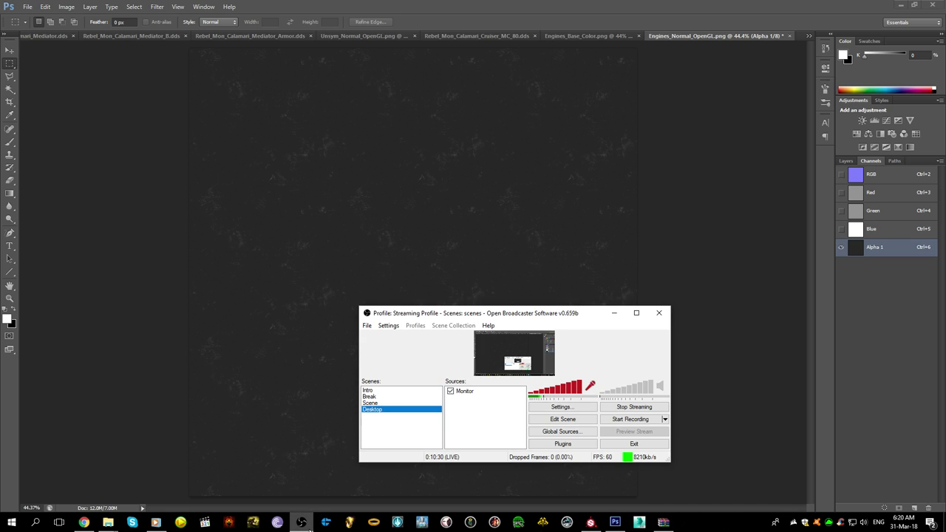
pyautogui.click(303, 523)
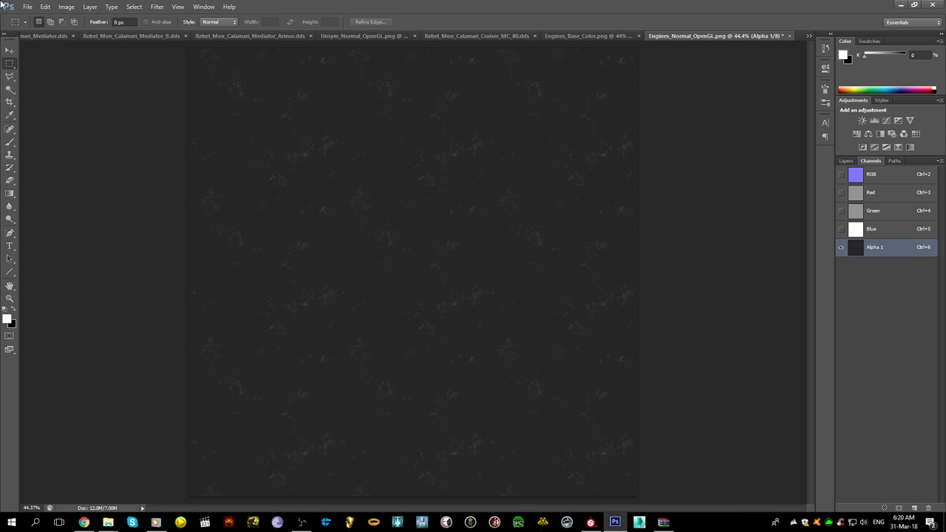
# - Save a D3D/DDS copy of Engines_Normal_OpenGL.png over Rebel_Mon_Calamari_Mediator_Engines_B.dds, using DXT5 ARGB 8 bpp with interpolated alpha and no MIP maps
pyautogui.click(27, 7)
pyautogui.click(68, 125)
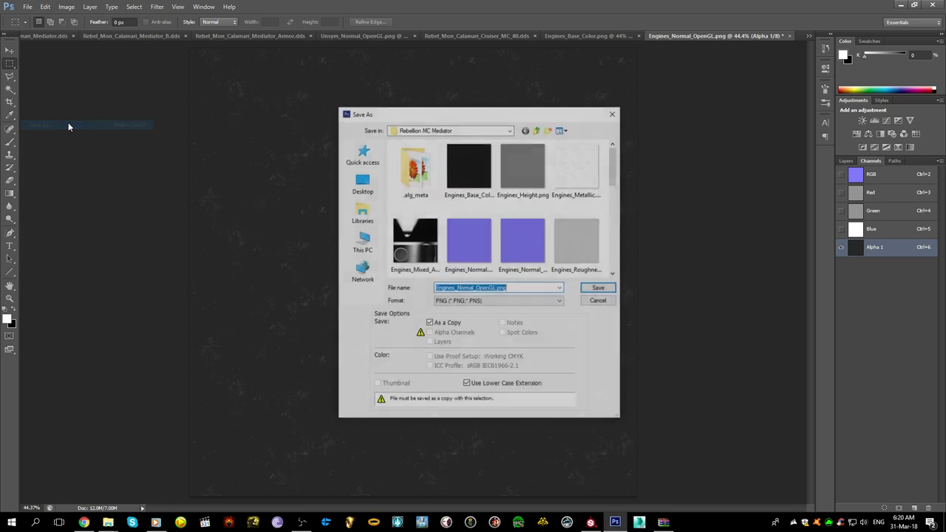
pyautogui.click(503, 301)
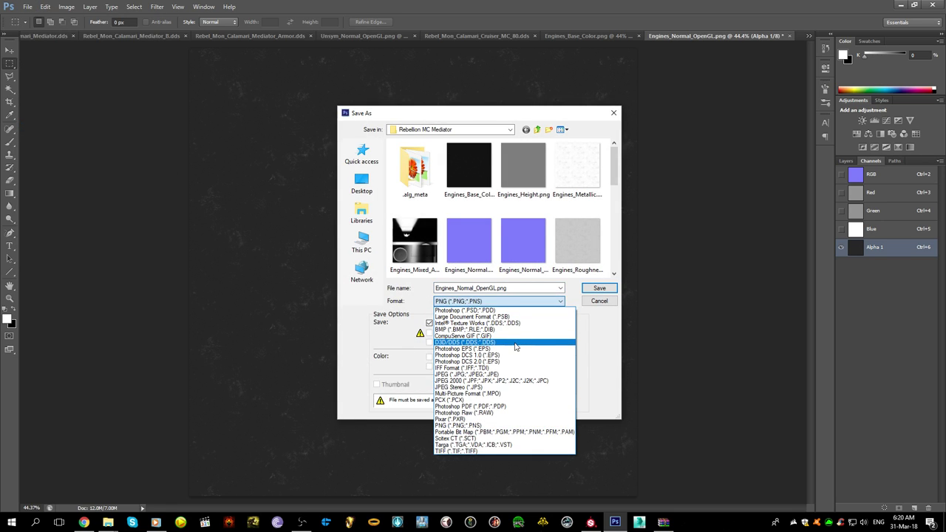
pyautogui.click(515, 343)
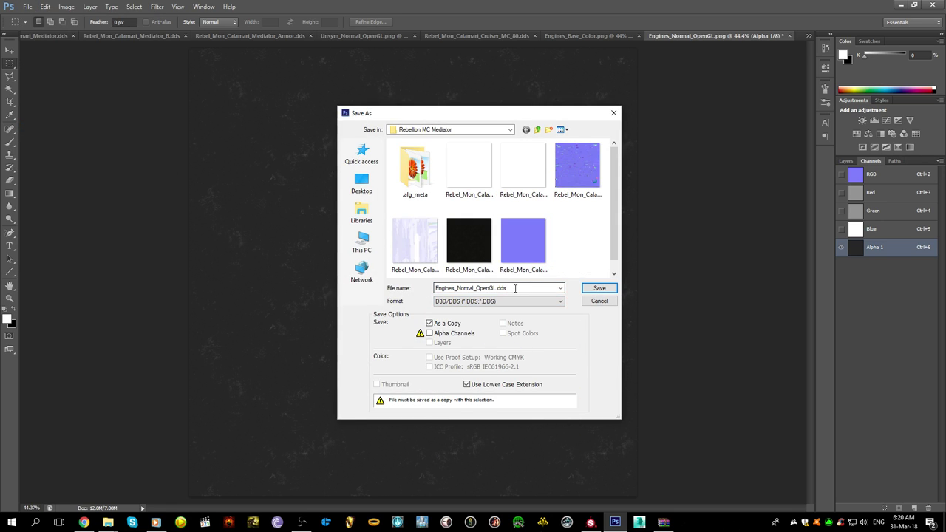
pyautogui.click(524, 166)
pyautogui.click(465, 237)
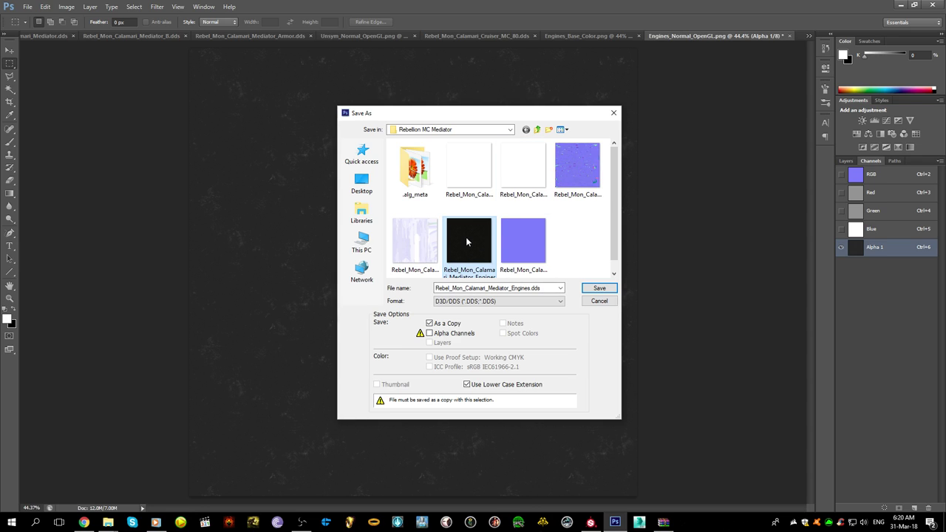
pyautogui.click(528, 260)
pyautogui.doubleClick(524, 253)
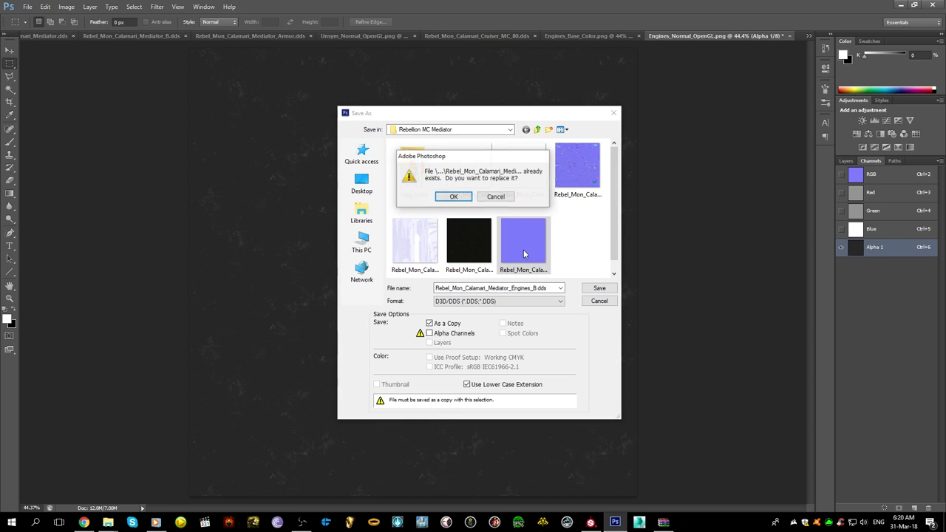
pyautogui.click(453, 197)
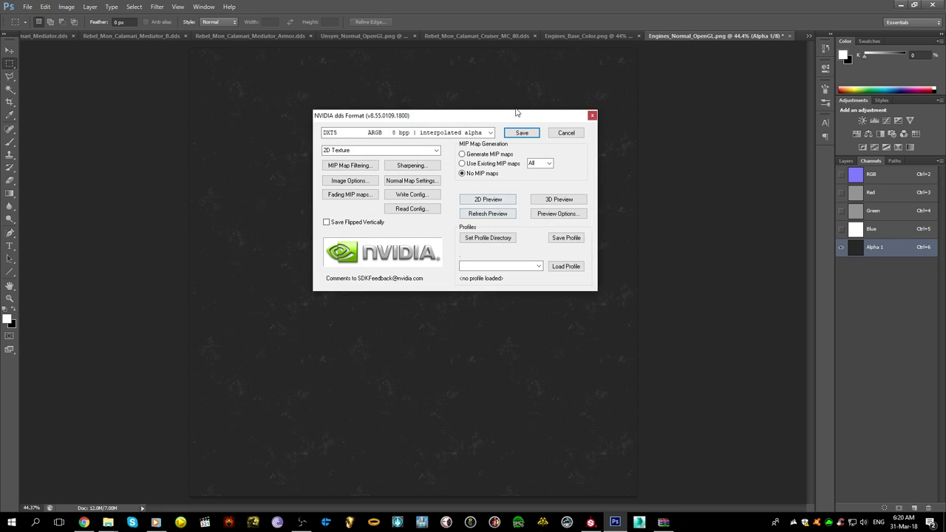
pyautogui.click(521, 133)
# - Save an Intel Texture Works copy over Rebel_Mon_Calamari_Mediator_Engines_B.dds, using Color + Alpha, BC3 8bpp (Linear) compression and no mip maps
pyautogui.click(28, 6)
pyautogui.click(44, 125)
pyautogui.click(499, 301)
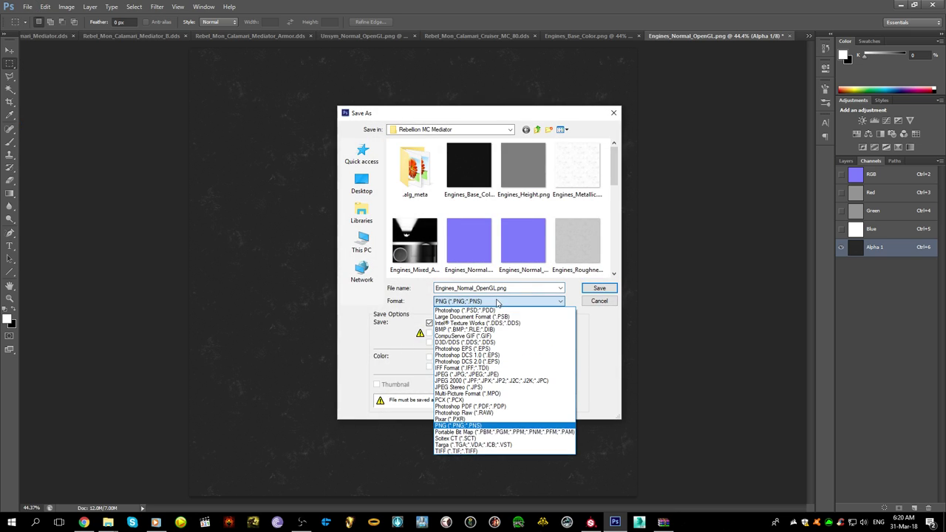
pyautogui.click(477, 323)
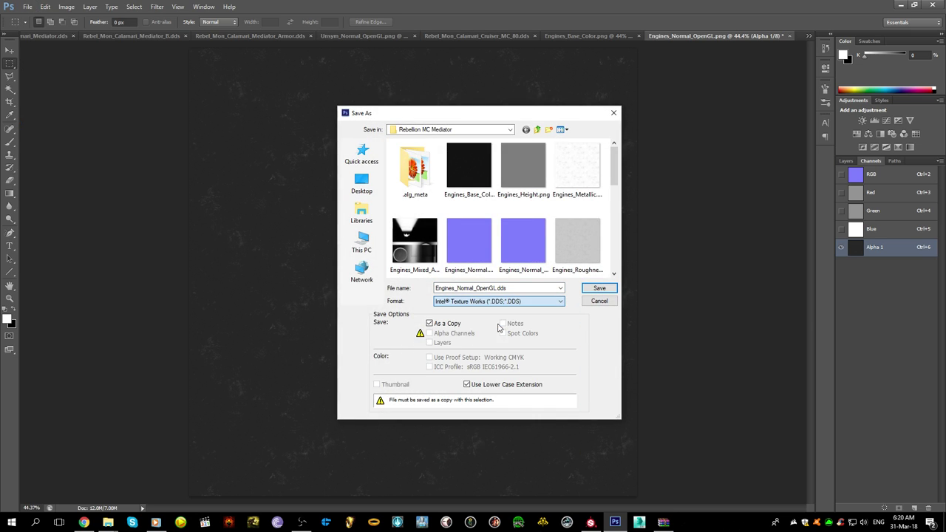
pyautogui.click(525, 244)
pyautogui.click(598, 288)
pyautogui.click(466, 203)
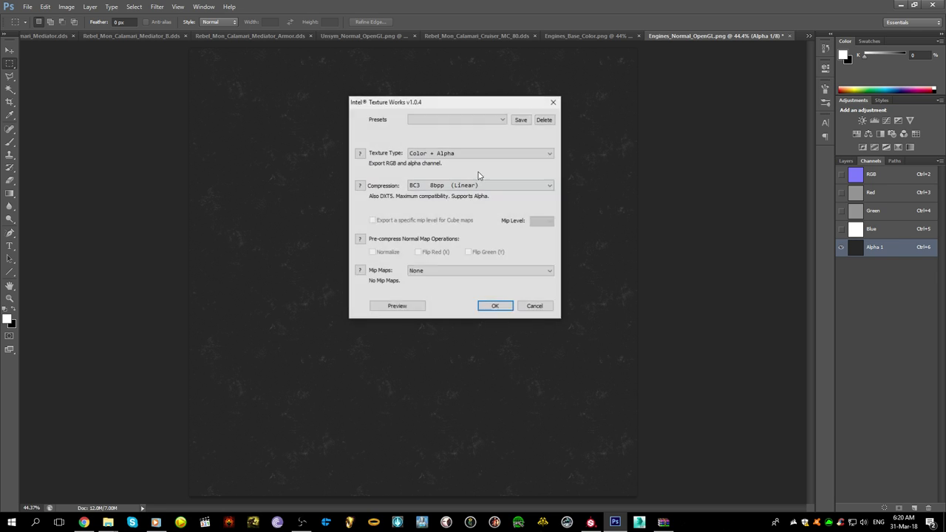
pyautogui.click(495, 306)
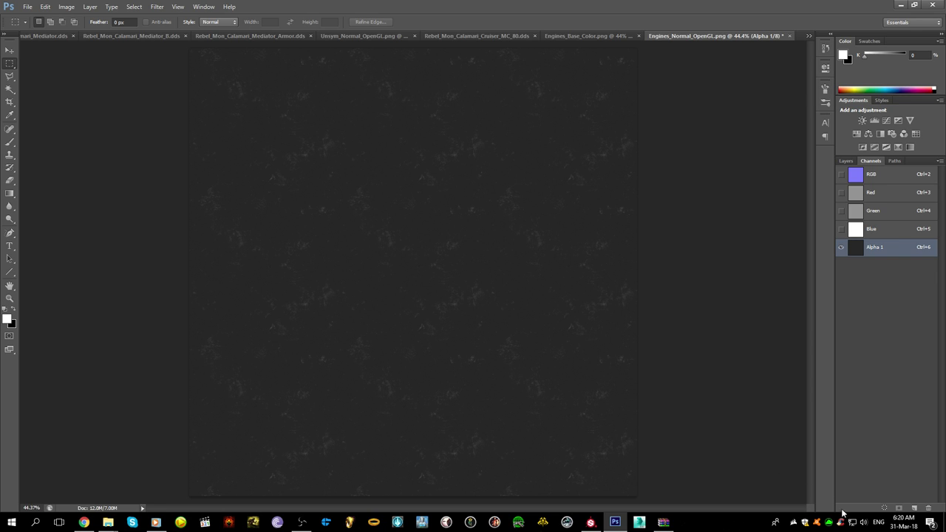
# - Lower the system's headphone volume to 32
pyautogui.click(863, 523)
pyautogui.scroll(-5, 865, 527)
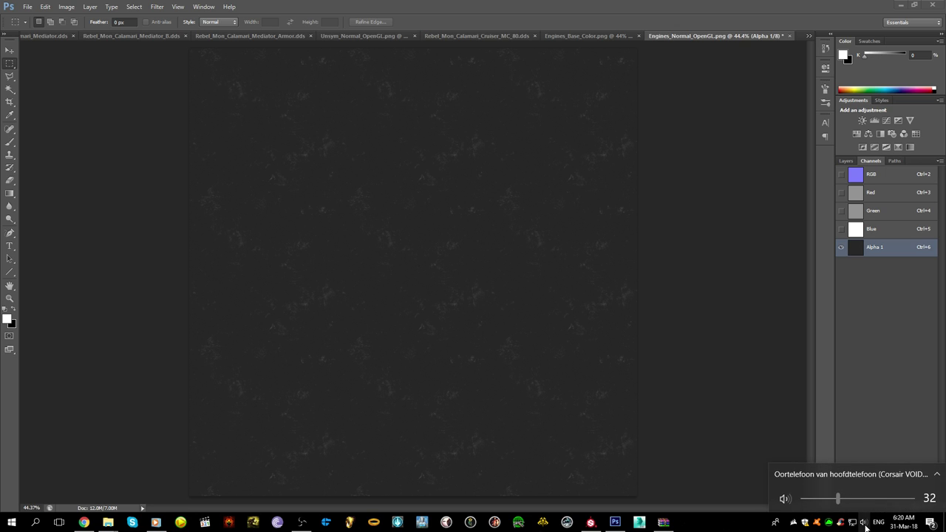
pyautogui.click(684, 360)
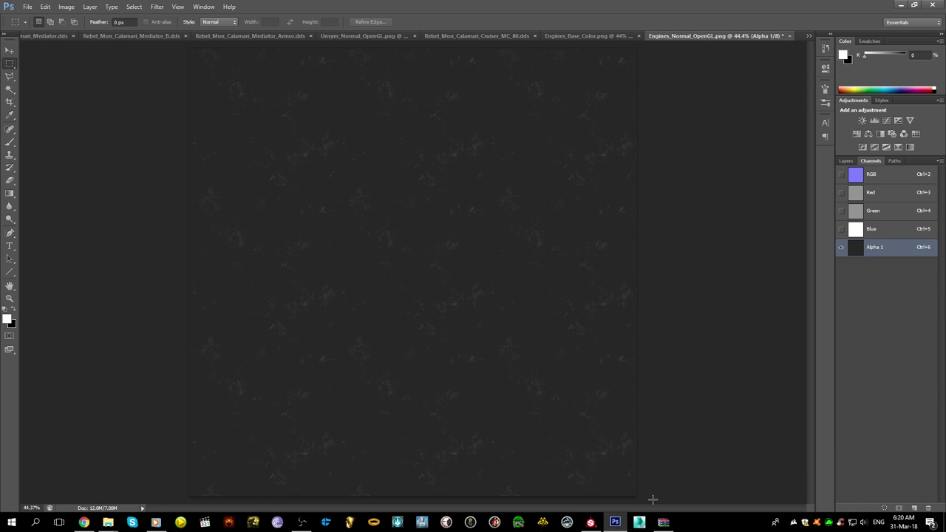
# - Open Rebel_Mon_Calamari_Mediator_Armor_B.dds from the Rebellion MC Mediator folder in Photoshop, inspect its channels, and close it
pyautogui.click(639, 522)
pyautogui.moveTo(108, 522)
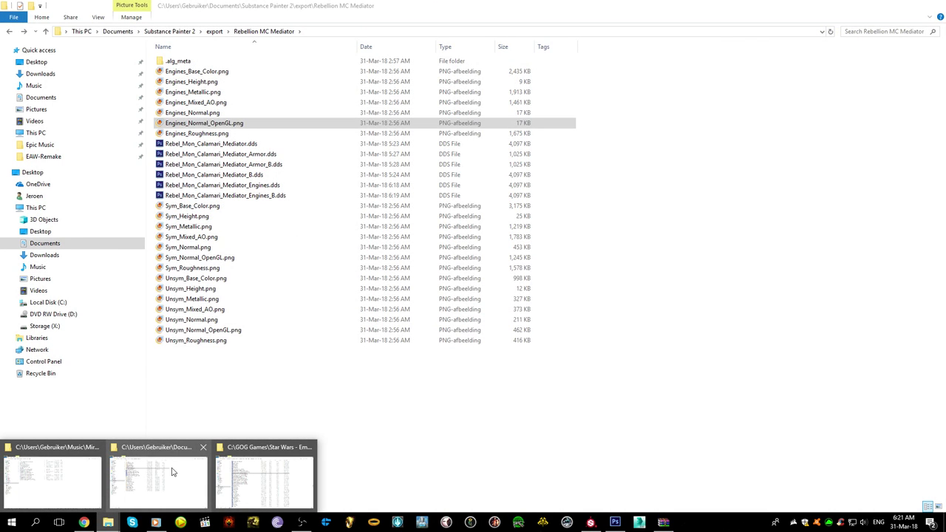
pyautogui.click(172, 471)
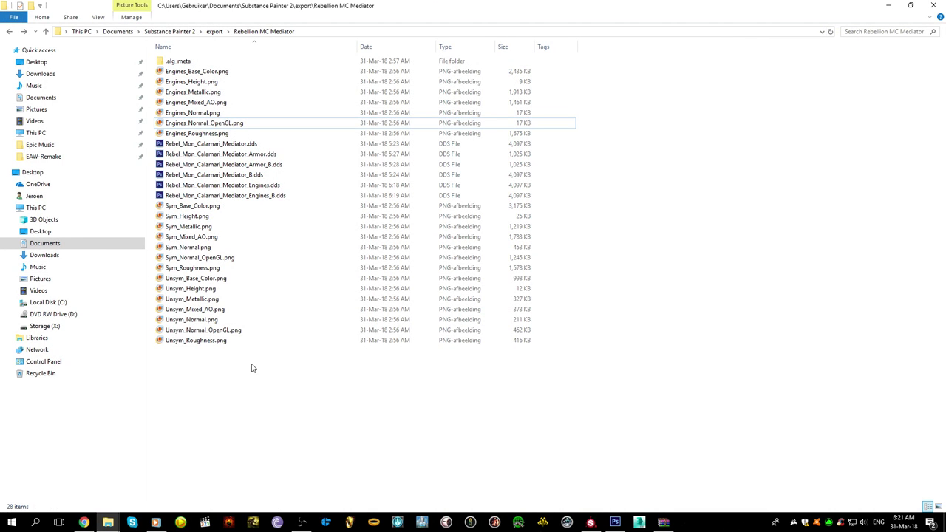
pyautogui.rightClick(236, 164)
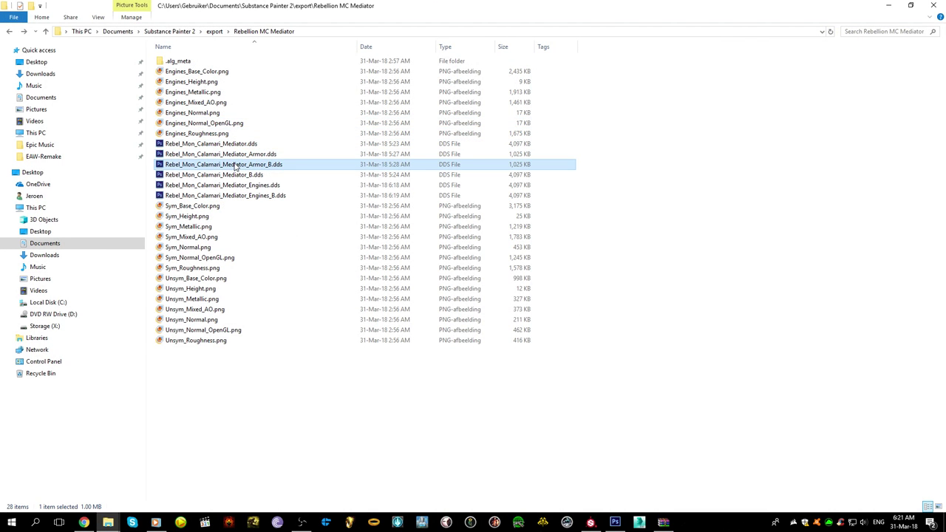
pyautogui.moveTo(298, 218)
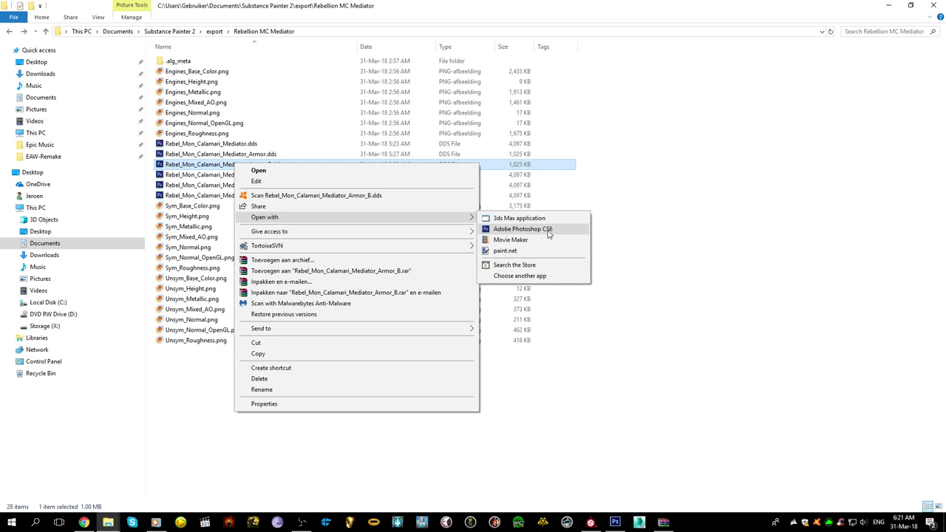
pyautogui.click(523, 229)
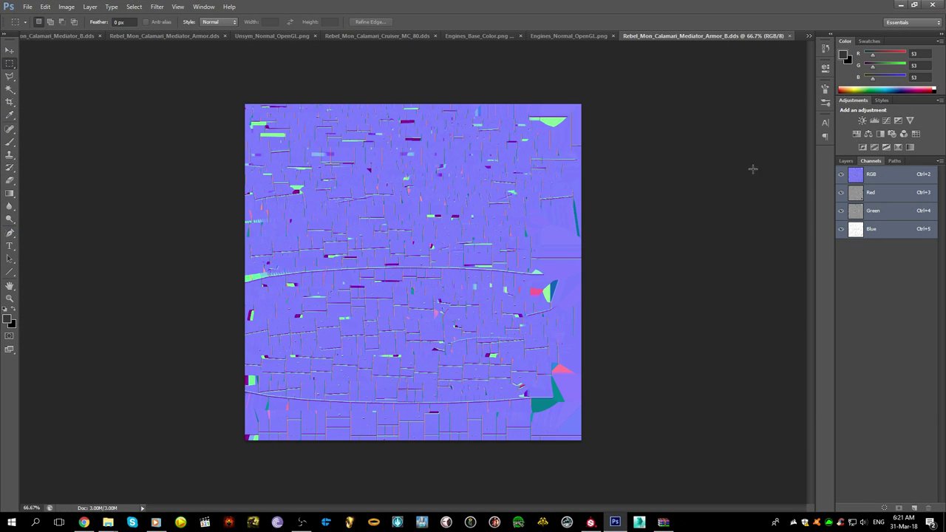
pyautogui.click(788, 35)
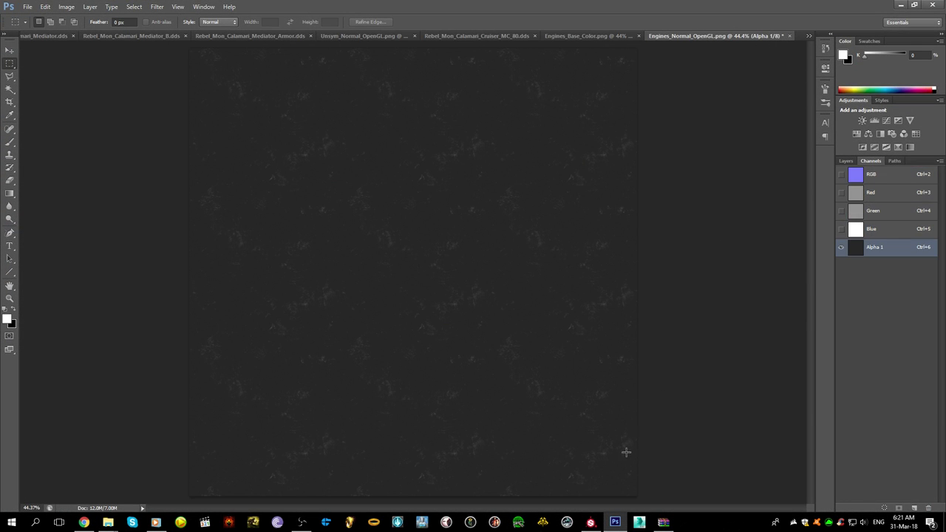
# - Look over the Rebel_Mon_Calamari_Mediator.dds and Rebel_Mon_Calamari_Mediator_B.dds textures and their channel lists
pyautogui.click(135, 36)
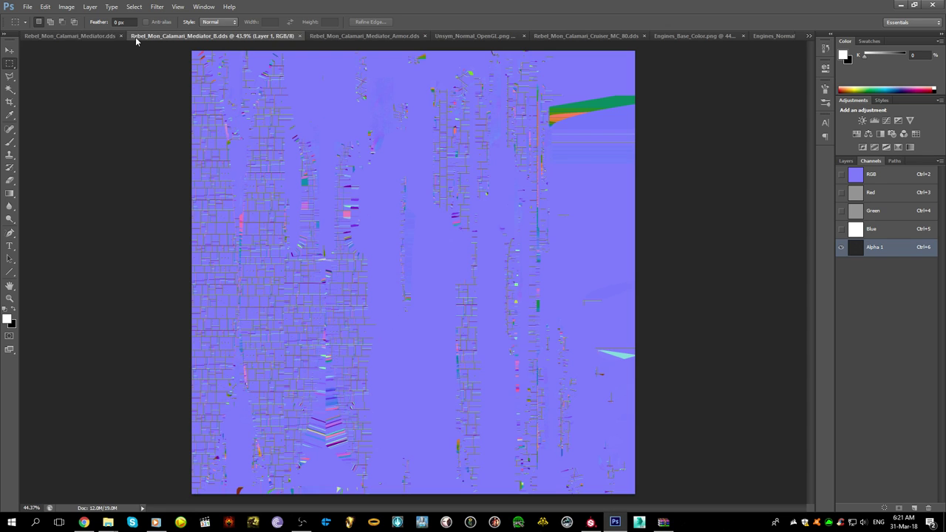
pyautogui.click(97, 37)
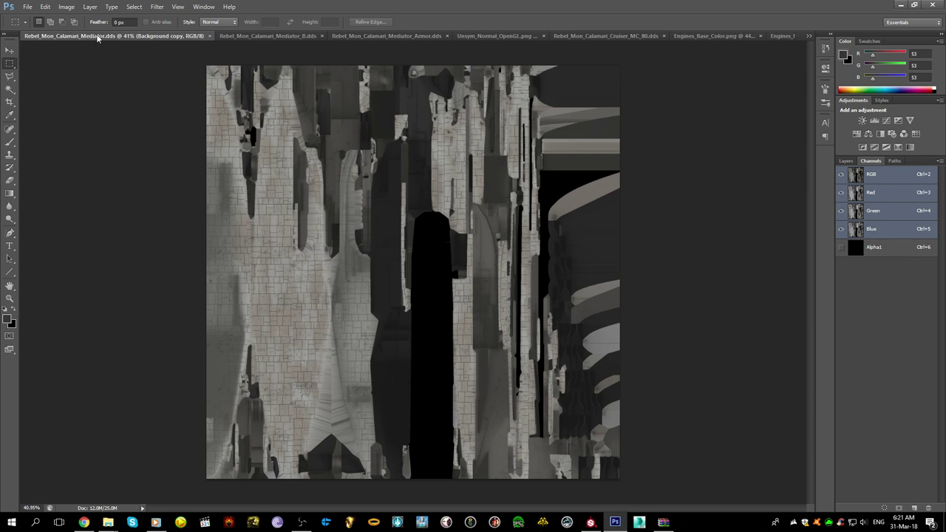
pyautogui.click(260, 37)
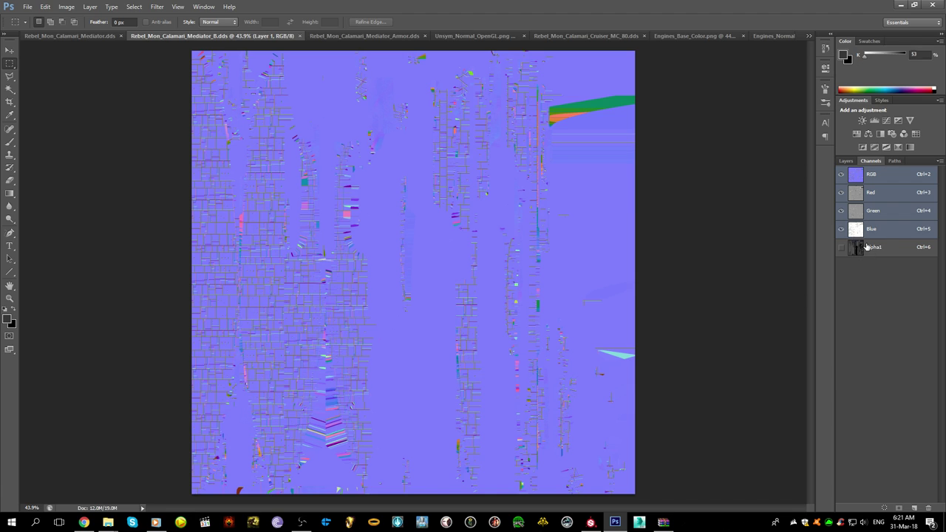
# - Inspect the Alpha1 channel of Rebel_Mon_Calamari_Mediator_B.dds against its colour channels, loading Alpha1 as a selection along the way
pyautogui.click(868, 247)
pyautogui.click(869, 172)
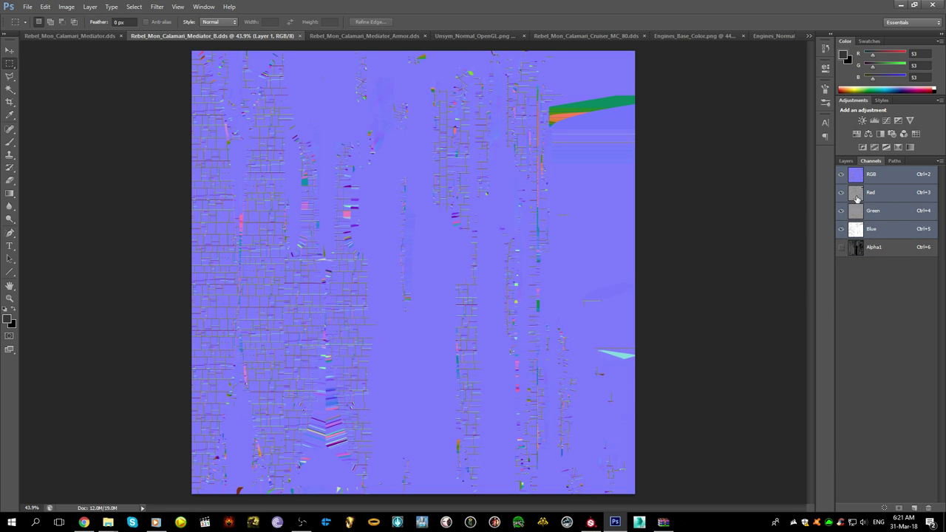
pyautogui.keyDown('ctrl'); pyautogui.click(864, 248); pyautogui.keyUp('ctrl')
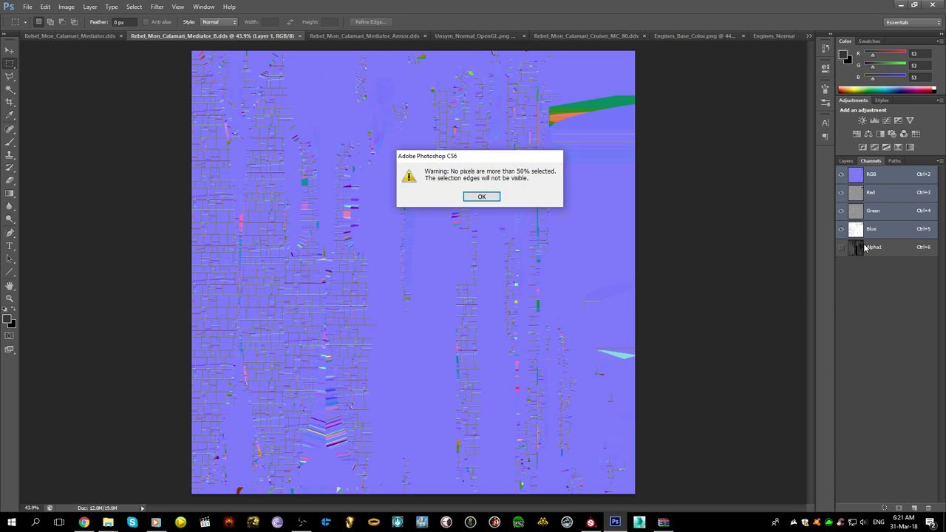
pyautogui.click(484, 196)
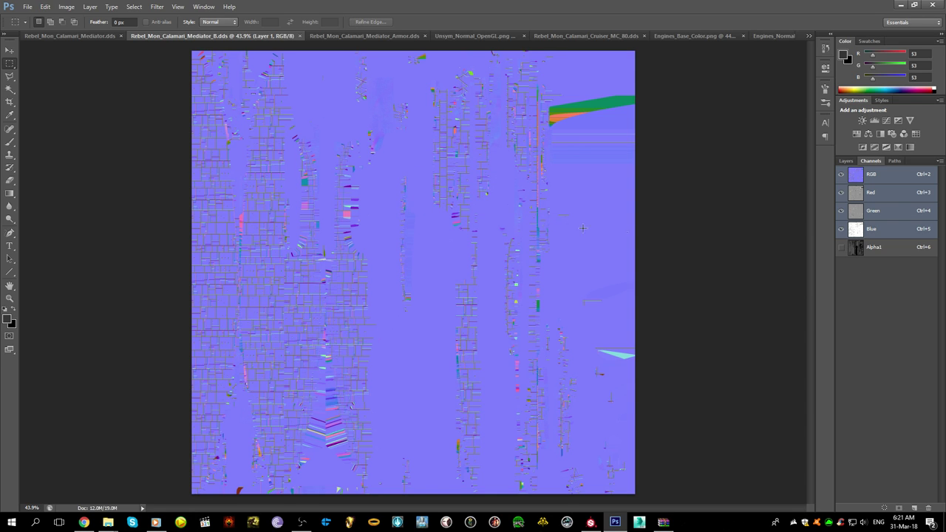
pyautogui.click(895, 250)
pyautogui.click(871, 187)
pyautogui.click(861, 248)
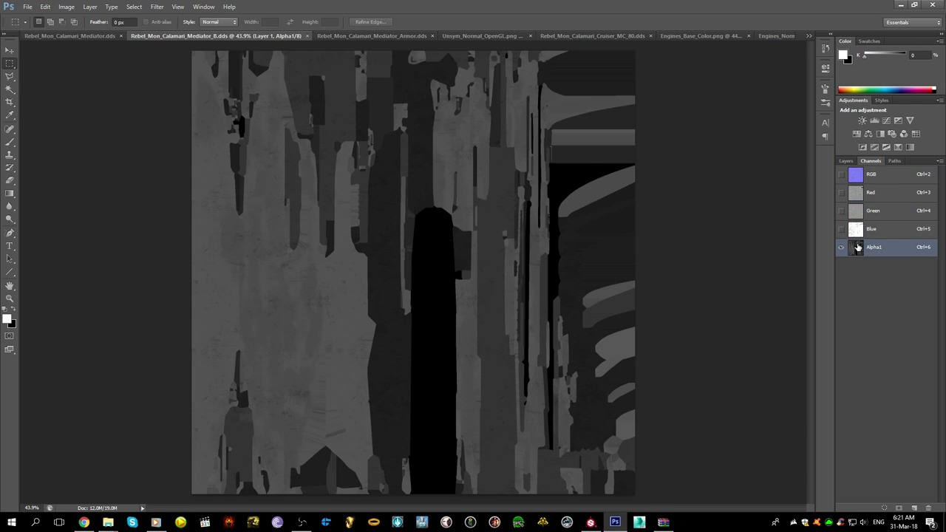
pyautogui.click(858, 181)
pyautogui.click(864, 235)
pyautogui.click(865, 246)
pyautogui.click(861, 231)
pyautogui.click(862, 247)
pyautogui.click(866, 230)
pyautogui.click(862, 248)
# - Save over Rebel_Mon_Calamari_Mediator_B.dds in Intel Texture Works format, using Color + Alpha, BC3 8bpp (Linear) compression and no mip maps
pyautogui.click(28, 7)
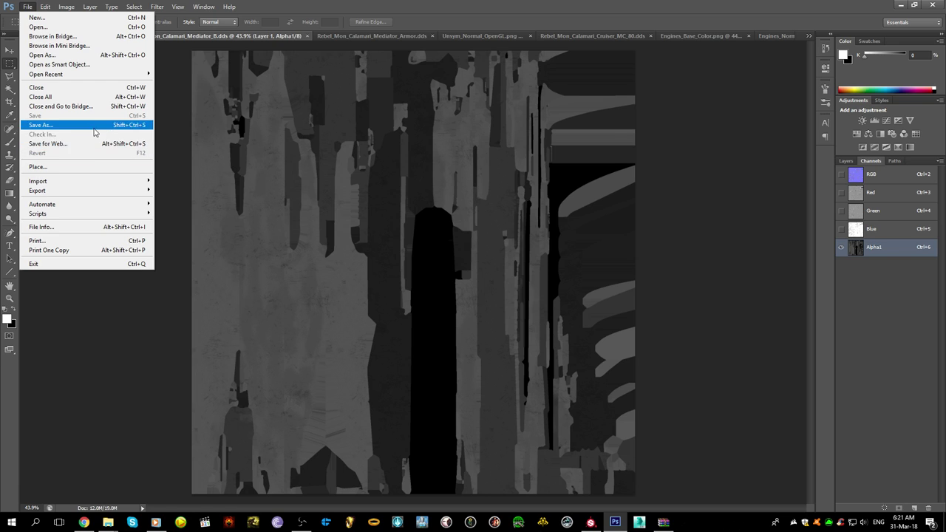
pyautogui.click(95, 127)
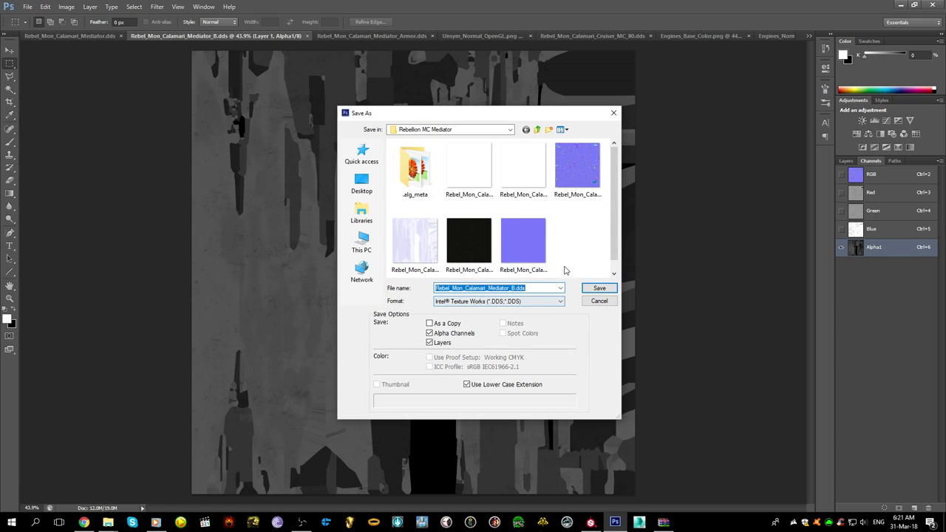
pyautogui.click(600, 288)
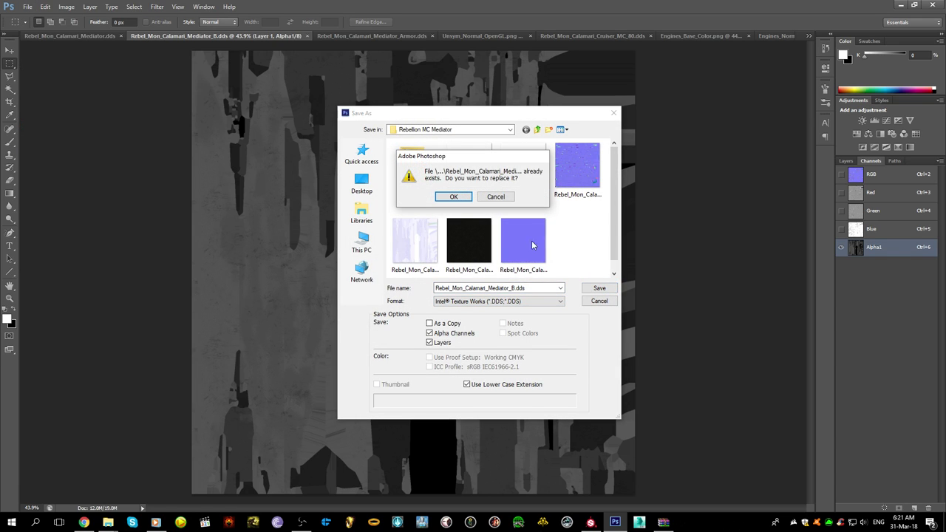
pyautogui.click(467, 198)
pyautogui.click(494, 306)
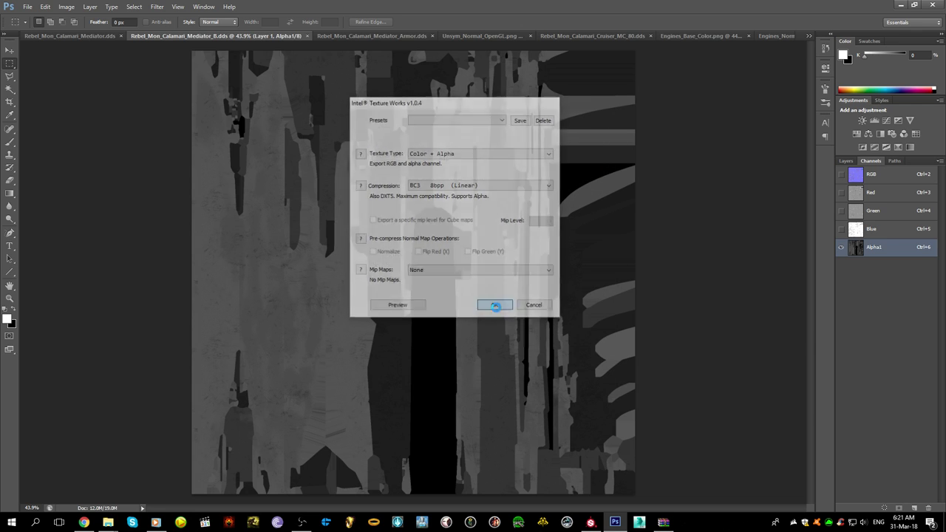
# - Check the channels of Rebel_Mon_Calamari_Mediator_Armor_B.dds and Rebel_Mon_Calamari_Mediator_B.dds from the Rebellion MC Mediator folder, closing the armor texture
pyautogui.click(614, 522)
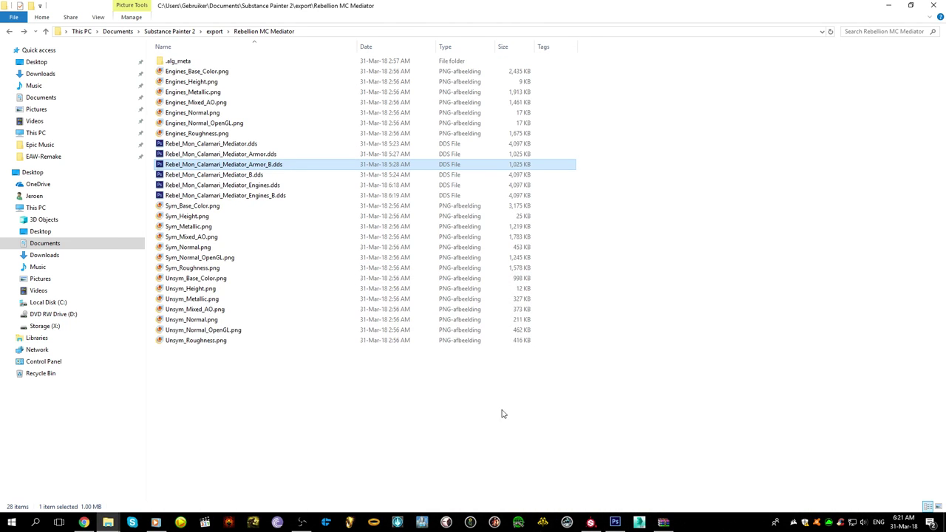
pyautogui.doubleClick(293, 163)
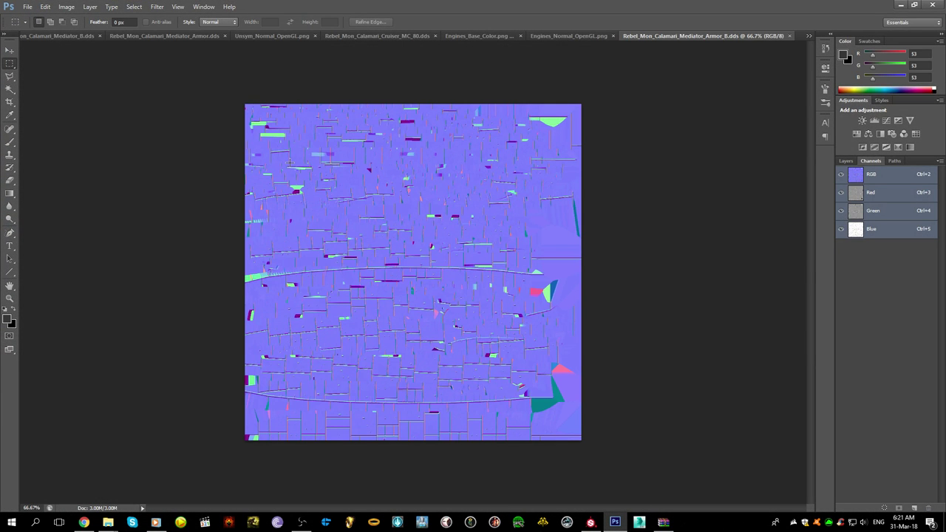
pyautogui.click(788, 35)
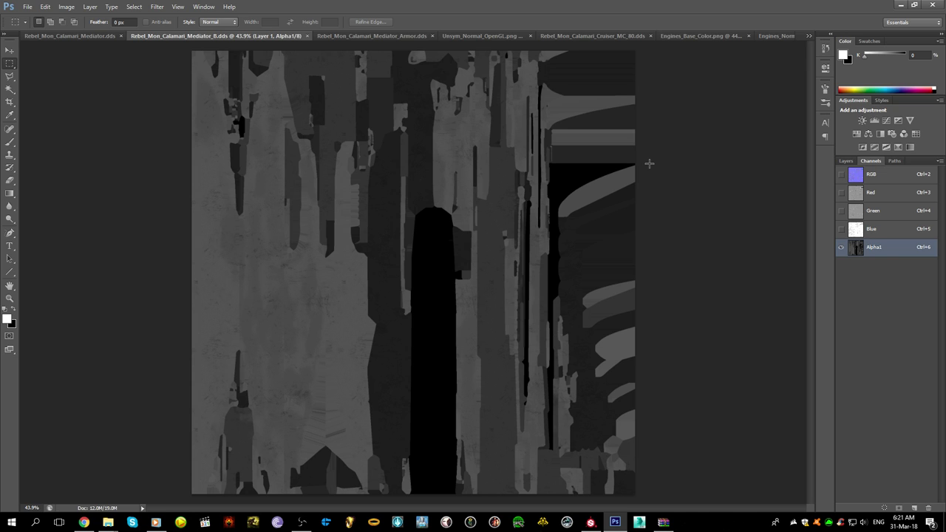
pyautogui.click(614, 521)
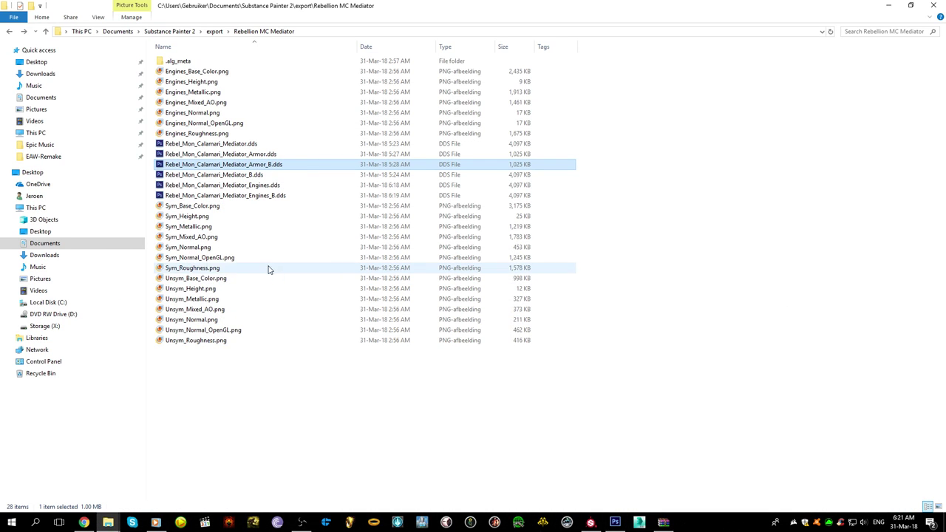
pyautogui.doubleClick(249, 176)
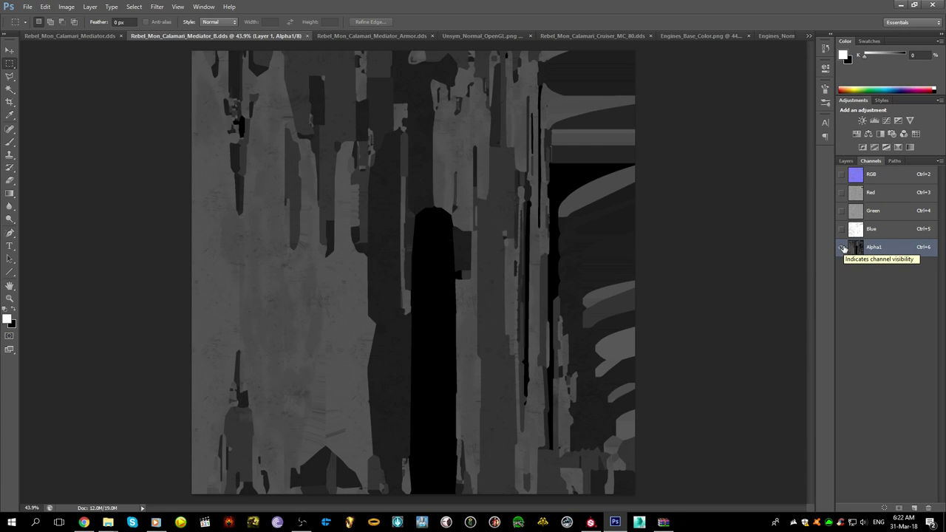
# - View Engines_Base_Color.png, and open Rebel_Mon_Calamari_Mediator_Engines_B.dds from the export folder to examine its channels, closing it again
pyautogui.click(695, 34)
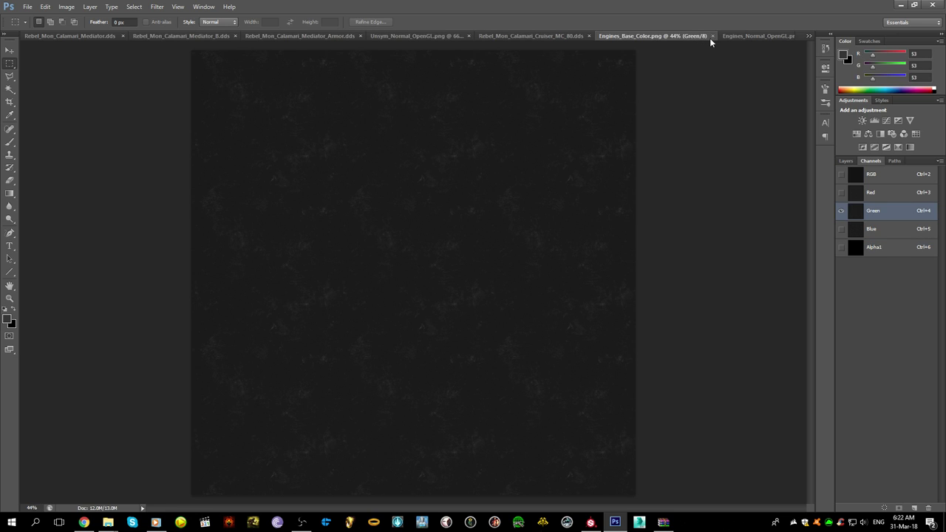
pyautogui.click(616, 522)
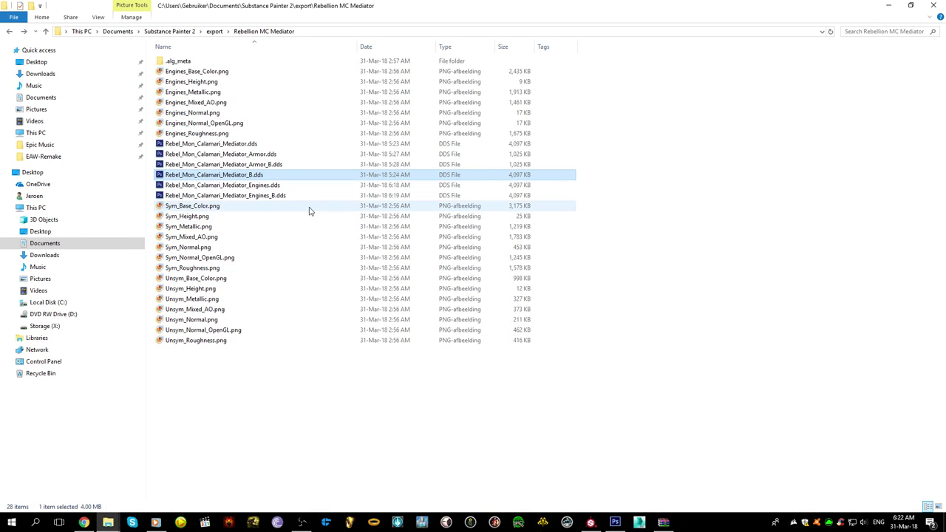
pyautogui.doubleClick(274, 195)
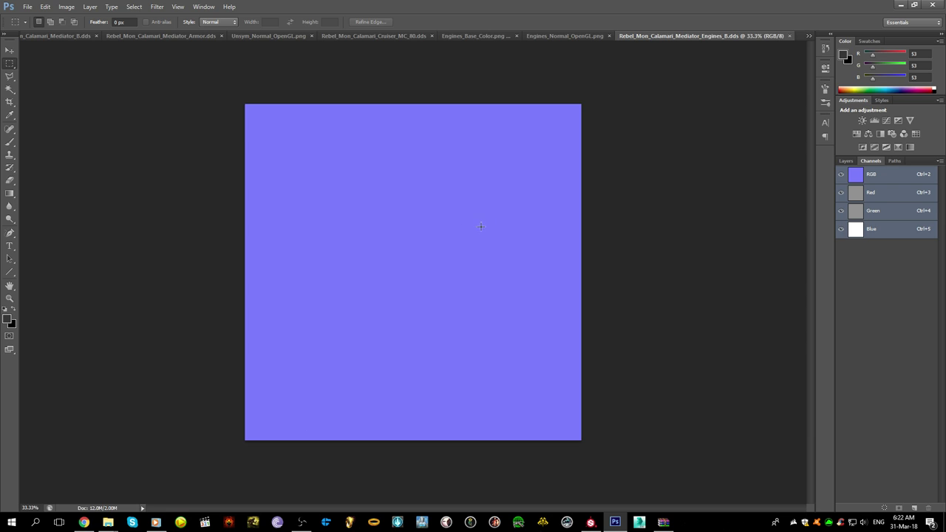
pyautogui.click(789, 36)
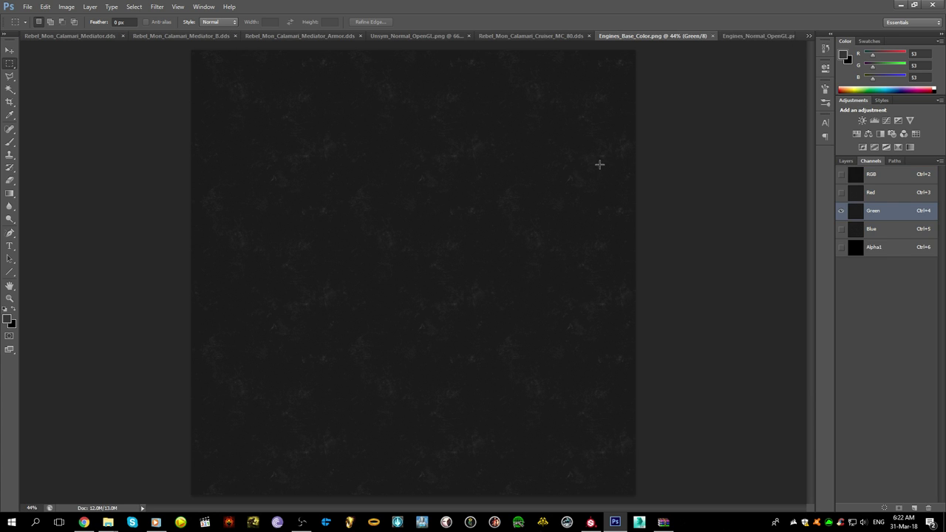
# - Save Engines_Normal_OpenGL.png over Rebel_Mon_Calamari_Mediator_Engines_B.dds in Intel Texture Works format, using Color + Alpha, BC3 8bpp (Linear) and no mip maps
pyautogui.click(745, 35)
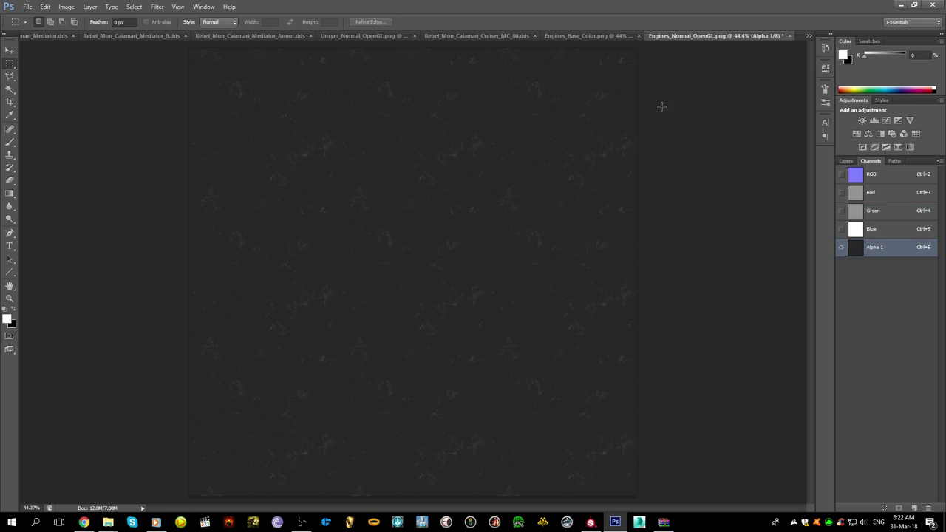
pyautogui.click(45, 6)
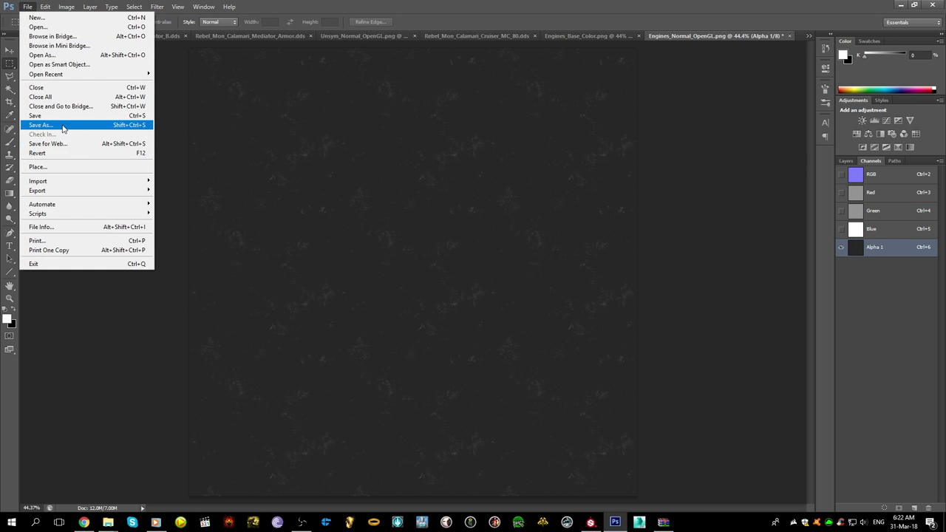
pyautogui.click(63, 125)
pyautogui.click(511, 301)
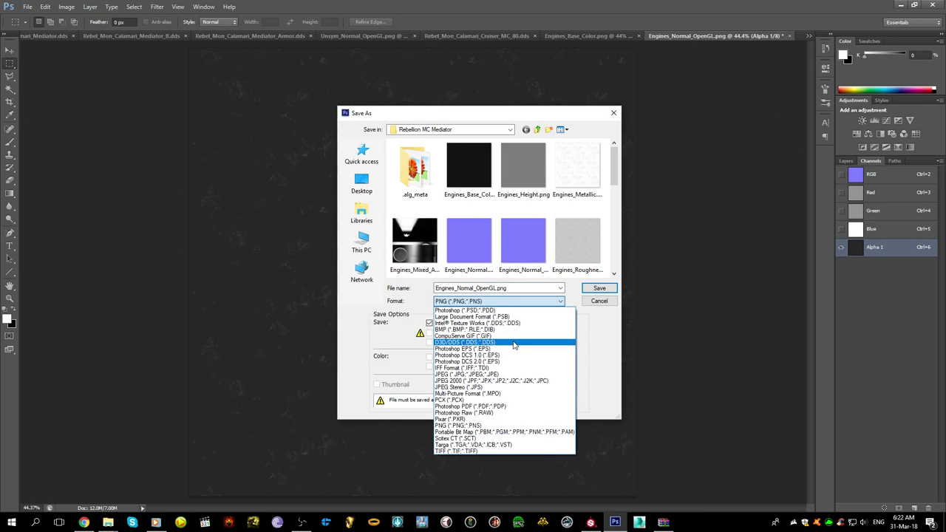
pyautogui.click(511, 323)
pyautogui.click(524, 242)
pyautogui.click(598, 288)
pyautogui.click(449, 198)
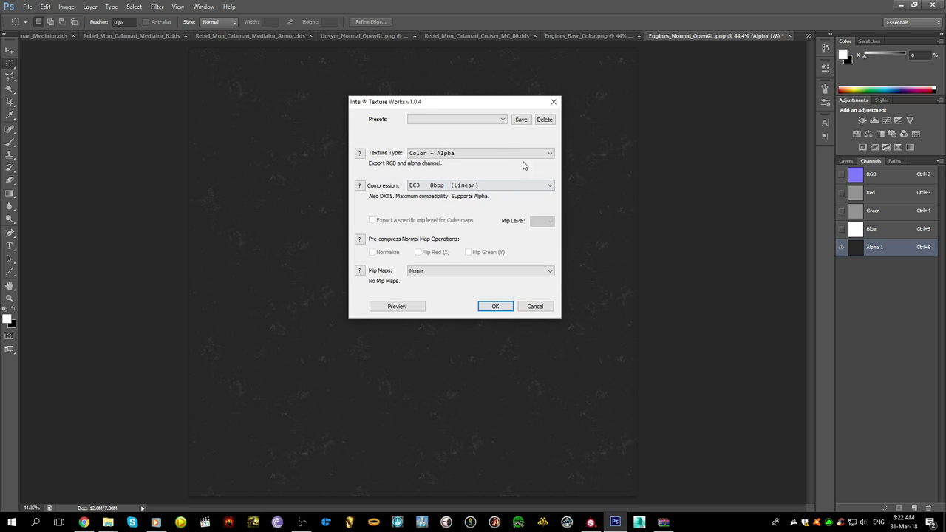
pyautogui.click(493, 305)
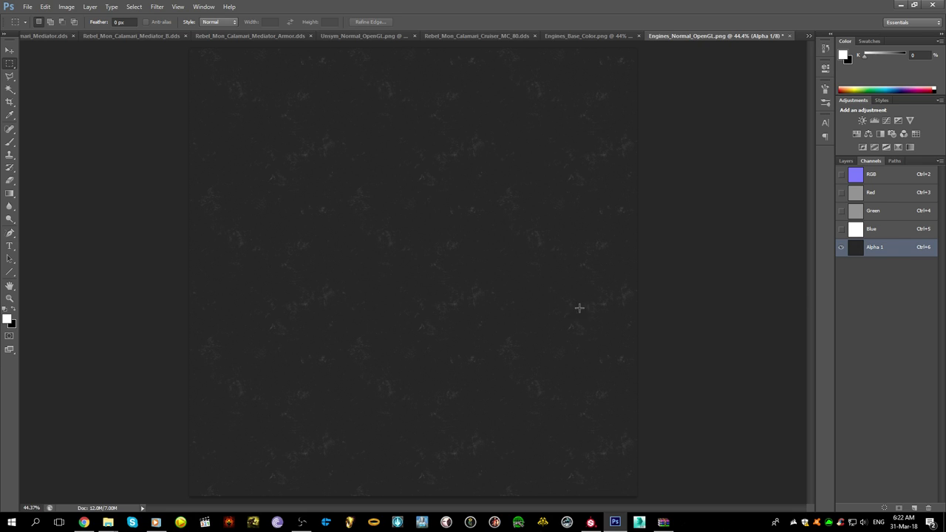
# - Reopen the exported Rebel_Mon_Calamari_Mediator_Engines_B.dds to check for an alpha channel, and close it
pyautogui.click(611, 523)
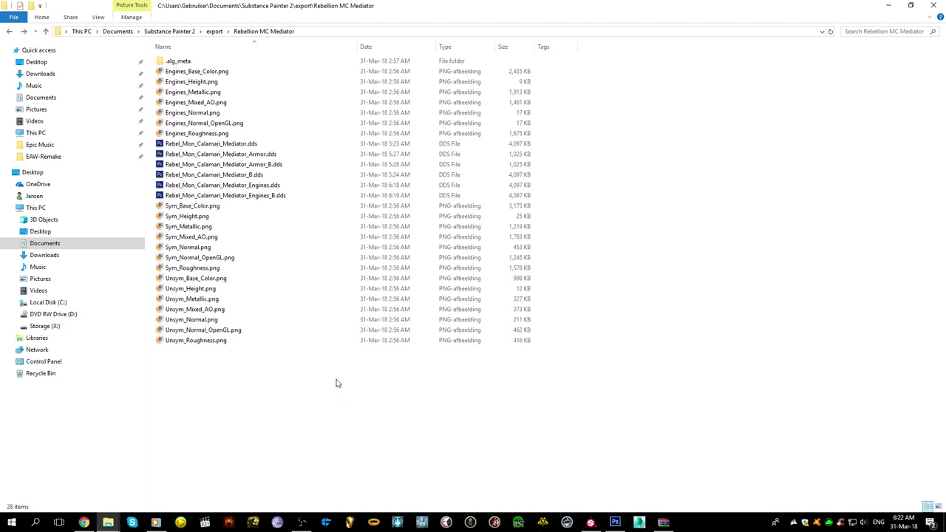
pyautogui.doubleClick(266, 197)
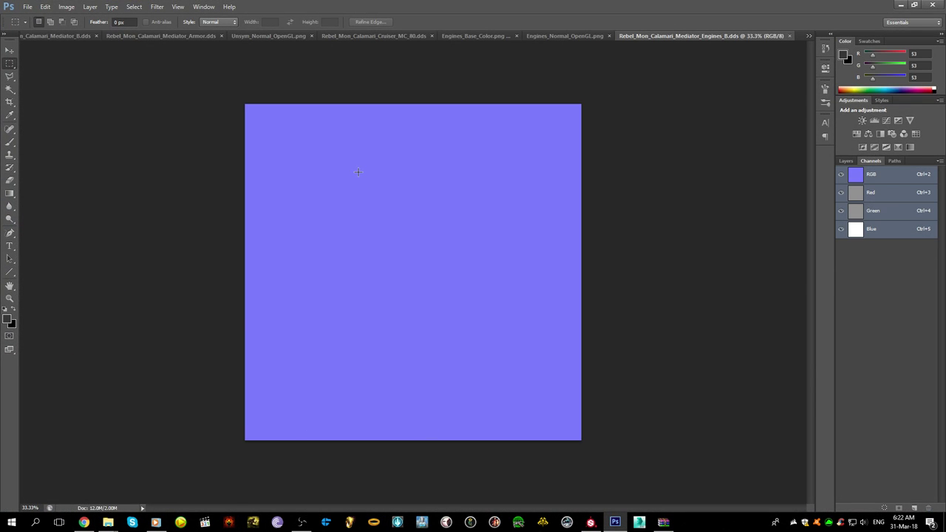
pyautogui.click(789, 35)
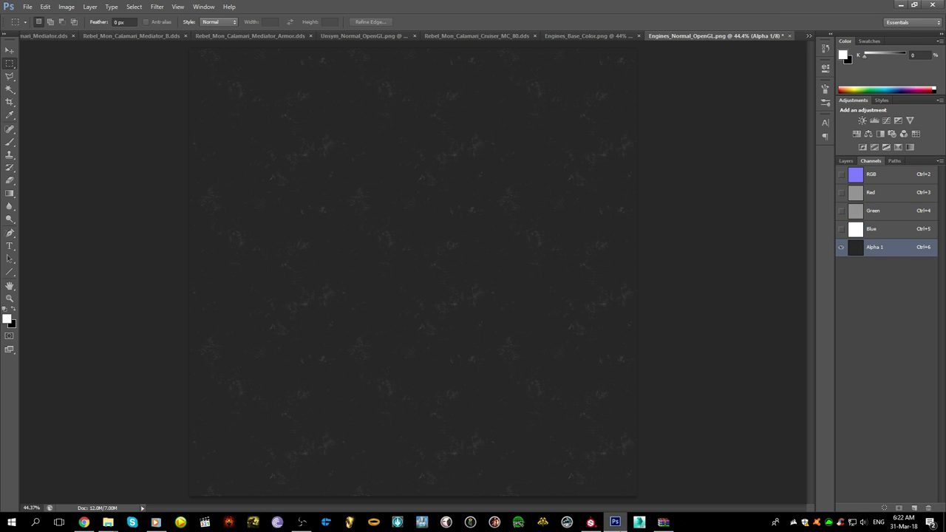
# - Open Rebel_Mon_Calamari_Mediator_Engines.dds from the Rebellion MC Mediator folder and inspect its Blue channel and RGB composite
pyautogui.click(615, 522)
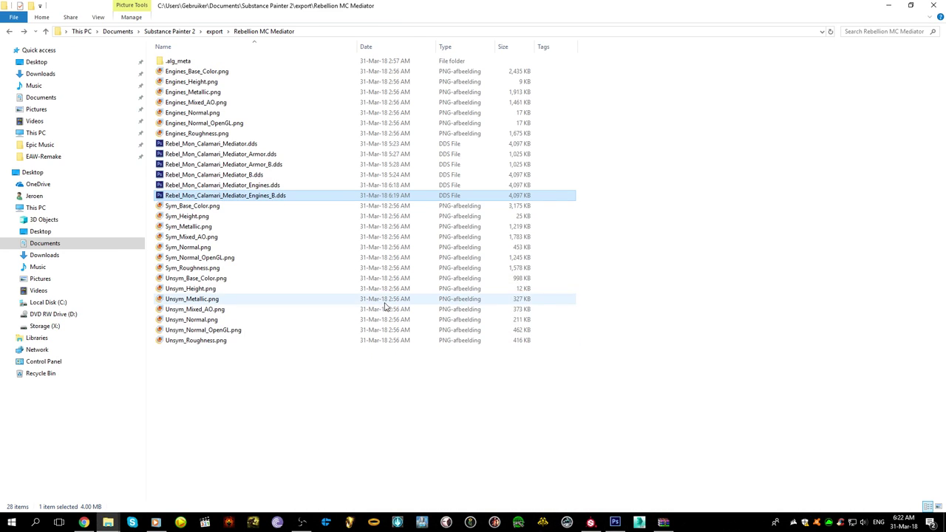
pyautogui.rightClick(334, 195)
pyautogui.click(569, 178)
pyautogui.doubleClick(527, 186)
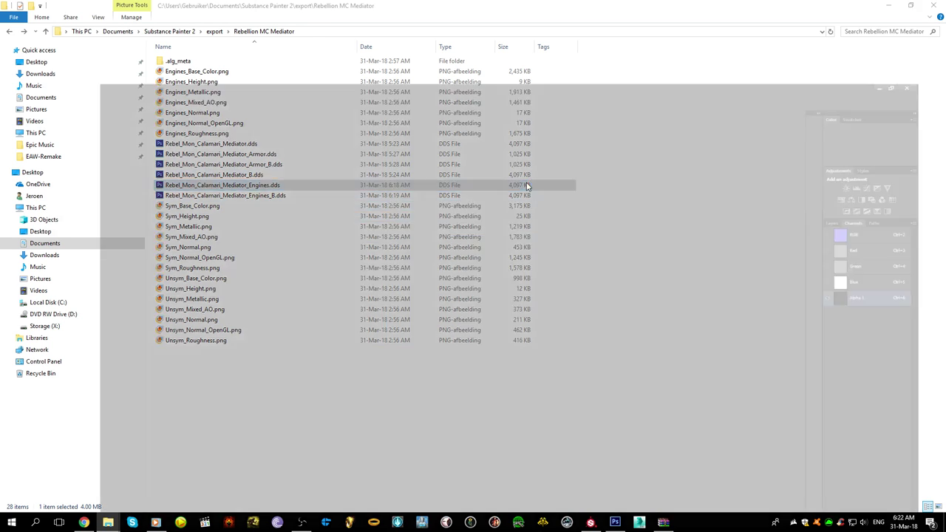
pyautogui.click(871, 229)
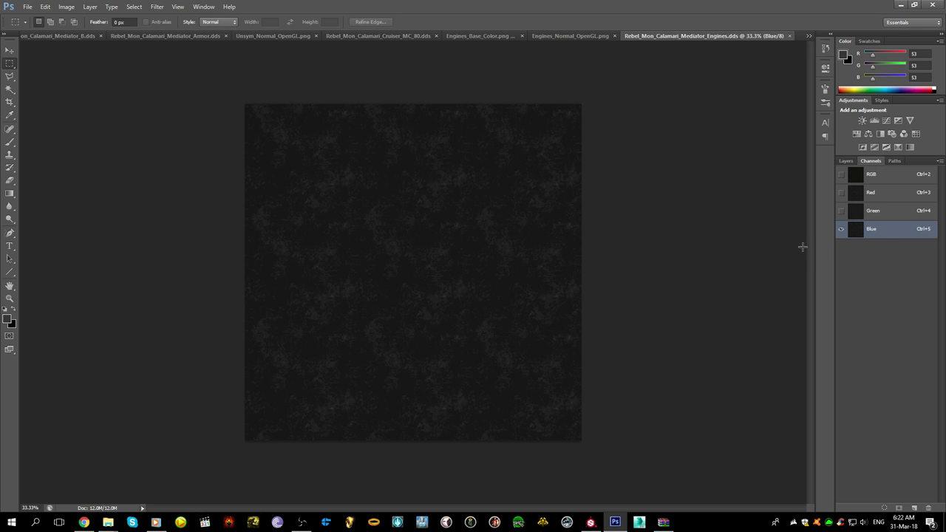
pyautogui.click(858, 174)
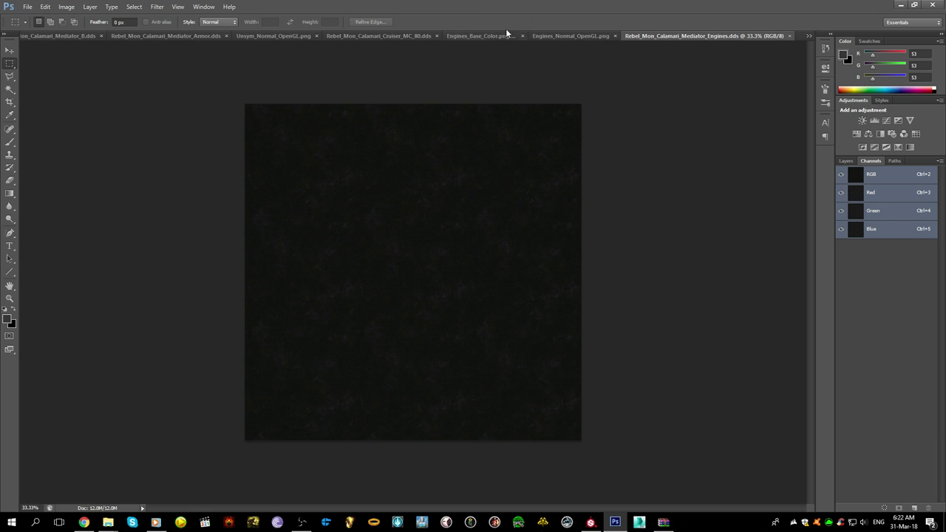
# - Compare with the source textures by viewing the alpha channels of Engines_Normal_OpenGL.png and Engines_Base_Color.png
pyautogui.click(536, 36)
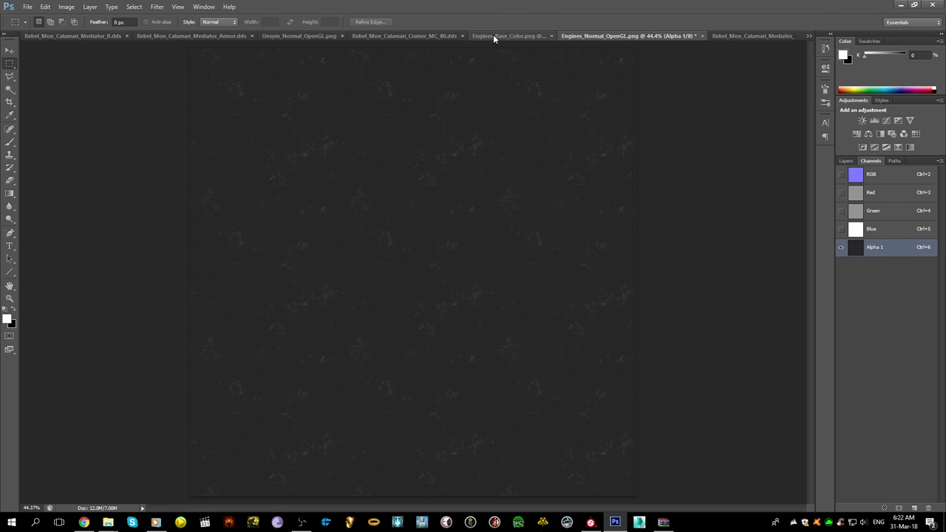
pyautogui.click(493, 36)
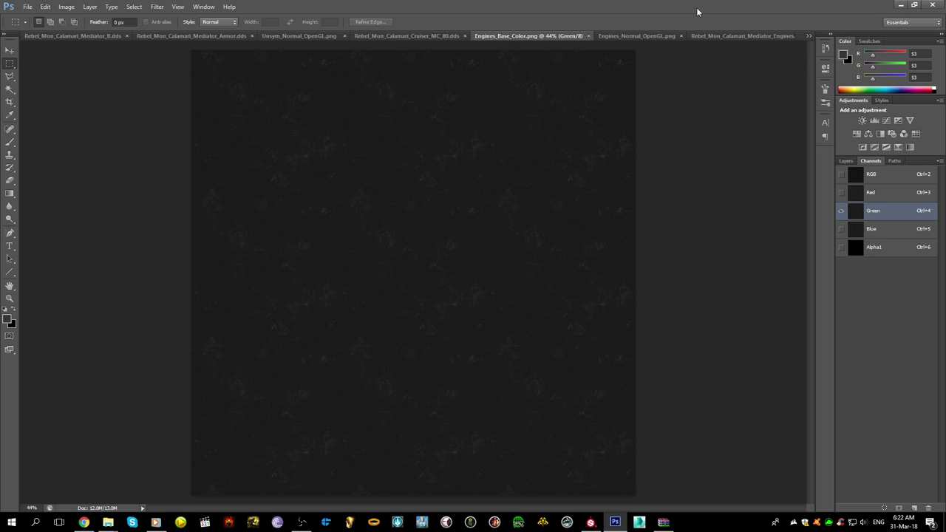
pyautogui.click(879, 251)
pyautogui.rightClick(879, 255)
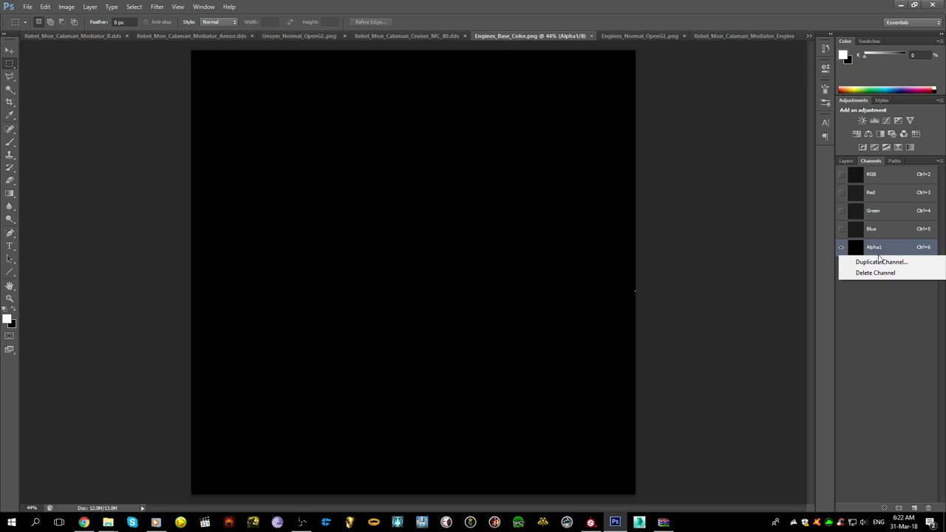
pyautogui.click(681, 206)
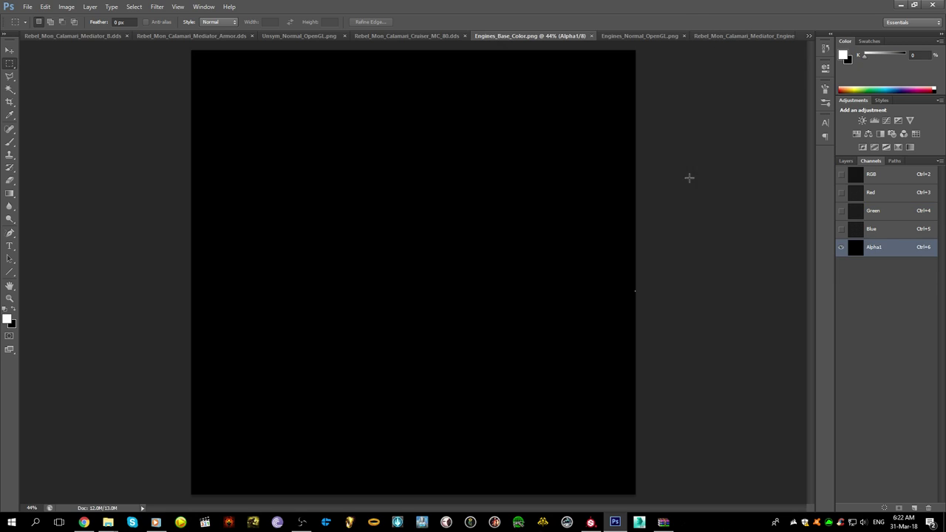
# - Close Rebel_Mon_Calamari_Mediator_Engines.dds and bring up Rebel_Mon_Calamari_Mediator.dds to view its channels
pyautogui.click(746, 35)
pyautogui.moveTo(748, 36); pyautogui.dragTo(623, 170)
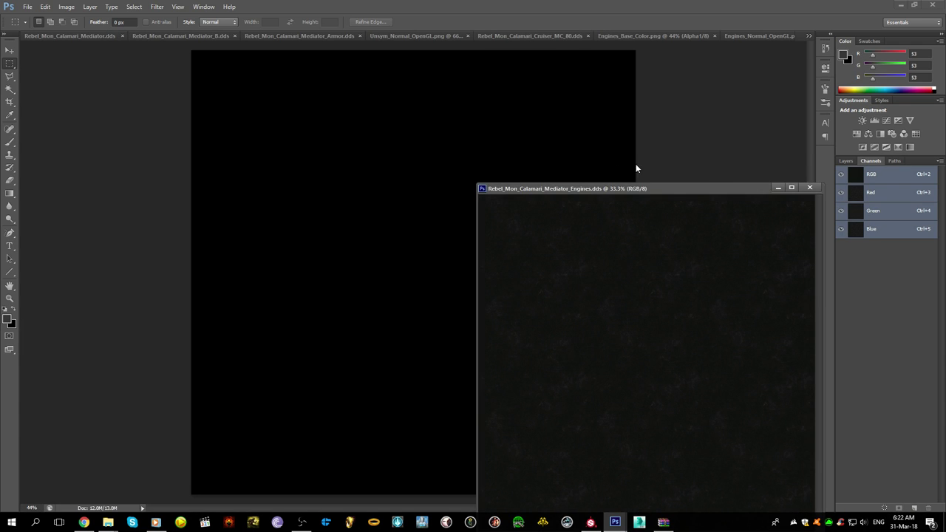
pyautogui.click(809, 188)
pyautogui.click(102, 36)
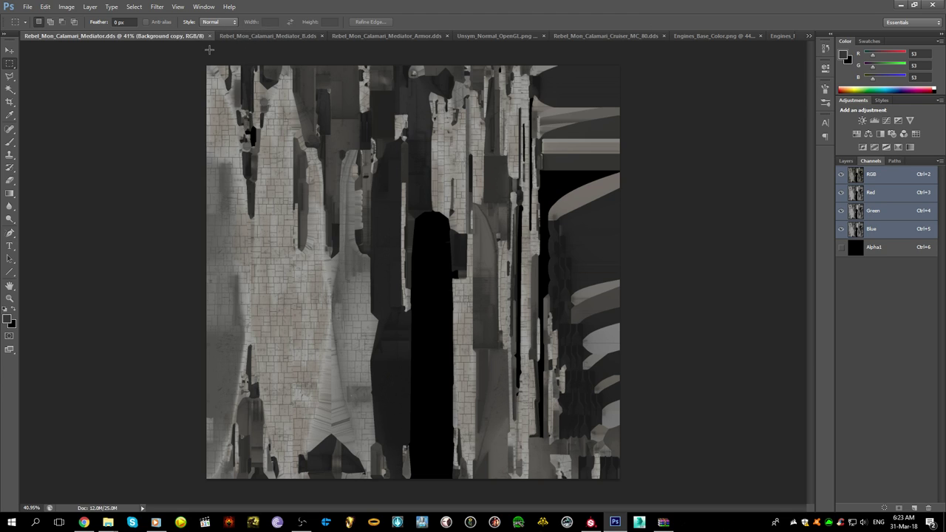
# - Look through the open Mediator, Mediator_B and Mediator_Armor textures, and close the Rebel_Mon_Calamari_Cruiser_MC_80.dds texture
pyautogui.click(296, 35)
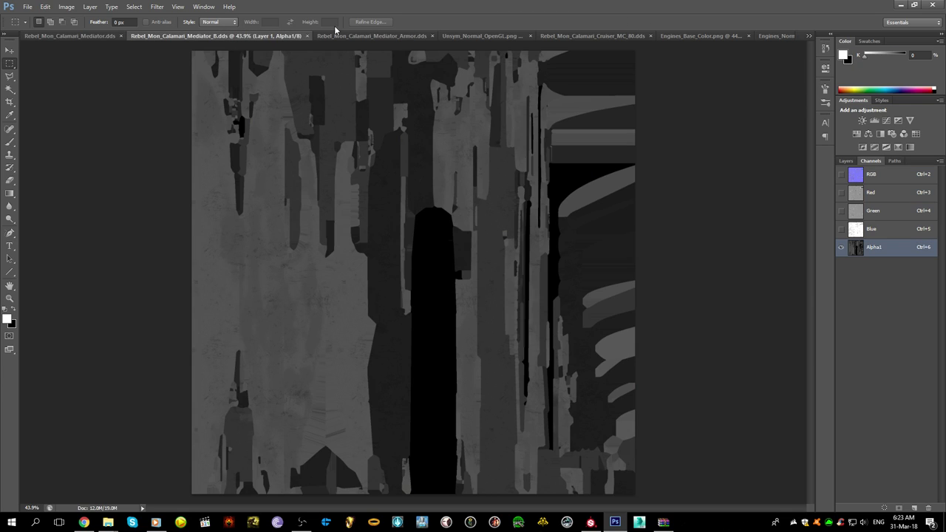
pyautogui.click(333, 34)
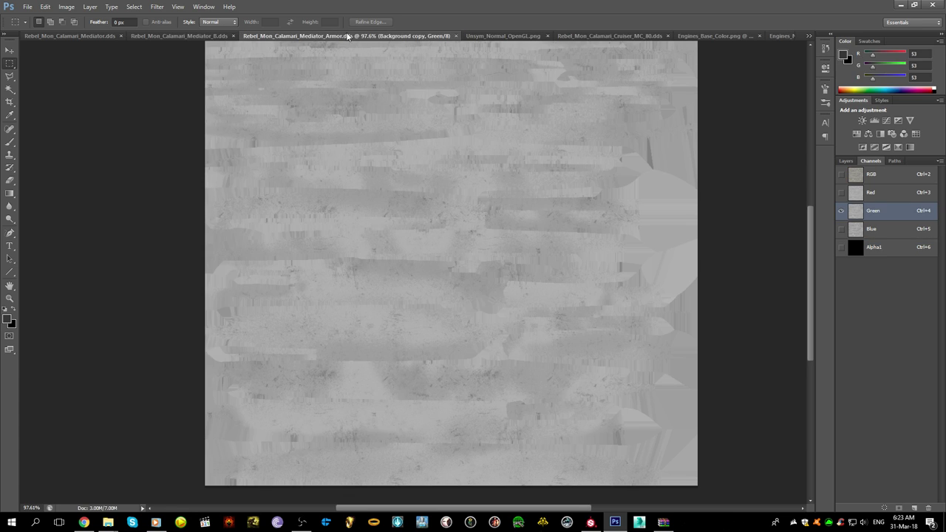
pyautogui.click(493, 39)
pyautogui.click(525, 34)
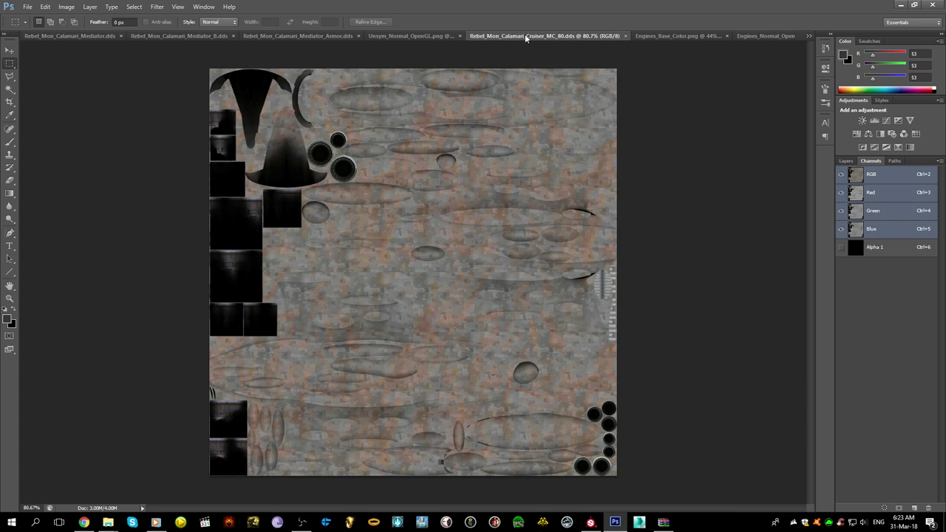
pyautogui.click(625, 34)
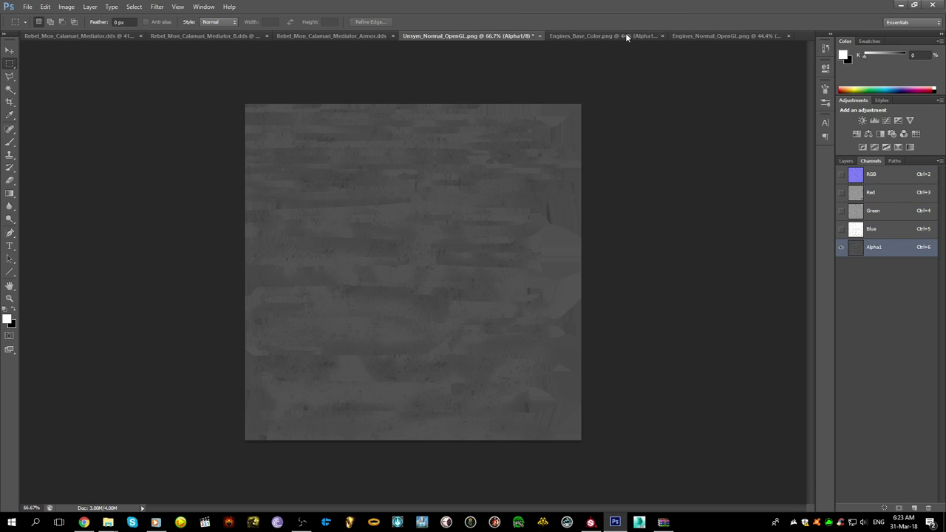
# - Review the alpha channels of Engines_Base_Color.png, Engines_Normal_OpenGL.png and Unsym_Normal_OpenGL.png
pyautogui.click(577, 37)
pyautogui.click(717, 37)
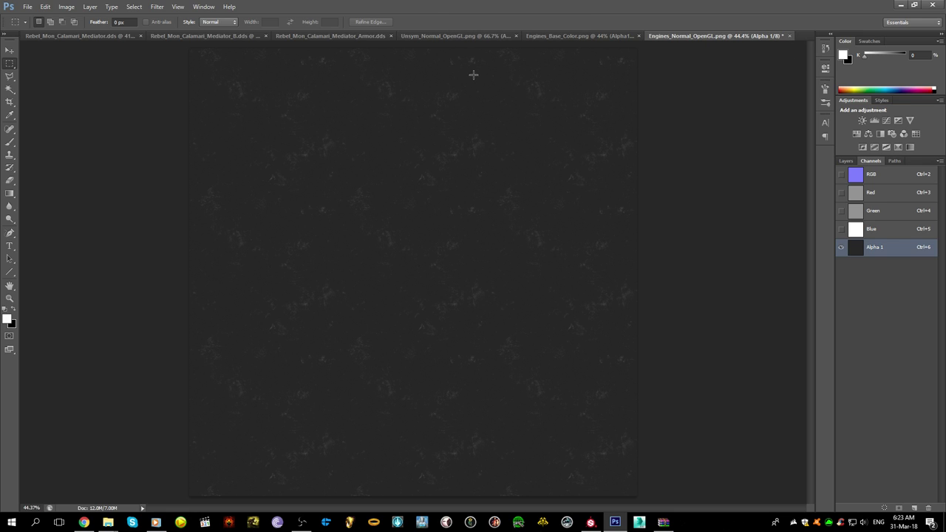
pyautogui.click(465, 39)
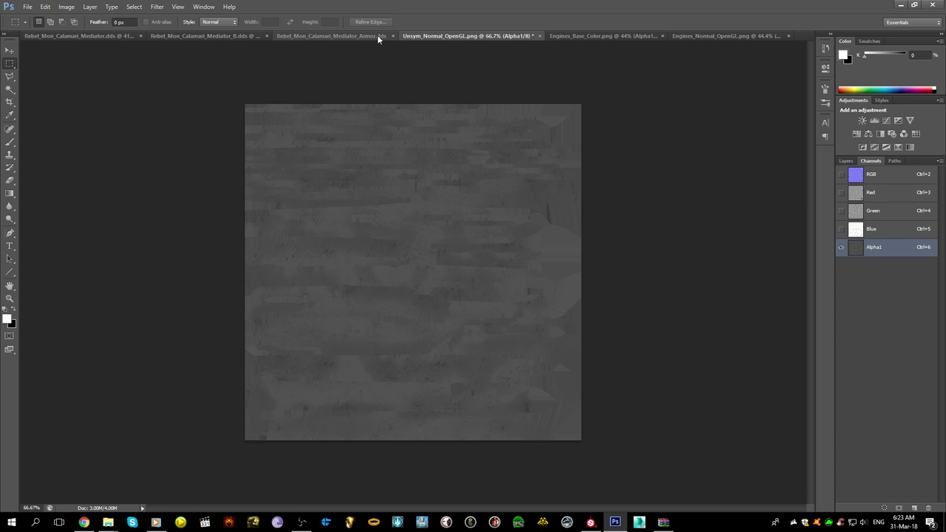
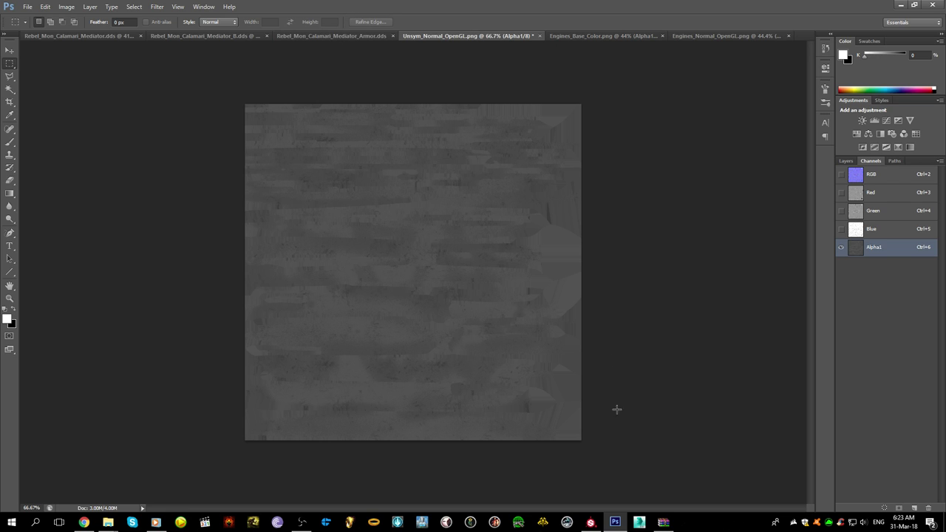
# - Open Rebel_Mon_Calamari_Mediator.dds, Rebel_Mon_Calamari_Mediator_Armor.dds and Rebel_Mon_Calamari_Mediator_Armor_B.dds from the Rebellion MC Mediator folder
pyautogui.click(615, 522)
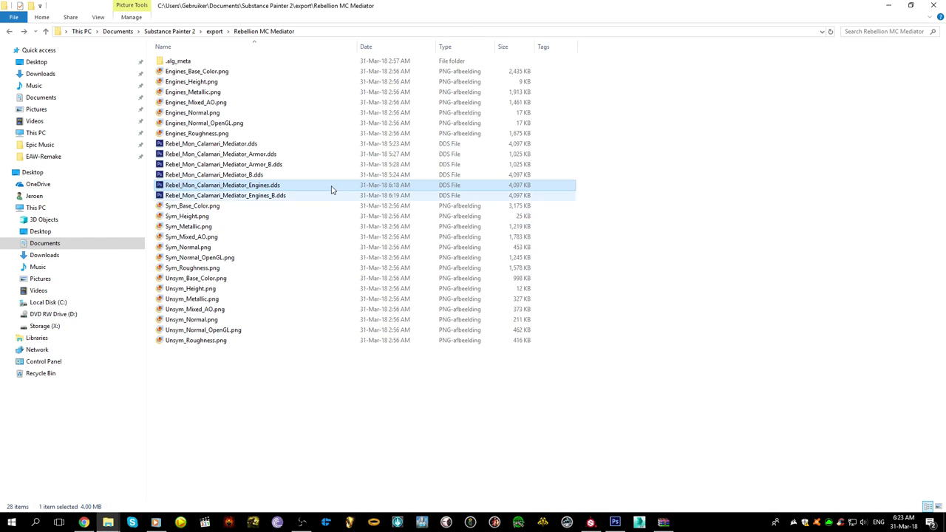
pyautogui.doubleClick(317, 143)
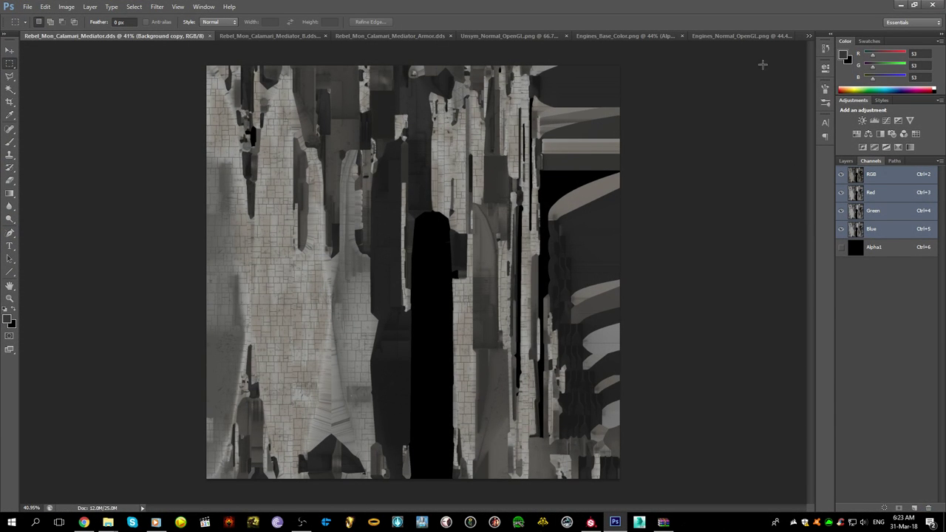
pyautogui.click(615, 522)
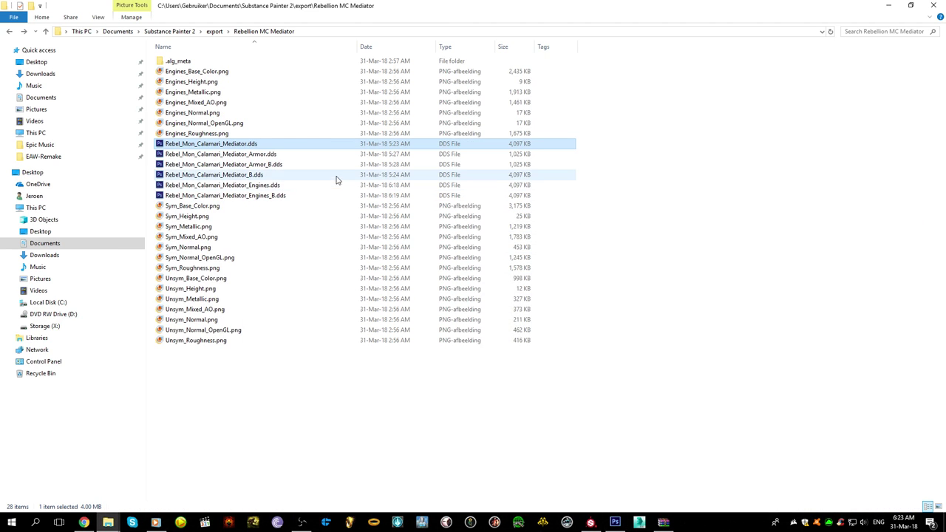
pyautogui.doubleClick(350, 155)
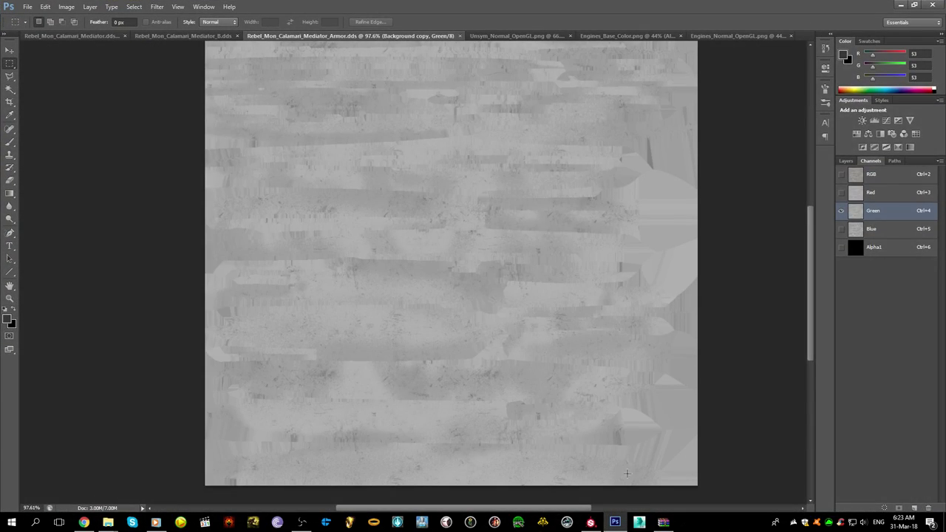
pyautogui.click(615, 523)
pyautogui.doubleClick(308, 166)
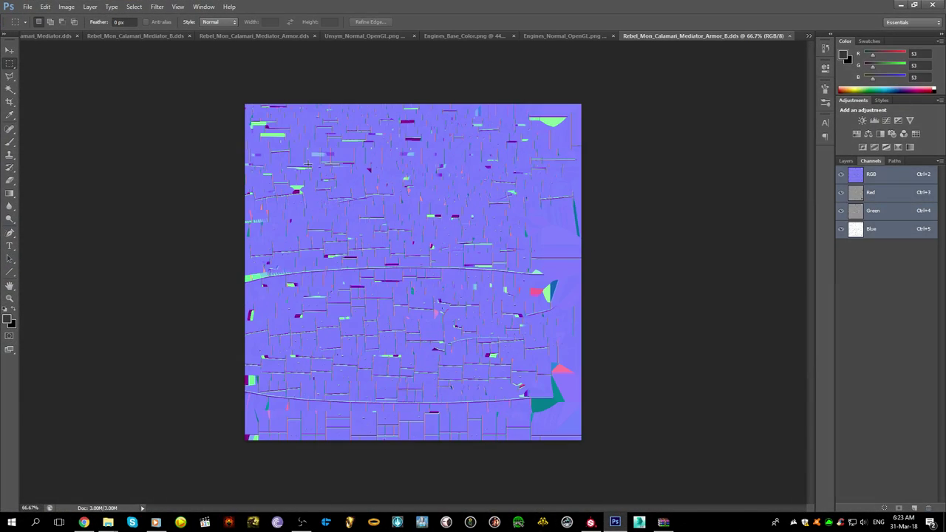
# - Open Rebel_Mon_Calamari_Mediator_B.dds, Rebel_Mon_Calamari_Mediator_Engines.dds and Rebel_Mon_Calamari_Mediator_Engines_B.dds from the Rebellion MC Mediator folder
pyautogui.click(615, 523)
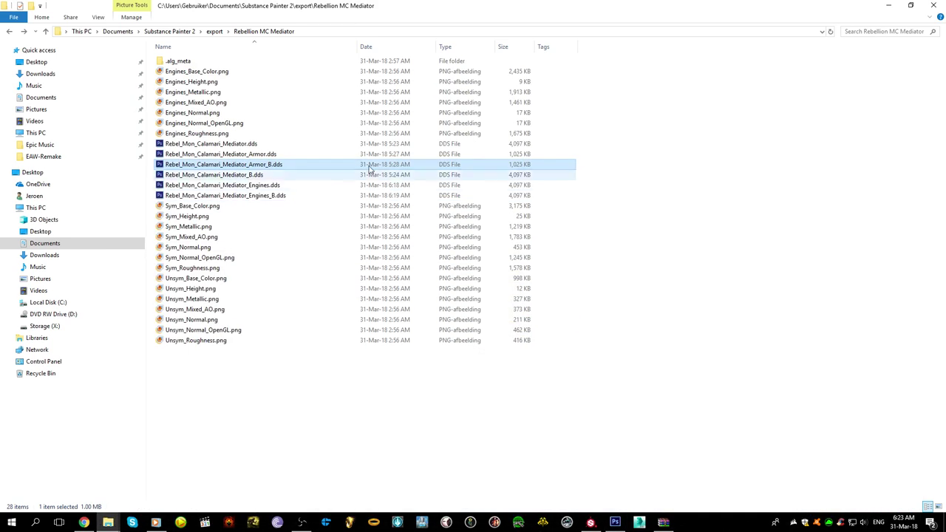
pyautogui.click(360, 176)
pyautogui.doubleClick(360, 177)
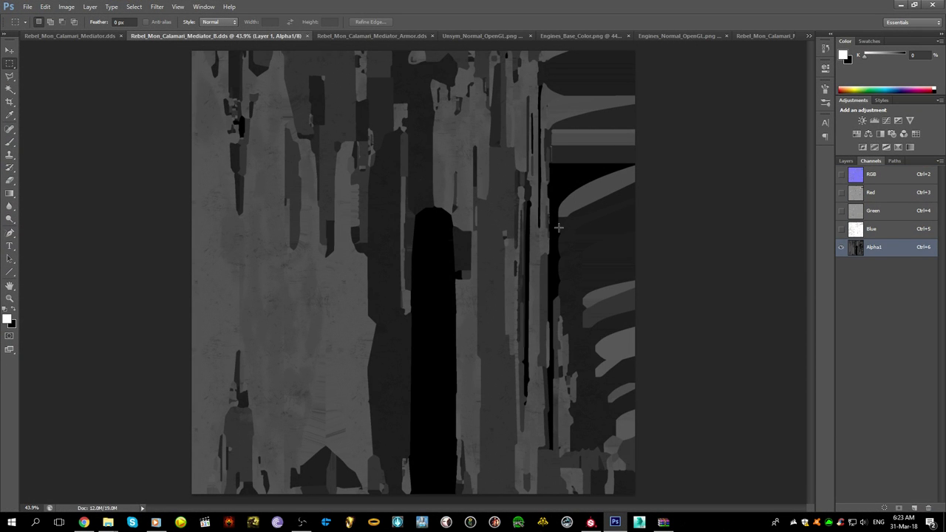
pyautogui.click(615, 522)
pyautogui.doubleClick(376, 185)
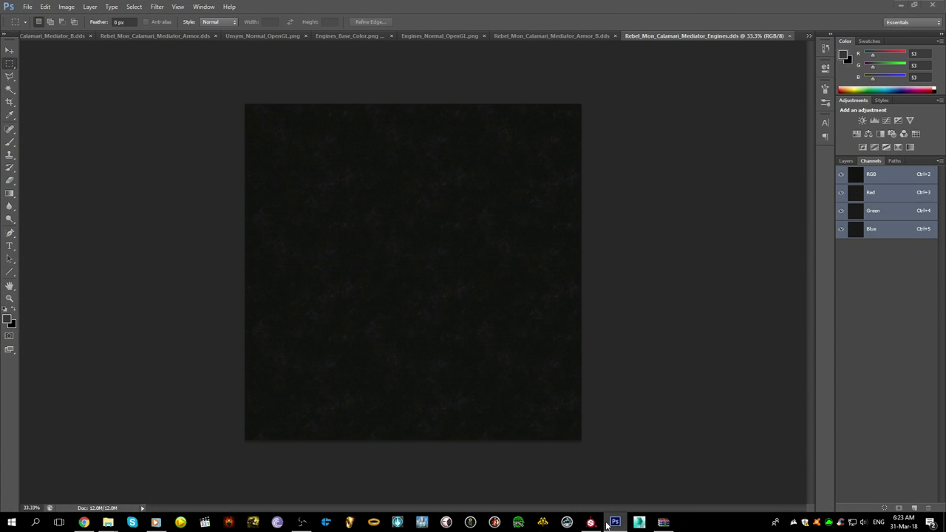
pyautogui.click(615, 522)
pyautogui.doubleClick(365, 195)
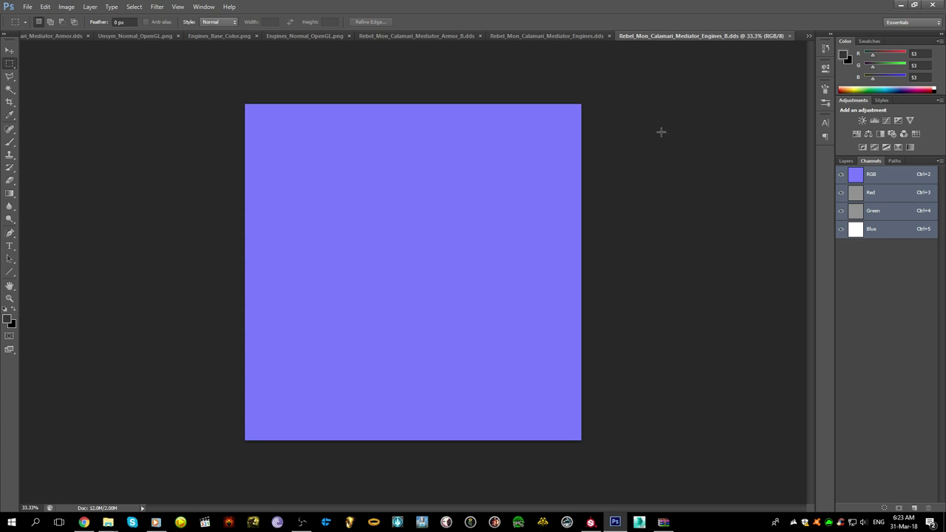
# - Compare the channels of the Mediator_Engines, Mediator_Armor_B and Mediator_Armor DDS files with the Engines and Unsym OpenGL normal maps
pyautogui.click(580, 37)
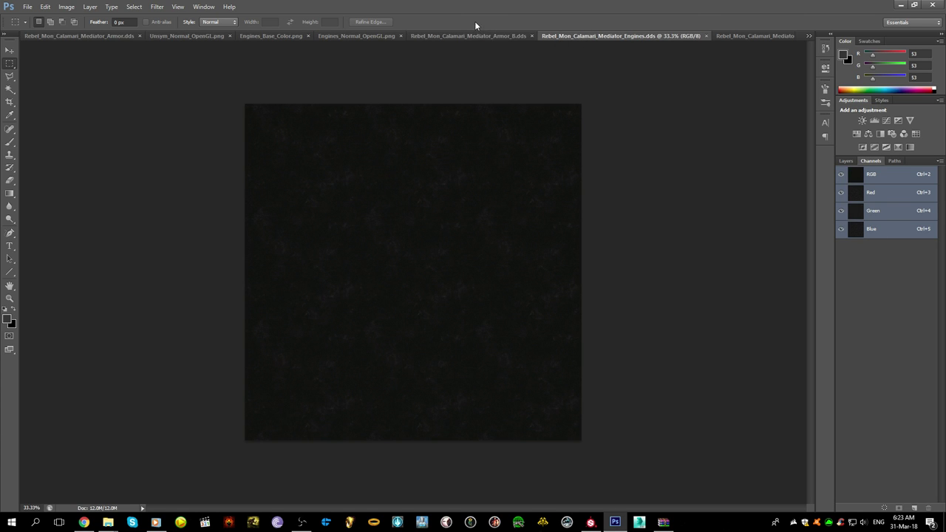
pyautogui.click(466, 36)
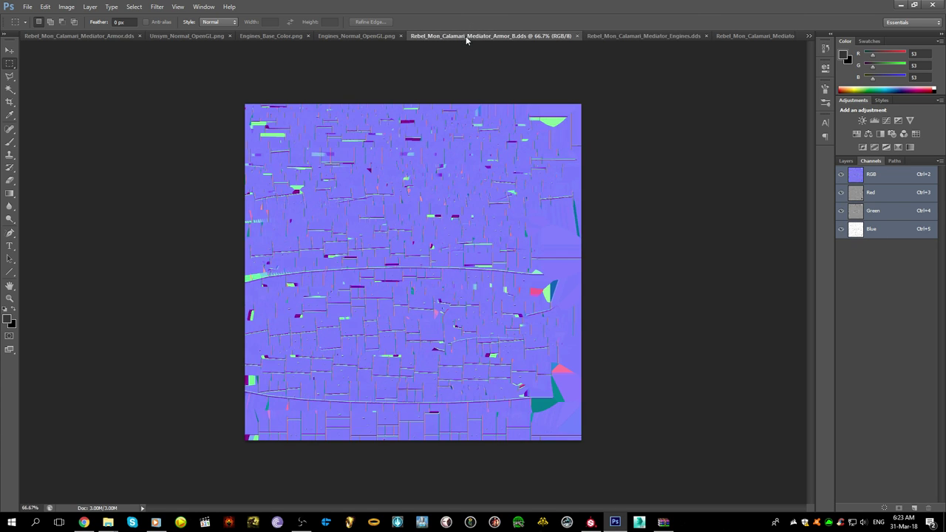
pyautogui.click(354, 35)
pyautogui.click(187, 36)
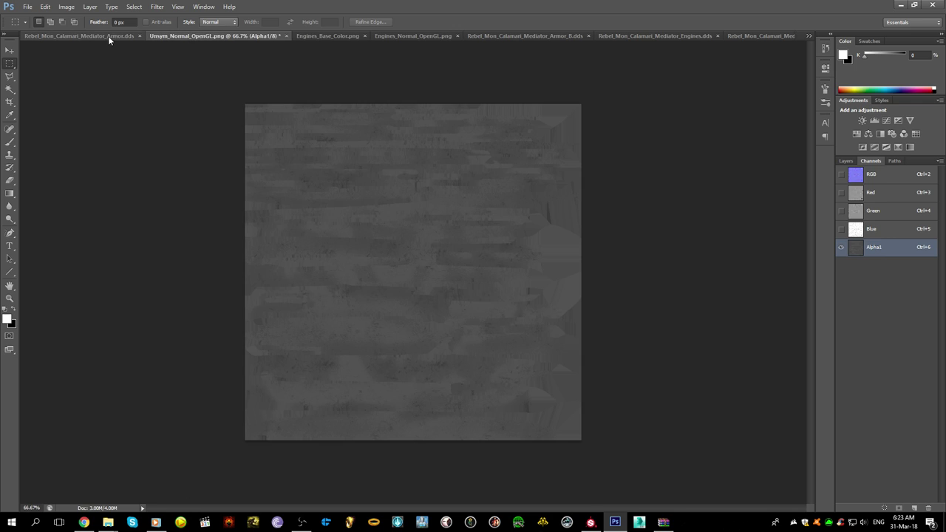
pyautogui.click(78, 36)
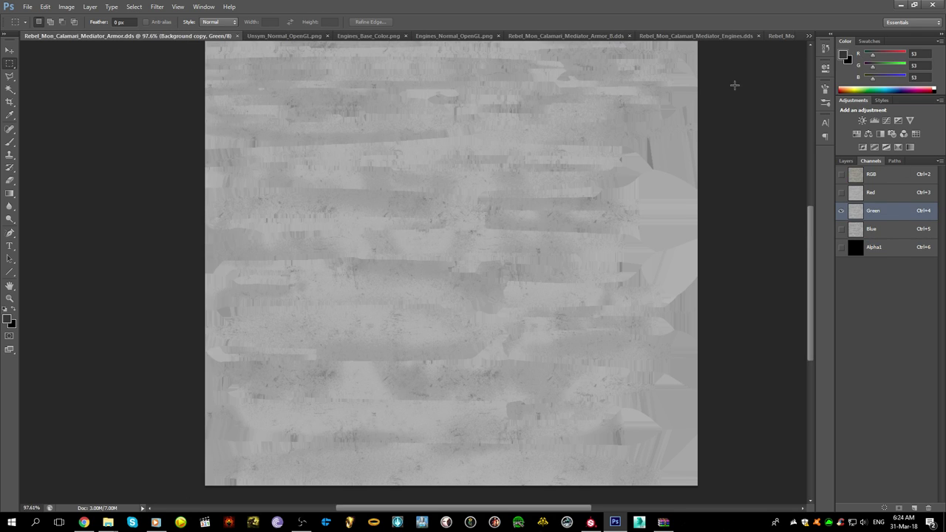
pyautogui.click(827, 36)
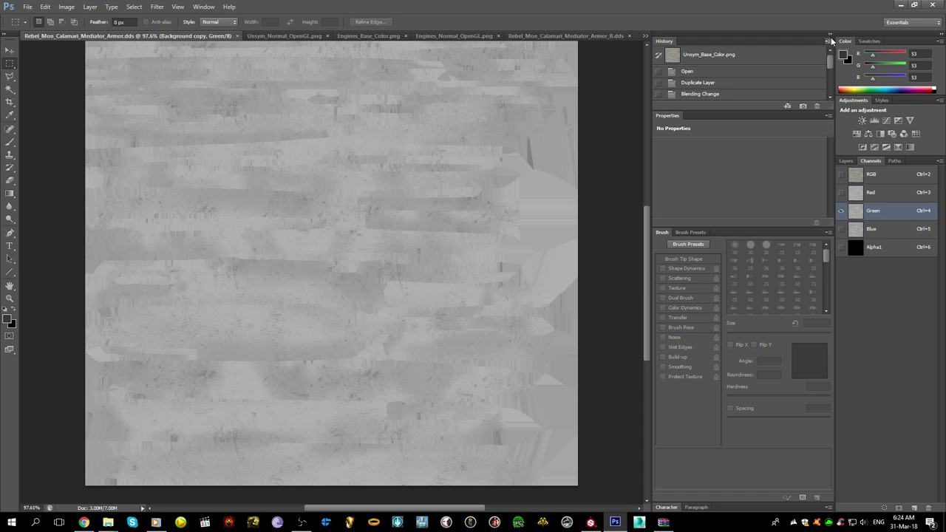
pyautogui.click(828, 36)
# - Check the channels of the Mediator_B, Mediator, Mediator_Armor and Mediator_Engines_B DDS files and Unsym_Normal_OpenGL.png
pyautogui.click(809, 36)
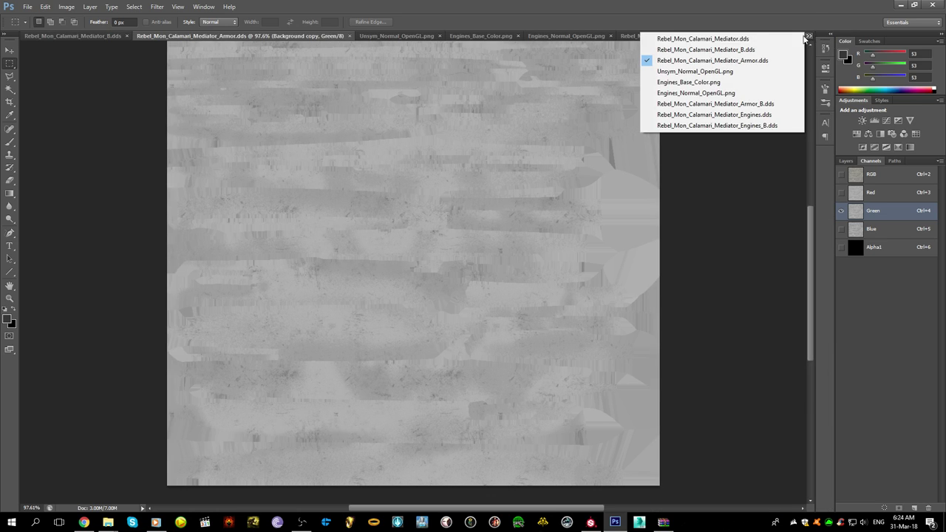
pyautogui.click(750, 50)
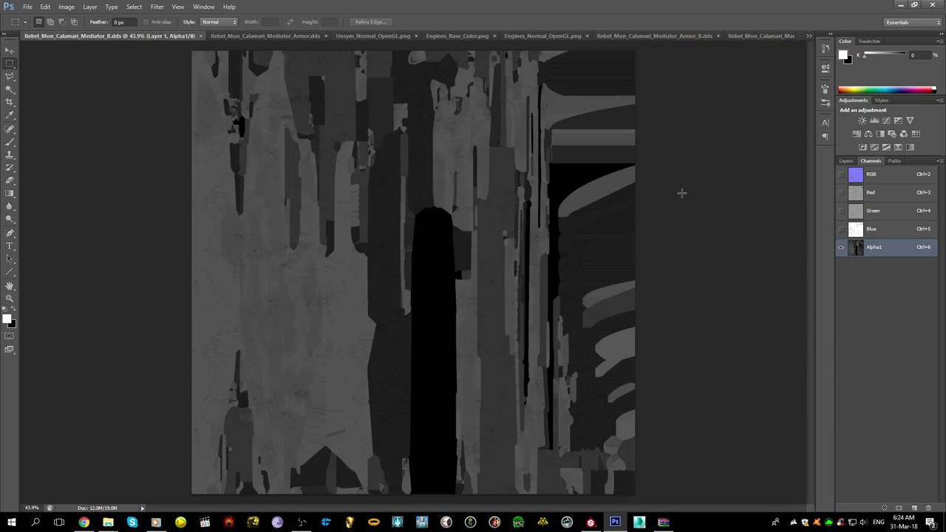
pyautogui.click(810, 37)
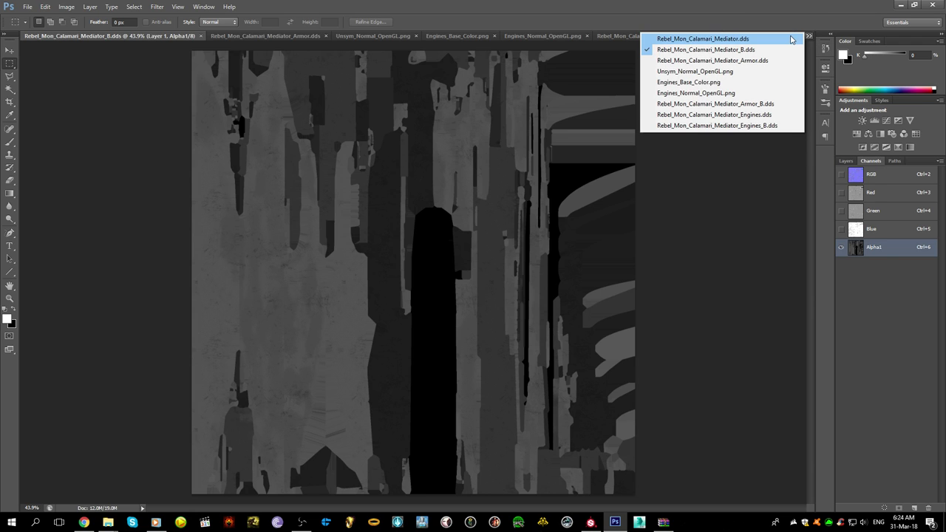
pyautogui.click(803, 38)
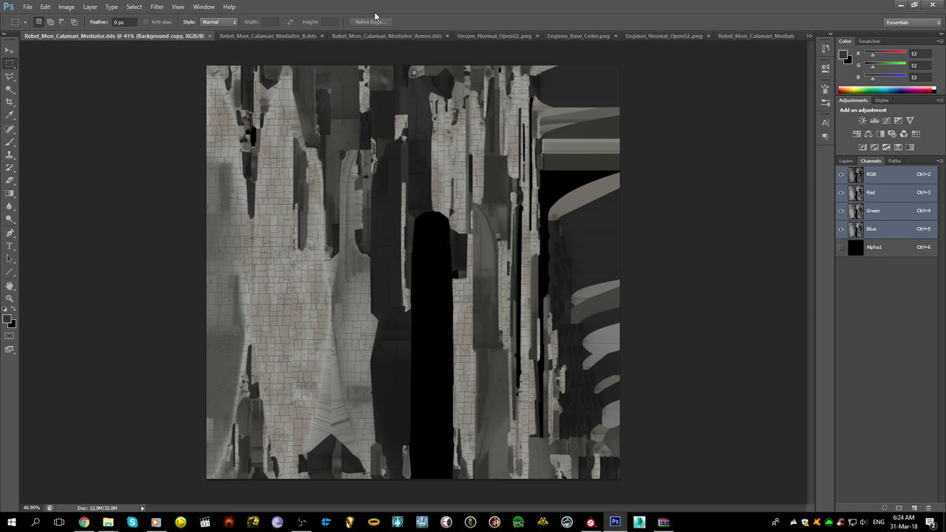
pyautogui.click(382, 36)
pyautogui.click(498, 37)
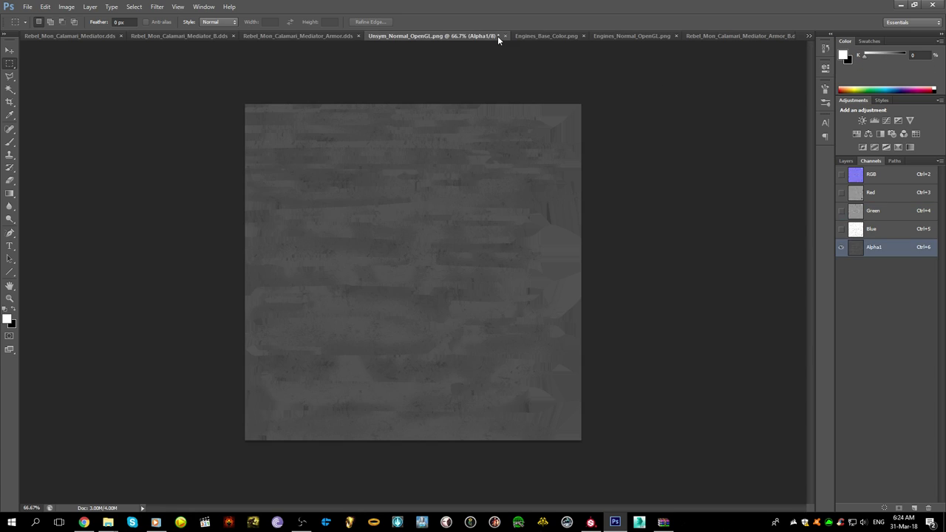
pyautogui.click(809, 37)
pyautogui.click(755, 124)
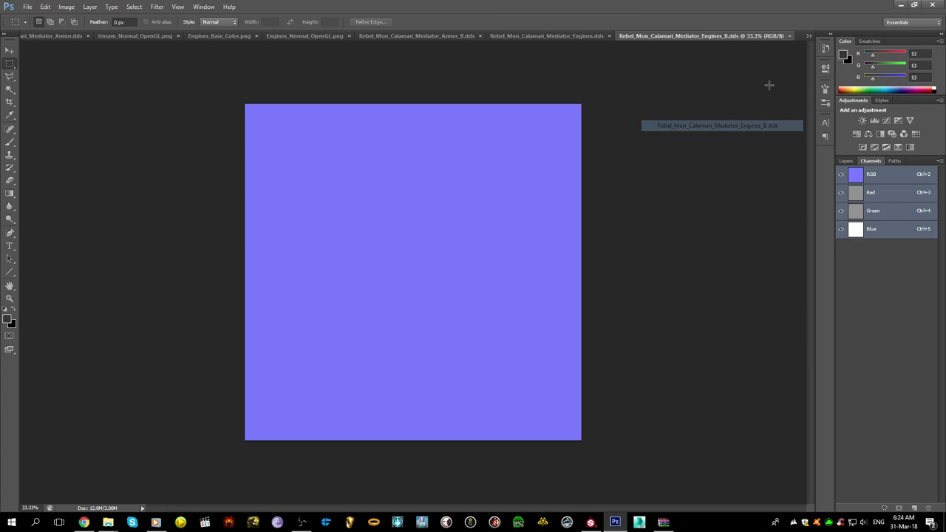
# - Duplicate the Alpha 1 channel of Engines_Normal_OpenGL.png into Rebel_Mon_Calamari_Mediator_Engines_B.dds
pyautogui.click(810, 35)
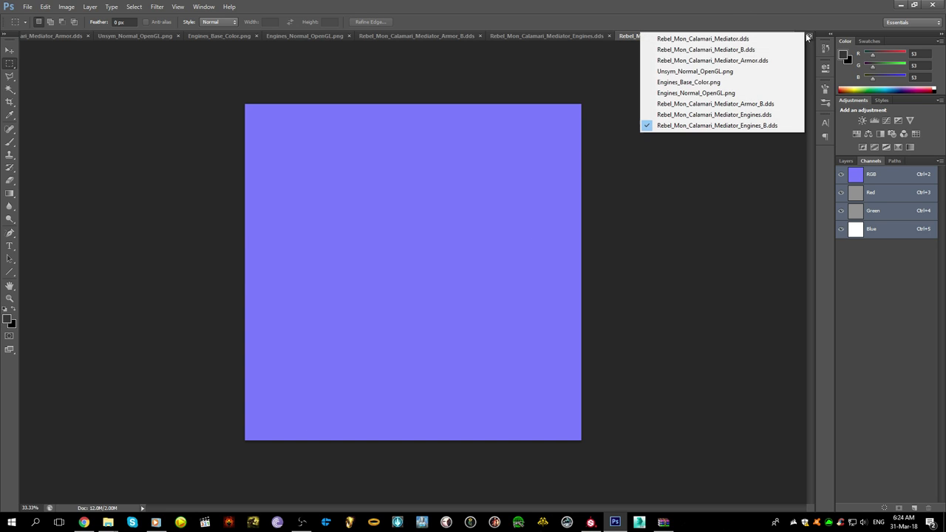
pyautogui.click(742, 93)
pyautogui.click(868, 173)
pyautogui.click(880, 251)
pyautogui.rightClick(880, 251)
pyautogui.click(881, 261)
pyautogui.click(521, 195)
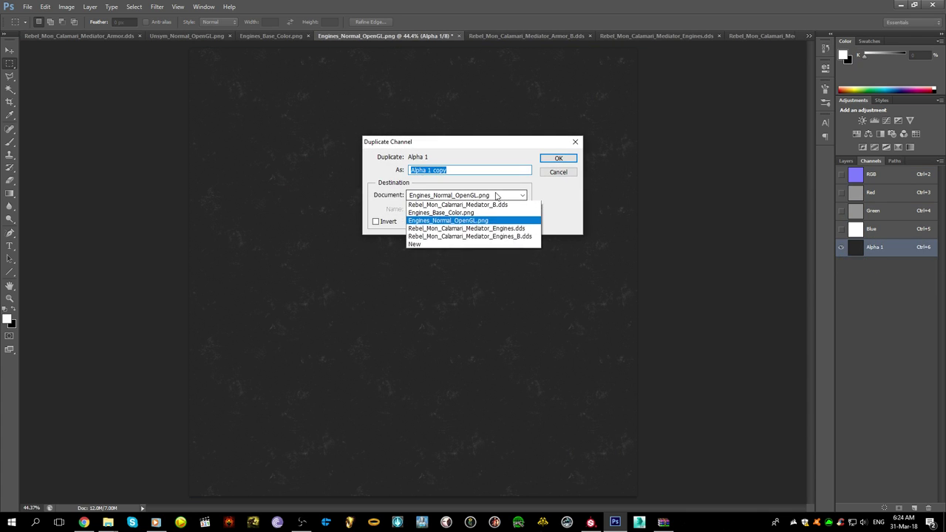
pyautogui.click(502, 244)
pyautogui.click(544, 161)
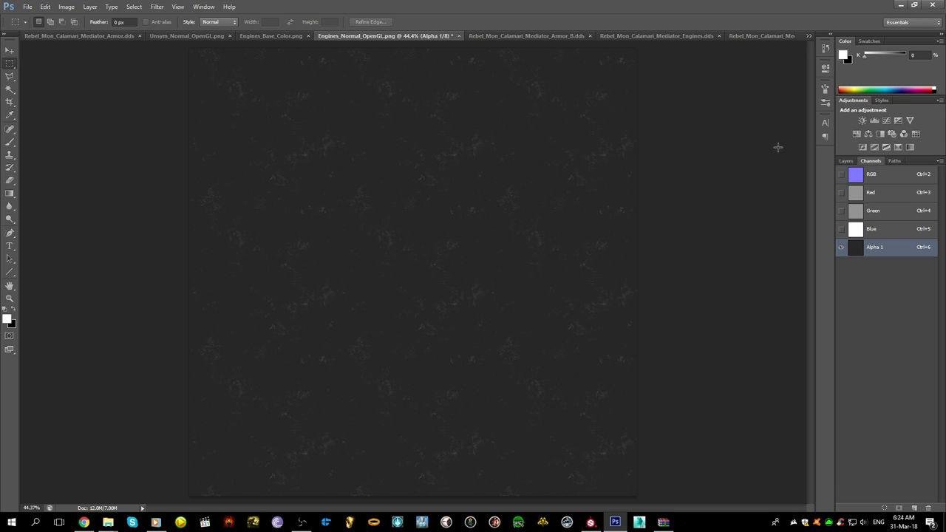
# - Duplicate the Background layer of Engines_Normal_OpenGL.png into Rebel_Mon_Calamari_Mediator_Engines_B.dds as Background copy
pyautogui.click(867, 175)
pyautogui.click(846, 160)
pyautogui.rightClick(459, 175)
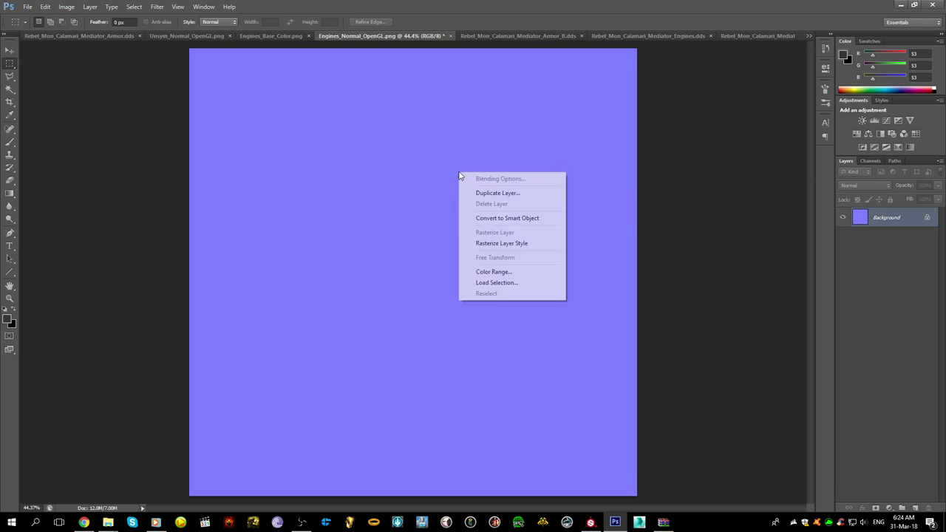
pyautogui.click(497, 193)
pyautogui.click(335, 281)
pyautogui.click(315, 347)
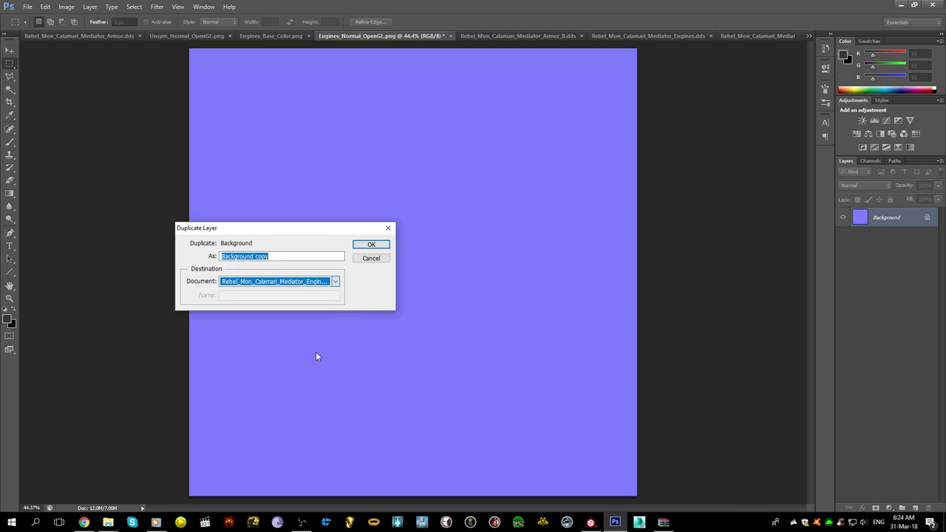
pyautogui.click(371, 244)
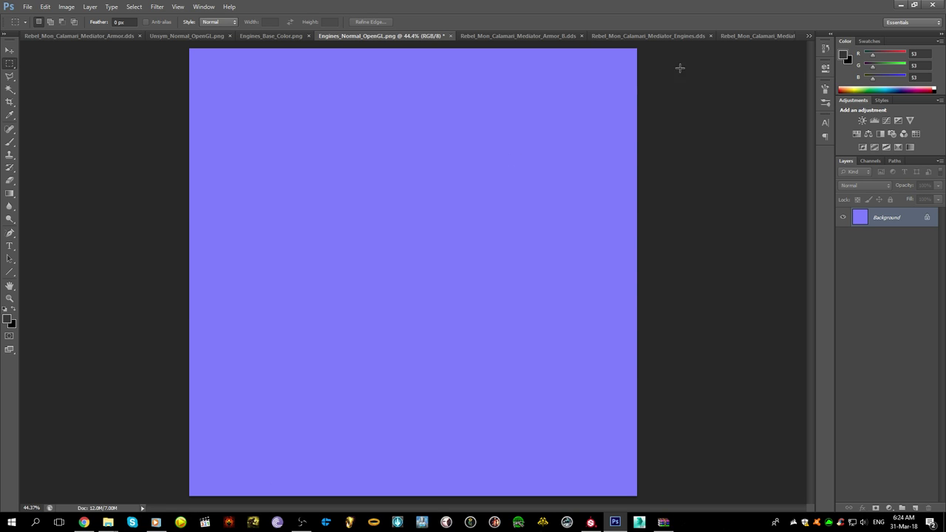
# - Bring up Rebel_Mon_Calamari_Mediator_Engines_B.dds and check its layers and channels for the duplicated content
pyautogui.click(809, 36)
pyautogui.click(747, 126)
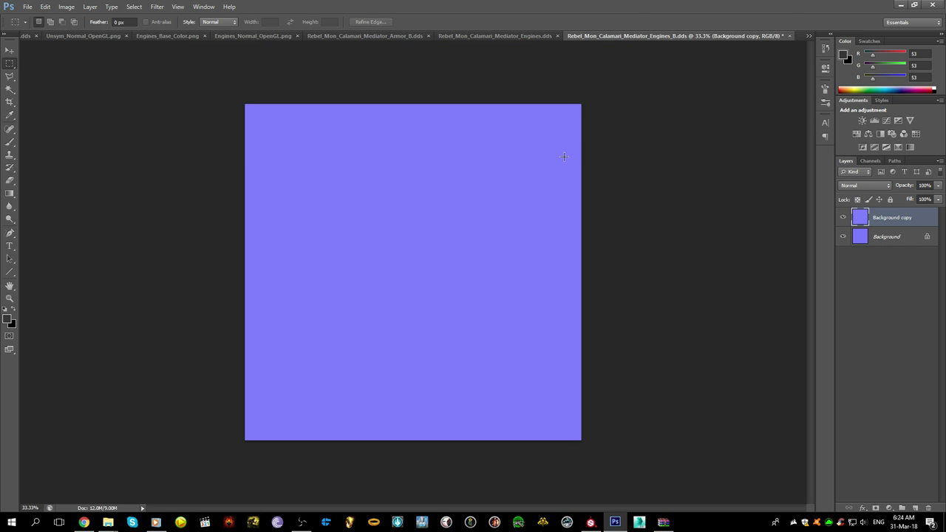
pyautogui.click(871, 160)
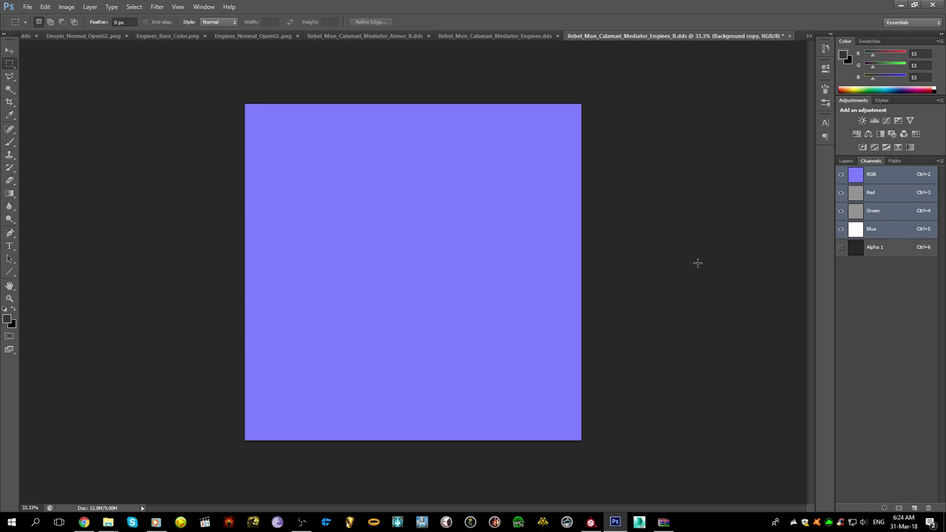
# - Save Rebel_Mon_Calamari_Mediator_Engines_B.dds with alpha channels in Intel Texture Works DDS format over the existing file, and close it
pyautogui.keyDown('alt'); pyautogui.scroll(5, 655, 234); pyautogui.keyUp('alt')
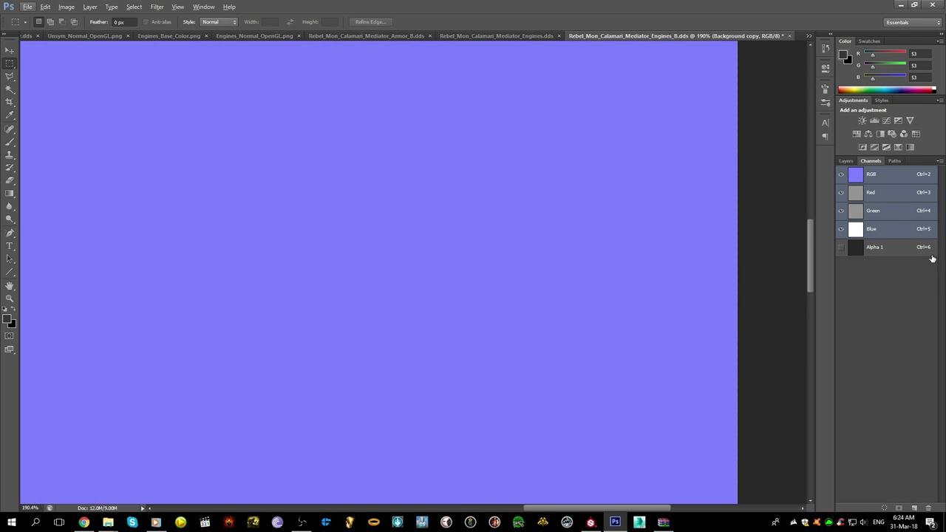
pyautogui.click(875, 247)
pyautogui.click(859, 173)
pyautogui.hotkey('ctrl', 'shift', 's')
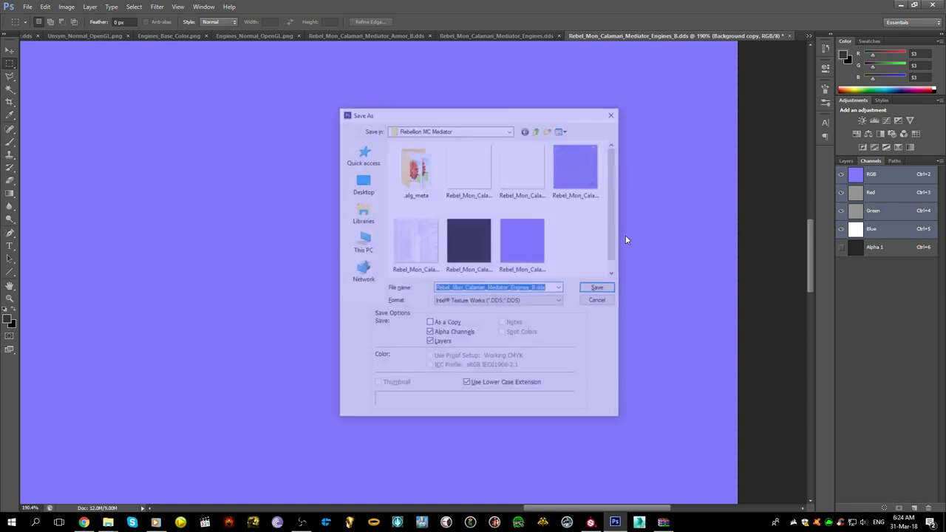
pyautogui.press('Return')
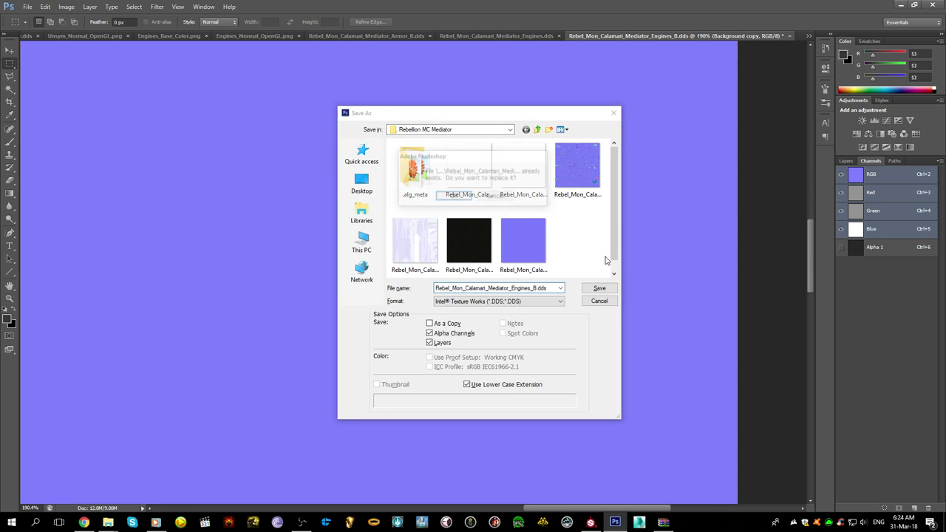
pyautogui.press('Return')
pyautogui.press('Return')
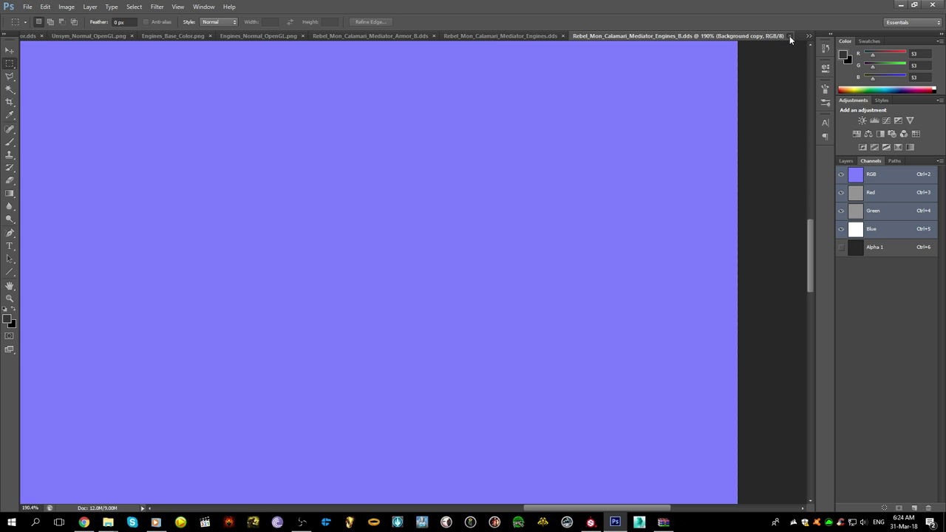
pyautogui.click(790, 35)
# - Compare Rebel_Mon_Calamari_Mediator_Engines.dds with the Engines PNG textures and the ship in Substance Painter, checking the channels and open documents
pyautogui.click(809, 36)
pyautogui.click(740, 104)
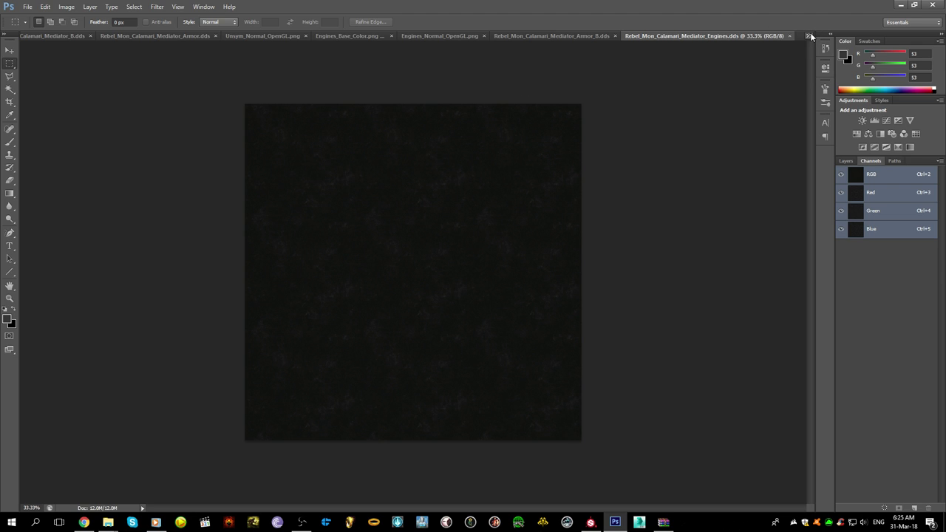
pyautogui.click(381, 35)
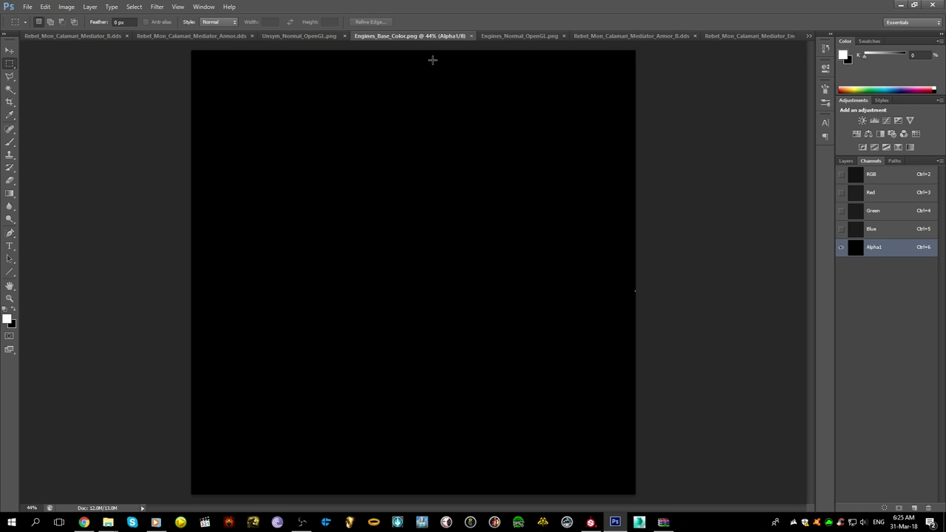
pyautogui.click(711, 35)
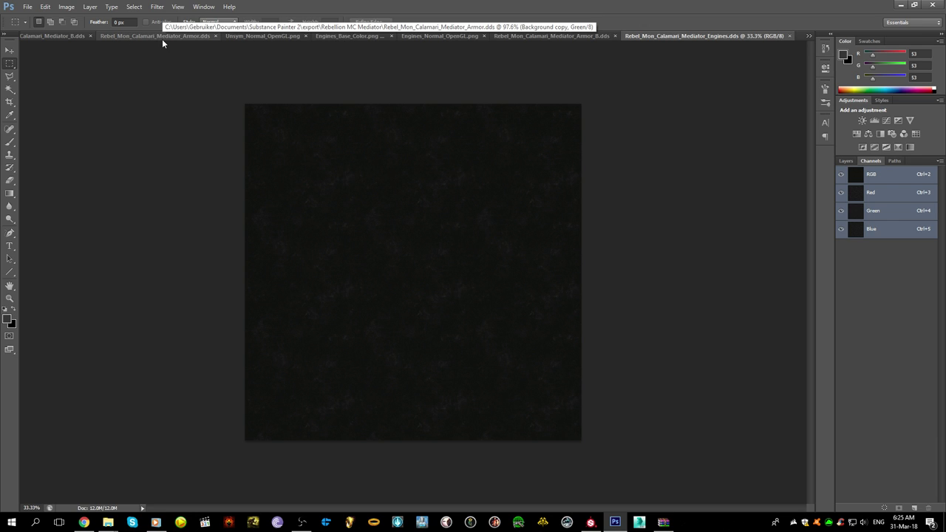
pyautogui.click(591, 523)
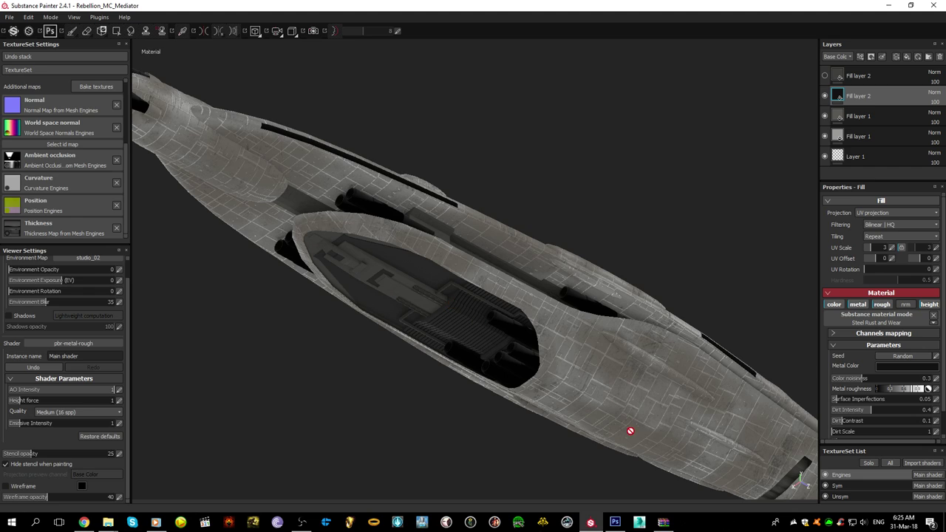
pyautogui.click(614, 523)
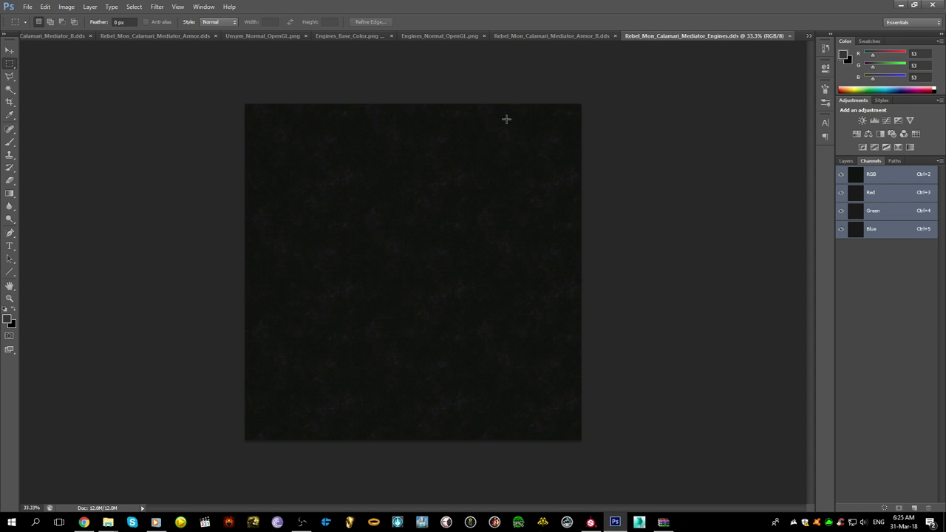
pyautogui.click(426, 38)
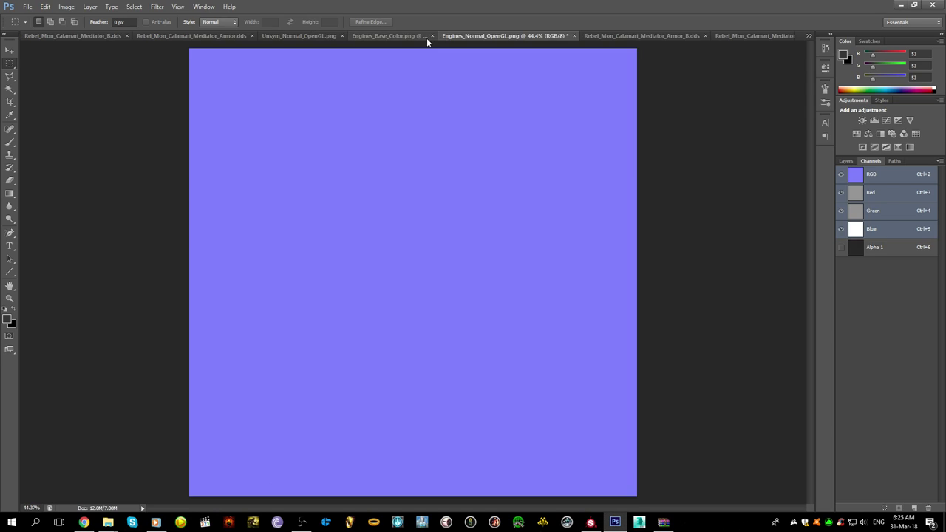
pyautogui.click(809, 36)
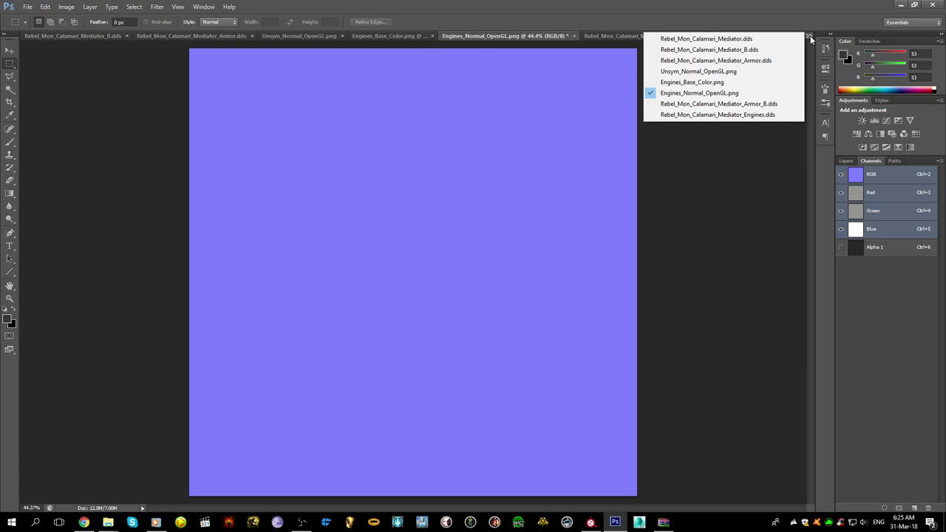
pyautogui.click(754, 277)
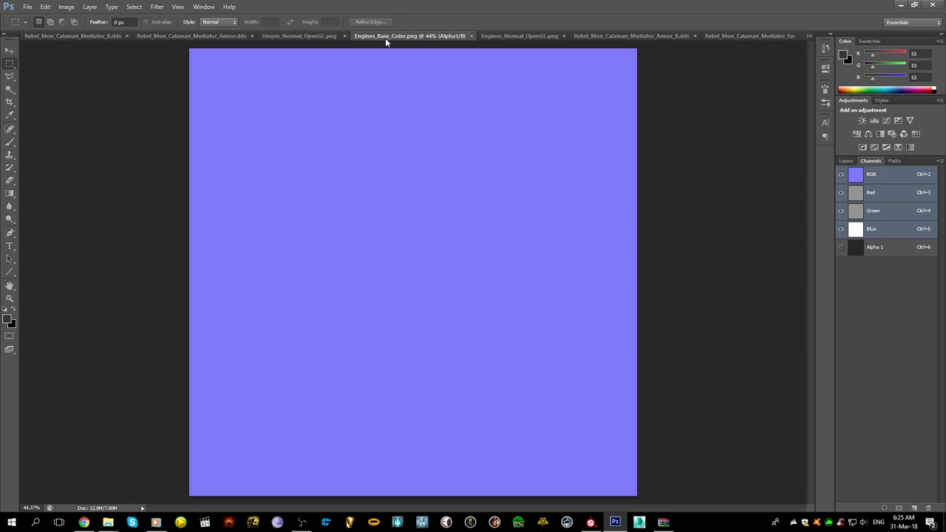
# - Duplicate the Background layer of Engines_Base_Color.png into Rebel_Mon_Calamari_Mediator_Engines.dds as Background copy
pyautogui.click(385, 37)
pyautogui.click(869, 176)
pyautogui.rightClick(456, 200)
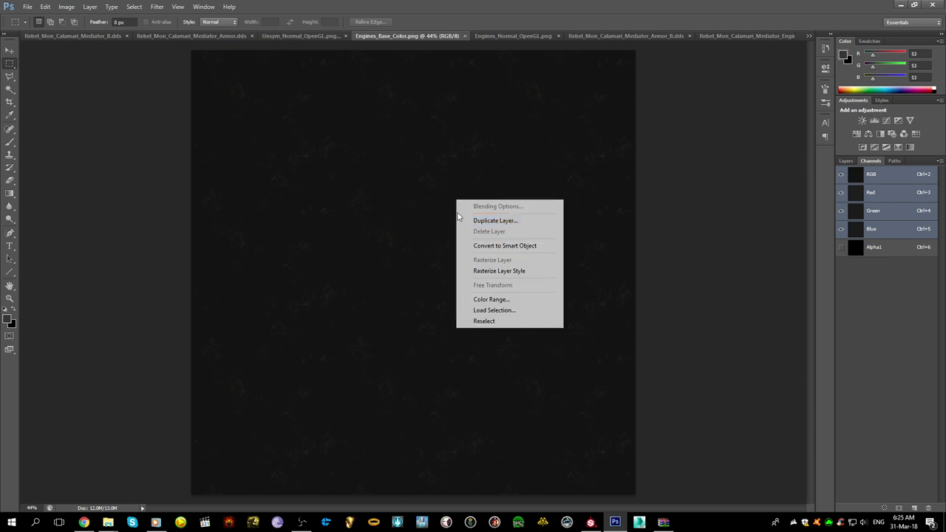
pyautogui.click(474, 223)
pyautogui.click(332, 283)
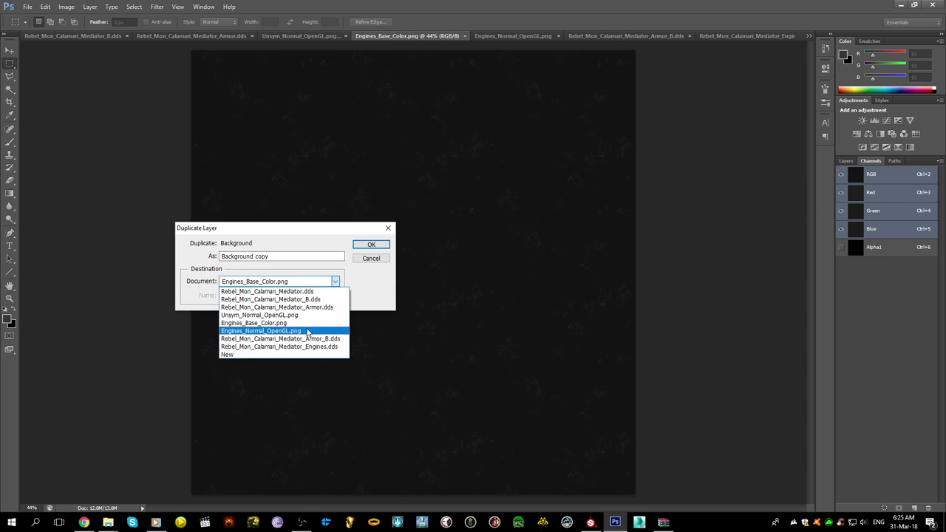
pyautogui.click(308, 348)
pyautogui.click(371, 244)
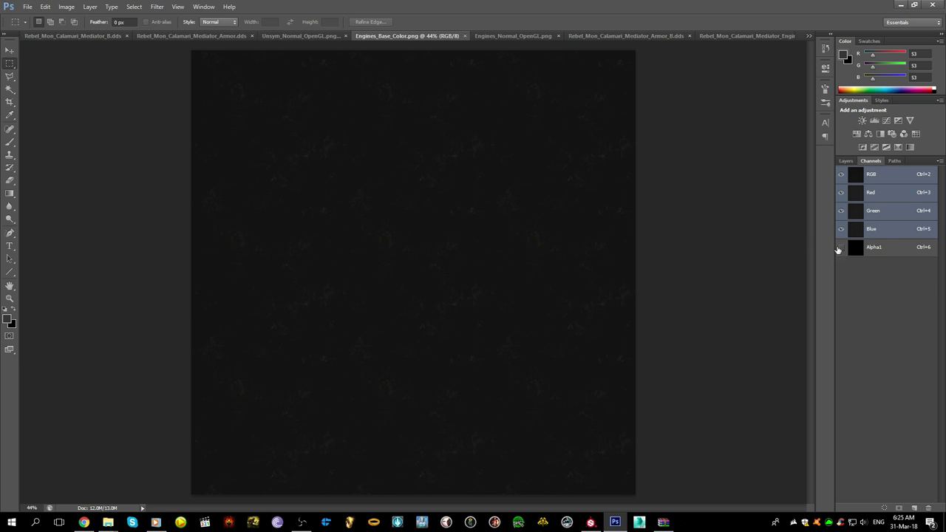
# - Duplicate the Alpha1 channel of Engines_Base_Color.png into Rebel_Mon_Calamari_Mediator_Engines.dds
pyautogui.click(868, 251)
pyautogui.rightClick(866, 254)
pyautogui.click(859, 263)
pyautogui.click(481, 195)
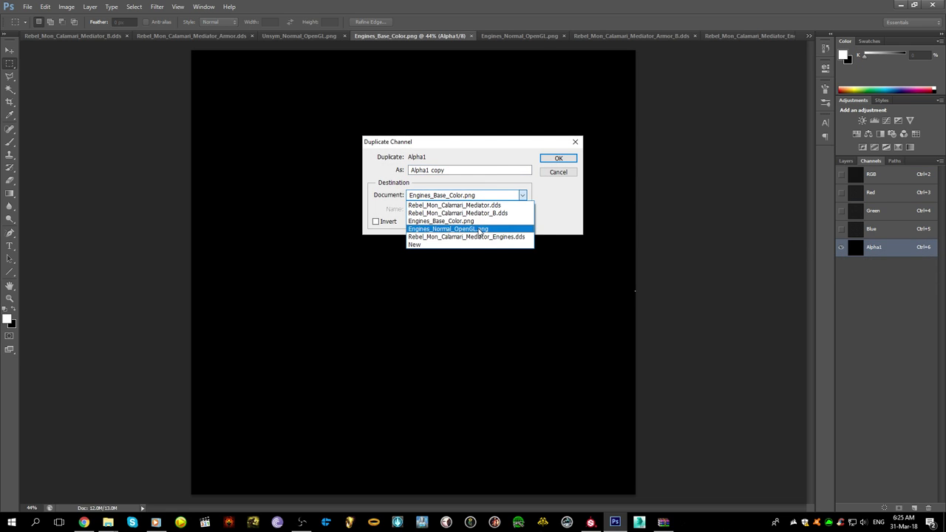
pyautogui.click(477, 236)
pyautogui.click(557, 158)
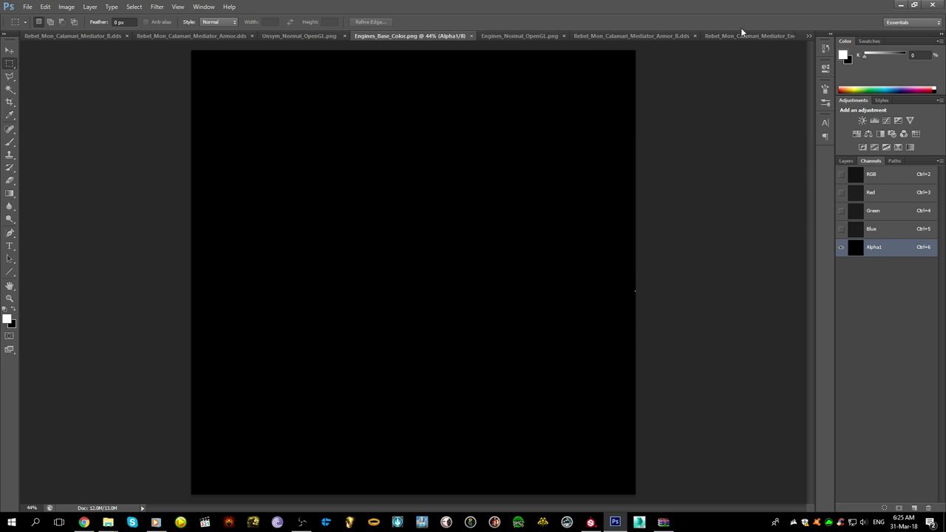
# - Check the layers and channels of Rebel_Mon_Calamari_Mediator_Engines.dds, save it as Color + Alpha with BC3 compression and no mip maps, and close it
pyautogui.click(809, 36)
pyautogui.click(773, 114)
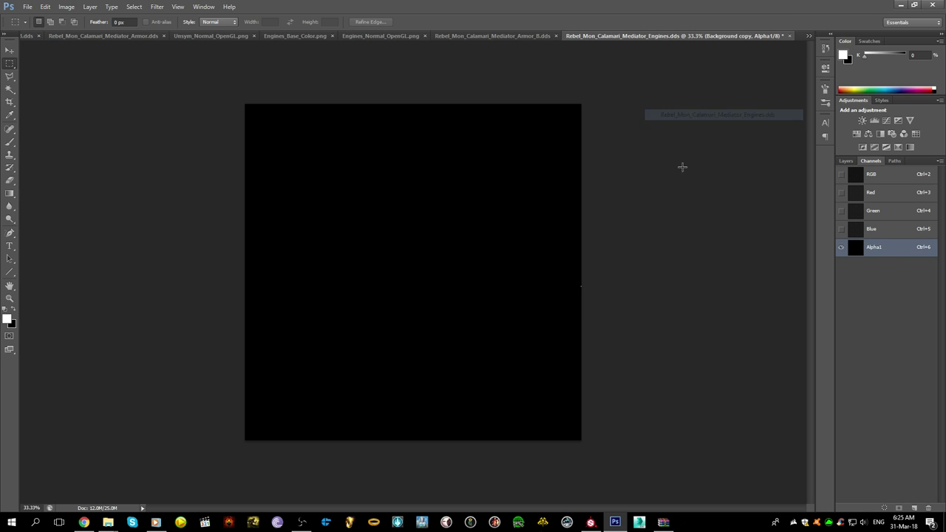
pyautogui.click(847, 161)
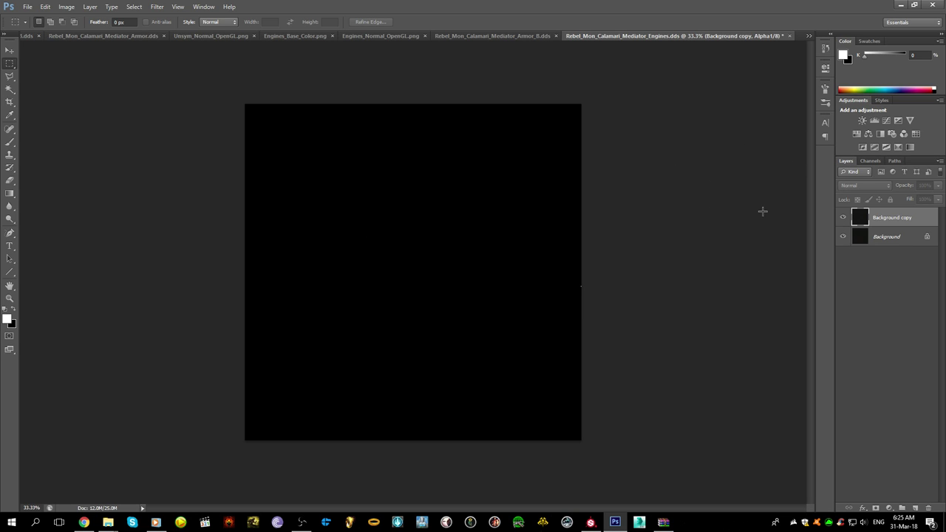
pyautogui.click(870, 160)
pyautogui.click(862, 176)
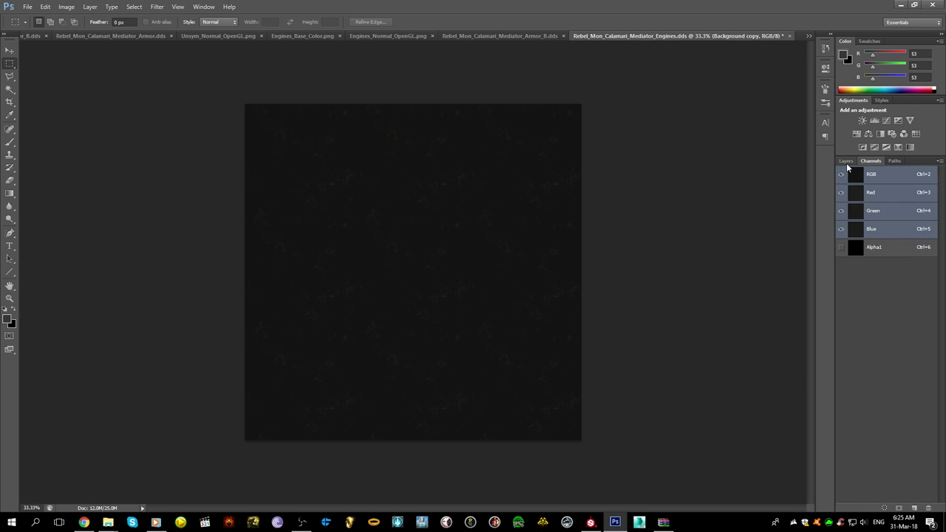
pyautogui.click(846, 161)
pyautogui.hotkey('ctrl', 's')
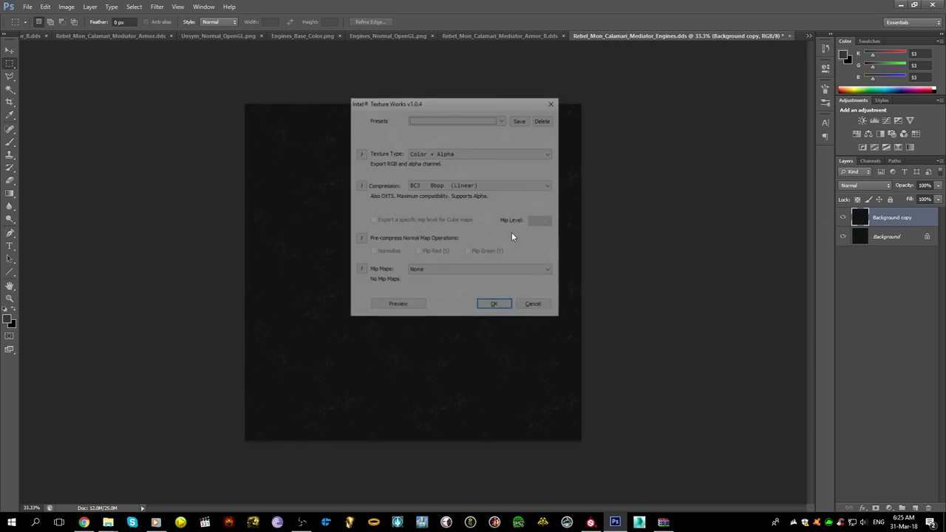
pyautogui.press('Return')
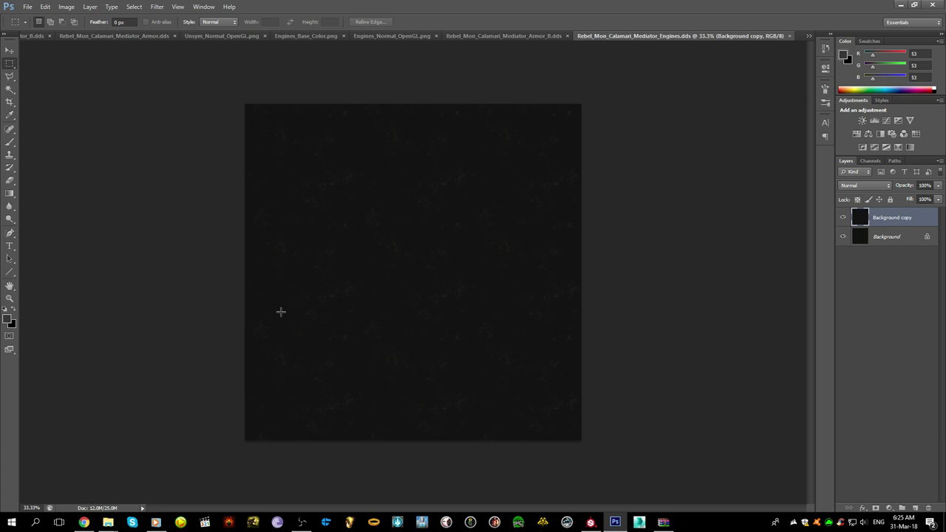
pyautogui.click(789, 35)
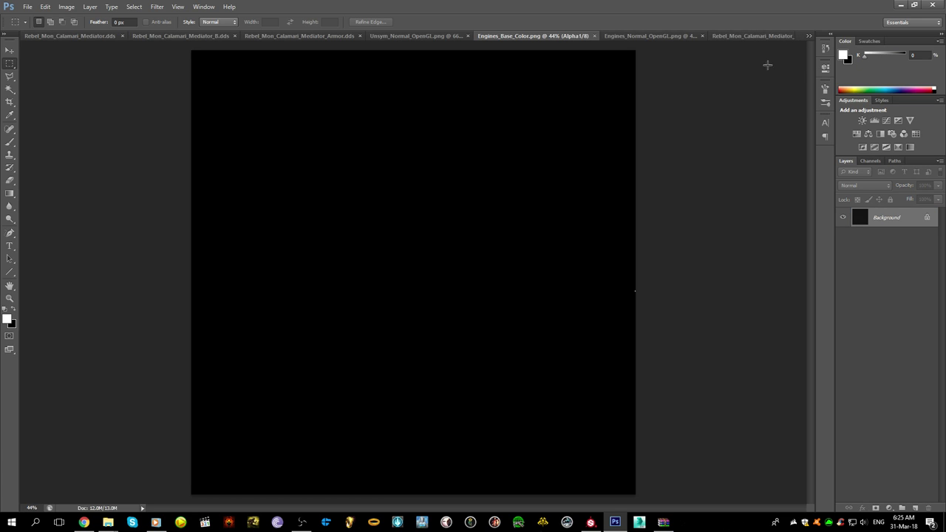
# - Duplicate the Alpha1 channel of Unsym_Normal_OpenGL.png into Rebel_Mon_Calamari_Mediator_Armor_B.dds
pyautogui.click(766, 38)
pyautogui.click(809, 35)
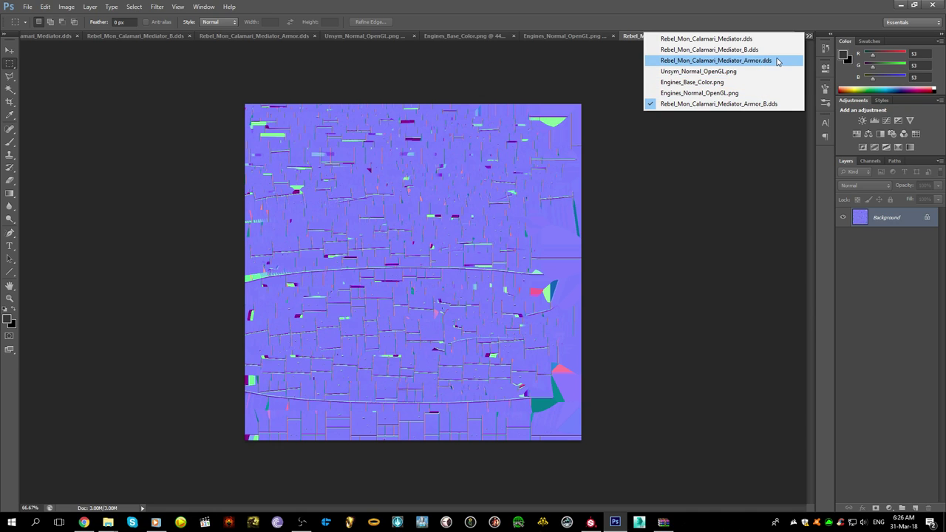
pyautogui.click(766, 71)
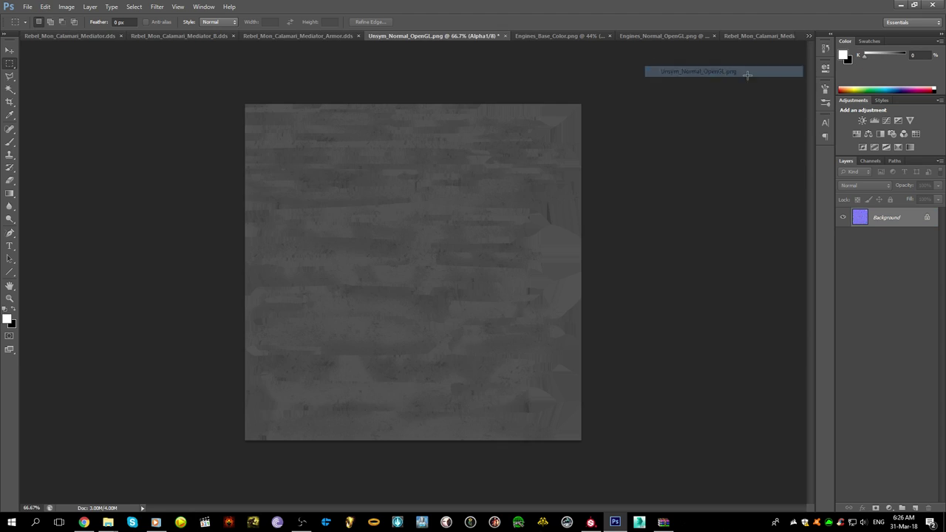
pyautogui.click(869, 160)
pyautogui.rightClick(878, 256)
pyautogui.rightClick(867, 249)
pyautogui.click(865, 256)
pyautogui.click(475, 195)
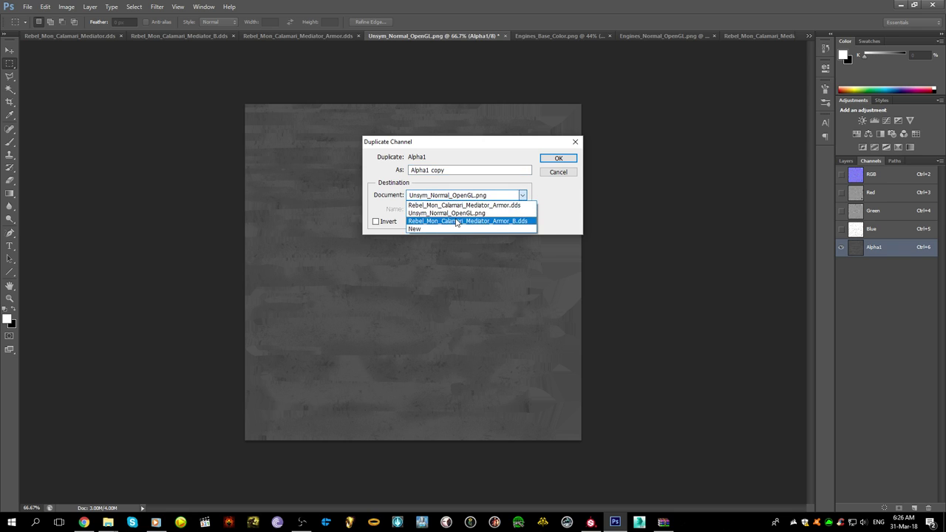
pyautogui.click(458, 220)
pyautogui.click(559, 159)
# - Duplicate the Background layer of Unsym_Normal_OpenGL.png into Rebel_Mon_Calamari_Mediator_Armor_B.dds as Background copy
pyautogui.click(864, 177)
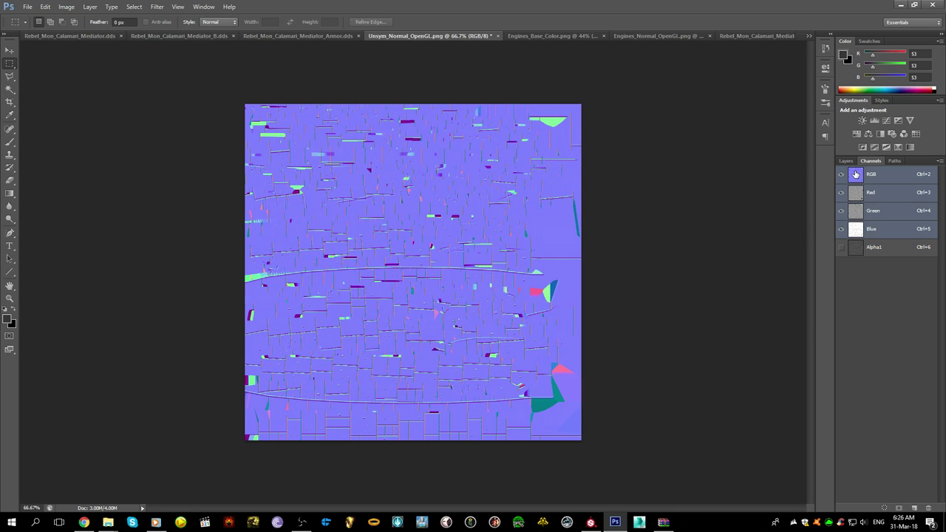
pyautogui.click(846, 160)
pyautogui.rightClick(454, 209)
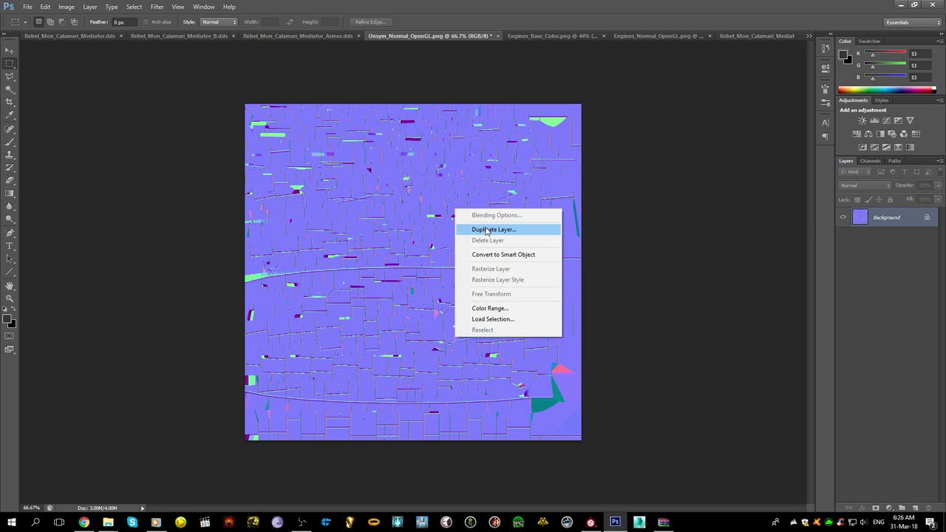
pyautogui.click(496, 228)
pyautogui.click(334, 282)
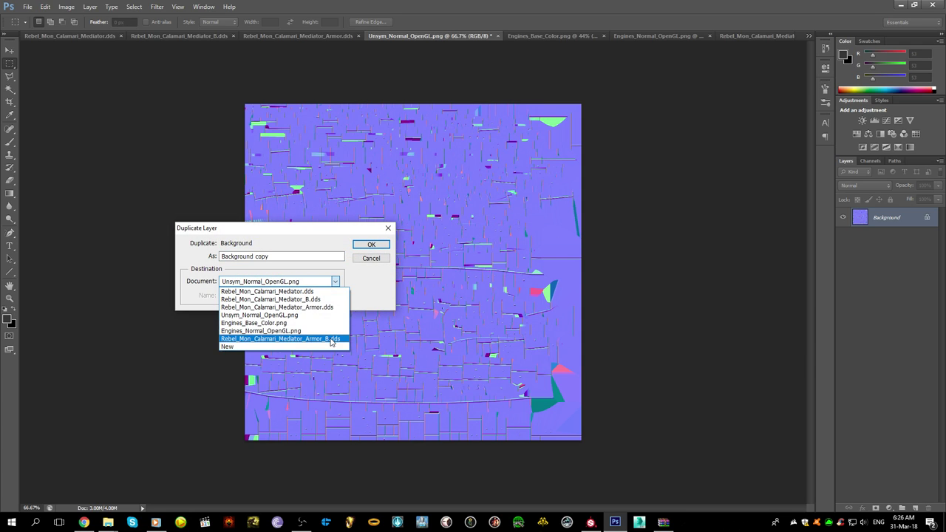
pyautogui.click(329, 338)
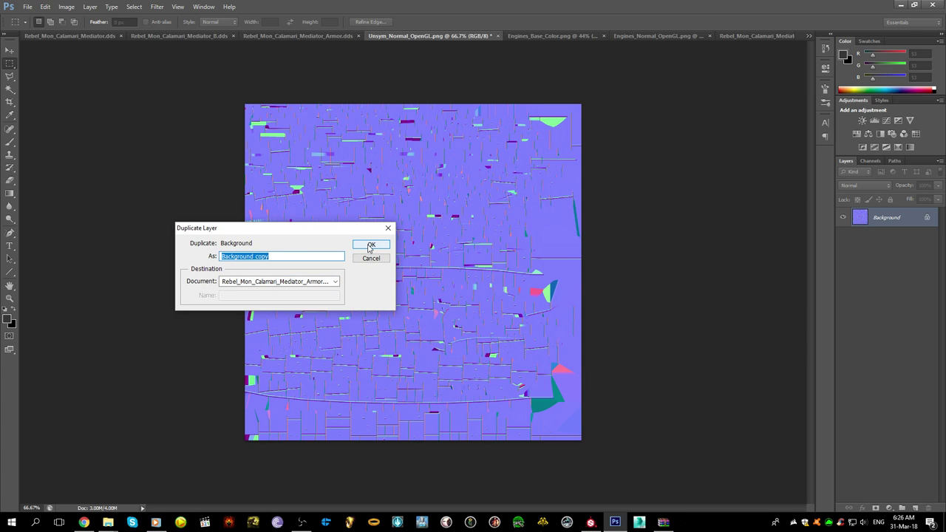
pyautogui.click(370, 246)
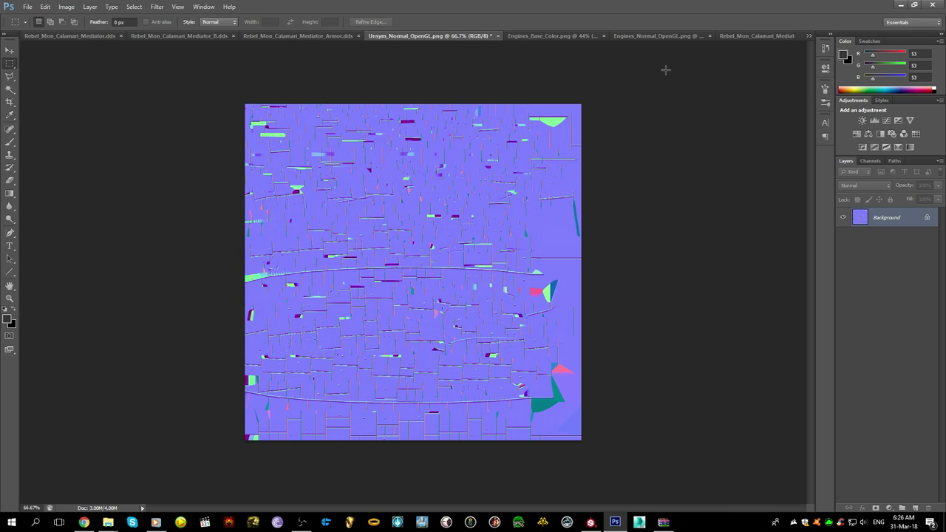
# - Check the layers and channels of Rebel_Mon_Calamari_Mediator_Armor_B.dds, save it as Color + Alpha with BC3 compression and no mip maps, and close it
pyautogui.click(747, 35)
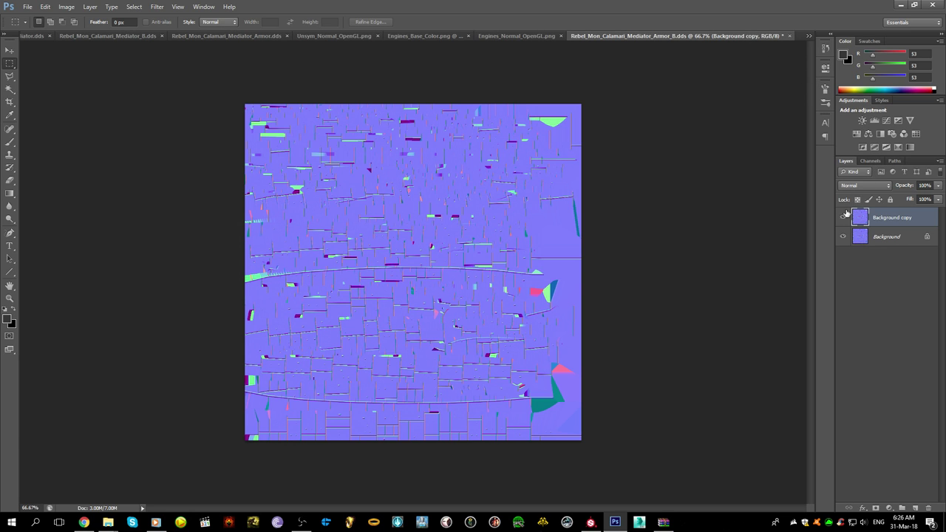
pyautogui.keyDown('alt'); pyautogui.scroll(8, 771, 202); pyautogui.keyUp('alt')
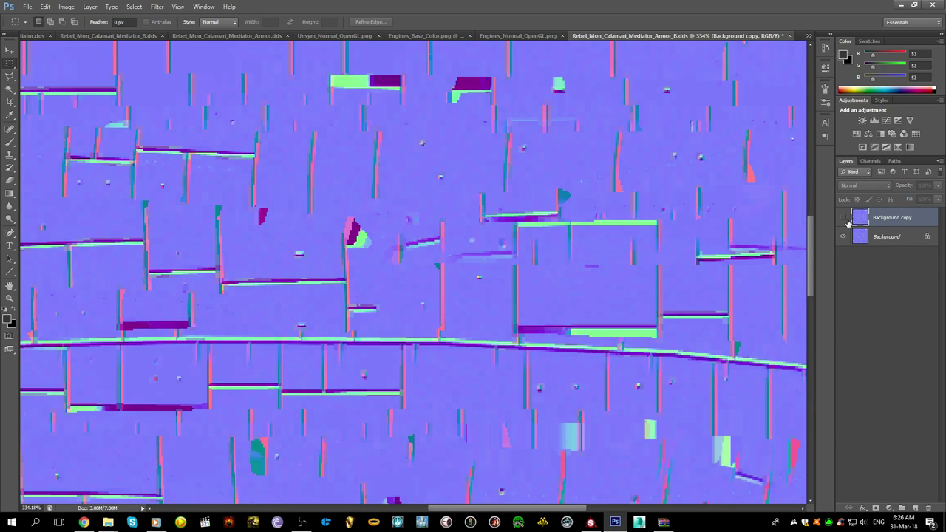
pyautogui.click(869, 160)
pyautogui.hotkey('ctrl', 's')
pyautogui.click(494, 305)
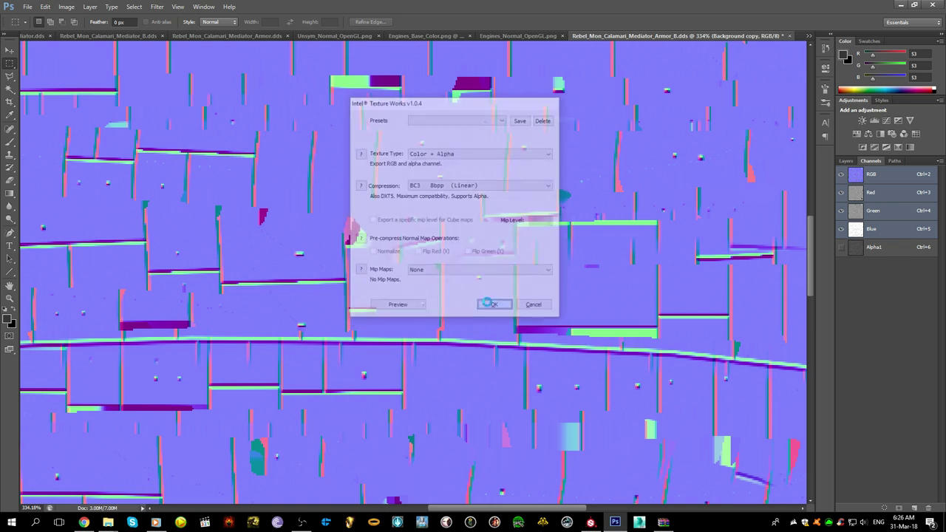
pyautogui.click(790, 36)
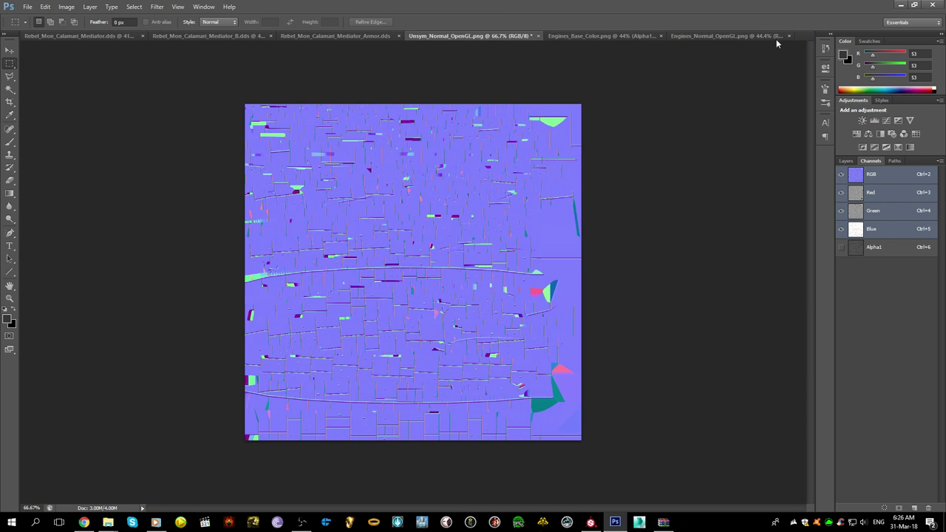
# - View the Alpha 1 channel of Engines_Normal_OpenGL.png and open Rebel_Mon_Calamari_Mediator_Engines_B.dds with transparency loaded as an alpha channel
pyautogui.click(743, 37)
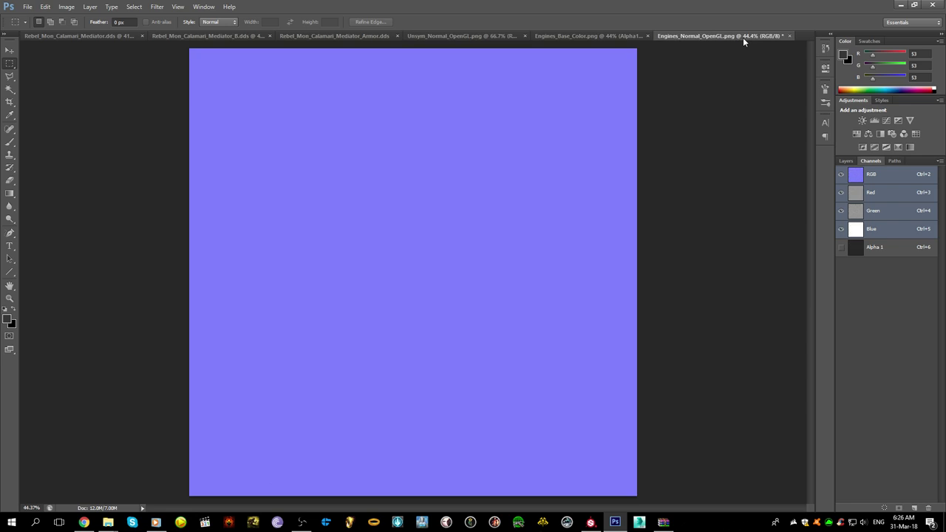
pyautogui.click(863, 249)
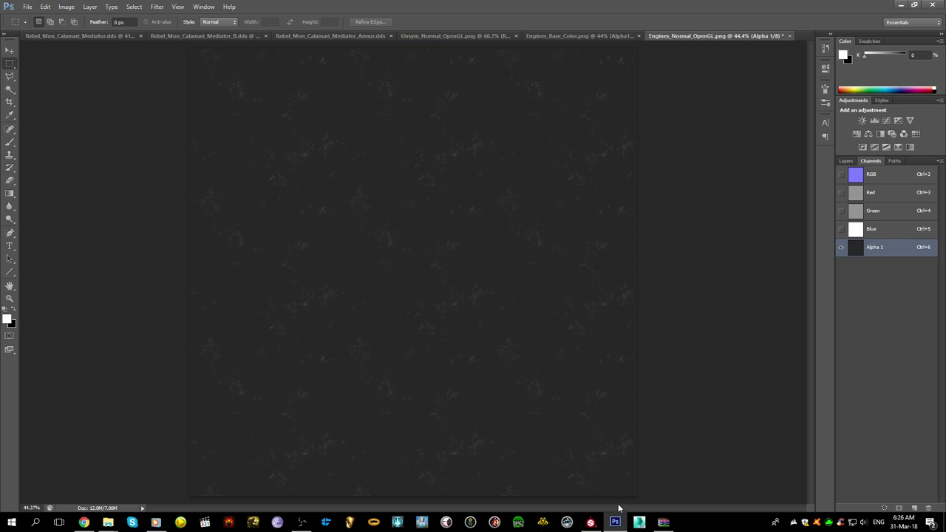
pyautogui.click(591, 522)
pyautogui.moveTo(109, 519)
pyautogui.moveTo(81, 474)
pyautogui.moveTo(148, 476)
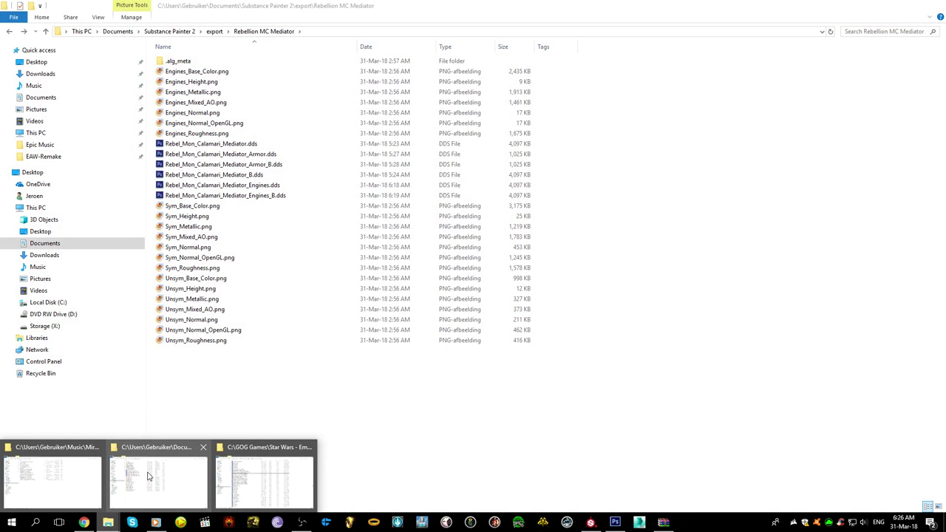
pyautogui.click(198, 478)
pyautogui.doubleClick(244, 195)
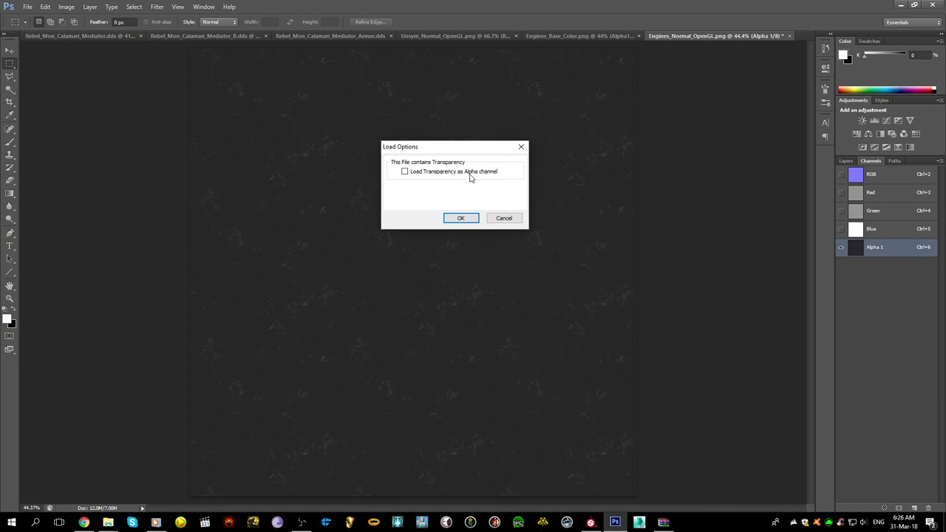
pyautogui.press('Return')
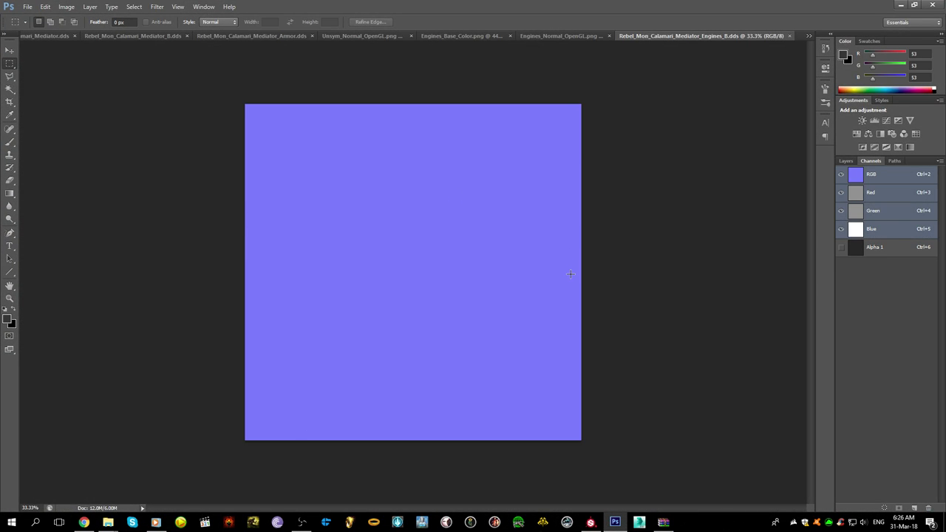
# - Compare the alpha and RGB channels of Rebel_Mon_Calamari_Mediator_Engines_B.dds, close it, and return to the texture export folder
pyautogui.hotkey('ctrl', '6')
pyautogui.keyDown('alt'); pyautogui.scroll(3, 442, 218); pyautogui.keyUp('alt')
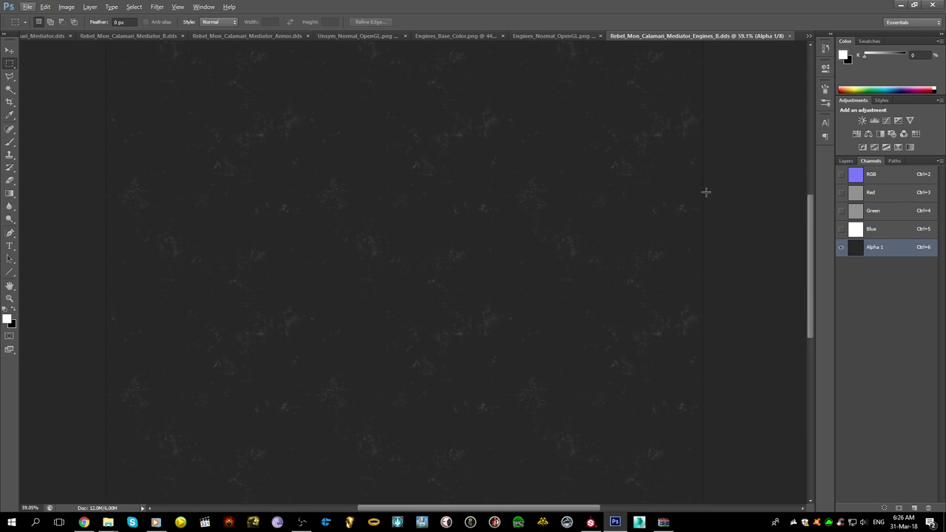
pyautogui.click(869, 176)
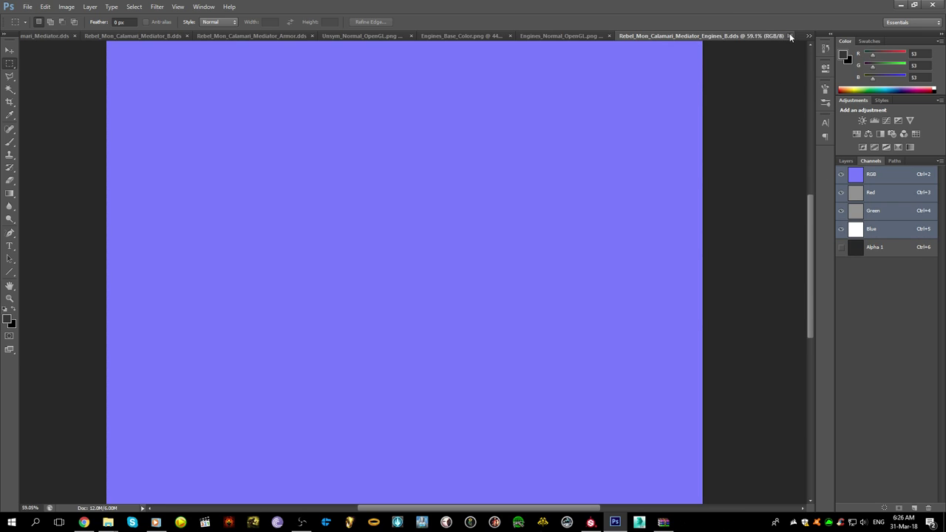
pyautogui.hotkey('ctrl', '6')
pyautogui.hotkey('alt', 'Tab')
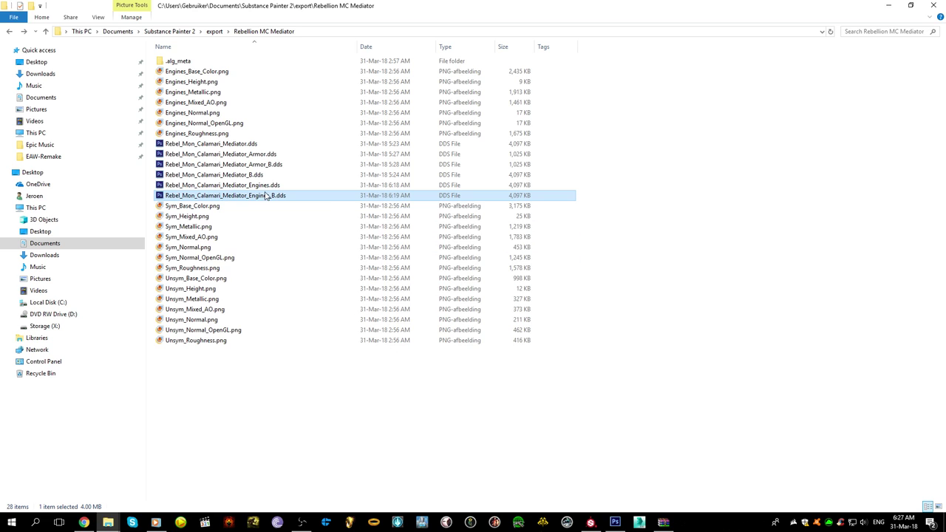
# - Open Rebel_Mon_Calamari_Mediator_Engines.dds with transparency loaded as an alpha channel, check its channels, and close it
pyautogui.doubleClick(264, 185)
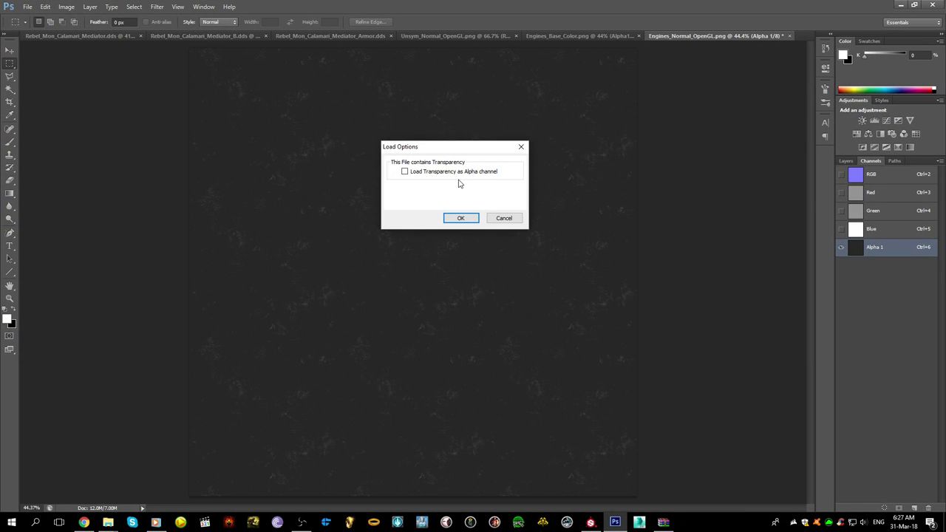
pyautogui.click(460, 218)
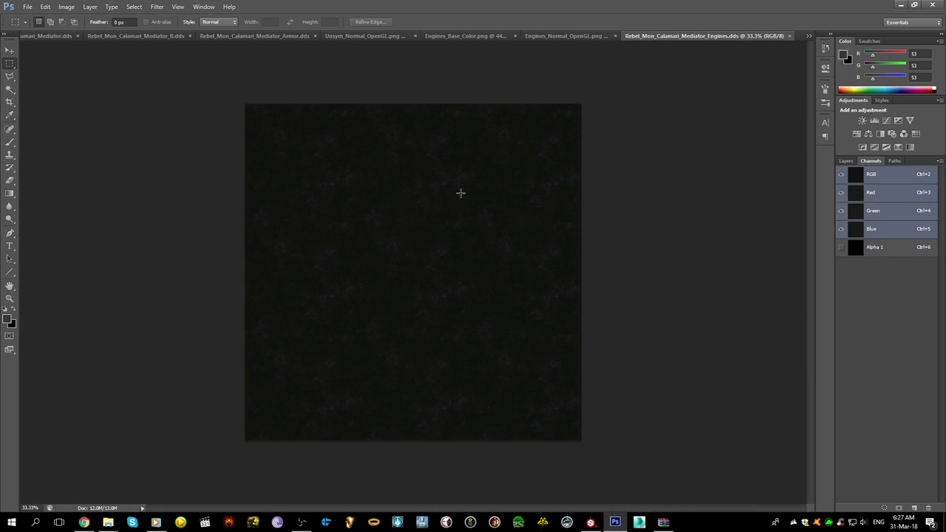
pyautogui.click(789, 36)
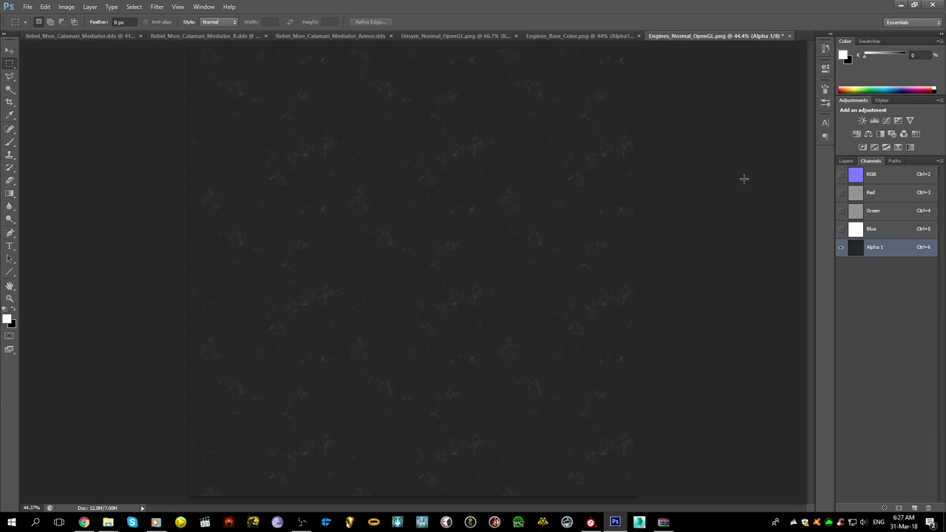
# - View Rebel_Mon_Calamari_Mediator_B.dds and open Rebel_Mon_Calamari_Mediator_Armor_B.dds with transparency loaded as an alpha channel to check them
pyautogui.click(639, 522)
pyautogui.doubleClick(339, 179)
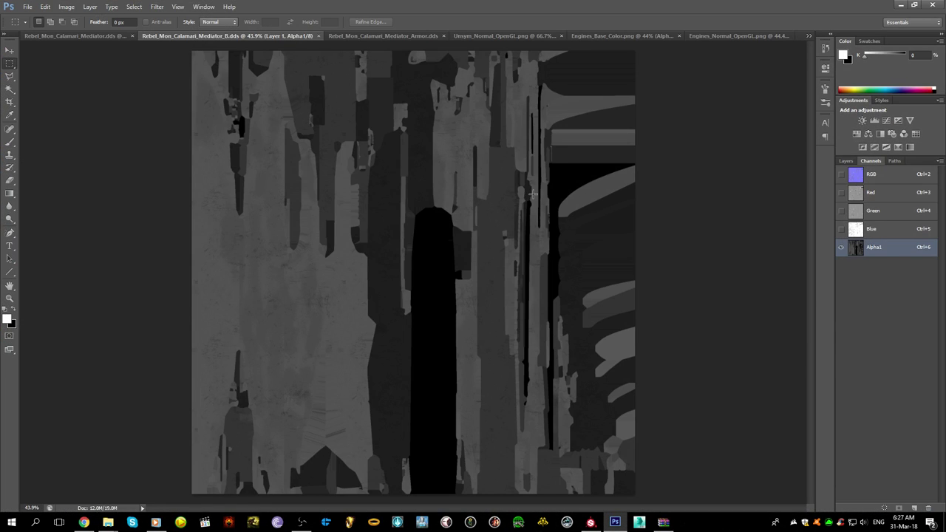
pyautogui.click(639, 521)
pyautogui.doubleClick(387, 168)
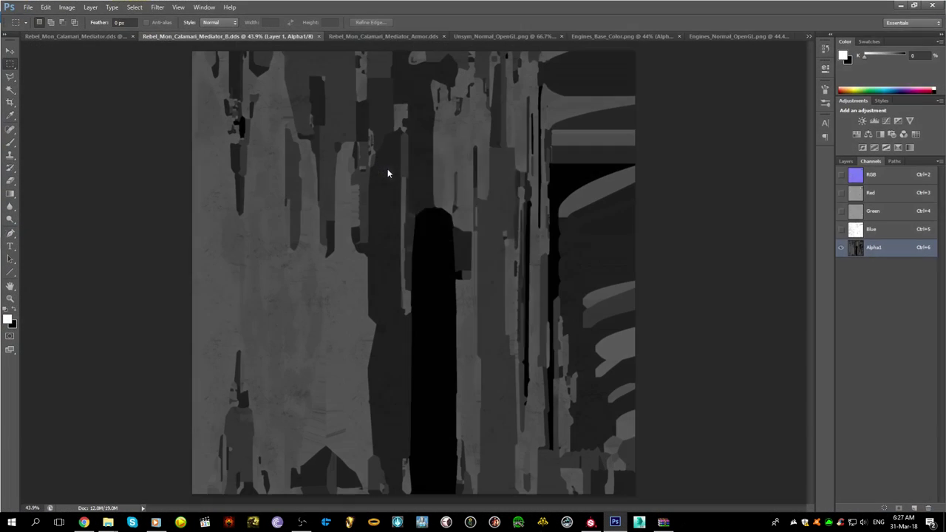
pyautogui.press('Return')
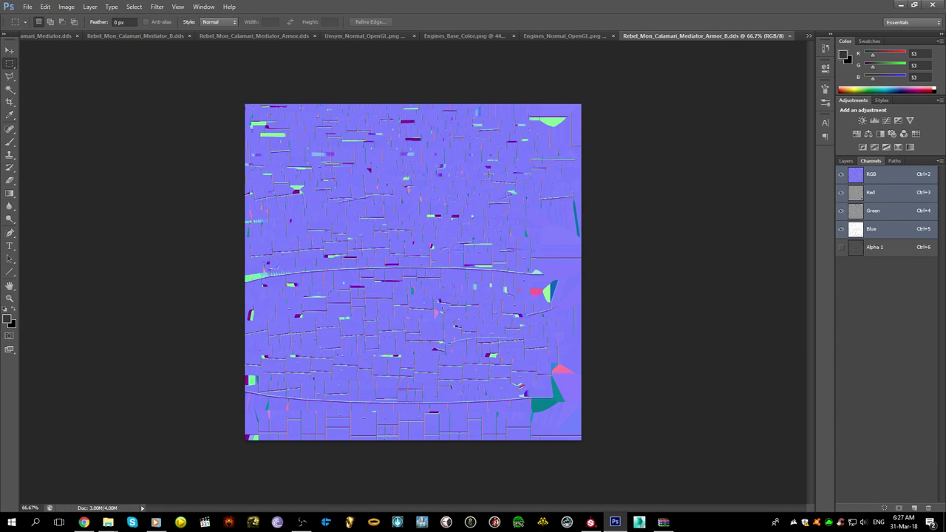
# - Quit Photoshop without saving the changes to the open texture documents
pyautogui.click(934, 3)
pyautogui.click(486, 196)
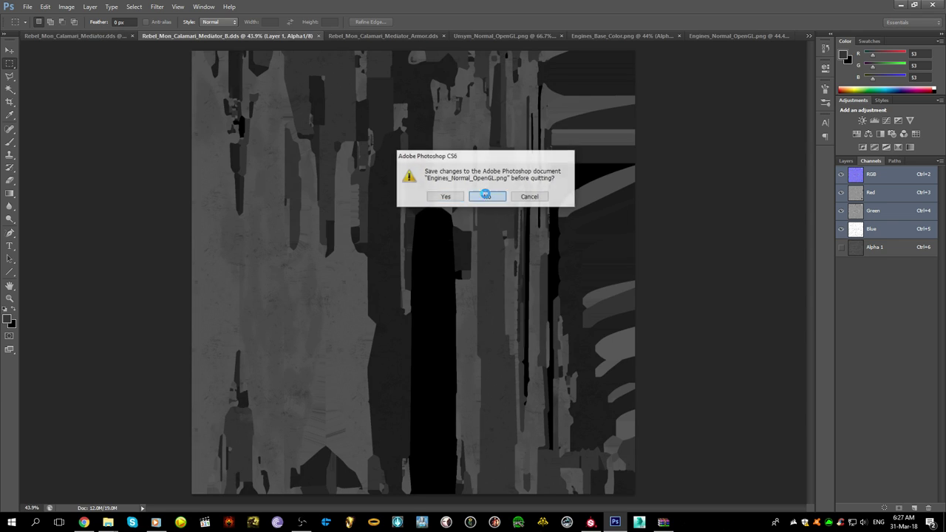
pyautogui.click(485, 196)
pyautogui.click(641, 181)
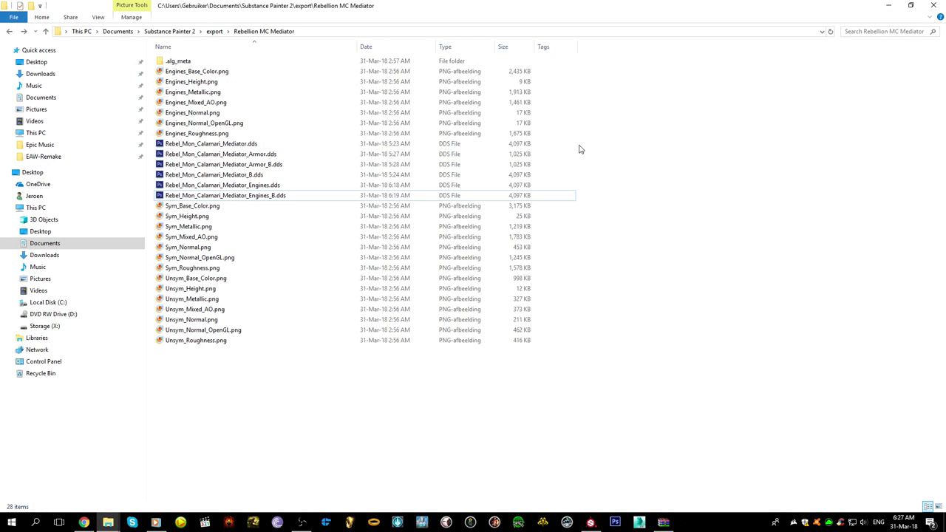
# - Reopen all six Rebel_Mon_Calamari_Mediator DDS files with transparency loaded as alpha channels, check them, and return to the export folder
pyautogui.click(570, 147)
pyautogui.moveTo(580, 144); pyautogui.dragTo(550, 203)
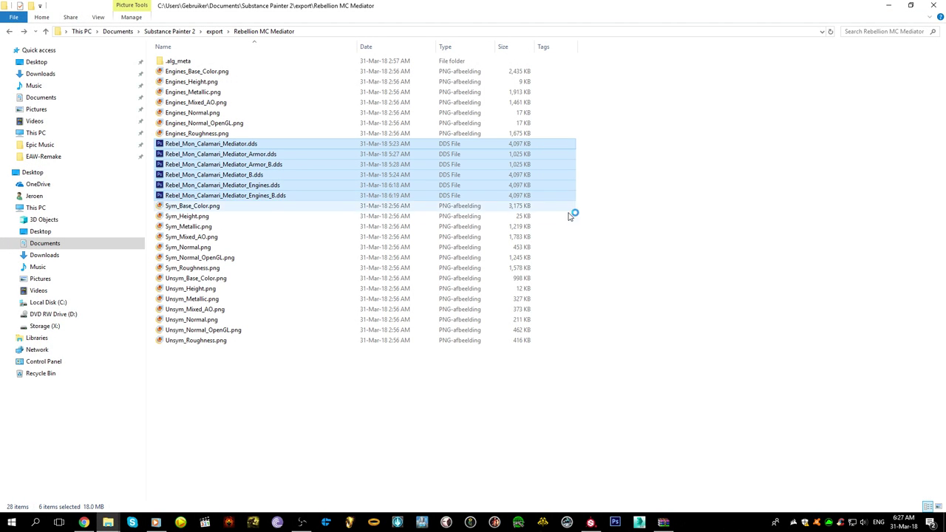
pyautogui.press('Return')
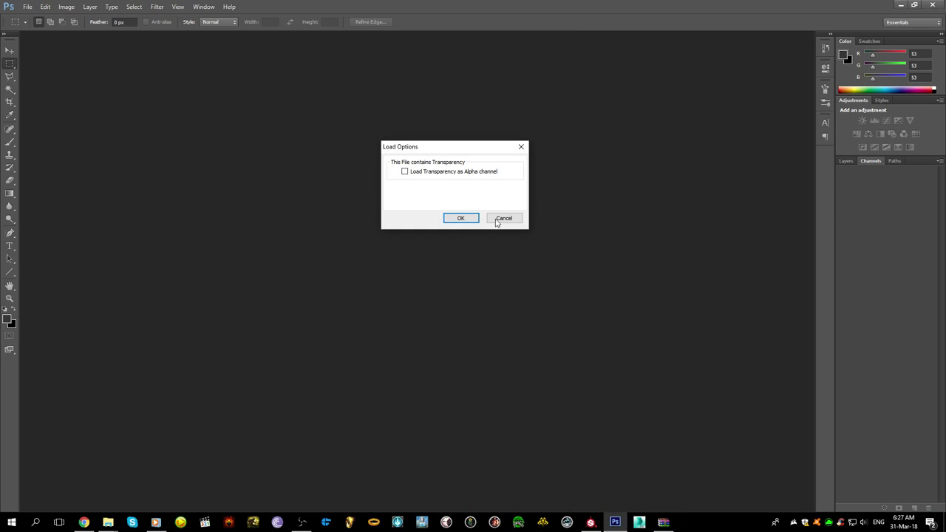
pyautogui.press('Return')
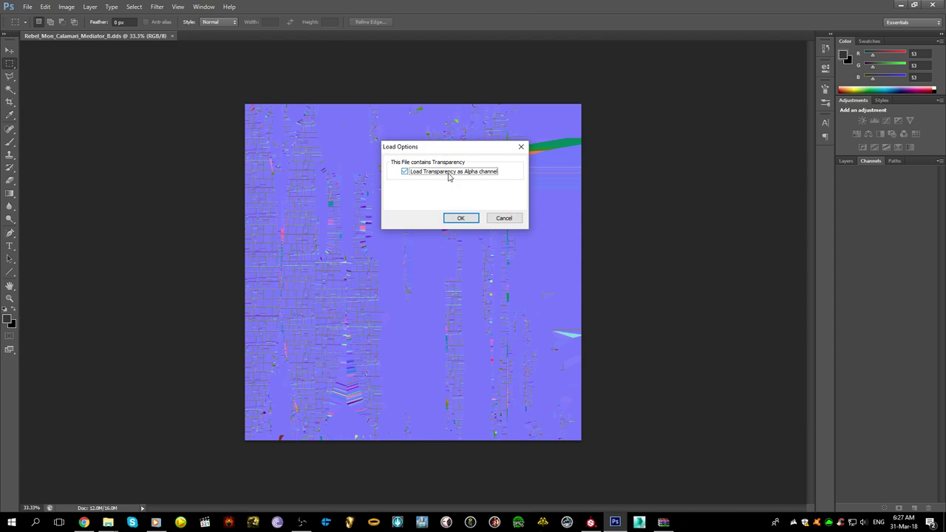
pyautogui.press('Return')
pyautogui.press('Return')
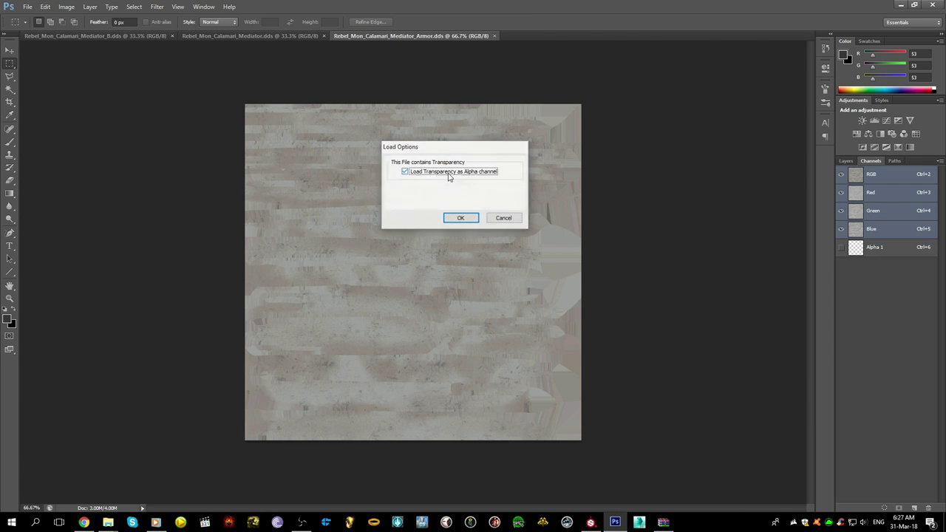
pyautogui.press('Return')
pyautogui.press('Return')
pyautogui.press('Return')
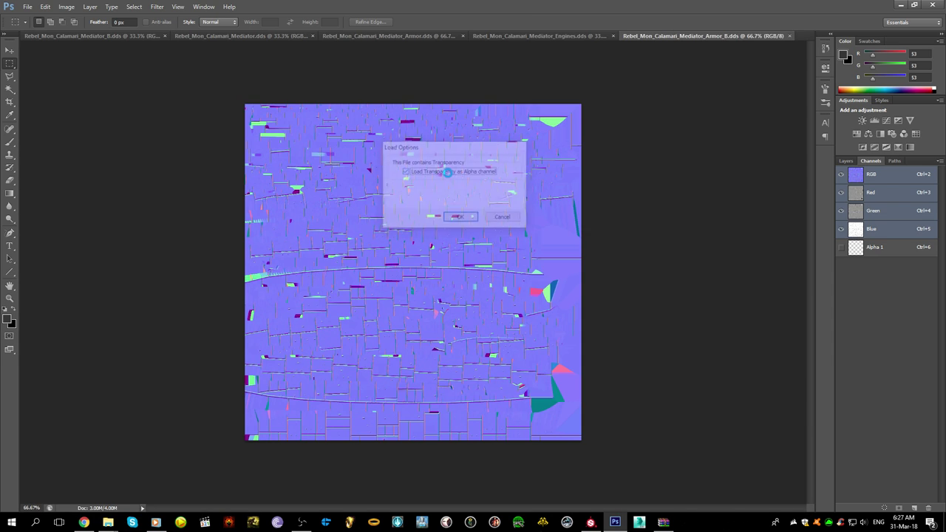
pyautogui.hotkey('alt', 'Tab')
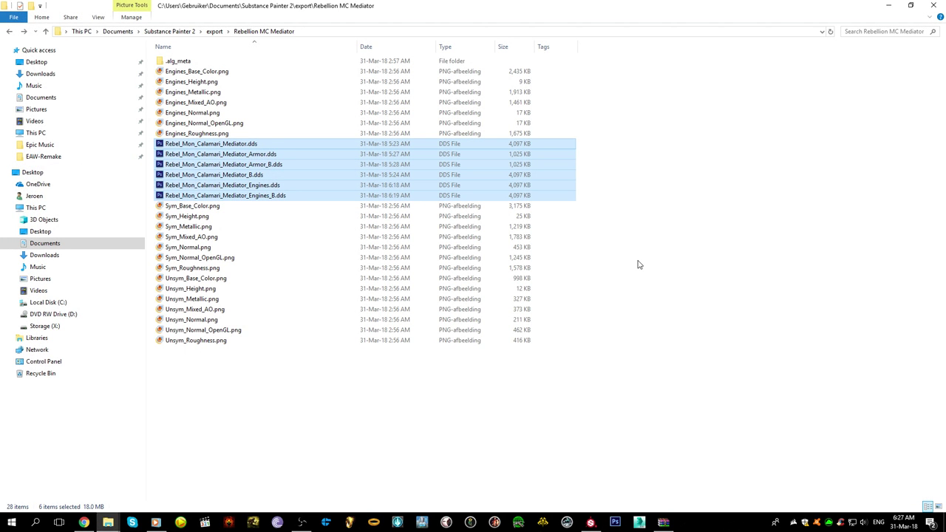
pyautogui.click(638, 238)
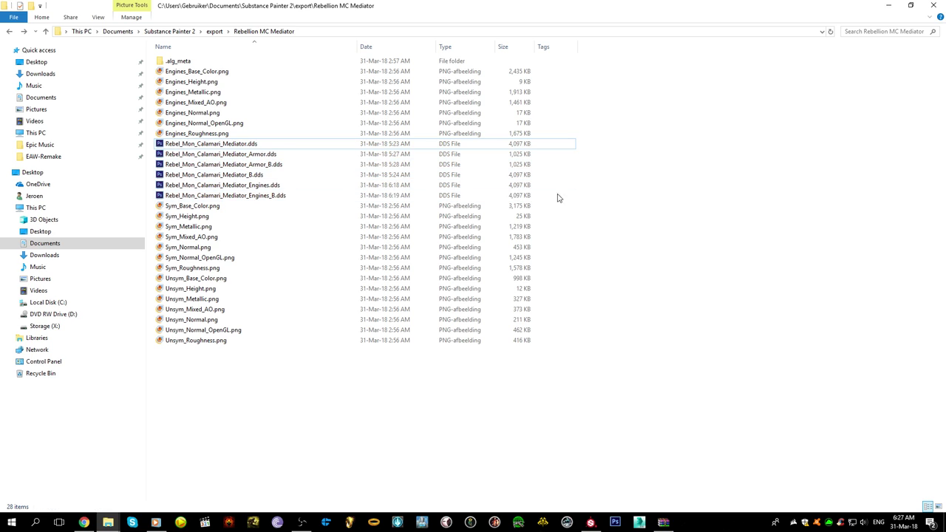
# - Switch to Substance Painter and examine the textured Mediator ship from above, below, the side and up close
pyautogui.click(591, 523)
pyautogui.scroll(-5, 493, 305)
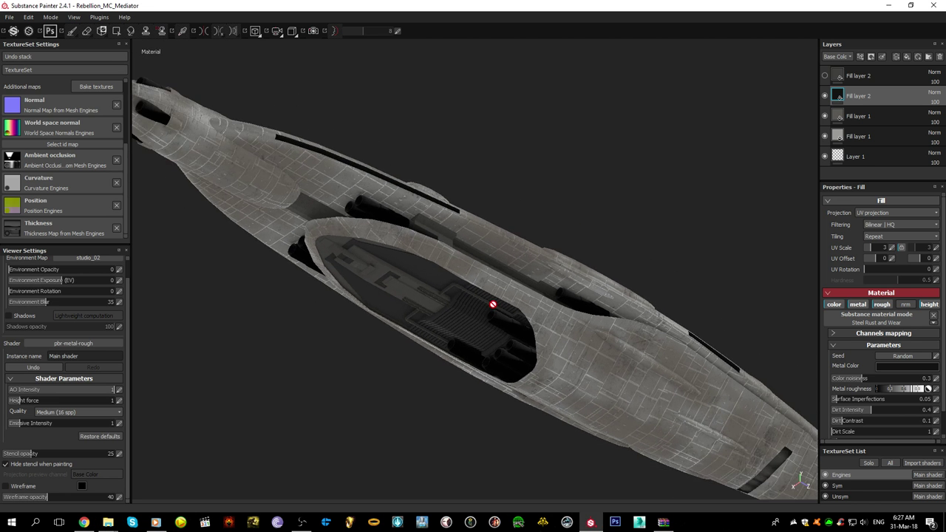
pyautogui.keyDown('alt'); pyautogui.moveTo(539, 337); pyautogui.dragTo(207, 409); pyautogui.keyUp('alt')
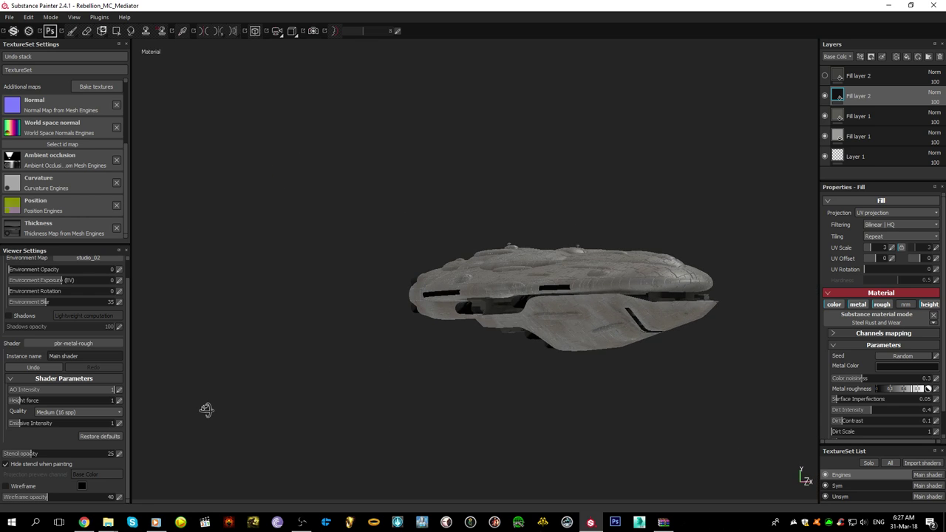
pyautogui.keyDown('alt'); pyautogui.moveTo(481, 327); pyautogui.dragTo(555, 402); pyautogui.keyUp('alt')
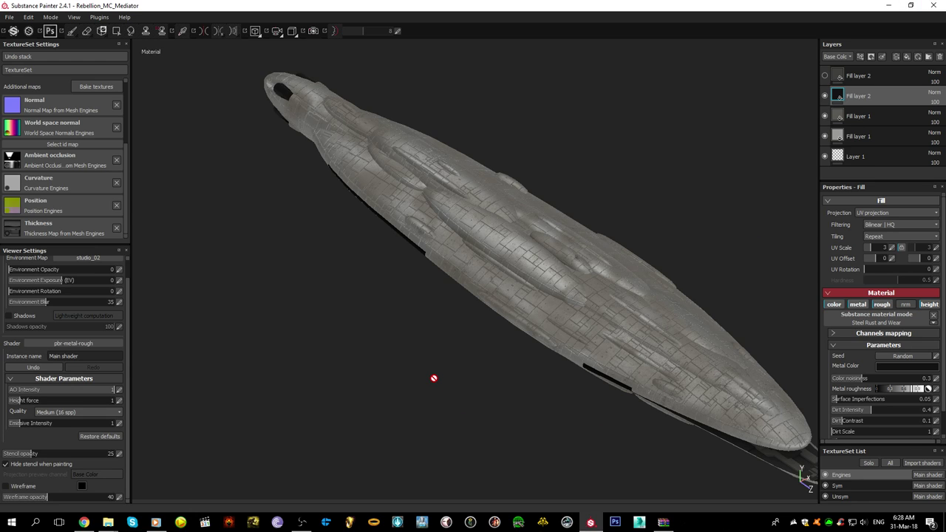
pyautogui.keyDown('alt'); pyautogui.moveTo(505, 137); pyautogui.dragTo(316, 243); pyautogui.keyUp('alt')
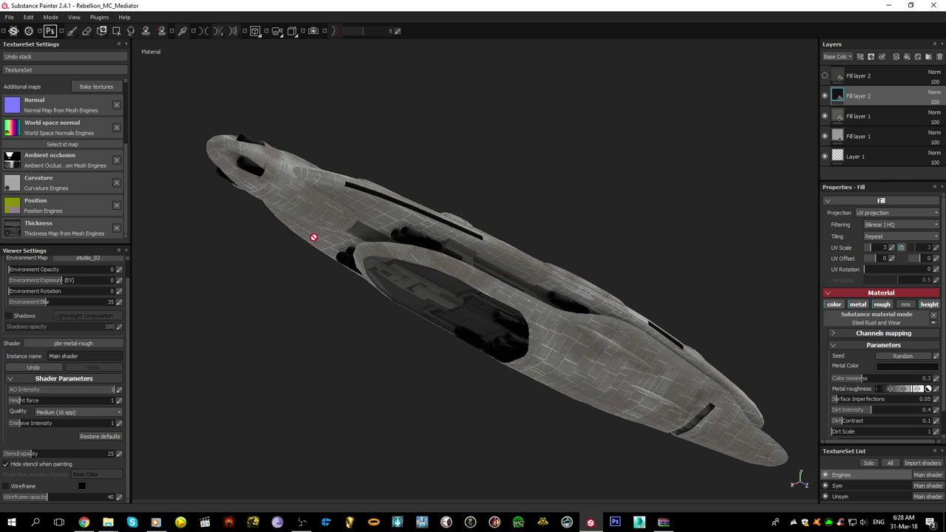
pyautogui.scroll(-2, 295, 192)
pyautogui.scroll(9, 238, 145)
pyautogui.moveTo(318, 141)
pyautogui.keyDown('alt'); pyautogui.mouseDown()
pyautogui.moveTo(339, 280)
pyautogui.moveTo(215, 321)
pyautogui.moveTo(399, 291)
pyautogui.moveTo(389, 228)
pyautogui.moveTo(717, 142)
pyautogui.mouseUp(); pyautogui.keyUp('alt')
pyautogui.scroll(-8, 393, 277)
pyautogui.keyDown('alt'); pyautogui.moveTo(602, 226); pyautogui.dragTo(482, 211); pyautogui.keyUp('alt')
# - Save the Rebellion_MC_Mediator project, then close Substance Painter and the Zenith_Cruiser.zip archive
pyautogui.hotkey('ctrl', 's')
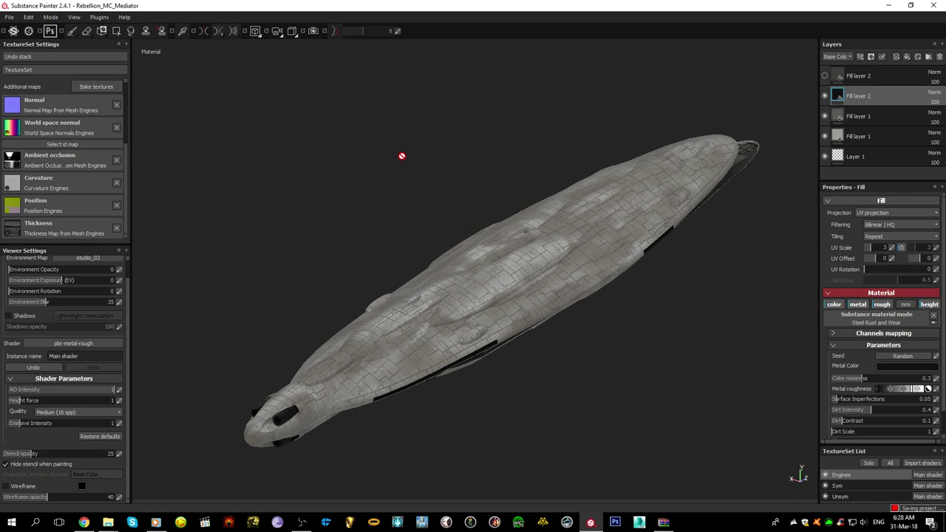
pyautogui.click(940, 6)
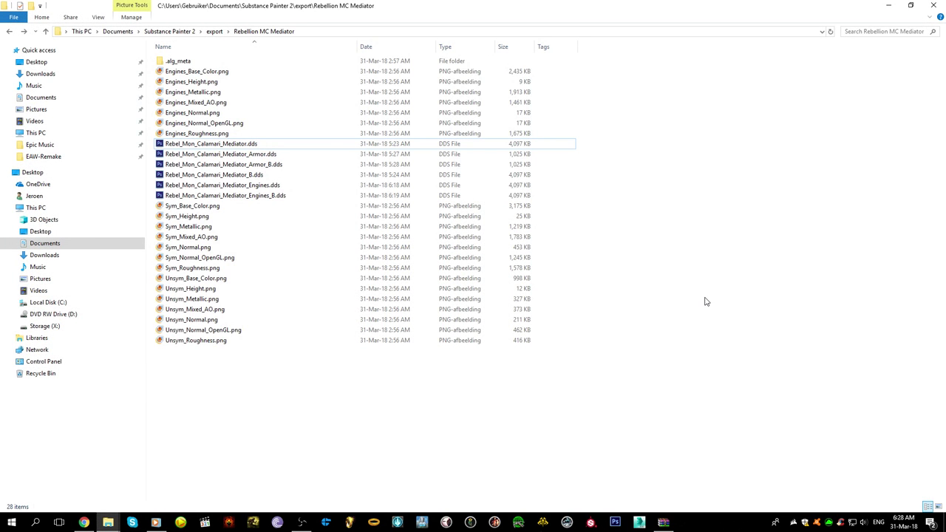
pyautogui.click(663, 522)
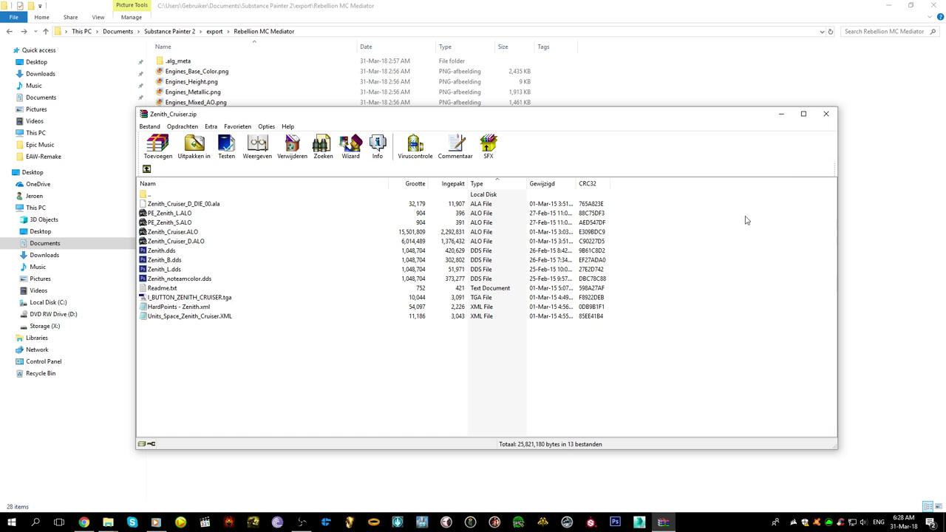
pyautogui.click(826, 114)
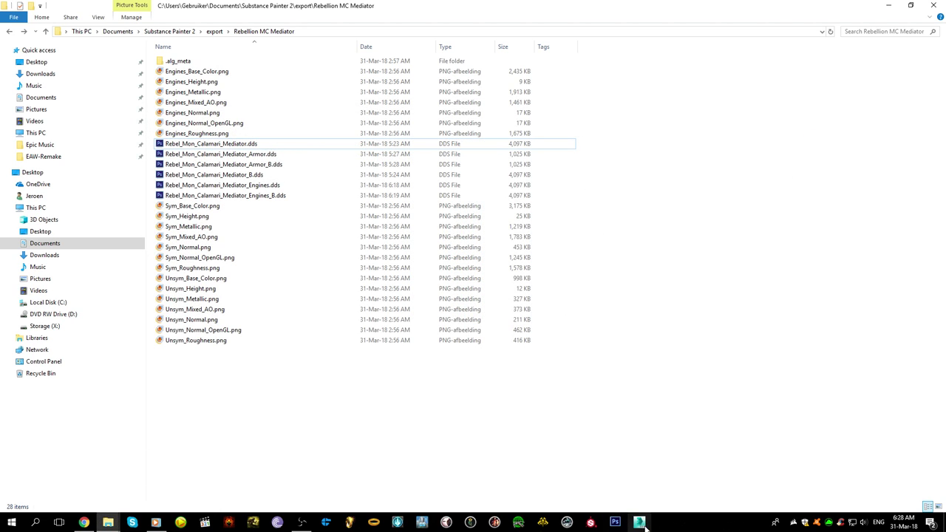
# - Select the six Rebel_Mon_Calamari_Mediator DDS textures in the Rebellion MC Mediator export folder
pyautogui.click(562, 143)
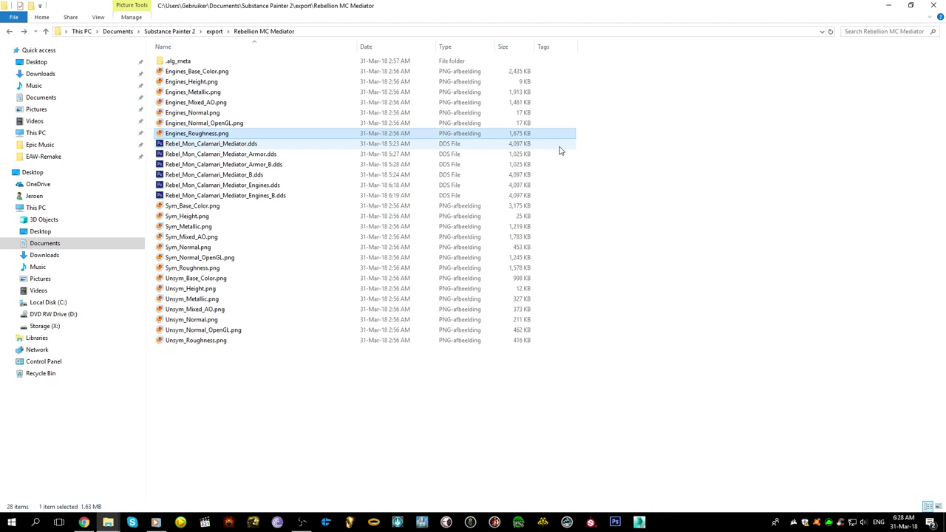
pyautogui.keyDown('shift'); pyautogui.click(510, 195); pyautogui.keyUp('shift')
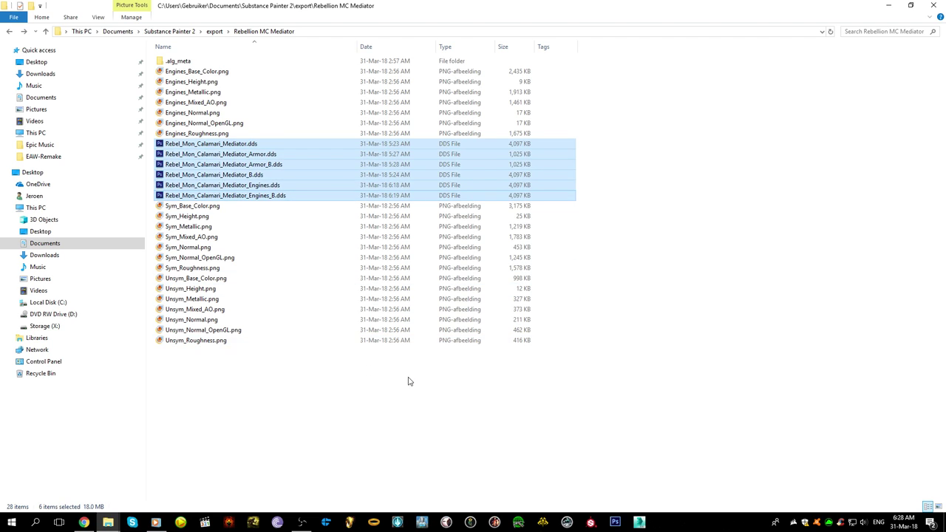
pyautogui.click(175, 412)
# - Switch to 3ds Max and open the recent scene Rebel_Mon_Calamari_Mediator_Simple.max
pyautogui.click(84, 522)
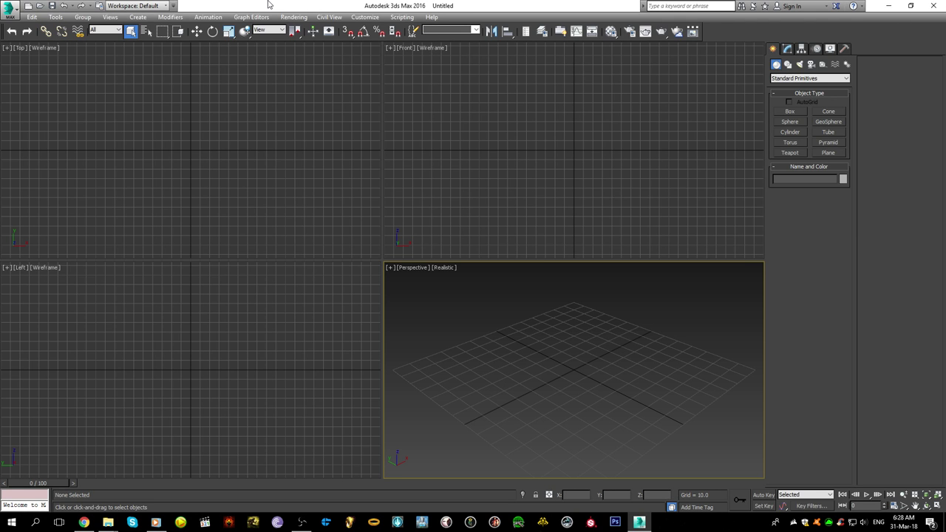
pyautogui.click(11, 9)
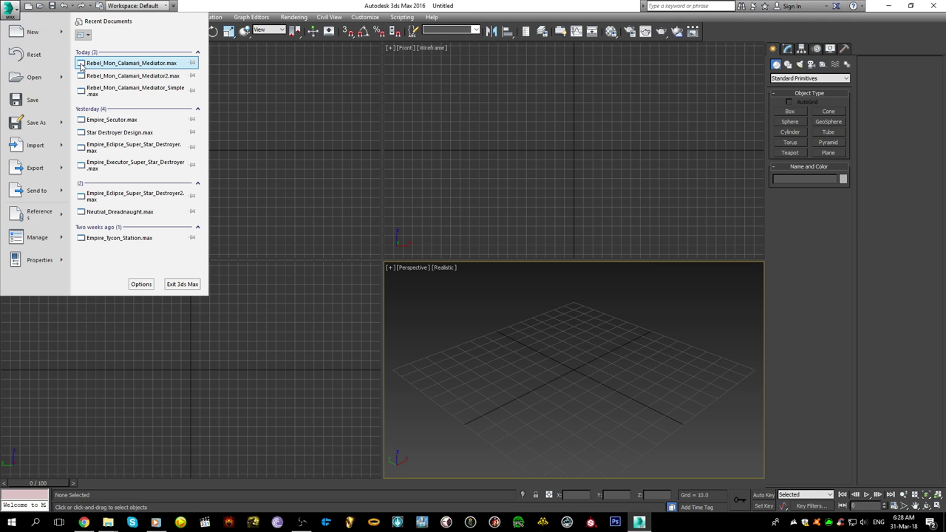
pyautogui.click(82, 63)
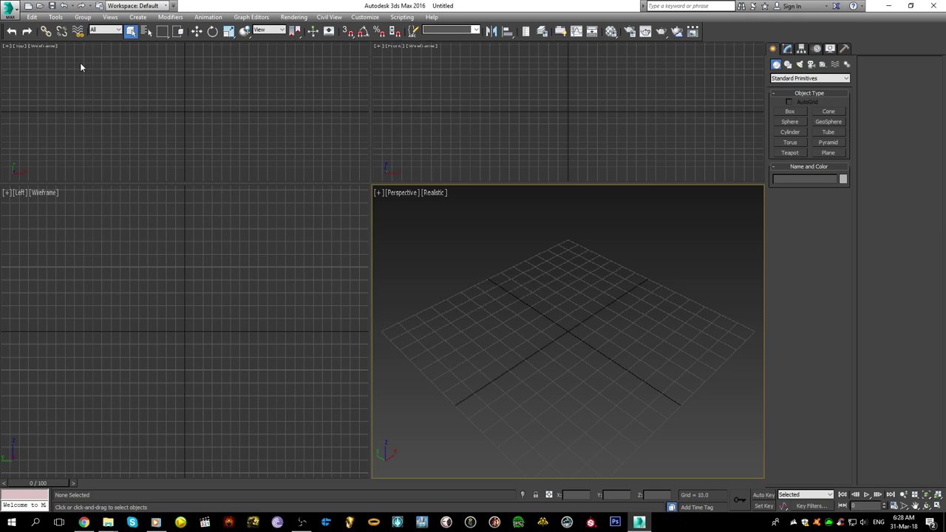
pyautogui.click(11, 9)
pyautogui.click(115, 89)
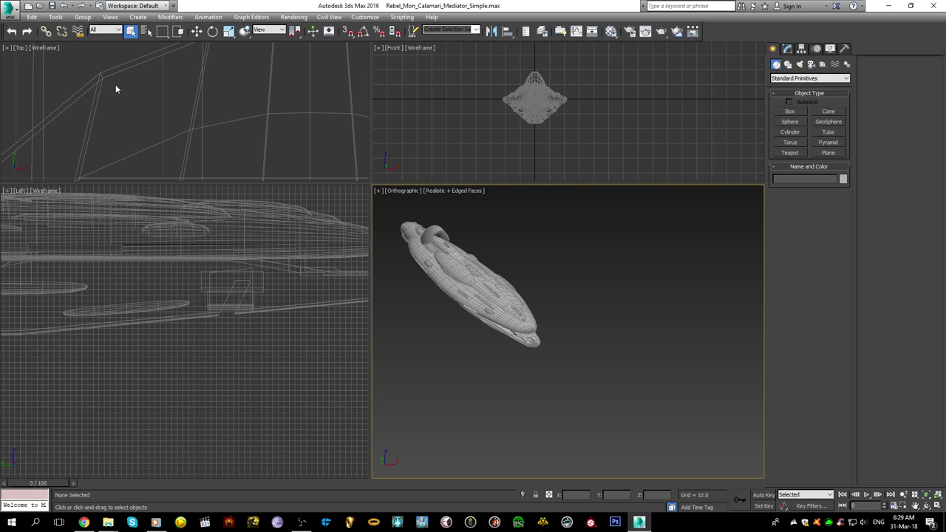
# - Examine the cruiser model from above, below and the side, including the ring section, hull underside and engine cylinders
pyautogui.scroll(10, 564, 323)
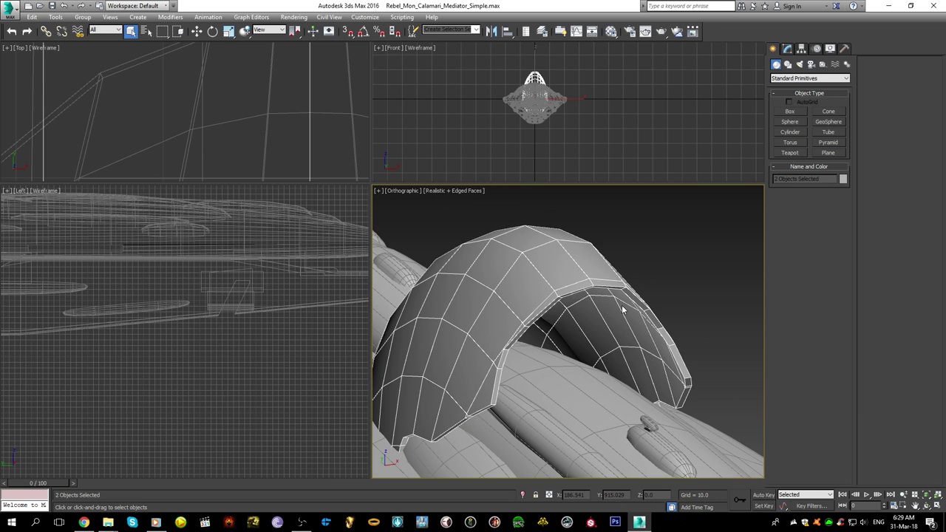
pyautogui.scroll(-10, 621, 304)
pyautogui.scroll(10, 595, 299)
pyautogui.keyDown('alt'); pyautogui.moveTo(595, 298); pyautogui.dragTo(617, 344, button='middle'); pyautogui.keyUp('alt')
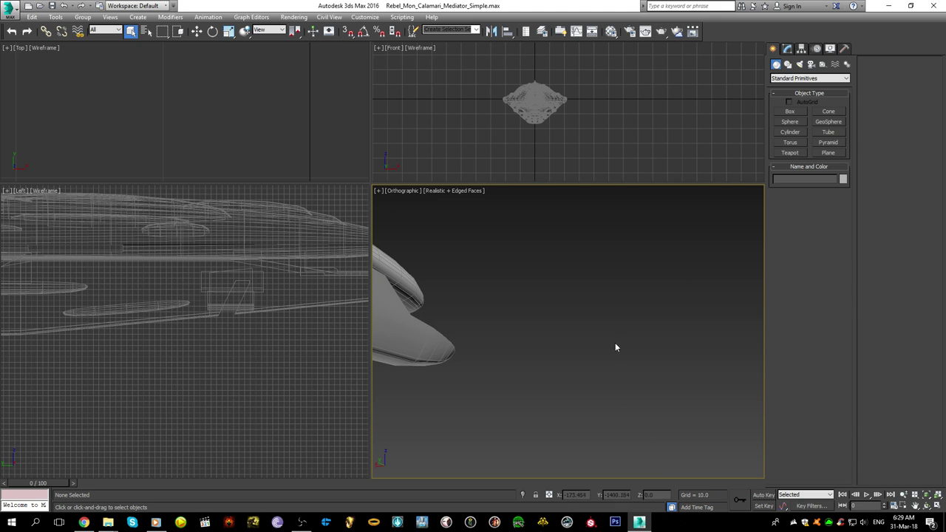
pyautogui.moveTo(523, 369); pyautogui.dragTo(725, 399, button='middle')
pyautogui.keyDown('alt'); pyautogui.moveTo(624, 355); pyautogui.dragTo(659, 348, button='middle'); pyautogui.keyUp('alt')
pyautogui.click(624, 336)
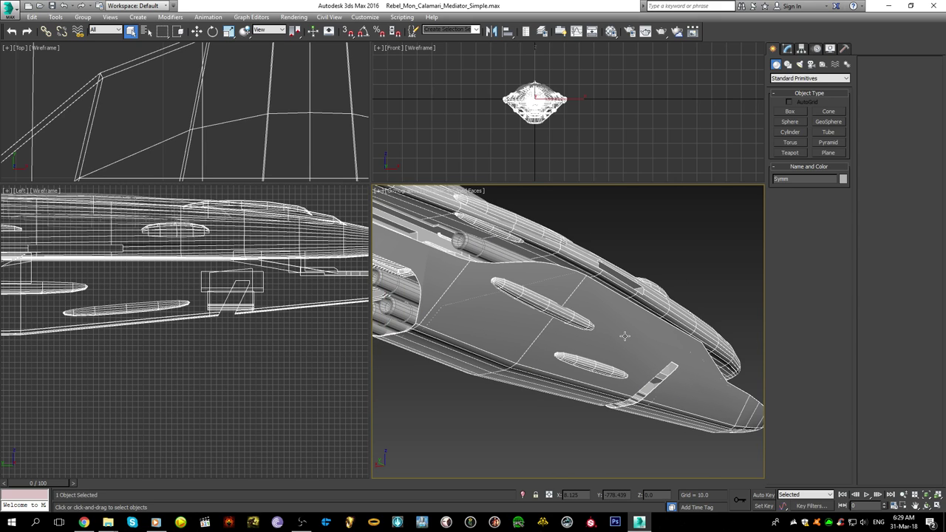
pyautogui.keyDown('alt'); pyautogui.moveTo(522, 287); pyautogui.dragTo(561, 434, button='middle'); pyautogui.keyUp('alt')
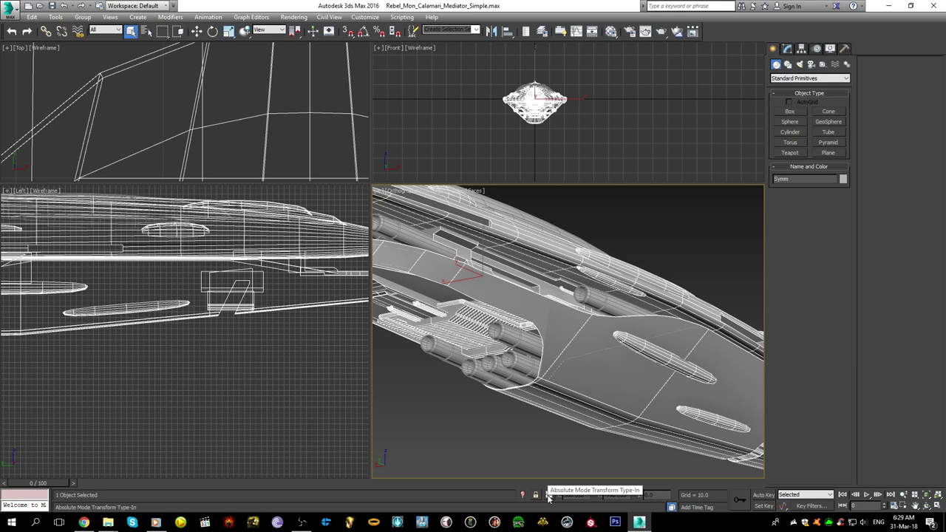
pyautogui.scroll(-5, 551, 433)
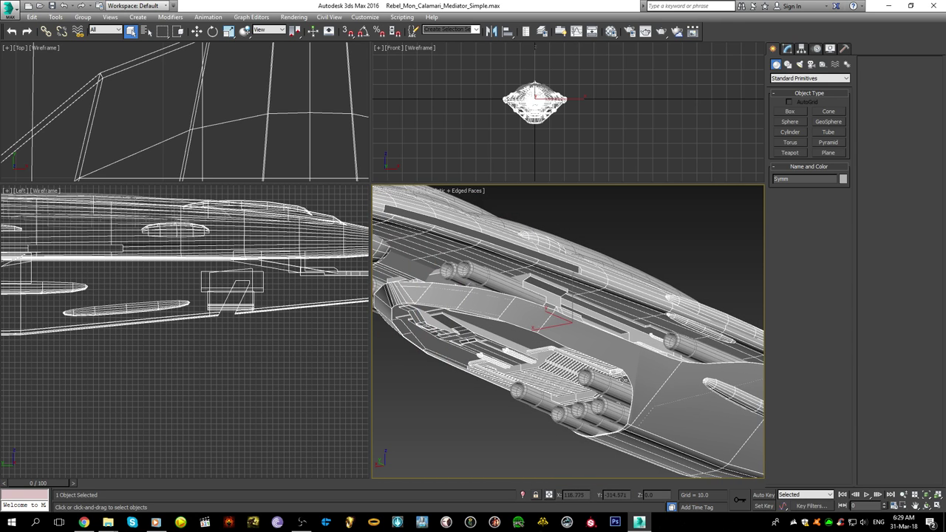
pyautogui.keyDown('alt'); pyautogui.moveTo(605, 384); pyautogui.dragTo(633, 382, button='middle'); pyautogui.keyUp('alt')
pyautogui.scroll(6, 651, 369)
pyautogui.scroll(-8, 633, 382)
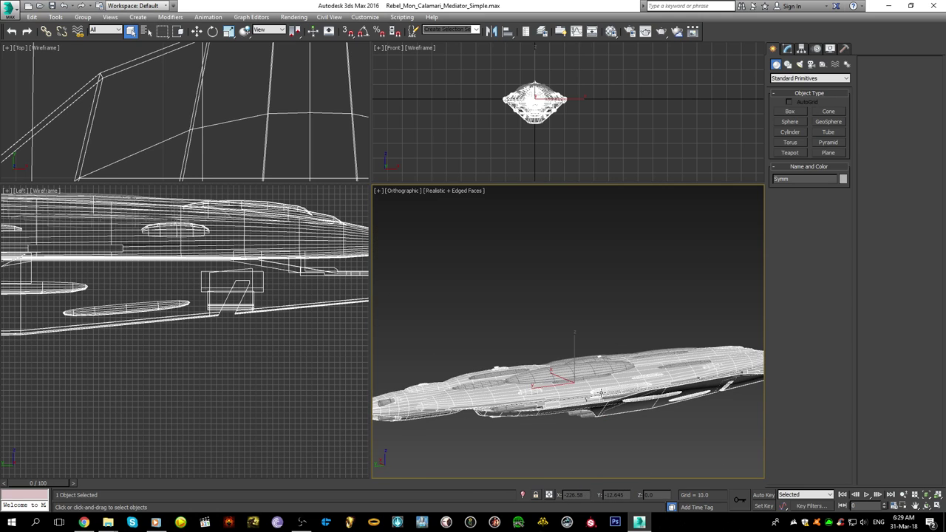
pyautogui.scroll(7, 597, 381)
pyautogui.keyDown('alt'); pyautogui.moveTo(568, 355); pyautogui.dragTo(578, 370, button='middle'); pyautogui.keyUp('alt')
pyautogui.scroll(-7, 577, 369)
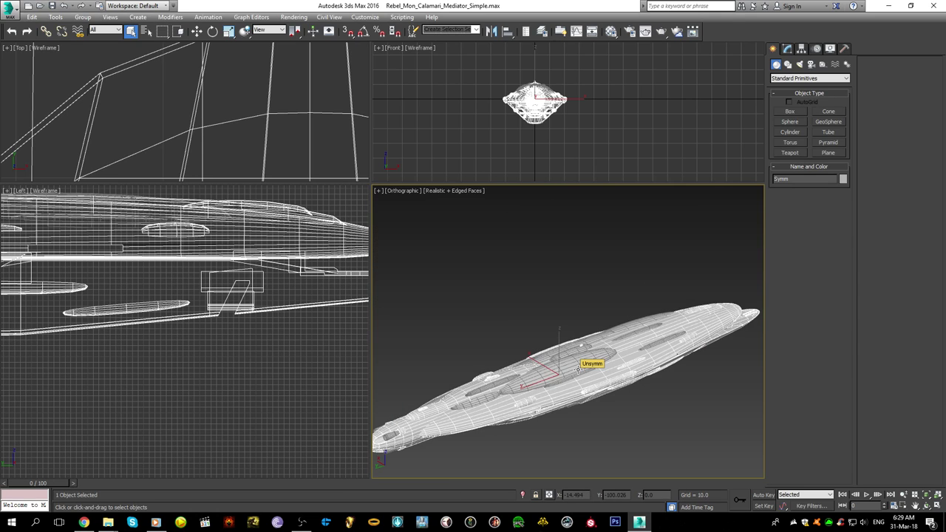
pyautogui.scroll(-2, 579, 370)
pyautogui.click(569, 330)
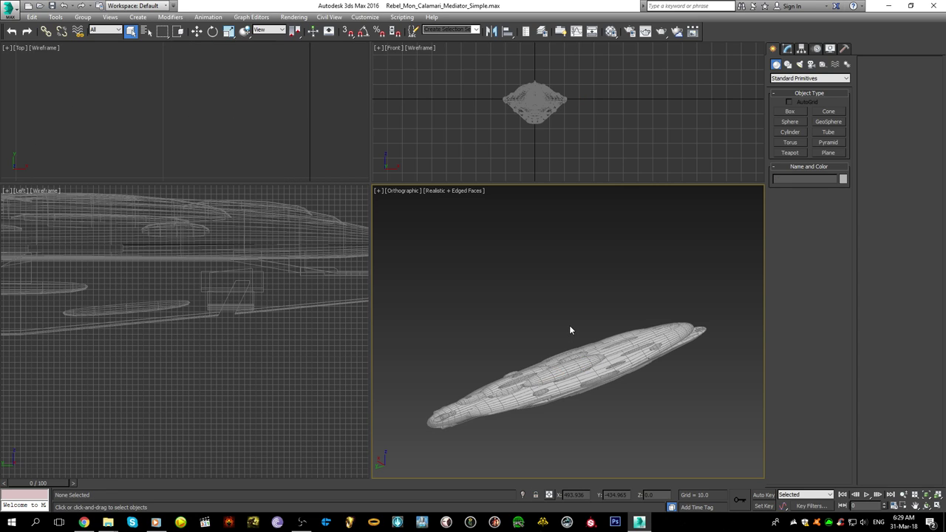
# - Create a bone with its end bone beside the hull in the top view
pyautogui.click(847, 65)
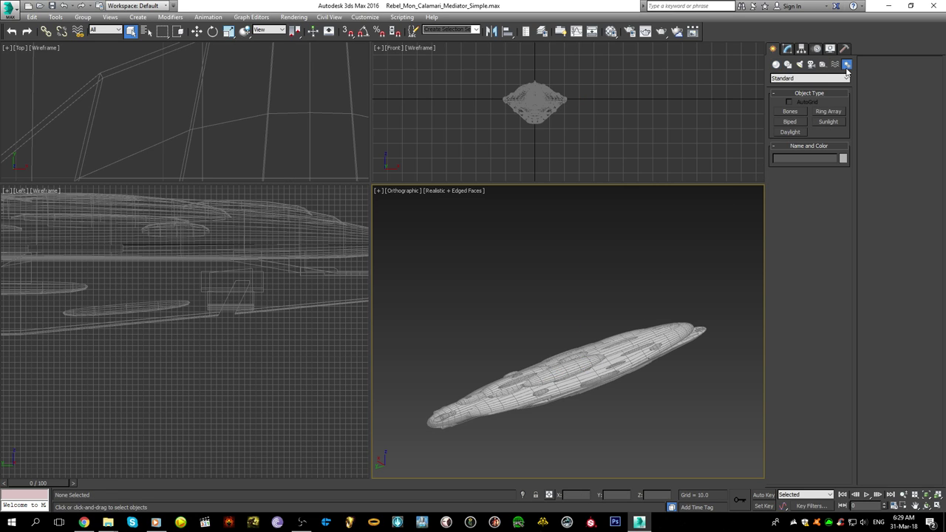
pyautogui.click(791, 112)
pyautogui.scroll(-10, 222, 114)
pyautogui.scroll(8, 222, 115)
pyautogui.scroll(6, 192, 107)
pyautogui.click(168, 103)
pyautogui.rightClick(168, 105)
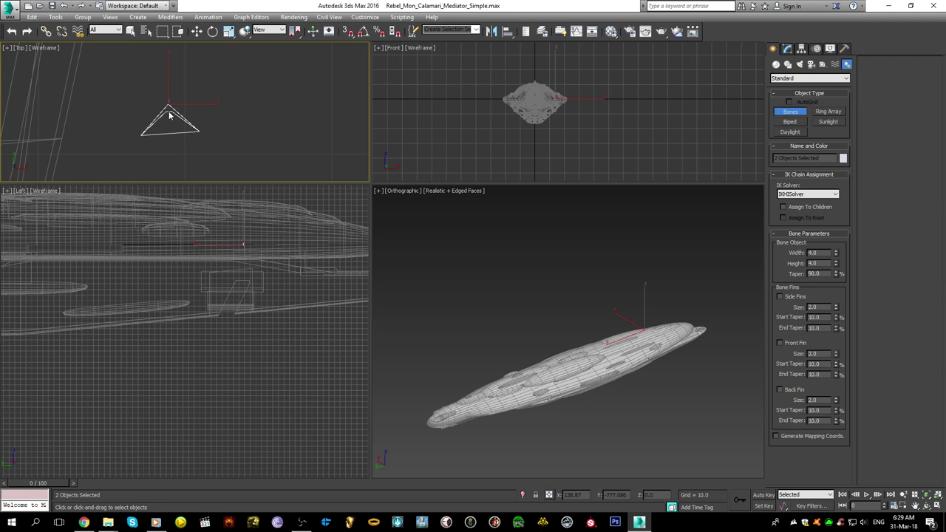
# - Delete Bone001, the first bone of the pair
pyautogui.press('w')
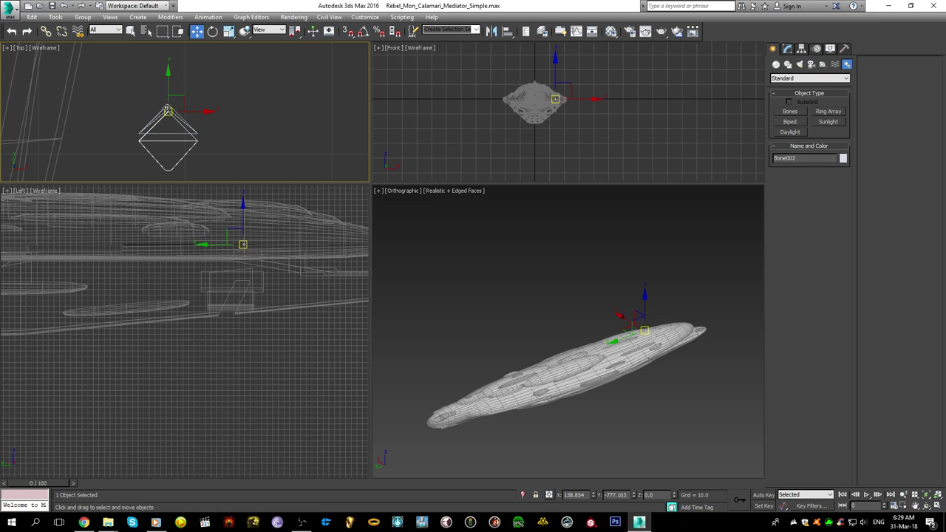
pyautogui.click(165, 108)
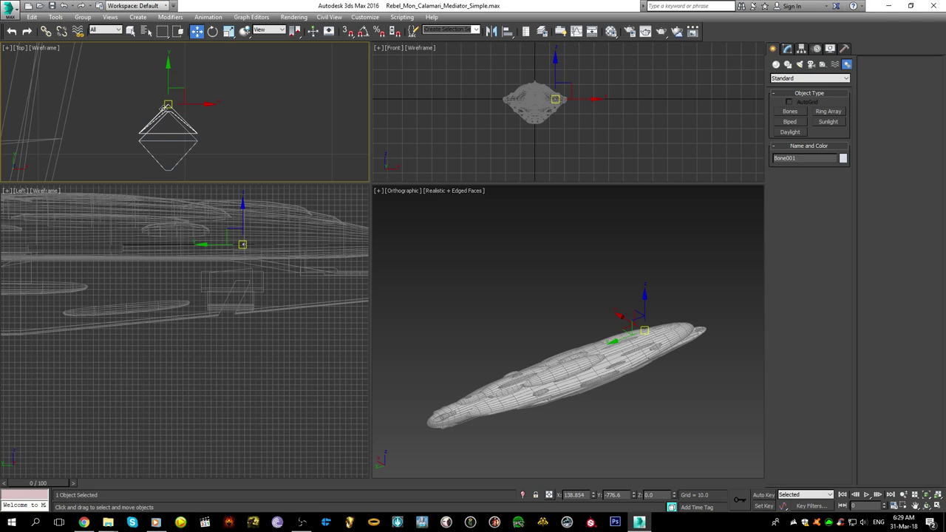
pyautogui.press('Delete')
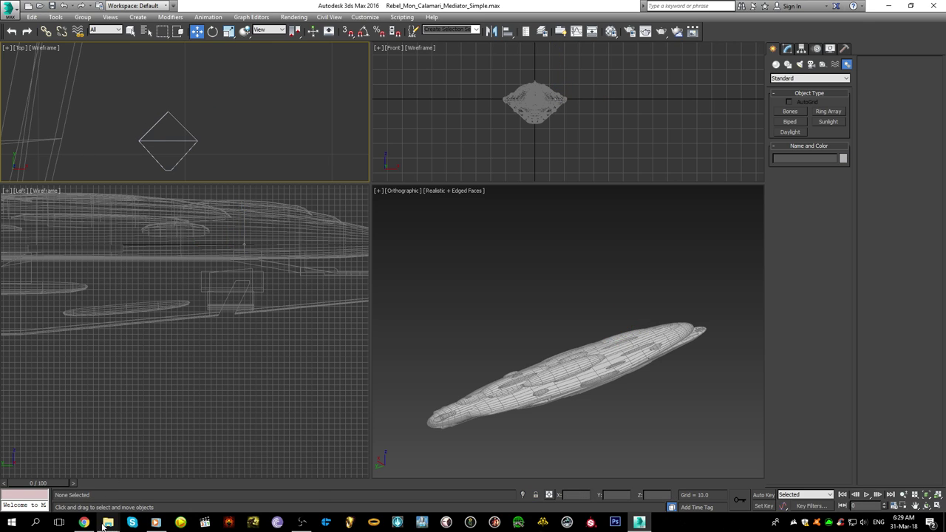
# - Switch to the File Explorer window showing the Miracle Of Sound - Level 8 folder and pick Into The Wild.mp3
pyautogui.moveTo(108, 522)
pyautogui.click(86, 483)
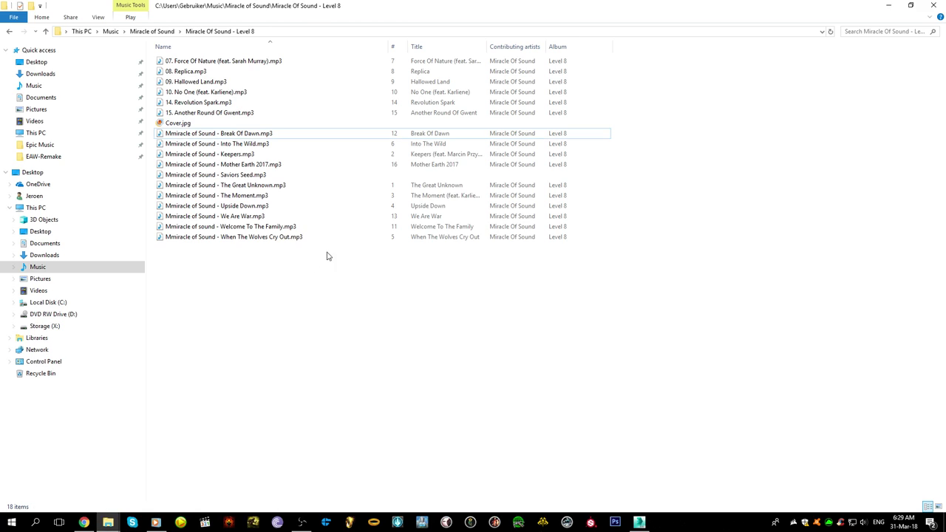
pyautogui.click(354, 147)
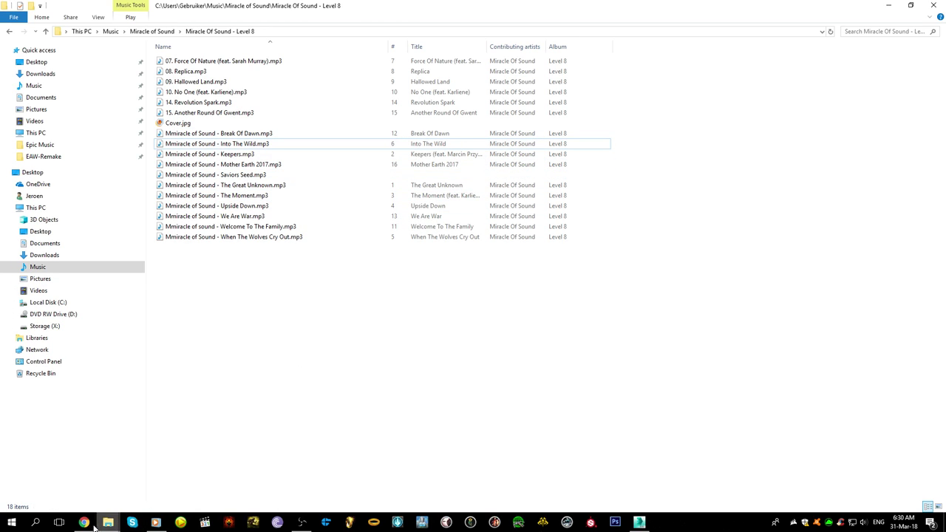
# - Check the Twitch stream chat in the browser and return to 3ds Max
pyautogui.click(83, 523)
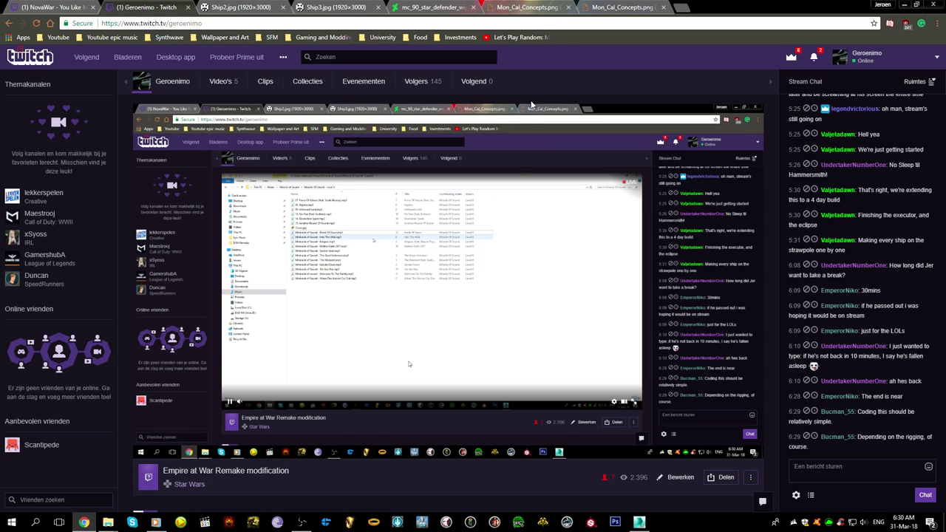
pyautogui.click(640, 521)
pyautogui.click(640, 521)
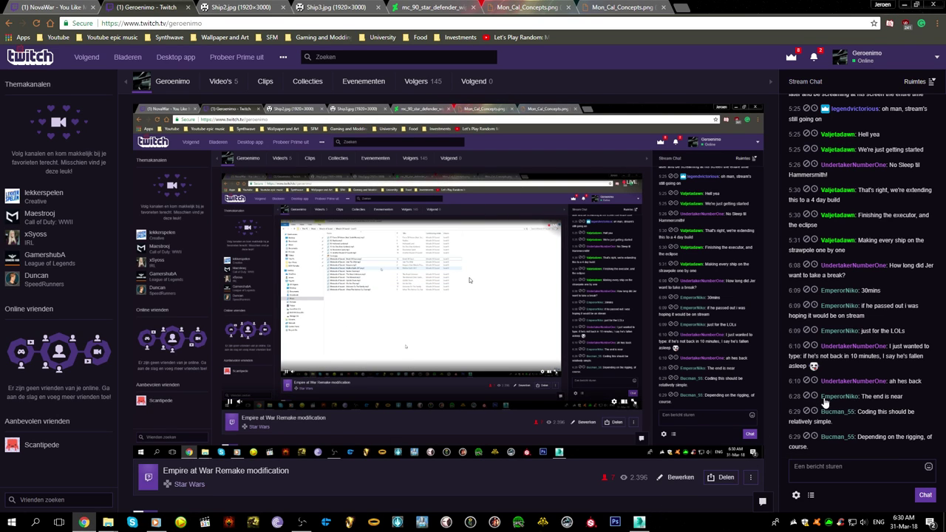
pyautogui.click(640, 521)
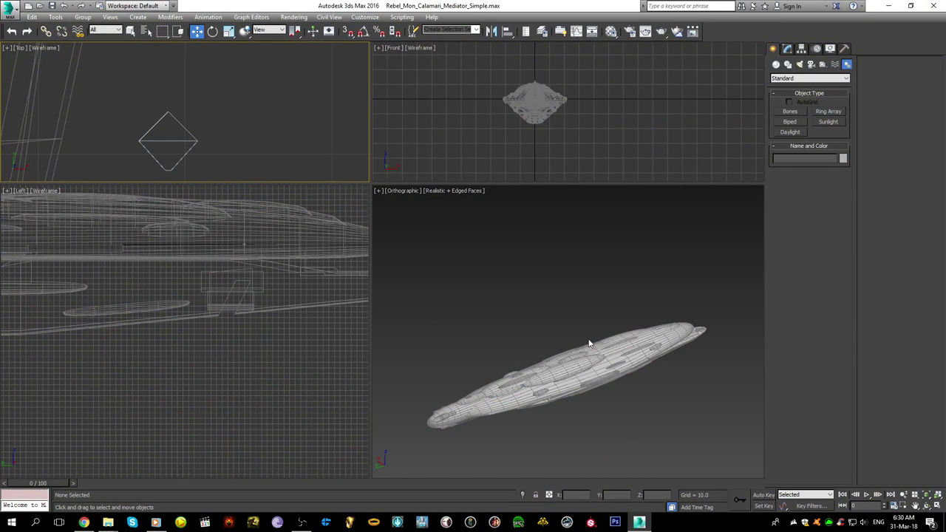
# - Rename the bone beside the hull to Spawn_00 and turn off edged faces in the orthographic view
pyautogui.rightClick(178, 163)
pyautogui.scroll(-6, 185, 148)
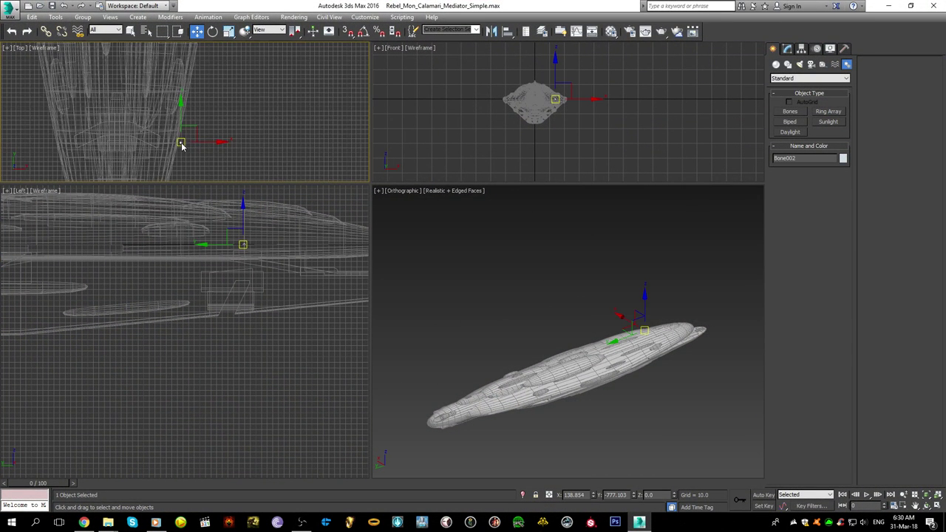
pyautogui.scroll(7, 517, 102)
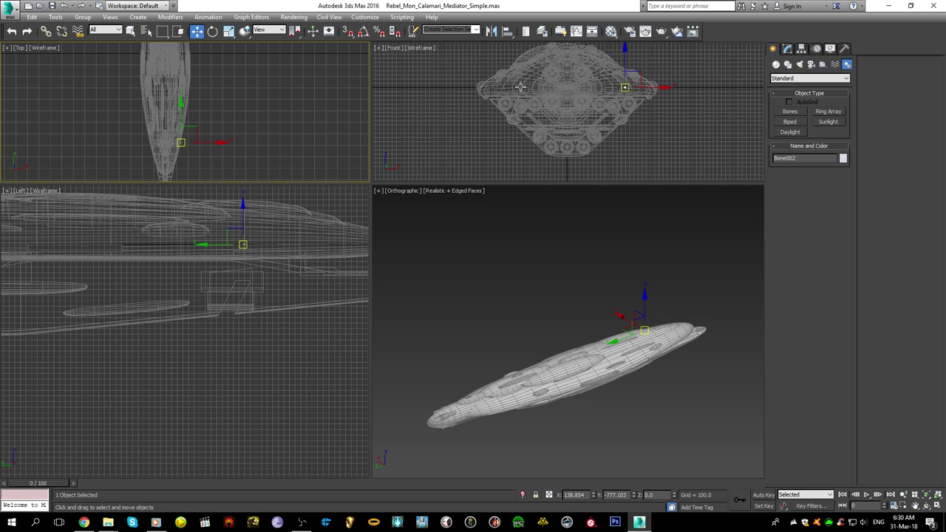
pyautogui.rightClick(644, 394)
pyautogui.scroll(5, 636, 377)
pyautogui.press('F4')
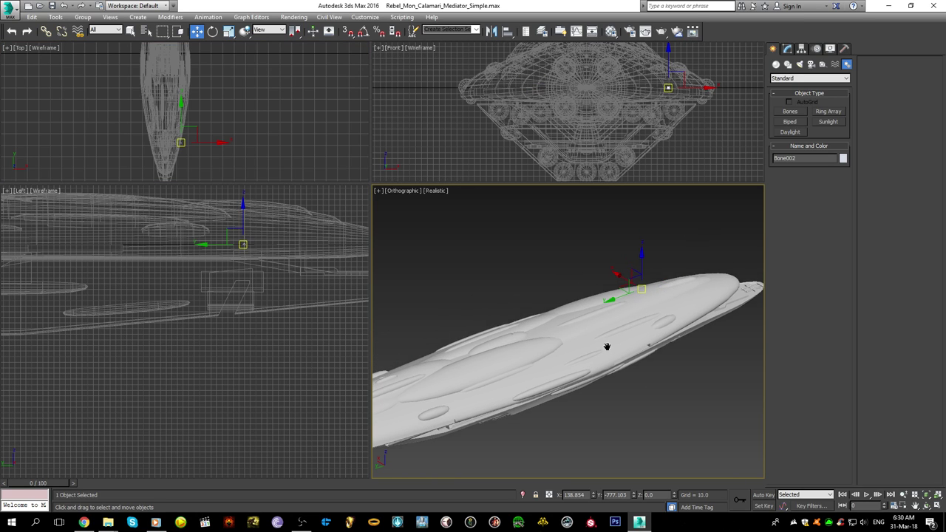
pyautogui.scroll(-5, 174, 296)
pyautogui.scroll(2, 228, 314)
pyautogui.moveTo(174, 297); pyautogui.dragTo(248, 306, button='middle')
pyautogui.scroll(-1, 227, 314)
pyautogui.scroll(-3, 626, 111)
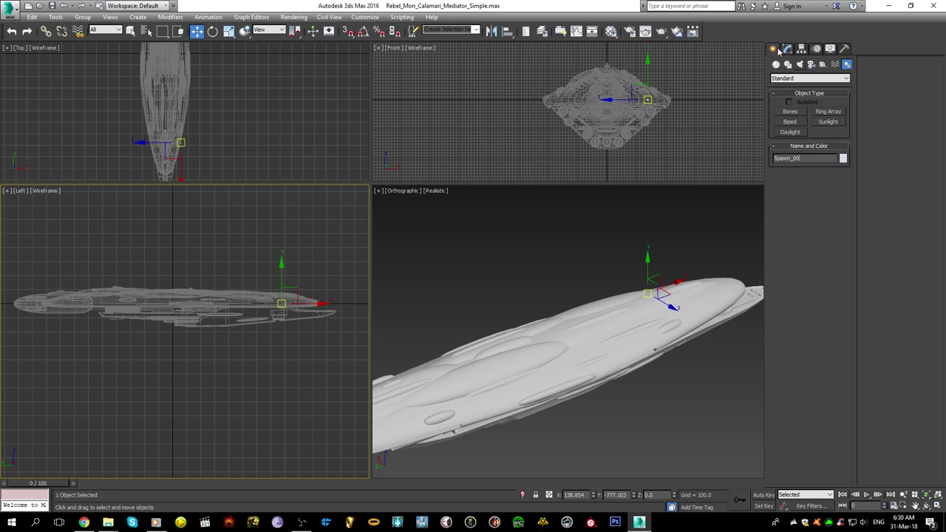
pyautogui.moveTo(239, 107); pyautogui.dragTo(259, 129, button='middle')
pyautogui.keyDown('shift'); pyautogui.moveTo(218, 150); pyautogui.dragTo(177, 69); pyautogui.keyUp('shift')
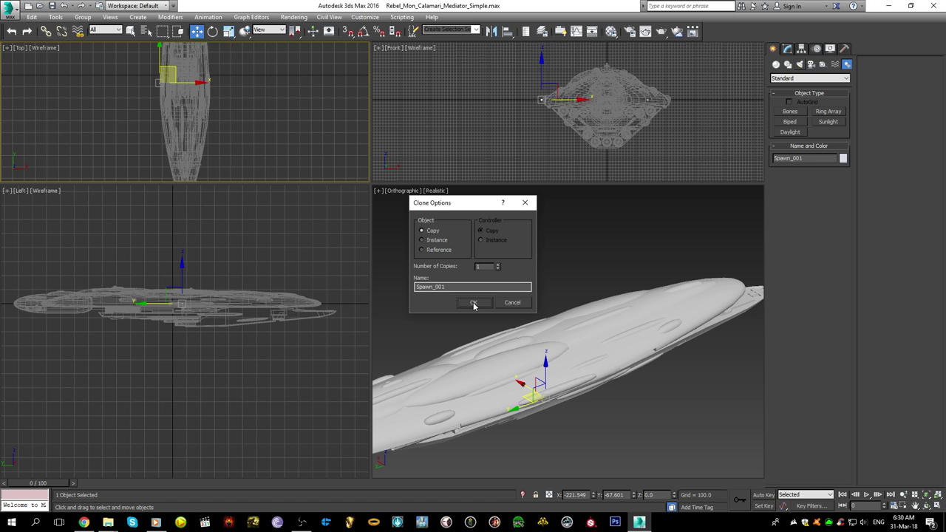
pyautogui.click(507, 303)
# - Clone Spawn_00 as a single copy named adfsa beside the hull near the bow
pyautogui.moveTo(215, 158)
pyautogui.keyDown('shift'); pyautogui.mouseDown()
pyautogui.moveTo(166, 62)
pyautogui.moveTo(216, 170)
pyautogui.mouseUp(); pyautogui.keyUp('shift')
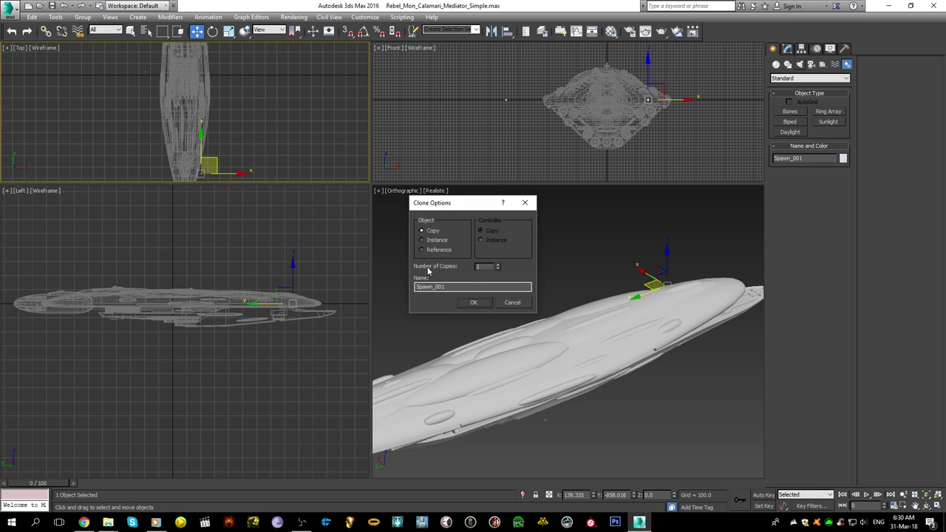
pyautogui.doubleClick(455, 285)
pyautogui.write('adfsa')
pyautogui.click(465, 302)
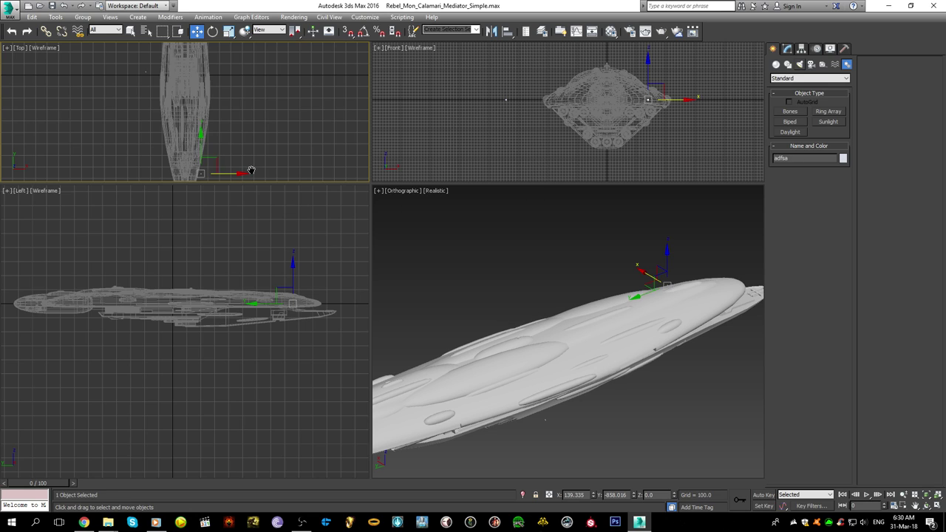
pyautogui.moveTo(210, 165); pyautogui.dragTo(218, 163)
pyautogui.scroll(5, 152, 84)
# - Select Spawn_00 and rotate it about the vertical axis in the top view, with angle snap turned on
pyautogui.moveTo(152, 87); pyautogui.dragTo(247, 156)
pyautogui.scroll(5, 247, 157)
pyautogui.moveTo(212, 141); pyautogui.dragTo(211, 77, button='middle')
pyautogui.scroll(3, 211, 77)
pyautogui.press('e')
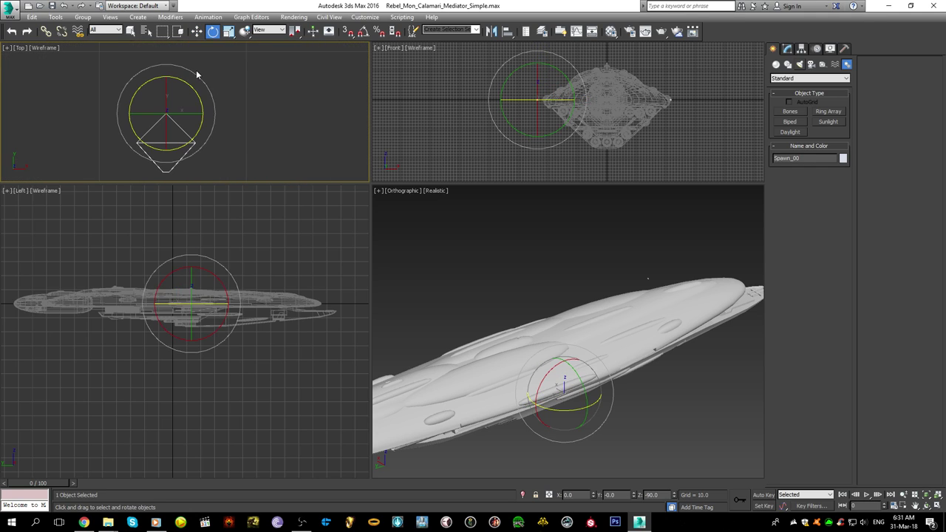
pyautogui.moveTo(182, 80); pyautogui.dragTo(244, 93)
pyautogui.press('a')
pyautogui.press('w')
# - Move Spawn_00 level with the rectangular recess in the hull's side, at about Y -472.87 and Z -6.95
pyautogui.scroll(5, 183, 264)
pyautogui.scroll(5, 184, 261)
pyautogui.scroll(-6, 222, 336)
pyautogui.moveTo(177, 228); pyautogui.dragTo(139, 289, button='middle')
pyautogui.moveTo(139, 289); pyautogui.dragTo(337, 294)
pyautogui.scroll(2, 294, 325)
pyautogui.moveTo(285, 330); pyautogui.dragTo(105, 323)
pyautogui.moveTo(105, 323); pyautogui.dragTo(303, 271, button='middle')
pyautogui.moveTo(303, 270); pyautogui.dragTo(221, 282)
pyautogui.keyDown('alt'); pyautogui.moveTo(660, 341); pyautogui.dragTo(538, 360, button='middle'); pyautogui.keyUp('alt')
pyautogui.keyDown('alt'); pyautogui.moveTo(670, 369); pyautogui.dragTo(598, 351, button='middle'); pyautogui.keyUp('alt')
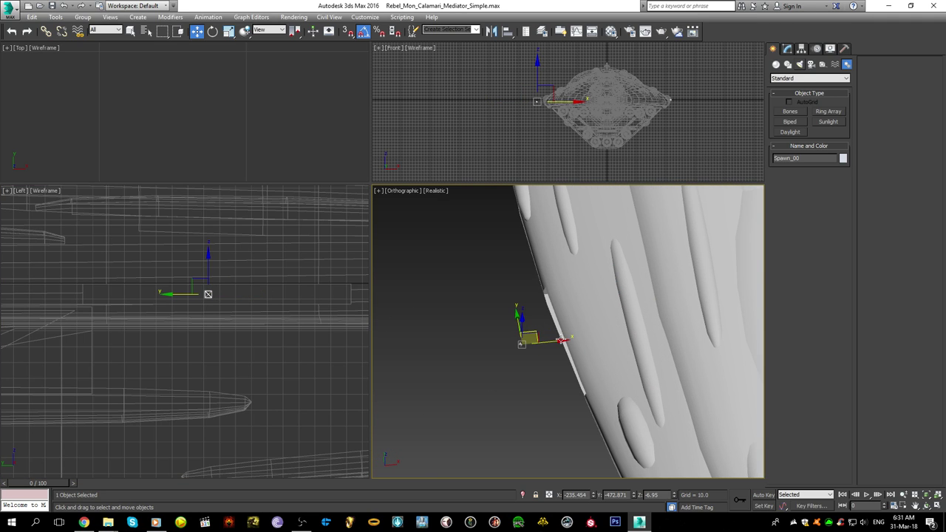
# - Move Spawn_00 along the X axis up to the hull's side recess, at about X -157.14
pyautogui.moveTo(560, 340); pyautogui.dragTo(604, 329)
pyautogui.keyDown('alt'); pyautogui.moveTo(604, 329); pyautogui.dragTo(549, 341, button='middle'); pyautogui.keyUp('alt')
pyautogui.moveTo(526, 370); pyautogui.dragTo(595, 369)
pyautogui.keyDown('alt'); pyautogui.moveTo(594, 369); pyautogui.dragTo(631, 367, button='middle'); pyautogui.keyUp('alt')
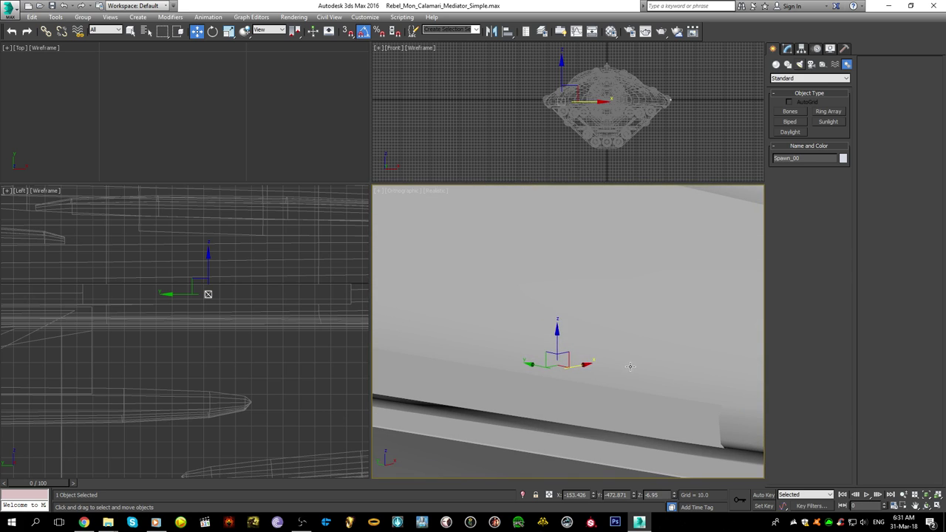
pyautogui.moveTo(582, 363); pyautogui.dragTo(554, 368)
pyautogui.keyDown('alt'); pyautogui.moveTo(554, 369); pyautogui.dragTo(670, 432, button='middle'); pyautogui.keyUp('alt')
pyautogui.scroll(-6, 613, 387)
pyautogui.keyDown('alt'); pyautogui.moveTo(602, 385); pyautogui.dragTo(576, 378, button='middle'); pyautogui.keyUp('alt')
pyautogui.moveTo(575, 377); pyautogui.dragTo(571, 376)
# - Clone Spawn_00 across to the opposite side of the hull at about X 140.38 and name the copy Spawn_01
pyautogui.scroll(-10, 219, 86)
pyautogui.scroll(4, 200, 106)
pyautogui.moveTo(258, 156); pyautogui.dragTo(111, 108, button='middle')
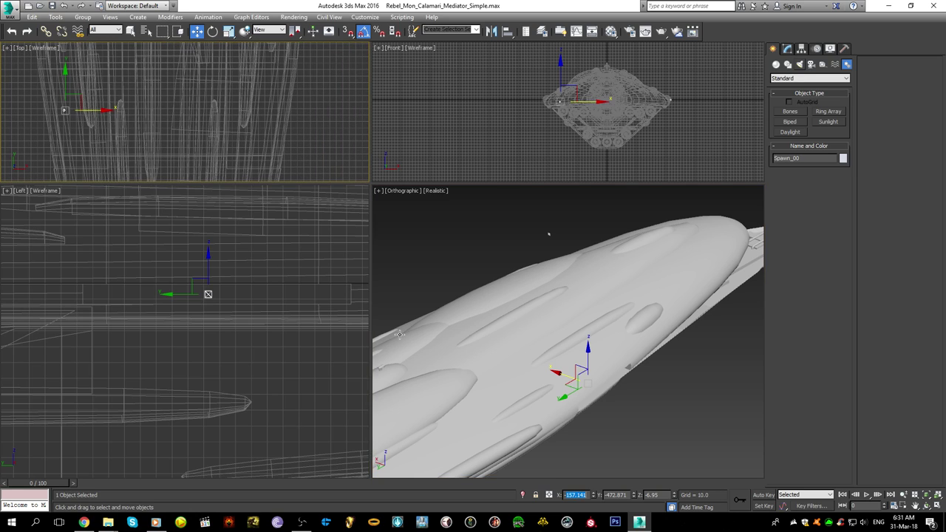
pyautogui.keyDown('shift'); pyautogui.moveTo(101, 116); pyautogui.dragTo(283, 124); pyautogui.keyUp('shift')
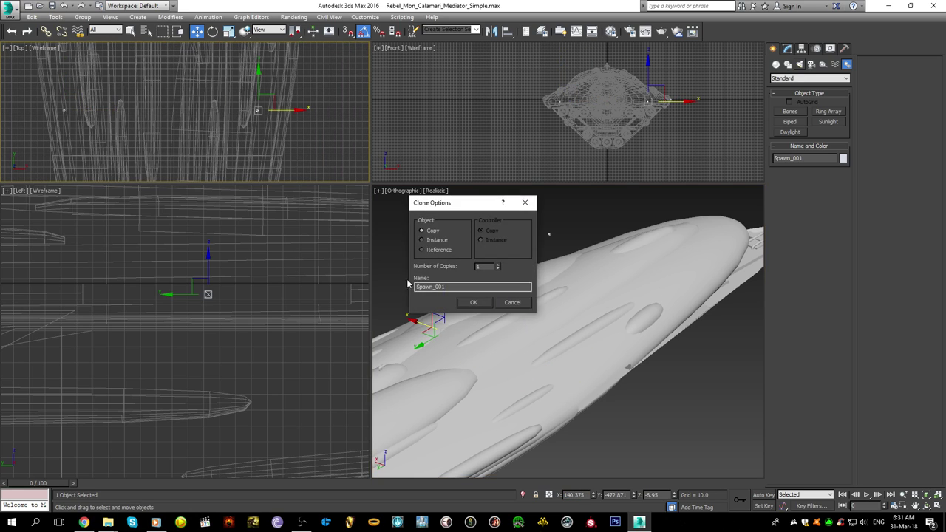
pyautogui.press('Return')
pyautogui.moveTo(795, 158); pyautogui.dragTo(826, 172)
pyautogui.write('1')
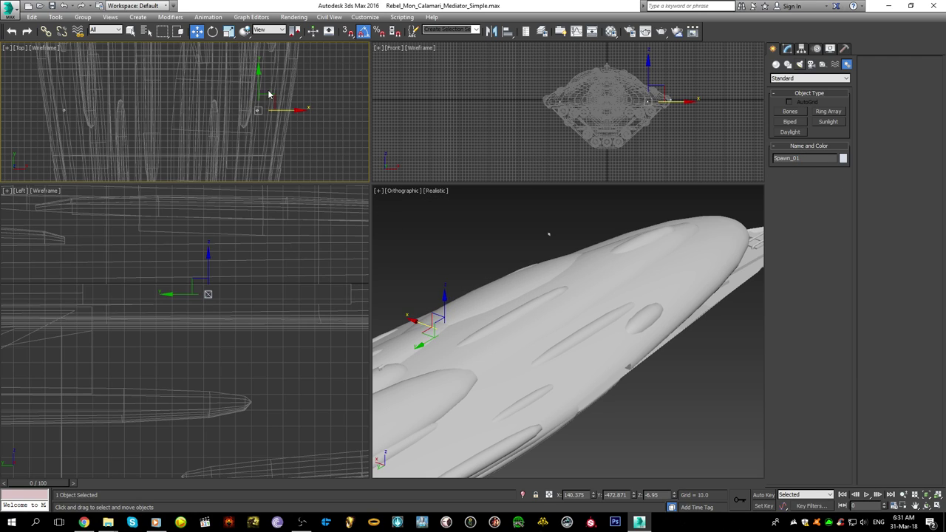
# - Rotate Spawn_01 about the vertical axis in the top view
pyautogui.write('e')
pyautogui.moveTo(280, 82); pyautogui.dragTo(368, 96)
pyautogui.press('w')
pyautogui.scroll(-5, 244, 96)
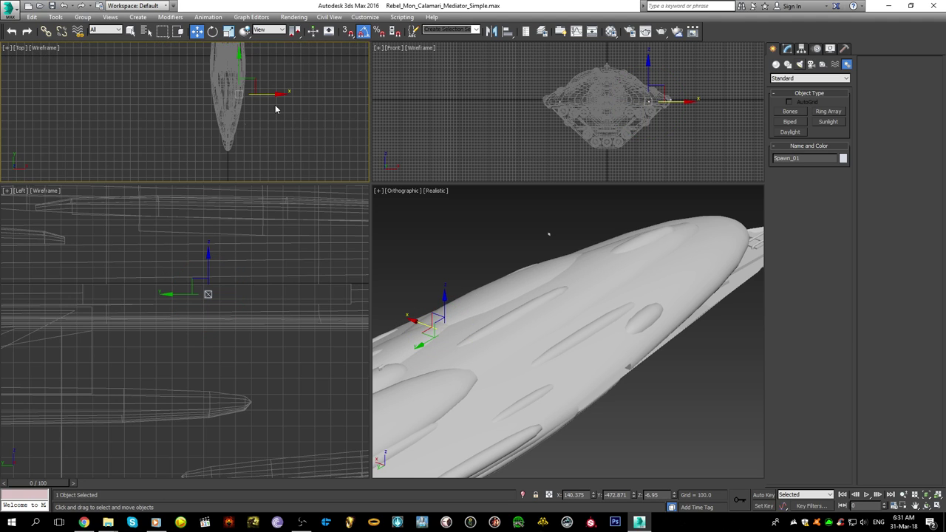
pyautogui.scroll(-10, 229, 236)
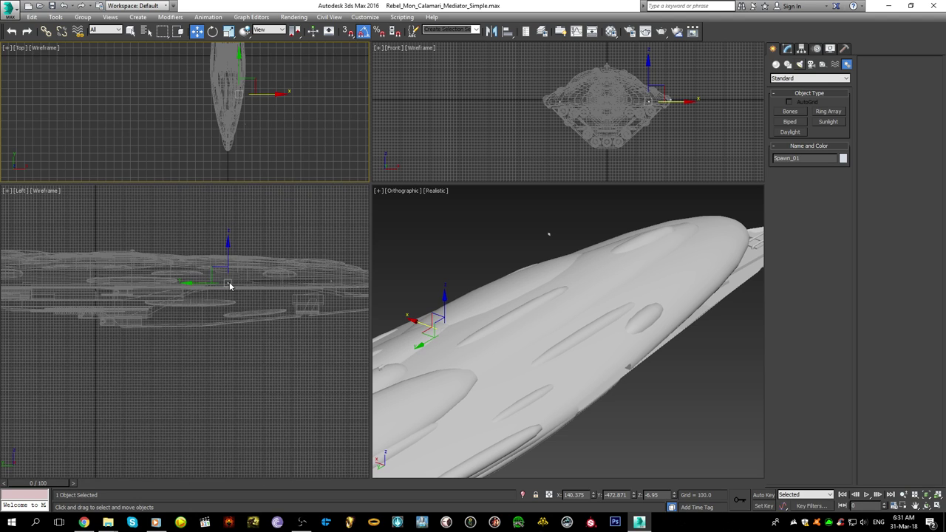
# - Select the spare bone beside the hull and move it in the top view
pyautogui.click(252, 257)
pyautogui.scroll(4, 244, 164)
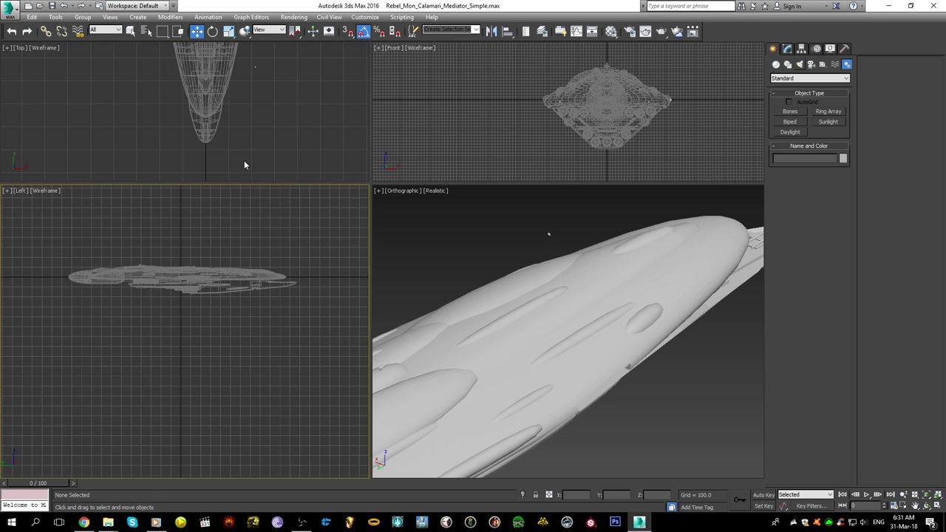
pyautogui.click(255, 67)
pyautogui.moveTo(267, 84); pyautogui.dragTo(256, 127, button='middle')
pyautogui.scroll(-3, 256, 128)
pyautogui.moveTo(258, 107); pyautogui.dragTo(295, 138)
# - Switch to the music folder in File Explorer, open Miracle Of Sound - Level 7 and play the Fires Fade track
pyautogui.moveTo(108, 523)
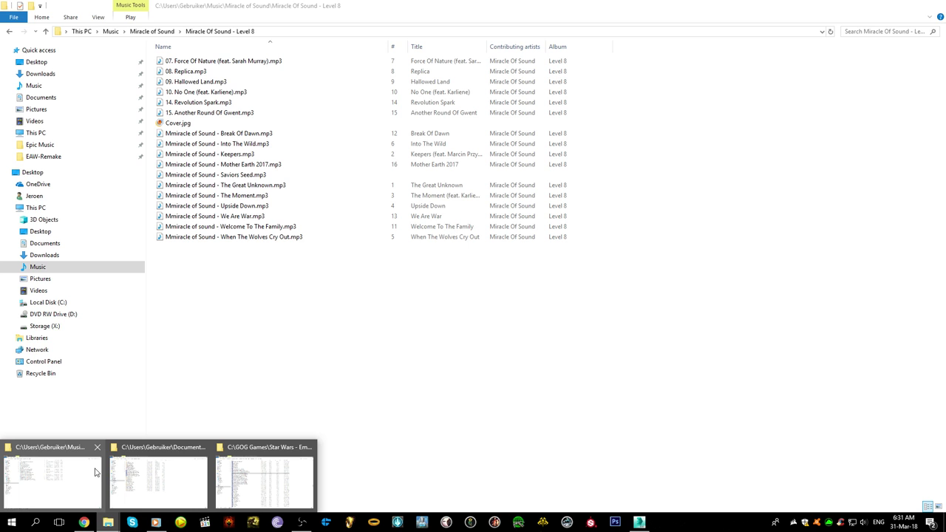
pyautogui.click(95, 471)
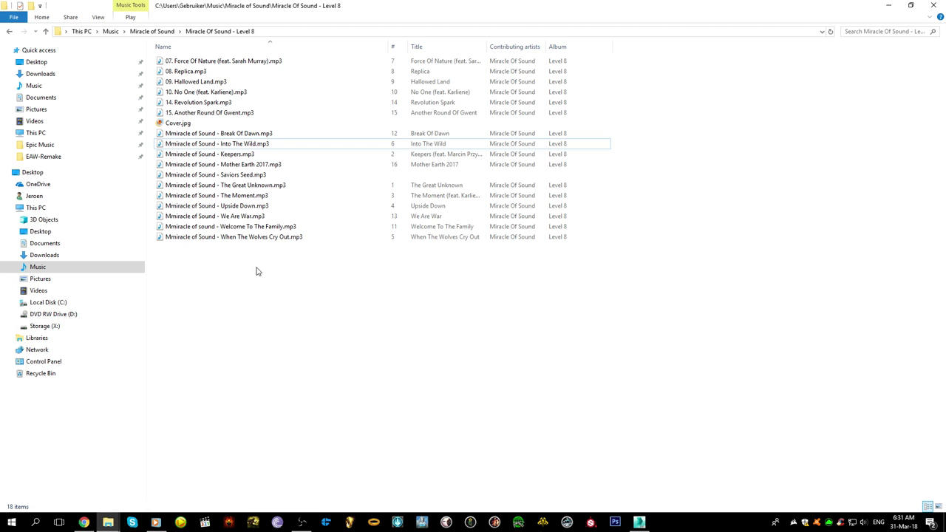
pyautogui.press('BackSpace')
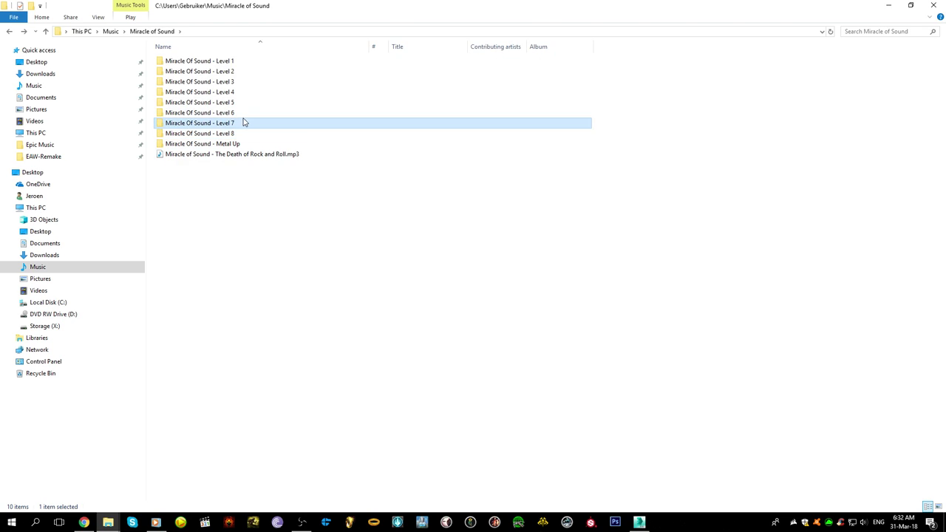
pyautogui.doubleClick(243, 123)
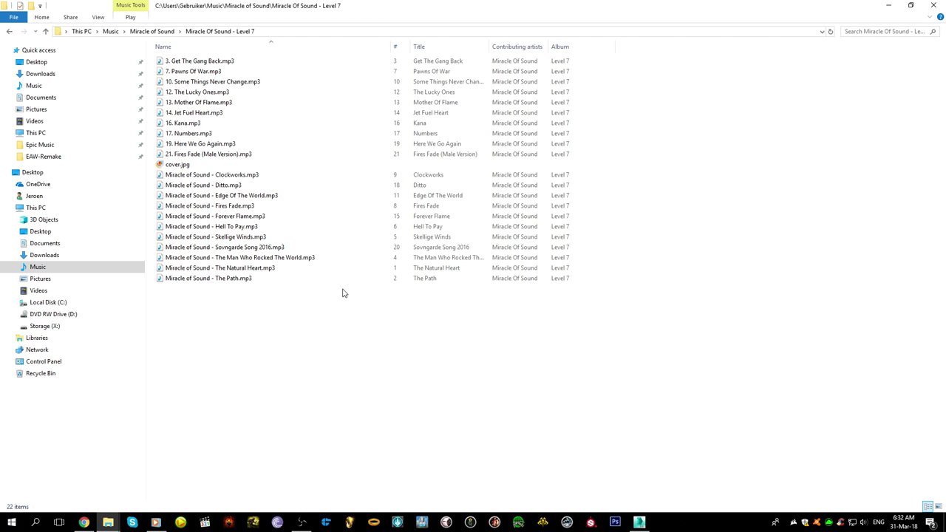
pyautogui.doubleClick(327, 207)
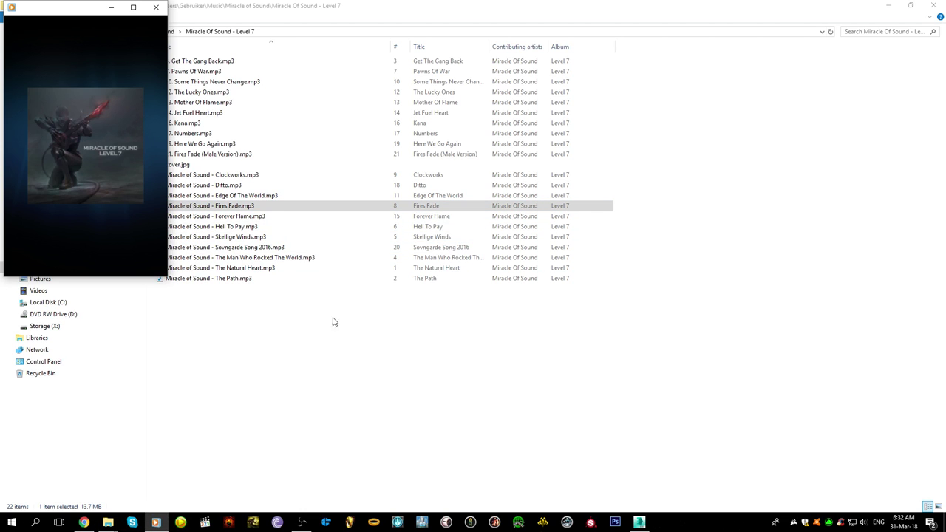
# - Show the music player's play list and add Forever Flame after Fires Fade
pyautogui.rightClick(118, 192)
pyautogui.click(135, 199)
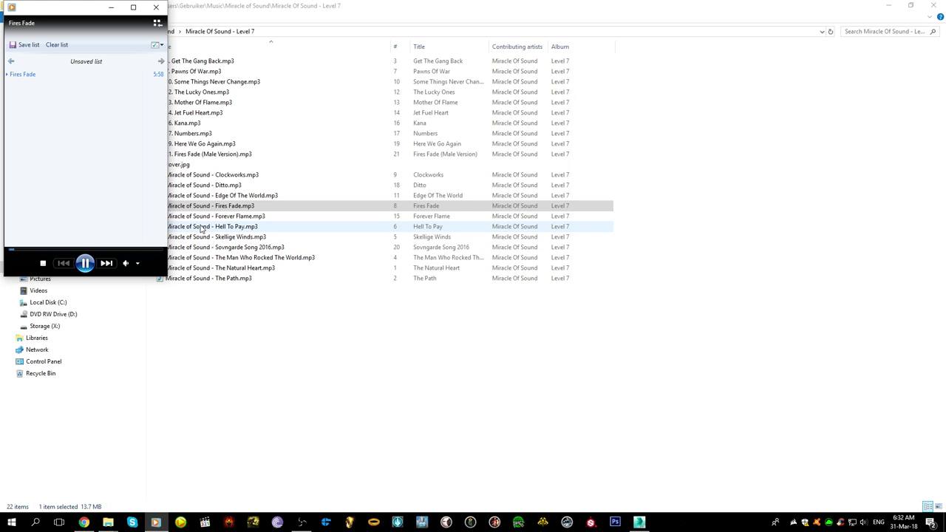
pyautogui.moveTo(200, 215); pyautogui.dragTo(159, 194)
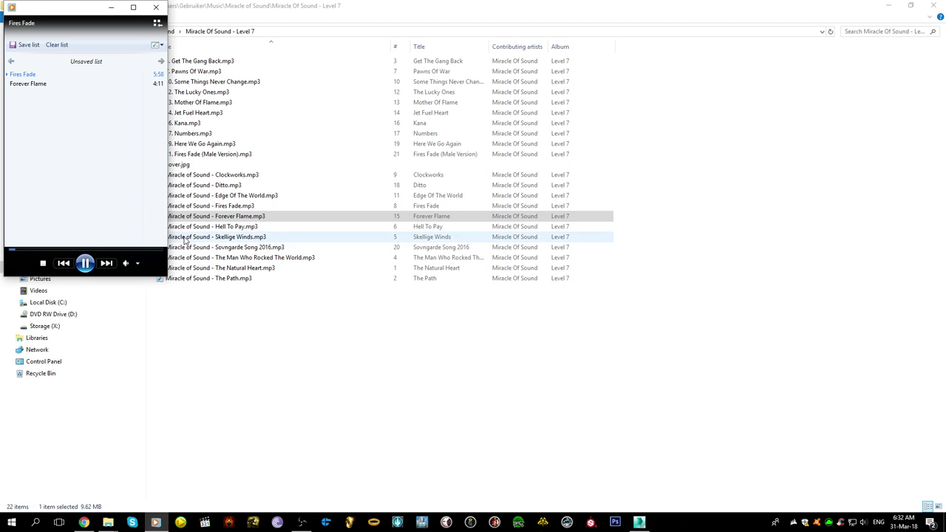
# - Check the stream page and chat on Twitch in Chrome, and return to 3ds Max
pyautogui.click(225, 406)
pyautogui.click(84, 522)
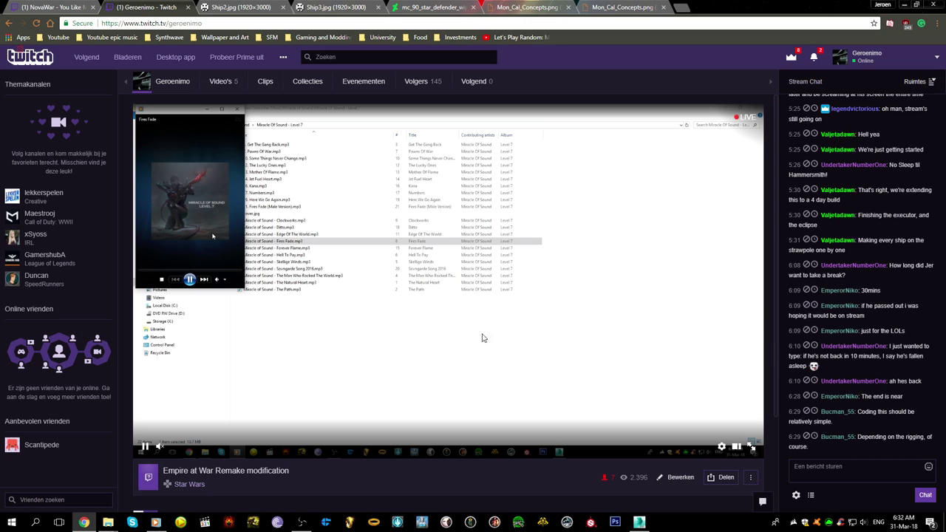
pyautogui.click(639, 522)
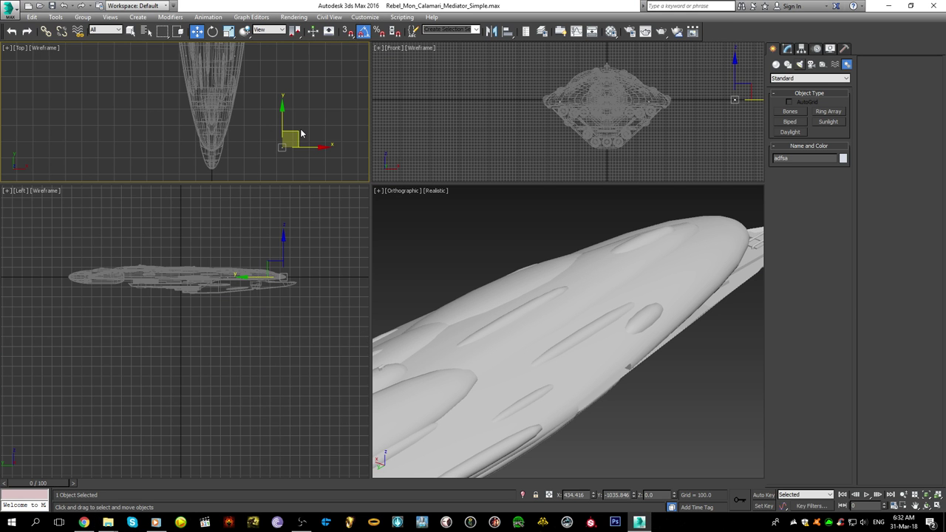
# - Clone the spare bone beside the hull to the hull's rear end, at about Y 907.23, and name the copy Engine_bone
pyautogui.scroll(-6, 301, 134)
pyautogui.moveTo(301, 134); pyautogui.dragTo(285, 168, button='middle')
pyautogui.keyDown('shift'); pyautogui.moveTo(287, 159); pyautogui.dragTo(272, 49); pyautogui.keyUp('shift')
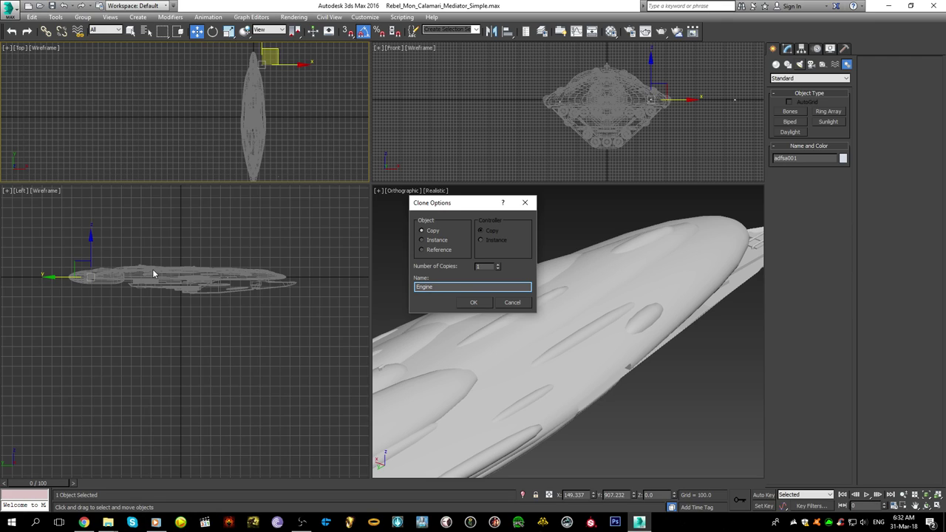
pyautogui.press('Return')
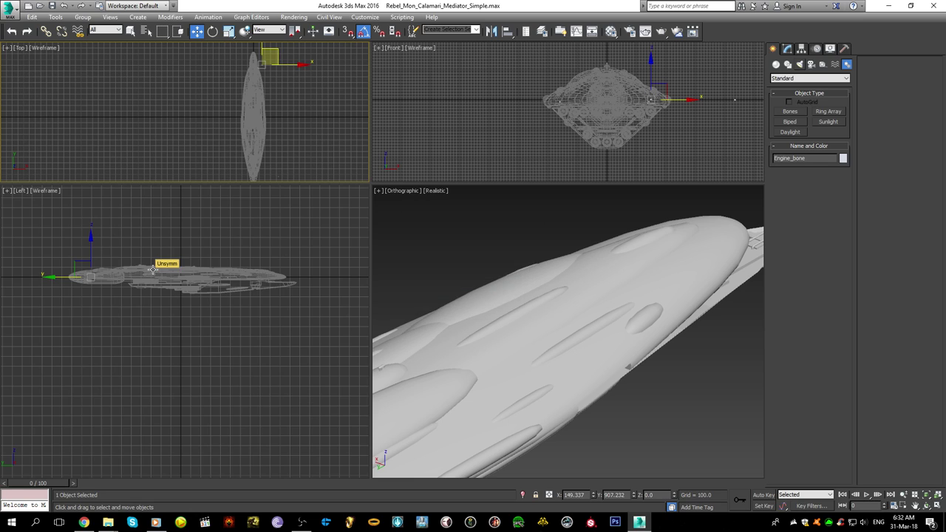
# - Centre Engine_bone on the hull by setting its X position to 0
pyautogui.scroll(5, 151, 268)
pyautogui.moveTo(69, 260); pyautogui.dragTo(170, 341, button='middle')
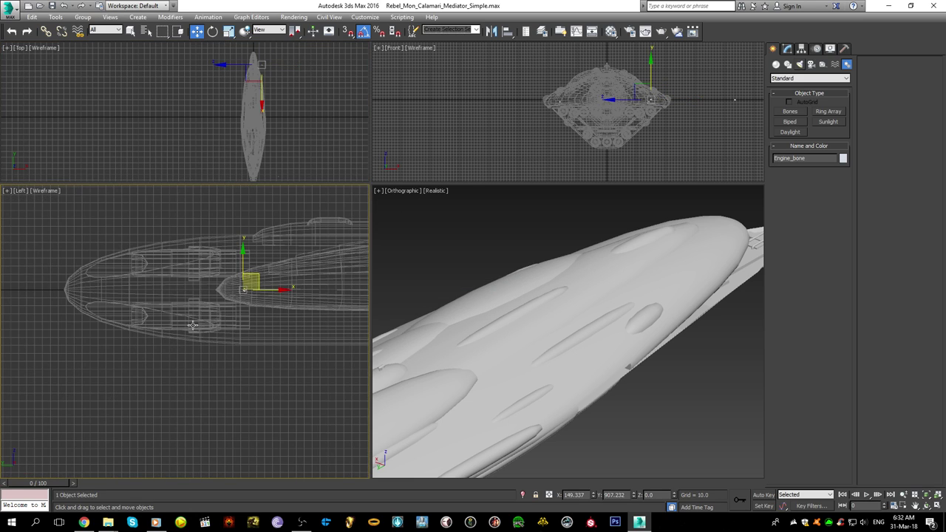
pyautogui.doubleClick(577, 496)
pyautogui.write('0')
pyautogui.press('Return')
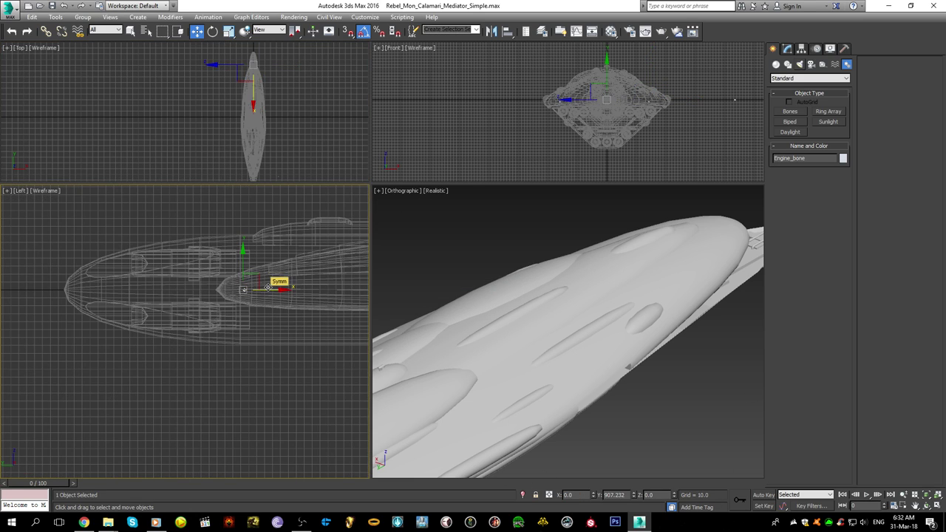
# - Move Engine_bone along the Y axis between the rear engine pods, to about Y 978.74
pyautogui.scroll(6, 267, 286)
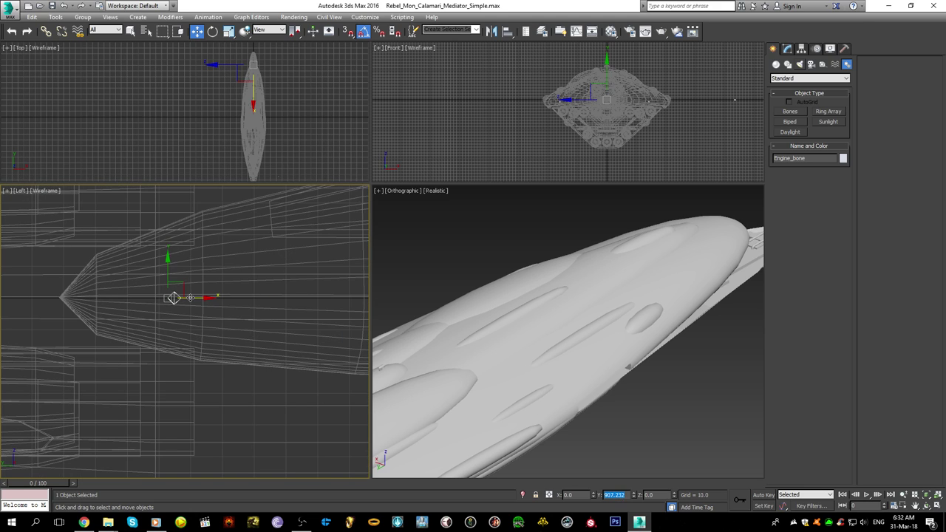
pyautogui.moveTo(177, 295); pyautogui.dragTo(262, 342, button='middle')
pyautogui.moveTo(249, 72); pyautogui.dragTo(231, 102, button='middle')
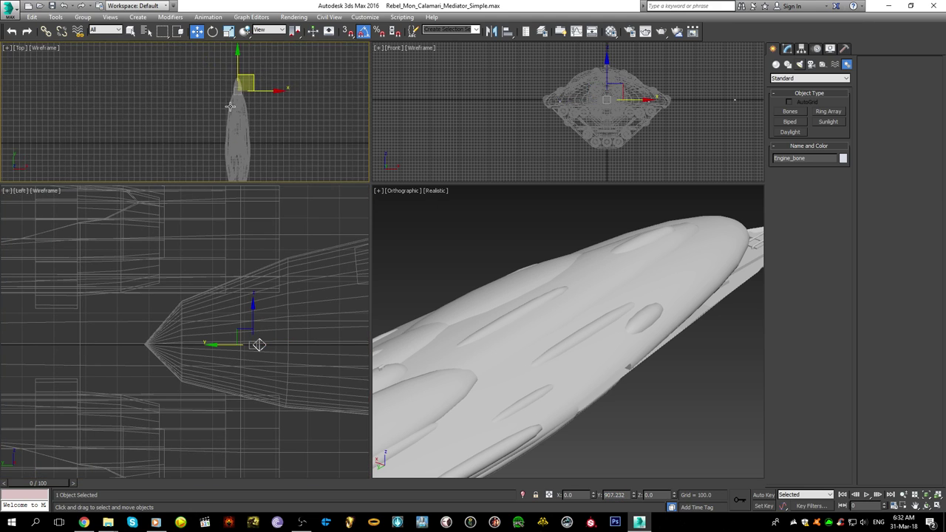
pyautogui.scroll(6, 240, 82)
pyautogui.moveTo(227, 68); pyautogui.dragTo(232, 103, button='middle')
pyautogui.moveTo(227, 119); pyautogui.dragTo(227, 116)
pyautogui.moveTo(252, 344); pyautogui.dragTo(31, 344)
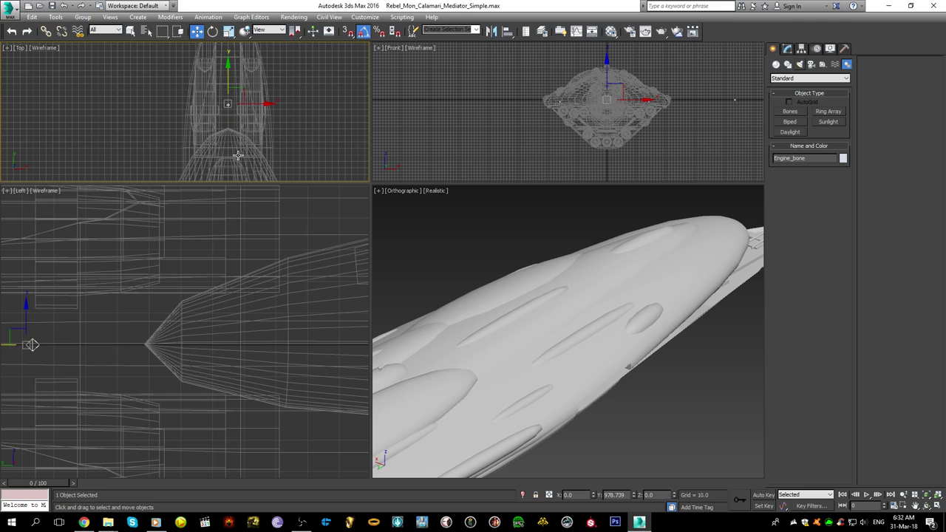
# - Shift Engine_bone farther toward the rear along the Y axis, to about Y 1003.19
pyautogui.scroll(-5, 330, 376)
pyautogui.scroll(3, 336, 383)
pyautogui.keyDown('alt'); pyautogui.moveTo(466, 385); pyautogui.dragTo(587, 307, button='middle'); pyautogui.keyUp('alt')
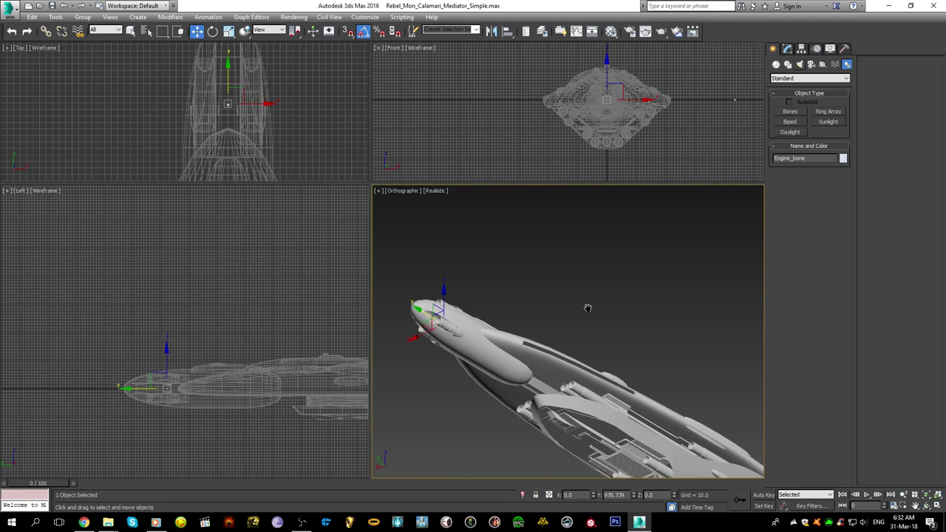
pyautogui.scroll(3, 347, 384)
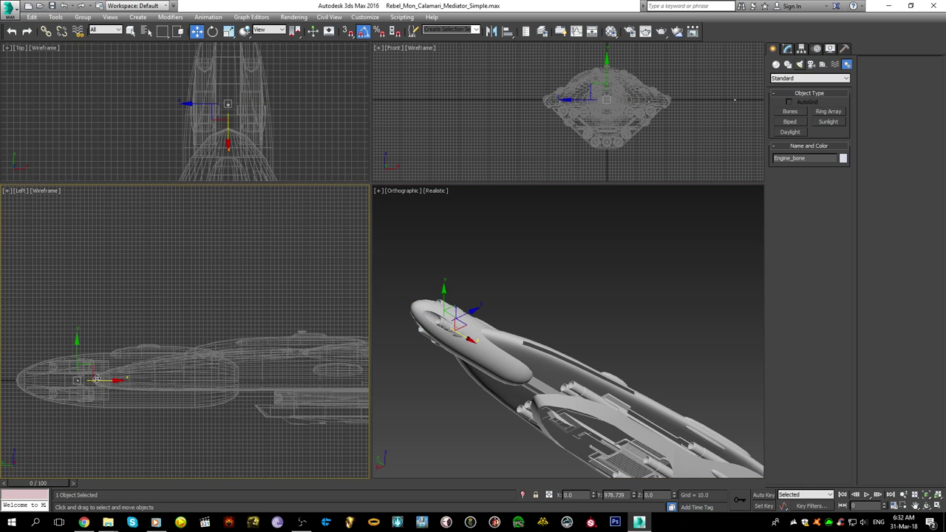
pyautogui.moveTo(80, 377); pyautogui.dragTo(87, 377)
# - Clone Engine_bone along the hull to the midsection, at about Y 43.52, and name the copy Engine_bone02
pyautogui.moveTo(93, 382); pyautogui.dragTo(57, 344, button='middle')
pyautogui.keyDown('shift'); pyautogui.moveTo(56, 344); pyautogui.dragTo(436, 352); pyautogui.keyUp('shift')
pyautogui.press('Return')
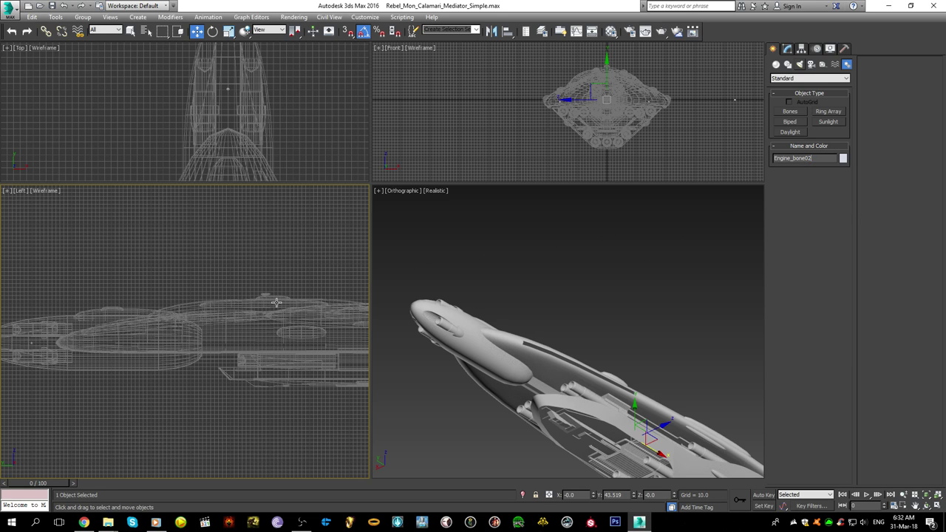
# - Select the rearmost engine bone and rename it Engine_bone_00
pyautogui.scroll(10, 286, 298)
pyautogui.click(121, 323)
pyautogui.scroll(-10, 121, 323)
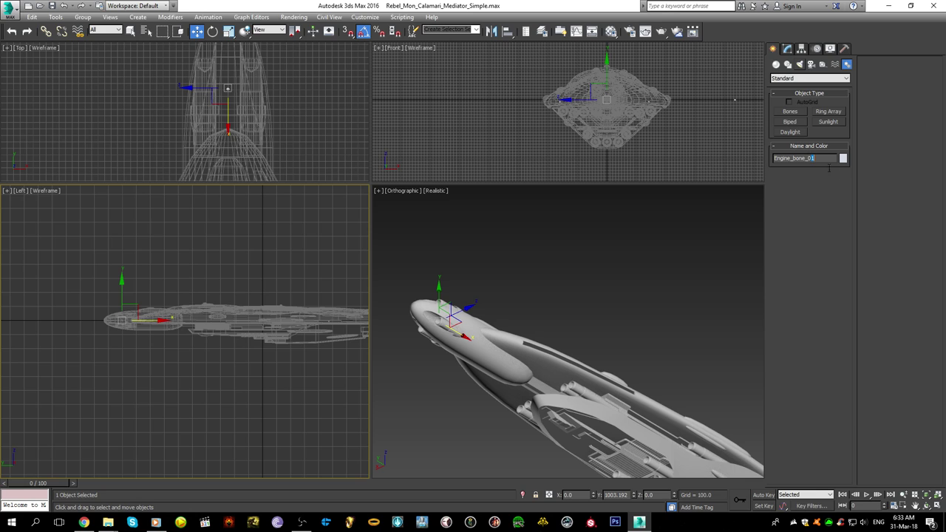
# - Select the engine bone at the hull's midsection and rename it Engine_bone_02
pyautogui.scroll(5, 220, 326)
pyautogui.scroll(4, 182, 337)
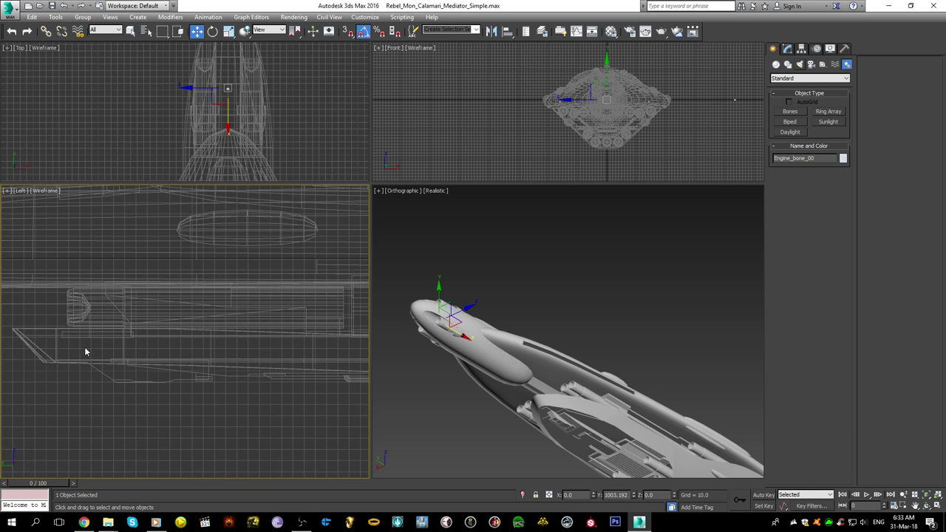
pyautogui.scroll(-3, 189, 318)
pyautogui.moveTo(265, 332); pyautogui.dragTo(207, 316, button='middle')
pyautogui.scroll(6, 262, 295)
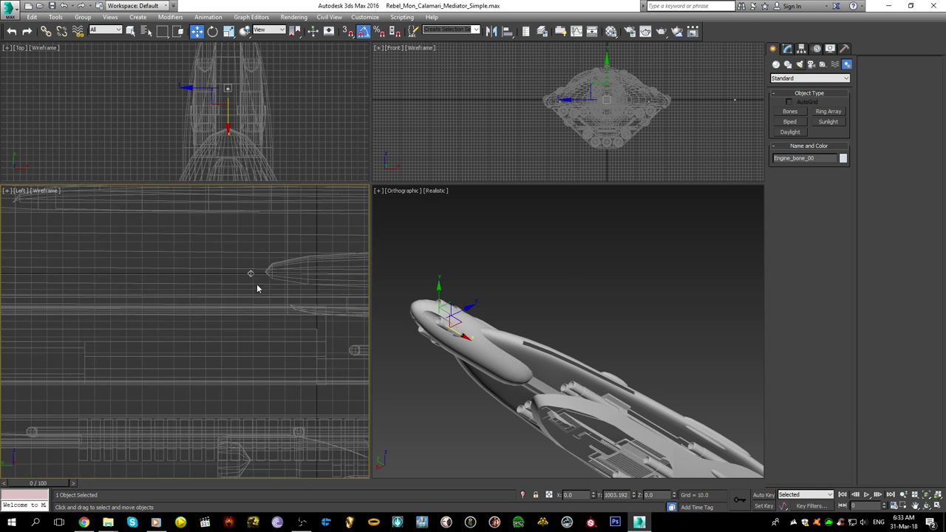
pyautogui.click(249, 266)
pyautogui.moveTo(805, 158); pyautogui.dragTo(825, 182)
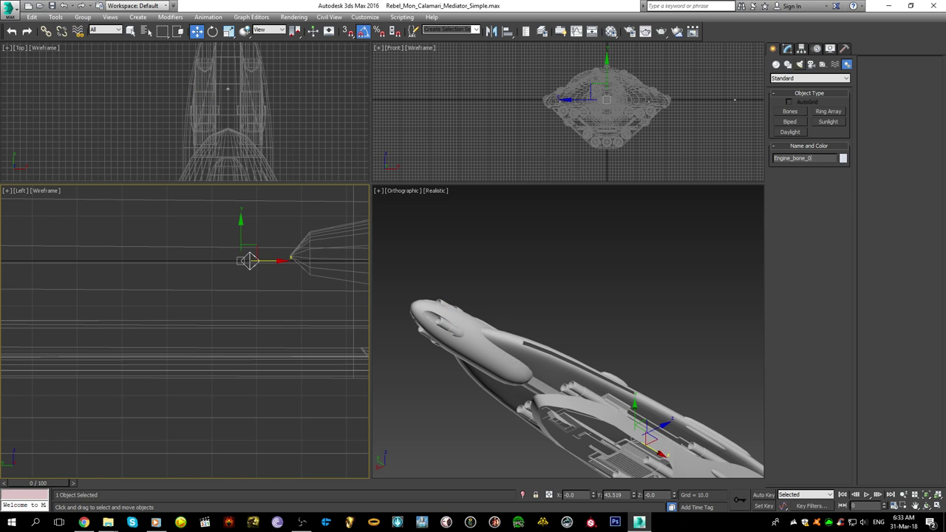
pyautogui.scroll(-5, 222, 389)
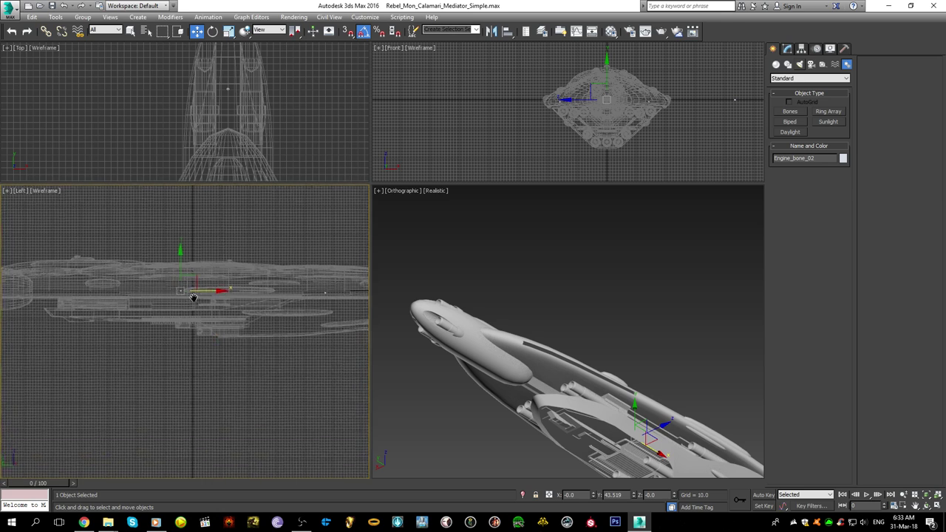
# - Move Engine_bone_02 down to the engine cluster on the underside, at about Y -69.62 and Z -104.52
pyautogui.moveTo(185, 278); pyautogui.dragTo(213, 310)
pyautogui.keyDown('alt'); pyautogui.moveTo(651, 325); pyautogui.dragTo(571, 306, button='middle'); pyautogui.keyUp('alt')
pyautogui.scroll(6, 605, 350)
pyautogui.scroll(4, 232, 323)
pyautogui.rightClick(205, 323)
pyautogui.moveTo(201, 314); pyautogui.dragTo(229, 327)
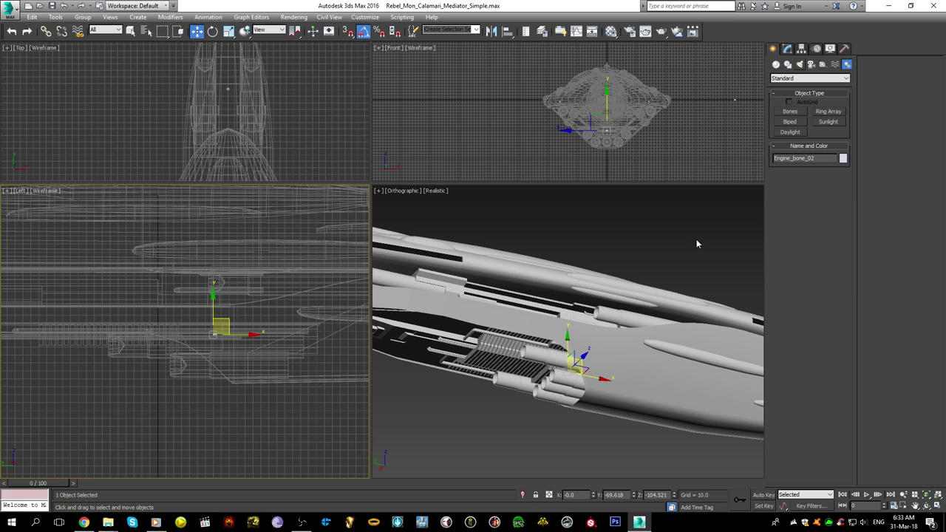
# - Clone the underside engine bone toward the rear, at about Y 325.53 and Z -26.23, naming the copy Engine_bone_02
pyautogui.moveTo(812, 159); pyautogui.dragTo(336, 175)
pyautogui.scroll(-3, 238, 327)
pyautogui.moveTo(208, 322); pyautogui.dragTo(229, 321, button='middle')
pyautogui.keyDown('shift'); pyautogui.moveTo(229, 320); pyautogui.dragTo(72, 290); pyautogui.keyUp('shift')
pyautogui.press('BackSpace')
pyautogui.press('BackSpace')
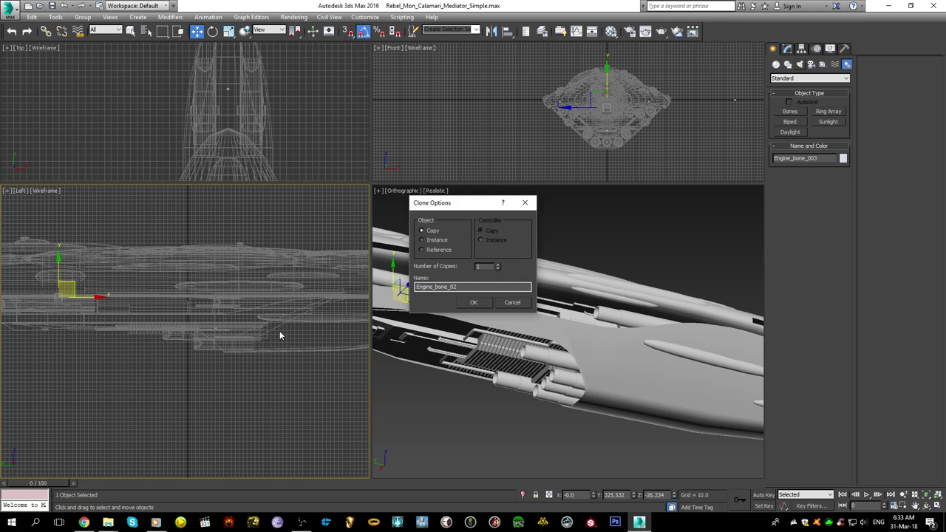
pyautogui.press('Return')
# - Select the original engine bone at the underside cluster and try naming it Engine_bone_01
pyautogui.scroll(5, 259, 334)
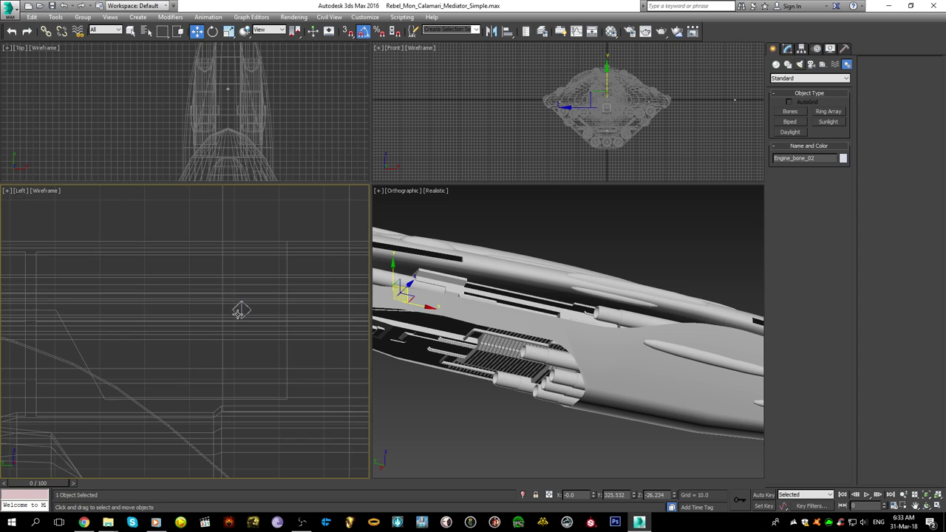
pyautogui.click(239, 312)
pyautogui.click(235, 312)
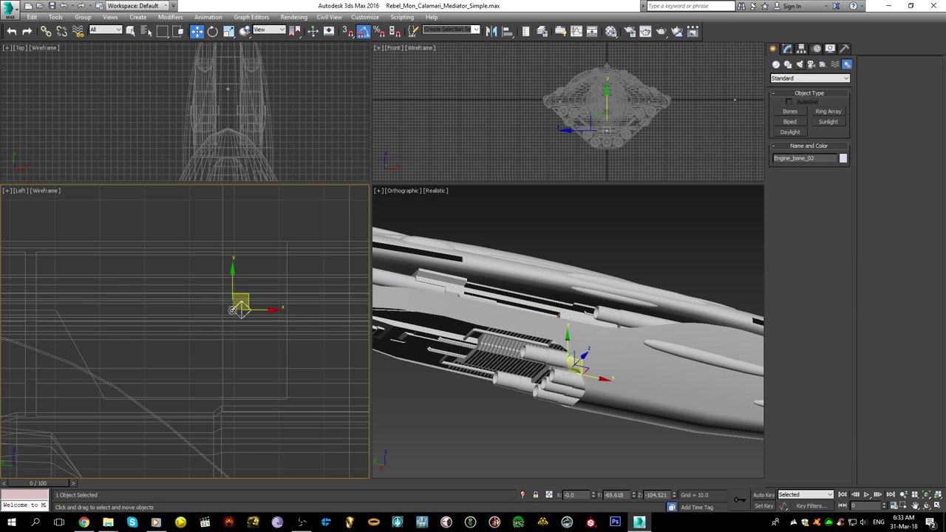
pyautogui.scroll(-3, 235, 312)
pyautogui.press('BackSpace')
pyautogui.write('1')
pyautogui.scroll(-3, 227, 336)
pyautogui.scroll(4, 162, 332)
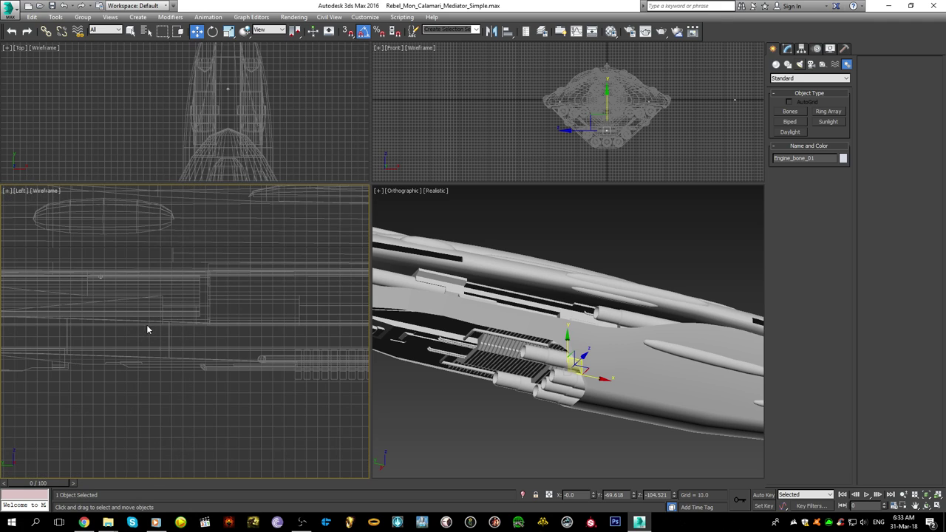
# - Select the newly cloned engine bone between the rear and underside bones and rename it Engine_bone_01
pyautogui.moveTo(33, 338); pyautogui.dragTo(196, 342, button='middle')
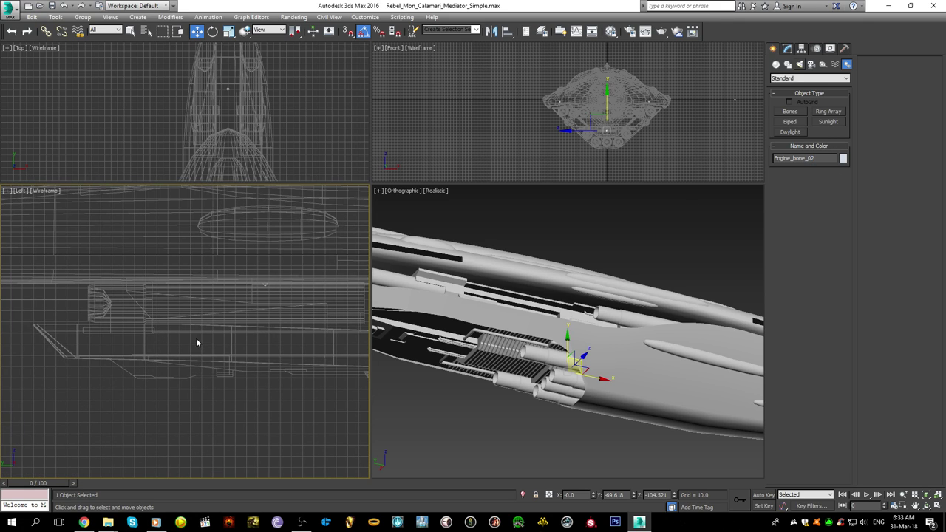
pyautogui.scroll(3, 253, 281)
pyautogui.moveTo(284, 296); pyautogui.dragTo(241, 326, button='middle')
pyautogui.scroll(3, 241, 326)
pyautogui.click(249, 309)
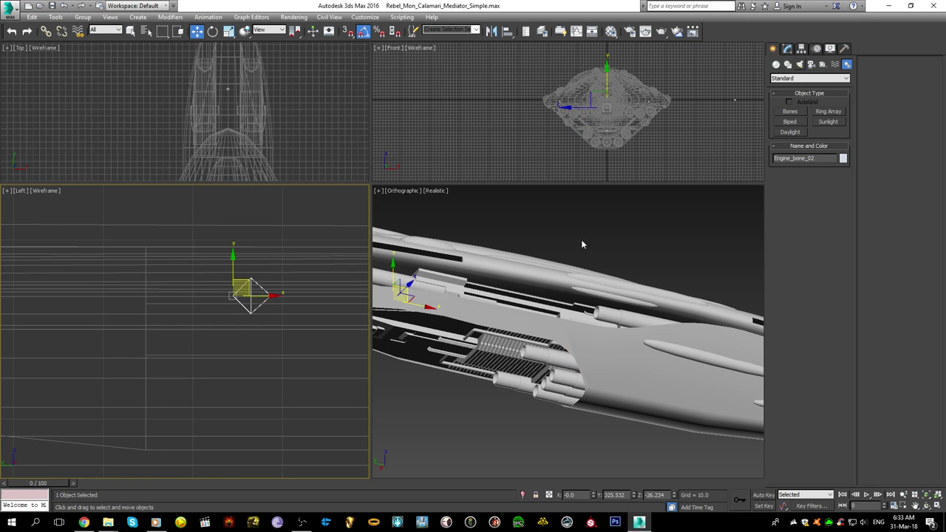
pyautogui.click(813, 158)
# - Move Engine_bone_01 onto the side engine block below the hull's midline, at about Y 364.38 and Z -49.24
pyautogui.scroll(-9, 132, 369)
pyautogui.moveTo(132, 370); pyautogui.dragTo(207, 315, button='middle')
pyautogui.scroll(4, 207, 315)
pyautogui.moveTo(234, 286); pyautogui.dragTo(172, 323)
pyautogui.scroll(-4, 172, 323)
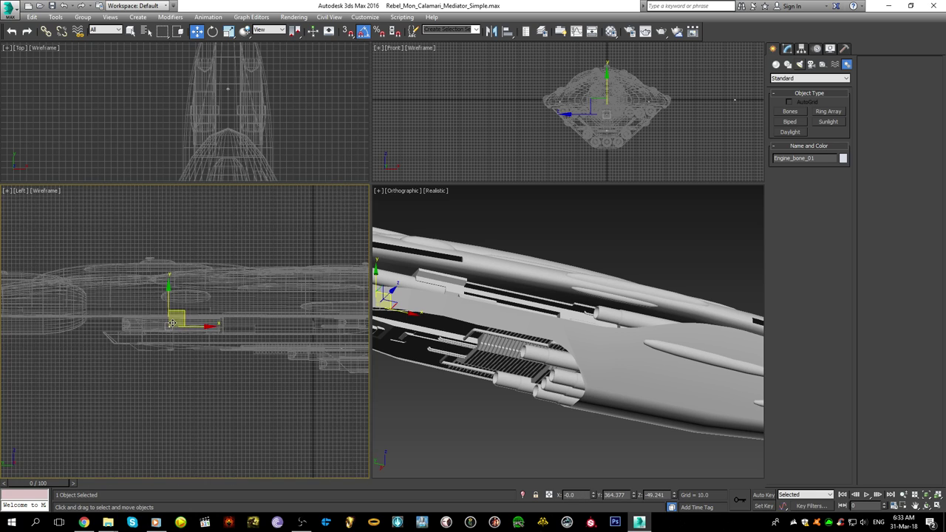
pyautogui.scroll(4, 288, 331)
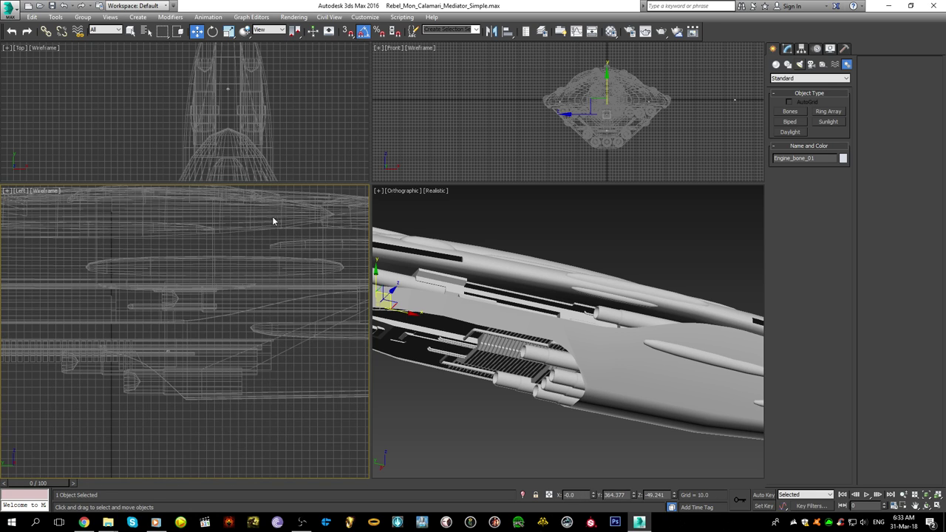
# - Clone the spare bone beside the hull to about Y -545.31 and Z 234.95 and name the copy Shield_Gen_00
pyautogui.scroll(-6, 260, 102)
pyautogui.moveTo(278, 171); pyautogui.dragTo(243, 106, button='middle')
pyautogui.click(232, 120)
pyautogui.click(237, 130)
pyautogui.scroll(-5, 277, 300)
pyautogui.moveTo(340, 300); pyautogui.dragTo(301, 298, button='middle')
pyautogui.moveTo(302, 298)
pyautogui.keyDown('shift'); pyautogui.mouseDown()
pyautogui.moveTo(303, 289)
pyautogui.moveTo(207, 267)
pyautogui.mouseUp(); pyautogui.keyUp('shift')
pyautogui.doubleClick(435, 286)
pyautogui.write('Shi')
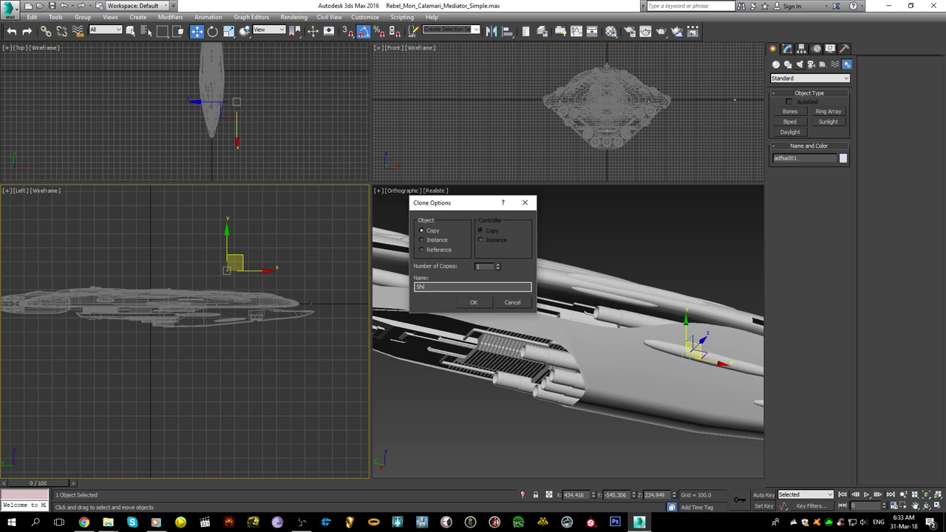
pyautogui.write('eld_Gen_00')
pyautogui.press('Return')
# - Move Shield_Gen_00 onto the small pod above the front hull, at about Y -132.05 and Z 109.51
pyautogui.scroll(3, 165, 281)
pyautogui.moveTo(240, 291); pyautogui.dragTo(124, 325)
pyautogui.scroll(6, 118, 333)
pyautogui.scroll(3, 90, 323)
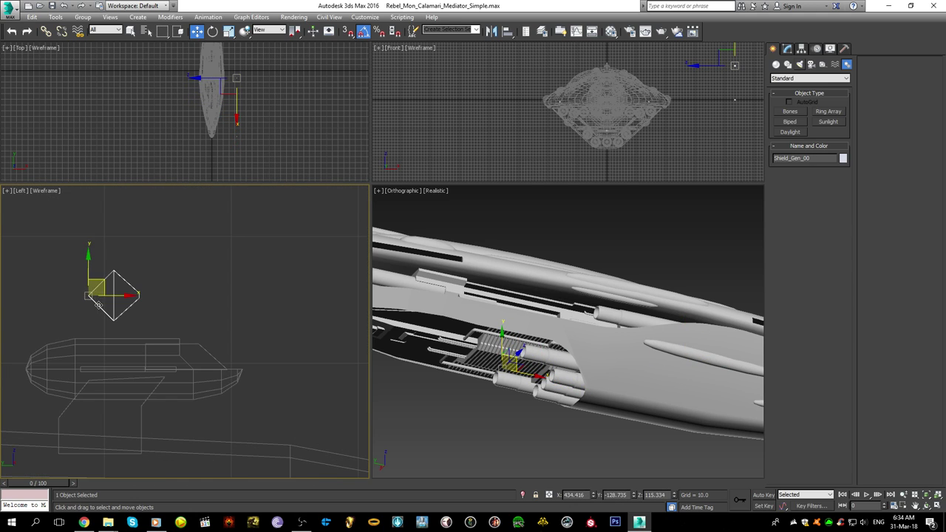
pyautogui.moveTo(113, 277); pyautogui.dragTo(149, 363)
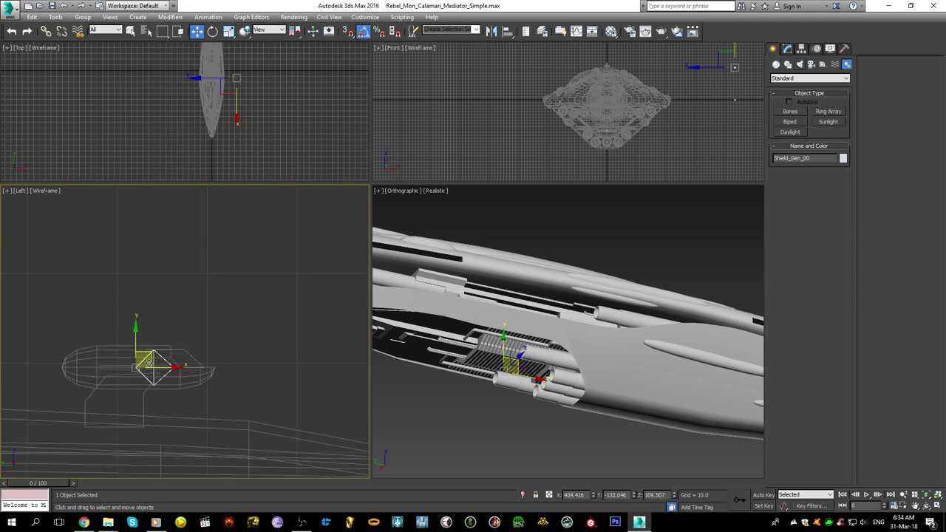
# - Clone Shield_Gen_00 aft to about Y 284.98 and Z 152.98, name the copy Shield_Gen_01, and review the scene's object list
pyautogui.scroll(-10, 151, 361)
pyautogui.moveTo(156, 358); pyautogui.dragTo(323, 314, button='middle')
pyautogui.keyDown('shift'); pyautogui.moveTo(334, 312); pyautogui.dragTo(13, 279); pyautogui.keyUp('shift')
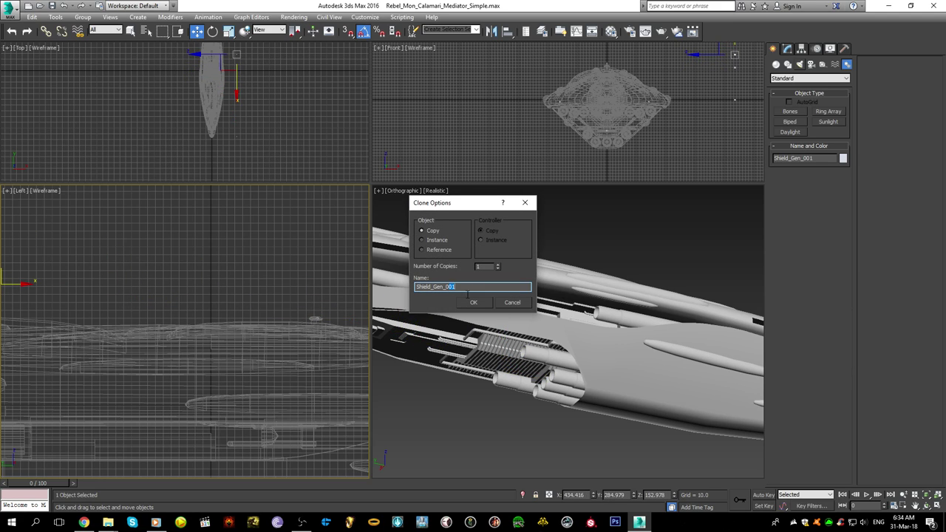
pyautogui.press('Return')
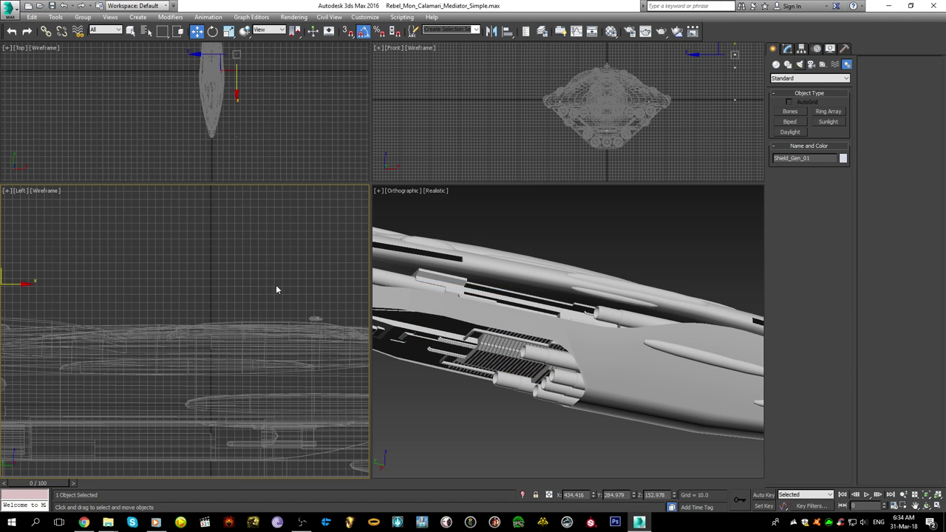
pyautogui.click(146, 31)
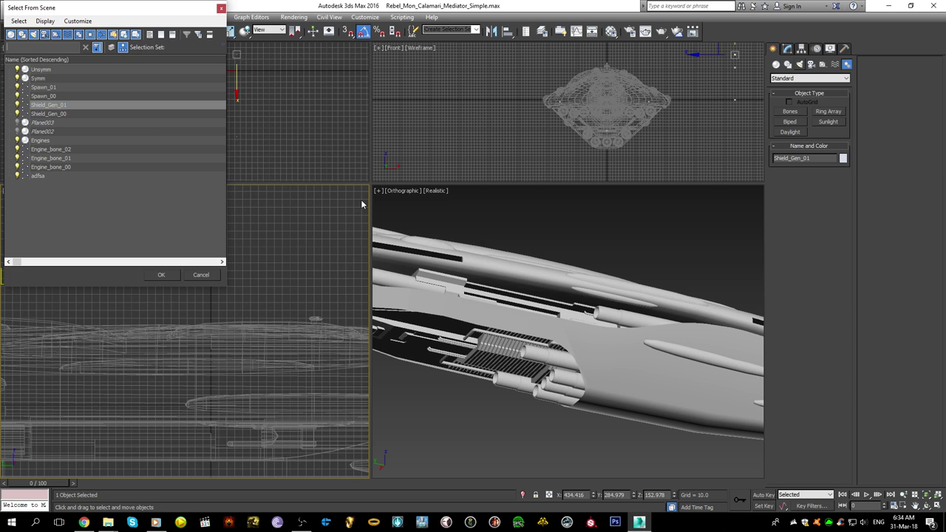
pyautogui.click(220, 10)
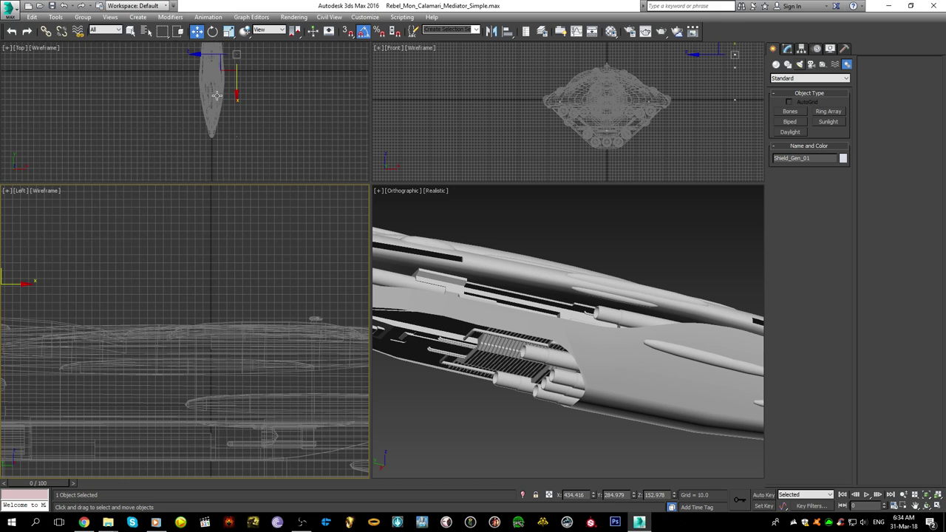
# - Move Shield_Gen_01 onto the small pod above the rear hull, at about Y 413.41 and Z 123.46
pyautogui.moveTo(127, 329); pyautogui.dragTo(276, 347, button='middle')
pyautogui.scroll(3, 137, 282)
pyautogui.moveTo(137, 282); pyautogui.dragTo(296, 266, button='middle')
pyautogui.scroll(-2, 296, 266)
pyautogui.moveTo(337, 265); pyautogui.dragTo(202, 289)
pyautogui.scroll(-5, 573, 285)
# - Examine the upper hull and the position of Shield_Gen_01 relative to it from several angles and distances
pyautogui.keyDown('alt'); pyautogui.moveTo(574, 284); pyautogui.dragTo(506, 334, button='middle'); pyautogui.keyUp('alt')
pyautogui.scroll(5, 506, 333)
pyautogui.keyDown('alt'); pyautogui.moveTo(560, 367); pyautogui.dragTo(544, 335, button='middle'); pyautogui.keyUp('alt')
pyautogui.moveTo(594, 355); pyautogui.dragTo(529, 315, button='middle')
pyautogui.scroll(5, 581, 364)
pyautogui.scroll(-5, 580, 364)
pyautogui.scroll(5, 464, 307)
pyautogui.scroll(-5, 464, 307)
pyautogui.keyDown('alt'); pyautogui.moveTo(464, 307); pyautogui.dragTo(483, 311, button='middle'); pyautogui.keyUp('alt')
pyautogui.scroll(-2, 484, 310)
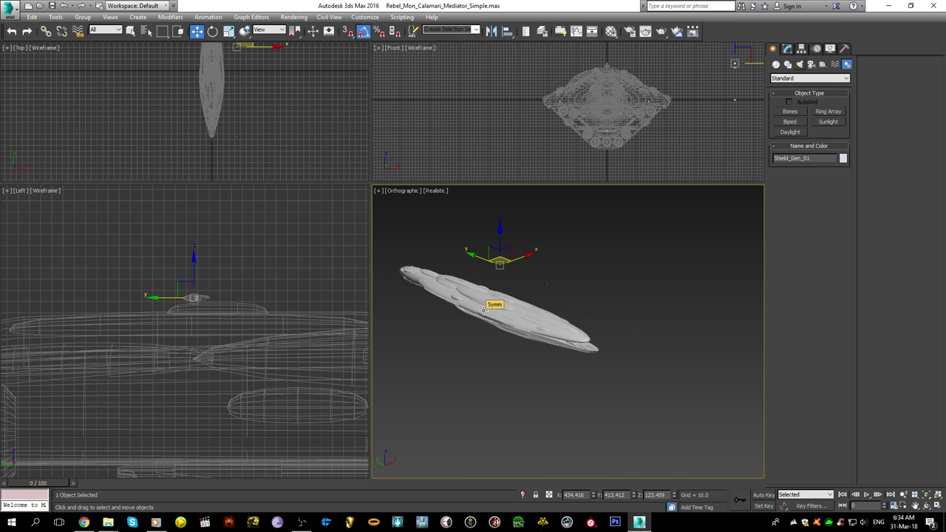
pyautogui.scroll(2, 483, 311)
pyautogui.scroll(4, 483, 310)
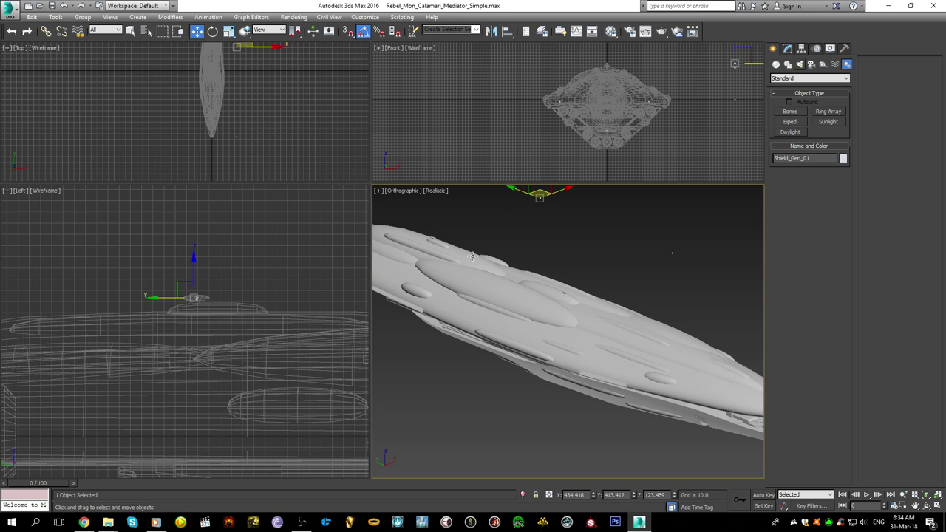
# - Select both shield generator bones together and centre them on the hull's midline
pyautogui.moveTo(466, 253); pyautogui.dragTo(560, 281, button='middle')
pyautogui.moveTo(530, 220); pyautogui.dragTo(606, 306)
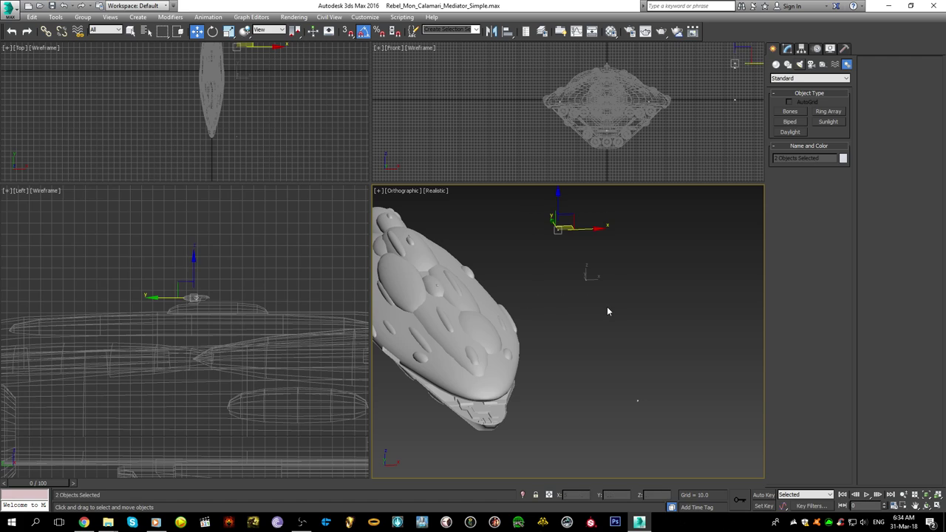
pyautogui.moveTo(595, 71); pyautogui.dragTo(549, 77, button='middle')
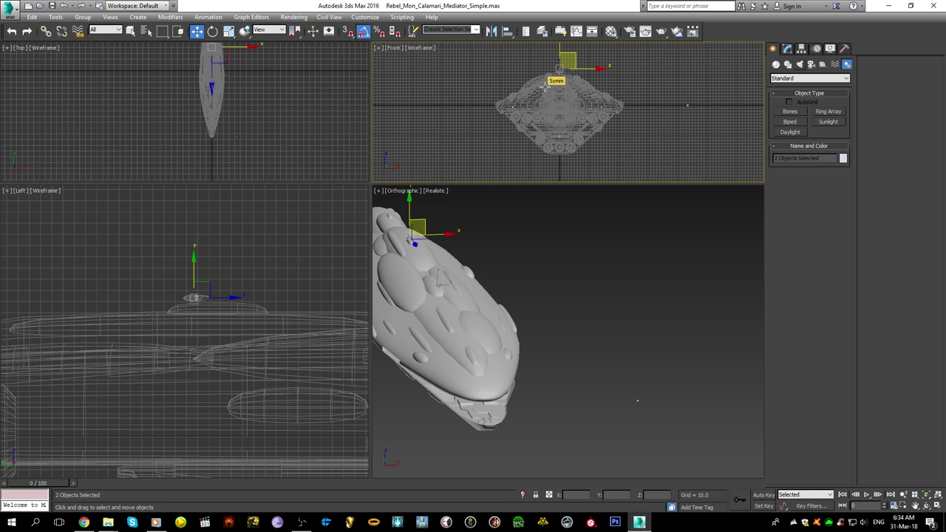
# - Clone the spare bone beside the hull toward the ship's midline and set the copy's X position to 0
pyautogui.moveTo(663, 77); pyautogui.dragTo(707, 126)
pyautogui.scroll(-3, 302, 134)
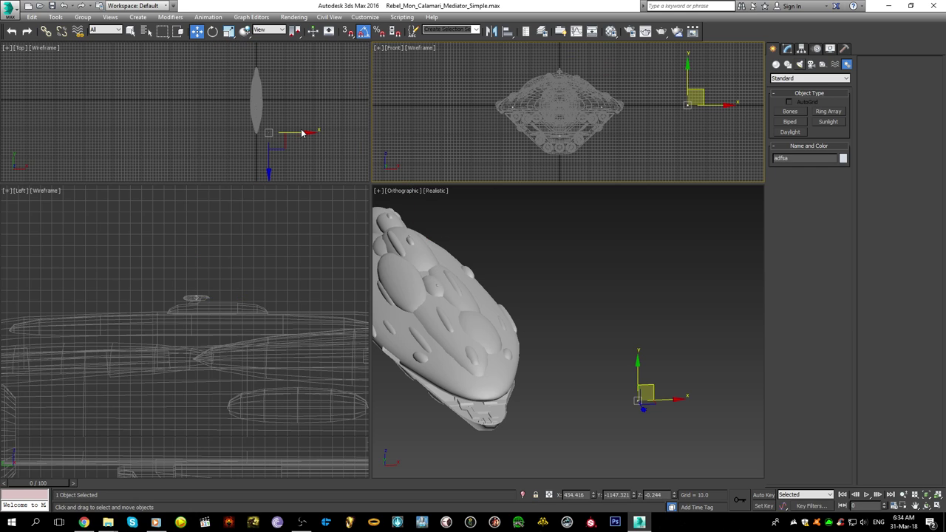
pyautogui.scroll(-6, 268, 283)
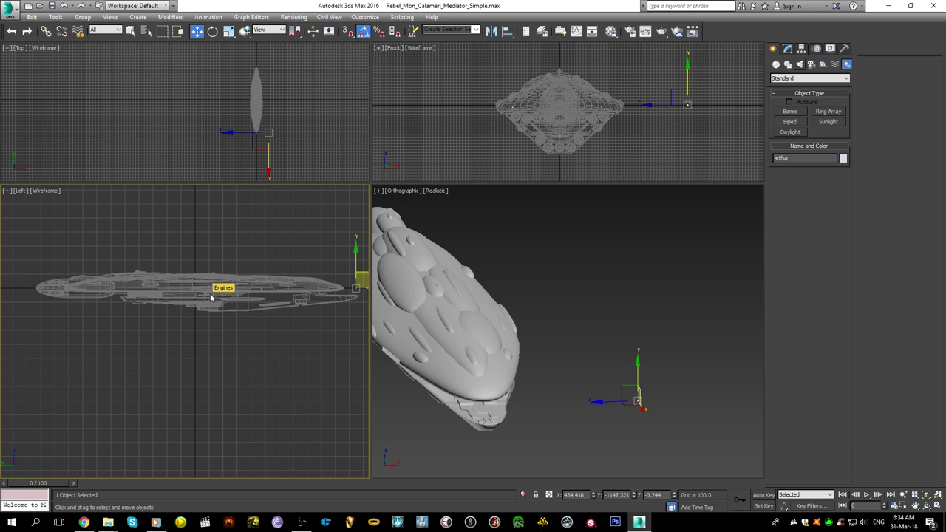
pyautogui.click(606, 82)
pyautogui.keyDown('shift'); pyautogui.moveTo(715, 102); pyautogui.dragTo(601, 103); pyautogui.keyUp('shift')
pyautogui.click(463, 304)
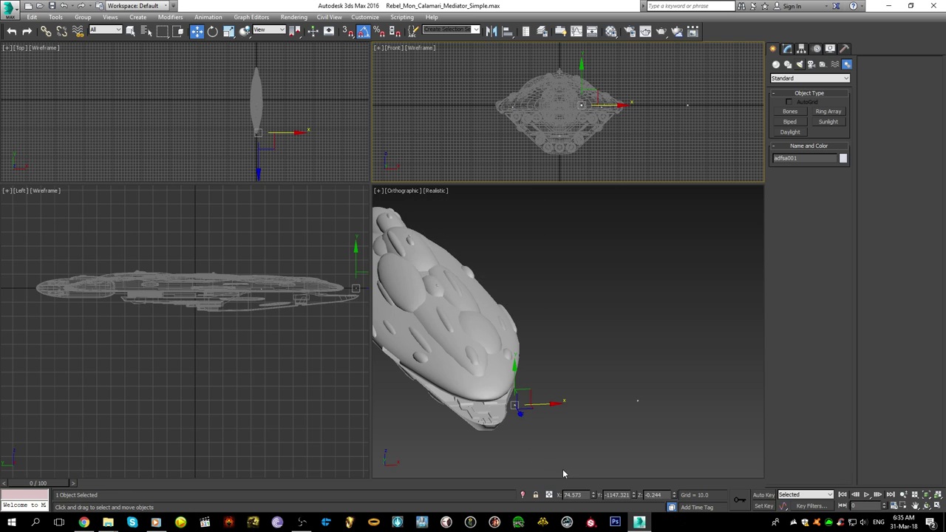
pyautogui.doubleClick(567, 495)
pyautogui.write('0')
# - Rename the centred copy in front of the bow to IC_01
pyautogui.moveTo(304, 242); pyautogui.dragTo(296, 224, button='middle')
pyautogui.scroll(5, 257, 134)
pyautogui.scroll(10, 266, 144)
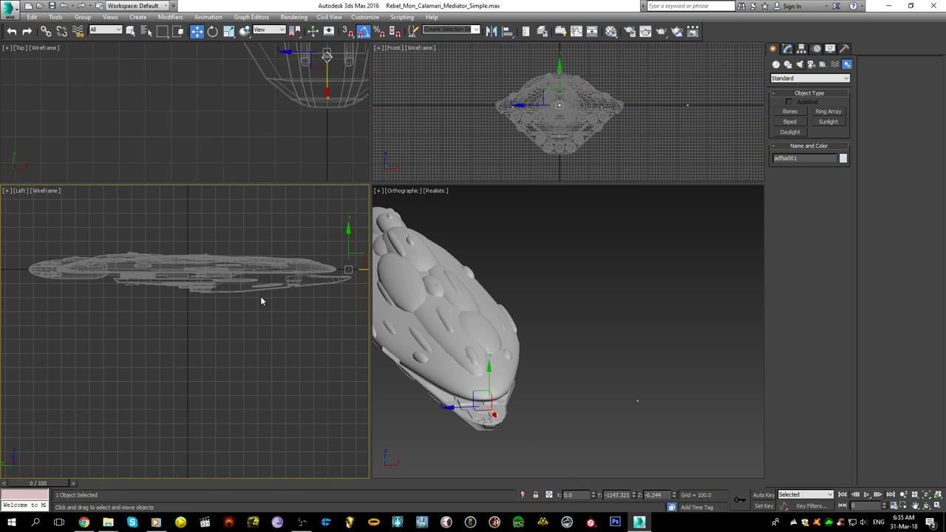
pyautogui.moveTo(347, 271); pyautogui.dragTo(249, 344, button='middle')
pyautogui.scroll(10, 249, 344)
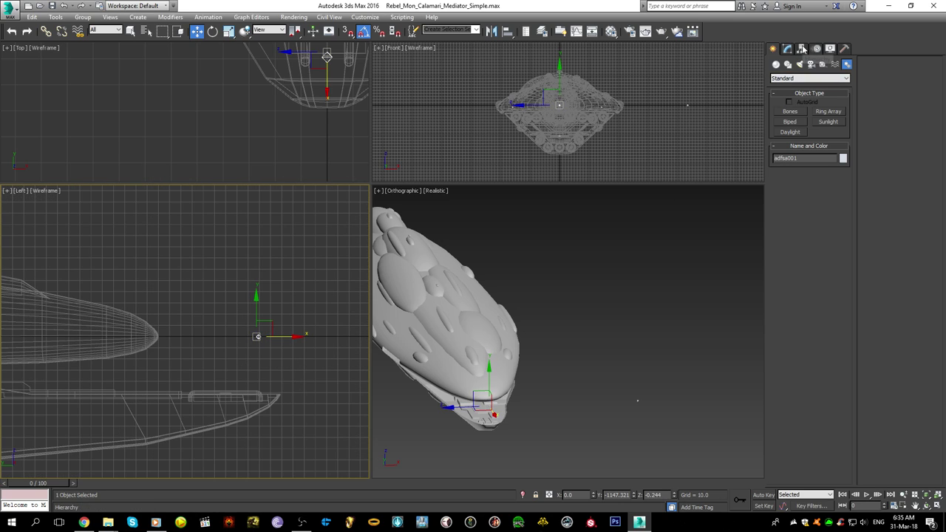
pyautogui.click(802, 49)
pyautogui.click(773, 48)
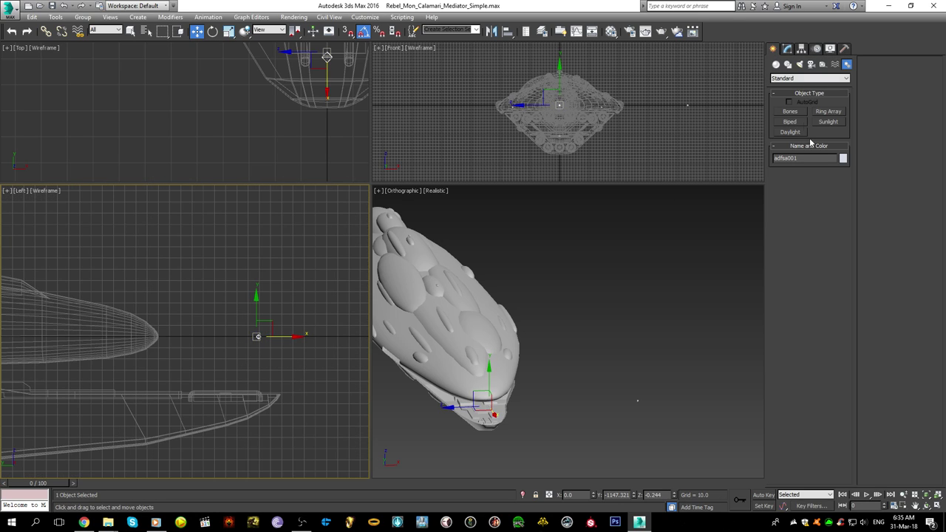
pyautogui.moveTo(805, 160); pyautogui.dragTo(708, 172)
pyautogui.write('IC_')
# - Move IC_01 back inside the tip of the upper hull's nose, at about Y -1043.64 and Z 0.83
pyautogui.moveTo(267, 119); pyautogui.dragTo(233, 134, button='middle')
pyautogui.rightClick(248, 244)
pyautogui.moveTo(272, 324); pyautogui.dragTo(161, 321)
pyautogui.scroll(8, 160, 316)
pyautogui.scroll(-5, 161, 321)
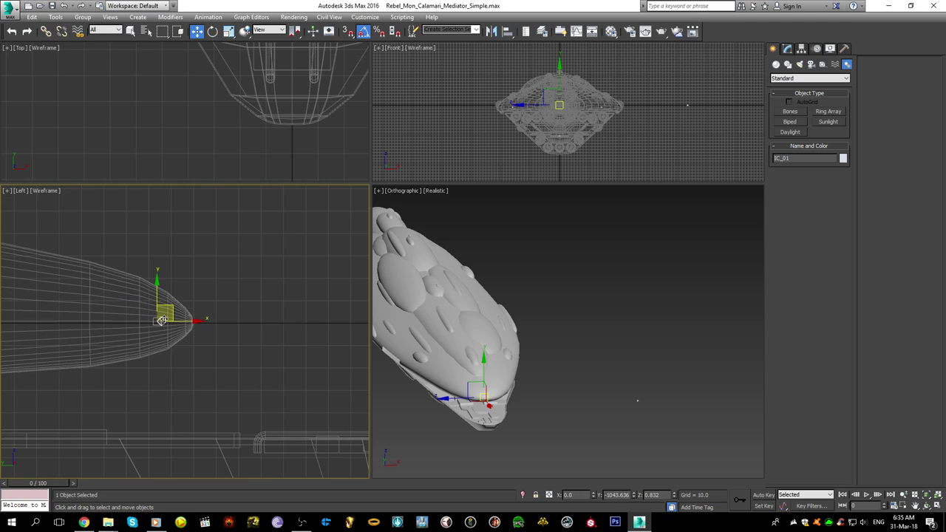
# - Clone IC_01 to the nose edge at about X -16.5 and Y -1055.31 as IC_001_FP_01, and rename the original IC_001
pyautogui.scroll(-5, 191, 108)
pyautogui.scroll(2, 206, 71)
pyautogui.moveTo(208, 71); pyautogui.dragTo(237, 124, button='middle')
pyautogui.scroll(2, 237, 123)
pyautogui.moveTo(506, 337); pyautogui.dragTo(559, 415, button='middle')
pyautogui.scroll(4, 517, 340)
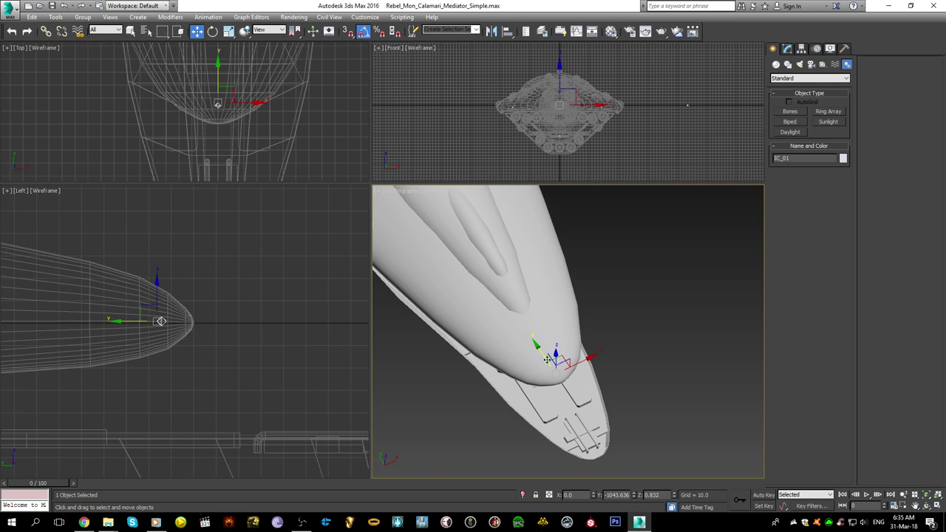
pyautogui.scroll(4, 243, 81)
pyautogui.moveTo(252, 81)
pyautogui.keyDown('shift'); pyautogui.mouseDown()
pyautogui.moveTo(189, 137)
pyautogui.moveTo(190, 124)
pyautogui.mouseUp(); pyautogui.keyUp('shift')
pyautogui.click(451, 285)
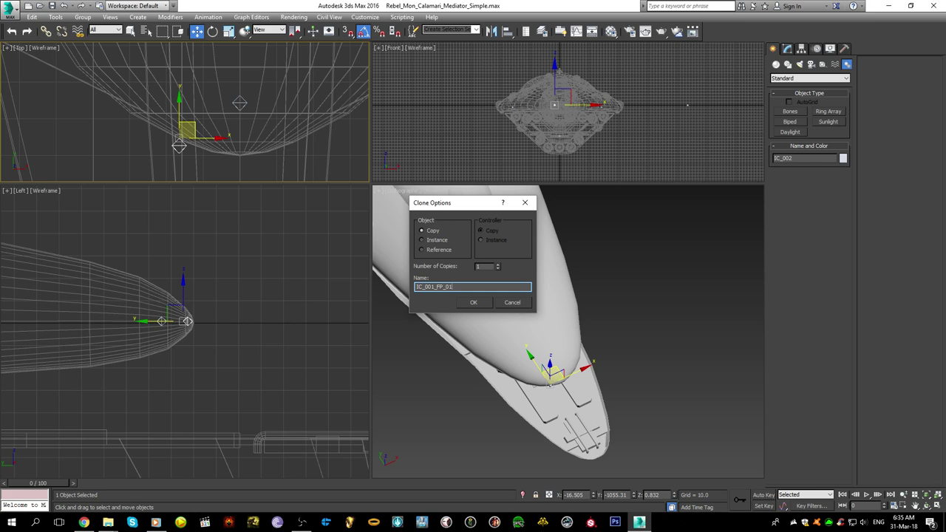
pyautogui.write('IC_001_FP_01')
pyautogui.press('Return')
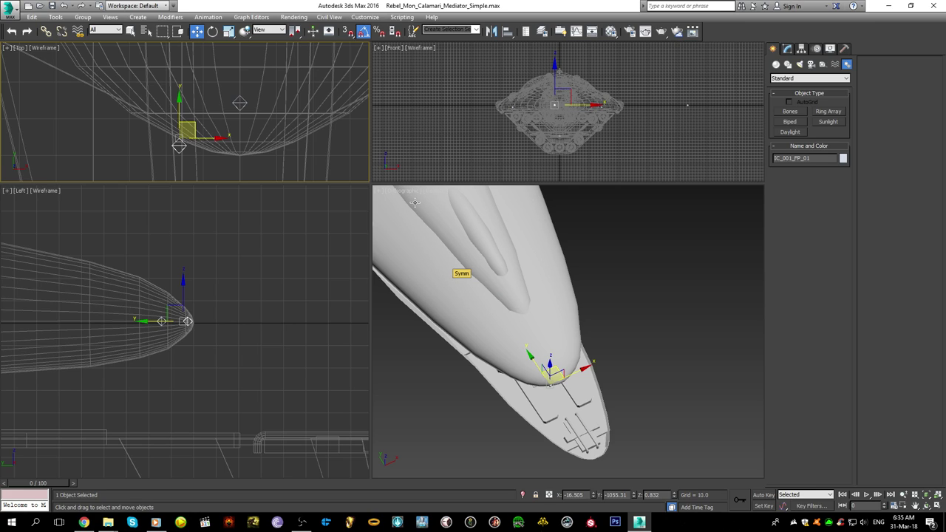
pyautogui.click(240, 102)
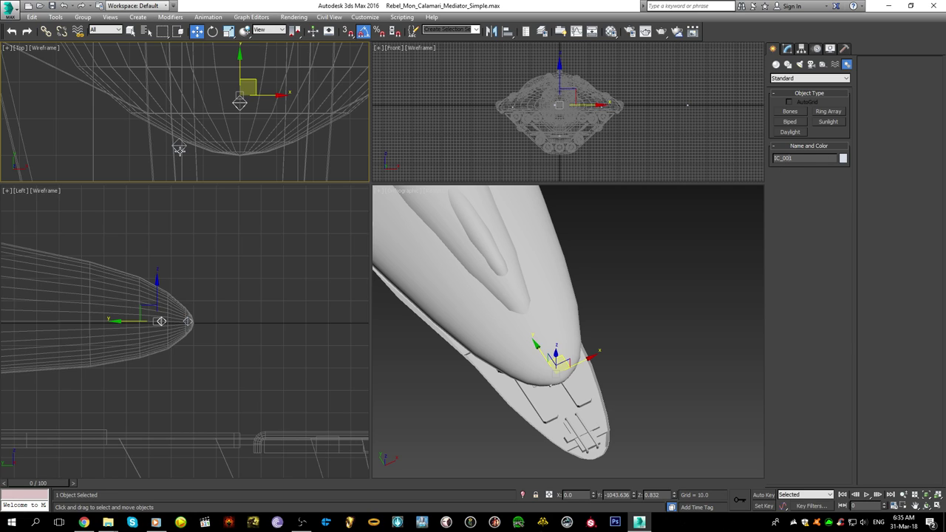
# - Clone IC_001_FP_01 to the opposite side of the nose as IC_001_FP_002 and adjust both bones along the hull edge
pyautogui.click(179, 148)
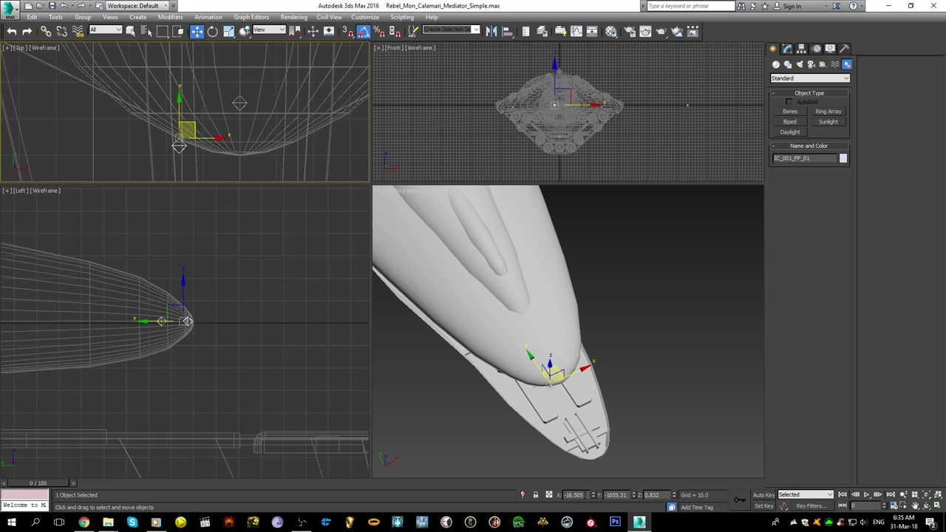
pyautogui.moveTo(188, 100); pyautogui.dragTo(227, 103, button='middle')
pyautogui.moveTo(235, 125)
pyautogui.mouseDown()
pyautogui.moveTo(182, 96)
pyautogui.moveTo(441, 120)
pyautogui.mouseUp()
pyautogui.click(470, 302)
pyautogui.moveTo(270, 148); pyautogui.dragTo(56, 129, button='middle')
pyautogui.moveTo(219, 90); pyautogui.dragTo(202, 94)
pyautogui.moveTo(131, 97); pyautogui.dragTo(342, 144, button='middle')
# - Rotate the two IC_001 firing-point bones outward from the nose, setting IC_001_FP_002 to a Z rotation of -45 degrees
pyautogui.click(159, 146)
pyautogui.press('e')
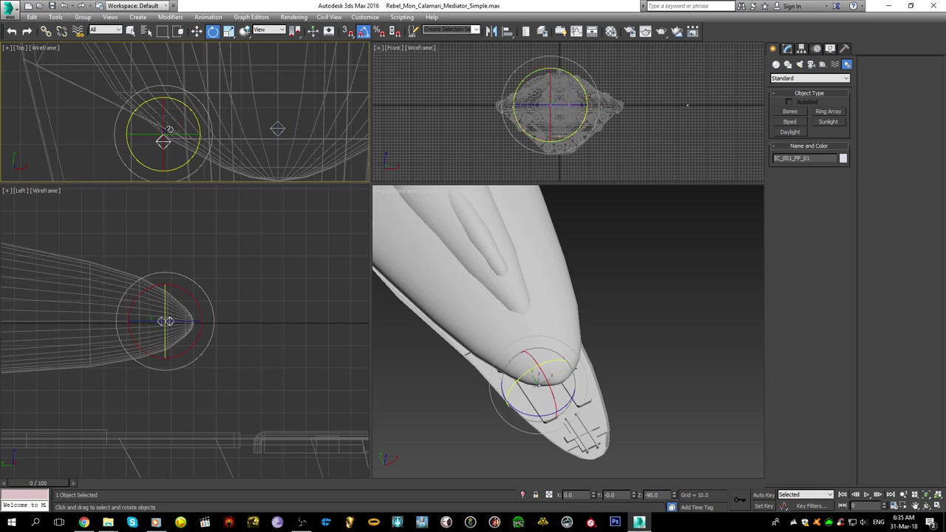
pyautogui.moveTo(180, 105); pyautogui.dragTo(205, 102)
pyautogui.moveTo(267, 113); pyautogui.dragTo(135, 112, button='middle')
pyautogui.click(261, 139)
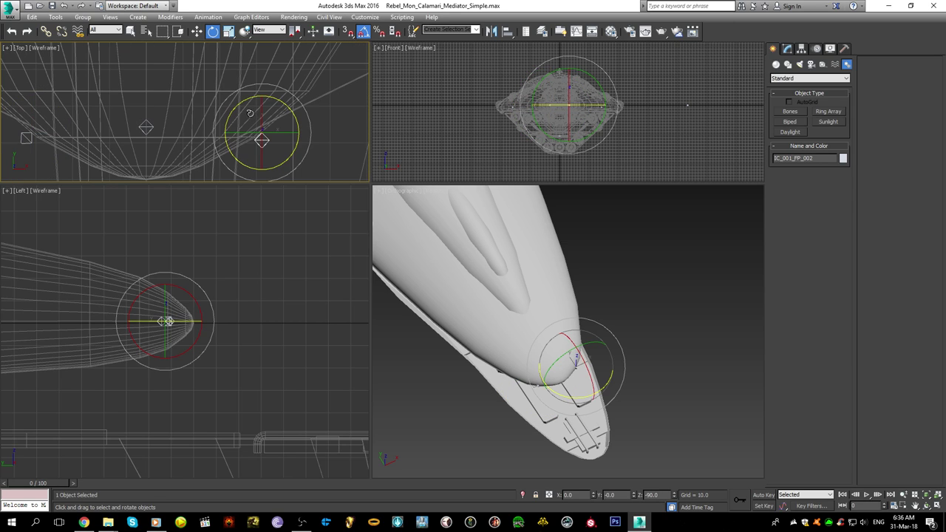
pyautogui.moveTo(247, 101); pyautogui.dragTo(233, 107)
pyautogui.scroll(-5, 231, 127)
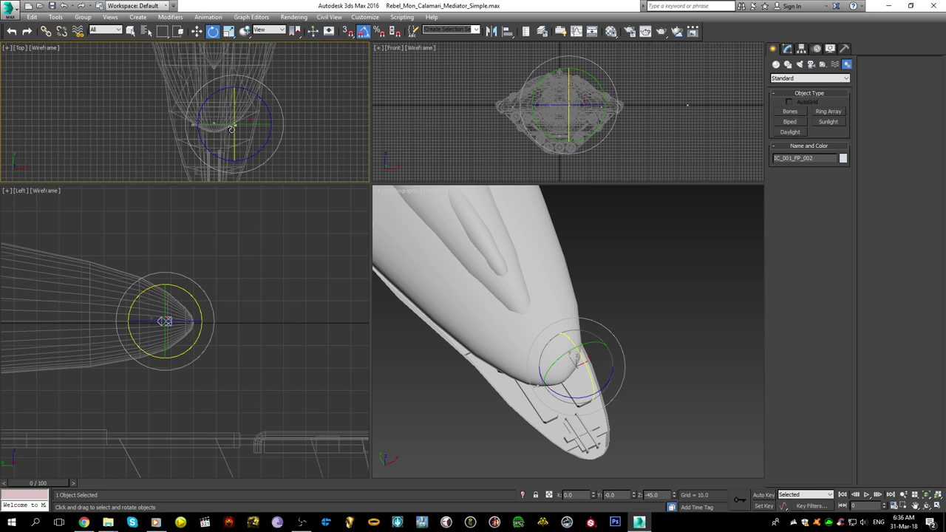
# - Clone IC_001 to above the lower bow, at about Y -1112.21 and Z -42.30, and name the copy IC_002
pyautogui.press('w')
pyautogui.scroll(6, 231, 128)
pyautogui.scroll(3, 147, 112)
pyautogui.click(134, 72)
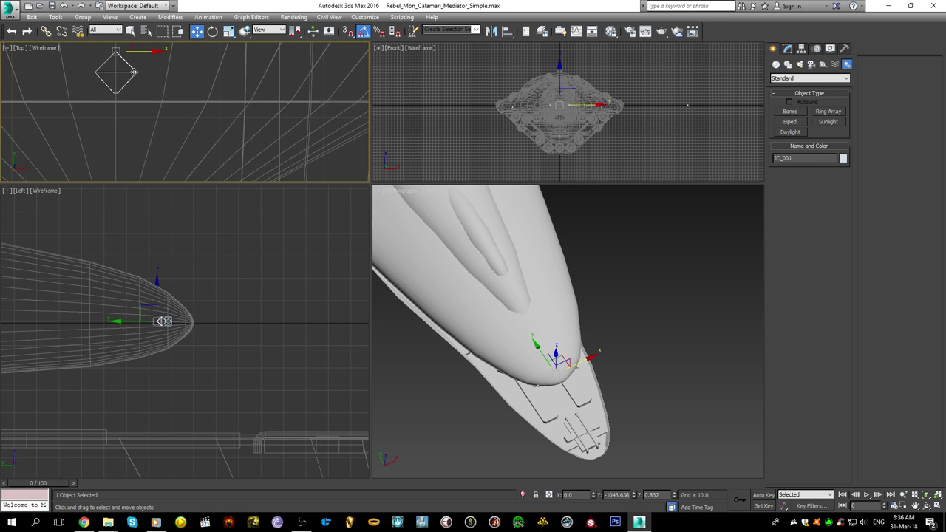
pyautogui.scroll(-7, 134, 71)
pyautogui.press('z')
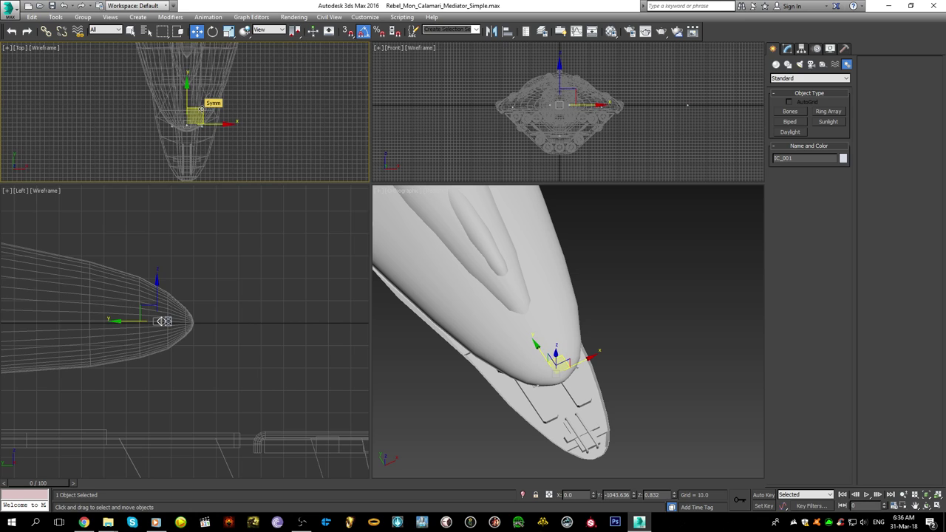
pyautogui.scroll(-4, 242, 303)
pyautogui.click(201, 311)
pyautogui.moveTo(204, 310); pyautogui.dragTo(159, 269, button='middle')
pyautogui.moveTo(175, 261); pyautogui.dragTo(249, 310)
pyautogui.click(470, 300)
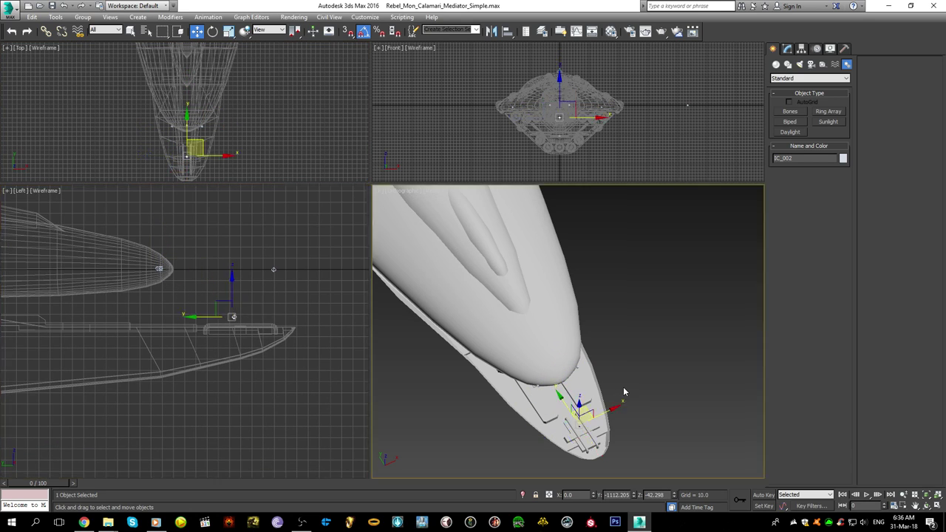
# - Select IC_002 above the lower bow and move it aft to about Y -945 and Z -45.37
pyautogui.scroll(-4, 620, 385)
pyautogui.moveTo(621, 385); pyautogui.dragTo(597, 344, button='middle')
pyautogui.moveTo(665, 285); pyautogui.dragTo(723, 400)
pyautogui.scroll(6, 567, 385)
pyautogui.scroll(5, 514, 336)
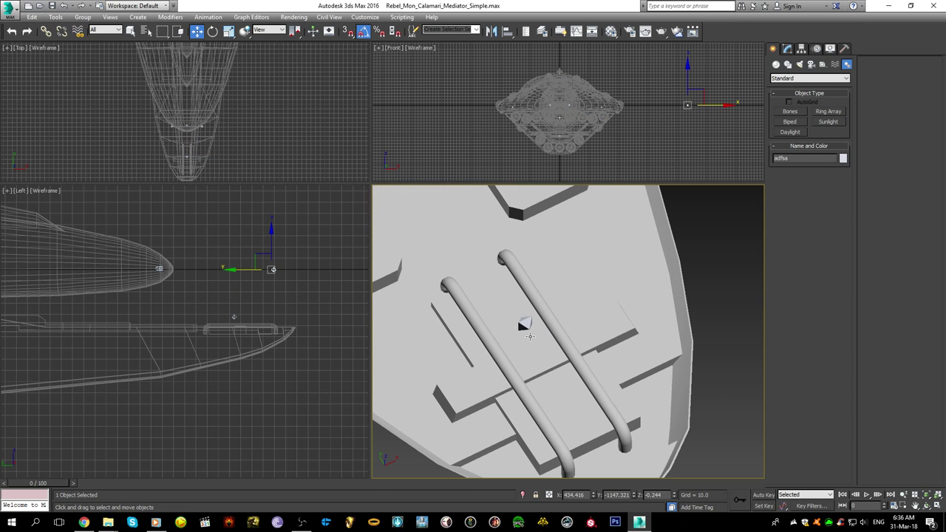
pyautogui.click(526, 326)
pyautogui.scroll(-6, 525, 326)
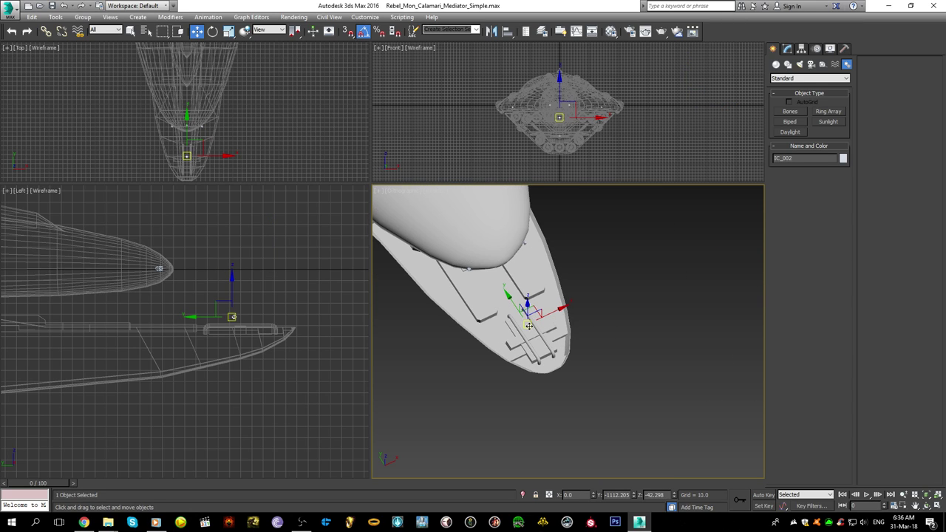
pyautogui.moveTo(167, 326); pyautogui.dragTo(222, 337, button='middle')
pyautogui.moveTo(299, 315); pyautogui.dragTo(99, 331)
pyautogui.scroll(8, 560, 118)
pyautogui.scroll(5, 561, 120)
# - Show edged faces in the shaded view and shift IC_002 farther aft along the lower hull to about Y -934.65
pyautogui.moveTo(497, 346)
pyautogui.keyDown('alt'); pyautogui.mouseDown(button='middle')
pyautogui.moveTo(543, 275)
pyautogui.moveTo(527, 273)
pyautogui.mouseUp(button='middle'); pyautogui.keyUp('alt')
pyautogui.moveTo(189, 335); pyautogui.dragTo(316, 318, button='middle')
pyautogui.moveTo(511, 277)
pyautogui.mouseDown(button='middle')
pyautogui.moveTo(529, 310)
pyautogui.moveTo(521, 289)
pyautogui.moveTo(510, 296)
pyautogui.mouseUp(button='middle')
pyautogui.press('F4')
pyautogui.scroll(4, 522, 296)
pyautogui.moveTo(458, 264); pyautogui.dragTo(457, 264)
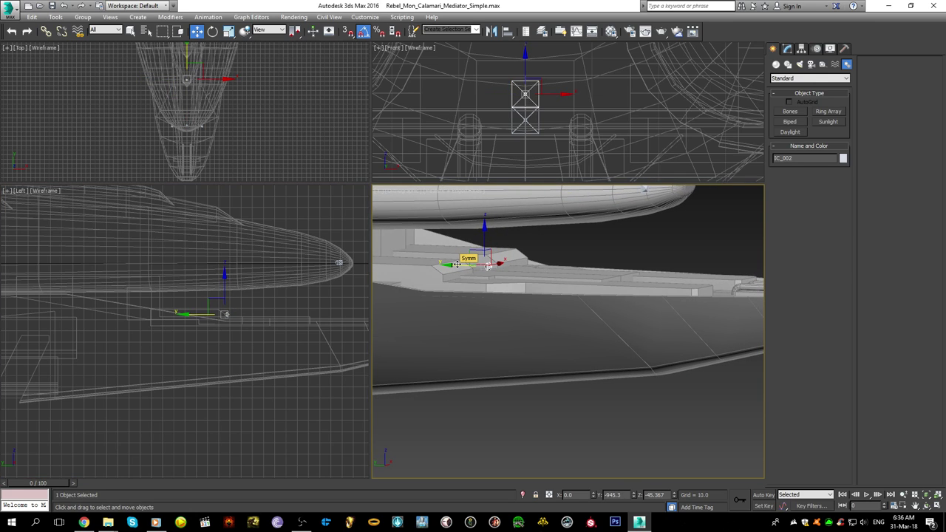
pyautogui.moveTo(457, 264); pyautogui.dragTo(438, 272)
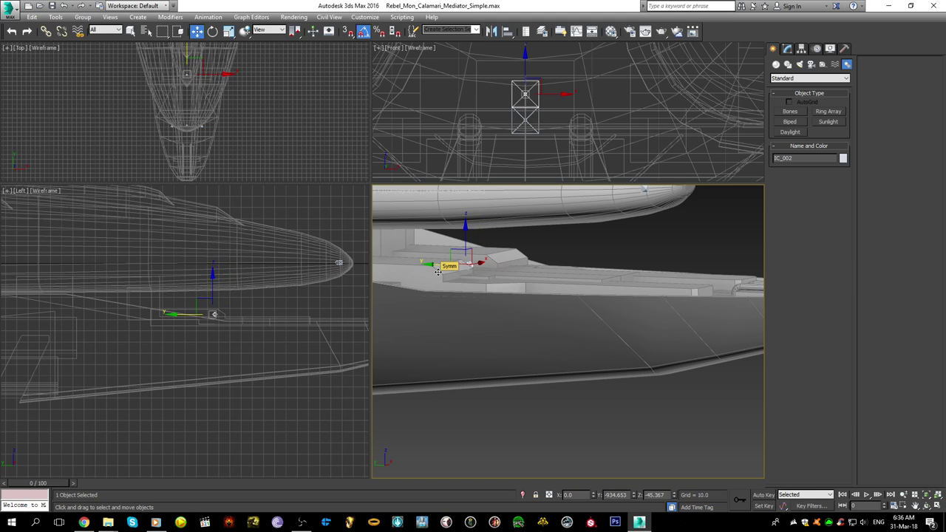
# - Switch the shaded view to Front and bring IC_002 close into view
pyautogui.moveTo(568, 104)
pyautogui.mouseDown(button='middle')
pyautogui.moveTo(604, 86)
pyautogui.moveTo(611, 103)
pyautogui.mouseUp(button='middle')
pyautogui.press('f')
pyautogui.scroll(6, 555, 360)
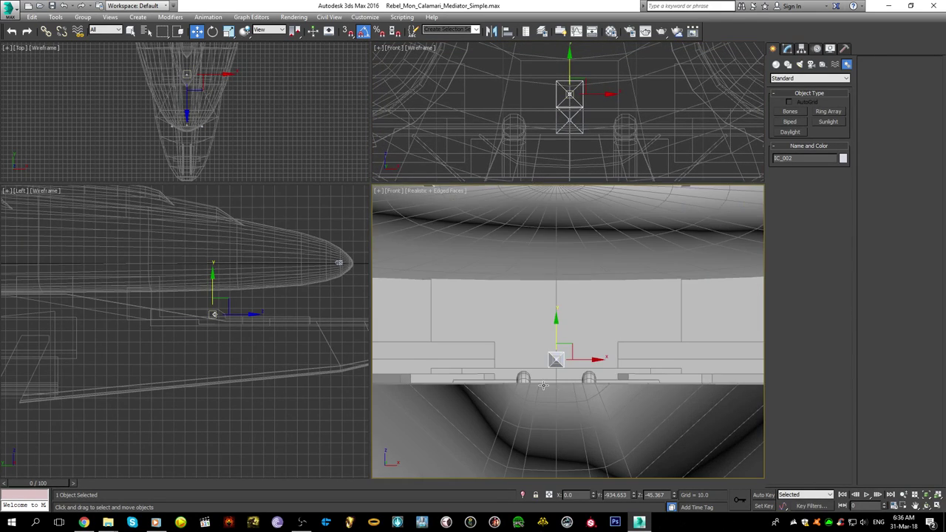
pyautogui.moveTo(612, 359); pyautogui.dragTo(628, 361, button='middle')
pyautogui.keyDown('shift'); pyautogui.moveTo(675, 354); pyautogui.dragTo(521, 356); pyautogui.keyUp('shift')
pyautogui.click(483, 288)
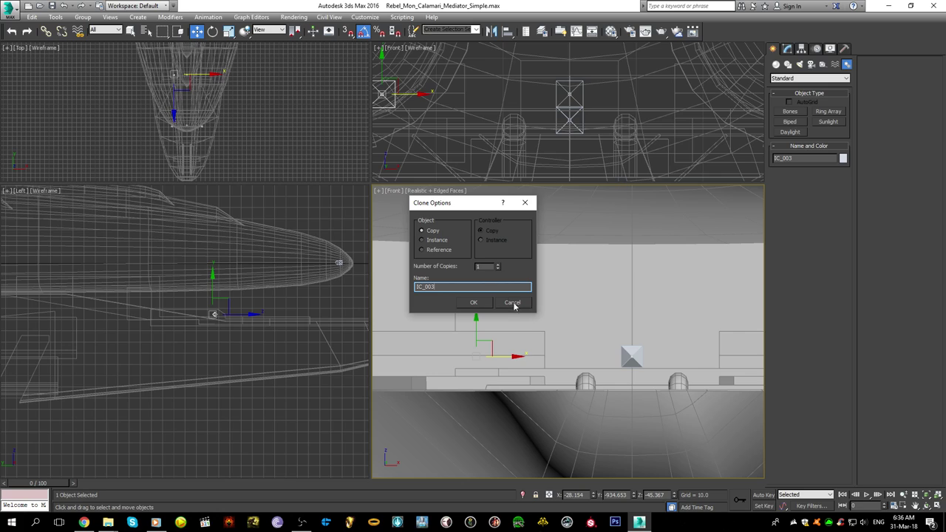
pyautogui.click(508, 303)
# - Rename the IC_002 bone as TL_001 and clone it sideways to about X -34.03, naming the copy TL_001_FP_01
pyautogui.click(796, 159)
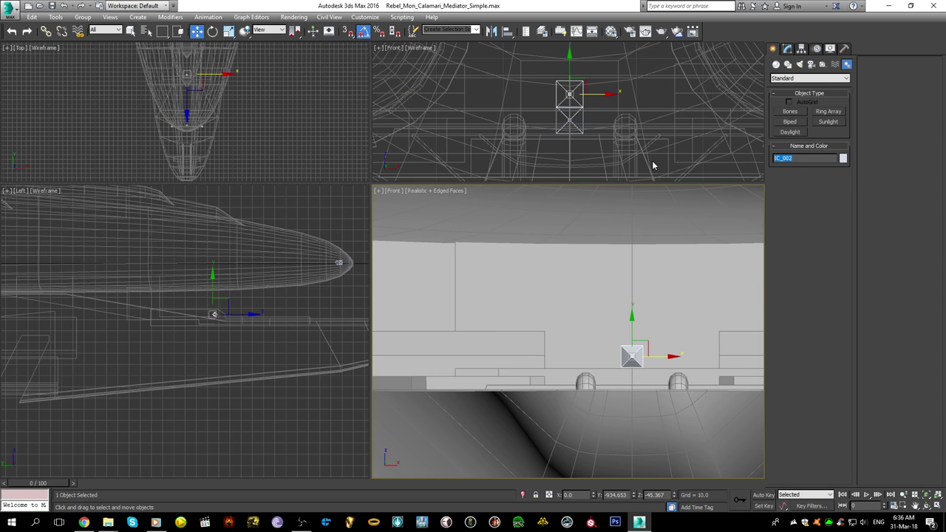
pyautogui.write('TL')
pyautogui.keyDown('shift'); pyautogui.moveTo(631, 356); pyautogui.dragTo(443, 356); pyautogui.keyUp('shift')
pyautogui.click(442, 287)
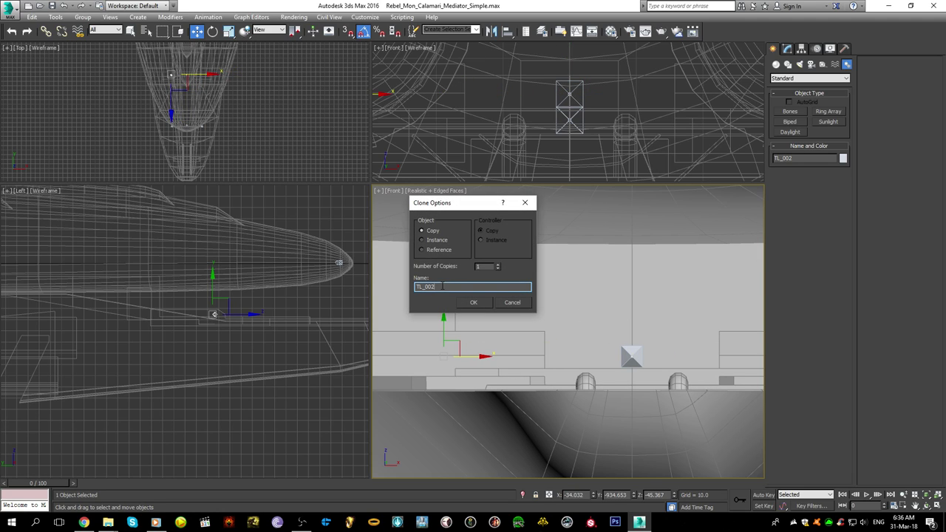
pyautogui.write('1_FP_01')
pyautogui.press('Return')
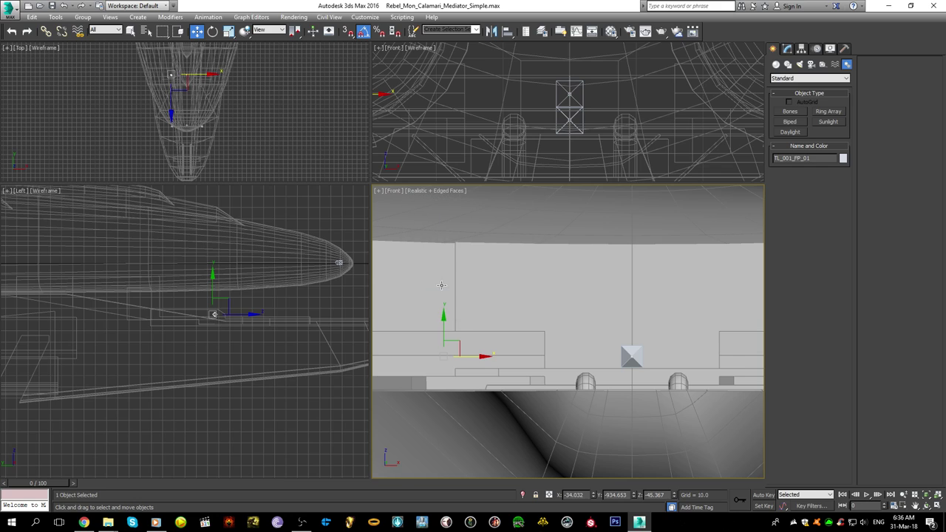
# - Move TL_001_FP_01 forward and up on the lower bow to about Y -940.80 and Z -41.64
pyautogui.scroll(5, 291, 305)
pyautogui.scroll(2, 269, 294)
pyautogui.moveTo(219, 291)
pyautogui.mouseDown()
pyautogui.moveTo(235, 267)
pyautogui.moveTo(272, 252)
pyautogui.mouseUp()
pyautogui.click(295, 248)
pyautogui.click(274, 265)
# - Clone TL_001_FP_01 to the opposite side of the lower bow at about X 33.32, as TL_001_FP_002
pyautogui.scroll(-3, 610, 341)
pyautogui.keyDown('shift'); pyautogui.moveTo(576, 343); pyautogui.dragTo(753, 338); pyautogui.keyUp('shift')
pyautogui.click(470, 302)
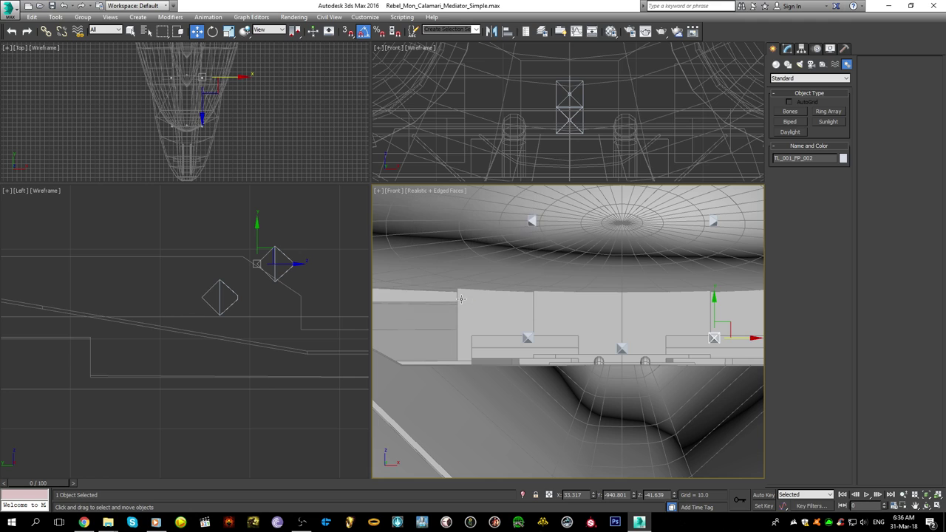
# - Select the TL_001 bone, and check the Twitch stream chat in Chrome before returning to 3ds Max
pyautogui.click(619, 347)
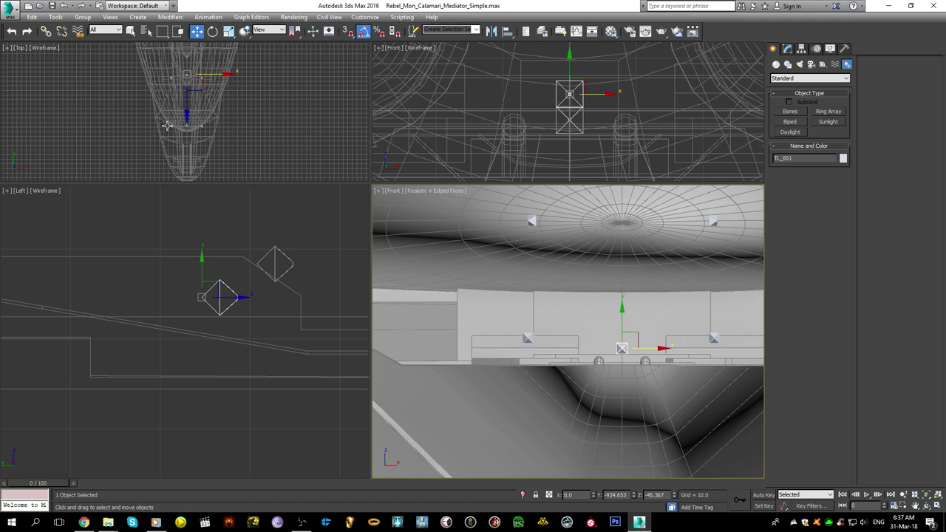
pyautogui.scroll(-10, 204, 251)
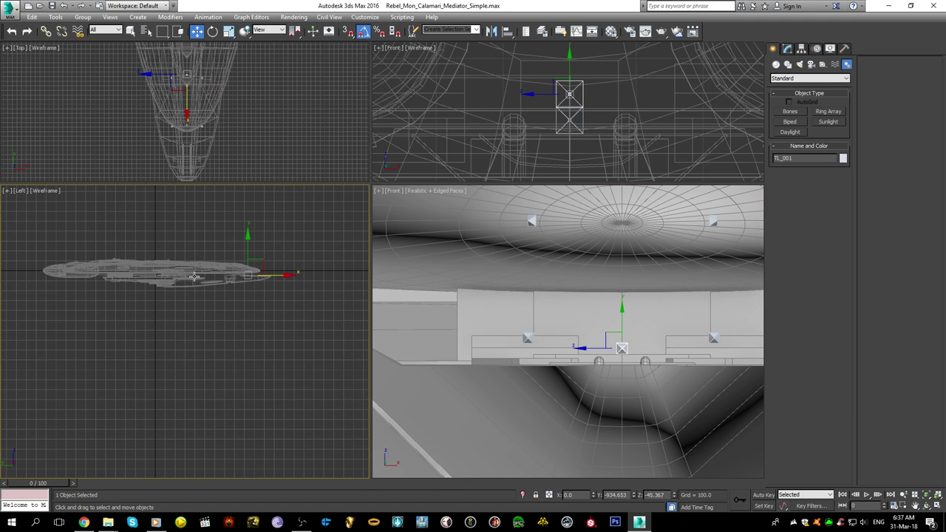
pyautogui.scroll(-8, 449, 288)
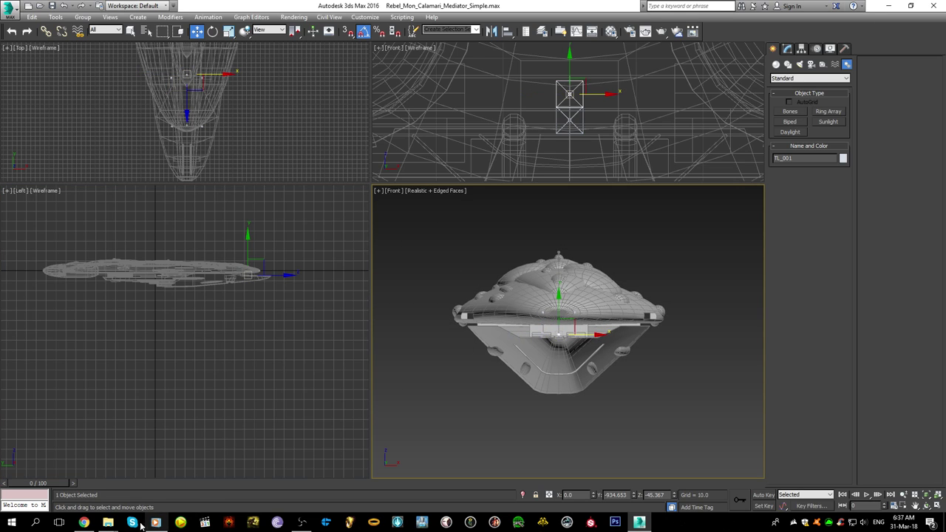
pyautogui.click(84, 522)
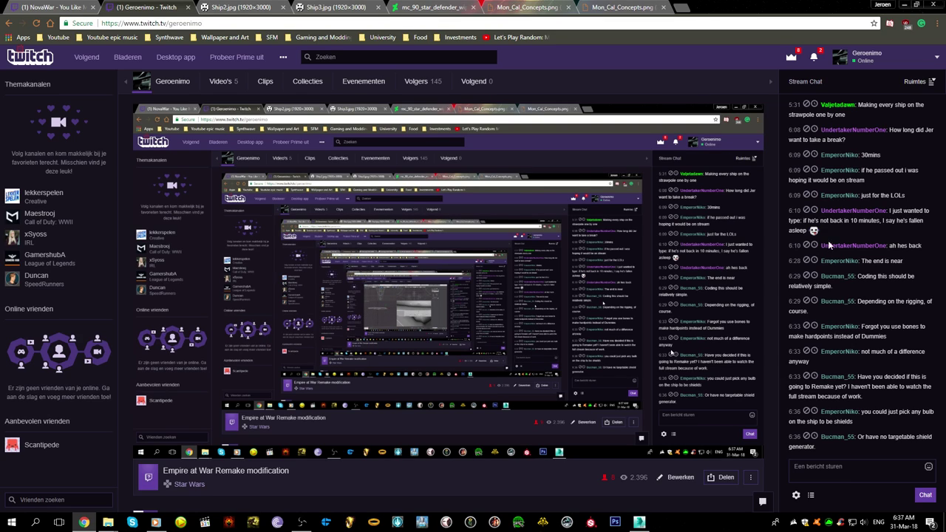
pyautogui.click(640, 522)
# - Clone TL_001 to above the forward hull at about Y -654.78 and Z 123.71, as TL_002
pyautogui.scroll(5, 570, 302)
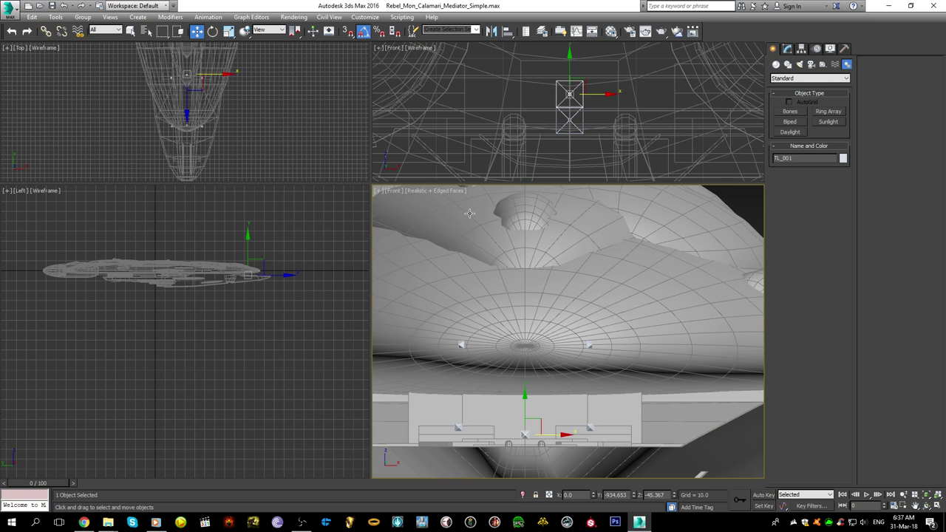
pyautogui.scroll(6, 260, 271)
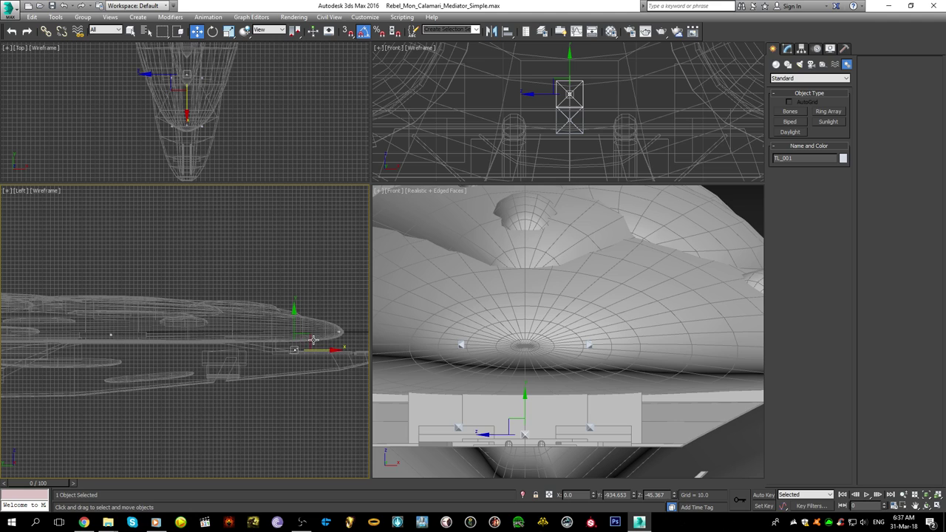
pyautogui.moveTo(314, 339)
pyautogui.keyDown('shift'); pyautogui.mouseDown()
pyautogui.moveTo(211, 269)
pyautogui.moveTo(197, 270)
pyautogui.mouseUp(); pyautogui.keyUp('shift')
pyautogui.click(475, 305)
# - Switch the shaded view to Top and move TL_002 forward and off the centreline to about X 45.02 and Y -812.36
pyautogui.scroll(-8, 489, 299)
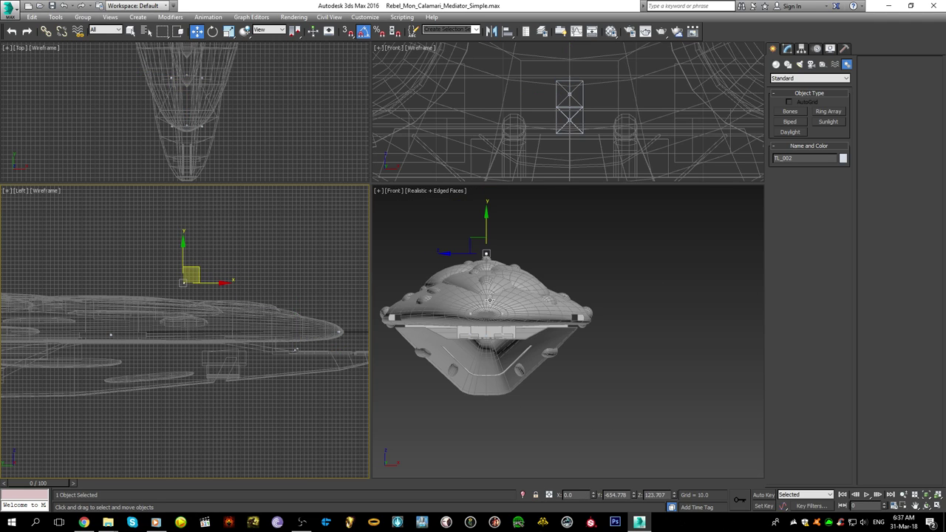
pyautogui.press('t')
pyautogui.scroll(8, 530, 265)
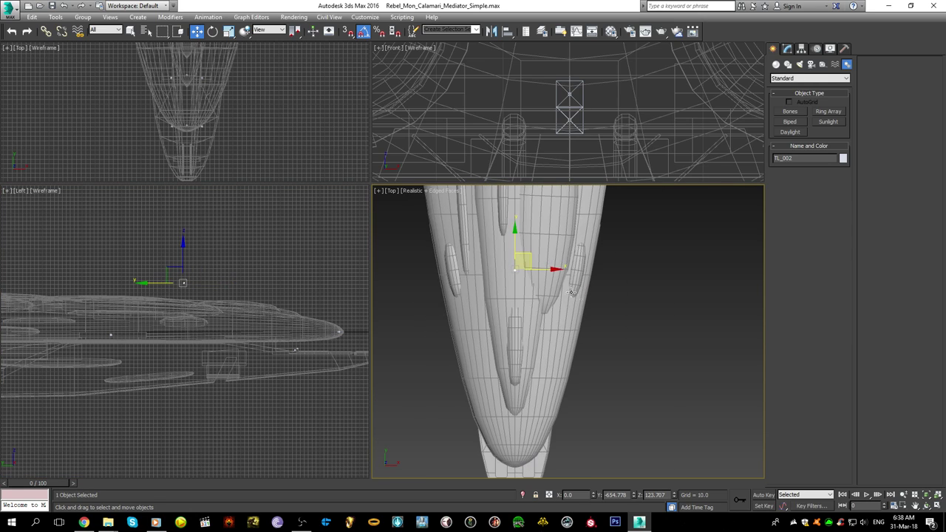
pyautogui.moveTo(519, 264); pyautogui.dragTo(551, 373)
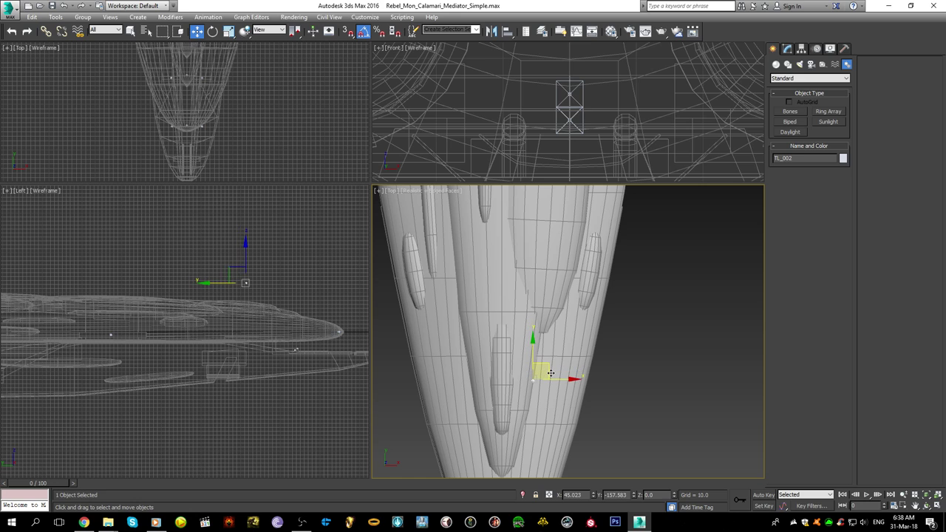
# - Rotate TL_002 about its vertical axis so that it angles outward from the centreline
pyautogui.scroll(-4, 585, 102)
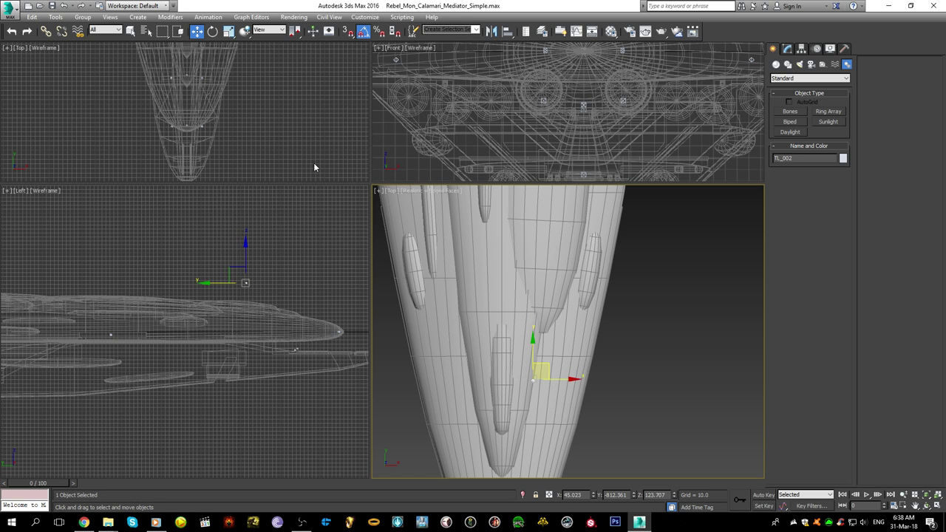
pyautogui.scroll(5, 213, 74)
pyautogui.press('e')
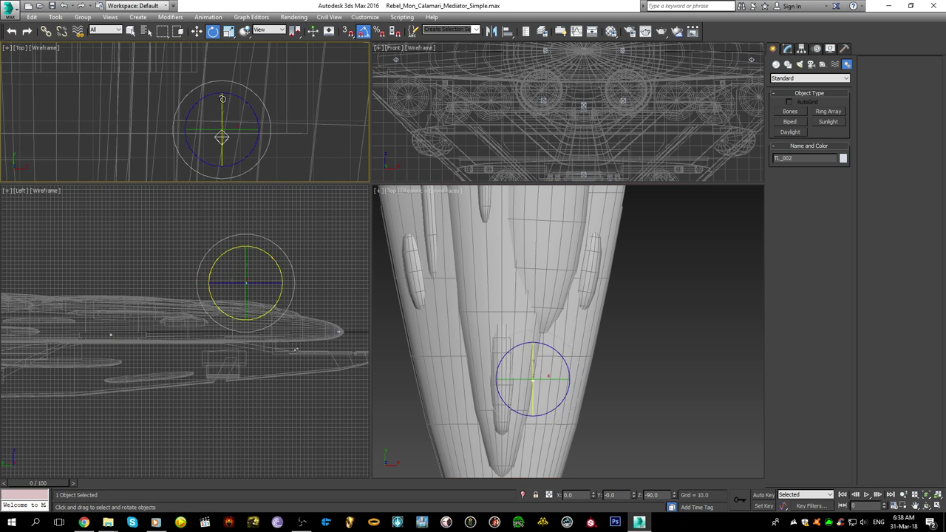
pyautogui.moveTo(209, 95); pyautogui.dragTo(169, 99)
# - Clone TL_002 across the centreline to about X -57.79, as TL_003
pyautogui.scroll(-5, 169, 99)
pyautogui.press('w')
pyautogui.moveTo(170, 99); pyautogui.dragTo(239, 87, button='middle')
pyautogui.moveTo(276, 97)
pyautogui.keyDown('shift'); pyautogui.mouseDown()
pyautogui.moveTo(251, 96)
pyautogui.moveTo(169, 132)
pyautogui.mouseUp(); pyautogui.keyUp('shift')
pyautogui.click(470, 301)
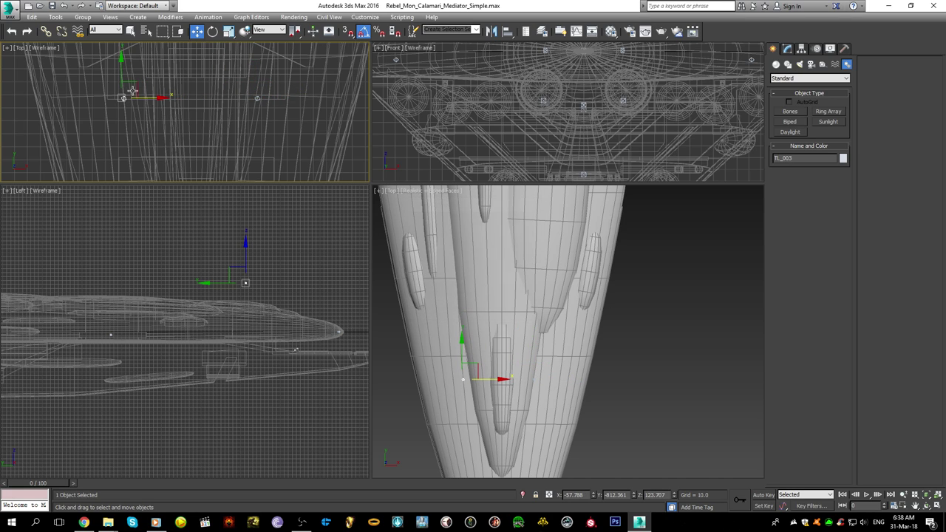
# - Rotate TL_003 about its vertical axis to mirror the angle of TL_002
pyautogui.moveTo(170, 107); pyautogui.dragTo(236, 149, button='middle')
pyautogui.press('e')
pyautogui.moveTo(191, 99); pyautogui.dragTo(272, 78)
pyautogui.press('w')
# - Copy the X position of TL_002 and set TL_003 to the mirrored X value of -45.023
pyautogui.scroll(-7, 271, 117)
pyautogui.moveTo(304, 138); pyautogui.dragTo(288, 124, button='middle')
pyautogui.scroll(5, 289, 108)
pyautogui.scroll(5, 502, 389)
pyautogui.moveTo(495, 406); pyautogui.dragTo(569, 317, button='middle')
pyautogui.scroll(2, 499, 388)
pyautogui.click(637, 319)
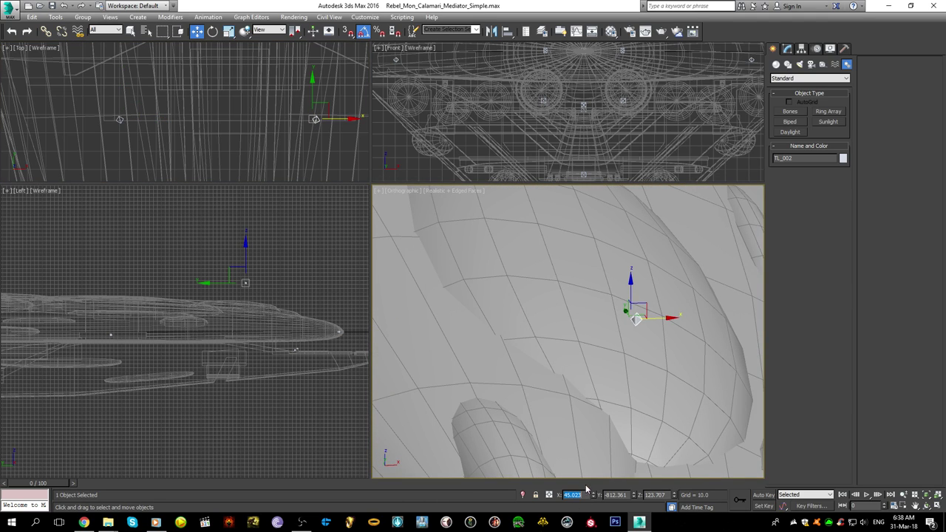
pyautogui.scroll(-5, 671, 376)
pyautogui.click(561, 341)
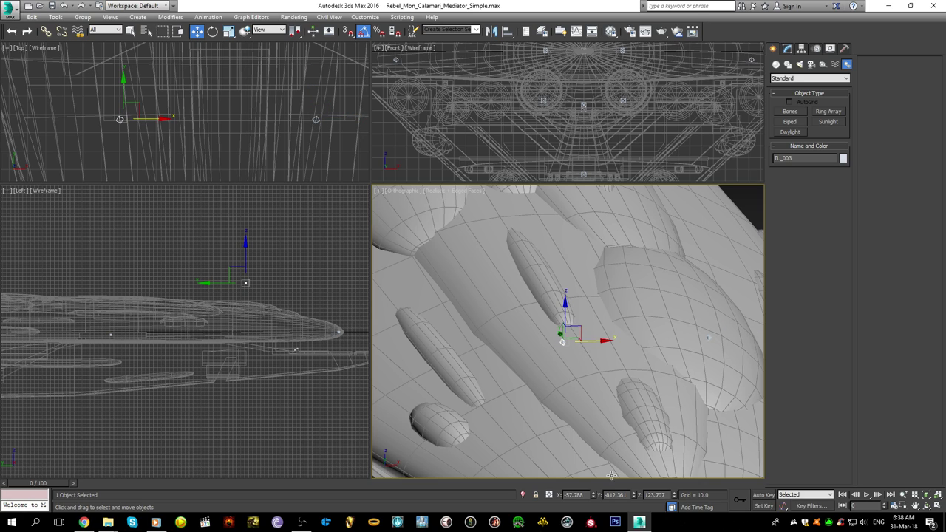
pyautogui.hotkey('ctrl', 'v')
pyautogui.moveTo(621, 423); pyautogui.dragTo(542, 409, button='middle')
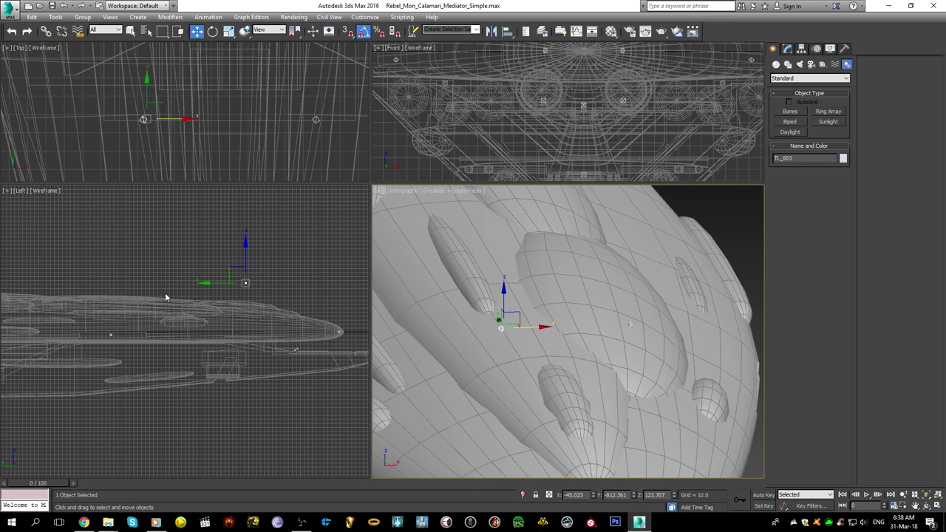
# - Select TL_002 and TL_003 together and lower them onto the upper forward hull
pyautogui.click(238, 289)
pyautogui.scroll(5, 253, 283)
pyautogui.click(230, 280)
pyautogui.moveTo(232, 254); pyautogui.dragTo(232, 334)
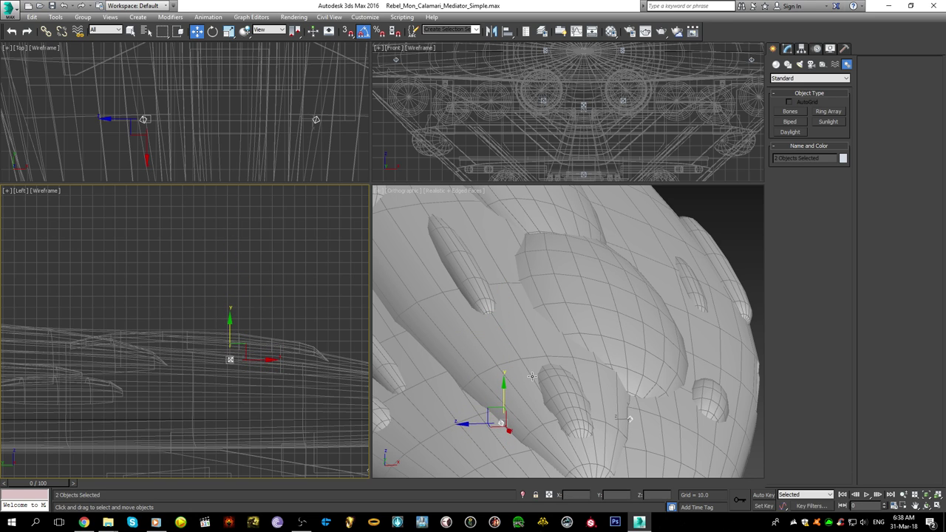
# - Examine how the lowered TL_002 and TL_003 sit on the hull, and check the Twitch stream chat in Chrome
pyautogui.scroll(5, 566, 392)
pyautogui.moveTo(614, 460); pyautogui.dragTo(582, 338, button='middle')
pyautogui.keyDown('alt'); pyautogui.moveTo(581, 397); pyautogui.dragTo(605, 389, button='middle'); pyautogui.keyUp('alt')
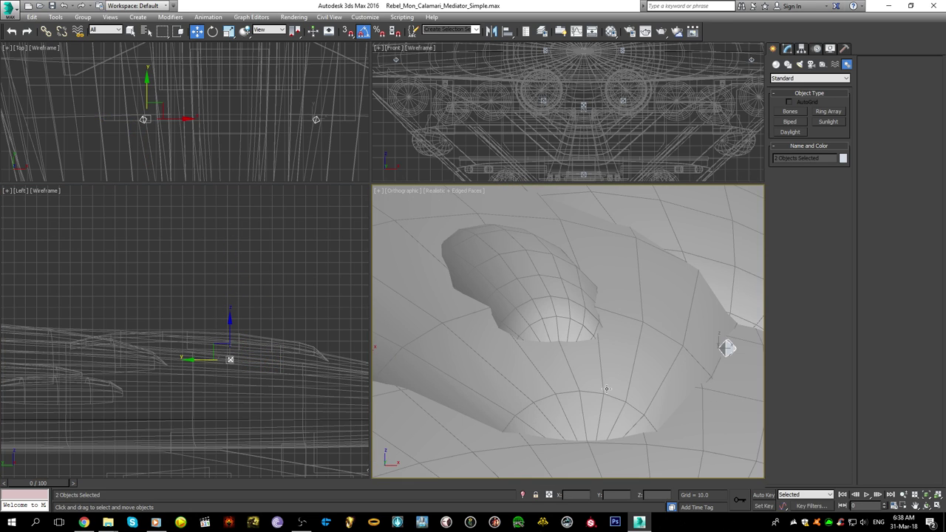
pyautogui.keyDown('alt'); pyautogui.moveTo(726, 347); pyautogui.dragTo(650, 384, button='middle'); pyautogui.keyUp('alt')
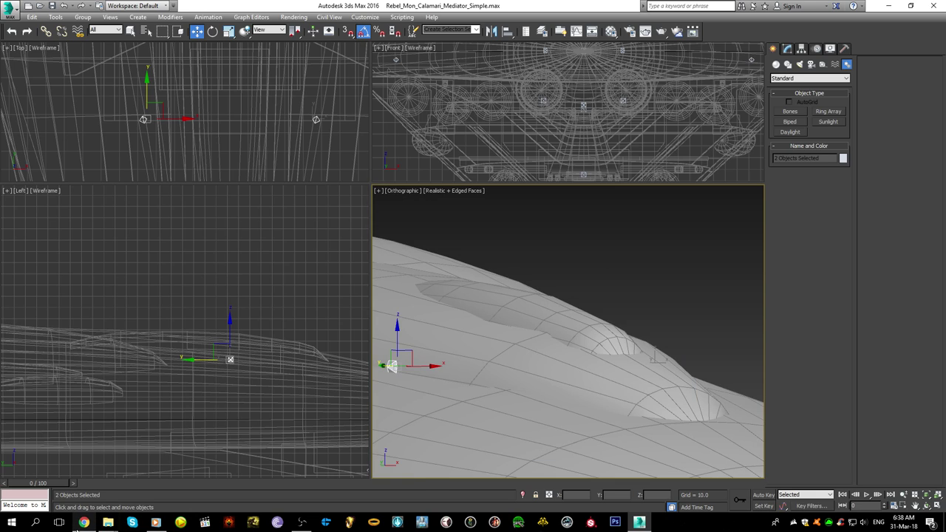
pyautogui.click(83, 522)
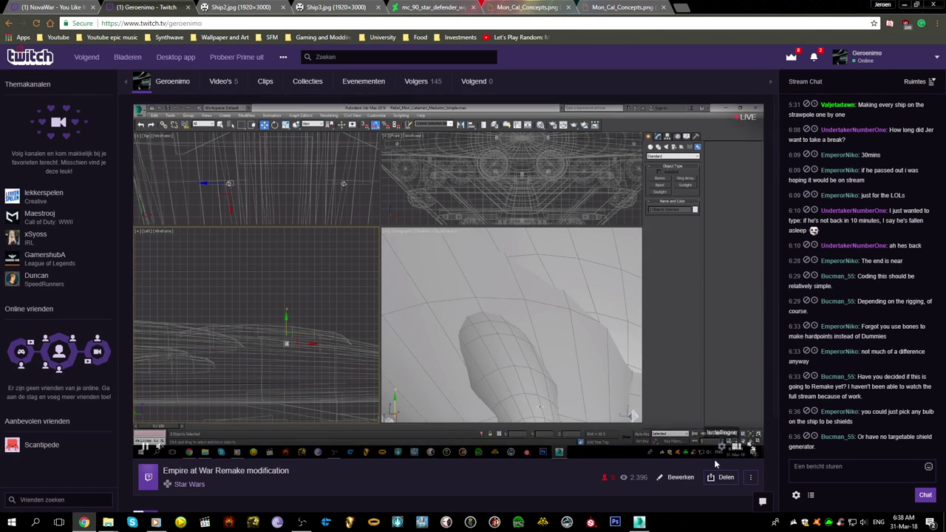
pyautogui.click(640, 525)
# - Clone TL_003 outward and down to about X -84.04 and Z 0.06, as TL_004
pyautogui.keyDown('alt'); pyautogui.moveTo(494, 361); pyautogui.dragTo(534, 322, button='middle'); pyautogui.keyUp('alt')
pyautogui.scroll(-3, 526, 416)
pyautogui.click(535, 318)
pyautogui.scroll(4, 521, 306)
pyautogui.scroll(-7, 560, 72)
pyautogui.scroll(5, 555, 72)
pyautogui.moveTo(552, 65); pyautogui.dragTo(600, 107, button='middle')
pyautogui.keyDown('shift'); pyautogui.moveTo(610, 72); pyautogui.dragTo(577, 116); pyautogui.keyUp('shift')
pyautogui.click(474, 302)
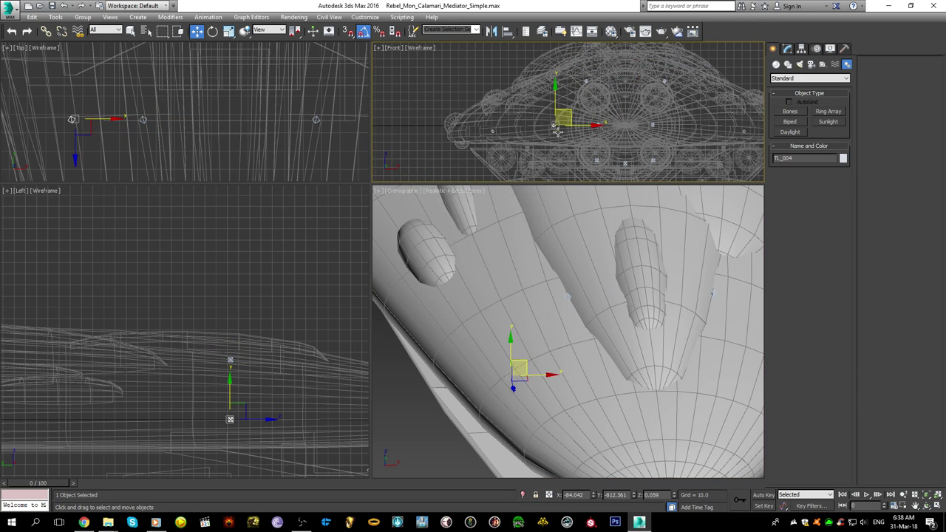
# - Switch the shaded view to Top and move TL_004 out to the hull's side edge, at about X -119.81 and Y -825.23
pyautogui.scroll(3, 554, 323)
pyautogui.scroll(-8, 275, 136)
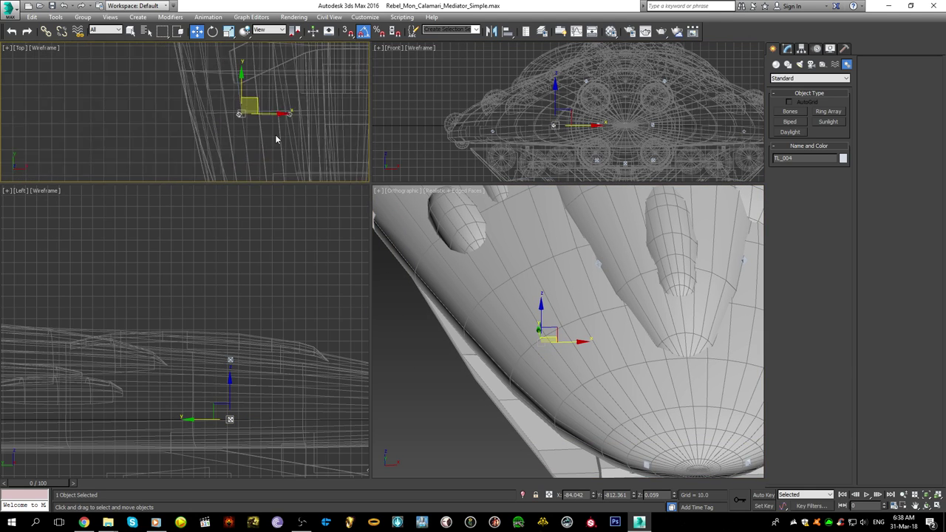
pyautogui.scroll(6, 275, 137)
pyautogui.middleClick(482, 310)
pyautogui.press('t')
pyautogui.scroll(-3, 489, 362)
pyautogui.scroll(6, 480, 376)
pyautogui.moveTo(453, 362); pyautogui.dragTo(391, 364)
pyautogui.scroll(2, 272, 151)
pyautogui.moveTo(270, 144); pyautogui.dragTo(295, 120, button='middle')
pyautogui.moveTo(401, 311)
pyautogui.mouseDown(button='middle')
pyautogui.moveTo(530, 266)
pyautogui.moveTo(494, 257)
pyautogui.mouseUp(button='middle')
pyautogui.scroll(5, 504, 328)
pyautogui.moveTo(477, 258); pyautogui.dragTo(513, 311)
pyautogui.scroll(-4, 512, 311)
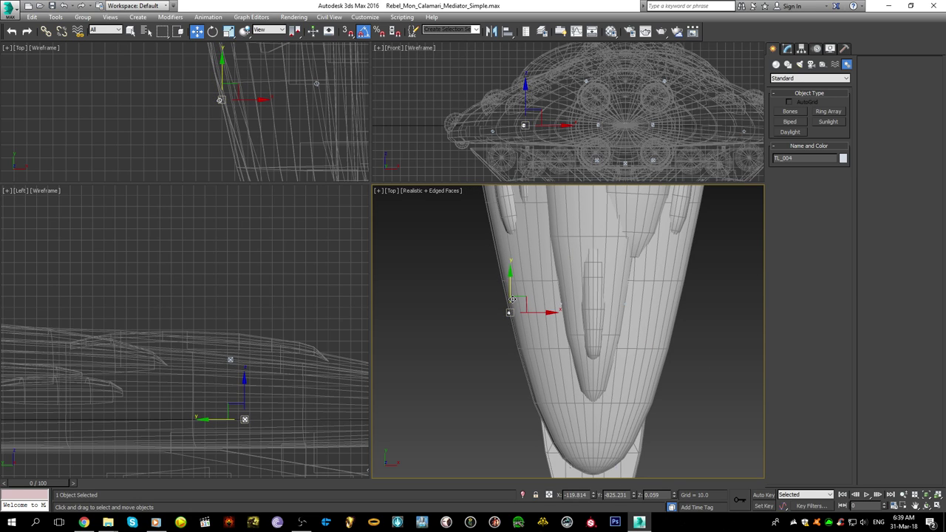
# - Nudge TL_004 forward along the hull edge to about X -120.37 and Y -831.75
pyautogui.scroll(-2, 510, 303)
pyautogui.scroll(4, 508, 306)
pyautogui.scroll(-2, 503, 288)
pyautogui.scroll(-2, 504, 282)
pyautogui.moveTo(503, 282)
pyautogui.mouseDown()
pyautogui.moveTo(507, 303)
pyautogui.moveTo(501, 278)
pyautogui.mouseUp()
pyautogui.scroll(5, 501, 278)
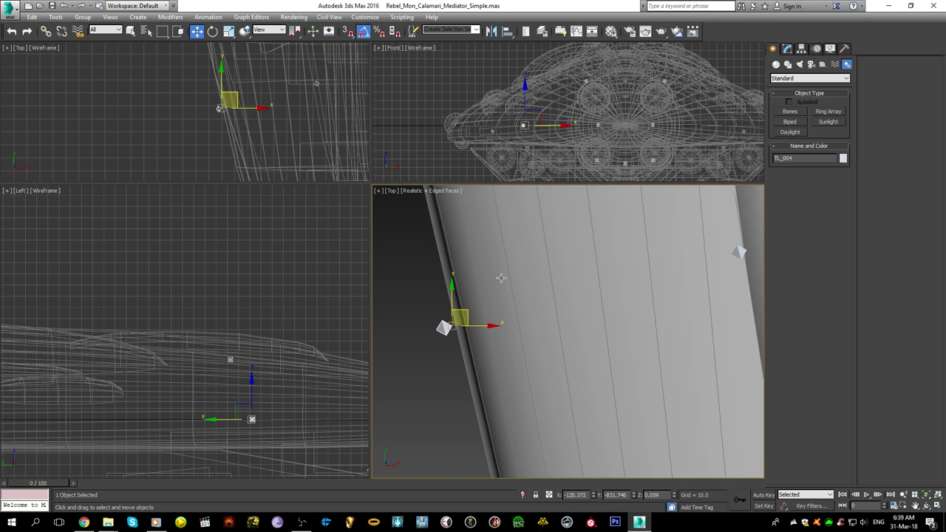
# - Move TL_004 inboard to about X -108.63, Y -827.58, and clone it to about X -128.13, Y -796.72 as TL_004_FP_01
pyautogui.moveTo(479, 316); pyautogui.dragTo(502, 332, button='middle')
pyautogui.moveTo(494, 332)
pyautogui.mouseDown()
pyautogui.moveTo(540, 316)
pyautogui.moveTo(469, 270)
pyautogui.moveTo(451, 203)
pyautogui.moveTo(463, 196)
pyautogui.mouseUp()
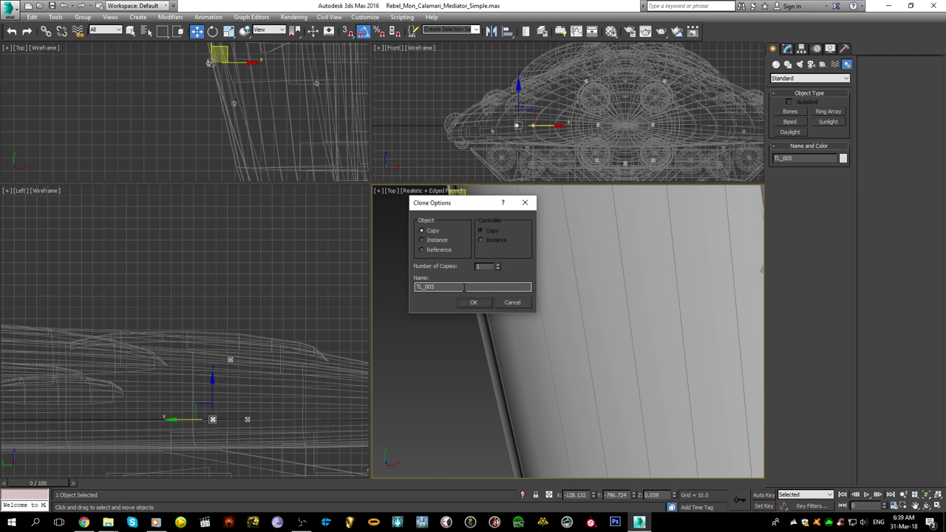
pyautogui.write('TL_004_FP_01')
pyautogui.press('Return')
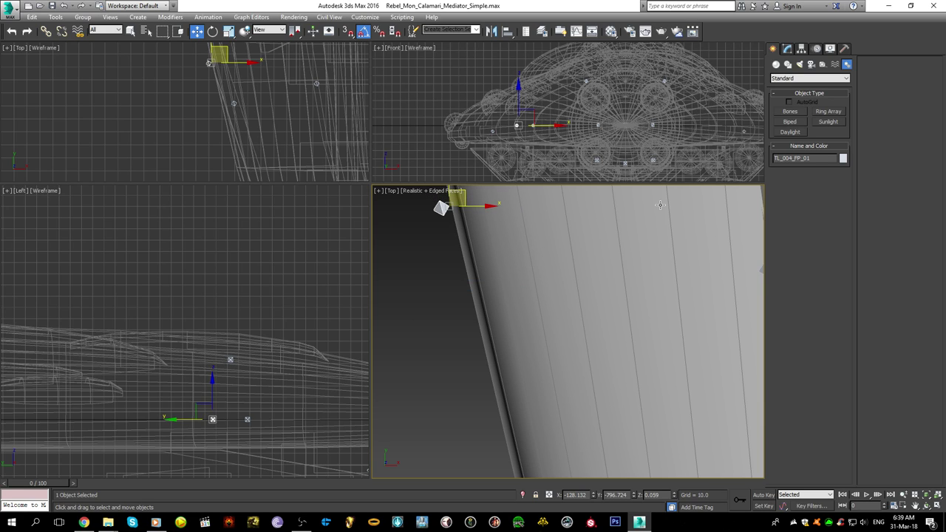
# - Clone TL_004_FP_01 forward along the hull edge as the second fire point of TL_004
pyautogui.keyDown('shift'); pyautogui.moveTo(564, 222); pyautogui.dragTo(609, 356); pyautogui.keyUp('shift')
pyautogui.click(474, 301)
pyautogui.moveTo(647, 328)
pyautogui.mouseDown(button='middle')
pyautogui.moveTo(567, 338)
pyautogui.moveTo(541, 376)
pyautogui.mouseUp(button='middle')
# - Select TL_004 inside the hull and clone it to the opposite side at about X 140.22, as TL_005
pyautogui.press('F3')
pyautogui.scroll(2, 538, 303)
pyautogui.click(494, 271)
pyautogui.press('F3')
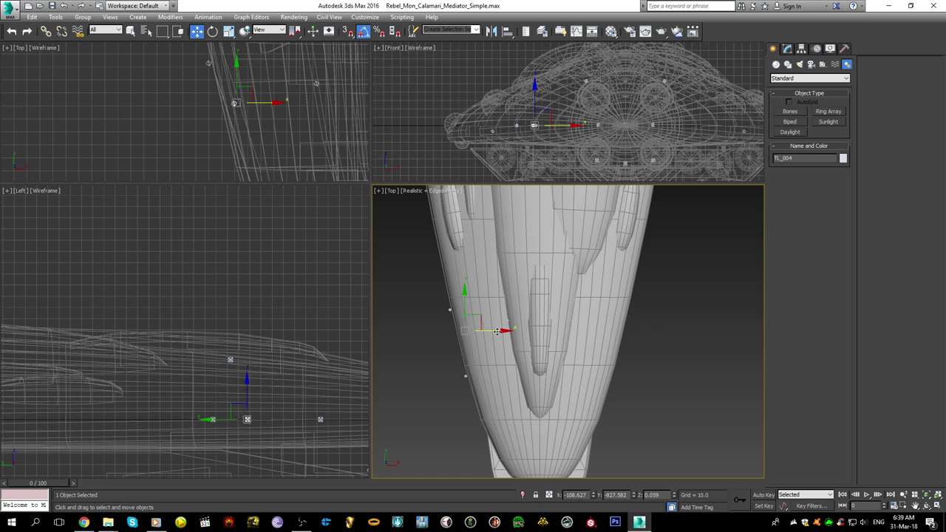
pyautogui.keyDown('shift'); pyautogui.moveTo(510, 332); pyautogui.dragTo(680, 333); pyautogui.keyUp('shift')
pyautogui.click(467, 302)
# - Rotate TL_005 about its vertical axis to mirror the orientation of TL_004
pyautogui.scroll(3, 675, 333)
pyautogui.press('z')
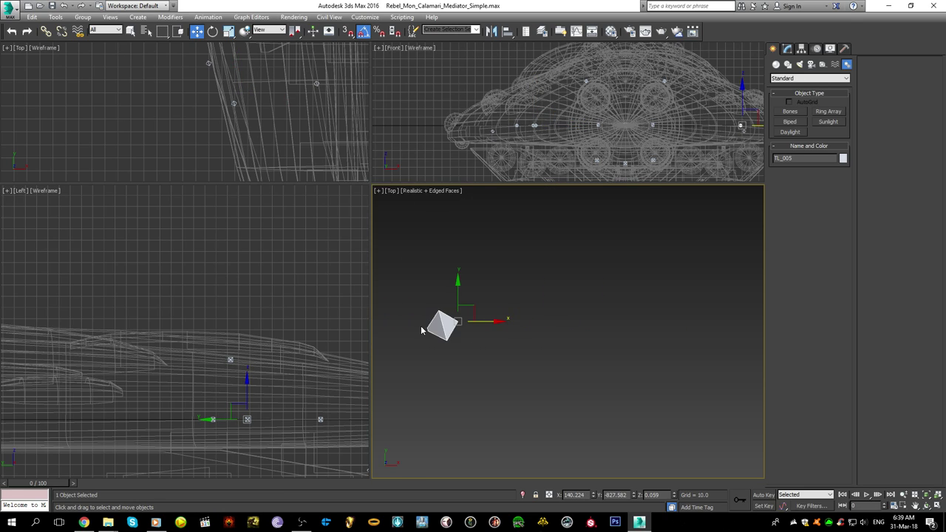
pyautogui.press('e')
pyautogui.moveTo(569, 307); pyautogui.dragTo(496, 333)
pyautogui.scroll(-2, 641, 392)
pyautogui.scroll(4, 642, 392)
pyautogui.moveTo(572, 320); pyautogui.dragTo(611, 340, button='middle')
# - Set the X position of TL_005 to 108.627
pyautogui.press('w')
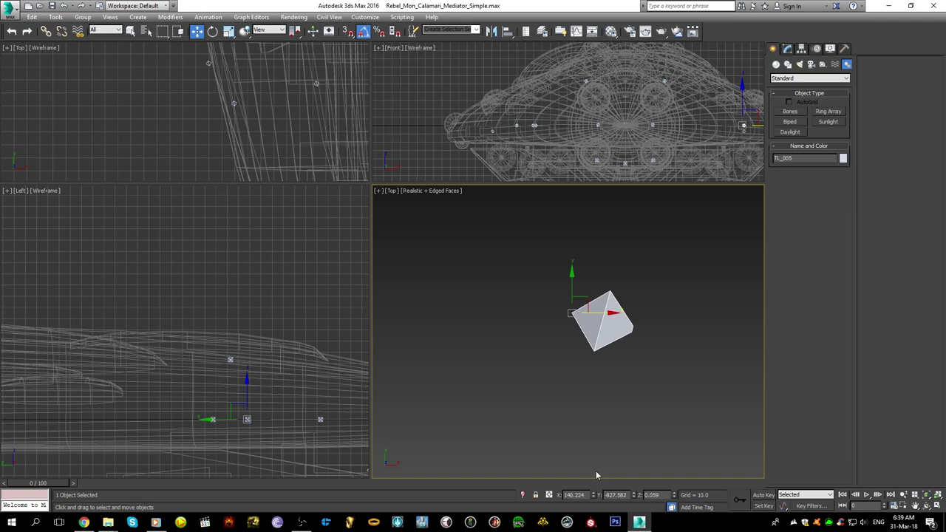
pyautogui.write('108.627')
pyautogui.press('Return')
# - Show the Top view in wireframe and clone TL_005 aft along the hull edge, naming the copy TL_005_FP_01
pyautogui.scroll(-6, 655, 414)
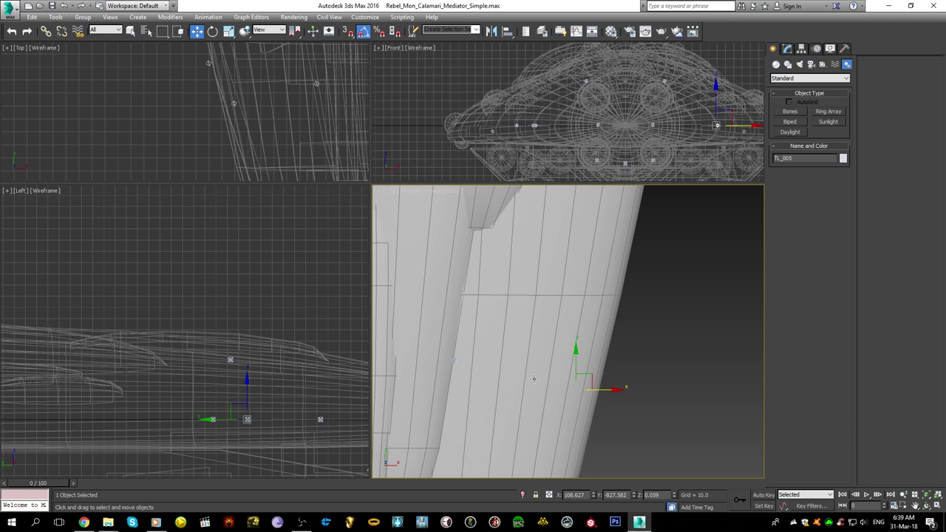
pyautogui.press('F3')
pyautogui.scroll(-2, 578, 395)
pyautogui.scroll(2, 577, 394)
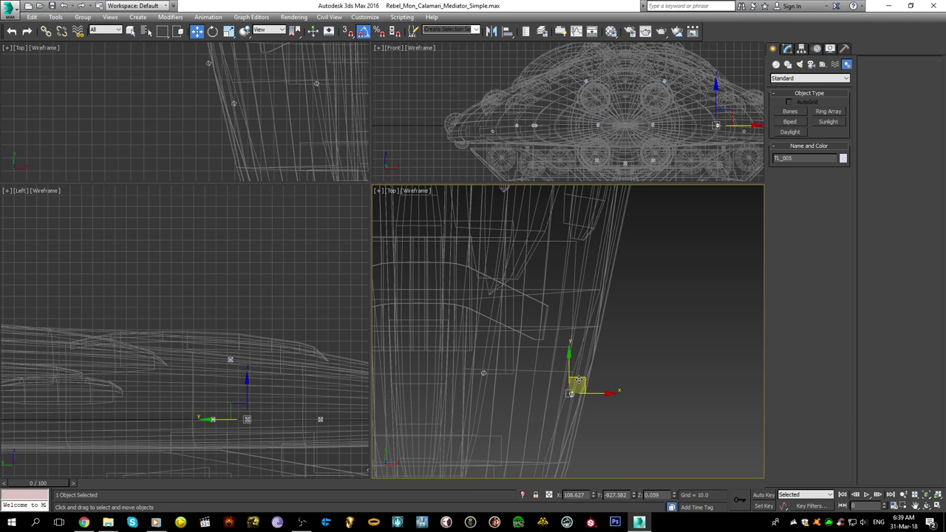
pyautogui.moveTo(581, 380)
pyautogui.mouseDown()
pyautogui.moveTo(628, 337)
pyautogui.moveTo(627, 325)
pyautogui.moveTo(610, 333)
pyautogui.mouseUp()
pyautogui.click(461, 288)
pyautogui.write('5_FP_01')
pyautogui.press('Return')
# - Clone TL_005 toward the bow along the hull edge to about X 104.3, Y -892.3, naming the copy TL_005_FP_002
pyautogui.moveTo(588, 381); pyautogui.dragTo(600, 354, button='middle')
pyautogui.moveTo(626, 303)
pyautogui.keyDown('shift'); pyautogui.mouseDown()
pyautogui.moveTo(610, 436)
pyautogui.moveTo(591, 440)
pyautogui.mouseUp(); pyautogui.keyUp('shift')
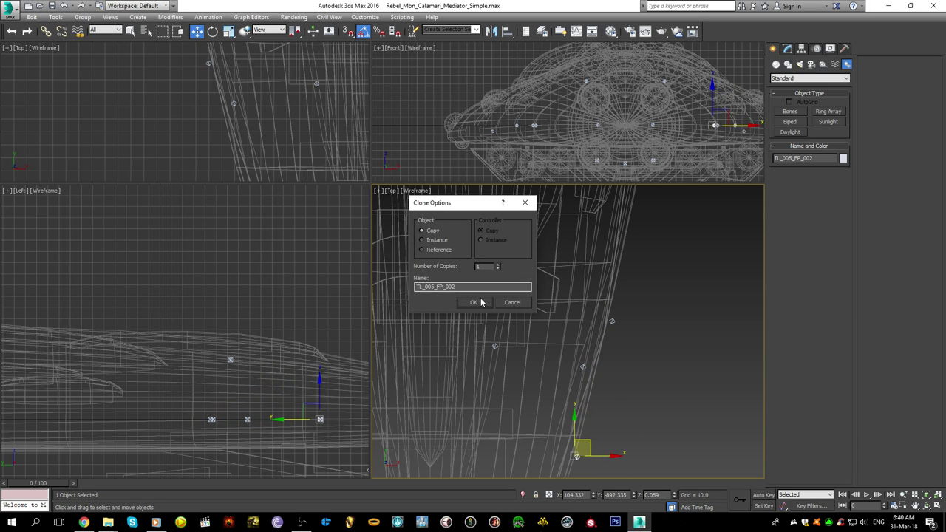
pyautogui.click(474, 302)
pyautogui.scroll(-5, 500, 329)
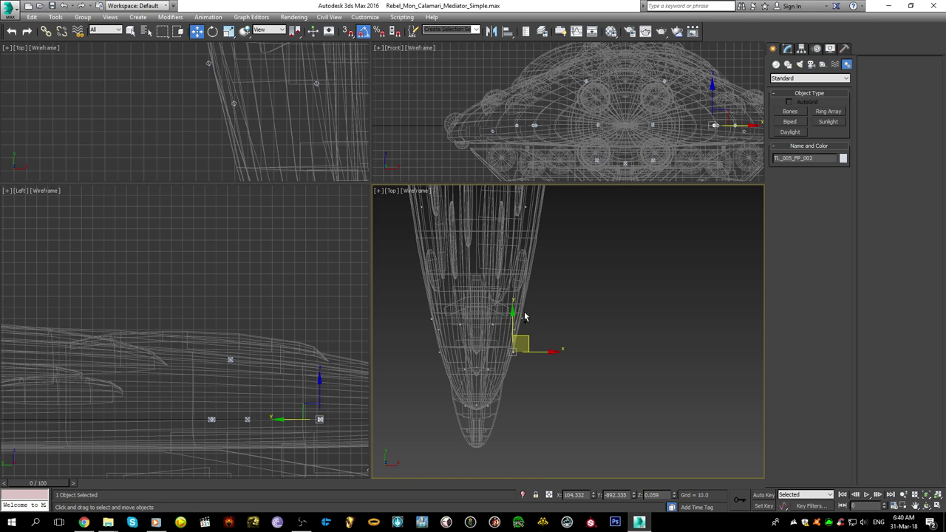
# - Examine the placement of the TL bones along the bow edges against the shaded hull from above and at an angle
pyautogui.scroll(4, 539, 342)
pyautogui.press('F3')
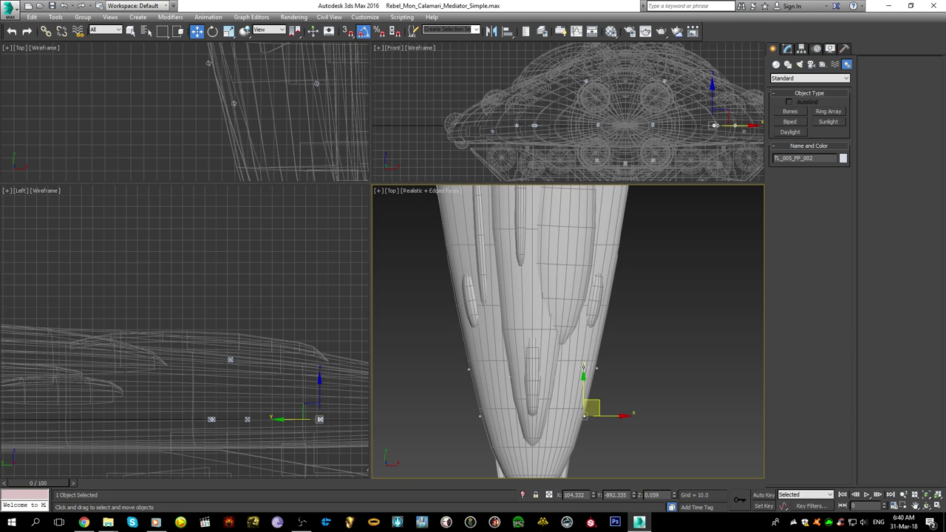
pyautogui.scroll(-4, 580, 371)
pyautogui.scroll(4, 555, 399)
pyautogui.scroll(-4, 558, 393)
pyautogui.scroll(4, 551, 399)
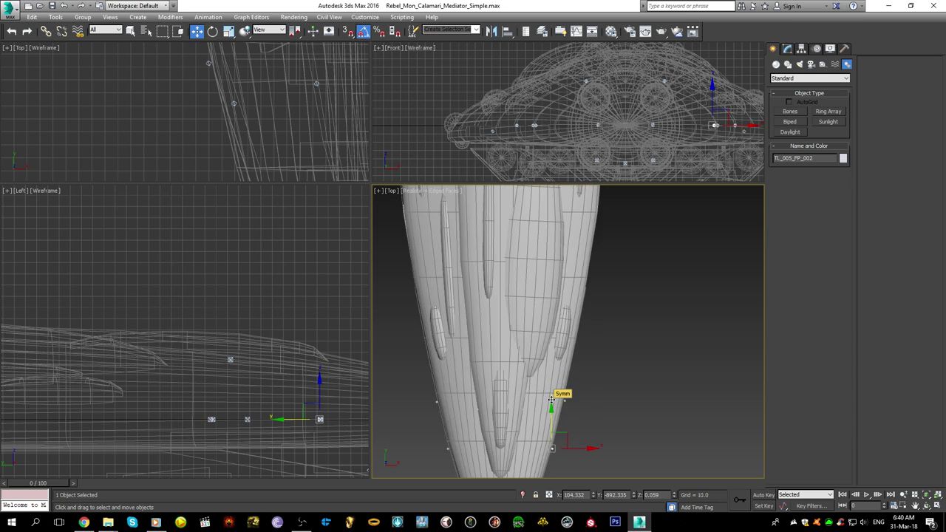
pyautogui.scroll(-4, 551, 399)
pyautogui.scroll(4, 551, 399)
pyautogui.moveTo(560, 392)
pyautogui.keyDown('alt'); pyautogui.mouseDown(button='middle')
pyautogui.moveTo(553, 405)
pyautogui.moveTo(549, 355)
pyautogui.moveTo(570, 385)
pyautogui.mouseUp(button='middle'); pyautogui.keyUp('alt')
pyautogui.scroll(-3, 606, 390)
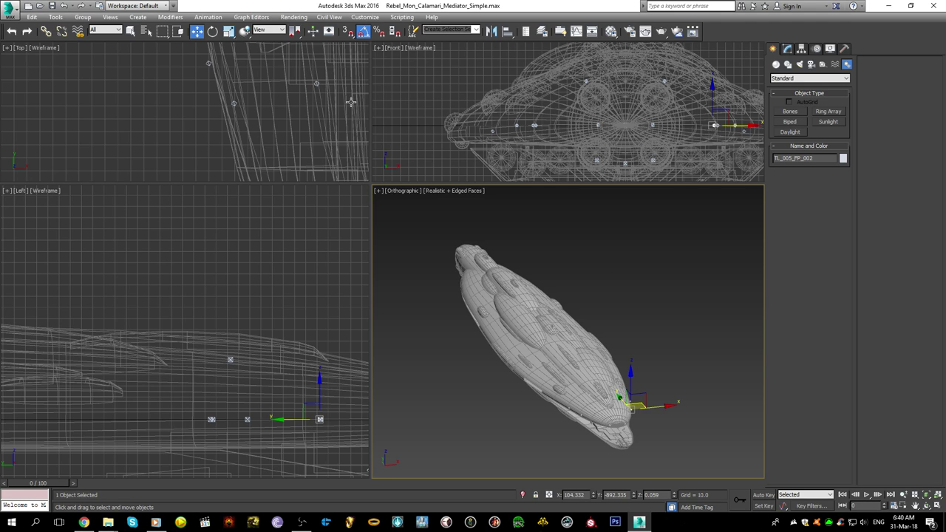
pyautogui.scroll(-8, 294, 82)
pyautogui.moveTo(296, 81); pyautogui.dragTo(255, 138, button='middle')
pyautogui.scroll(3, 297, 148)
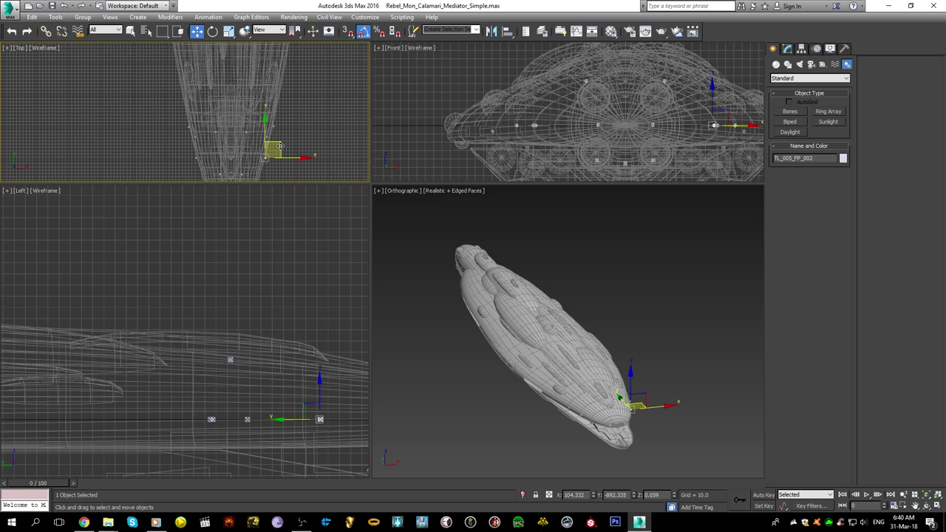
pyautogui.moveTo(279, 145)
pyautogui.keyDown('shift'); pyautogui.mouseDown()
pyautogui.moveTo(303, 95)
pyautogui.moveTo(298, 82)
pyautogui.mouseUp(); pyautogui.keyUp('shift')
pyautogui.click(462, 285)
pyautogui.click(505, 302)
# - Select TL_005 with its two fire-point bones and clone the three aft along the same hull edge
pyautogui.scroll(5, 278, 145)
pyautogui.moveTo(274, 129); pyautogui.dragTo(263, 70, button='middle')
pyautogui.moveTo(306, 46); pyautogui.dragTo(271, 88)
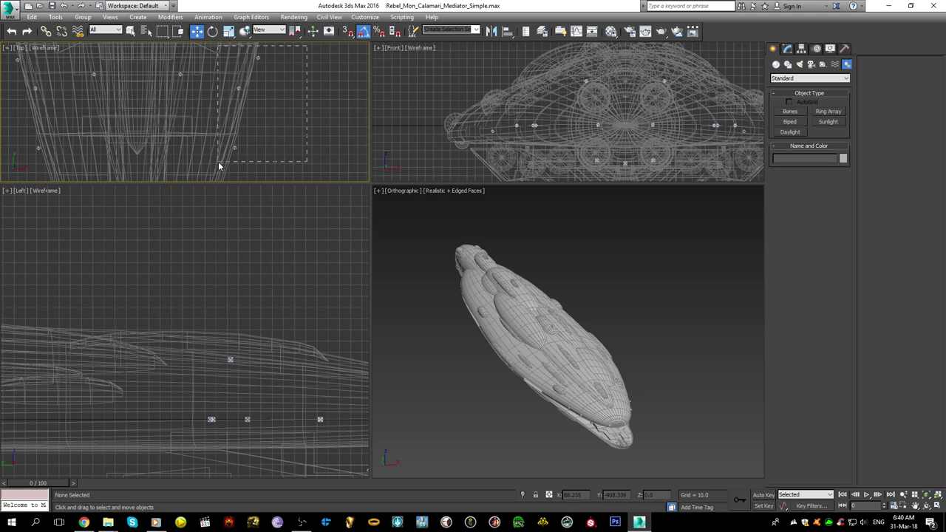
pyautogui.moveTo(219, 167); pyautogui.dragTo(219, 167)
pyautogui.scroll(-2, 265, 108)
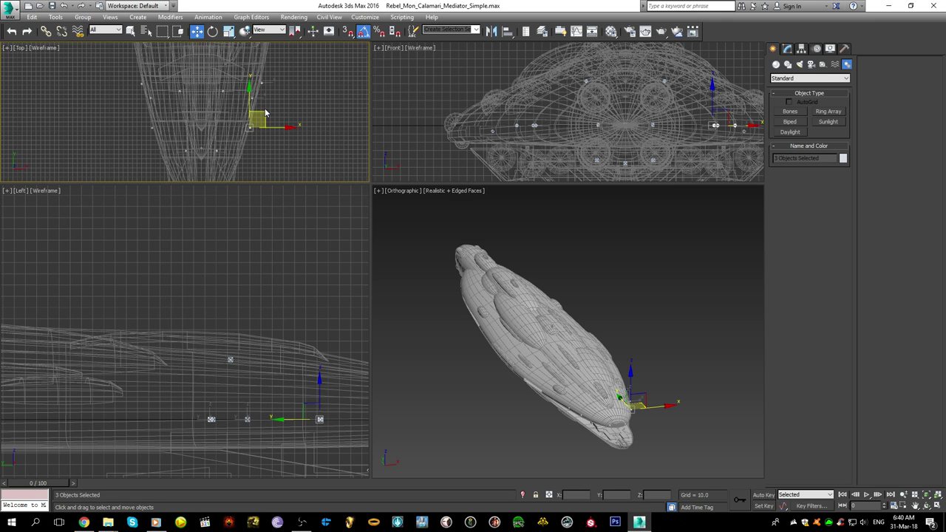
pyautogui.scroll(-1, 265, 113)
pyautogui.moveTo(256, 144)
pyautogui.mouseDown()
pyautogui.moveTo(280, 96)
pyautogui.moveTo(277, 80)
pyautogui.mouseUp()
pyautogui.click(464, 304)
# - Move the three cloned bones against the hull edge, placing TL_006 at about X 152.8, Y -631.4
pyautogui.moveTo(280, 123); pyautogui.dragTo(282, 122, button='middle')
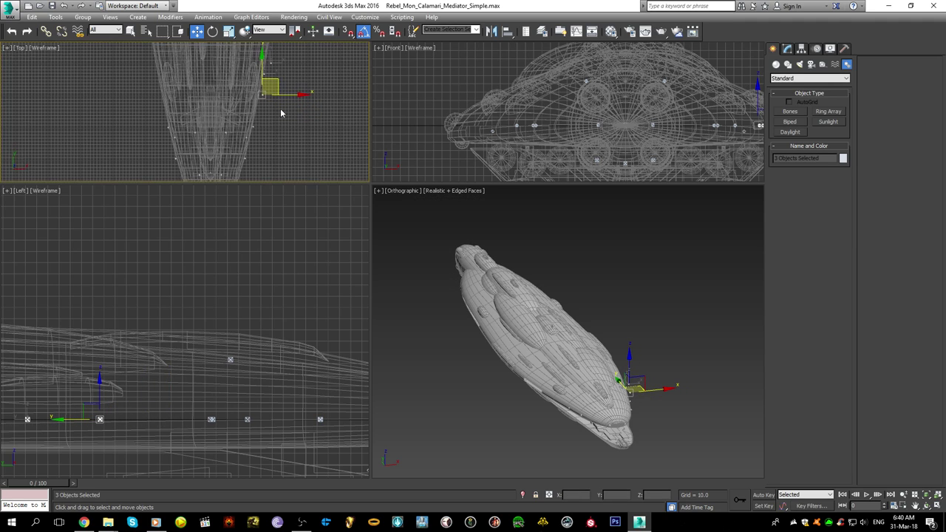
pyautogui.scroll(4, 278, 99)
pyautogui.moveTo(236, 79); pyautogui.dragTo(243, 128, button='middle')
pyautogui.moveTo(255, 130); pyautogui.dragTo(242, 142)
pyautogui.scroll(5, 576, 435)
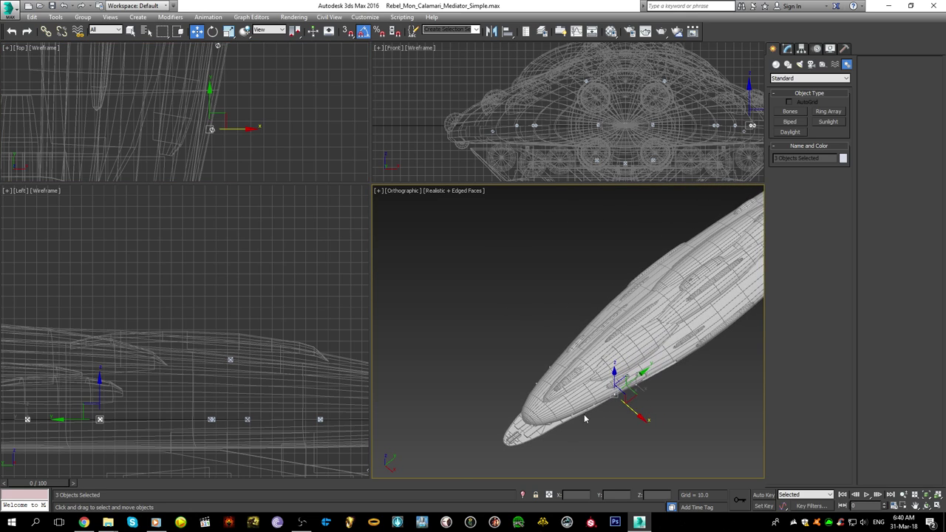
pyautogui.scroll(2, 584, 421)
pyautogui.scroll(4, 239, 131)
pyautogui.scroll(3, 229, 94)
pyautogui.moveTo(227, 78); pyautogui.dragTo(252, 81)
pyautogui.moveTo(244, 147); pyautogui.dragTo(276, 83, button='middle')
# - Review the existing bone names in the scene list and rename TL_006 as IC_002
pyautogui.click(195, 127)
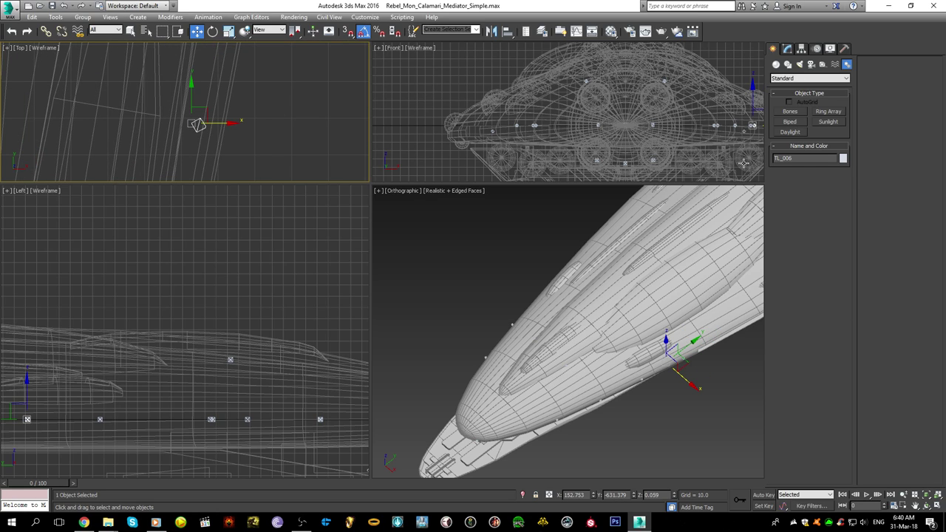
pyautogui.click(145, 31)
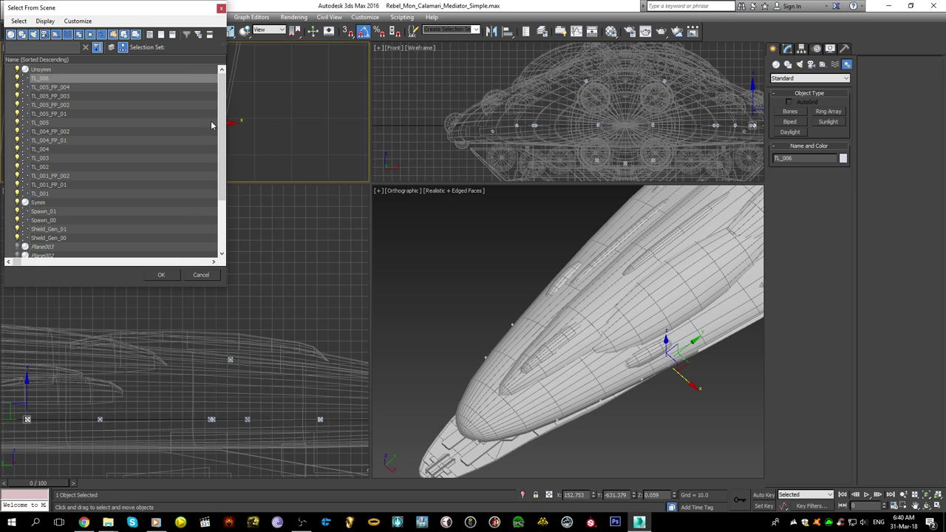
pyautogui.moveTo(219, 122); pyautogui.dragTo(219, 28)
pyautogui.click(220, 8)
pyautogui.moveTo(815, 158); pyautogui.dragTo(519, 131)
pyautogui.write('IC')
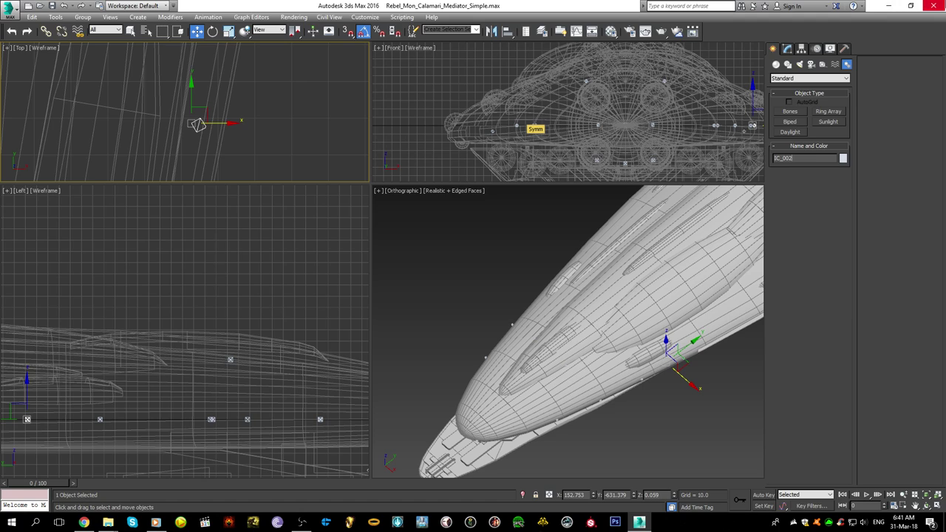
# - Rename TL_005_FP_004, the fire-point bone aft of IC_002, as IC_002_FP_01
pyautogui.moveTo(271, 108); pyautogui.dragTo(273, 161, button='middle')
pyautogui.click(242, 94)
pyautogui.doubleClick(800, 159)
pyautogui.write('IC_002')
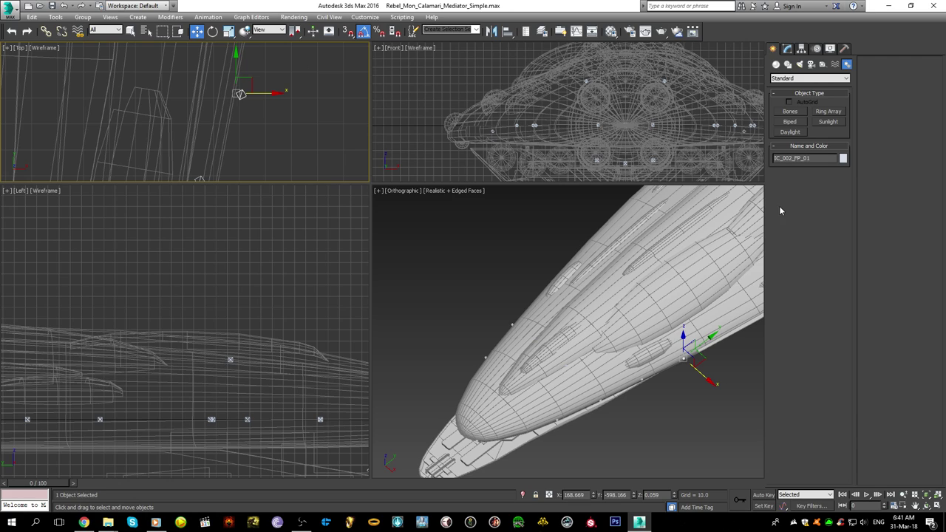
pyautogui.press('Return')
# - Rename TL_005_FP_003, on the bow side of IC_002, to match the IC_002 fire-point naming
pyautogui.hotkey('ctrl', 'c')
pyautogui.moveTo(209, 156); pyautogui.dragTo(220, 62, button='middle')
pyautogui.scroll(-3, 218, 149)
pyautogui.scroll(2, 217, 149)
pyautogui.click(222, 107)
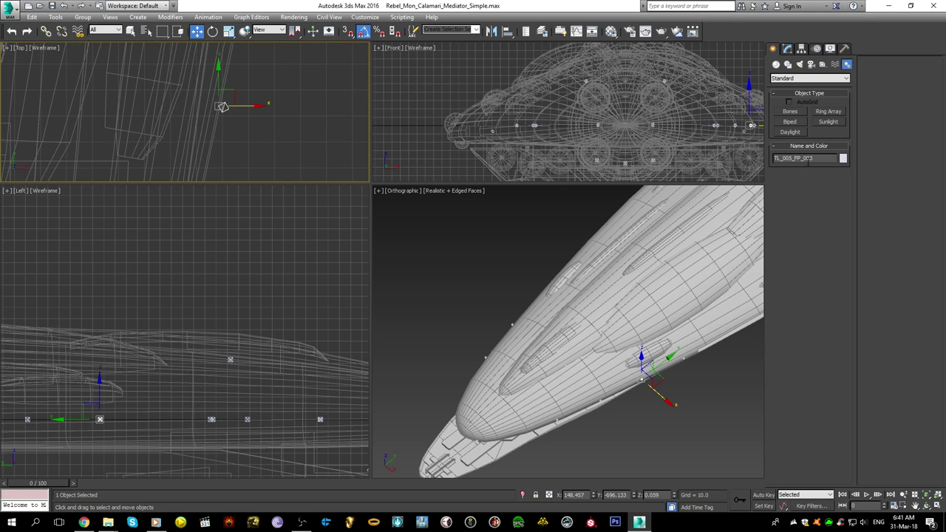
pyautogui.moveTo(823, 158); pyautogui.dragTo(175, 209)
pyautogui.hotkey('ctrl', 'v')
pyautogui.scroll(-9, 336, 111)
pyautogui.click(323, 136)
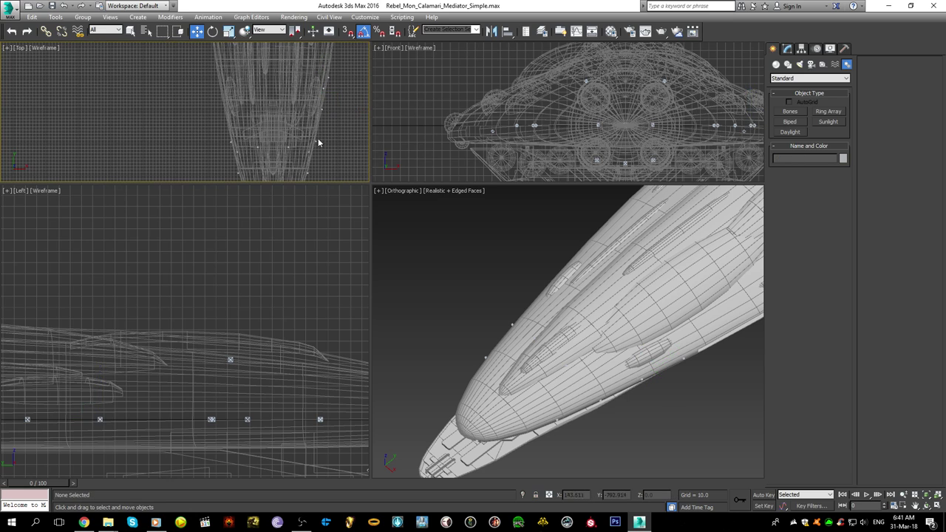
# - Select TL_004 with its two fire-point bones and clone the three aft along the opposite hull side
pyautogui.moveTo(324, 106); pyautogui.dragTo(328, 62, button='middle')
pyautogui.scroll(3, 231, 101)
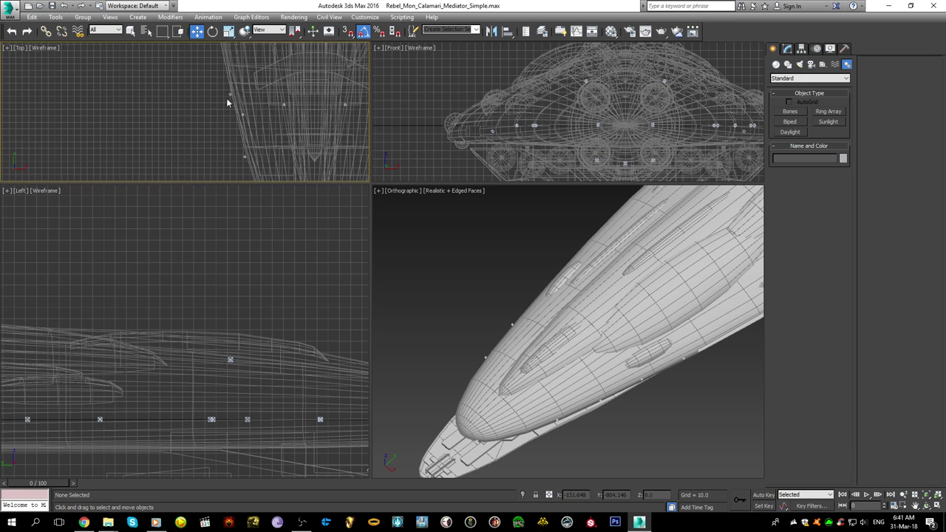
pyautogui.moveTo(257, 143); pyautogui.dragTo(252, 165)
pyautogui.keyDown('alt'); pyautogui.moveTo(203, 62); pyautogui.dragTo(255, 79); pyautogui.keyUp('alt')
pyautogui.scroll(-5, 261, 81)
pyautogui.moveTo(263, 88); pyautogui.dragTo(252, 123, button='middle')
pyautogui.moveTo(252, 123); pyautogui.dragTo(229, 74)
pyautogui.press('Return')
# - Move the three new bones against the hull edge opposite IC_002, with the main bone at about X -153.6, Y -631.2
pyautogui.scroll(5, 96, 65)
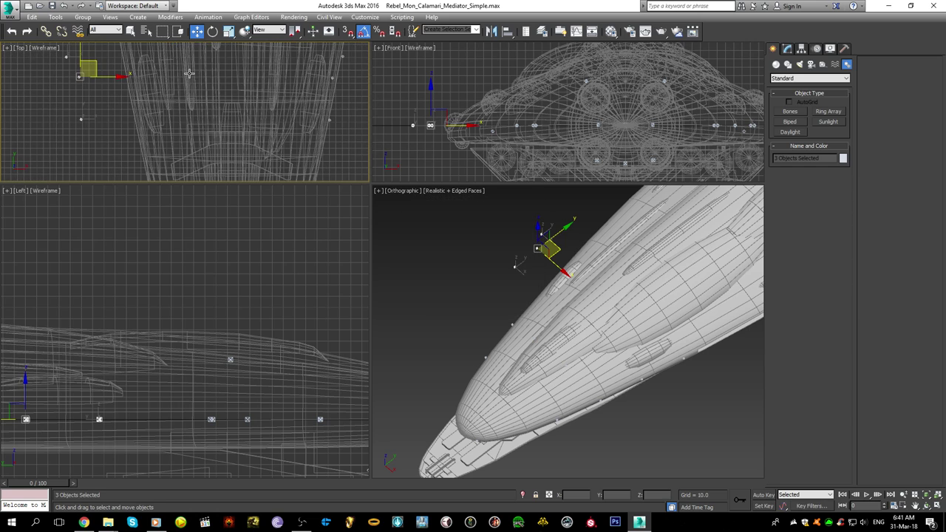
pyautogui.moveTo(96, 65); pyautogui.dragTo(88, 80, button='middle')
pyautogui.moveTo(122, 74); pyautogui.dragTo(226, 76)
pyautogui.scroll(2, 196, 73)
pyautogui.moveTo(197, 73); pyautogui.dragTo(197, 105, button='middle')
pyautogui.moveTo(148, 63); pyautogui.dragTo(134, 85, button='middle')
pyautogui.scroll(2, 137, 84)
pyautogui.moveTo(168, 73); pyautogui.dragTo(227, 86)
pyautogui.moveTo(241, 164); pyautogui.dragTo(222, 66, button='middle')
pyautogui.scroll(2, 221, 65)
# - Rename the main bone of the new group, TL_006, as IC_003
pyautogui.click(213, 65)
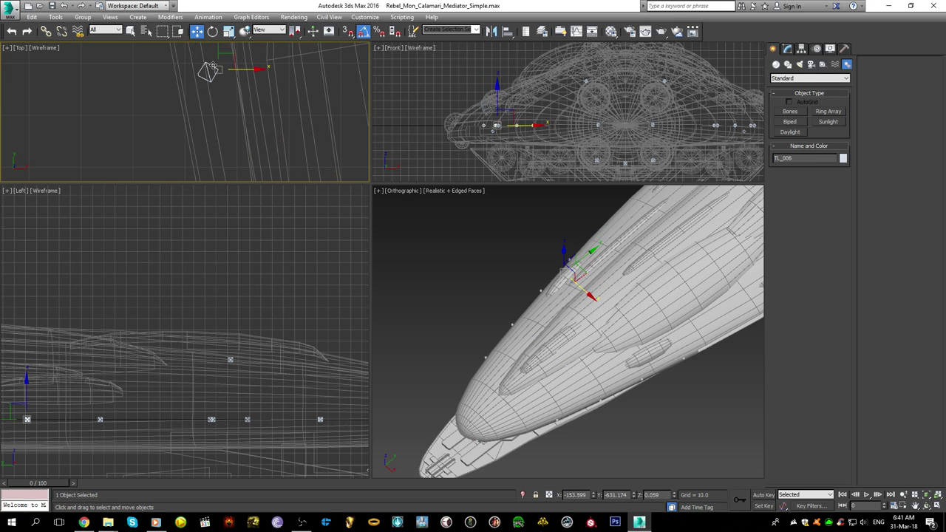
pyautogui.moveTo(792, 159); pyautogui.dragTo(416, 174)
pyautogui.press('BackSpace')
pyautogui.moveTo(798, 158); pyautogui.dragTo(761, 161)
pyautogui.hotkey('ctrl', 'c')
# - Rename the fire-point bone just aft of IC_003 as IC_003_FP_01
pyautogui.moveTo(151, 68); pyautogui.dragTo(150, 181, button='middle')
pyautogui.scroll(-3, 150, 168)
pyautogui.click(142, 93)
pyautogui.click(141, 93)
pyautogui.moveTo(818, 160); pyautogui.dragTo(457, 266)
pyautogui.hotkey('ctrl', 'v')
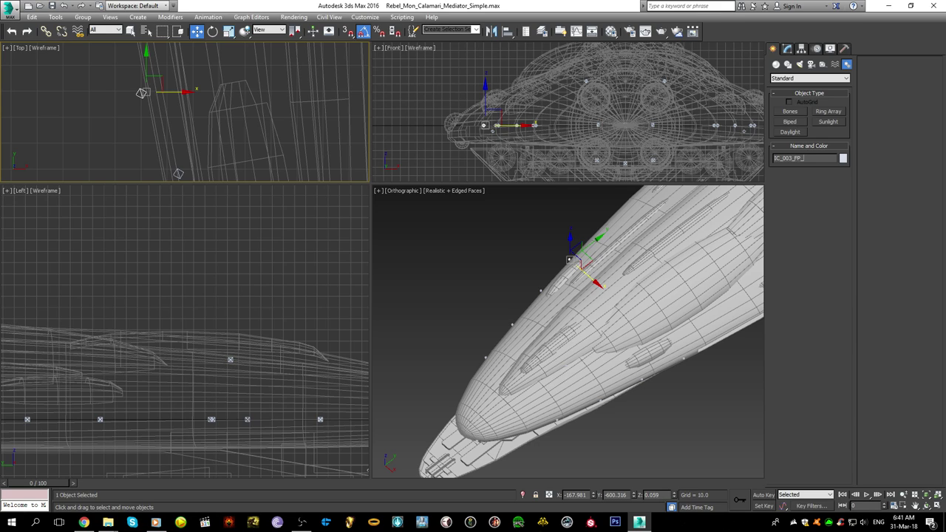
# - Rename the fire-point bone on the bow side of IC_003 as IC_003_FP_02
pyautogui.doubleClick(826, 157)
pyautogui.hotkey('ctrl', 'c')
pyautogui.moveTo(218, 145); pyautogui.dragTo(214, 80, button='middle')
pyautogui.moveTo(209, 153); pyautogui.dragTo(203, 104, button='middle')
pyautogui.scroll(-3, 196, 119)
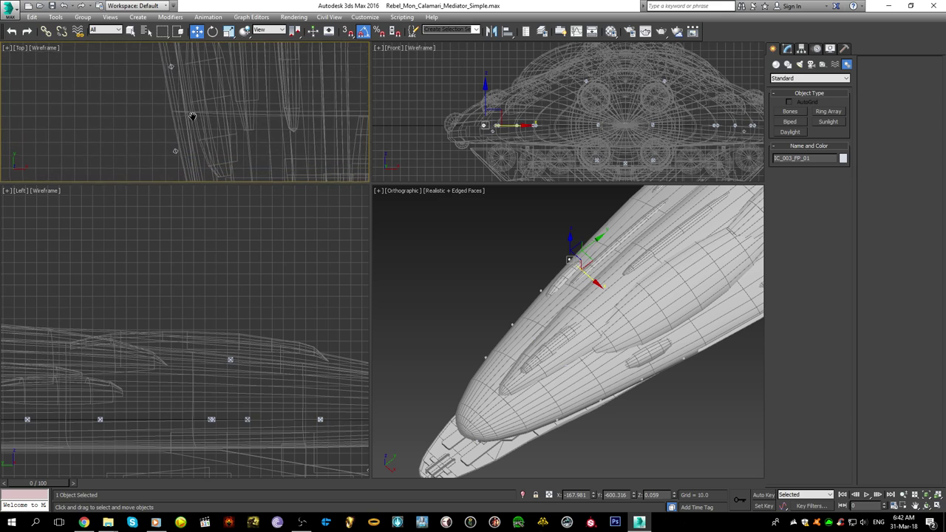
pyautogui.click(176, 152)
pyautogui.doubleClick(821, 159)
pyautogui.hotkey('ctrl', 'v')
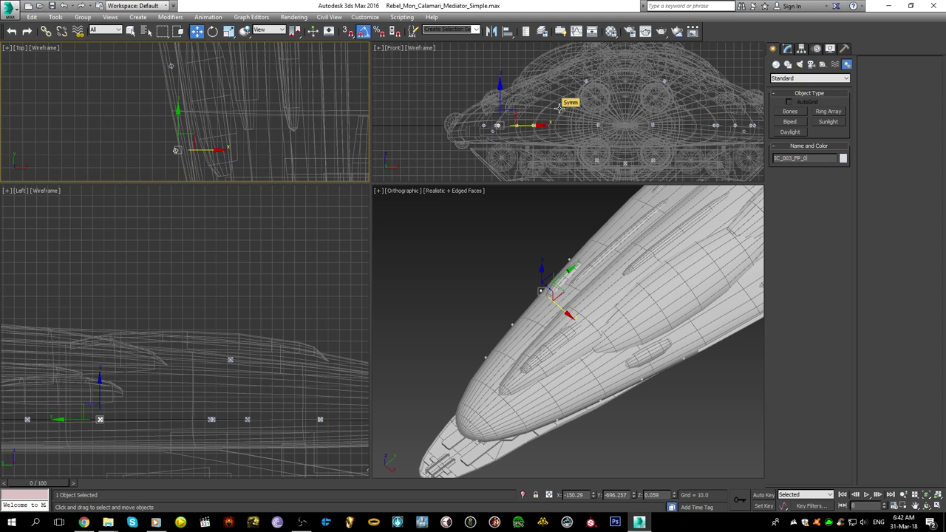
# - Examine the bow and hull side in the shaded orthographic view to check the weapon bone layout
pyautogui.scroll(-5, 255, 105)
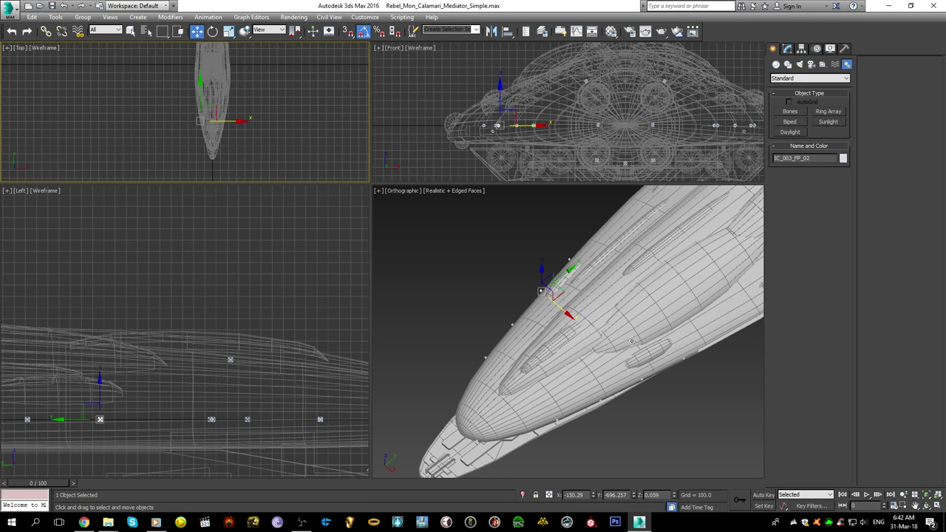
pyautogui.scroll(6, 551, 405)
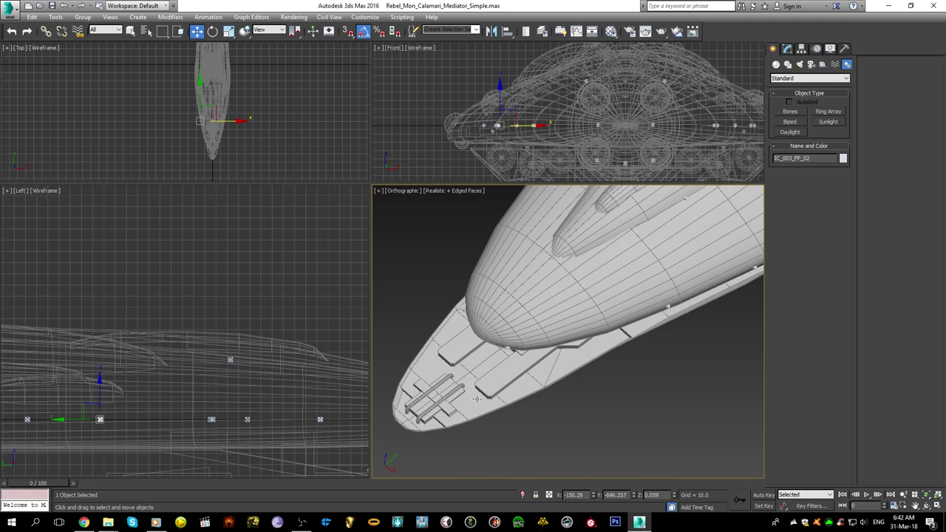
pyautogui.keyDown('alt'); pyautogui.moveTo(499, 392); pyautogui.dragTo(616, 345, button='middle'); pyautogui.keyUp('alt')
pyautogui.scroll(-5, 562, 370)
pyautogui.scroll(5, 614, 337)
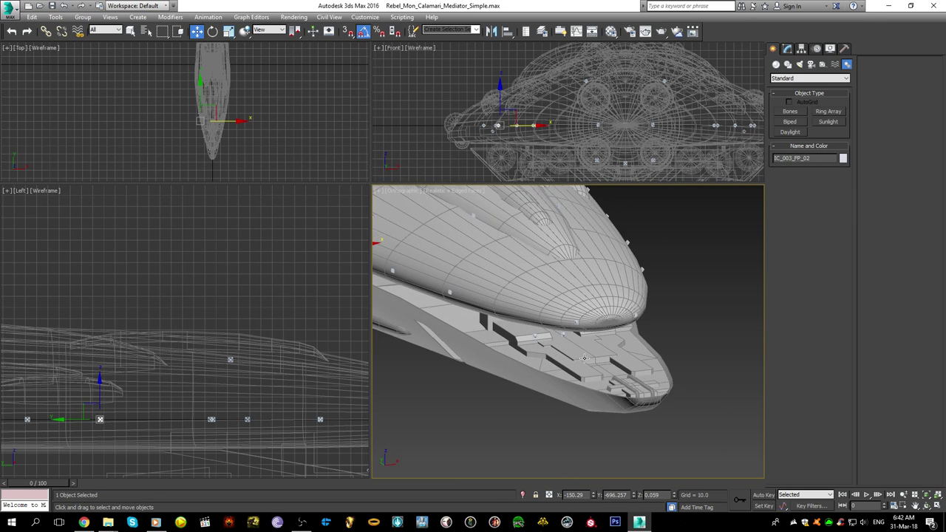
pyautogui.scroll(-8, 584, 358)
pyautogui.scroll(5, 543, 362)
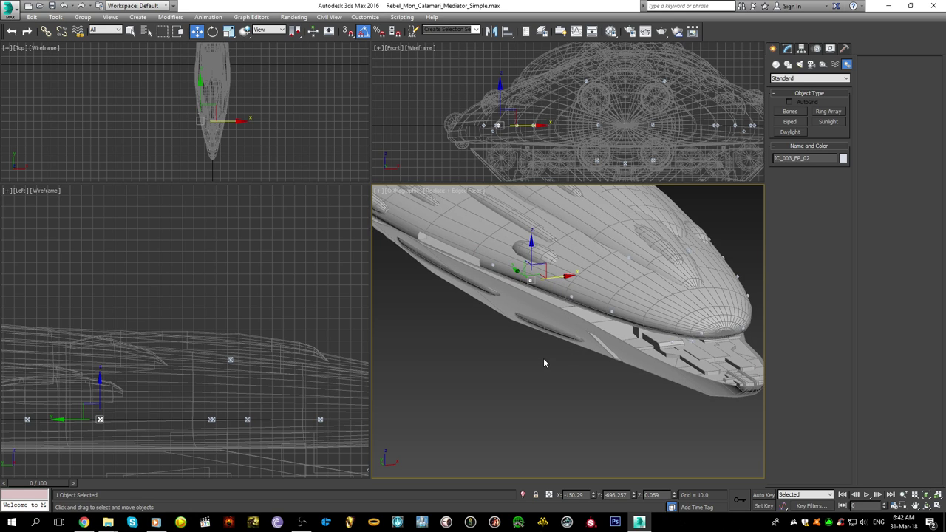
pyautogui.scroll(-6, 543, 360)
pyautogui.scroll(5, 543, 360)
pyautogui.scroll(-3, 550, 356)
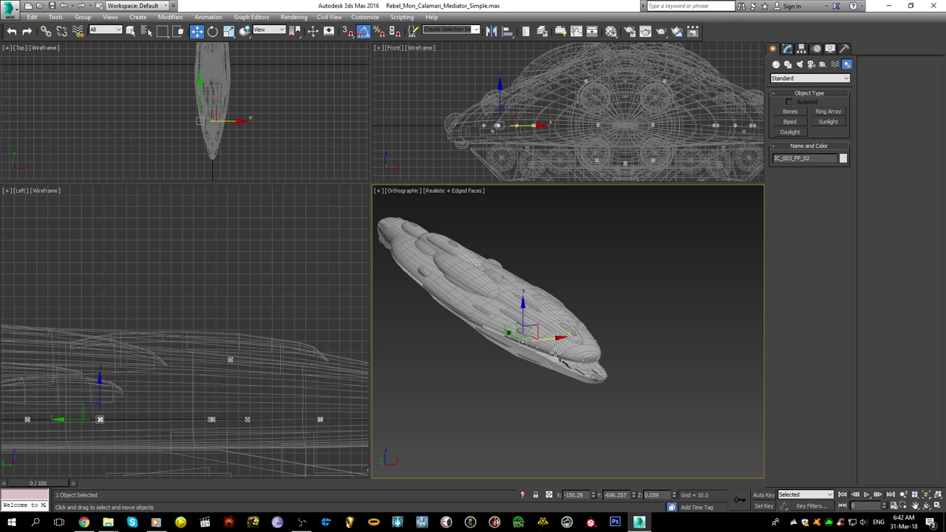
pyautogui.moveTo(555, 353); pyautogui.dragTo(599, 365, button='middle')
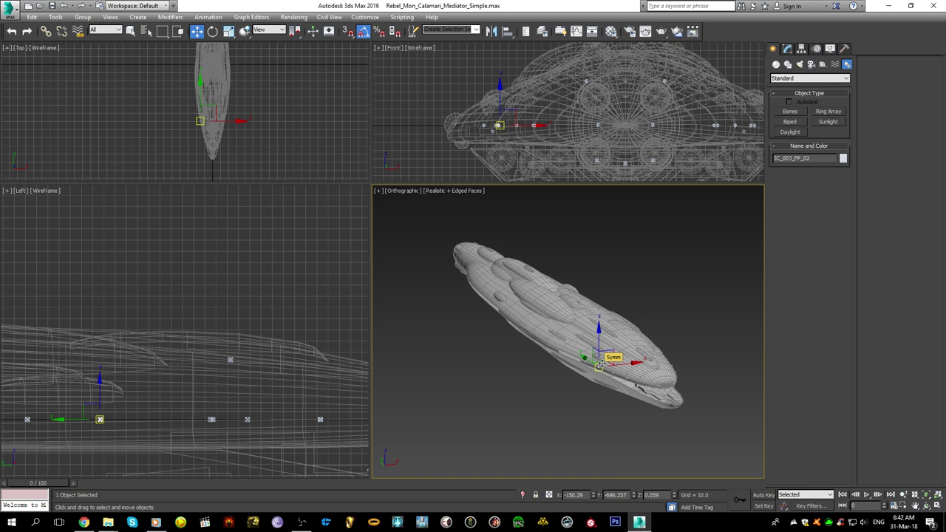
pyautogui.scroll(10, 601, 362)
pyautogui.scroll(10, 203, 111)
# - Select IC_003 with its two fire-point bones and clone the three farther aft along the hull edge
pyautogui.click(144, 108)
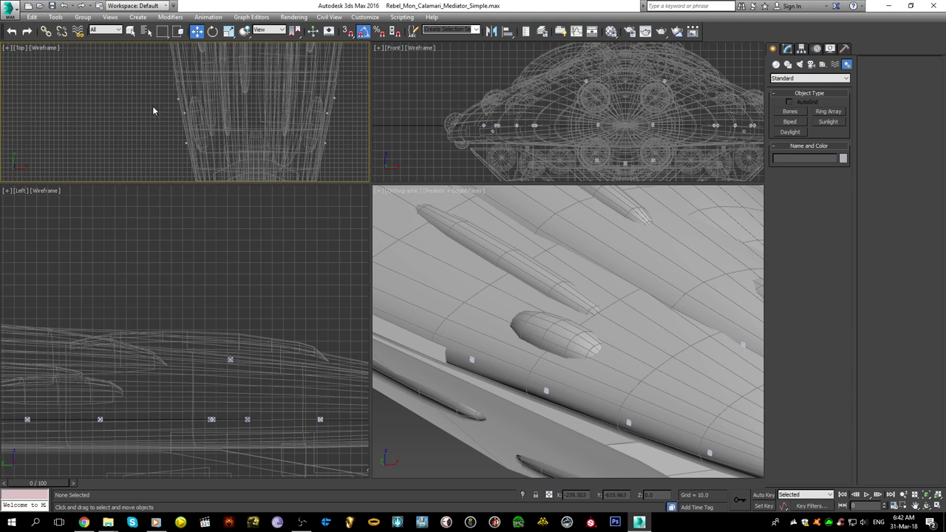
pyautogui.scroll(2, 172, 128)
pyautogui.moveTo(172, 128); pyautogui.dragTo(167, 102, button='middle')
pyautogui.moveTo(156, 55); pyautogui.dragTo(198, 142)
pyautogui.keyDown('alt'); pyautogui.click(240, 160); pyautogui.keyUp('alt')
pyautogui.moveTo(213, 79); pyautogui.dragTo(208, 140, button='middle')
pyautogui.moveTo(198, 167)
pyautogui.keyDown('shift'); pyautogui.mouseDown()
pyautogui.moveTo(163, 90)
pyautogui.moveTo(162, 59)
pyautogui.mouseUp(); pyautogui.keyUp('shift')
pyautogui.click(476, 303)
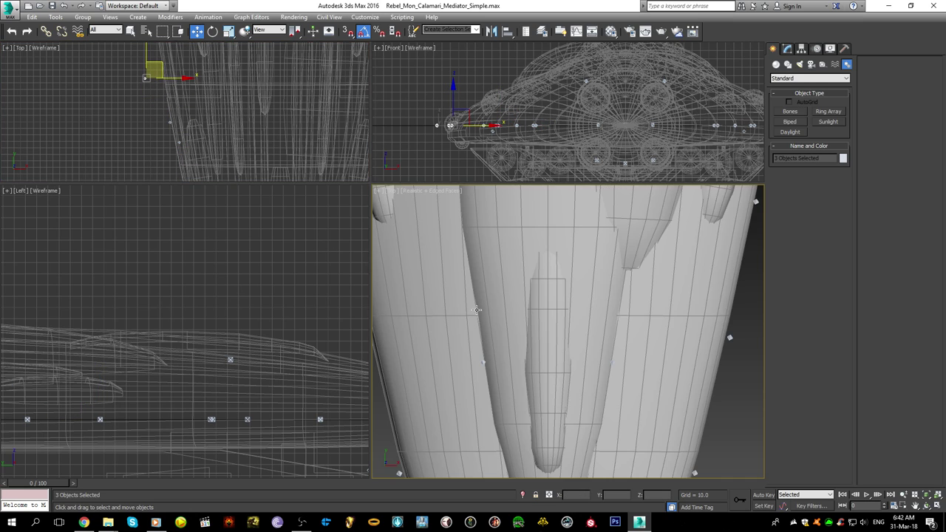
# - Move the three cloned bones farther aft against the hull edge, using the shaded Top view
pyautogui.scroll(-5, 476, 310)
pyautogui.scroll(4, 434, 243)
pyautogui.moveTo(435, 243); pyautogui.dragTo(565, 385, button='middle')
pyautogui.moveTo(533, 303); pyautogui.dragTo(536, 380, button='middle')
pyautogui.scroll(4, 542, 266)
pyautogui.press('F4')
pyautogui.scroll(-5, 540, 340)
pyautogui.press('F4')
pyautogui.moveTo(553, 415)
pyautogui.mouseDown(button='middle')
pyautogui.moveTo(538, 331)
pyautogui.moveTo(546, 388)
pyautogui.mouseUp(button='middle')
pyautogui.scroll(4, 538, 331)
pyautogui.press('F3')
pyautogui.press('F3')
pyautogui.scroll(-5, 539, 314)
pyautogui.moveTo(535, 379); pyautogui.dragTo(527, 270)
pyautogui.scroll(2, 528, 271)
pyautogui.moveTo(524, 337); pyautogui.dragTo(516, 236)
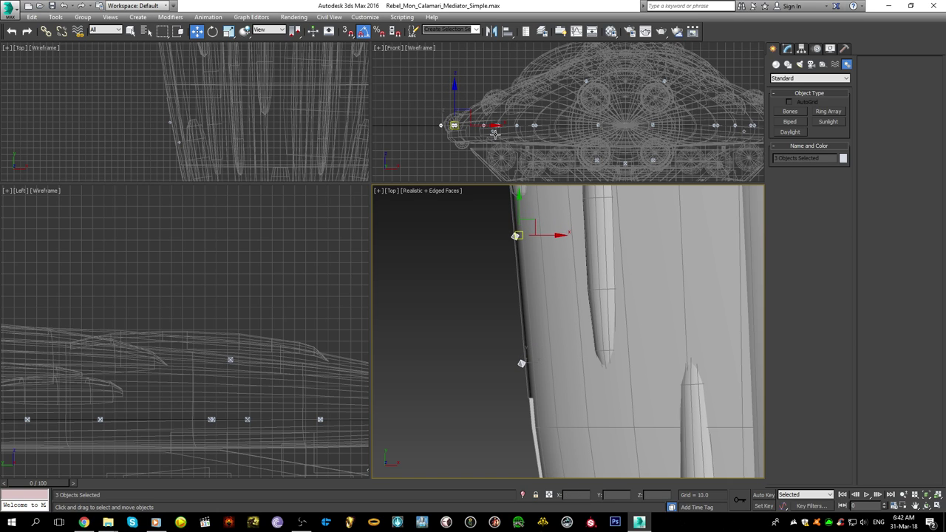
# - Lower the three cloned bones in the Front view and fine-tune their sideways position at the hull edge
pyautogui.scroll(4, 494, 134)
pyautogui.moveTo(490, 76); pyautogui.dragTo(486, 110)
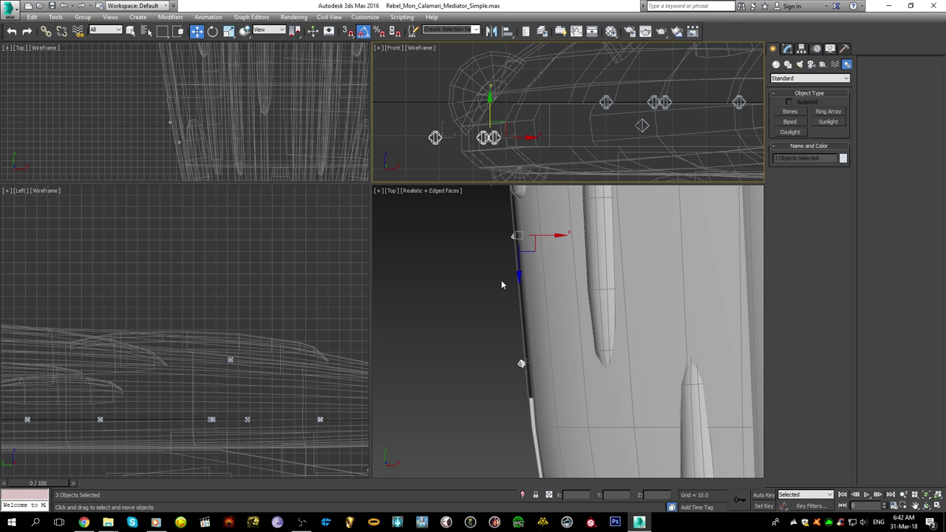
pyautogui.moveTo(551, 252); pyautogui.dragTo(560, 269, button='middle')
pyautogui.moveTo(552, 254); pyautogui.dragTo(552, 254)
pyautogui.scroll(2, 457, 131)
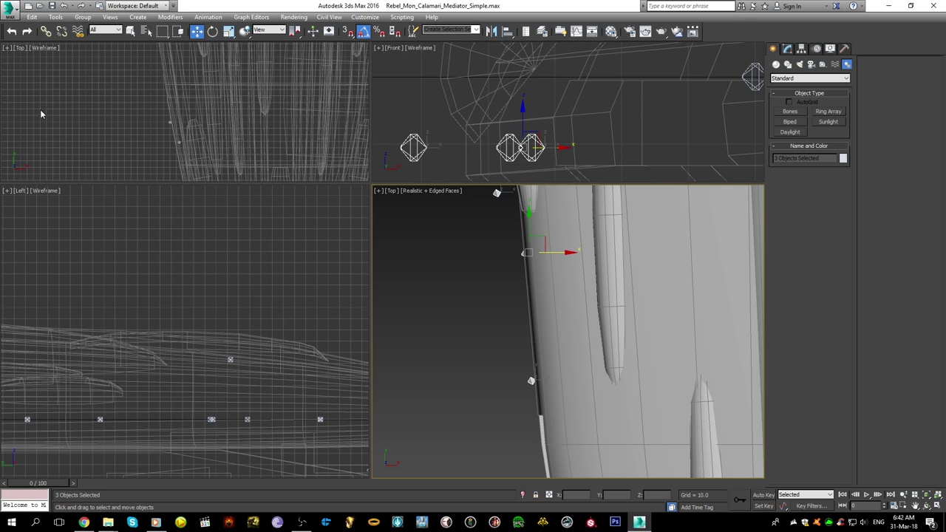
# - Select IC_002, IC_003 and their four fire-point bones in the Left view and lower them by about 5.6 units
pyautogui.scroll(-5, 99, 119)
pyautogui.scroll(4, 142, 111)
pyautogui.moveTo(141, 112); pyautogui.dragTo(158, 69, button='middle')
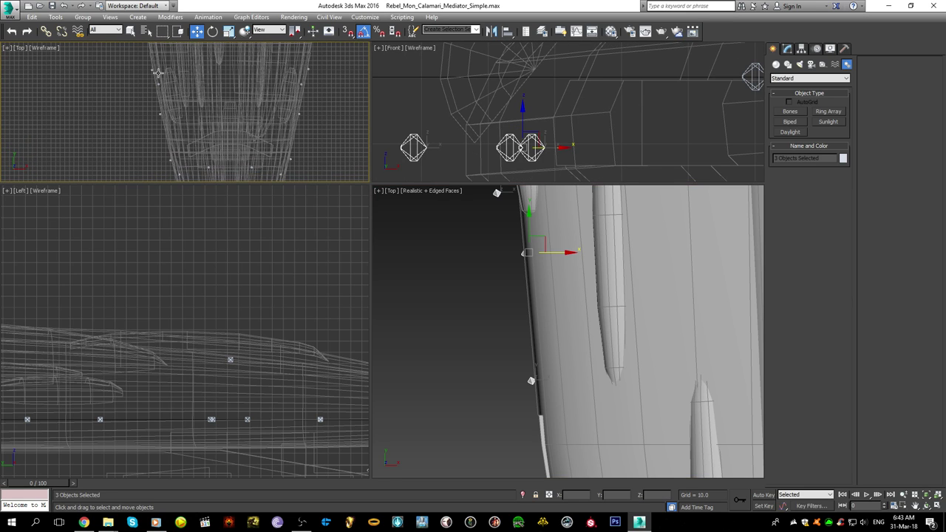
pyautogui.scroll(-3, 185, 327)
pyautogui.moveTo(136, 376); pyautogui.dragTo(272, 347, button='middle')
pyautogui.click(216, 270)
pyautogui.moveTo(216, 271); pyautogui.dragTo(287, 355)
pyautogui.keyDown('alt'); pyautogui.moveTo(305, 274); pyautogui.dragTo(305, 359); pyautogui.keyUp('alt')
pyautogui.scroll(5, 282, 350)
pyautogui.moveTo(124, 304); pyautogui.dragTo(203, 292, button='middle')
pyautogui.scroll(-2, 229, 295)
pyautogui.moveTo(193, 287); pyautogui.dragTo(189, 295)
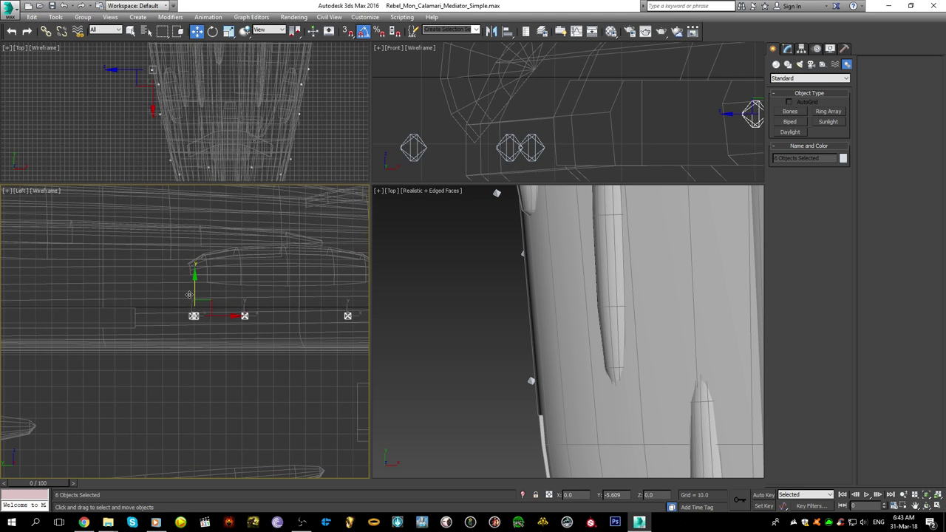
# - Select the three cloned IC_004 bones in the Top view and nudge them sideways at the hull edge in the shaded view
pyautogui.moveTo(182, 285); pyautogui.dragTo(310, 300, button='middle')
pyautogui.moveTo(125, 95); pyautogui.dragTo(110, 127, button='middle')
pyautogui.click(109, 127)
pyautogui.moveTo(151, 154); pyautogui.dragTo(152, 155)
pyautogui.keyDown('alt'); pyautogui.click(162, 154); pyautogui.keyUp('alt')
pyautogui.moveTo(573, 385); pyautogui.dragTo(611, 357, button='middle')
pyautogui.moveTo(652, 255); pyautogui.dragTo(642, 312, button='middle')
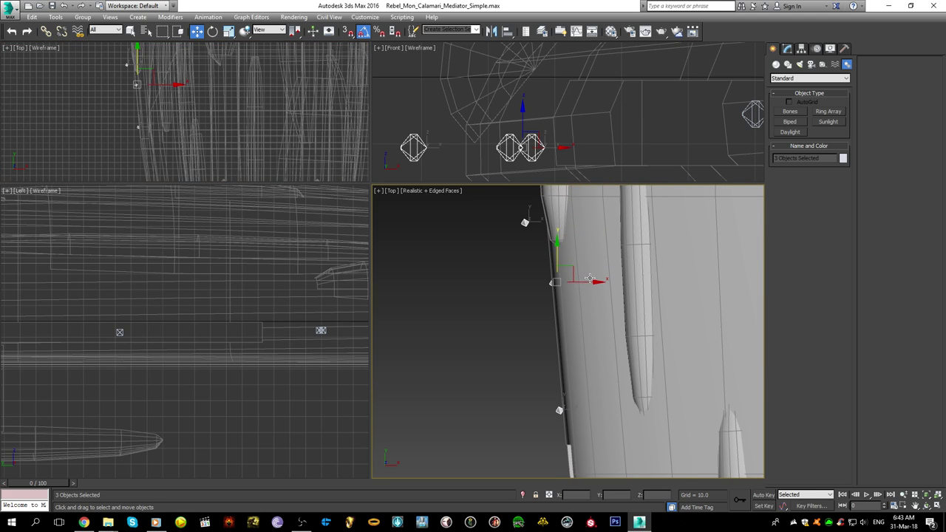
pyautogui.moveTo(587, 282); pyautogui.dragTo(585, 282)
pyautogui.scroll(3, 551, 424)
pyautogui.moveTo(581, 411); pyautogui.dragTo(602, 362)
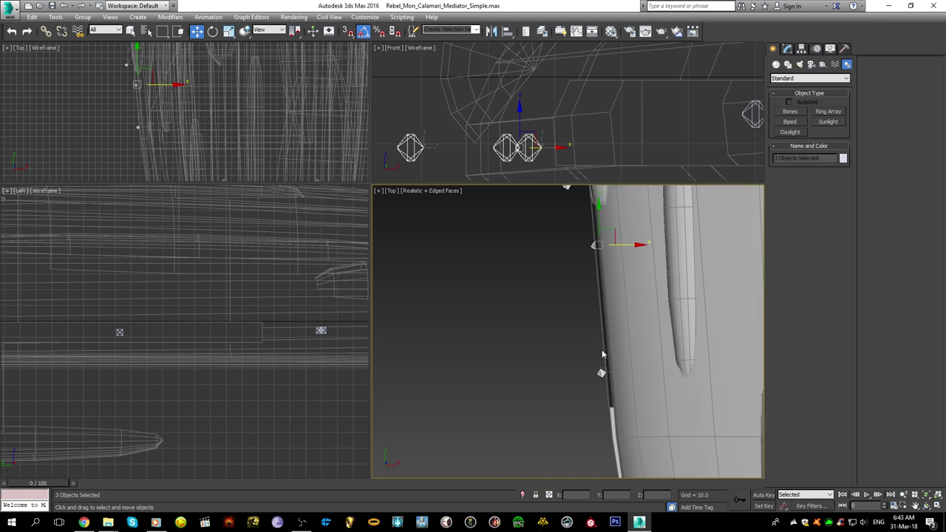
# - Rotate the three cloned bones to follow the slope of the hull edge and fine-tune their position against it
pyautogui.press('e')
pyautogui.moveTo(588, 301); pyautogui.dragTo(616, 302)
pyautogui.press('w')
pyautogui.scroll(8, 582, 447)
pyautogui.moveTo(598, 386); pyautogui.dragTo(605, 384)
# - Rename the forward fire-point bone of the cloned set as IC_004_FP_001
pyautogui.click(727, 167)
pyautogui.click(605, 164)
pyautogui.click(528, 154)
pyautogui.write('1')
pyautogui.moveTo(794, 158); pyautogui.dragTo(769, 160)
pyautogui.write('4')
# - Rename the aft fire-point bone of the same set as IC_004_FP_002
pyautogui.moveTo(607, 258); pyautogui.dragTo(592, 293, button='middle')
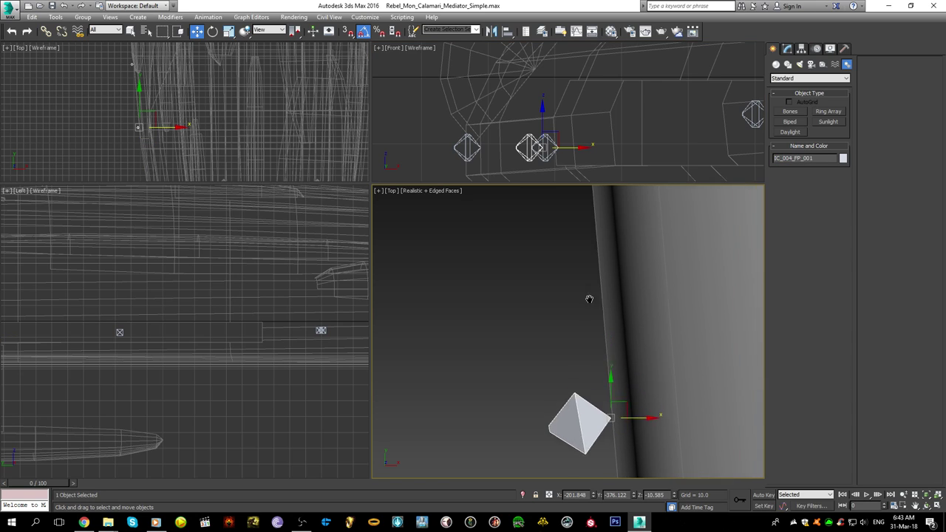
pyautogui.scroll(-6, 584, 240)
pyautogui.moveTo(584, 232); pyautogui.dragTo(567, 338, button='middle')
pyautogui.moveTo(541, 198); pyautogui.dragTo(550, 281, button='middle')
pyautogui.scroll(4, 552, 279)
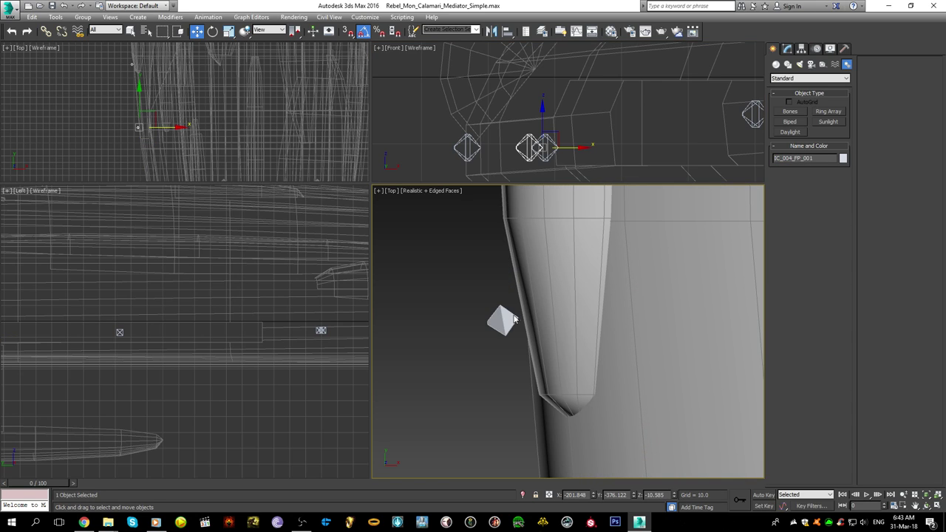
pyautogui.click(503, 318)
pyautogui.moveTo(793, 159); pyautogui.dragTo(808, 158)
pyautogui.write('4')
pyautogui.write('2')
# - Select the IC_002 bone with its two fire points on the opposite hull side and clone them farther aft as a copy
pyautogui.scroll(-5, 682, 312)
pyautogui.moveTo(684, 313); pyautogui.dragTo(540, 306, button='middle')
pyautogui.scroll(-4, 523, 303)
pyautogui.moveTo(685, 353); pyautogui.dragTo(561, 244, button='middle')
pyautogui.click(590, 361)
pyautogui.press('F3')
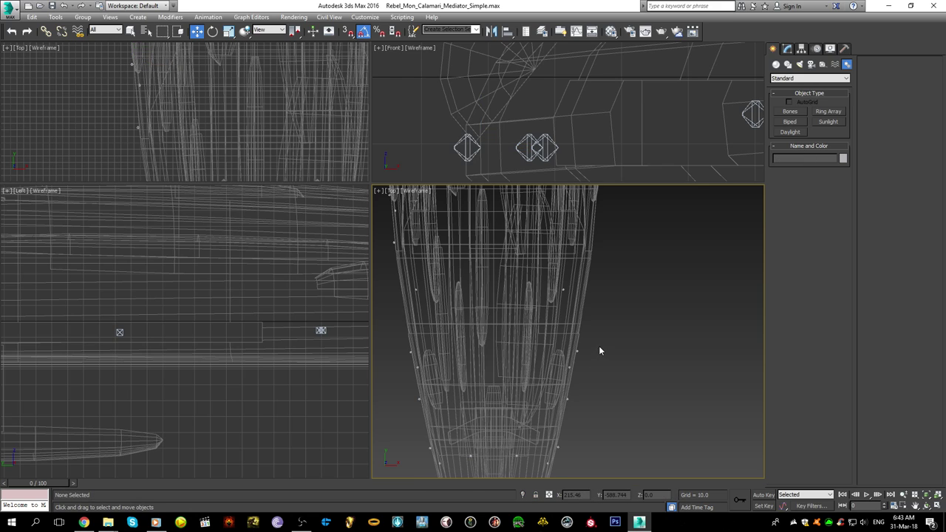
pyautogui.moveTo(565, 403); pyautogui.dragTo(584, 422)
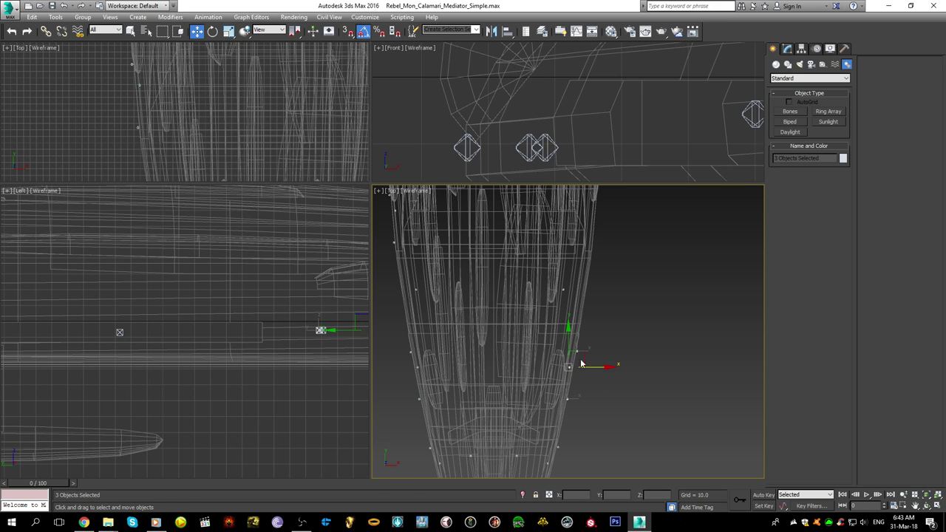
pyautogui.keyDown('shift'); pyautogui.moveTo(588, 355); pyautogui.dragTo(623, 217); pyautogui.keyUp('shift')
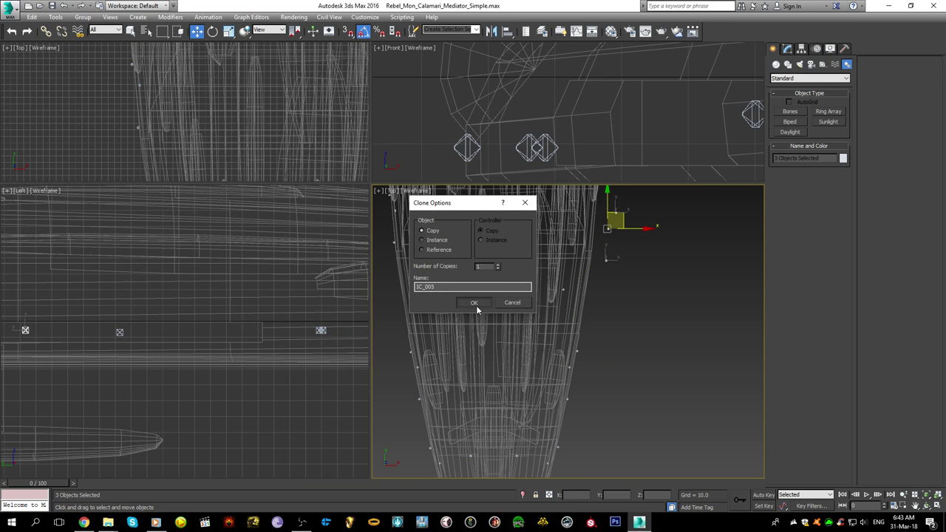
pyautogui.click(474, 302)
# - Move the three cloned bones to the hull edge and line them up with the IC_004 set in the Left view
pyautogui.scroll(5, 576, 275)
pyautogui.press('F3')
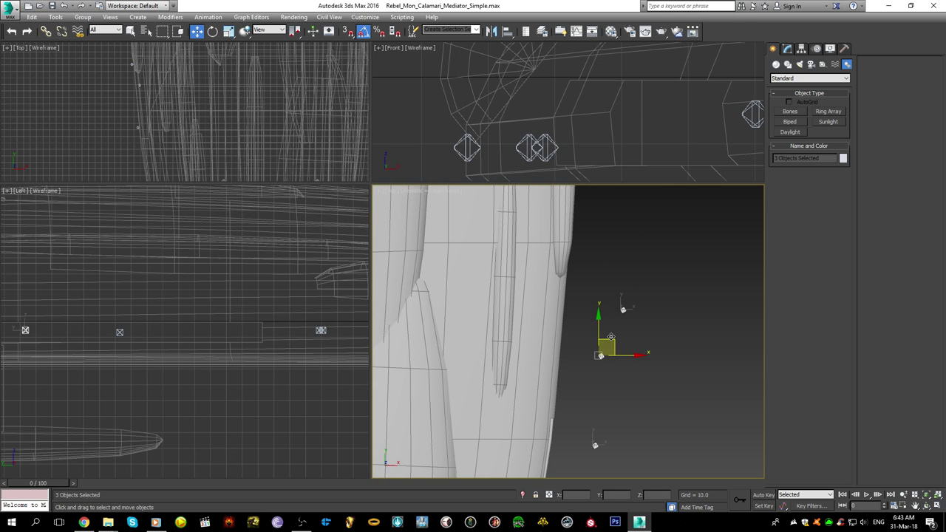
pyautogui.moveTo(611, 337); pyautogui.dragTo(573, 300)
pyautogui.moveTo(15, 371); pyautogui.dragTo(277, 342, button='middle')
pyautogui.scroll(4, 166, 299)
pyautogui.moveTo(154, 300); pyautogui.dragTo(317, 271, button='middle')
pyautogui.scroll(4, 362, 294)
pyautogui.moveTo(321, 268); pyautogui.dragTo(254, 303)
pyautogui.scroll(3, 550, 266)
# - Rotate the three cloned bones to follow the hull taper and fine-tune their position against the hull edge
pyautogui.press('e')
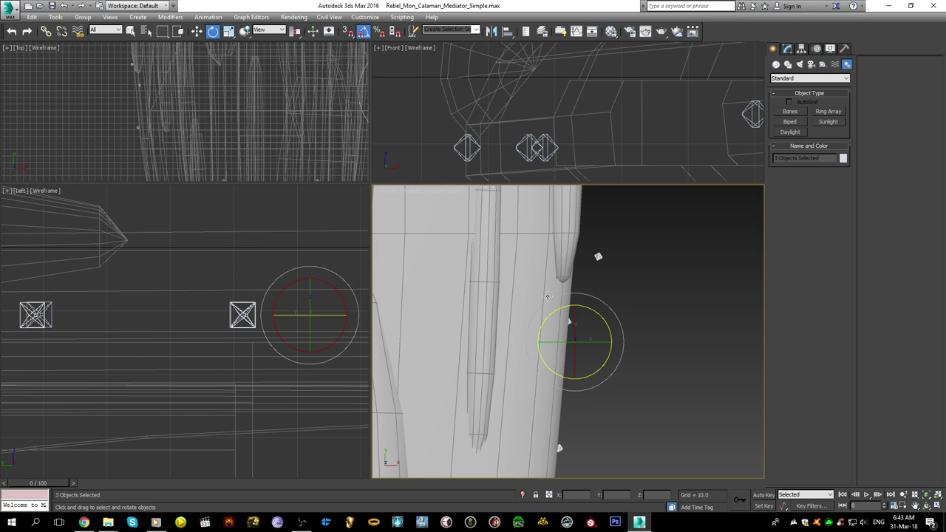
pyautogui.moveTo(553, 310)
pyautogui.mouseDown()
pyautogui.moveTo(557, 295)
pyautogui.moveTo(548, 293)
pyautogui.mouseUp()
pyautogui.press('w')
pyautogui.click(593, 322)
pyautogui.hotkey('ctrl', 'z')
pyautogui.moveTo(593, 321); pyautogui.dragTo(577, 348)
pyautogui.scroll(5, 568, 218)
pyautogui.scroll(3, 605, 303)
pyautogui.scroll(-8, 578, 384)
pyautogui.scroll(5, 578, 399)
pyautogui.click(580, 376)
pyautogui.moveTo(581, 371); pyautogui.dragTo(592, 371)
# - Rename the forward fire-point bone of the IC_005 set as IC_005_FP_001, using the wireframe view
pyautogui.press('F3')
pyautogui.scroll(-2, 519, 301)
pyautogui.scroll(-3, 558, 295)
pyautogui.scroll(3, 562, 235)
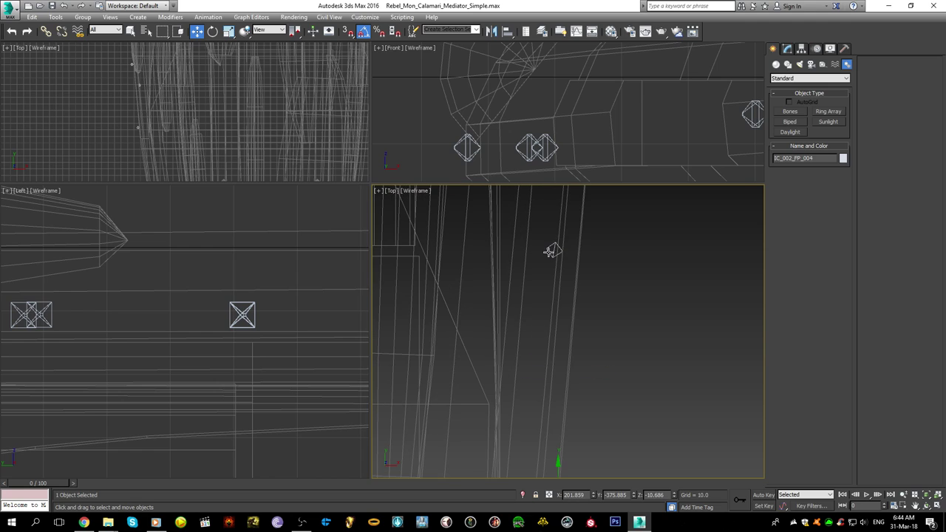
pyautogui.click(551, 250)
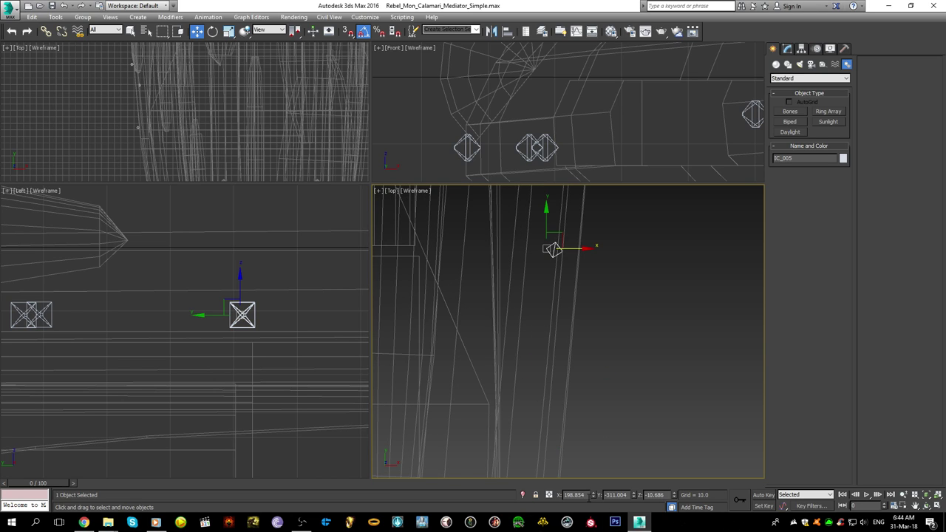
pyautogui.moveTo(640, 403); pyautogui.dragTo(609, 279, button='middle')
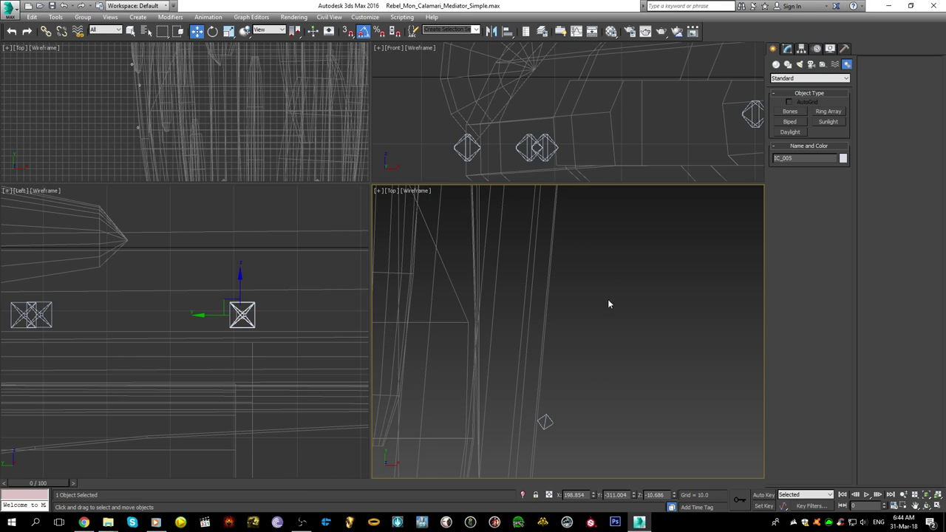
pyautogui.click(553, 425)
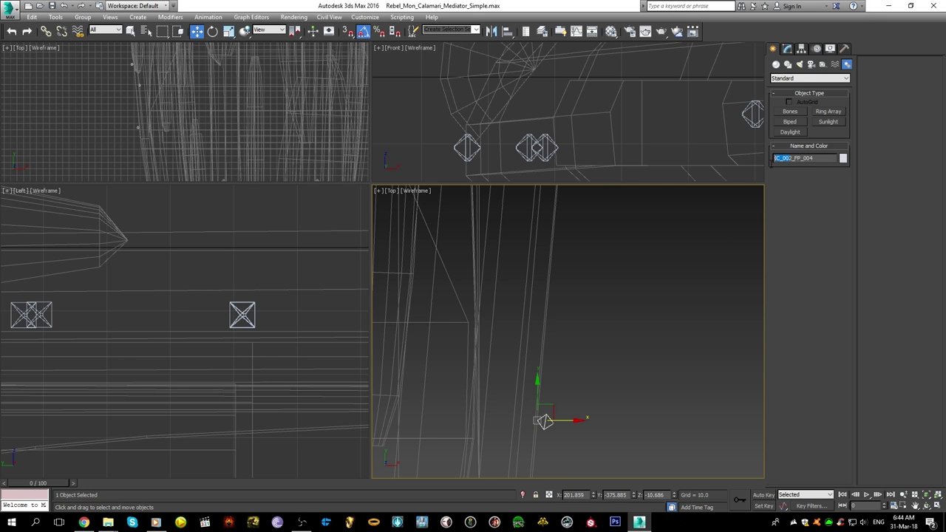
pyautogui.press('Delete')
pyautogui.write('1')
# - Rename the aft fire-point bone of the IC_005 set as IC_005_FP_002 and clear the selection
pyautogui.moveTo(698, 215); pyautogui.dragTo(661, 409, button='middle')
pyautogui.click(555, 337)
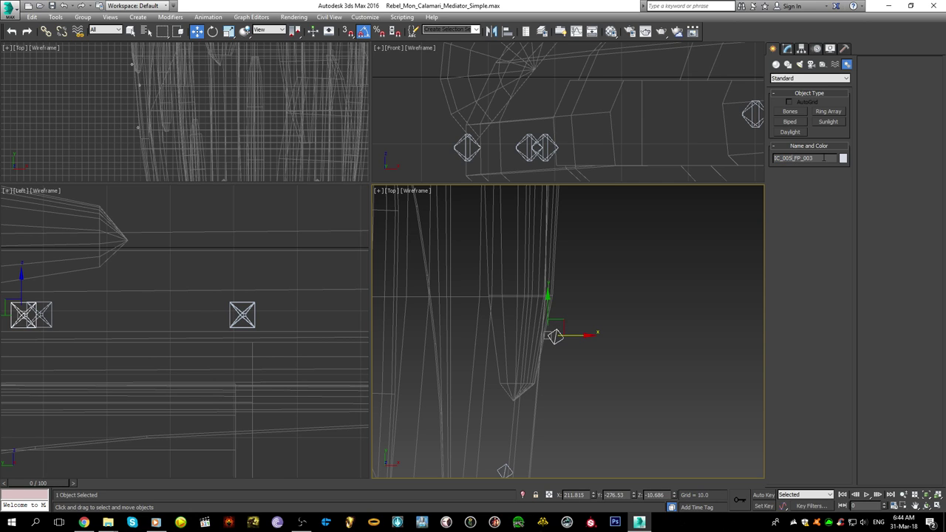
pyautogui.moveTo(809, 158); pyautogui.dragTo(818, 168)
pyautogui.scroll(-5, 673, 333)
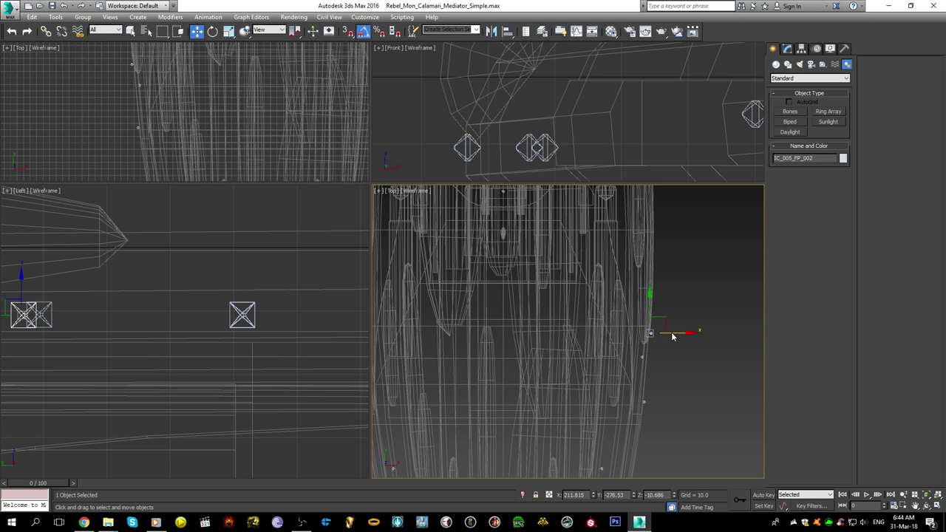
pyautogui.click(702, 362)
# - Examine the placement of the weapon bones along the hull edge from above and from the side in shaded view
pyautogui.scroll(-3, 686, 342)
pyautogui.press('F3')
pyautogui.scroll(-4, 687, 343)
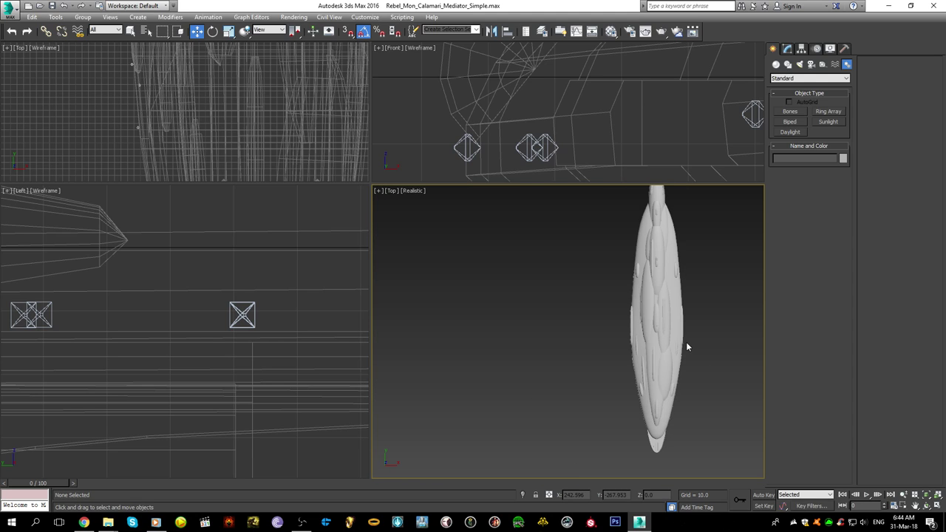
pyautogui.scroll(5, 634, 358)
pyautogui.moveTo(655, 396); pyautogui.dragTo(644, 419, button='middle')
pyautogui.scroll(-5, 624, 366)
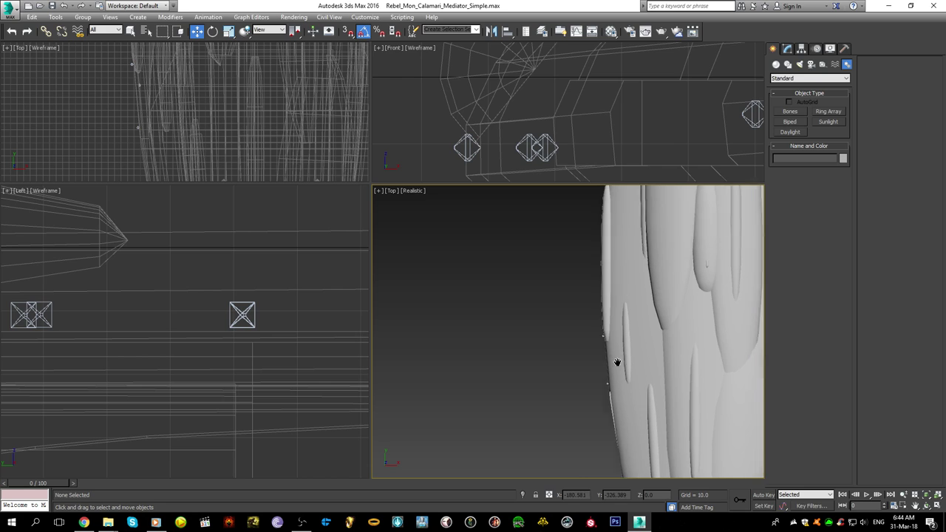
pyautogui.keyDown('alt'); pyautogui.moveTo(576, 382); pyautogui.dragTo(592, 333, button='middle'); pyautogui.keyUp('alt')
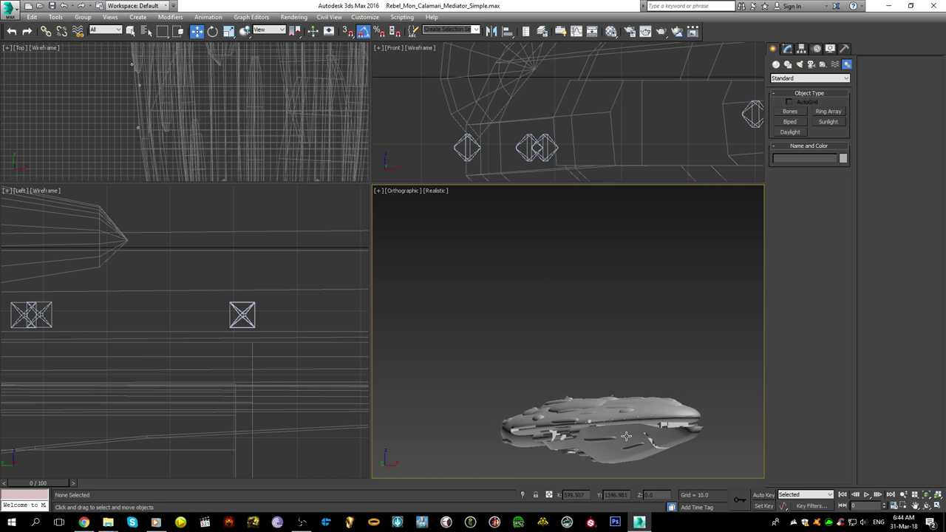
pyautogui.scroll(6, 626, 436)
pyautogui.scroll(2, 668, 361)
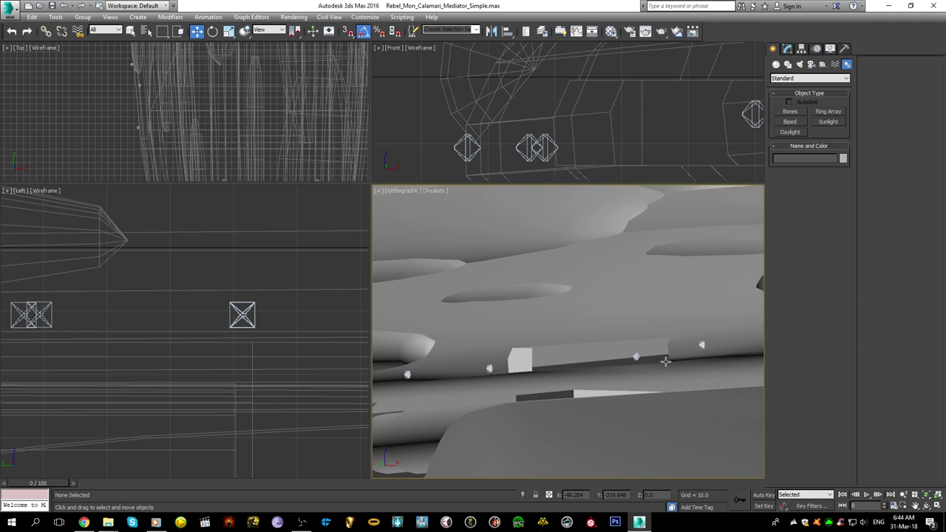
pyautogui.scroll(-8, 669, 361)
pyautogui.keyDown('alt'); pyautogui.moveTo(593, 382); pyautogui.dragTo(641, 407, button='middle'); pyautogui.keyUp('alt')
pyautogui.scroll(3, 588, 343)
pyautogui.scroll(3, 614, 375)
pyautogui.scroll(-3, 584, 299)
pyautogui.keyDown('alt'); pyautogui.moveTo(673, 307); pyautogui.dragTo(659, 343, button='middle'); pyautogui.keyUp('alt')
pyautogui.scroll(4, 634, 279)
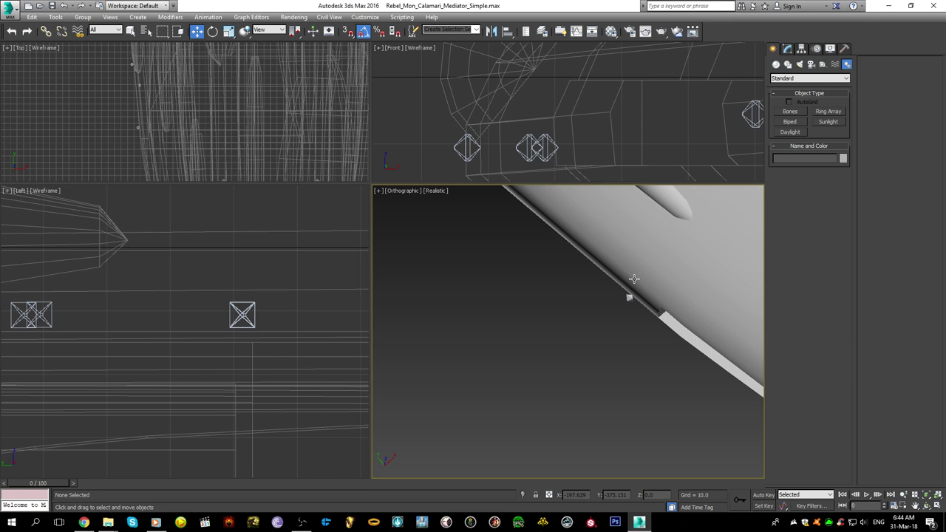
pyautogui.press('F3')
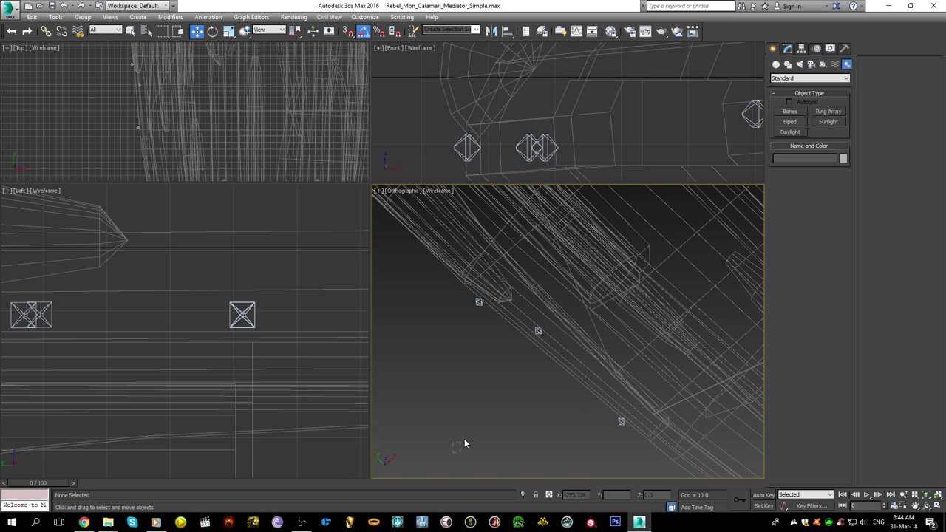
pyautogui.moveTo(635, 284); pyautogui.dragTo(634, 283)
pyautogui.keyDown('alt'); pyautogui.click(703, 434); pyautogui.keyUp('alt')
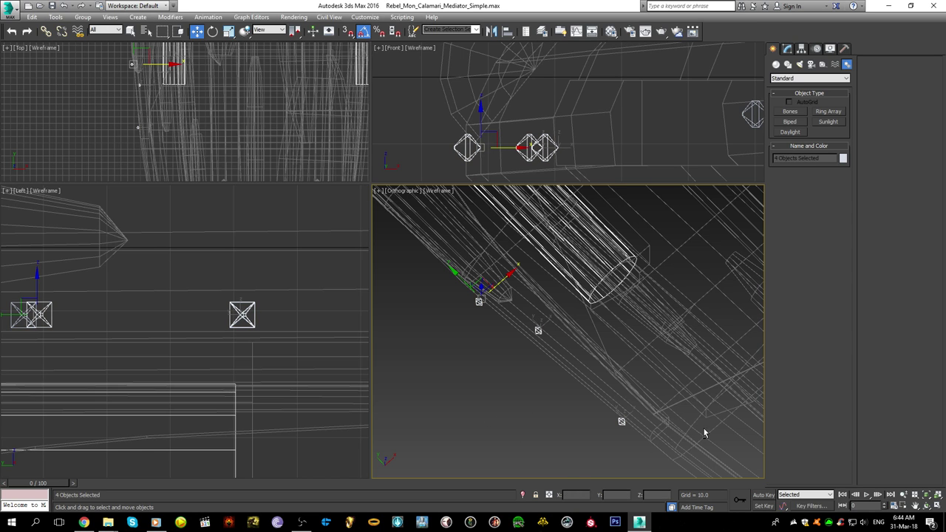
pyautogui.press('t')
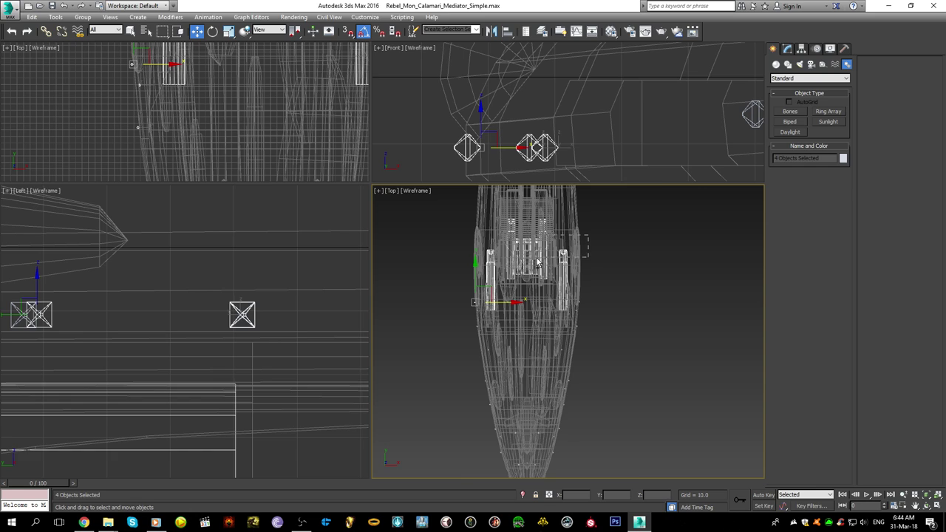
pyautogui.keyDown('alt'); pyautogui.moveTo(538, 262); pyautogui.dragTo(534, 265); pyautogui.keyUp('alt')
pyautogui.scroll(3, 492, 293)
pyautogui.moveTo(455, 304); pyautogui.dragTo(520, 302, button='middle')
pyautogui.scroll(1, 521, 302)
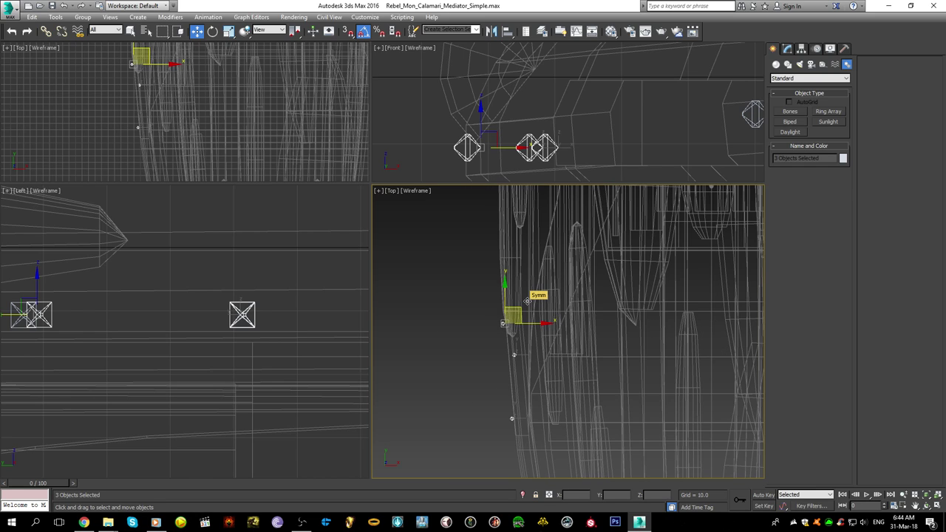
pyautogui.press('F3')
pyautogui.scroll(-4, 527, 300)
pyautogui.moveTo(531, 303); pyautogui.dragTo(540, 259, button='middle')
pyautogui.moveTo(561, 414); pyautogui.dragTo(562, 411, button='middle')
pyautogui.scroll(6, 561, 412)
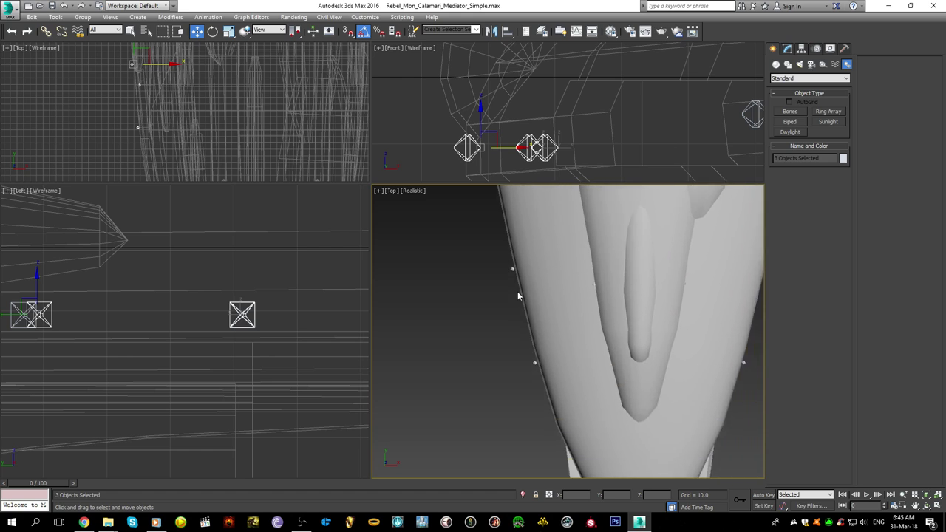
pyautogui.click(551, 424)
# - Select the TL_004 bone with its two fire points near the bow and clone them farther aft beside the hull
pyautogui.scroll(-5, 489, 373)
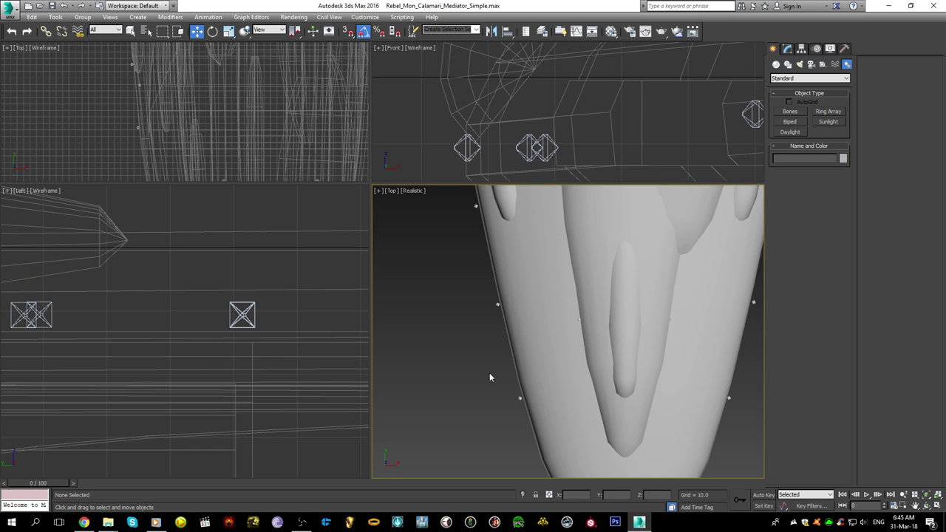
pyautogui.press('F3')
pyautogui.moveTo(476, 298); pyautogui.dragTo(532, 428)
pyautogui.scroll(-6, 517, 399)
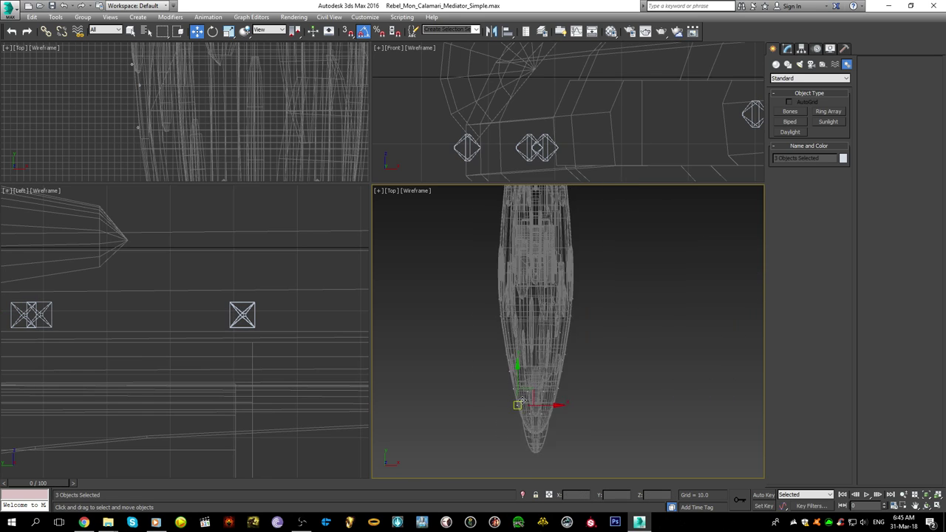
pyautogui.moveTo(535, 384)
pyautogui.keyDown('shift'); pyautogui.mouseDown()
pyautogui.moveTo(532, 246)
pyautogui.moveTo(522, 268)
pyautogui.mouseUp(); pyautogui.keyUp('shift')
pyautogui.click(485, 303)
# - Move the three cloned TL bones forward along the hull side to the bulge at the widest hull section
pyautogui.scroll(4, 486, 303)
pyautogui.scroll(2, 553, 266)
pyautogui.moveTo(556, 264); pyautogui.dragTo(545, 332, button='middle')
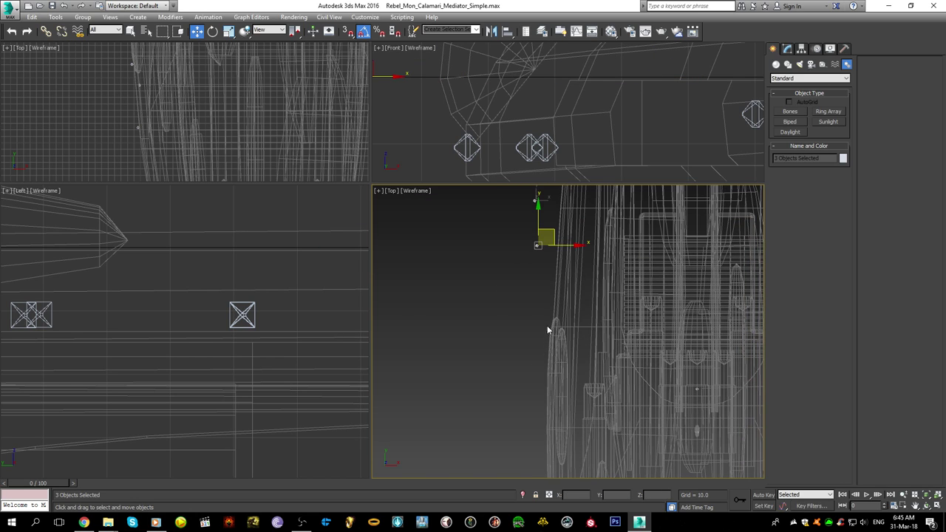
pyautogui.moveTo(552, 232); pyautogui.dragTo(552, 404)
pyautogui.scroll(4, 553, 404)
pyautogui.moveTo(547, 402); pyautogui.dragTo(550, 369, button='middle')
# - Rotate the three cloned TL bones to run parallel to the hull side
pyautogui.press('e')
pyautogui.moveTo(523, 283); pyautogui.dragTo(582, 296)
pyautogui.press('w')
pyautogui.scroll(6, 547, 282)
# - Reuse the name of the TL_006 bone to rename its forward fire point as TL_006_FP_001
pyautogui.click(550, 246)
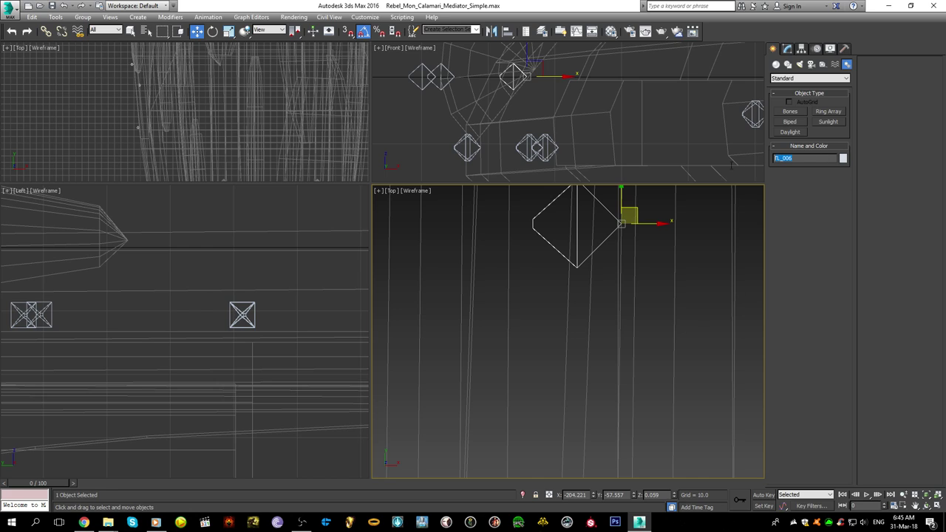
pyautogui.scroll(-5, 634, 298)
pyautogui.moveTo(598, 366); pyautogui.dragTo(609, 285, button='middle')
pyautogui.scroll(-3, 602, 287)
pyautogui.scroll(3, 586, 384)
pyautogui.click(545, 442)
pyautogui.moveTo(791, 158); pyautogui.dragTo(775, 158)
pyautogui.write('TL_006')
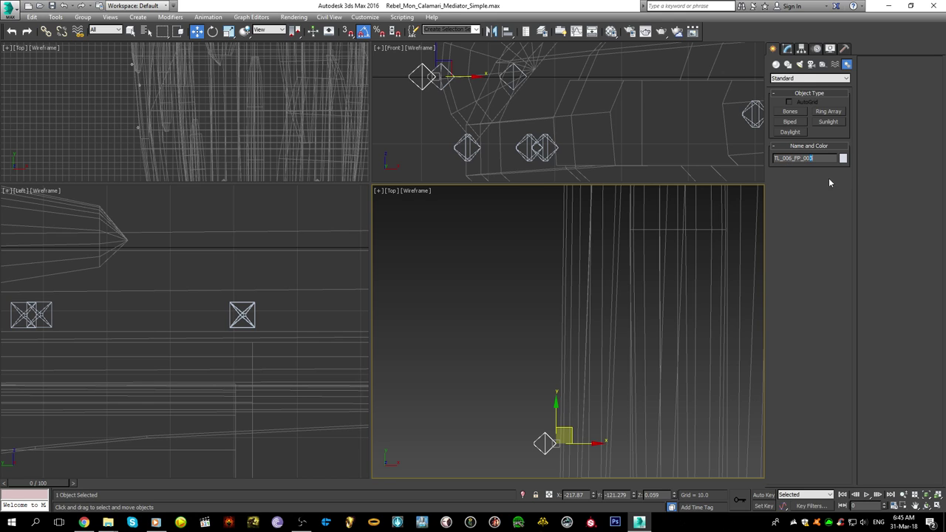
pyautogui.write('1')
# - Rename the aft fire-point bone of the same set as TL_006_FP_002 and clear the selection
pyautogui.scroll(-4, 620, 432)
pyautogui.scroll(3, 599, 308)
pyautogui.moveTo(569, 323); pyautogui.dragTo(571, 324)
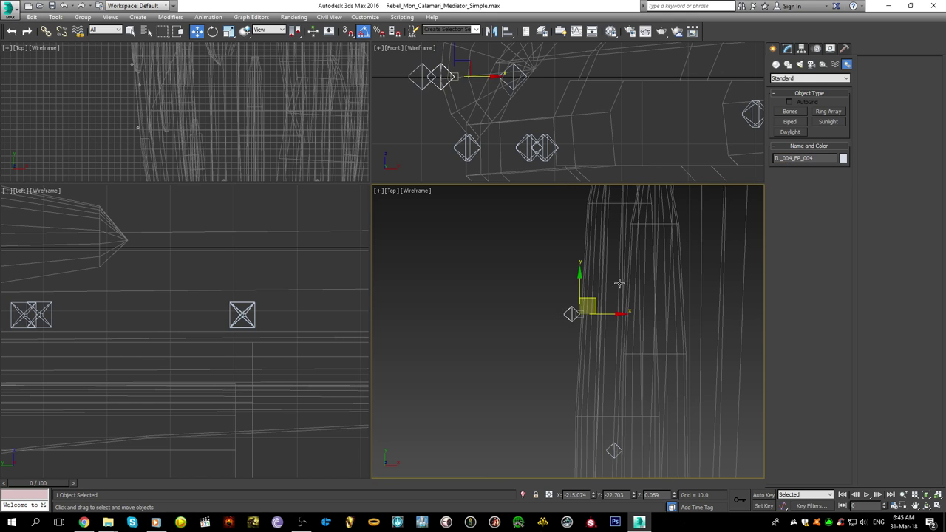
pyautogui.moveTo(792, 158); pyautogui.dragTo(774, 158)
pyautogui.write('TL_006')
pyautogui.scroll(-3, 652, 349)
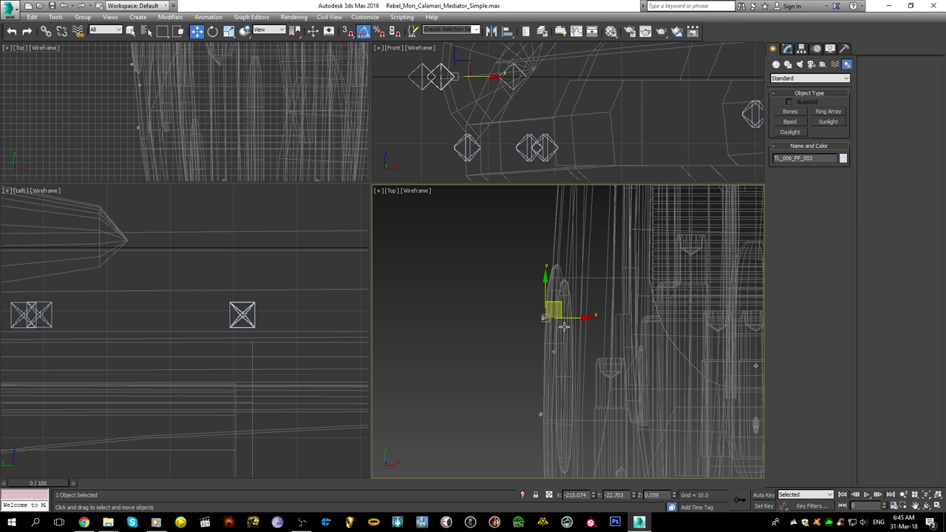
pyautogui.click(492, 353)
# - Select the TL_005 bone with its two fire points on the opposite side and clone them aft beside the widest hull section
pyautogui.scroll(-5, 581, 305)
pyautogui.scroll(8, 581, 305)
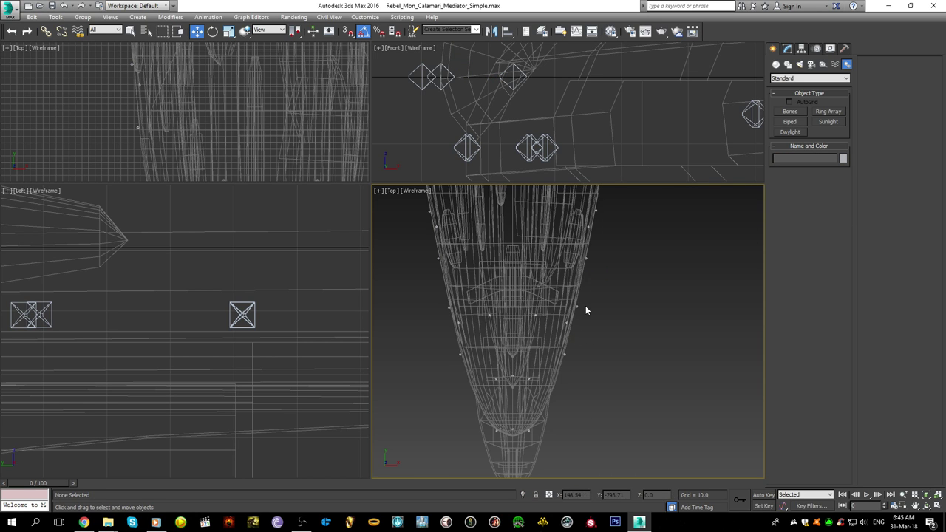
pyautogui.click(569, 306)
pyautogui.moveTo(525, 412); pyautogui.dragTo(525, 411)
pyautogui.scroll(-6, 584, 355)
pyautogui.keyDown('shift'); pyautogui.moveTo(588, 391); pyautogui.dragTo(609, 261); pyautogui.keyUp('shift')
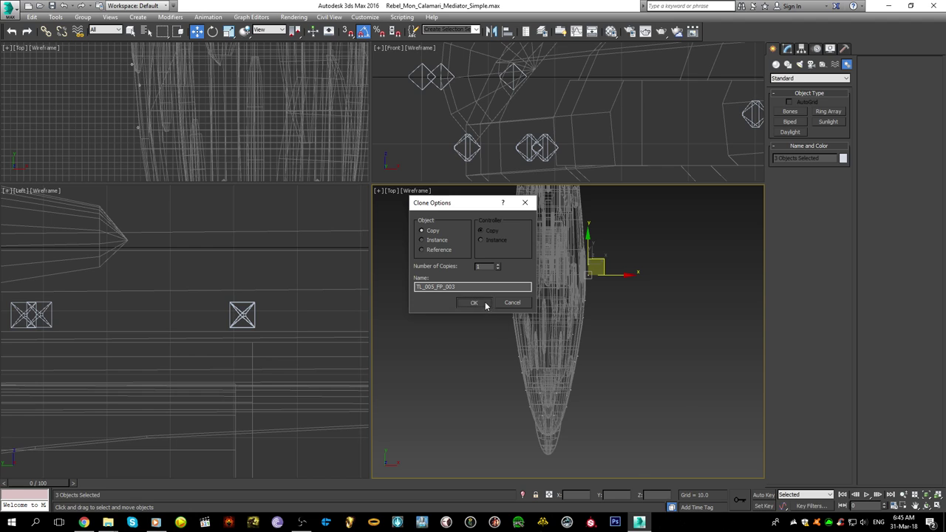
pyautogui.click(474, 303)
# - Clone-rotate the three new TL bones so their line follows the hull side near the widest section
pyautogui.scroll(5, 562, 325)
pyautogui.press('e')
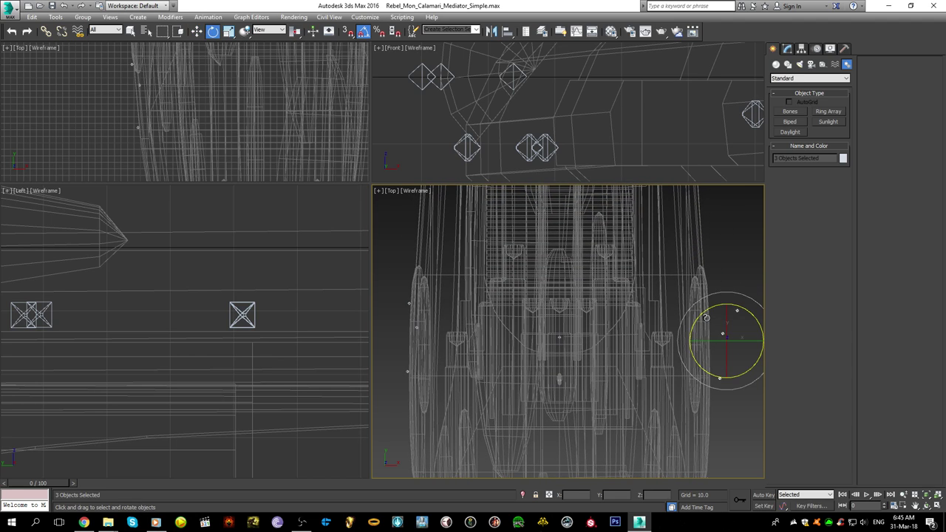
pyautogui.moveTo(706, 310); pyautogui.dragTo(694, 309)
pyautogui.scroll(-5, 268, 344)
pyautogui.moveTo(49, 341); pyautogui.dragTo(272, 338, button='middle')
pyautogui.scroll(5, 181, 325)
# - Shift the three cloned TL bones about 10.6 units along the hull to line up with the opposite set
pyautogui.rightClick(223, 314)
pyautogui.press('w')
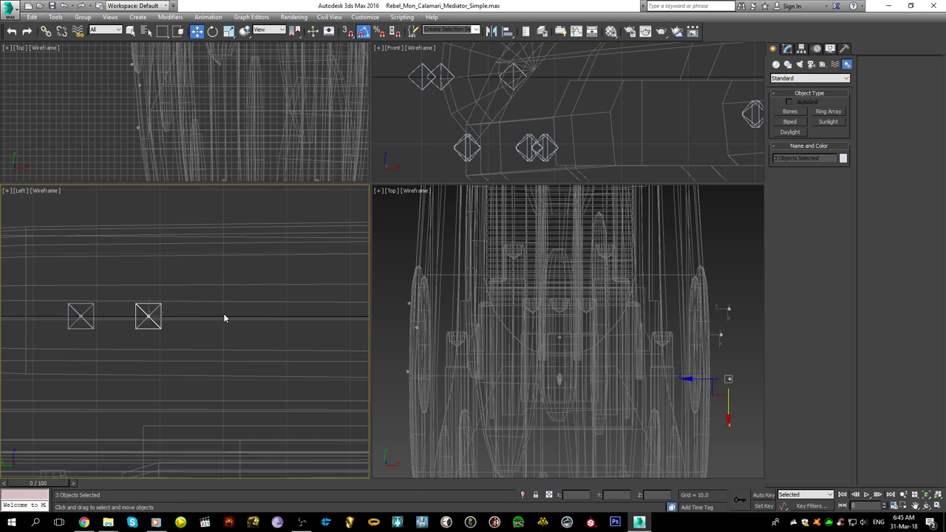
pyautogui.scroll(-4, 209, 318)
pyautogui.scroll(5, 305, 316)
pyautogui.moveTo(300, 286); pyautogui.dragTo(280, 299)
pyautogui.scroll(-4, 210, 325)
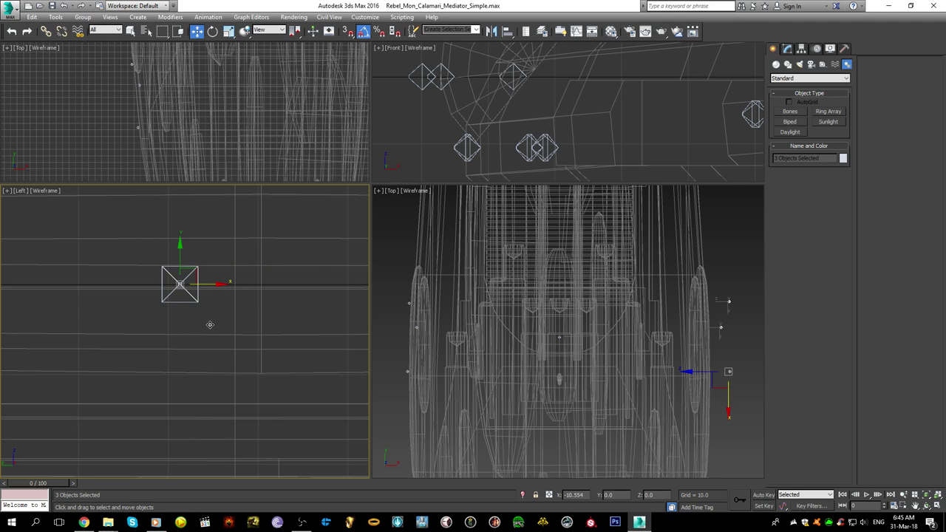
pyautogui.moveTo(210, 325); pyautogui.dragTo(266, 316, button='middle')
pyautogui.scroll(6, 687, 338)
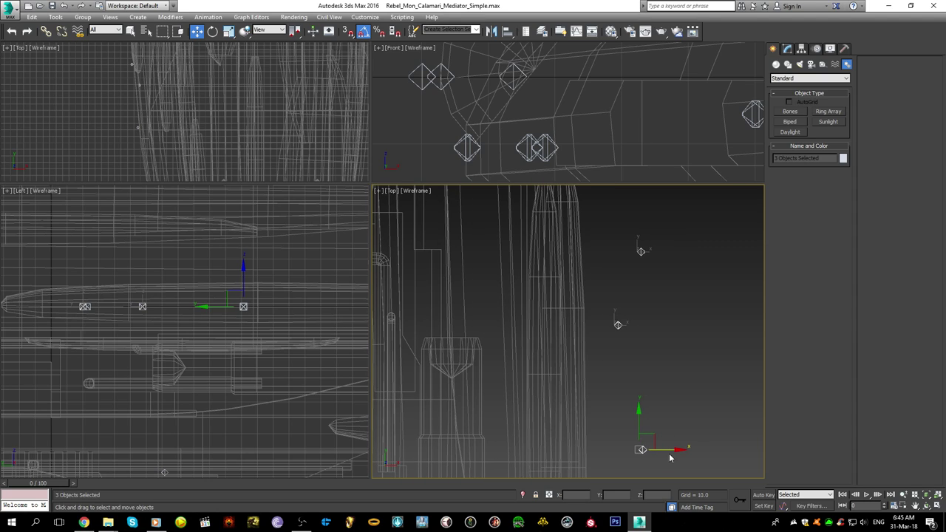
# - Refine the rotation of the three cloned TL bones and move them inward against the hull side
pyautogui.press('e')
pyautogui.moveTo(604, 319); pyautogui.dragTo(609, 315)
pyautogui.press('w')
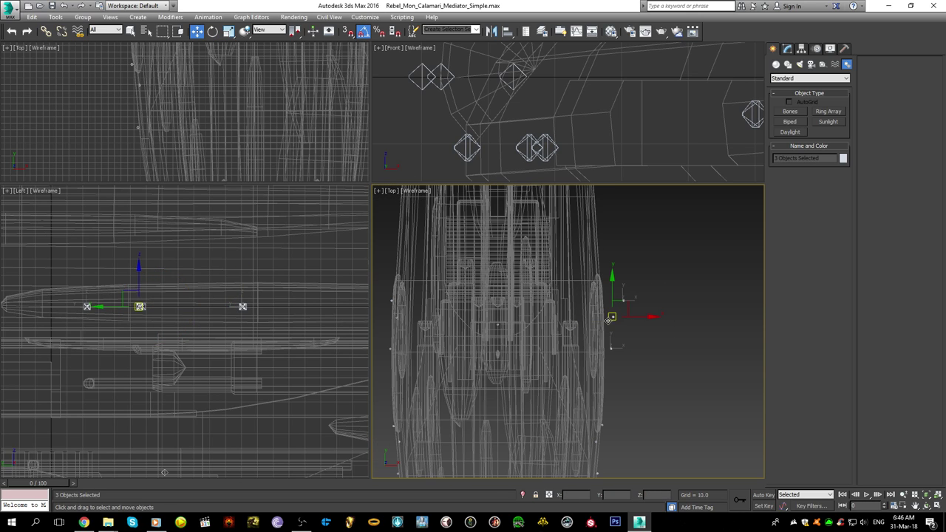
pyautogui.press('e')
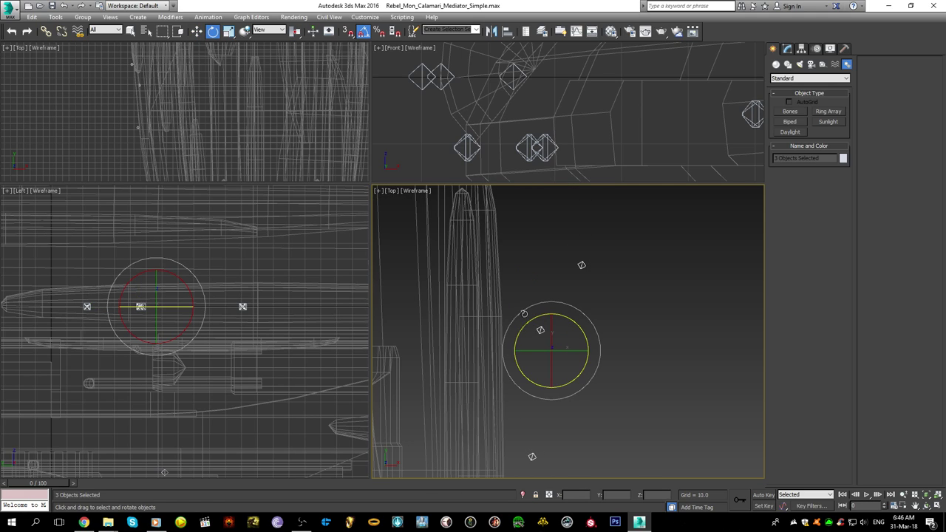
pyautogui.moveTo(523, 324)
pyautogui.mouseDown()
pyautogui.moveTo(535, 329)
pyautogui.moveTo(503, 334)
pyautogui.moveTo(512, 333)
pyautogui.mouseUp()
pyautogui.press('w')
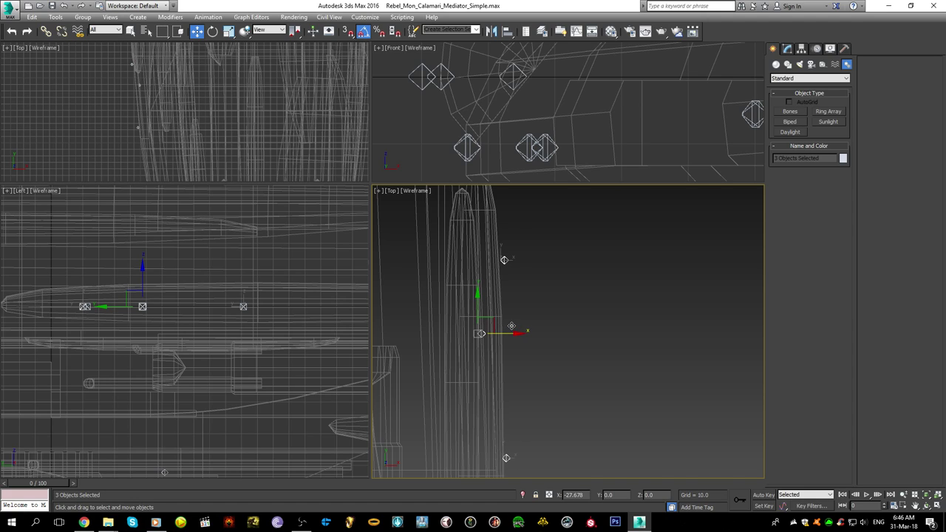
# - Reuse the name of the TL_007 bone to rename its aft fire point as TL_007_FP_001
pyautogui.click(505, 458)
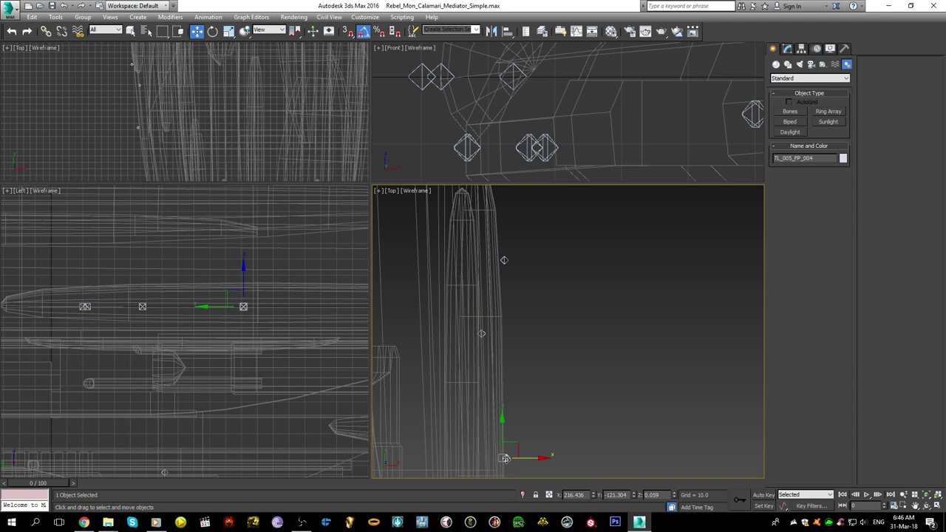
pyautogui.scroll(3, 482, 333)
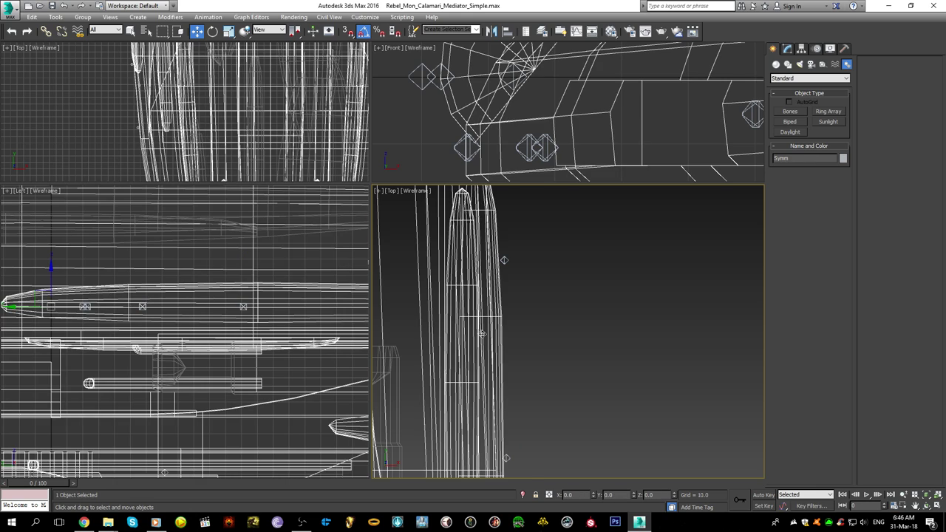
pyautogui.moveTo(616, 323); pyautogui.dragTo(439, 381)
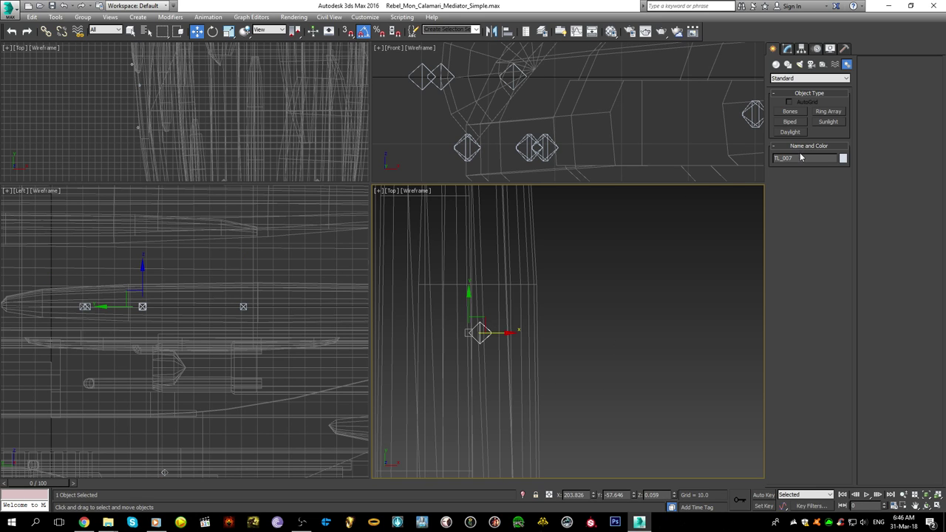
pyautogui.moveTo(670, 220); pyautogui.dragTo(624, 408, button='middle')
pyautogui.scroll(-2, 623, 408)
pyautogui.moveTo(587, 327); pyautogui.dragTo(559, 363)
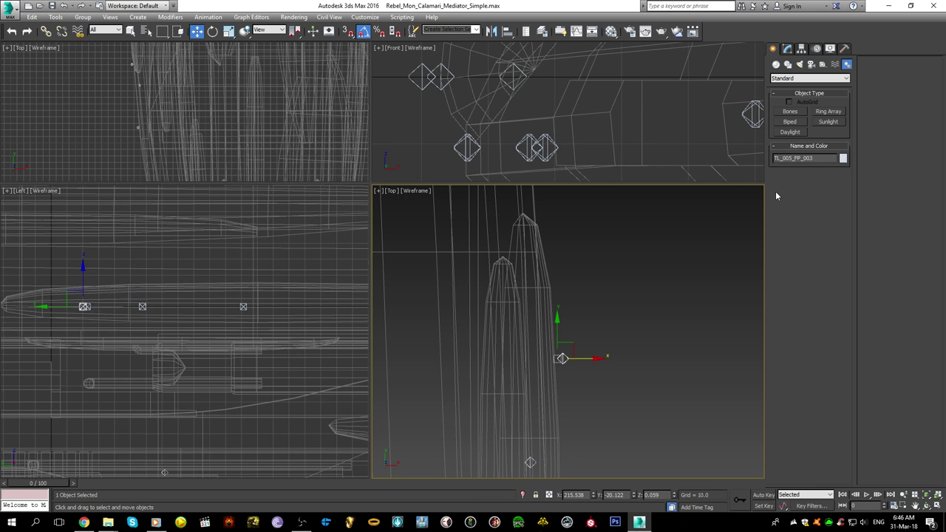
pyautogui.write('7')
pyautogui.click(815, 158)
pyautogui.press('BackSpace')
pyautogui.write('1')
# - Rename the forward fire-point bone with the TL_007 prefix, numbering it as the set's second fire point, and clear the selection
pyautogui.moveTo(642, 370); pyautogui.dragTo(636, 148, button='middle')
pyautogui.scroll(1, 561, 434)
pyautogui.click(559, 409)
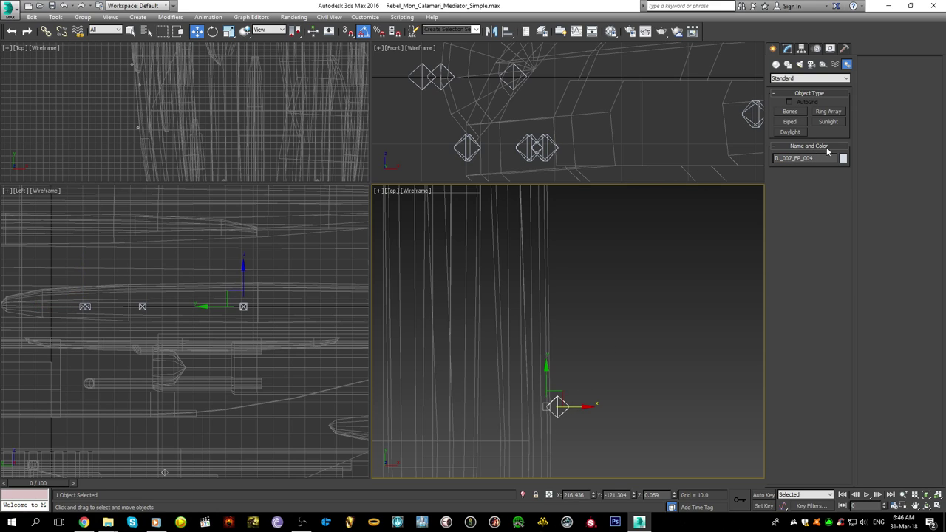
pyautogui.press('BackSpace')
pyautogui.scroll(-6, 652, 372)
pyautogui.scroll(4, 612, 254)
pyautogui.click(616, 242)
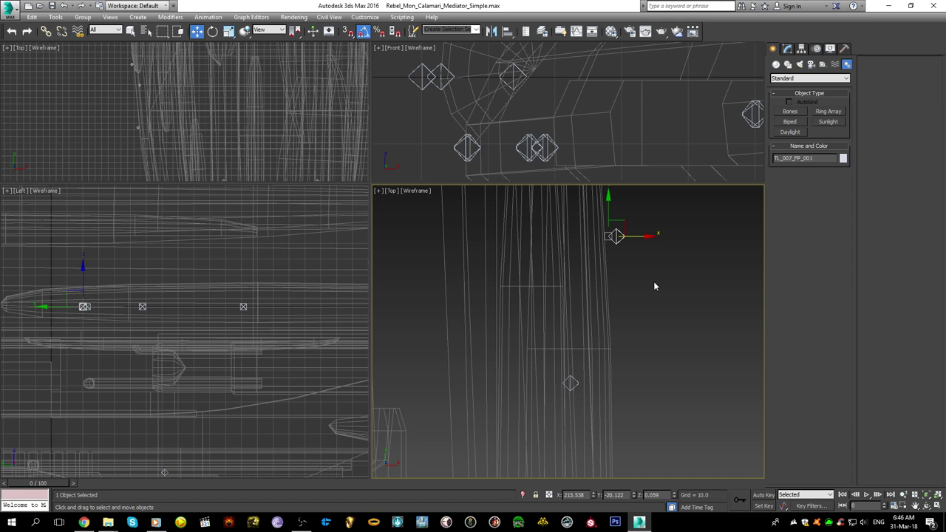
pyautogui.scroll(-5, 654, 286)
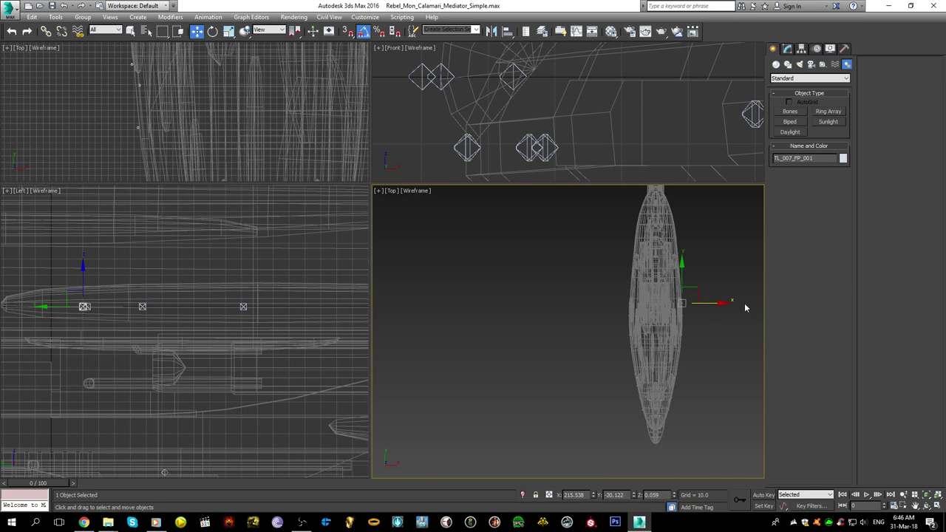
pyautogui.click(695, 330)
# - Examine the shaded ship from several angles to judge the weapon placement along the hull
pyautogui.scroll(5, 679, 308)
pyautogui.press('F3')
pyautogui.moveTo(677, 291)
pyautogui.mouseDown(button='middle')
pyautogui.moveTo(633, 424)
pyautogui.moveTo(587, 414)
pyautogui.moveTo(555, 333)
pyautogui.moveTo(619, 311)
pyautogui.moveTo(596, 387)
pyautogui.mouseUp(button='middle')
pyautogui.scroll(-4, 627, 394)
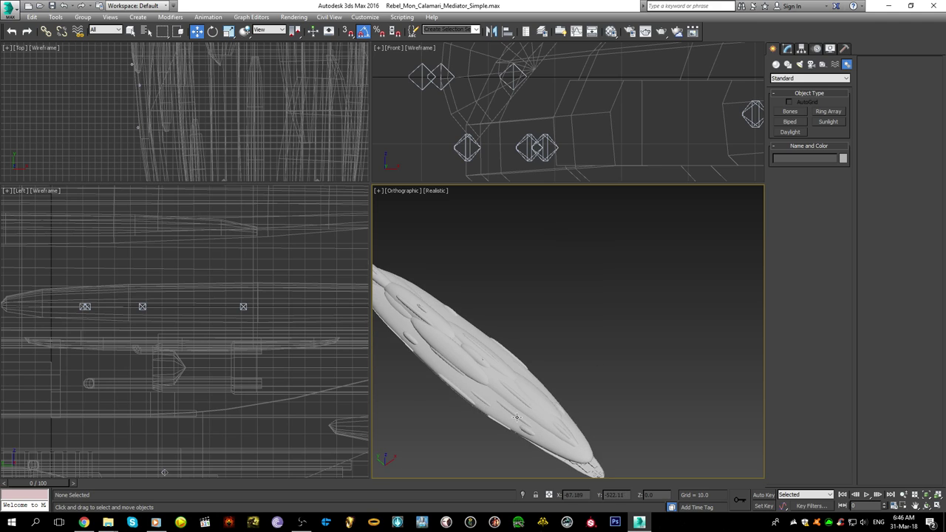
pyautogui.moveTo(517, 418); pyautogui.dragTo(536, 300, button='middle')
pyautogui.moveTo(561, 340); pyautogui.dragTo(629, 312, button='middle')
pyautogui.scroll(-4, 563, 302)
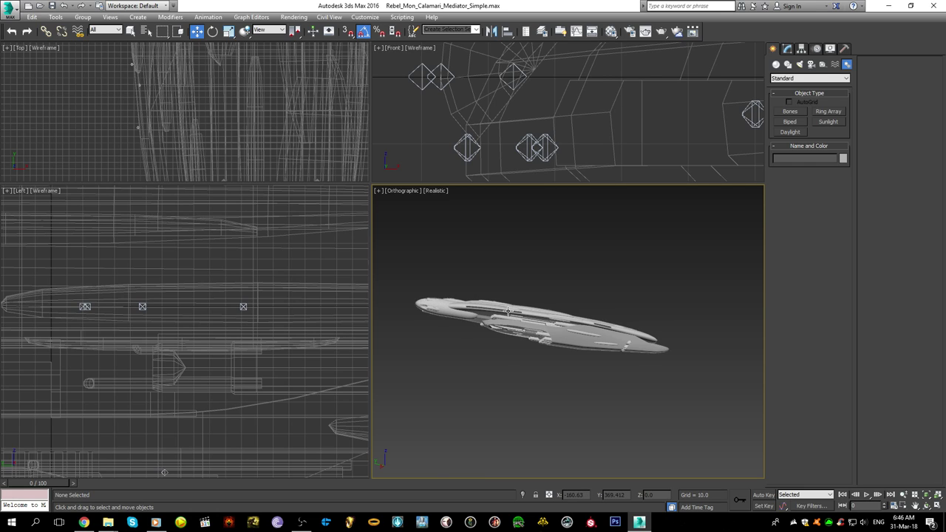
pyautogui.scroll(3, 508, 312)
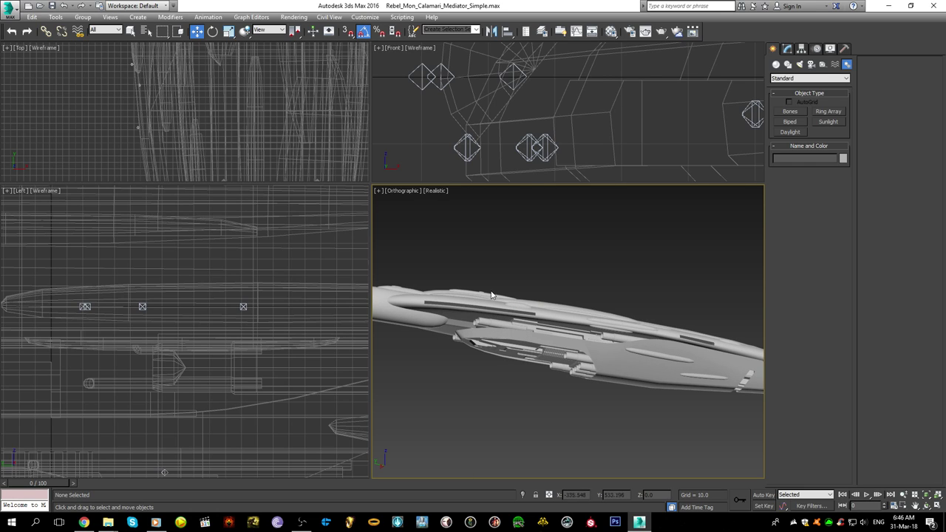
pyautogui.keyDown('alt'); pyautogui.moveTo(523, 282); pyautogui.dragTo(528, 307, button='middle'); pyautogui.keyUp('alt')
pyautogui.scroll(-2, 526, 308)
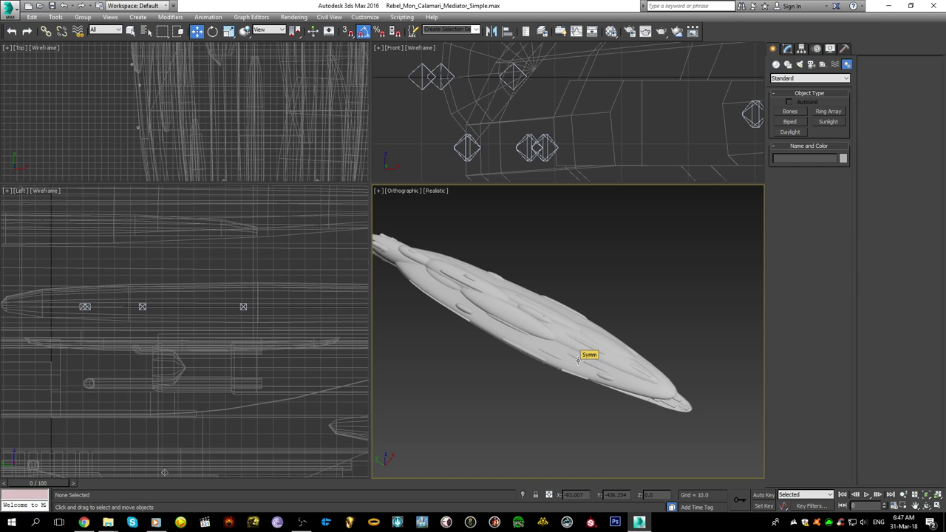
# - Try to lower the six bones of the TL_006 and TL_007 sets on the hull edge, undo the move and clear the selection
pyautogui.moveTo(73, 262); pyautogui.dragTo(196, 281)
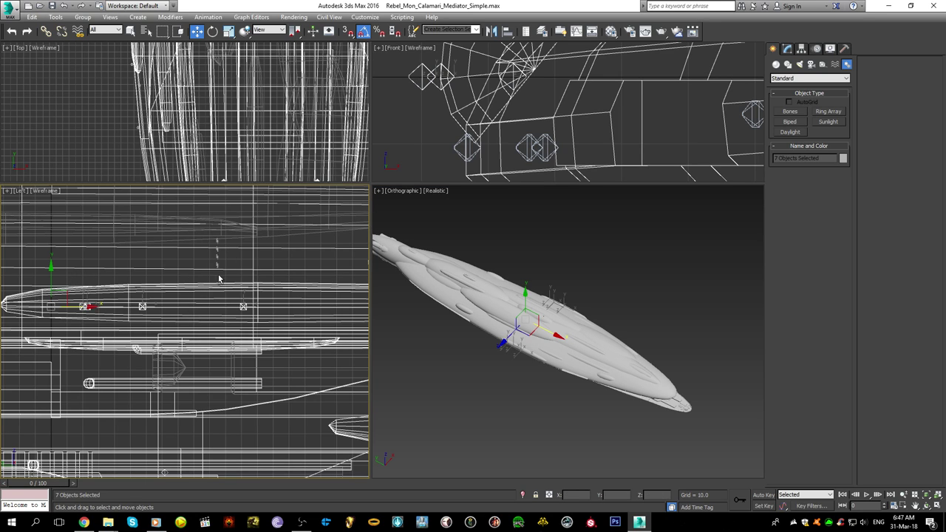
pyautogui.keyDown('alt'); pyautogui.click(199, 353); pyautogui.keyUp('alt')
pyautogui.scroll(5, 523, 337)
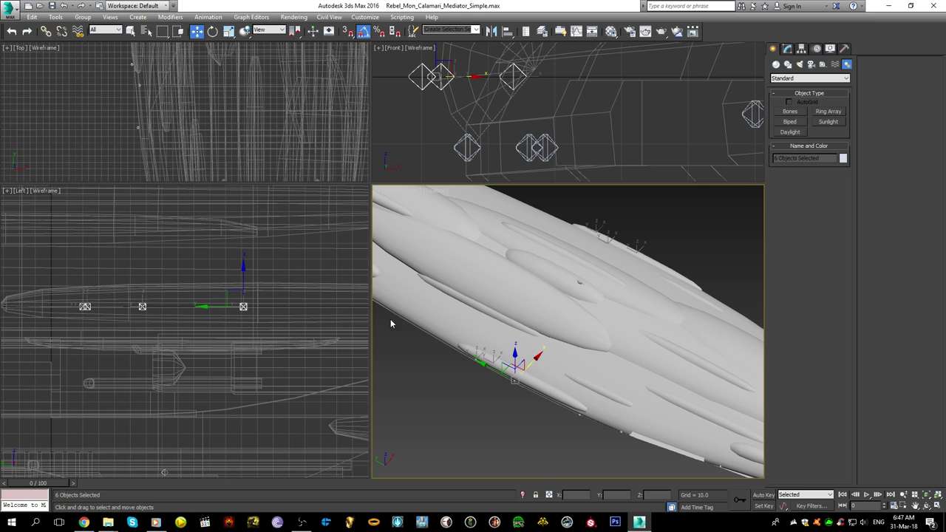
pyautogui.scroll(-6, 542, 92)
pyautogui.scroll(6, 538, 89)
pyautogui.moveTo(509, 62); pyautogui.dragTo(515, 90, button='middle')
pyautogui.click(482, 78)
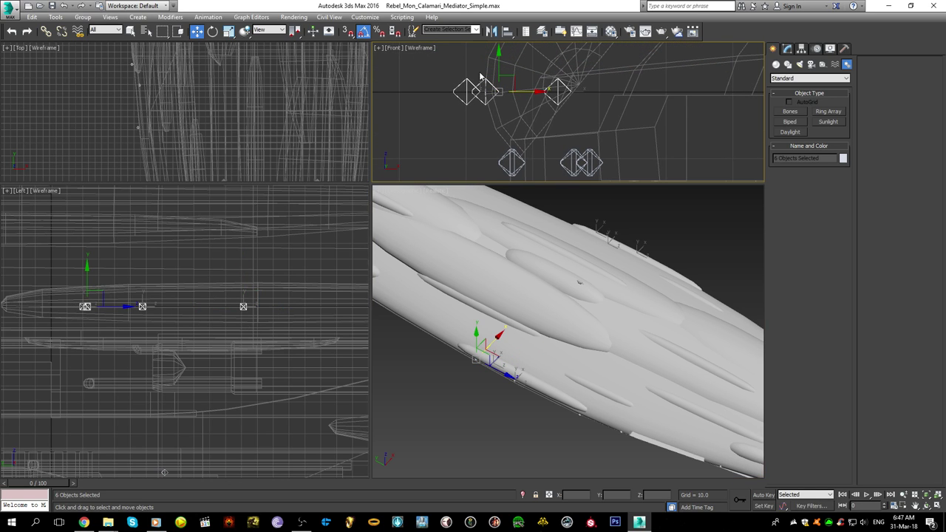
pyautogui.moveTo(499, 63); pyautogui.dragTo(499, 129)
pyautogui.scroll(-6, 499, 130)
pyautogui.moveTo(504, 316); pyautogui.dragTo(627, 327, button='middle')
pyautogui.scroll(6, 570, 327)
pyautogui.scroll(5, 510, 110)
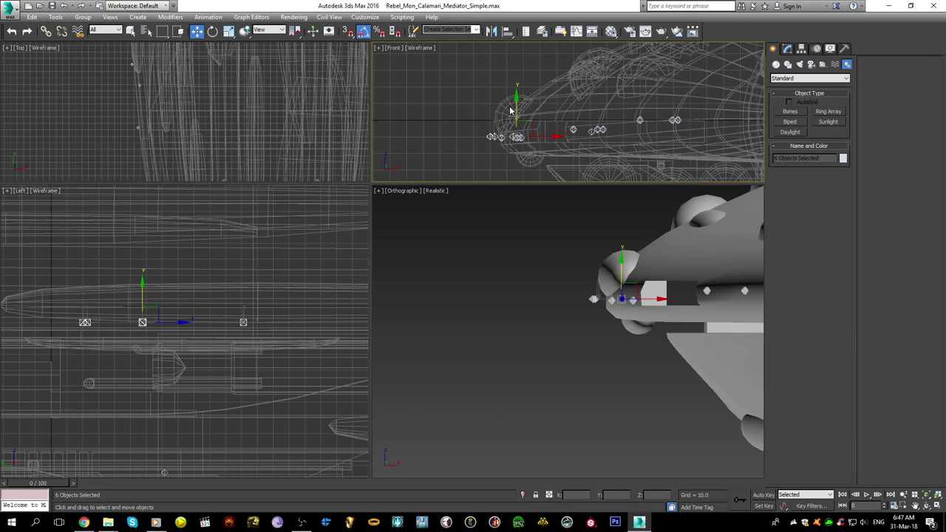
pyautogui.hotkey('ctrl', 'z')
pyautogui.keyDown('alt'); pyautogui.moveTo(587, 242); pyautogui.dragTo(572, 374, button='middle'); pyautogui.keyUp('alt')
pyautogui.click(575, 344)
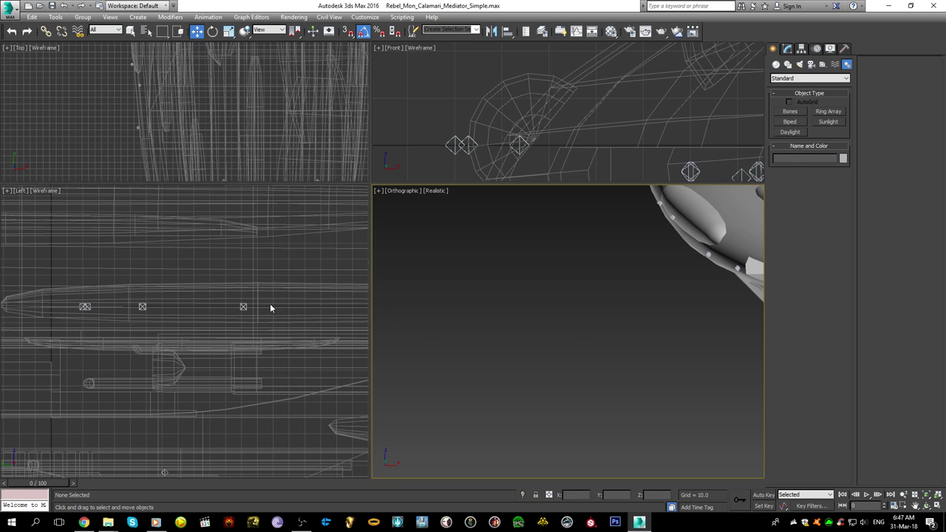
# - Select the TL_006 bone with its two fire points and clone them further aft as TL_008
pyautogui.scroll(-5, 192, 301)
pyautogui.scroll(-4, 477, 373)
pyautogui.keyDown('alt'); pyautogui.moveTo(477, 374); pyautogui.dragTo(634, 373, button='middle'); pyautogui.keyUp('alt')
pyautogui.scroll(4, 636, 373)
pyautogui.scroll(-6, 635, 373)
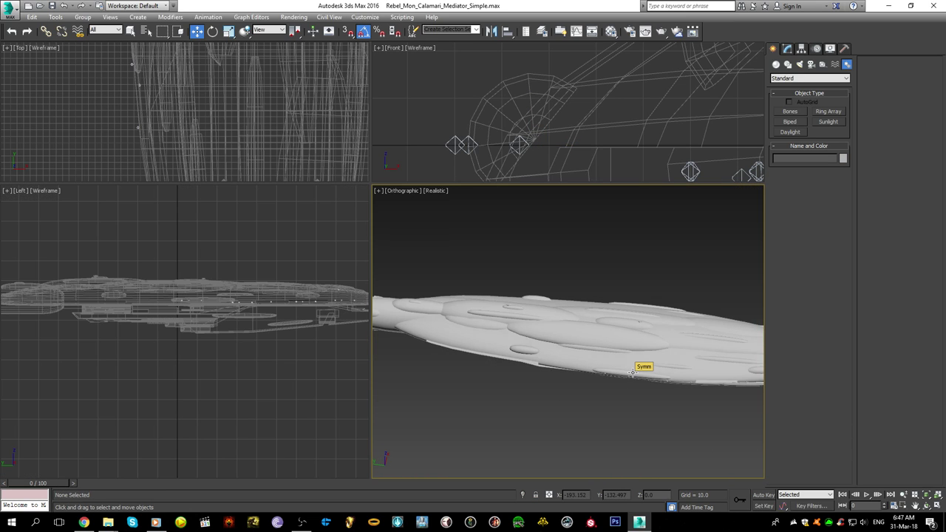
pyautogui.scroll(-5, 169, 131)
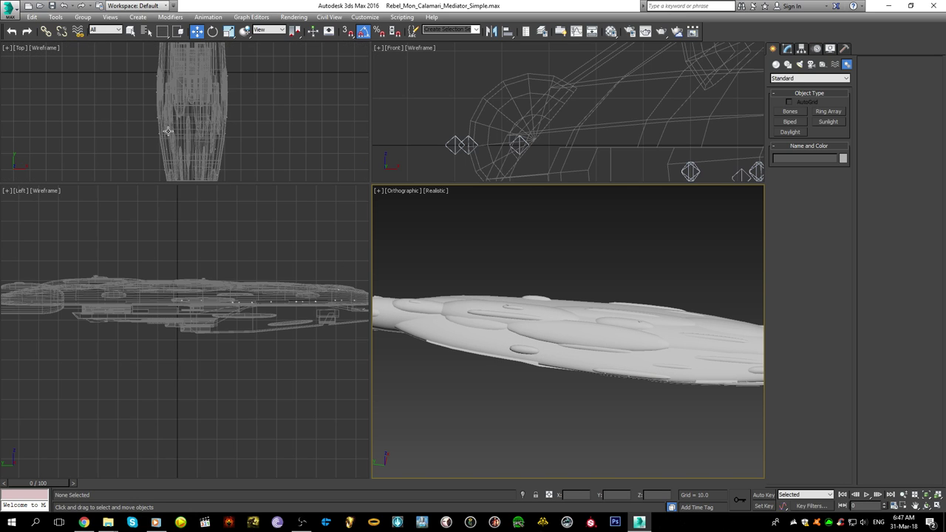
pyautogui.scroll(4, 153, 89)
pyautogui.moveTo(153, 89); pyautogui.dragTo(167, 114, button='middle')
pyautogui.moveTo(193, 159); pyautogui.dragTo(193, 160)
pyautogui.keyDown('alt'); pyautogui.click(208, 164); pyautogui.keyUp('alt')
pyautogui.moveTo(196, 79); pyautogui.dragTo(200, 120, button='middle')
pyautogui.keyDown('shift'); pyautogui.moveTo(200, 120); pyautogui.dragTo(199, 49); pyautogui.keyUp('shift')
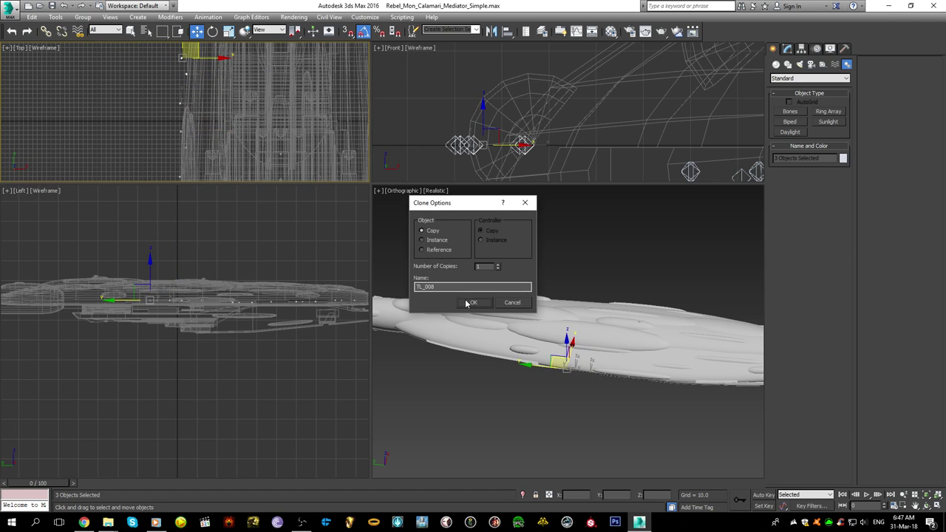
pyautogui.click(466, 302)
# - Rotate the three cloned TL_008 bones -5 degrees about Z and move them further aft along the hull side
pyautogui.scroll(2, 194, 65)
pyautogui.moveTo(194, 65)
pyautogui.mouseDown(button='middle')
pyautogui.moveTo(190, 105)
pyautogui.moveTo(202, 69)
pyautogui.mouseUp(button='middle')
pyautogui.scroll(1, 191, 104)
pyautogui.press('e')
pyautogui.scroll(-1, 185, 72)
pyautogui.moveTo(202, 69); pyautogui.dragTo(207, 69)
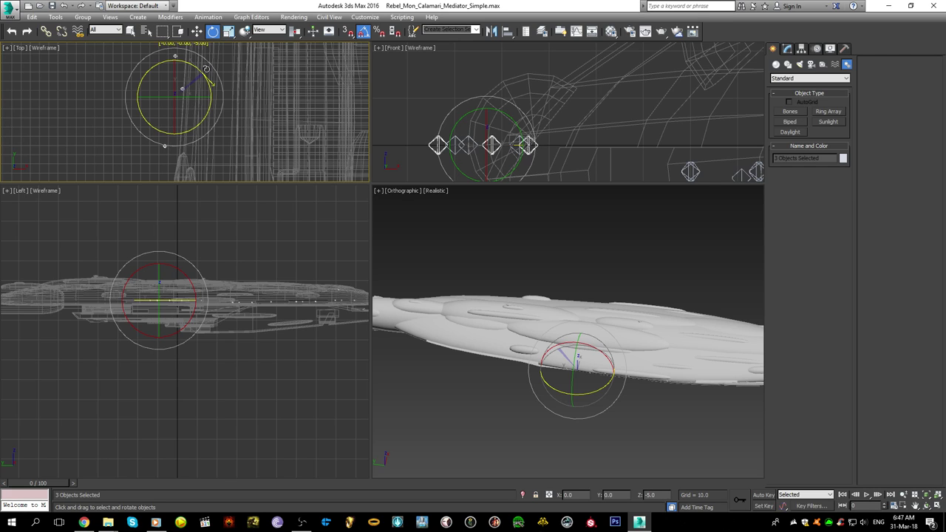
pyautogui.press('w')
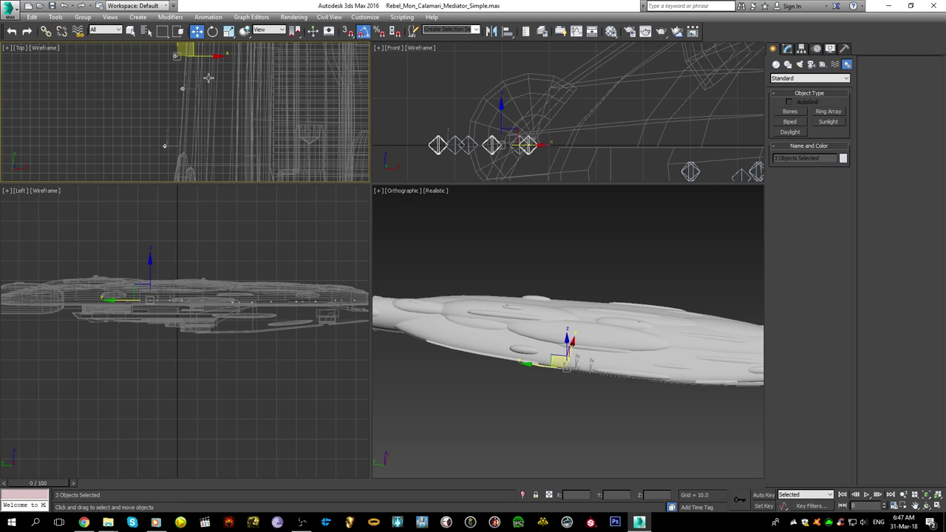
pyautogui.moveTo(202, 56); pyautogui.dragTo(211, 56)
pyautogui.moveTo(211, 56); pyautogui.dragTo(223, 113, button='middle')
pyautogui.moveTo(197, 119); pyautogui.dragTo(206, 52)
# - Reposition the TL_008 bone and its two fire points against the shaded hull side, undoing an unwanted move
pyautogui.rightClick(490, 296)
pyautogui.press('t')
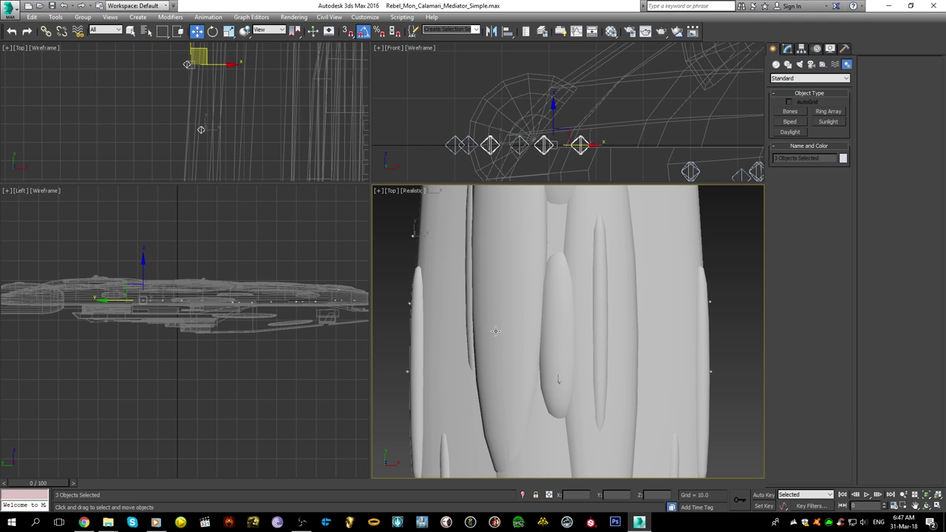
pyautogui.scroll(-4, 510, 303)
pyautogui.moveTo(470, 263); pyautogui.dragTo(489, 360, button='middle')
pyautogui.scroll(5, 489, 360)
pyautogui.press('F4')
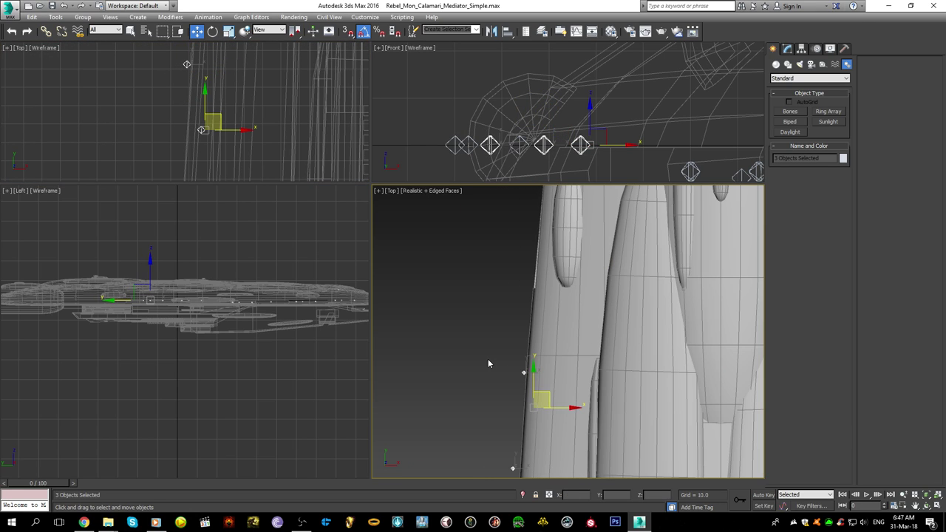
pyautogui.moveTo(573, 375); pyautogui.dragTo(584, 330, button='middle')
pyautogui.scroll(-3, 579, 333)
pyautogui.moveTo(577, 337); pyautogui.dragTo(584, 303)
pyautogui.hotkey('ctrl', 'z')
pyautogui.hotkey('ctrl', 'z')
pyautogui.scroll(4, 556, 323)
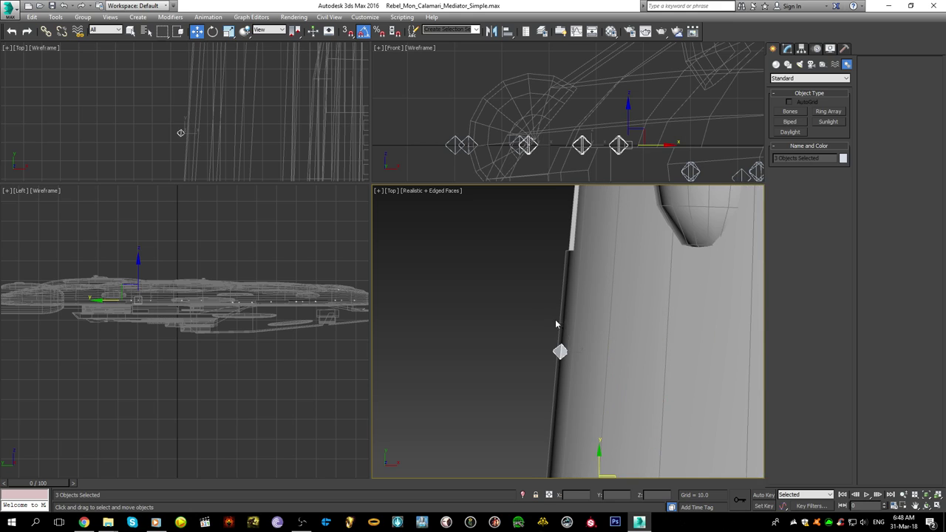
pyautogui.moveTo(559, 352); pyautogui.dragTo(548, 343)
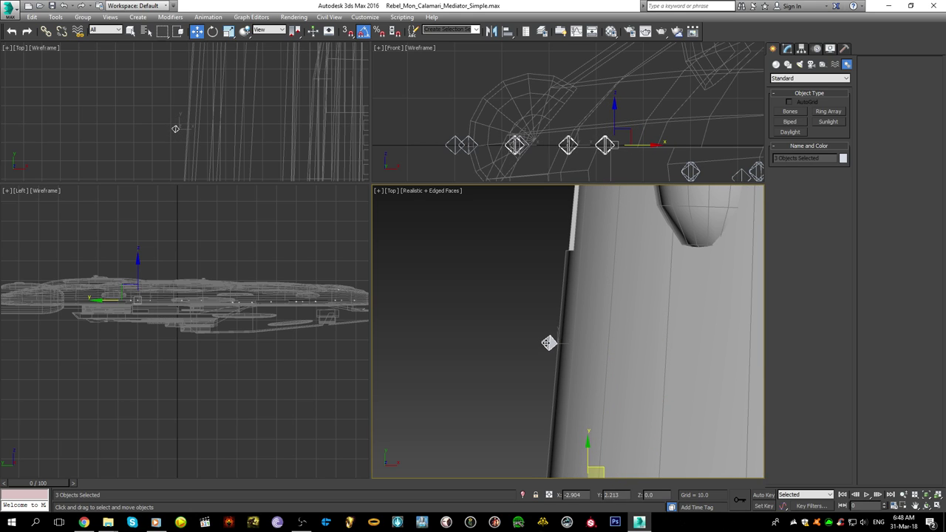
# - Move the forward fire point of the TL_008 set about 4.3 units inward to the hull edge and clear the selection
pyautogui.scroll(-3, 548, 342)
pyautogui.moveTo(487, 432); pyautogui.dragTo(530, 407)
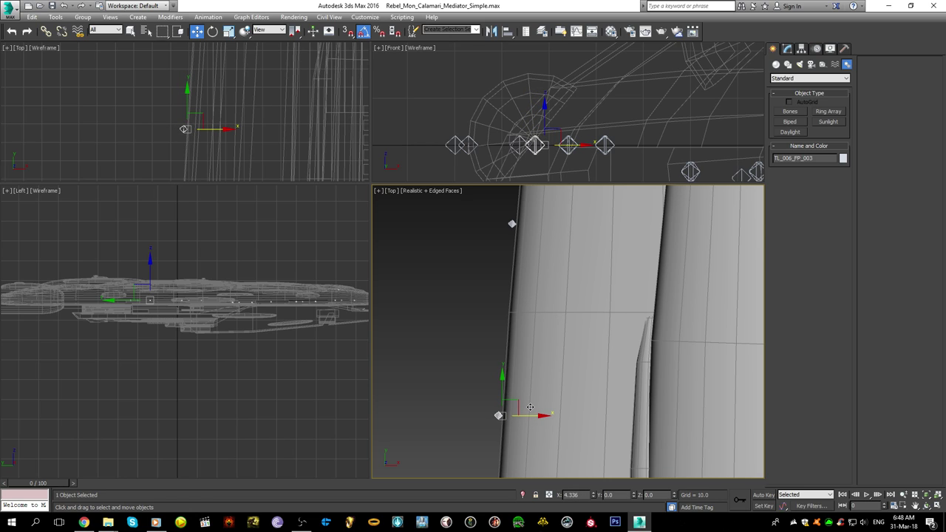
pyautogui.press('F3')
pyautogui.click(454, 293)
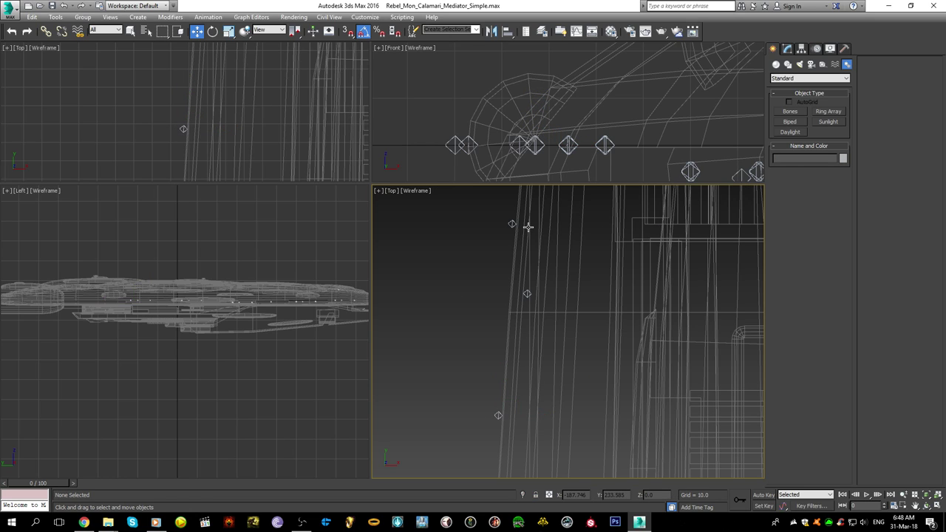
# - Identify the bones of the TL_008 set and rename its two fire points to match, using TL_008_FP_001 for the one nearer midship
pyautogui.click(527, 291)
pyautogui.scroll(4, 508, 266)
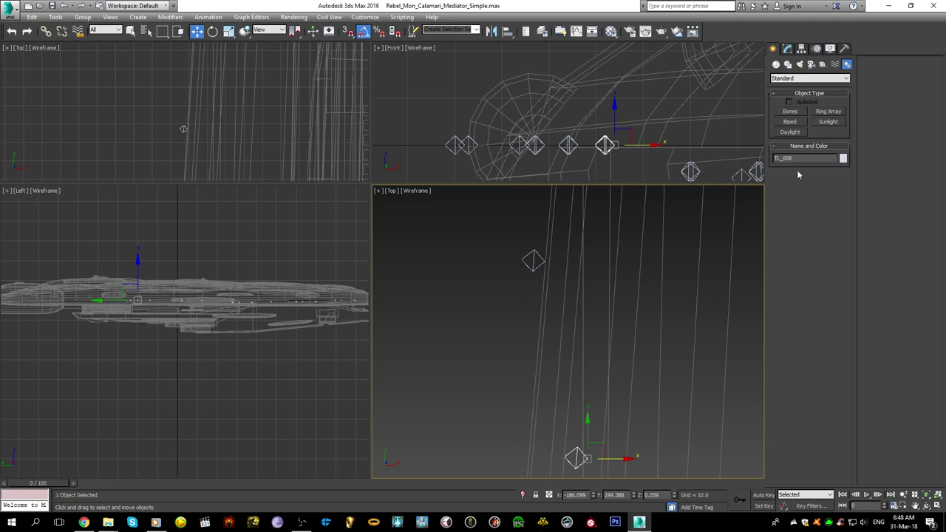
pyautogui.click(534, 263)
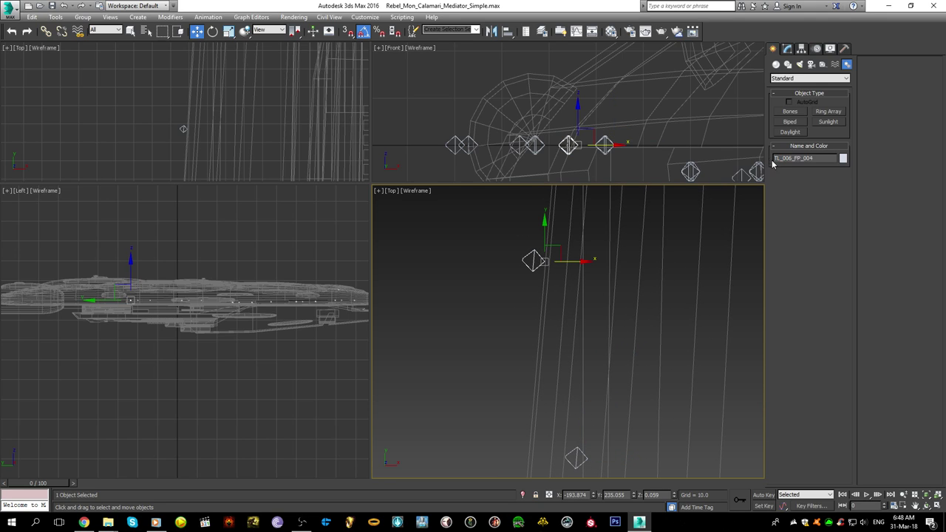
pyautogui.moveTo(820, 158); pyautogui.dragTo(810, 159)
pyautogui.moveTo(553, 394); pyautogui.dragTo(532, 344, button='middle')
pyautogui.click(535, 336)
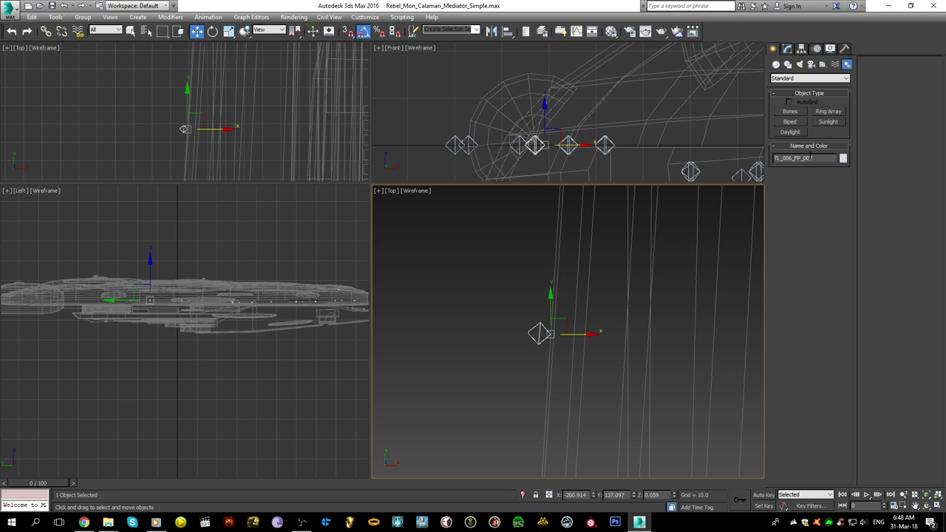
pyautogui.doubleClick(793, 158)
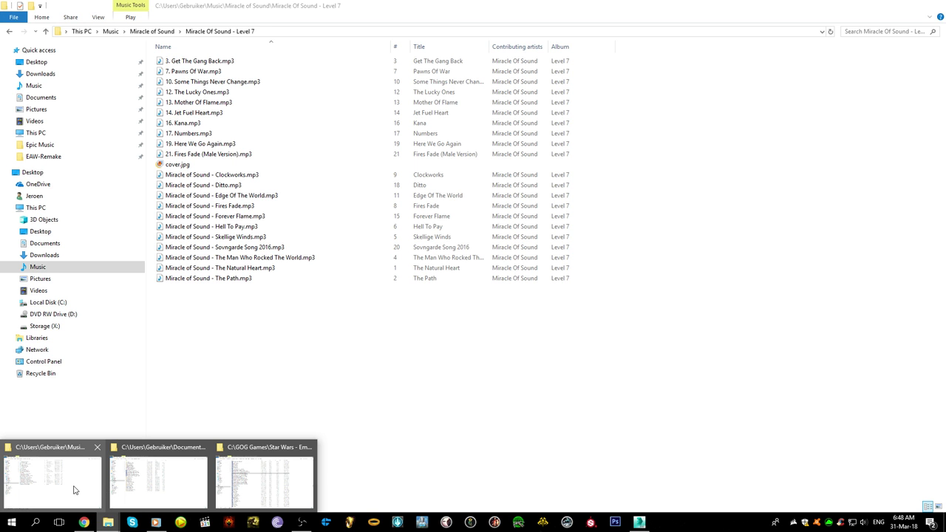
# - Switch to File Explorer, play the Skellige Winds track from the Level 7 music folder, and return to 3ds Max
pyautogui.click(76, 490)
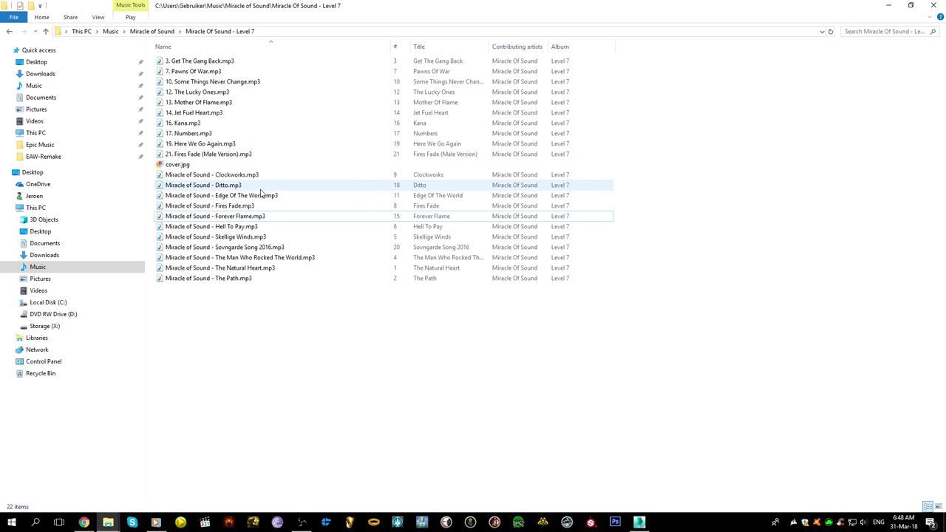
pyautogui.doubleClick(260, 236)
pyautogui.click(586, 473)
pyautogui.click(639, 522)
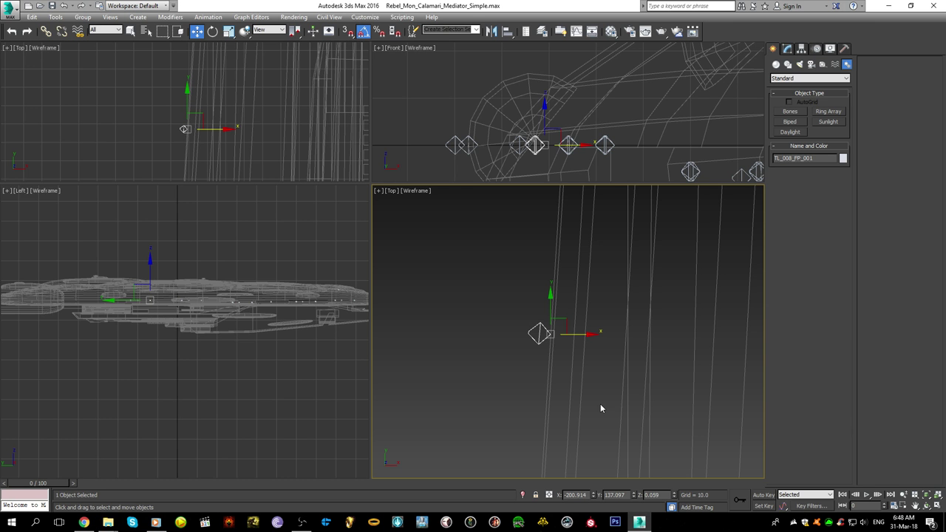
# - Select the TL_007 bone with its two fire points on the opposite hull side and clone them along the hull as copies
pyautogui.scroll(-5, 600, 408)
pyautogui.scroll(2, 625, 334)
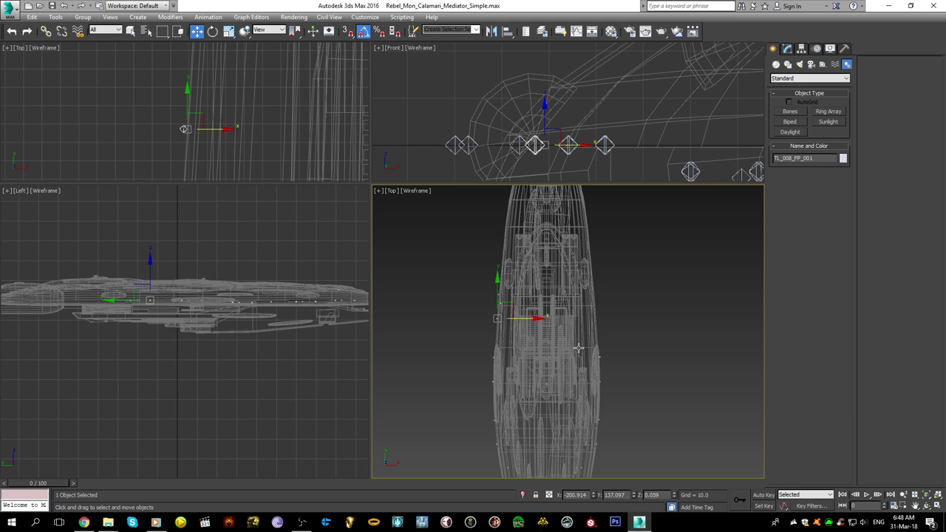
pyautogui.scroll(3, 618, 377)
pyautogui.scroll(-2, 618, 377)
pyautogui.scroll(2, 618, 377)
pyautogui.moveTo(661, 320); pyautogui.dragTo(588, 429)
pyautogui.keyDown('alt'); pyautogui.click(596, 399); pyautogui.keyUp('alt')
pyautogui.moveTo(618, 333); pyautogui.dragTo(616, 388, button='middle')
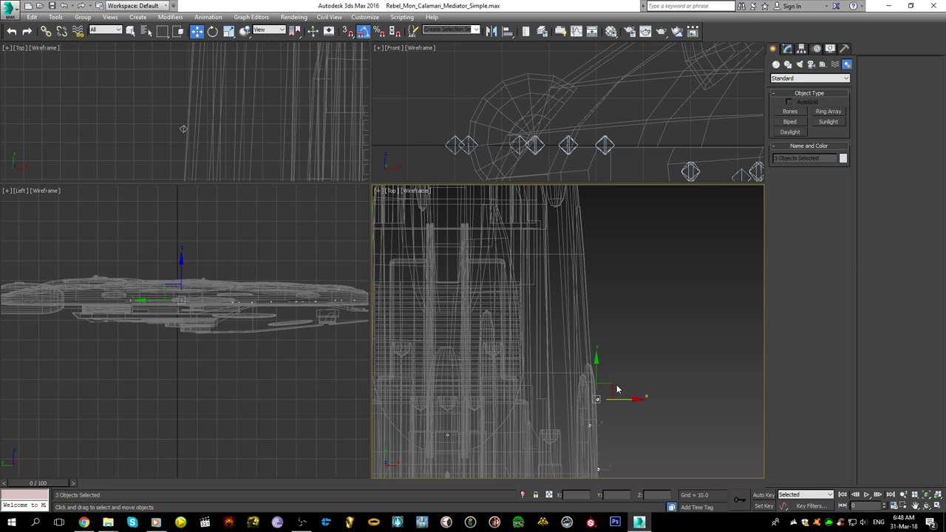
pyautogui.moveTo(614, 386)
pyautogui.keyDown('shift'); pyautogui.mouseDown()
pyautogui.moveTo(620, 267)
pyautogui.moveTo(606, 288)
pyautogui.mouseUp(); pyautogui.keyUp('shift')
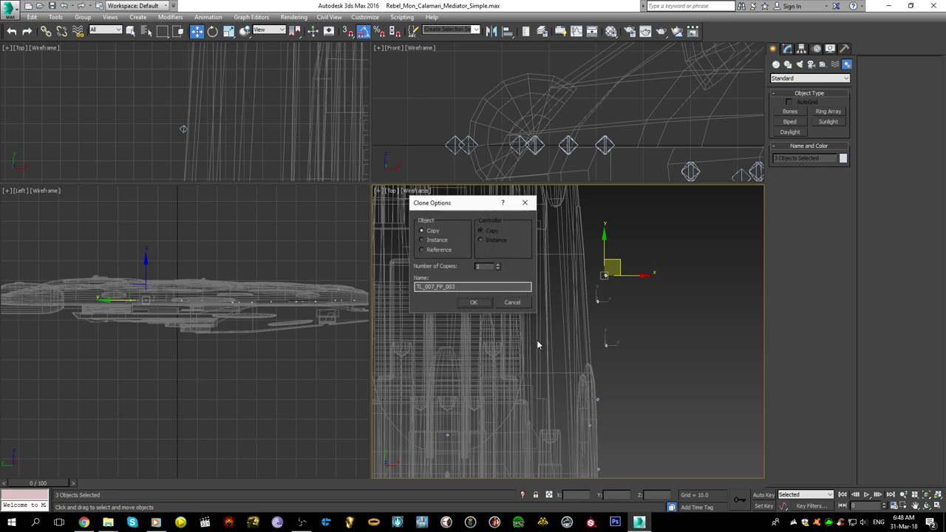
pyautogui.click(481, 303)
# - Rename the two cloned fire points to match the TL_009 bone, including TL_009_FP_002 for the TL_007_FP_004 copy
pyautogui.scroll(2, 613, 296)
pyautogui.scroll(1, 583, 325)
pyautogui.click(581, 330)
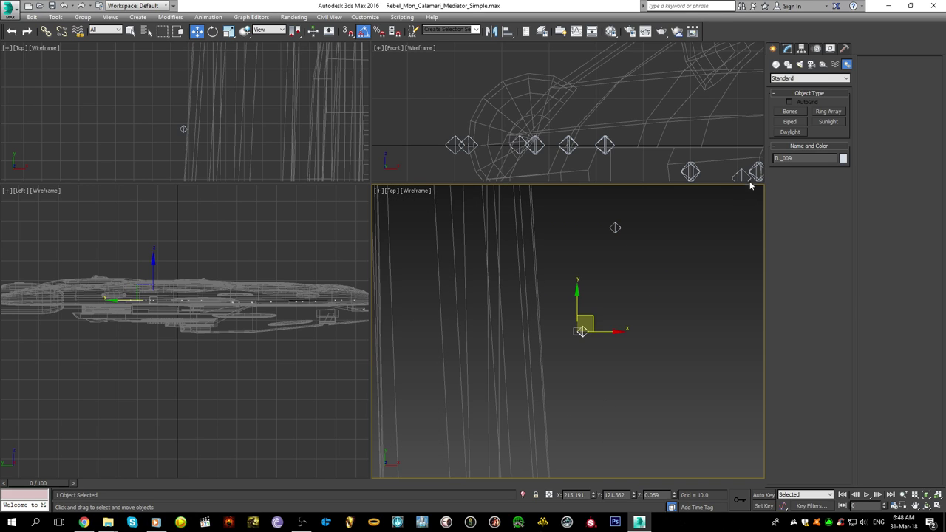
pyautogui.moveTo(602, 246); pyautogui.dragTo(602, 242)
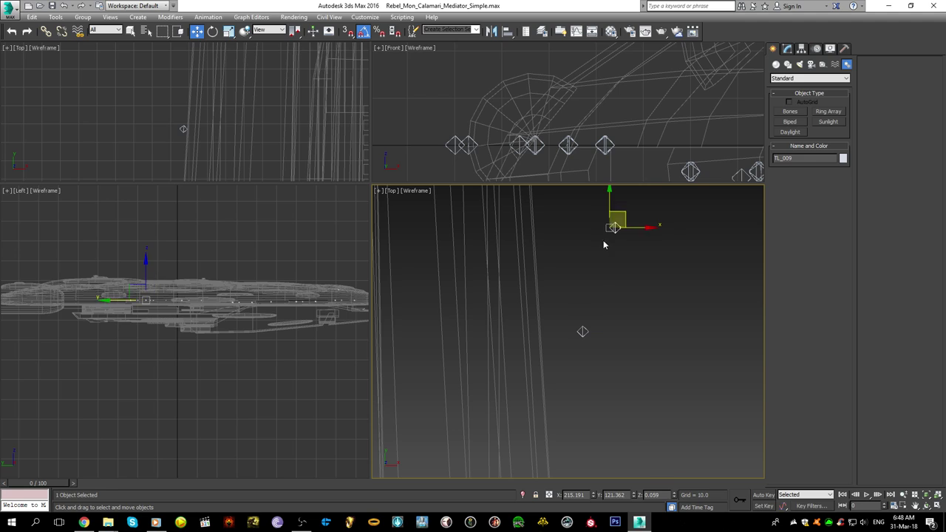
pyautogui.click(820, 158)
pyautogui.moveTo(792, 158); pyautogui.dragTo(775, 158)
pyautogui.moveTo(697, 331); pyautogui.dragTo(687, 266, button='middle')
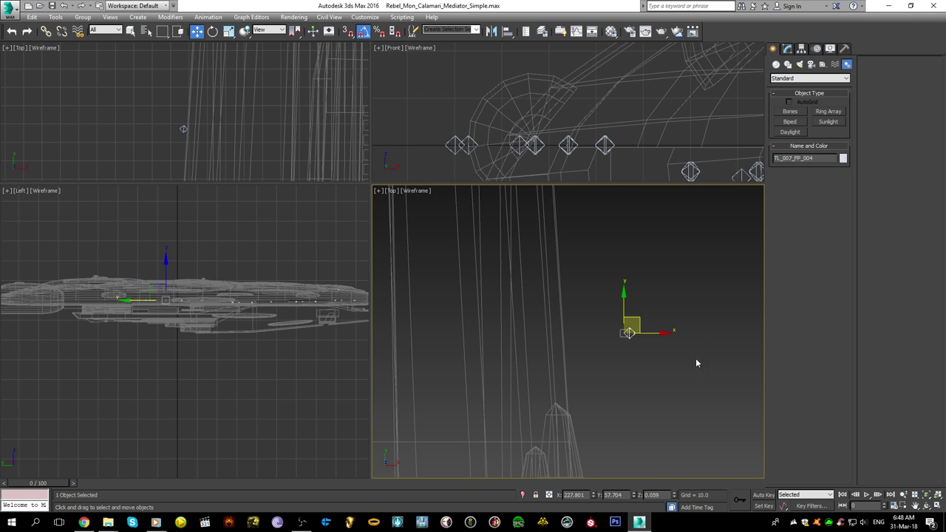
pyautogui.moveTo(793, 158); pyautogui.dragTo(753, 163)
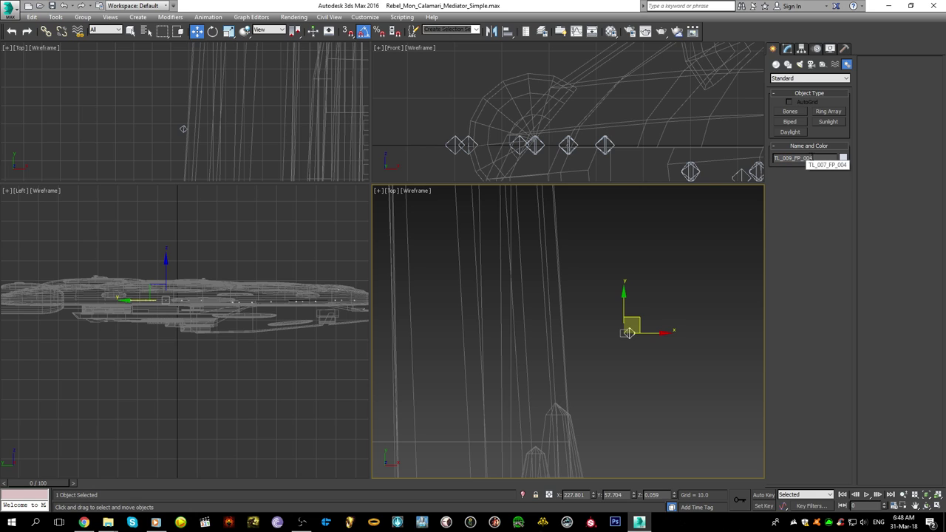
# - Select the three TL_009 bones, rotate them about Z to follow the hull's angle, and move them against the hull side
pyautogui.scroll(-1, 669, 300)
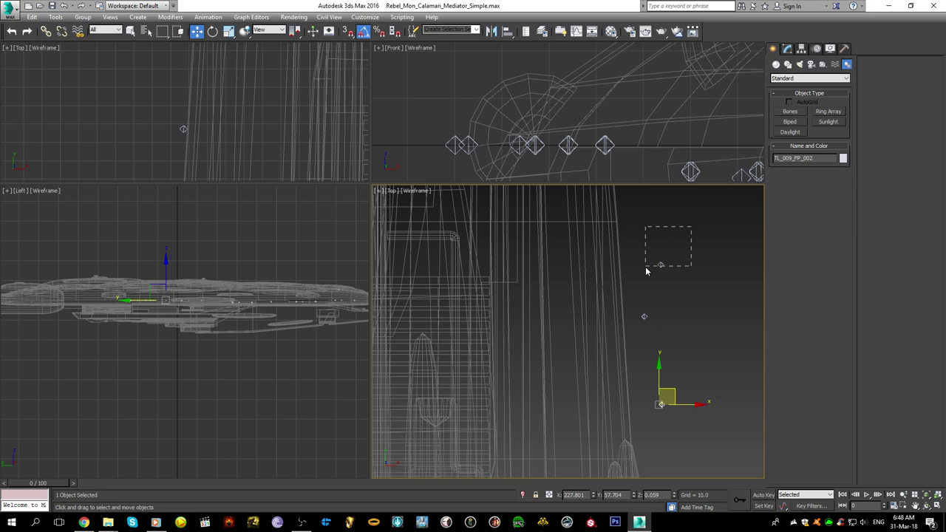
pyautogui.moveTo(646, 270); pyautogui.dragTo(648, 267)
pyautogui.moveTo(640, 423); pyautogui.dragTo(640, 420)
pyautogui.scroll(2, 665, 333)
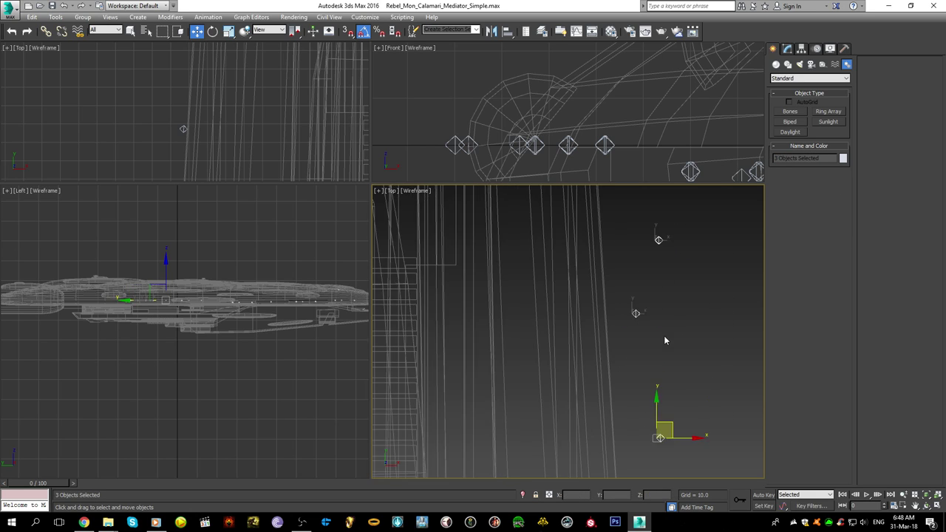
pyautogui.press('e')
pyautogui.click(629, 304)
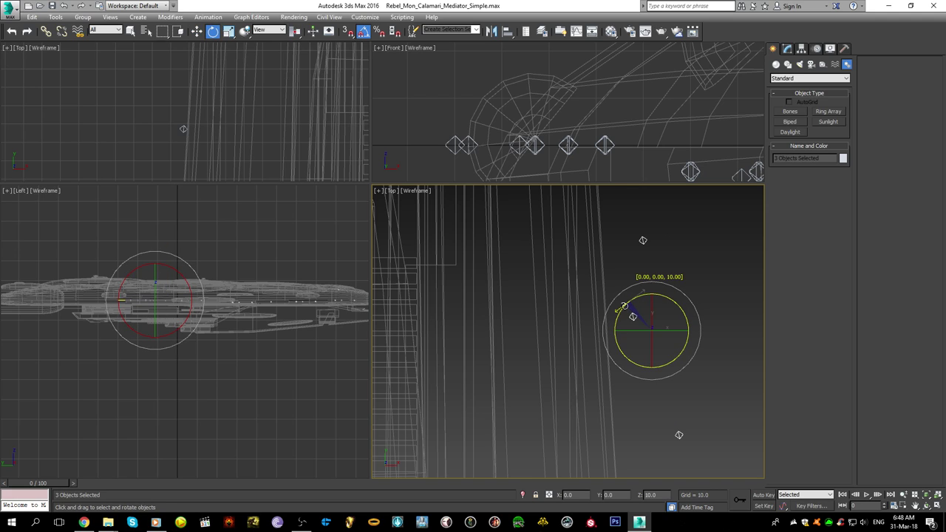
pyautogui.press('w')
pyautogui.moveTo(671, 318); pyautogui.dragTo(584, 302)
pyautogui.press('e')
pyautogui.press('w')
# - Adjust the TL_009 bones individually along the hull edge, moving TL_009_FP_002 about 3.9 units inward, and clear the selection
pyautogui.click(606, 239)
pyautogui.scroll(5, 633, 237)
pyautogui.scroll(-4, 578, 281)
pyautogui.moveTo(588, 348); pyautogui.dragTo(634, 271, button='middle')
pyautogui.scroll(2, 648, 409)
pyautogui.click(650, 411)
pyautogui.moveTo(650, 411); pyautogui.dragTo(654, 273, button='middle')
pyautogui.moveTo(654, 354); pyautogui.dragTo(637, 369)
pyautogui.click(639, 371)
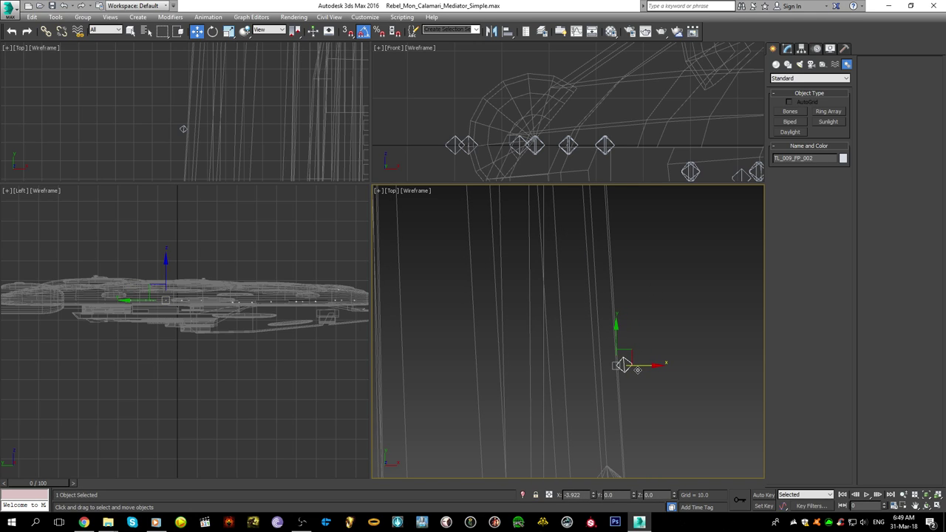
pyautogui.click(652, 336)
# - Reselect the three TL_009 bones, move them about 5.5 units inward along X, and clear the selection
pyautogui.scroll(-5, 652, 334)
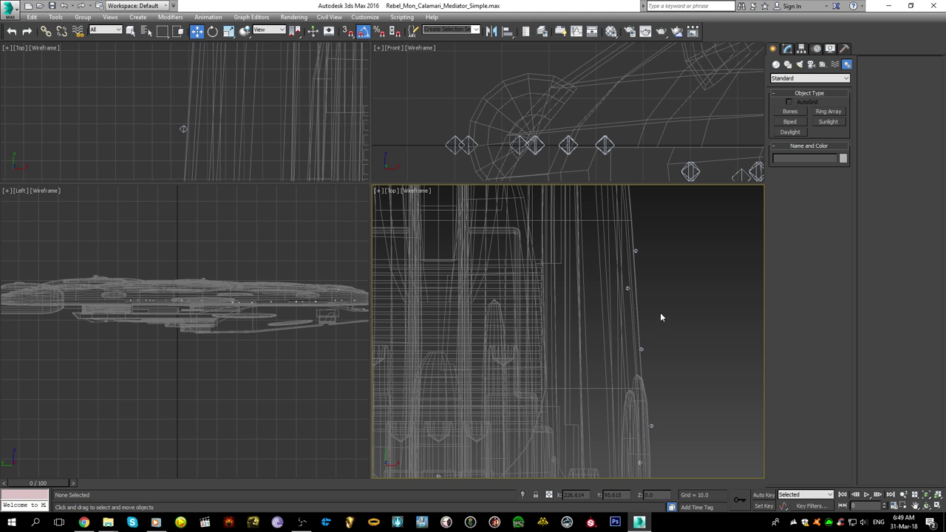
pyautogui.moveTo(670, 231); pyautogui.dragTo(594, 359)
pyautogui.scroll(6, 254, 336)
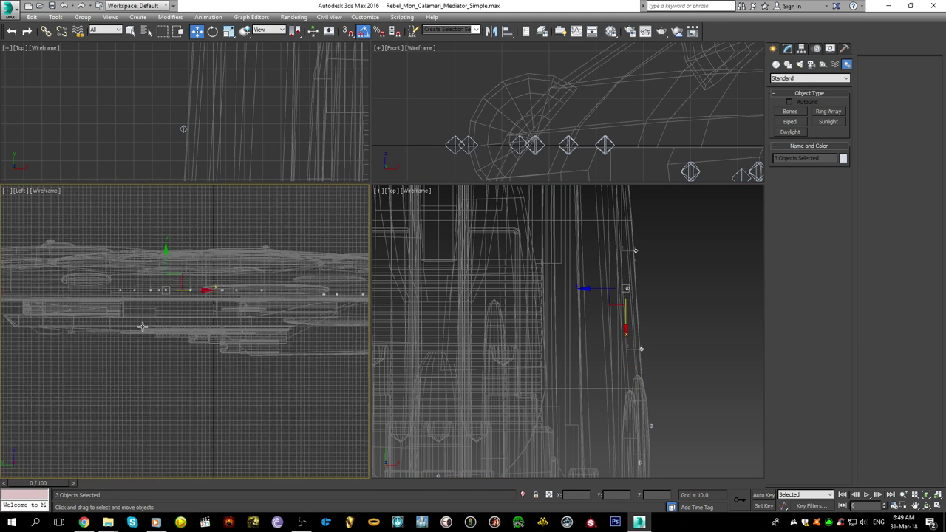
pyautogui.moveTo(280, 294); pyautogui.dragTo(157, 330)
pyautogui.moveTo(564, 248); pyautogui.dragTo(549, 317, button='middle')
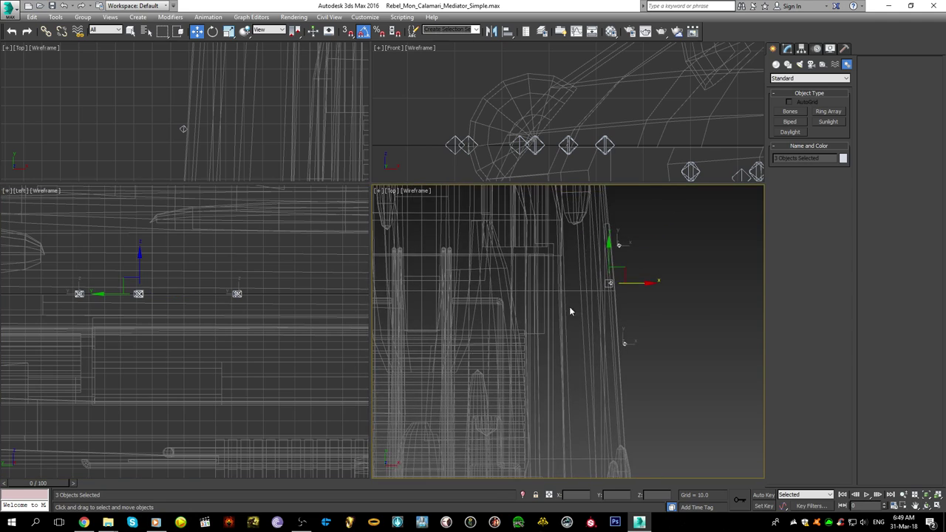
pyautogui.scroll(4, 669, 275)
pyautogui.moveTo(605, 288); pyautogui.dragTo(594, 296)
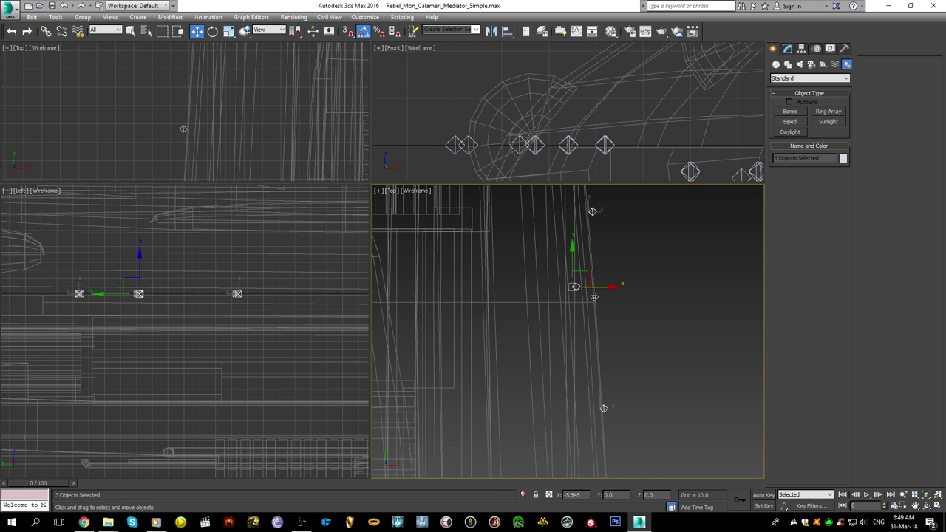
pyautogui.click(583, 339)
# - Inspect the hull sides in shaded and wireframe display and identify the IC fire point on the hull edge
pyautogui.scroll(-5, 583, 339)
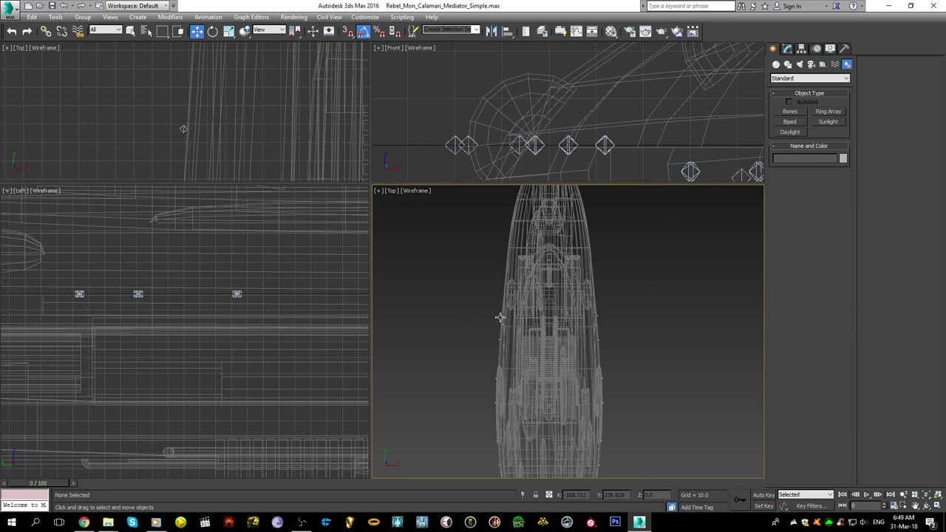
pyautogui.scroll(4, 509, 314)
pyautogui.press('F3')
pyautogui.moveTo(498, 270)
pyautogui.keyDown('alt'); pyautogui.mouseDown(button='middle')
pyautogui.moveTo(565, 293)
pyautogui.moveTo(510, 336)
pyautogui.moveTo(526, 332)
pyautogui.moveTo(505, 297)
pyautogui.moveTo(625, 339)
pyautogui.moveTo(551, 332)
pyautogui.moveTo(594, 343)
pyautogui.moveTo(633, 335)
pyautogui.moveTo(436, 362)
pyautogui.moveTo(571, 320)
pyautogui.mouseUp(button='middle'); pyautogui.keyUp('alt')
pyautogui.press('F3')
pyautogui.press('F3')
pyautogui.press('F3')
pyautogui.press('F3')
pyautogui.scroll(3, 571, 320)
pyautogui.press('t')
pyautogui.scroll(-5, 534, 313)
pyautogui.press('F4')
pyautogui.scroll(8, 509, 304)
pyautogui.click(500, 246)
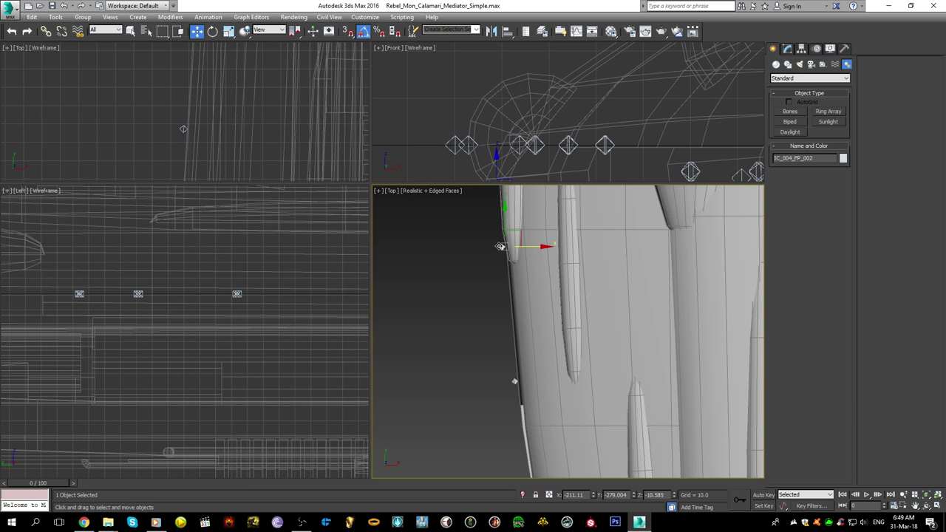
pyautogui.click(477, 256)
# - Select the IC_004 bone with its two fire points and clone them to the tapered end of the hull
pyautogui.press('F3')
pyautogui.moveTo(549, 413)
pyautogui.mouseDown()
pyautogui.moveTo(548, 241)
pyautogui.moveTo(559, 223)
pyautogui.mouseUp()
pyautogui.scroll(-8, 547, 414)
pyautogui.click(482, 305)
pyautogui.scroll(5, 541, 232)
pyautogui.scroll(5, 541, 234)
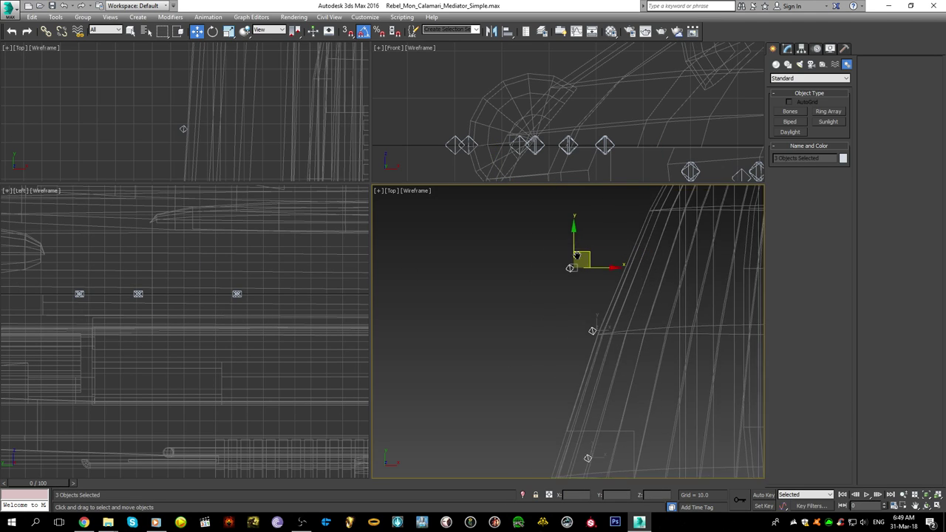
# - Rotate the three cloned IC bones to match the hull's taper and move them onto its edge
pyautogui.press('e')
pyautogui.moveTo(572, 309); pyautogui.dragTo(600, 298)
pyautogui.press('w')
pyautogui.press('e')
pyautogui.press('w')
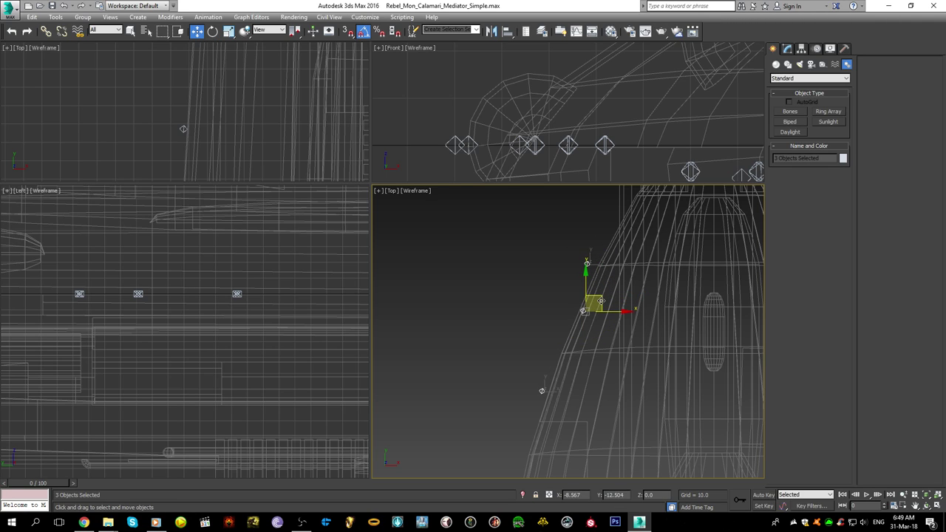
pyautogui.scroll(3, 592, 272)
pyautogui.moveTo(557, 224); pyautogui.dragTo(616, 251)
pyautogui.scroll(2, 591, 340)
# - Rename the two cloned fire points as IC_006_FP_001 and IC_006_FP_002
pyautogui.click(559, 330)
pyautogui.moveTo(448, 277); pyautogui.dragTo(420, 409, button='middle')
pyautogui.moveTo(569, 290); pyautogui.dragTo(569, 290)
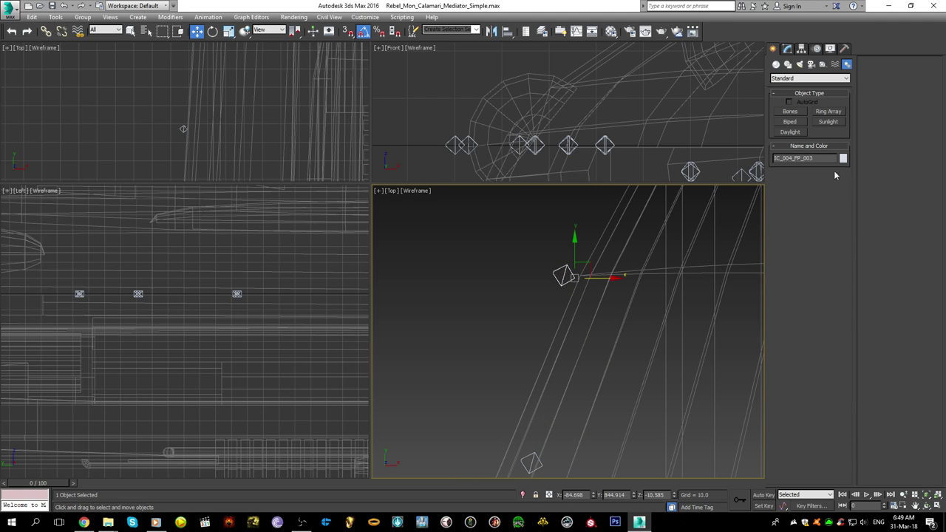
pyautogui.doubleClick(794, 158)
pyautogui.write('IC_006_FP_001')
pyautogui.press('Return')
pyautogui.moveTo(577, 416); pyautogui.dragTo(611, 219, button='middle')
pyautogui.scroll(-2, 610, 219)
pyautogui.moveTo(523, 345); pyautogui.dragTo(574, 217, button='middle')
pyautogui.moveTo(490, 337); pyautogui.dragTo(508, 362)
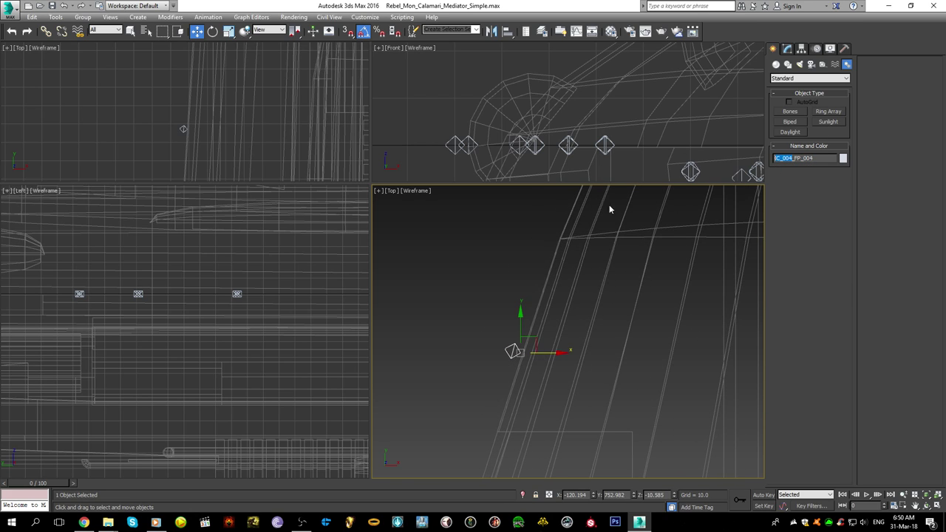
pyautogui.moveTo(626, 276); pyautogui.dragTo(593, 392, button='middle')
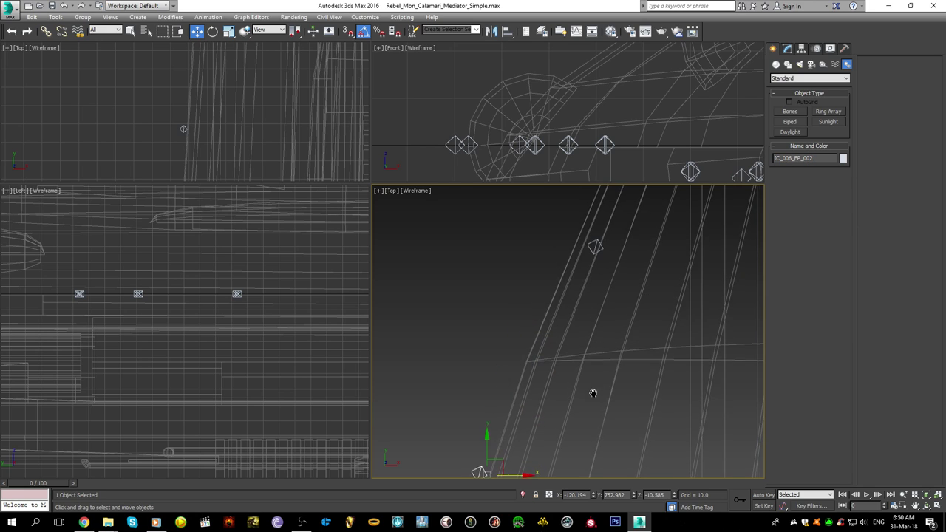
pyautogui.scroll(-3, 594, 373)
pyautogui.click(606, 237)
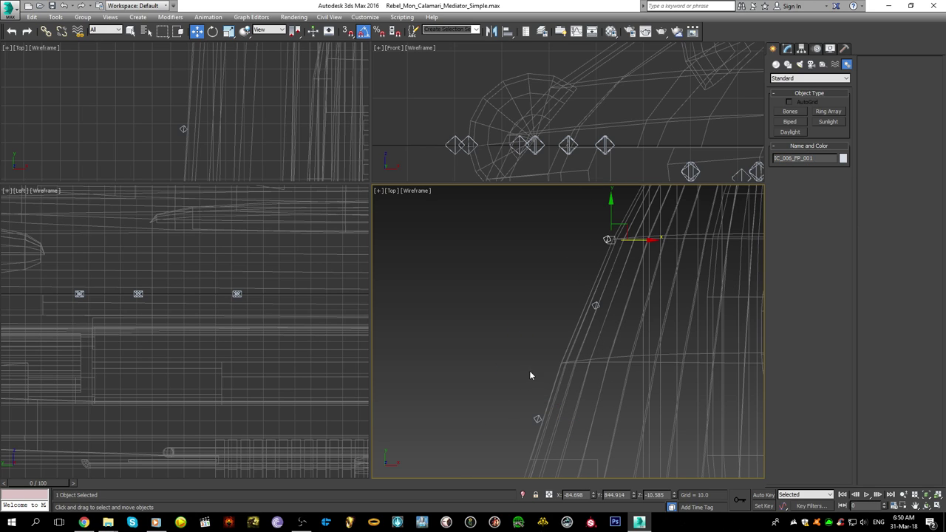
# - Select the IC bone and two fire points on the opposite hull side and clone them toward the tapered end as IC_007
pyautogui.scroll(-5, 526, 361)
pyautogui.scroll(6, 581, 397)
pyautogui.scroll(2, 588, 321)
pyautogui.moveTo(527, 464); pyautogui.dragTo(527, 465)
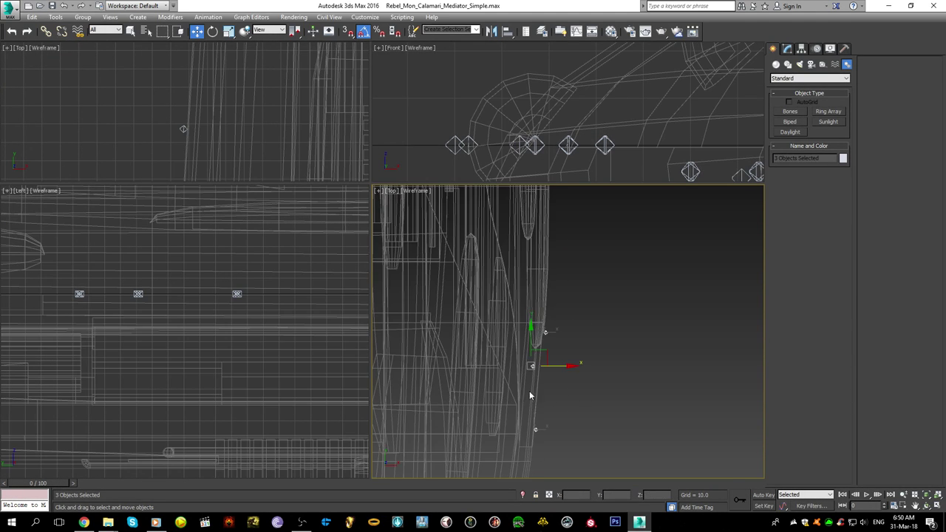
pyautogui.scroll(-5, 558, 355)
pyautogui.keyDown('shift'); pyautogui.moveTo(558, 360); pyautogui.dragTo(549, 245); pyautogui.keyUp('shift')
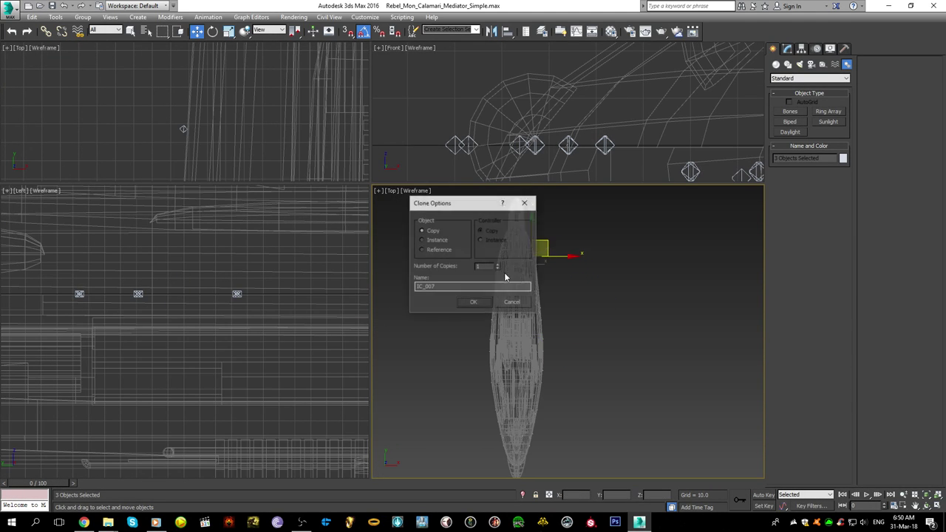
pyautogui.click(480, 301)
# - Rotate and move the three IC_007 bones onto the tapered hull edge opposite the IC_006 set, checking their placement in the side view
pyautogui.scroll(8, 540, 241)
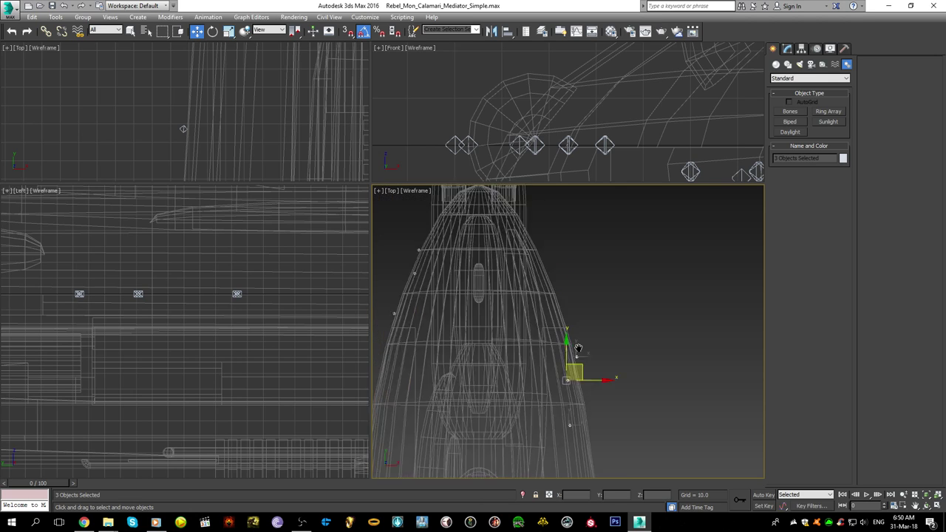
pyautogui.moveTo(621, 325); pyautogui.dragTo(560, 287)
pyautogui.press('e')
pyautogui.scroll(4, 580, 296)
pyautogui.press('w')
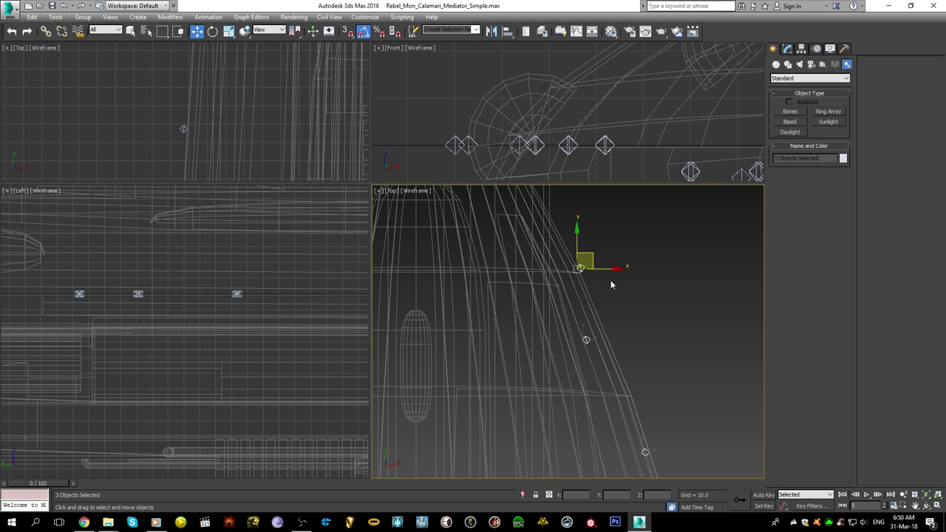
pyautogui.scroll(-5, 613, 288)
pyautogui.scroll(-4, 43, 314)
pyautogui.scroll(10, 43, 314)
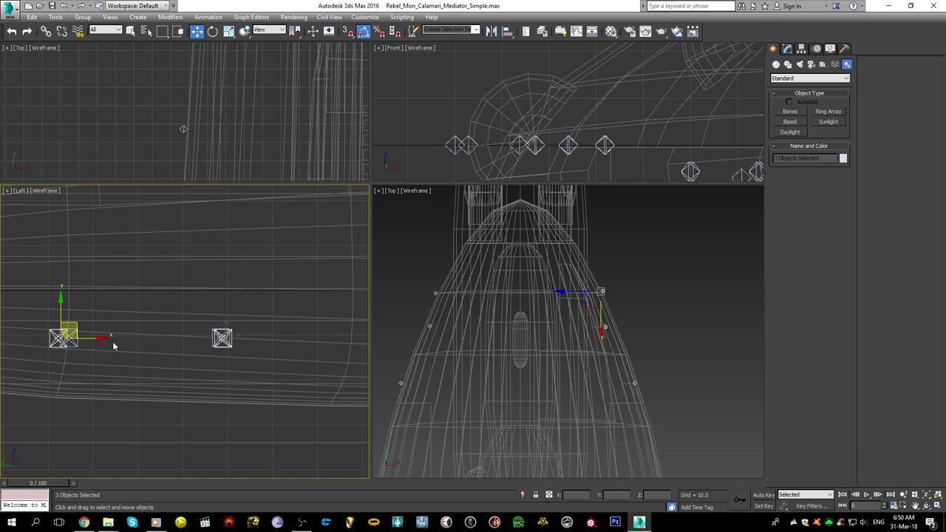
pyautogui.scroll(-3, 157, 330)
pyautogui.scroll(4, 614, 311)
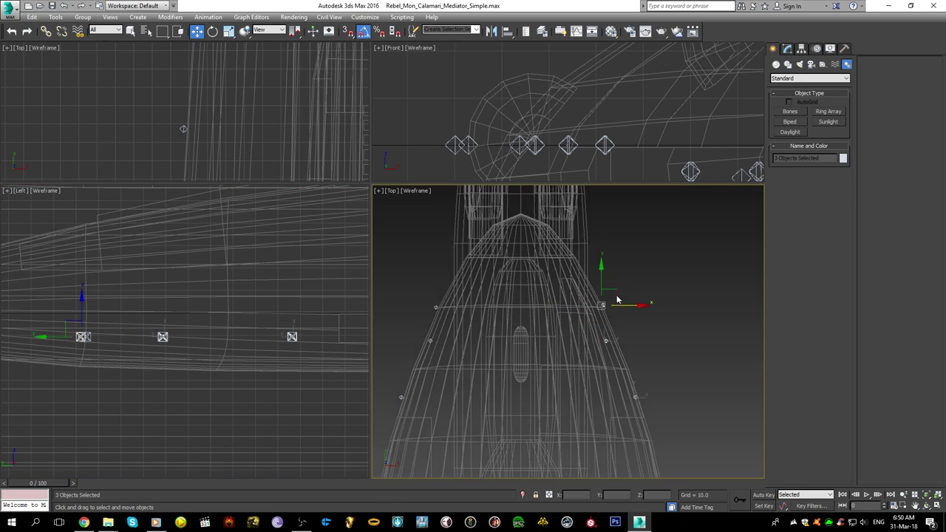
# - Move the three selected IC_007 bones sideways until they sit on the tapered hull edge in the top view
pyautogui.moveTo(614, 311); pyautogui.dragTo(634, 305)
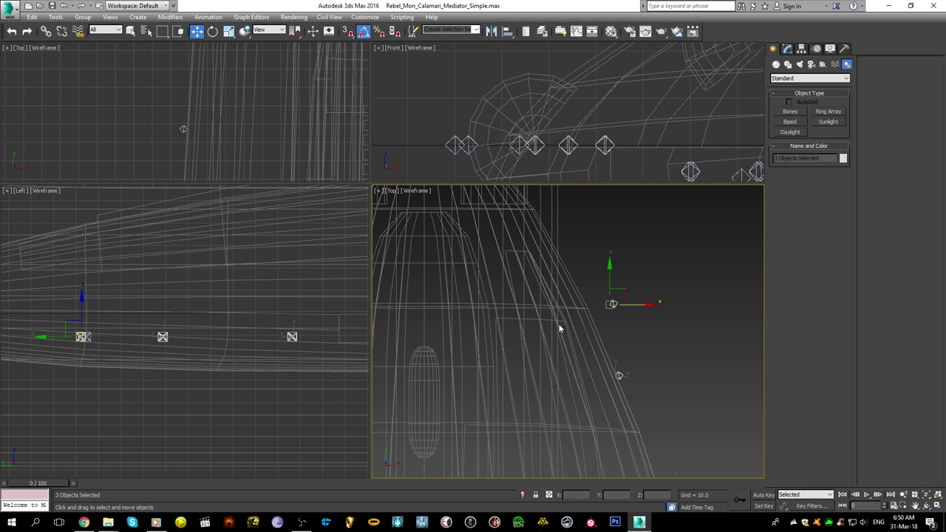
pyautogui.scroll(-7, 214, 87)
pyautogui.moveTo(214, 92); pyautogui.dragTo(193, 115, button='middle')
pyautogui.scroll(7, 254, 70)
pyautogui.moveTo(260, 102)
pyautogui.mouseDown(button='middle')
pyautogui.moveTo(259, 156)
pyautogui.moveTo(299, 113)
pyautogui.moveTo(279, 105)
pyautogui.mouseUp(button='middle')
pyautogui.scroll(4, 278, 122)
pyautogui.moveTo(282, 127); pyautogui.dragTo(250, 127)
pyautogui.scroll(3, 235, 125)
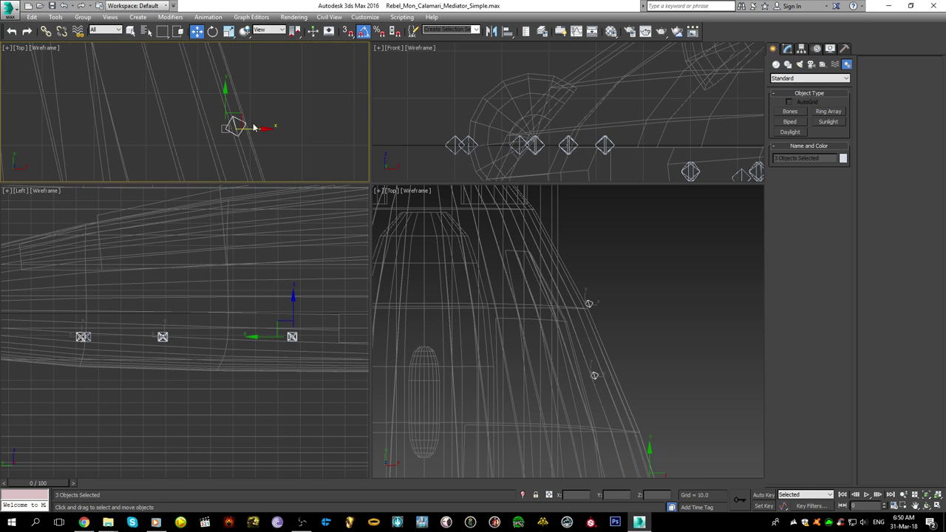
# - Move one IC_007 bone slightly outward from the hull edge and check the set against the shaded hull
pyautogui.scroll(-5, 250, 130)
pyautogui.moveTo(244, 89); pyautogui.dragTo(250, 141, button='middle')
pyautogui.moveTo(221, 75); pyautogui.dragTo(244, 167, button='middle')
pyautogui.scroll(3, 258, 115)
pyautogui.click(226, 162)
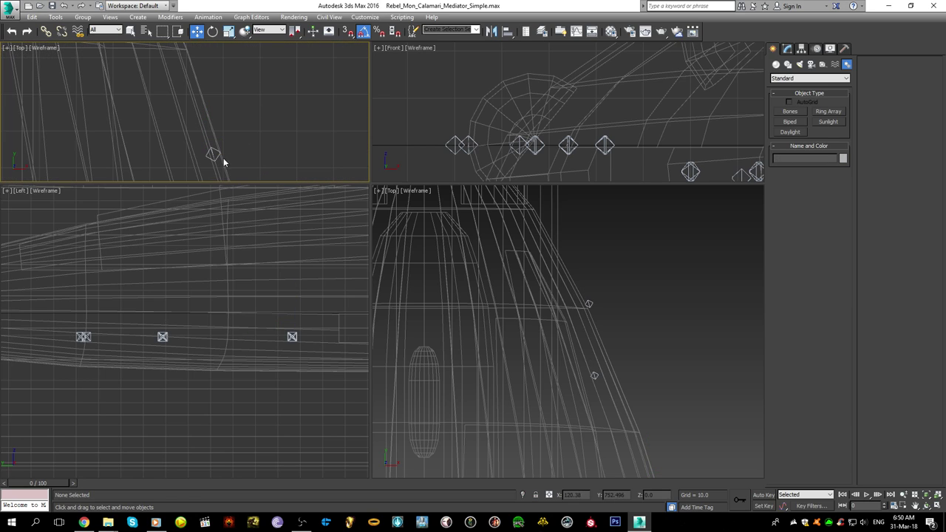
pyautogui.click(212, 154)
pyautogui.moveTo(228, 155); pyautogui.dragTo(247, 154)
pyautogui.scroll(-3, 613, 396)
pyautogui.click(634, 357)
pyautogui.scroll(-2, 634, 357)
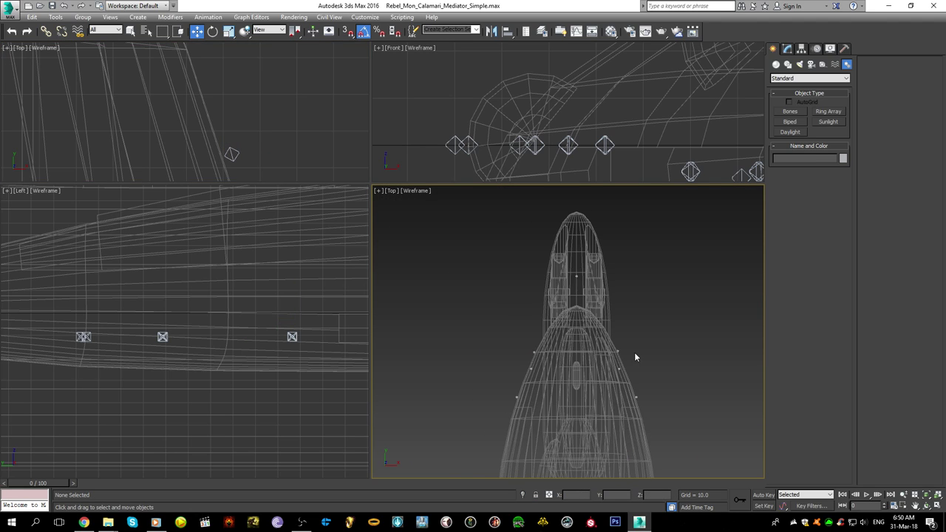
pyautogui.press('F3')
pyautogui.moveTo(634, 357)
pyautogui.mouseDown(button='middle')
pyautogui.moveTo(594, 300)
pyautogui.moveTo(623, 285)
pyautogui.moveTo(650, 303)
pyautogui.mouseUp(button='middle')
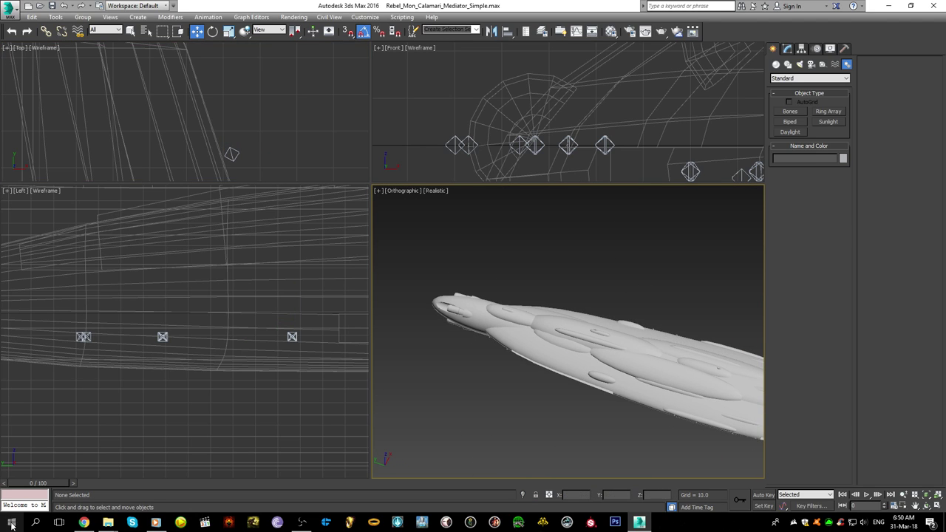
# - Switch to the browser to check the stream and its chat, returning to the ship model in 3ds Max
pyautogui.click(83, 522)
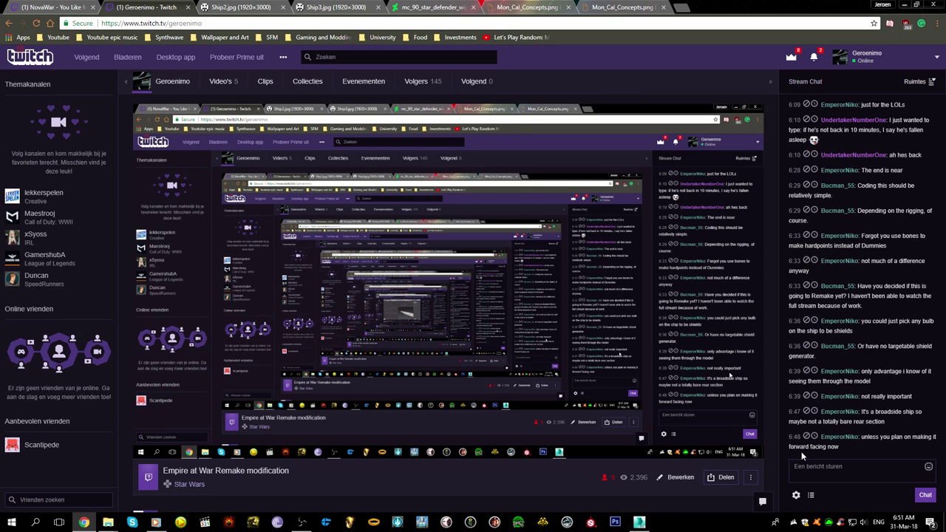
pyautogui.click(639, 521)
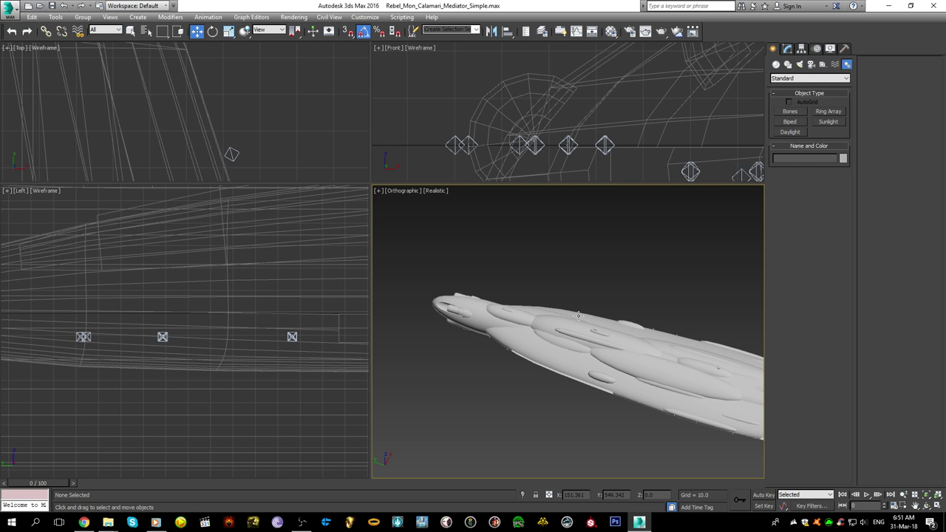
pyautogui.click(639, 521)
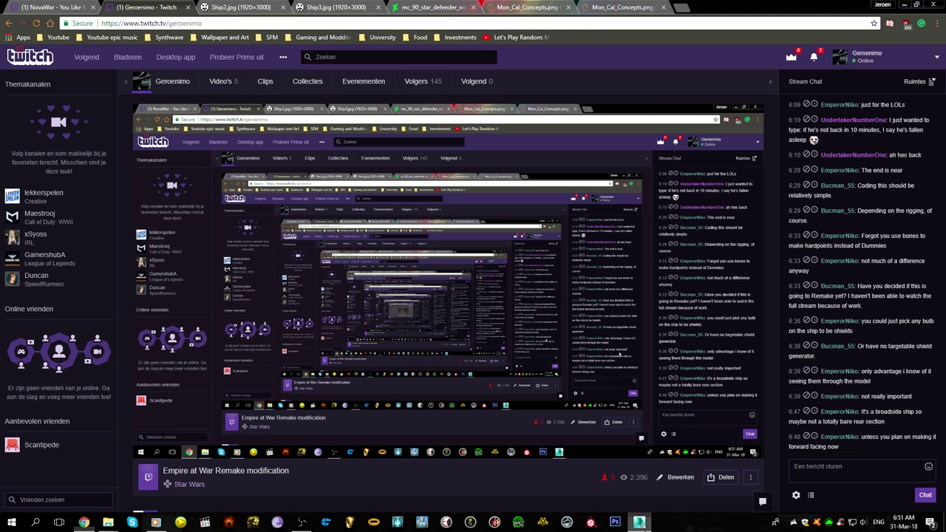
pyautogui.click(639, 522)
pyautogui.scroll(5, 505, 340)
pyautogui.moveTo(610, 368)
pyautogui.keyDown('alt'); pyautogui.mouseDown(button='middle')
pyautogui.moveTo(642, 353)
pyautogui.moveTo(606, 384)
pyautogui.mouseUp(button='middle'); pyautogui.keyUp('alt')
pyautogui.click(640, 522)
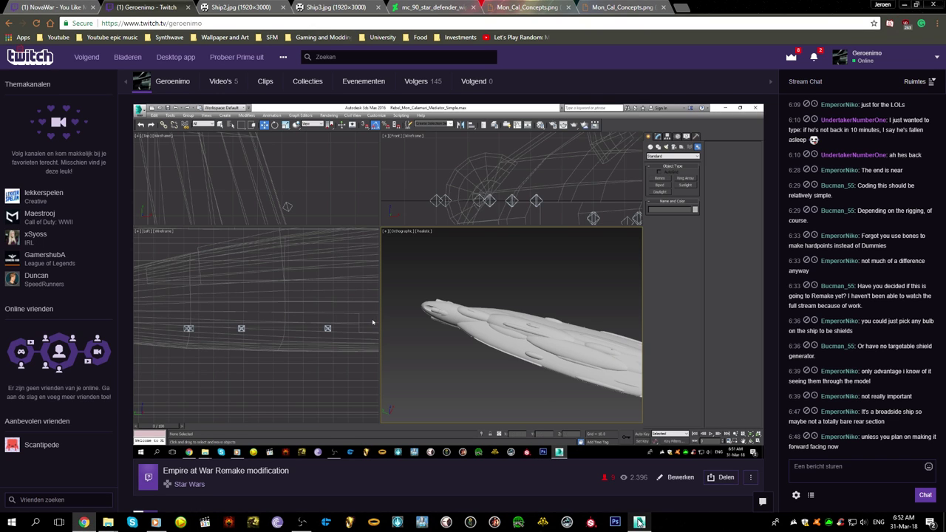
pyautogui.click(639, 522)
# - Move the IC_006_FP_001 fire point slightly closer to the hull edge in the top view
pyautogui.scroll(-5, 608, 405)
pyautogui.moveTo(608, 406); pyautogui.dragTo(505, 296, button='middle')
pyautogui.scroll(-6, 270, 133)
pyautogui.moveTo(207, 115); pyautogui.dragTo(315, 213, button='middle')
pyautogui.scroll(4, 182, 144)
pyautogui.moveTo(234, 159); pyautogui.dragTo(112, 125, button='middle')
pyautogui.scroll(5, 22, 121)
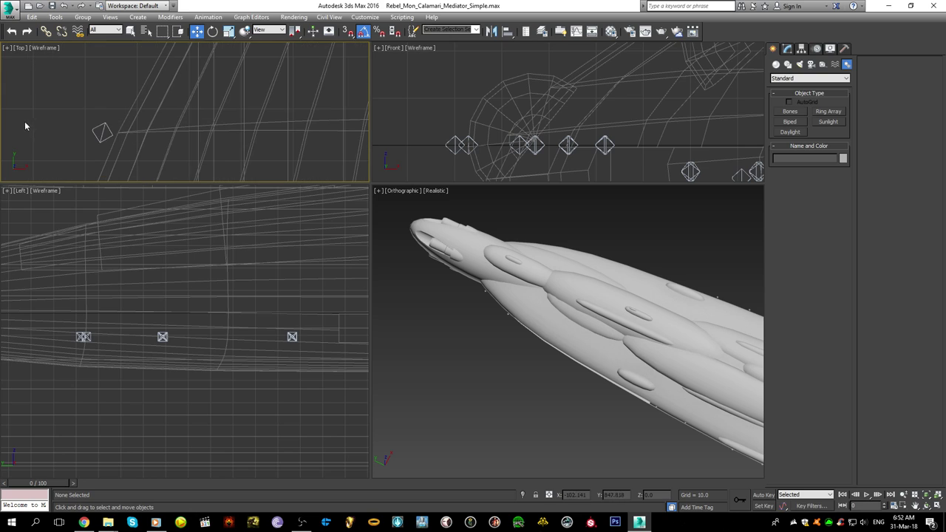
pyautogui.scroll(1, 109, 143)
pyautogui.click(105, 132)
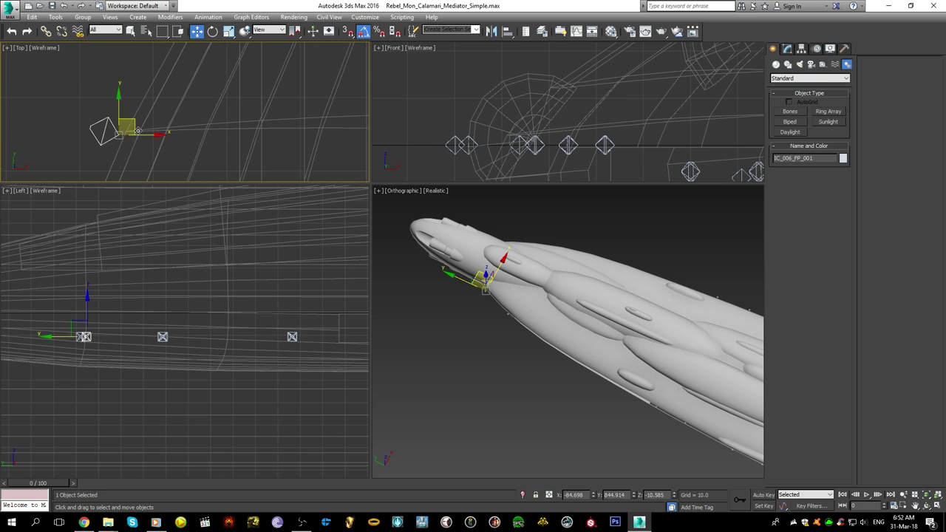
pyautogui.click(538, 355)
# - Examine the shaded upper hull and its existing weapon bones for the next weapon set's placement
pyautogui.moveTo(613, 358); pyautogui.dragTo(539, 332, button='middle')
pyautogui.moveTo(644, 368); pyautogui.dragTo(525, 334, button='middle')
pyautogui.scroll(-5, 593, 359)
pyautogui.scroll(5, 595, 347)
pyautogui.scroll(-5, 543, 309)
pyautogui.keyDown('alt'); pyautogui.moveTo(597, 346); pyautogui.dragTo(640, 356, button='middle'); pyautogui.keyUp('alt')
pyautogui.scroll(4, 638, 364)
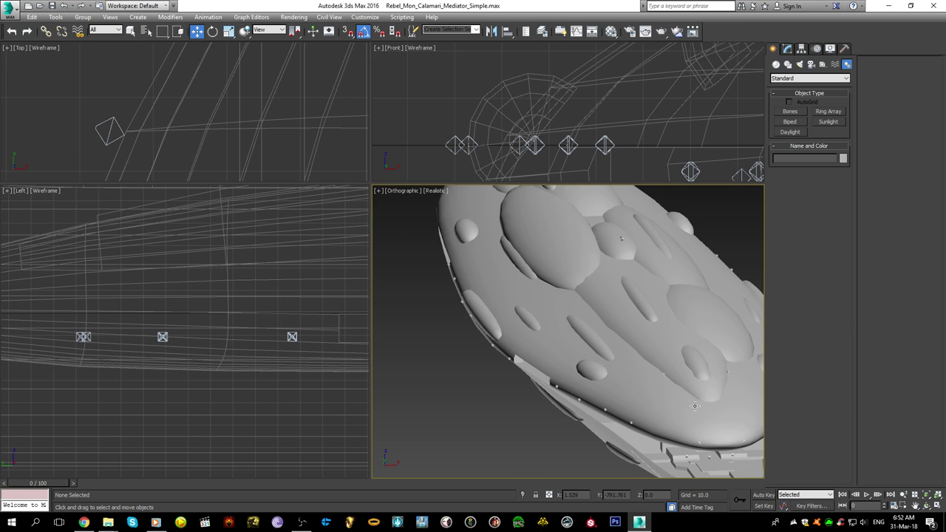
pyautogui.scroll(2, 695, 406)
pyautogui.moveTo(695, 406); pyautogui.dragTo(626, 357, button='middle')
pyautogui.scroll(2, 623, 351)
# - Clone the TL_003 bone farther along the upper hull in the top view and name the copy HML_001
pyautogui.click(567, 297)
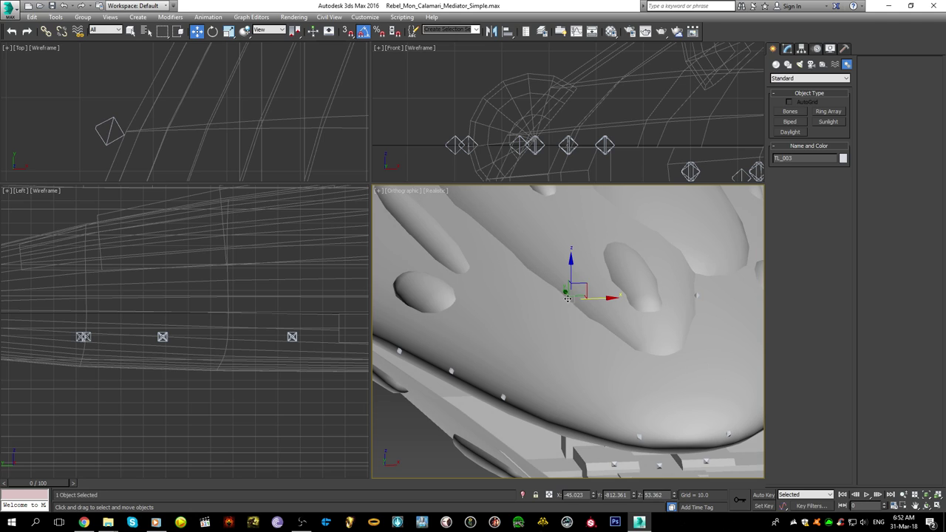
pyautogui.press('t')
pyautogui.scroll(-8, 569, 455)
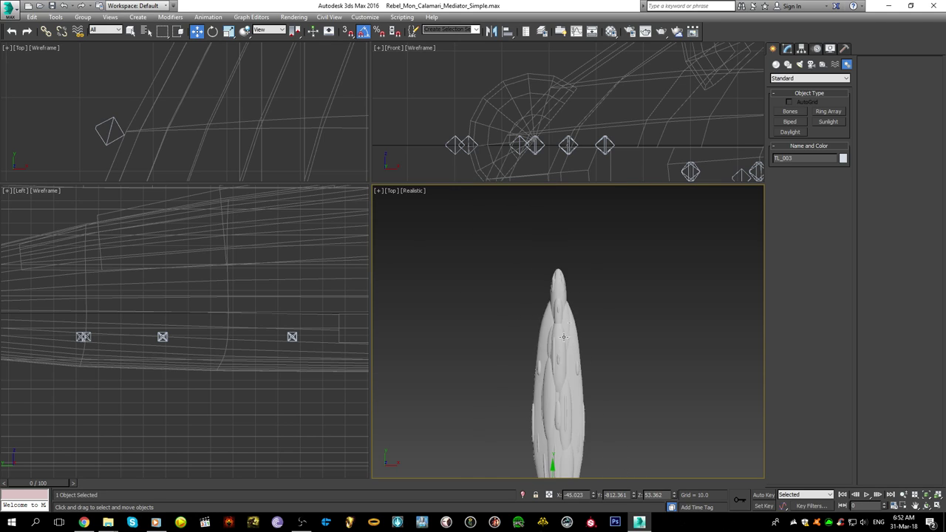
pyautogui.moveTo(570, 454); pyautogui.dragTo(608, 273, button='middle')
pyautogui.scroll(5, 608, 273)
pyautogui.scroll(-2, 526, 261)
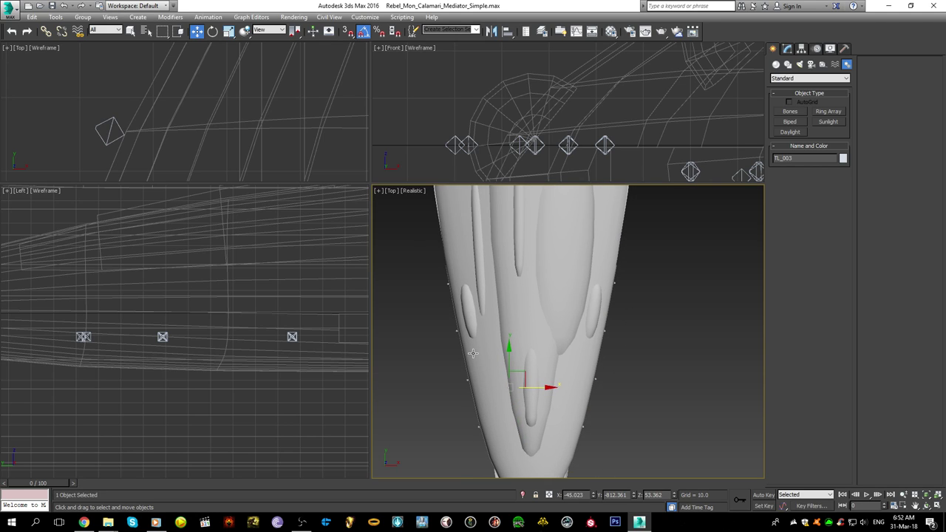
pyautogui.scroll(2, 482, 367)
pyautogui.scroll(-4, 543, 373)
pyautogui.moveTo(543, 374); pyautogui.dragTo(552, 413, button='middle')
pyautogui.moveTo(551, 413)
pyautogui.keyDown('shift'); pyautogui.mouseDown()
pyautogui.moveTo(526, 377)
pyautogui.moveTo(537, 216)
pyautogui.moveTo(527, 198)
pyautogui.mouseUp(); pyautogui.keyUp('shift')
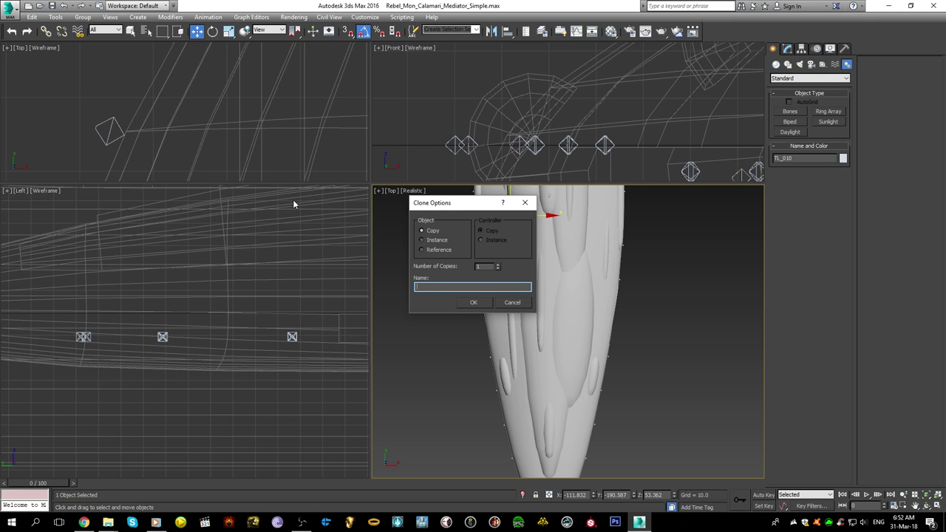
pyautogui.write('HML_001')
pyautogui.press('Return')
# - Move HML_001 along the outer edge of the large bulge on the upper hull
pyautogui.moveTo(587, 226); pyautogui.dragTo(630, 393, button='middle')
pyautogui.scroll(6, 592, 386)
pyautogui.moveTo(476, 382); pyautogui.dragTo(547, 366, button='middle')
pyautogui.press('F3')
pyautogui.press('F3')
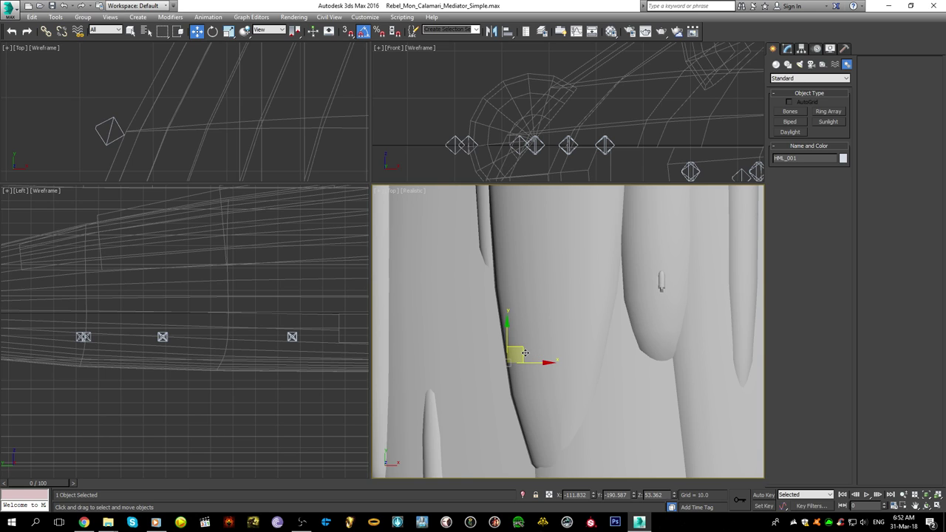
pyautogui.moveTo(521, 358); pyautogui.dragTo(537, 324)
pyautogui.press('F3')
pyautogui.press('F3')
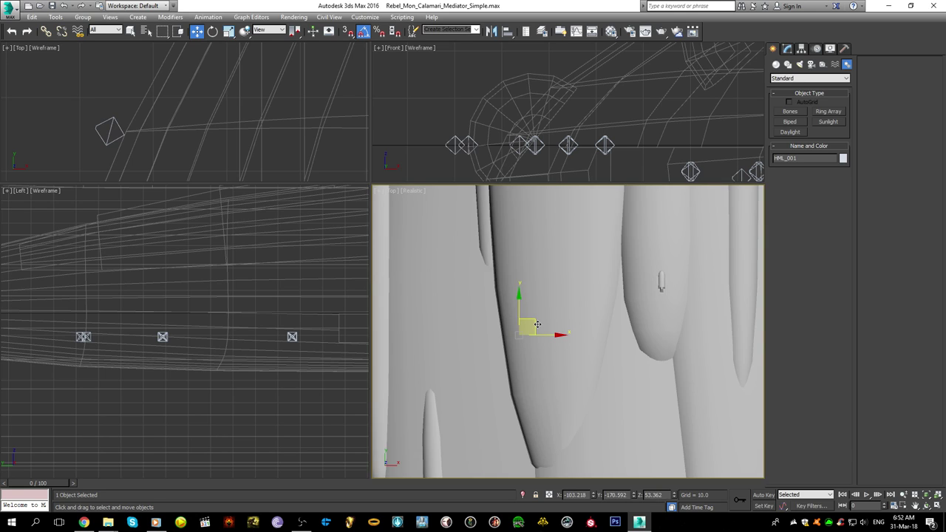
# - Rotate HML_001 to follow the angle of the bulge's side
pyautogui.scroll(6, 537, 324)
pyautogui.press('F3')
pyautogui.moveTo(497, 340); pyautogui.dragTo(584, 330, button='middle')
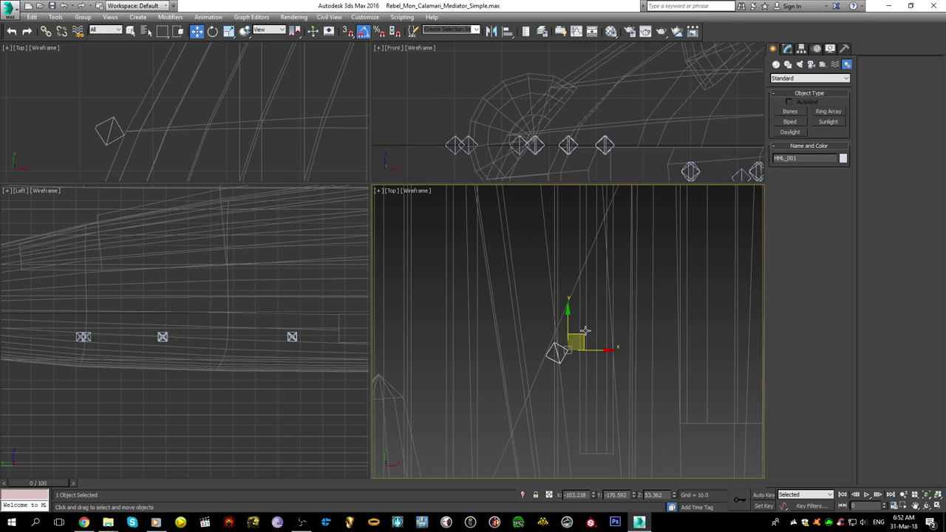
pyautogui.press('e')
pyautogui.moveTo(580, 310); pyautogui.dragTo(566, 271)
pyautogui.press('w')
# - Clone HML_001 along the bulge edge as HML_001_FP_01 and fine-tune the copy's position against the surface
pyautogui.press('F3')
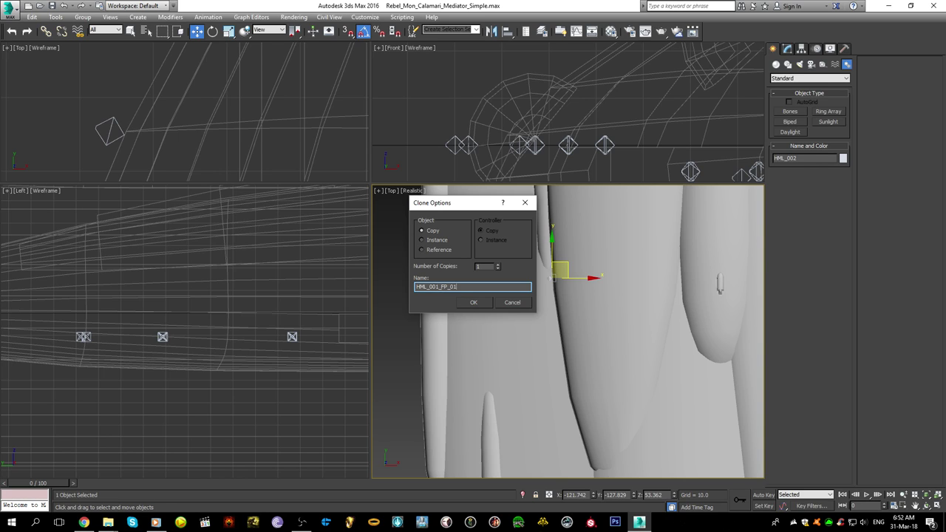
pyautogui.press('Return')
pyautogui.scroll(4, 546, 292)
pyautogui.moveTo(609, 245); pyautogui.dragTo(601, 323, button='middle')
pyautogui.scroll(3, 601, 323)
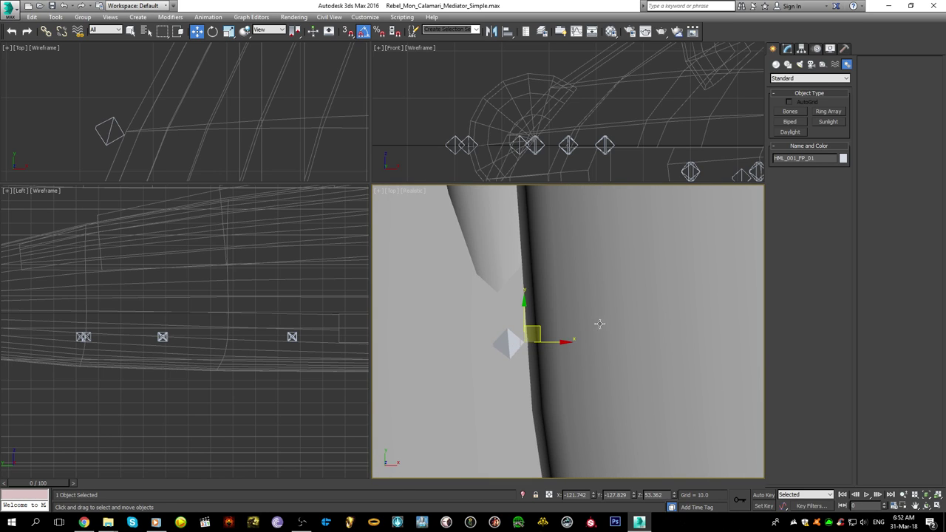
pyautogui.moveTo(538, 327); pyautogui.dragTo(541, 300)
# - Clone HML_001_FP_01 toward the bulge's pointed end as HML_001_FP_002
pyautogui.scroll(-5, 543, 300)
pyautogui.moveTo(575, 321); pyautogui.dragTo(572, 268, button='middle')
pyautogui.moveTo(549, 246)
pyautogui.keyDown('shift'); pyautogui.mouseDown()
pyautogui.moveTo(561, 385)
pyautogui.moveTo(577, 405)
pyautogui.mouseUp(); pyautogui.keyUp('shift')
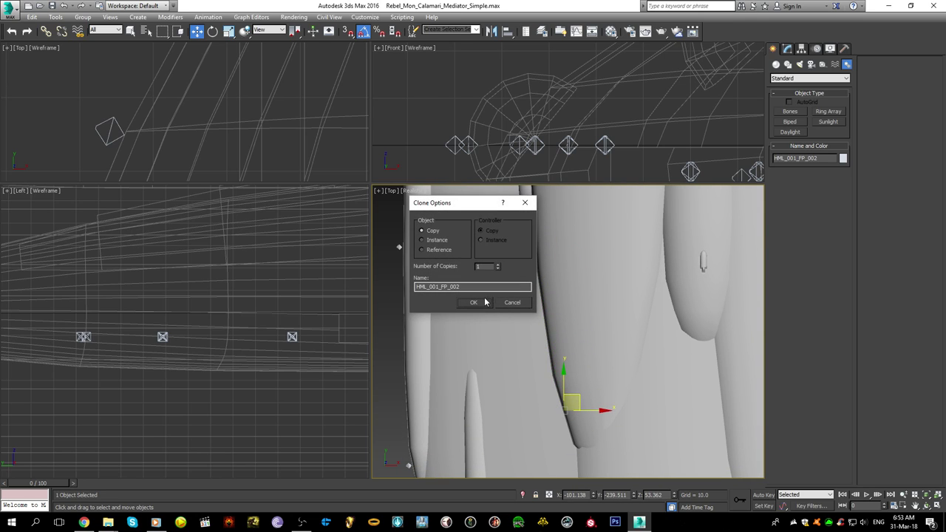
pyautogui.click(474, 303)
# - Raise HML_001_FP_002 in the front view and shift it onto the surface of the bulge
pyautogui.press('f')
pyautogui.scroll(10, 587, 351)
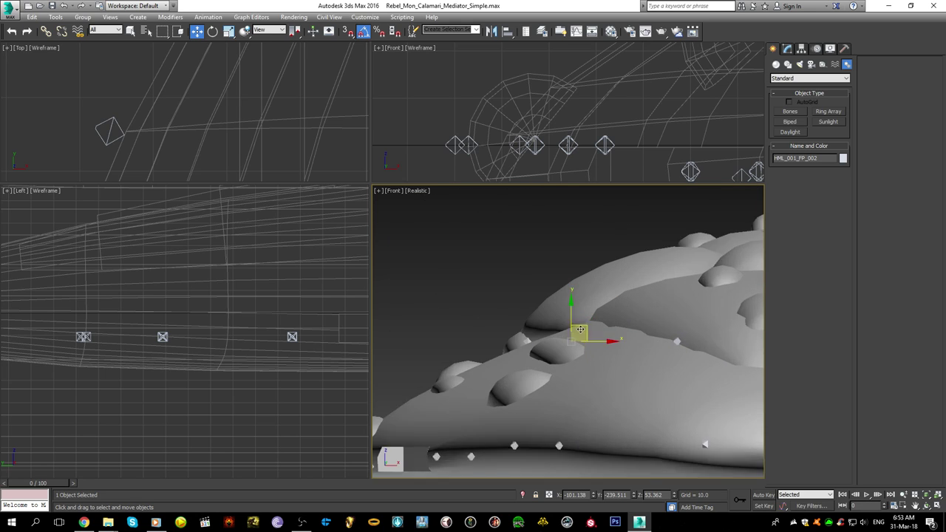
pyautogui.press('F4')
pyautogui.moveTo(596, 344); pyautogui.dragTo(597, 288)
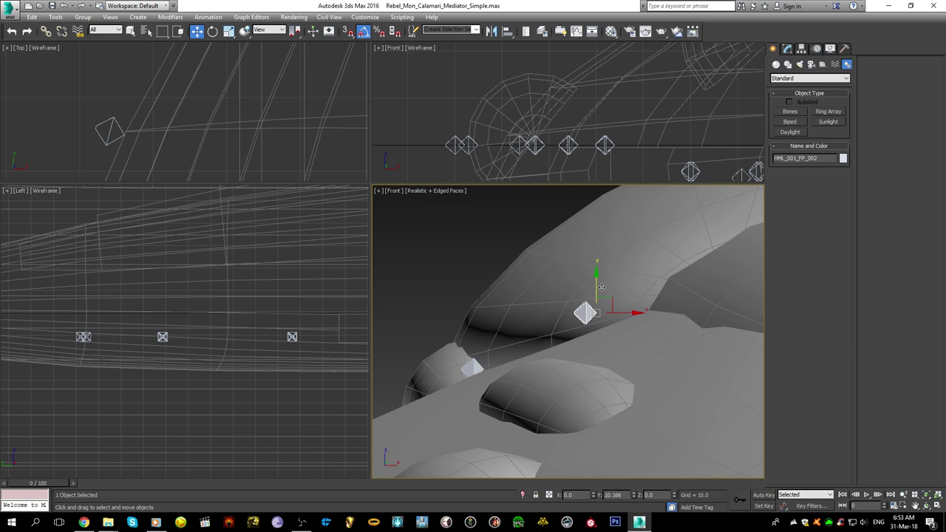
pyautogui.scroll(3, 613, 288)
pyautogui.moveTo(598, 320); pyautogui.dragTo(624, 271)
pyautogui.scroll(-6, 623, 272)
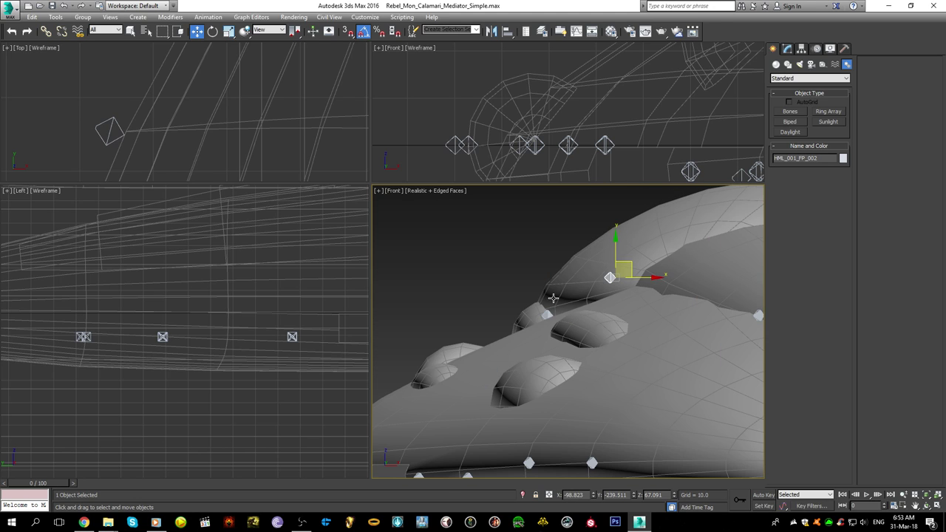
# - Select HML_001_FP_01 and move it up onto the bulge surface in the front view
pyautogui.press('F3')
pyautogui.scroll(5, 547, 311)
pyautogui.click(544, 330)
pyautogui.click(545, 330)
pyautogui.scroll(-3, 550, 334)
pyautogui.press('F3')
pyautogui.moveTo(553, 338); pyautogui.dragTo(586, 281)
# - Clone HML_001 to the opposite side of the hull as HML_002, at X 103.218
pyautogui.scroll(-5, 587, 279)
pyautogui.press('t')
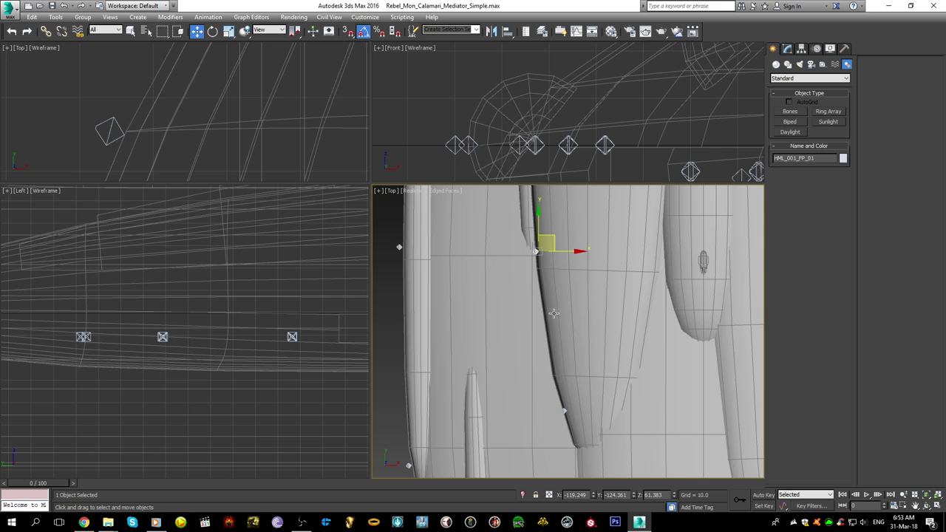
pyautogui.scroll(-3, 505, 341)
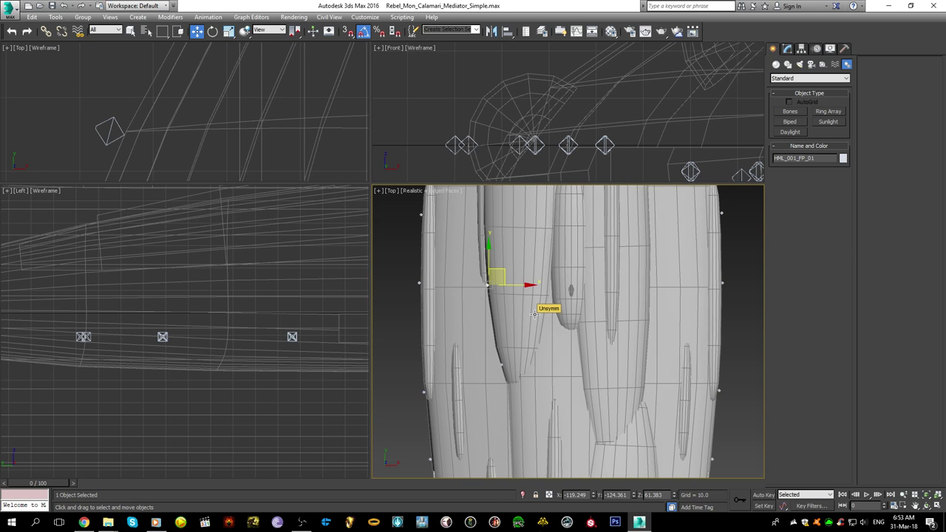
pyautogui.scroll(-3, 517, 310)
pyautogui.press('F3')
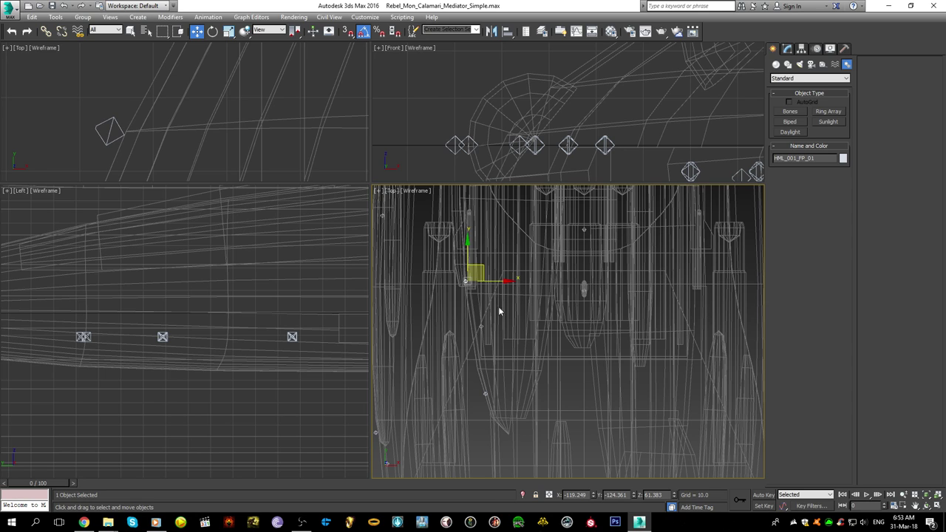
pyautogui.click(483, 325)
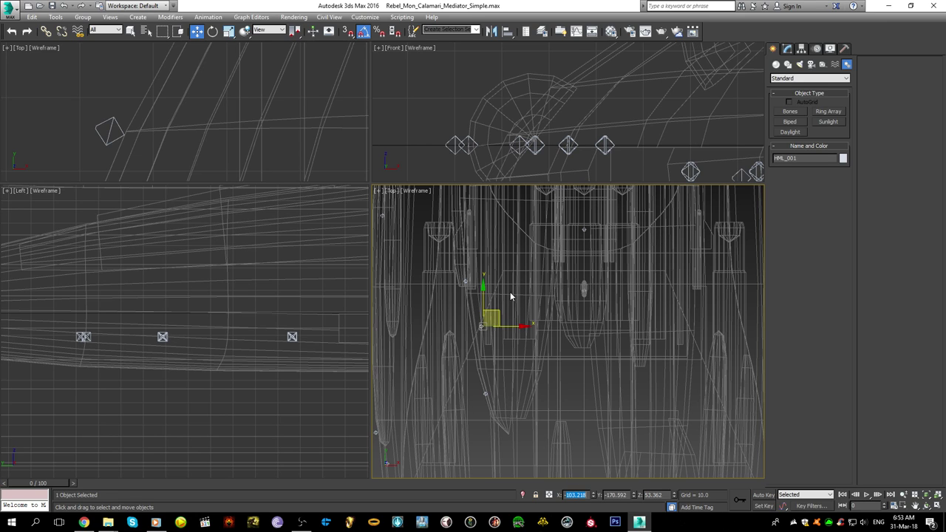
pyautogui.keyDown('shift'); pyautogui.moveTo(514, 327); pyautogui.dragTo(681, 326); pyautogui.keyUp('shift')
pyautogui.click(477, 302)
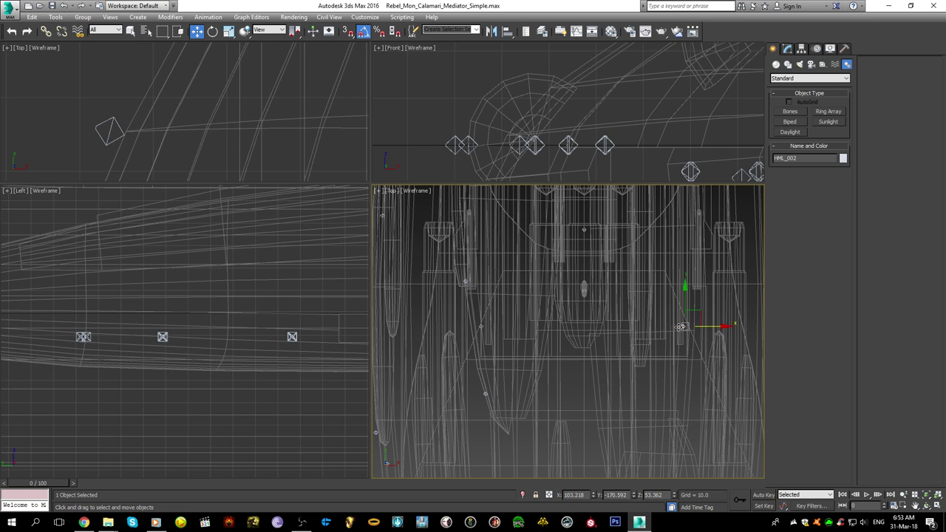
# - Rotate HML_002 to face outward on its side of the hull
pyautogui.press('z')
pyautogui.press('e')
pyautogui.moveTo(551, 281); pyautogui.dragTo(549, 273)
pyautogui.moveTo(545, 274); pyautogui.dragTo(465, 308)
pyautogui.scroll(-10, 515, 307)
pyautogui.press('w')
pyautogui.scroll(5, 514, 307)
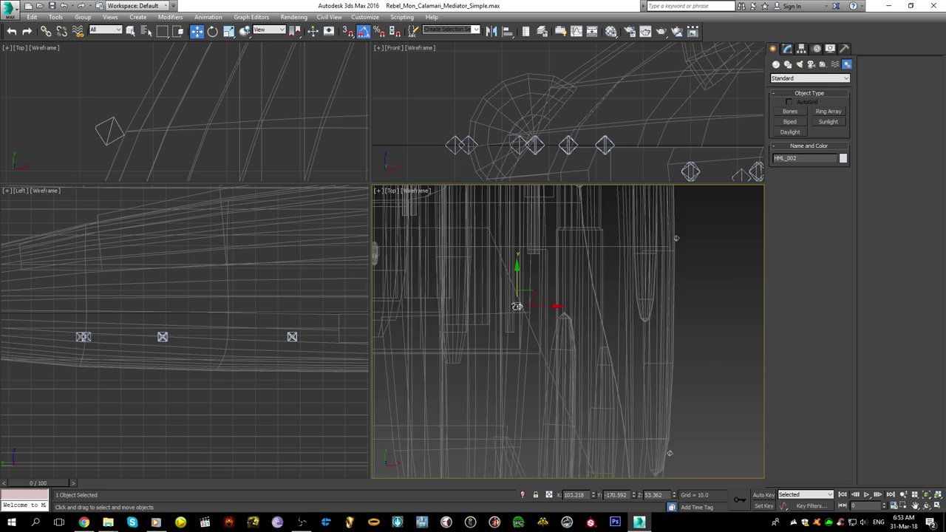
# - Clone HML_002 in the side view near HML_001_FP_01 and name the copy HML_002_FP_01
pyautogui.scroll(-6, 345, 330)
pyautogui.scroll(6, 281, 317)
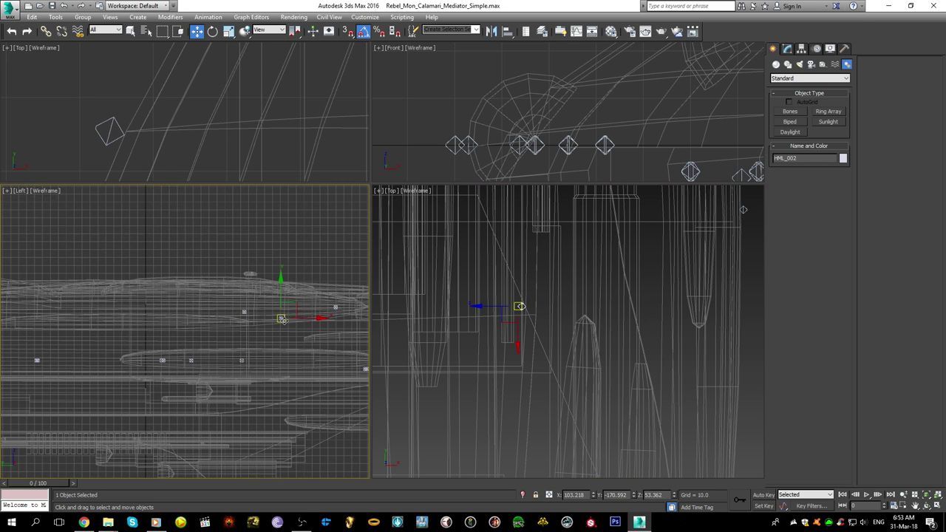
pyautogui.keyDown('shift'); pyautogui.moveTo(249, 309); pyautogui.dragTo(156, 287); pyautogui.keyUp('shift')
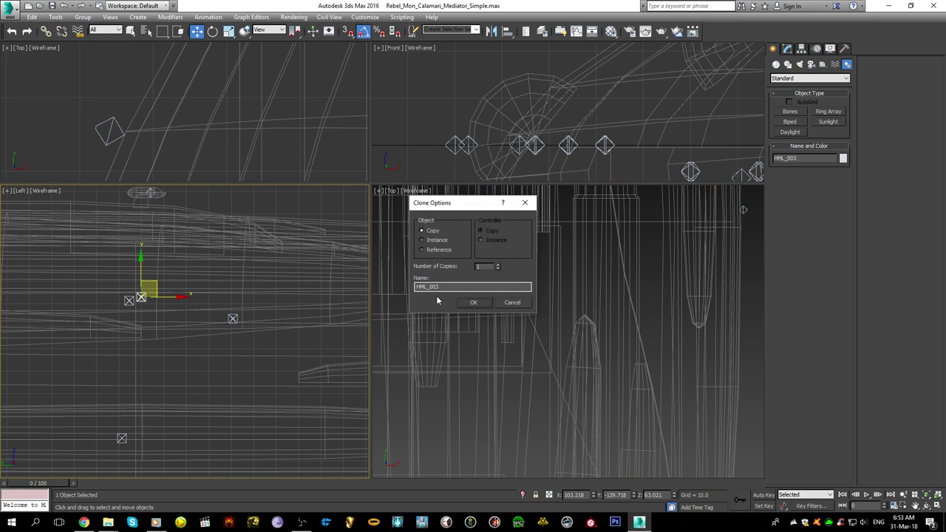
pyautogui.write('HML_002_FP_01')
pyautogui.press('Return')
# - Clone HML_002_FP_01 as HML_002_FP_002 and line it up with HML_001_FP_002 in the side view
pyautogui.scroll(8, 208, 347)
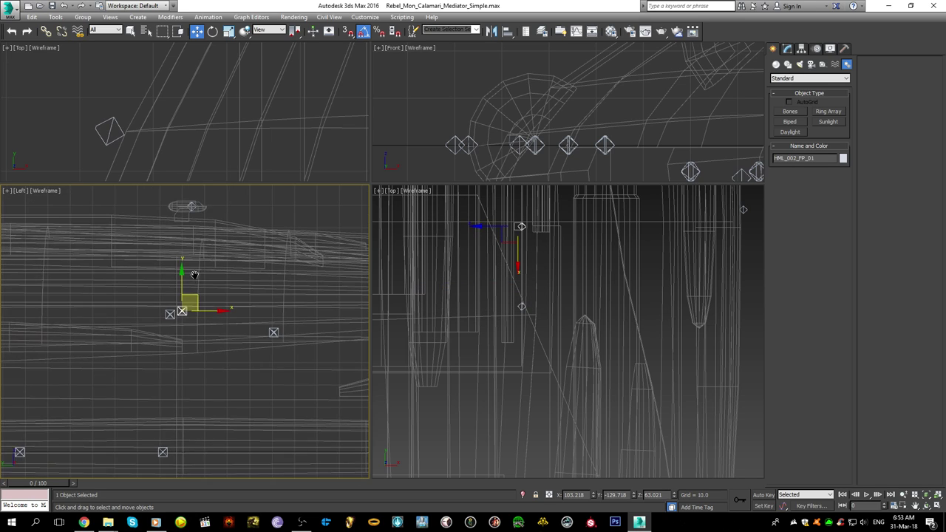
pyautogui.moveTo(208, 345)
pyautogui.mouseDown()
pyautogui.moveTo(155, 356)
pyautogui.moveTo(309, 337)
pyautogui.mouseUp()
pyautogui.scroll(-8, 160, 358)
pyautogui.click(477, 301)
pyautogui.scroll(5, 264, 346)
pyautogui.moveTo(264, 346)
pyautogui.mouseDown(button='middle')
pyautogui.moveTo(182, 359)
pyautogui.moveTo(175, 314)
pyautogui.moveTo(162, 312)
pyautogui.mouseUp(button='middle')
pyautogui.scroll(3, 254, 345)
pyautogui.moveTo(282, 339); pyautogui.dragTo(255, 338)
# - Raise HML_002_FP_01 out of the hull and shift it outward onto the surface, to X 105.695 and Z 69.136
pyautogui.rightClick(616, 327)
pyautogui.press('f')
pyautogui.scroll(-5, 616, 328)
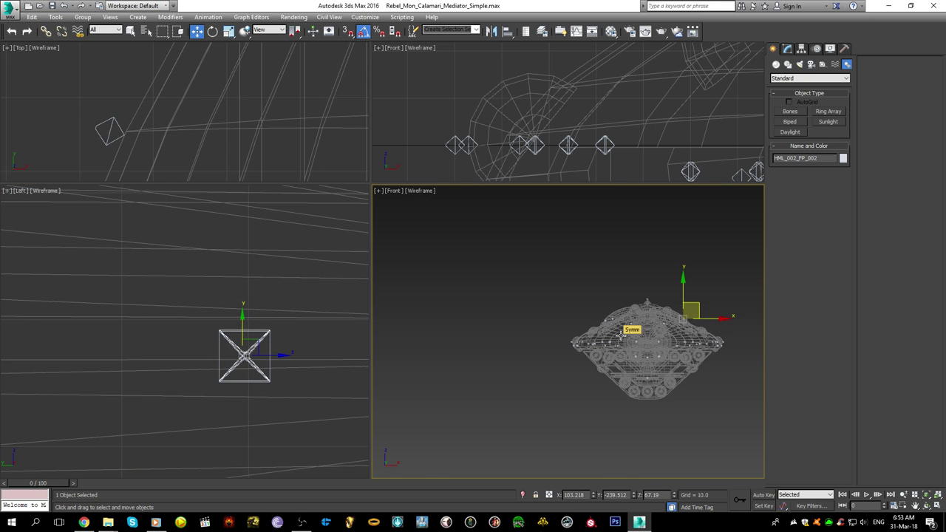
pyautogui.scroll(5, 739, 311)
pyautogui.scroll(3, 620, 306)
pyautogui.press('F3')
pyautogui.scroll(5, 627, 379)
pyautogui.moveTo(637, 336)
pyautogui.keyDown('alt'); pyautogui.mouseDown(button='middle')
pyautogui.moveTo(519, 339)
pyautogui.moveTo(591, 283)
pyautogui.moveTo(621, 362)
pyautogui.mouseUp(button='middle'); pyautogui.keyUp('alt')
pyautogui.press('F3')
pyautogui.scroll(5, 627, 375)
pyautogui.press('F3')
pyautogui.scroll(-5, 621, 345)
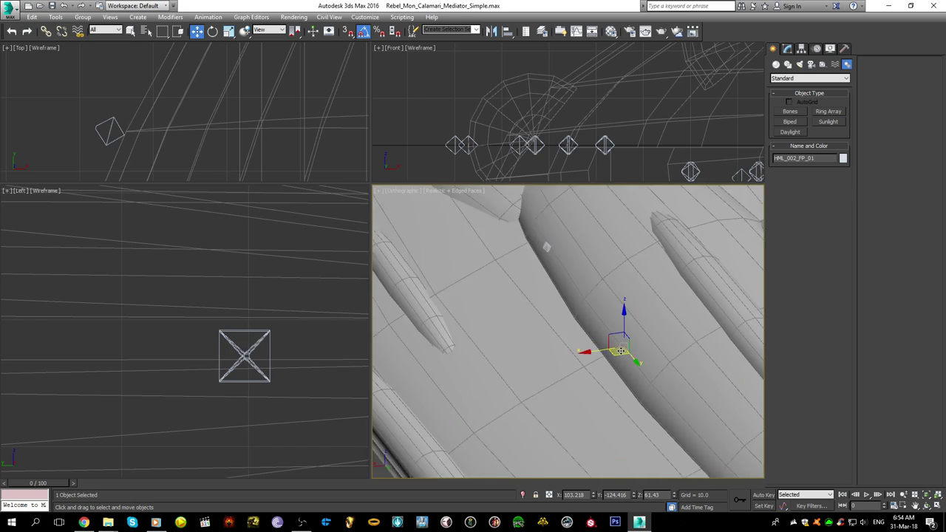
pyautogui.scroll(-6, 604, 348)
pyautogui.keyDown('alt'); pyautogui.moveTo(604, 348); pyautogui.dragTo(627, 355, button='middle'); pyautogui.keyUp('alt')
pyautogui.scroll(10, 627, 356)
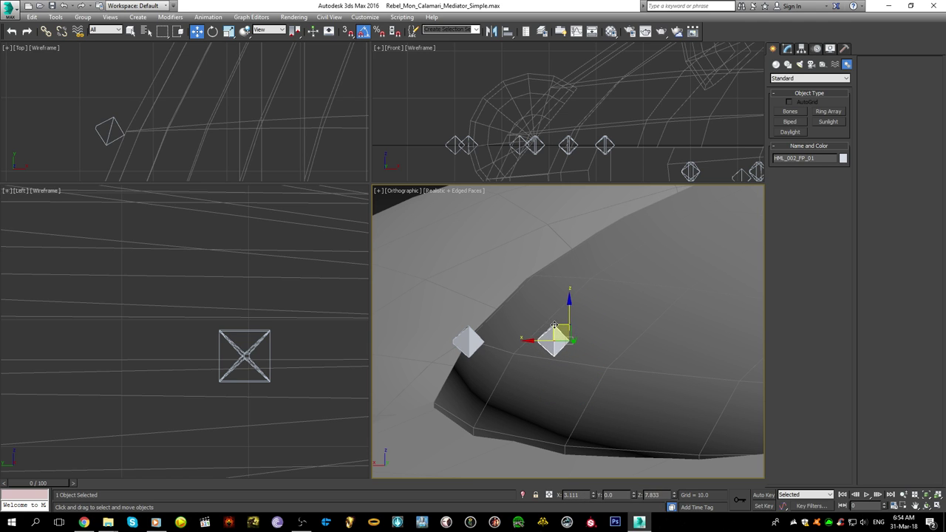
pyautogui.scroll(-8, 559, 327)
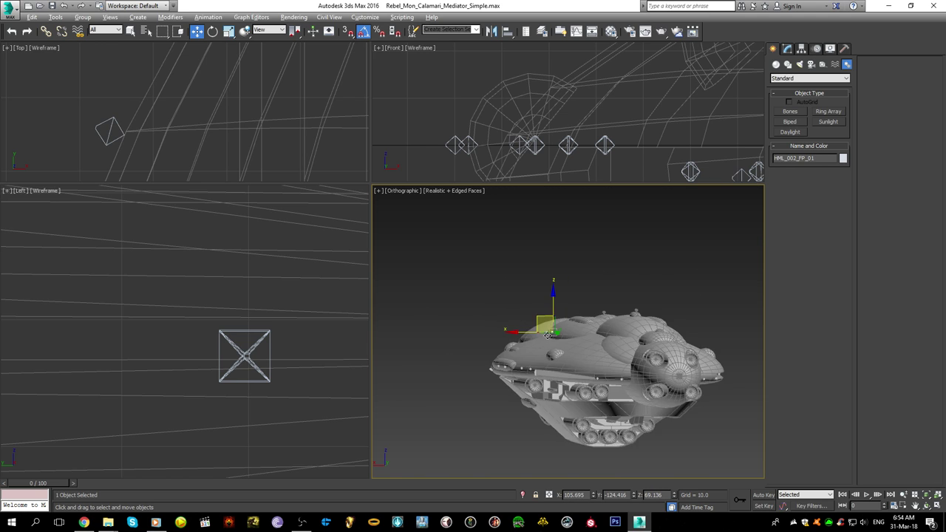
# - Examine the placement of the weapon bones along the shaded hull from several angles
pyautogui.keyDown('alt'); pyautogui.moveTo(559, 327); pyautogui.dragTo(666, 394, button='middle'); pyautogui.keyUp('alt')
pyautogui.scroll(4, 667, 394)
pyautogui.keyDown('alt'); pyautogui.moveTo(599, 353); pyautogui.dragTo(644, 335, button='middle'); pyautogui.keyUp('alt')
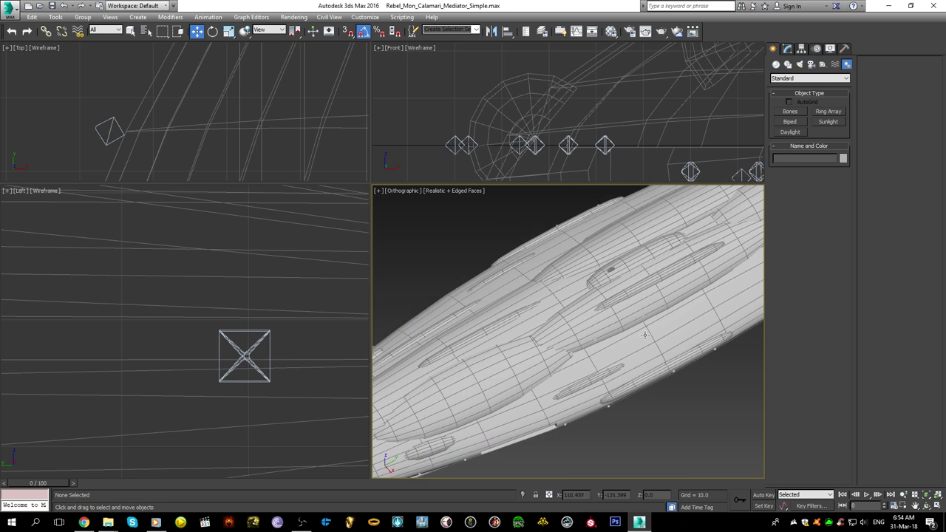
pyautogui.keyDown('alt'); pyautogui.moveTo(546, 352); pyautogui.dragTo(665, 341, button='middle'); pyautogui.keyUp('alt')
pyautogui.scroll(-4, 650, 344)
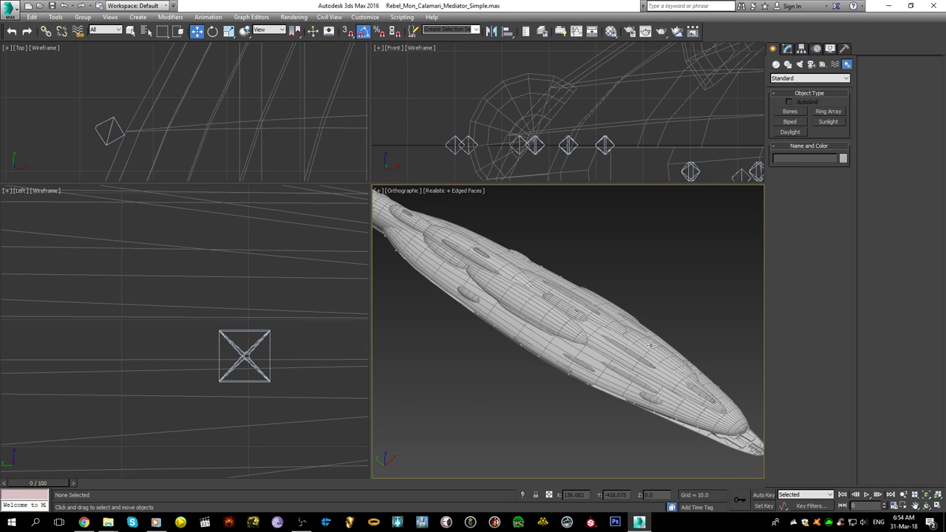
pyautogui.scroll(4, 566, 341)
pyautogui.scroll(-4, 564, 341)
pyautogui.scroll(4, 562, 319)
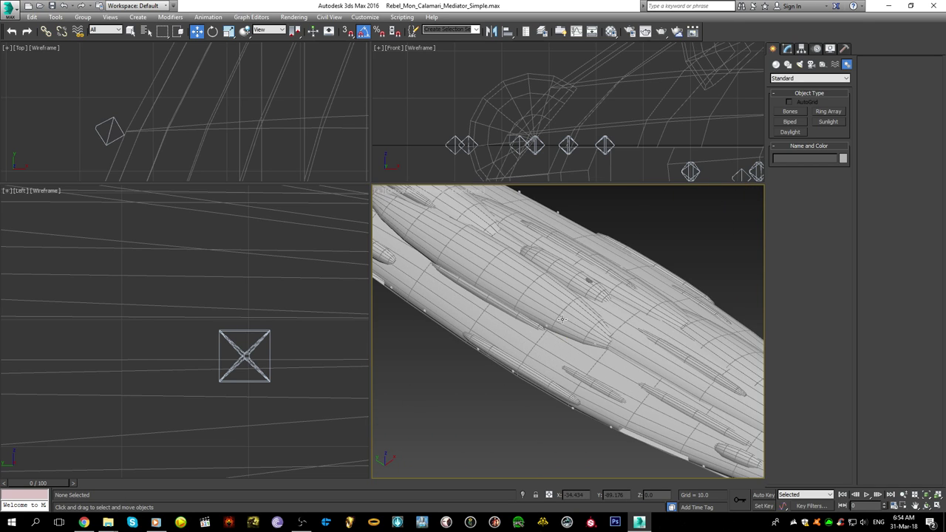
# - Clone the HML_001 and HML_002 bones with their FP bones as copies farther along the hull in the side view
pyautogui.scroll(-6, 180, 321)
pyautogui.moveTo(179, 321); pyautogui.dragTo(229, 303, button='middle')
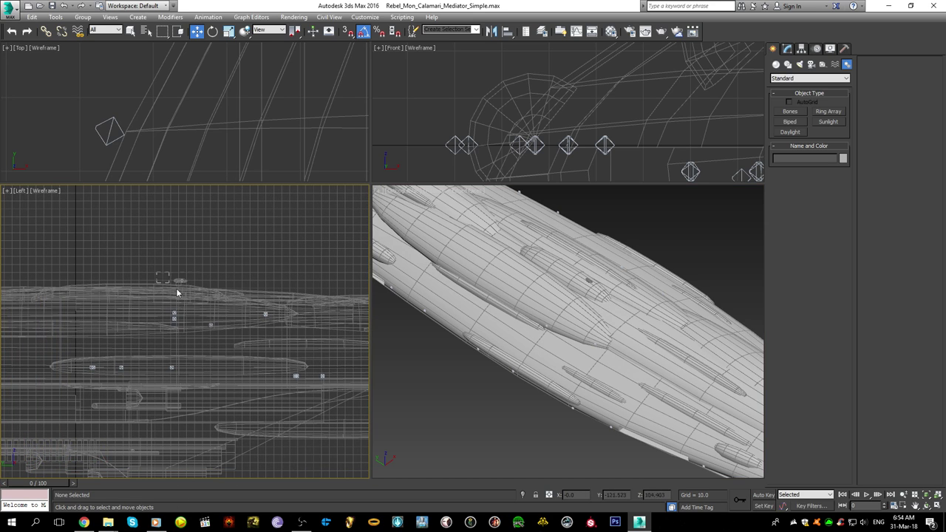
pyautogui.moveTo(280, 325); pyautogui.dragTo(92, 312)
pyautogui.scroll(-2, 275, 315)
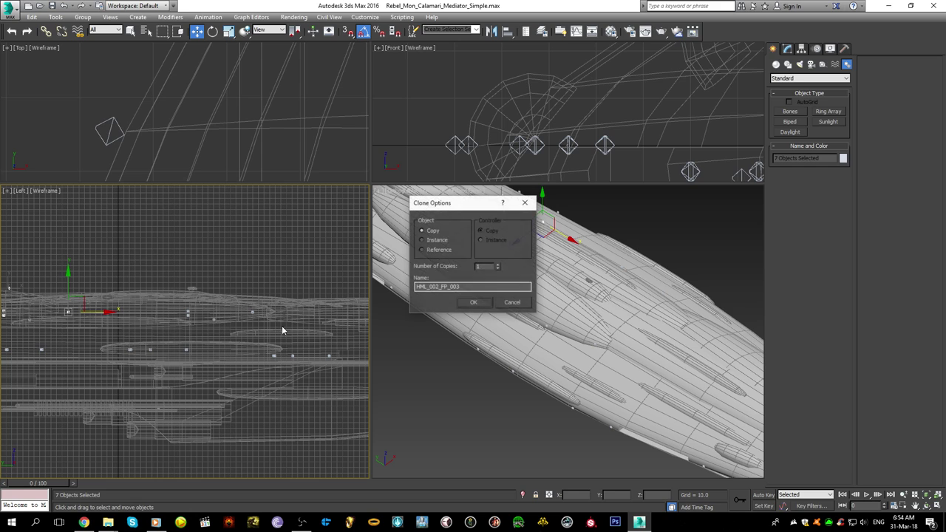
pyautogui.click(471, 303)
# - Delete the stray shield generator copy Shield_Gen_002 above the hull
pyautogui.scroll(4, 105, 290)
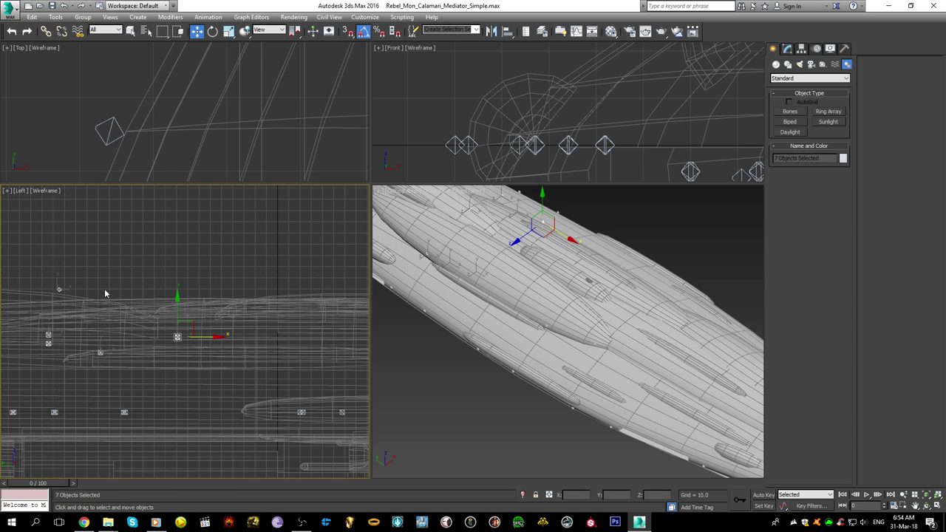
pyautogui.click(46, 272)
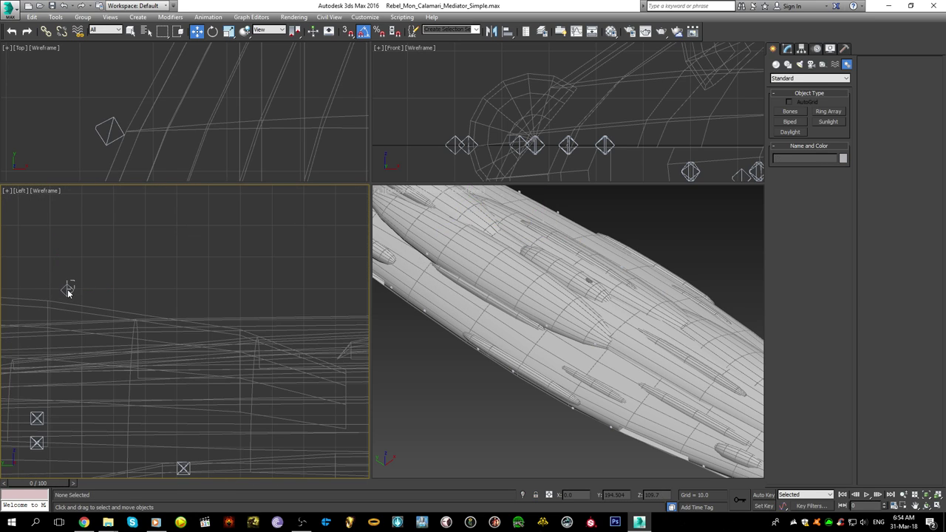
pyautogui.click(67, 289)
pyautogui.scroll(-2, 82, 310)
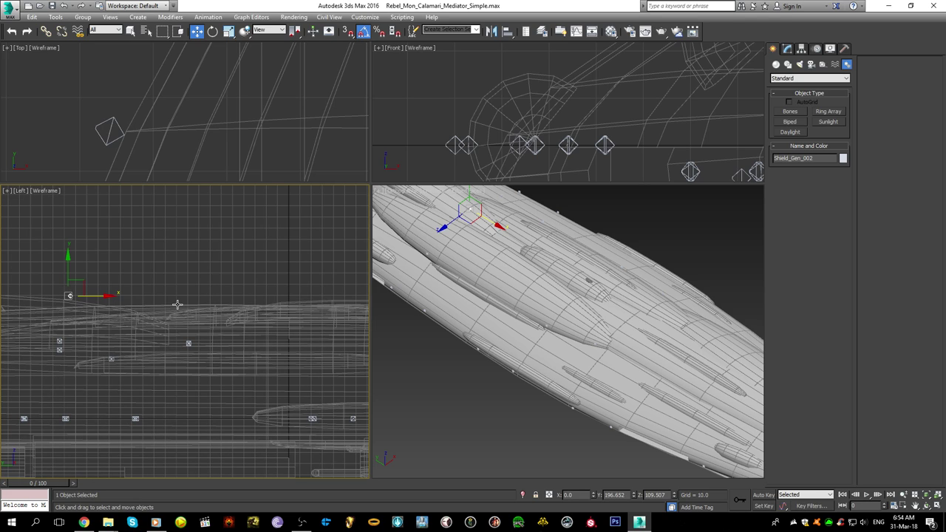
pyautogui.click(162, 32)
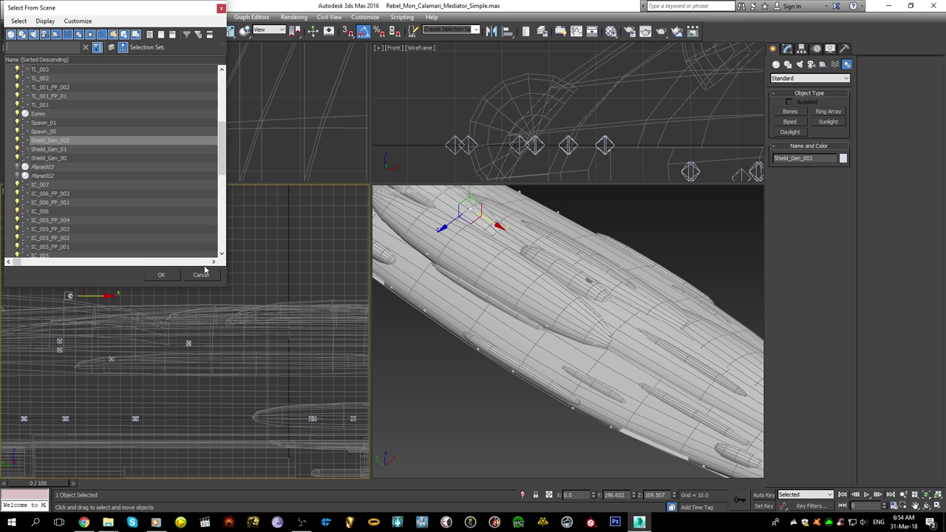
pyautogui.click(202, 275)
pyautogui.press('Delete')
pyautogui.moveTo(107, 342); pyautogui.dragTo(193, 307, button='middle')
pyautogui.moveTo(495, 277); pyautogui.dragTo(640, 352, button='middle')
pyautogui.scroll(4, 640, 353)
pyautogui.scroll(-2, 640, 352)
pyautogui.moveTo(72, 245); pyautogui.dragTo(293, 392)
pyautogui.keyDown('alt'); pyautogui.moveTo(230, 226); pyautogui.dragTo(221, 284); pyautogui.keyUp('alt')
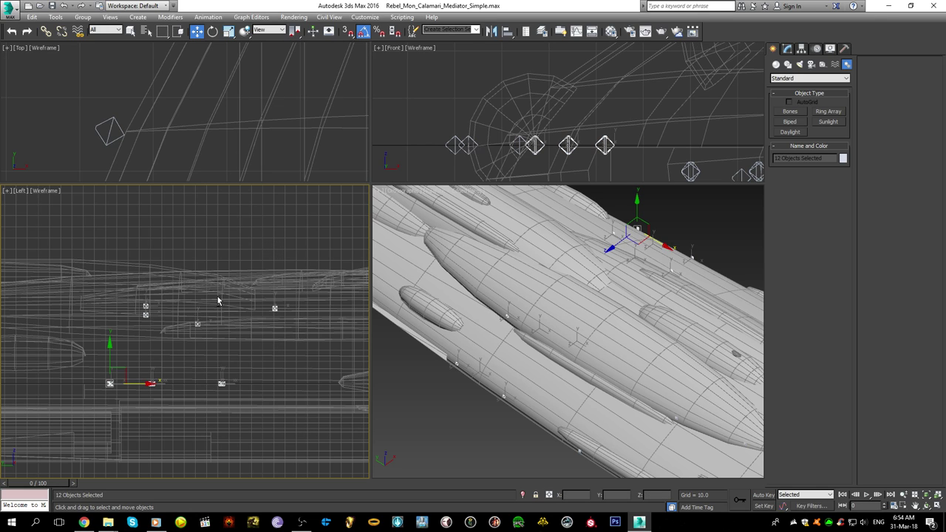
pyautogui.keyDown('alt'); pyautogui.moveTo(530, 357); pyautogui.dragTo(549, 381, button='middle'); pyautogui.keyUp('alt')
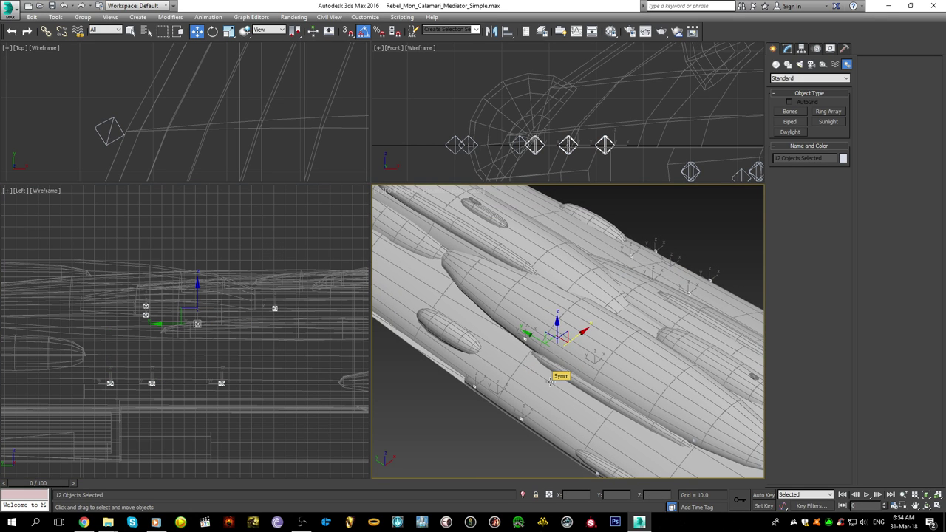
pyautogui.scroll(-5, 550, 381)
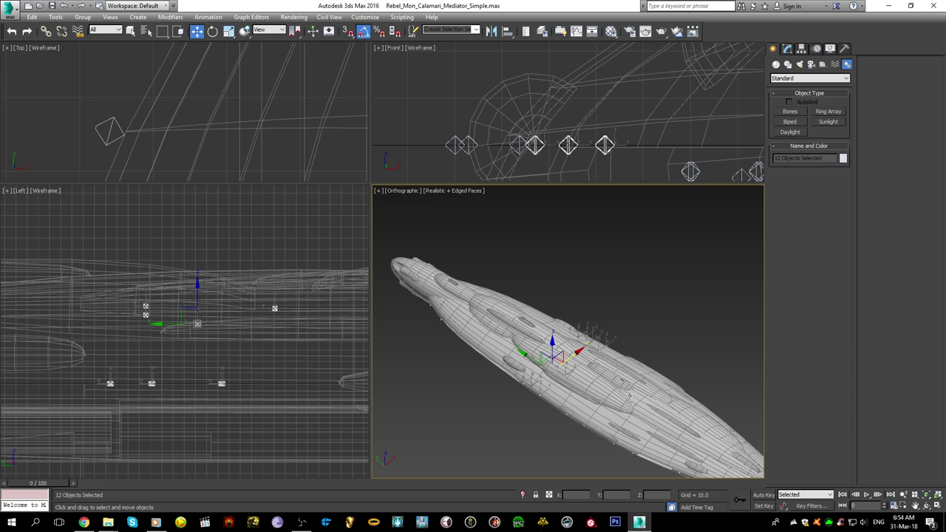
pyautogui.moveTo(631, 395); pyautogui.dragTo(624, 360, button='middle')
pyautogui.click(625, 360)
pyautogui.click(443, 340)
pyautogui.middleClick(245, 332)
pyautogui.hotkey('ctrl', 'z')
pyautogui.hotkey('ctrl', 'z')
pyautogui.hotkey('ctrl', 'z')
pyautogui.scroll(5, 246, 332)
pyautogui.scroll(-8, 245, 332)
pyautogui.hotkey('ctrl', 'd')
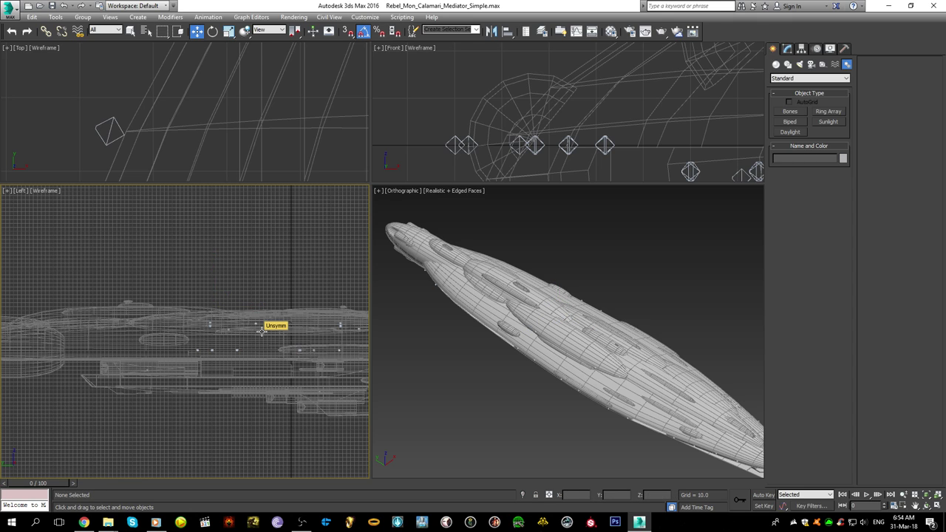
# - Move the six copied HML bones farther along the hull and raise them above its surface in the front view
pyautogui.scroll(5, 261, 331)
pyautogui.moveTo(260, 335); pyautogui.dragTo(260, 335)
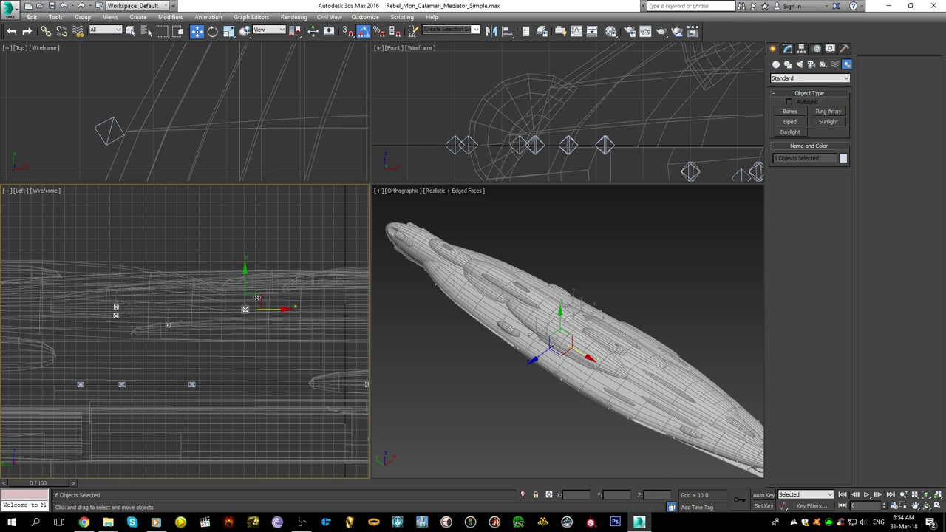
pyautogui.scroll(6, 614, 381)
pyautogui.keyDown('alt'); pyautogui.moveTo(614, 381); pyautogui.dragTo(558, 400, button='middle'); pyautogui.keyUp('alt')
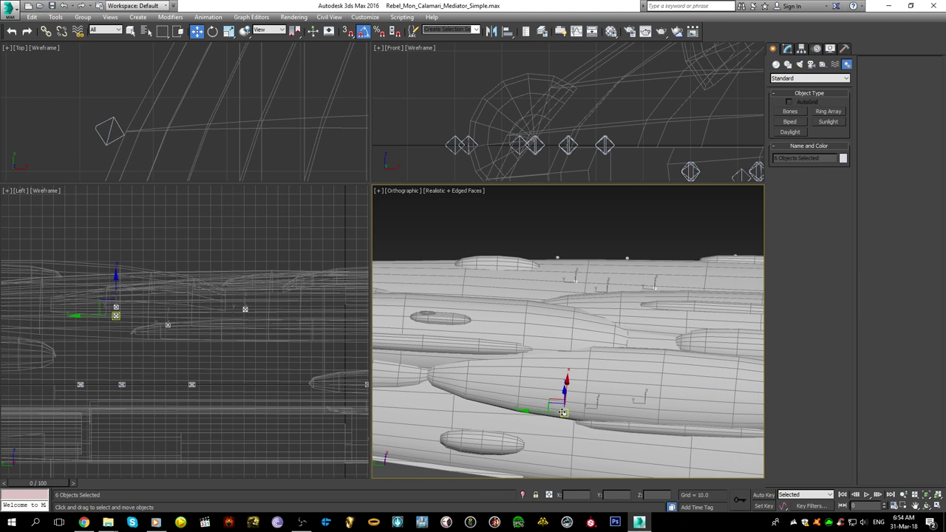
pyautogui.moveTo(539, 412); pyautogui.dragTo(493, 411)
pyautogui.keyDown('alt'); pyautogui.moveTo(543, 399); pyautogui.dragTo(478, 337, button='middle'); pyautogui.keyUp('alt')
pyautogui.scroll(3, 478, 338)
pyautogui.scroll(-5, 550, 114)
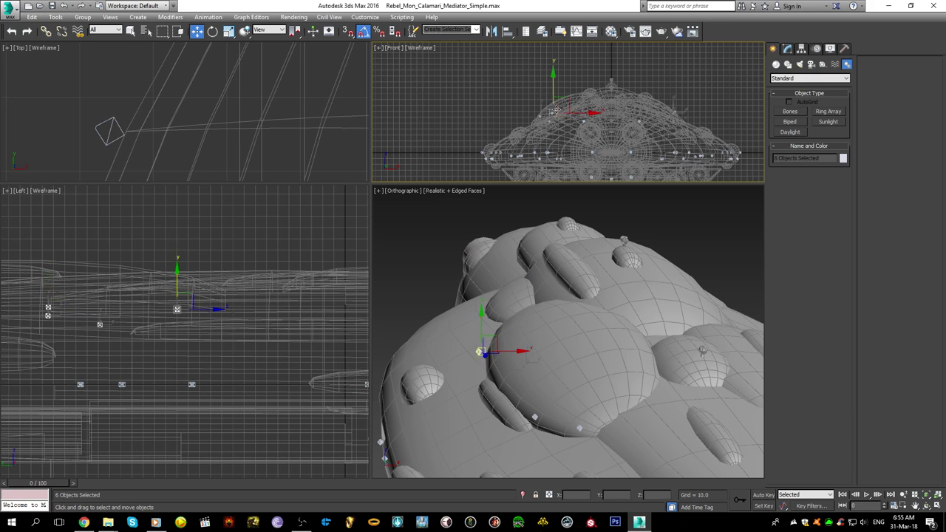
pyautogui.moveTo(558, 91); pyautogui.dragTo(561, 61)
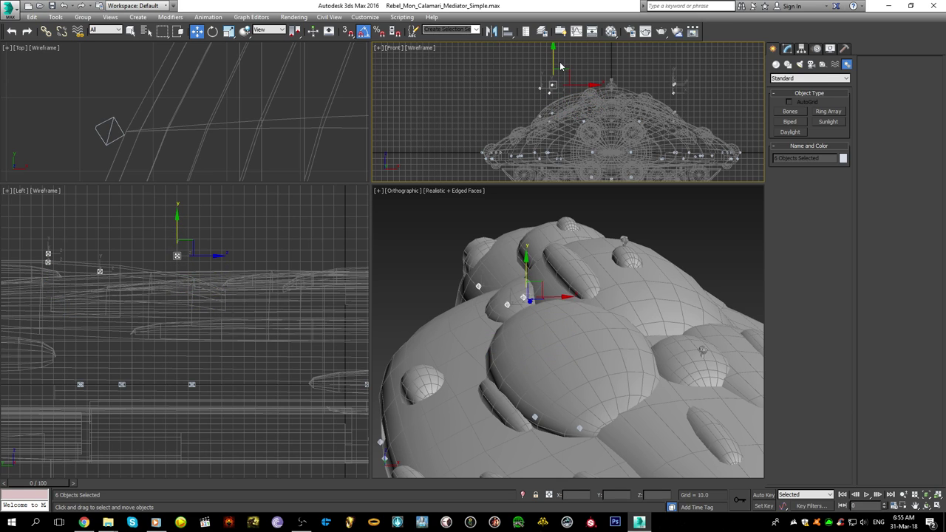
# - Select the three copied HML bones on the HML_001 side and lower them diagonally onto the hull in the front view
pyautogui.scroll(7, 569, 62)
pyautogui.moveTo(512, 140); pyautogui.dragTo(591, 52, button='middle')
pyautogui.click(589, 53)
pyautogui.click(614, 62)
pyautogui.moveTo(629, 76); pyautogui.dragTo(614, 90, button='middle')
pyautogui.click(584, 122)
pyautogui.press('1')
pyautogui.moveTo(498, 62); pyautogui.dragTo(619, 123)
pyautogui.scroll(-4, 619, 122)
pyautogui.moveTo(619, 119); pyautogui.dragTo(603, 105, button='middle')
pyautogui.moveTo(610, 69); pyautogui.dragTo(583, 143)
# - Nudge the three selected HML bones by 1.72 in X and 1.683 in Z against the hull
pyautogui.scroll(2, 515, 427)
pyautogui.scroll(4, 515, 427)
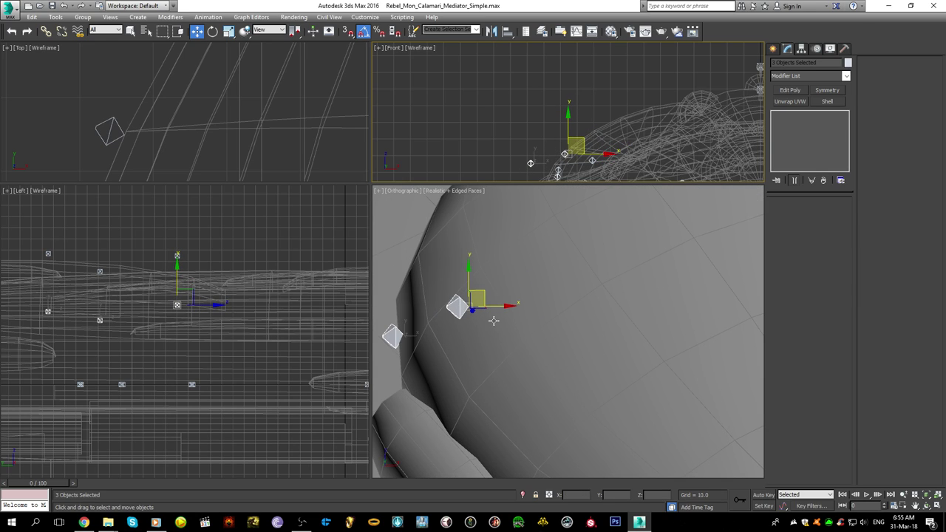
pyautogui.moveTo(490, 323); pyautogui.dragTo(520, 339, button='middle')
pyautogui.moveTo(515, 314); pyautogui.dragTo(524, 305)
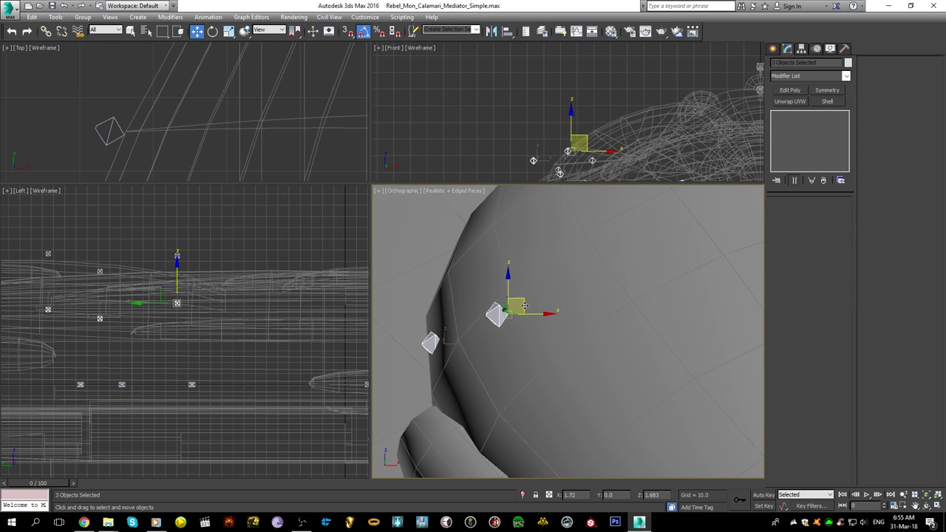
pyautogui.moveTo(481, 315); pyautogui.dragTo(552, 333, button='middle')
# - Shift HML_001_FP_004 inward along X by 22.606 so that it meets the hull bulge
pyautogui.click(394, 286)
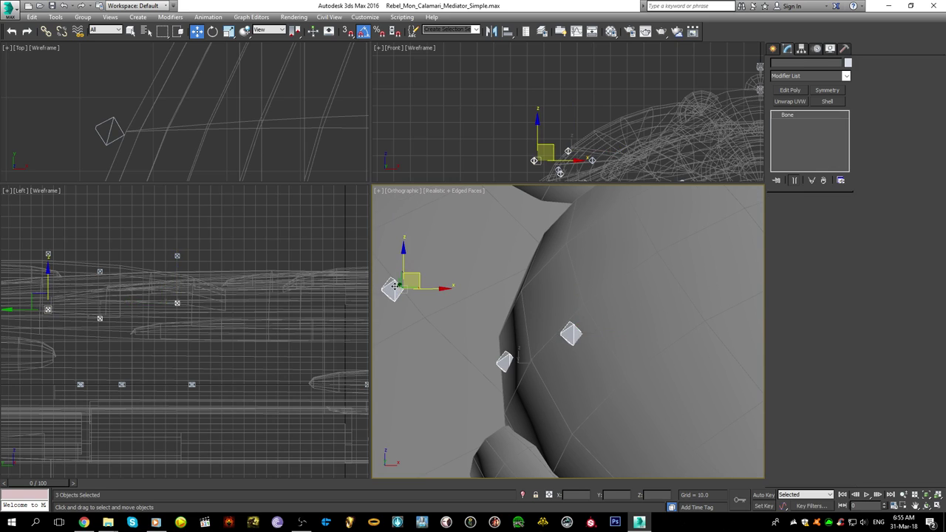
pyautogui.moveTo(456, 292); pyautogui.dragTo(563, 297)
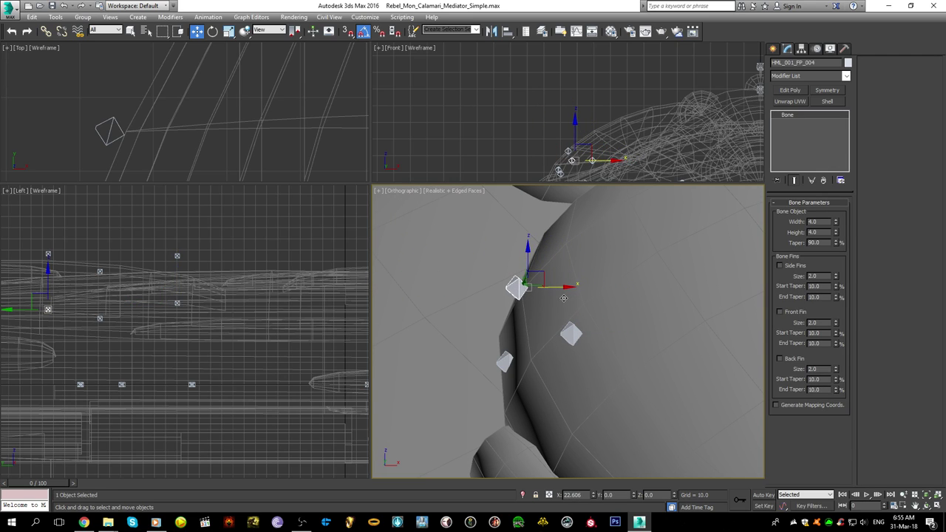
pyautogui.scroll(-10, 106, 116)
# - Move HML_003 inward in the top view to X -110.407
pyautogui.moveTo(141, 176); pyautogui.dragTo(140, 105, button='middle')
pyautogui.scroll(5, 141, 107)
pyautogui.scroll(3, 118, 131)
pyautogui.click(124, 129)
pyautogui.scroll(7, 151, 121)
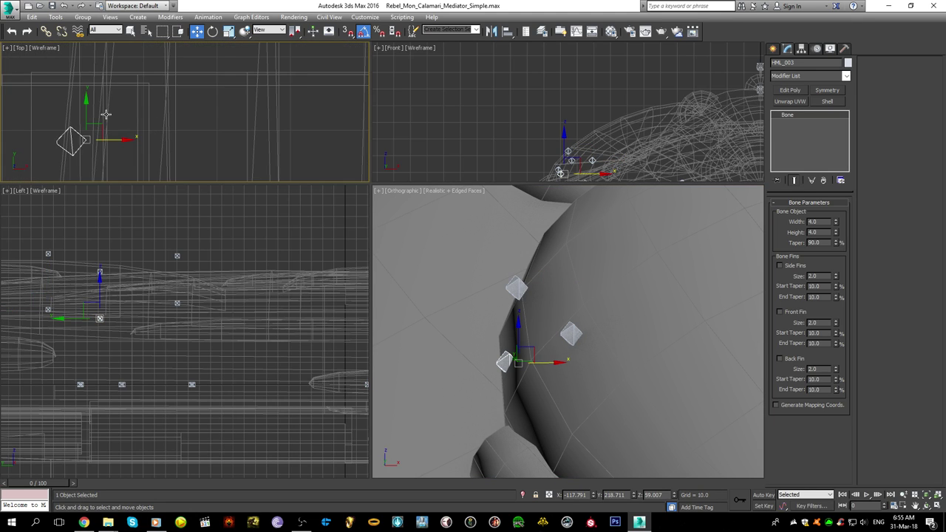
pyautogui.moveTo(96, 167); pyautogui.dragTo(205, 153)
# - Rotate HML_001_FP_003 in the top view to face outward from the curved hull
pyautogui.middleClick(549, 395)
pyautogui.press('t')
pyautogui.scroll(-5, 549, 396)
pyautogui.scroll(10, 502, 276)
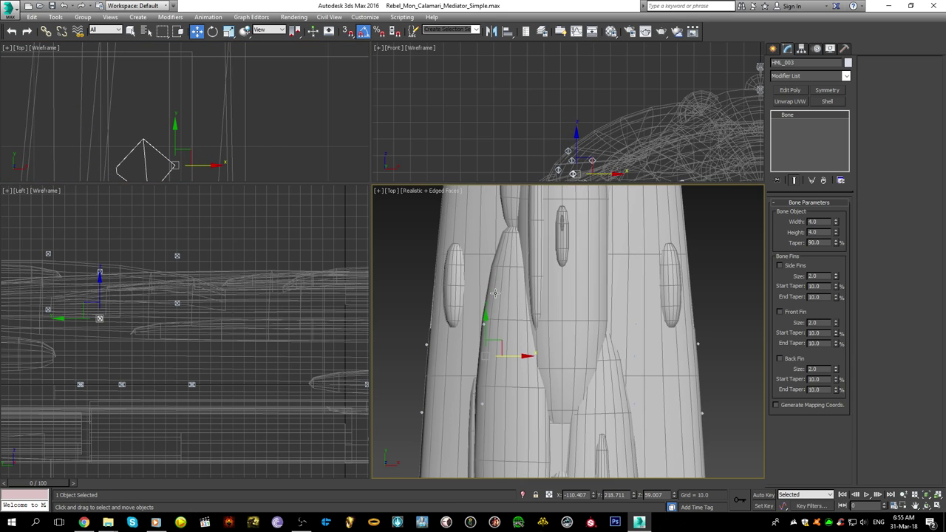
pyautogui.moveTo(440, 279); pyautogui.dragTo(471, 318, button='middle')
pyautogui.click(464, 305)
pyautogui.press('e')
pyautogui.scroll(-8, 505, 305)
pyautogui.scroll(8, 498, 422)
pyautogui.click(516, 312)
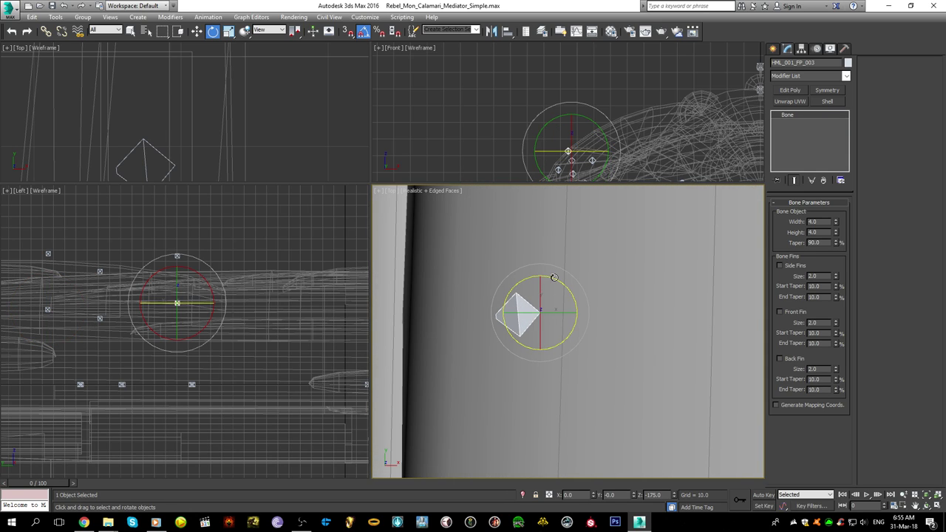
# - Rotate HML_003 about Z to 175 degrees in the top view to follow the hull's curve
pyautogui.scroll(-2, 559, 274)
pyautogui.press('F3')
pyautogui.scroll(-5, 559, 272)
pyautogui.moveTo(557, 219); pyautogui.dragTo(517, 265, button='middle')
pyautogui.scroll(8, 517, 264)
pyautogui.click(518, 370)
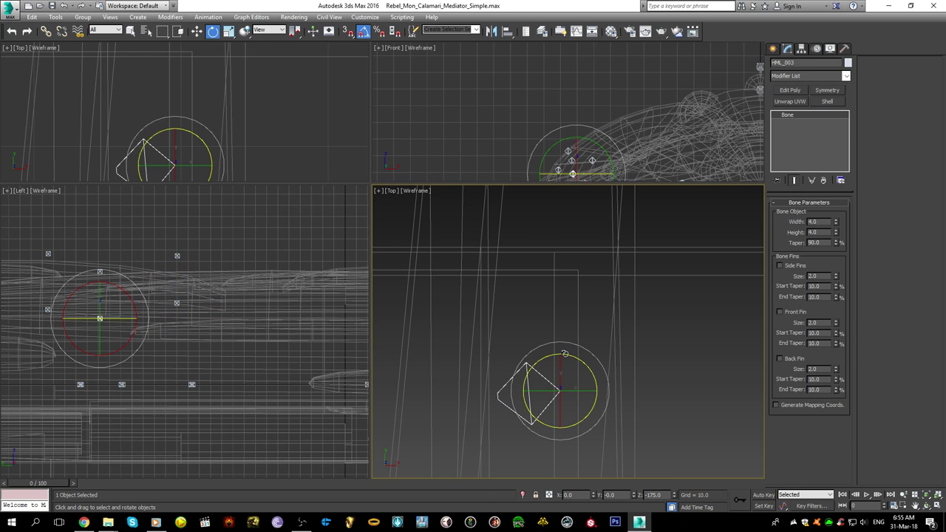
pyautogui.press('F3')
pyautogui.scroll(4, 571, 350)
pyautogui.scroll(-2, 571, 350)
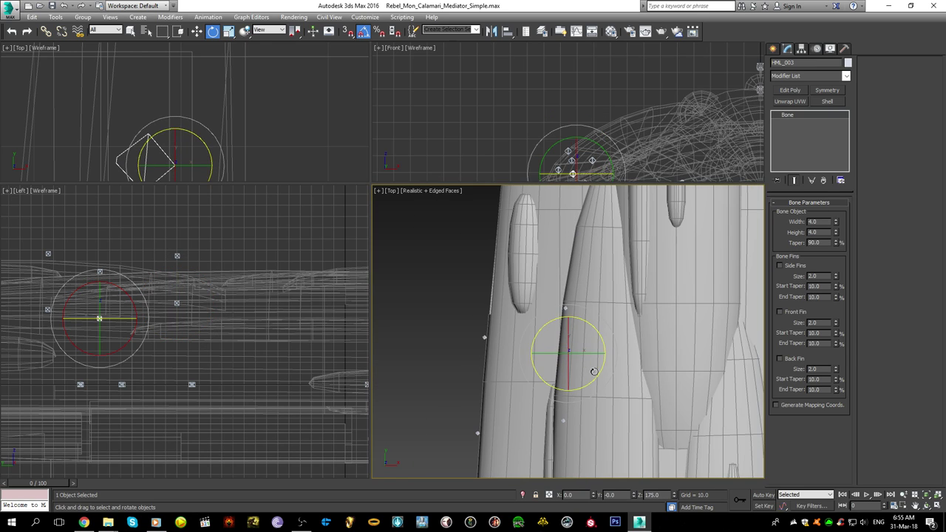
# - Clone HML_003 to the opposite side of the hull as HML_005 and set its X position to 110.407
pyautogui.press('w')
pyautogui.moveTo(570, 371); pyautogui.dragTo(462, 352, button='middle')
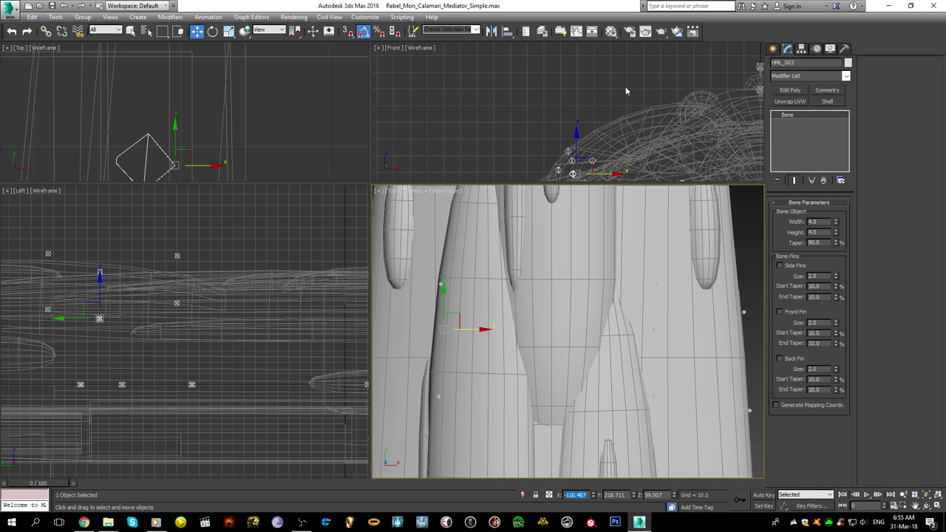
pyautogui.scroll(-4, 625, 91)
pyautogui.scroll(3, 541, 94)
pyautogui.keyDown('shift'); pyautogui.moveTo(512, 98); pyautogui.dragTo(667, 99); pyautogui.keyUp('shift')
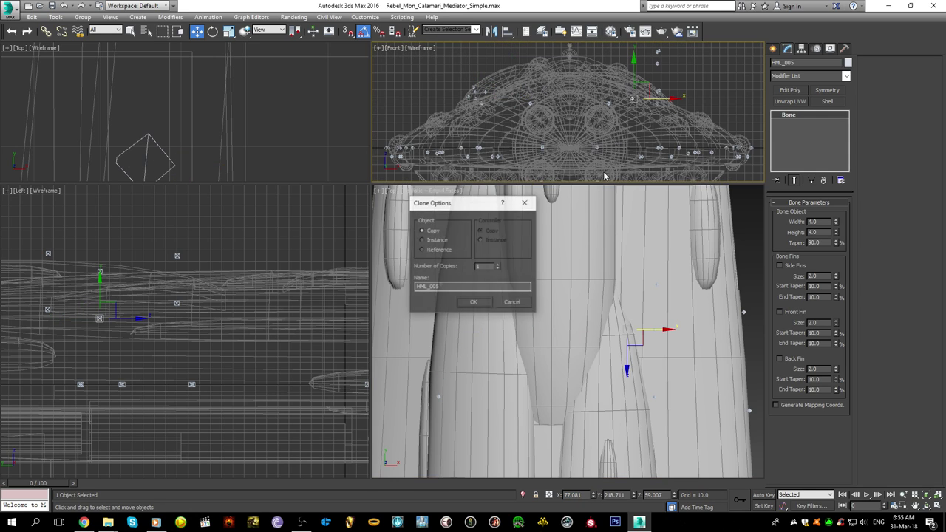
pyautogui.click(476, 302)
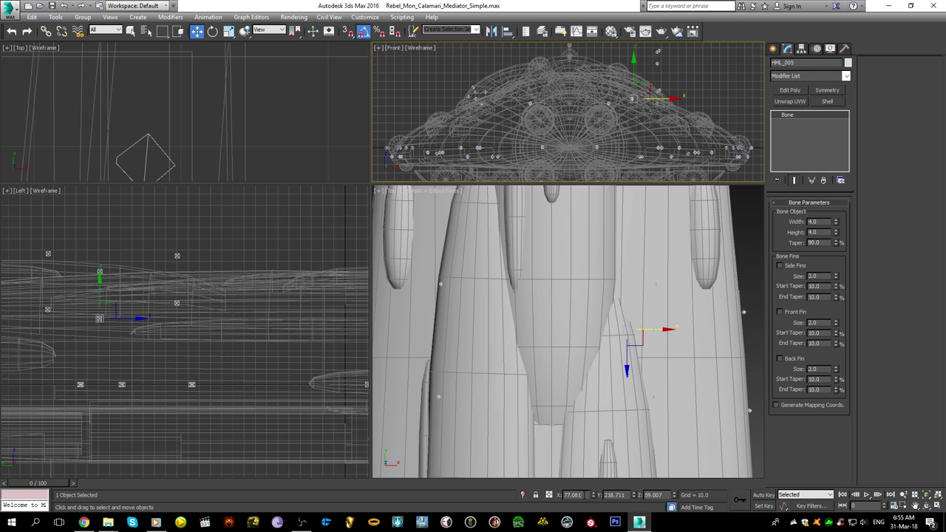
pyautogui.scroll(1, 647, 400)
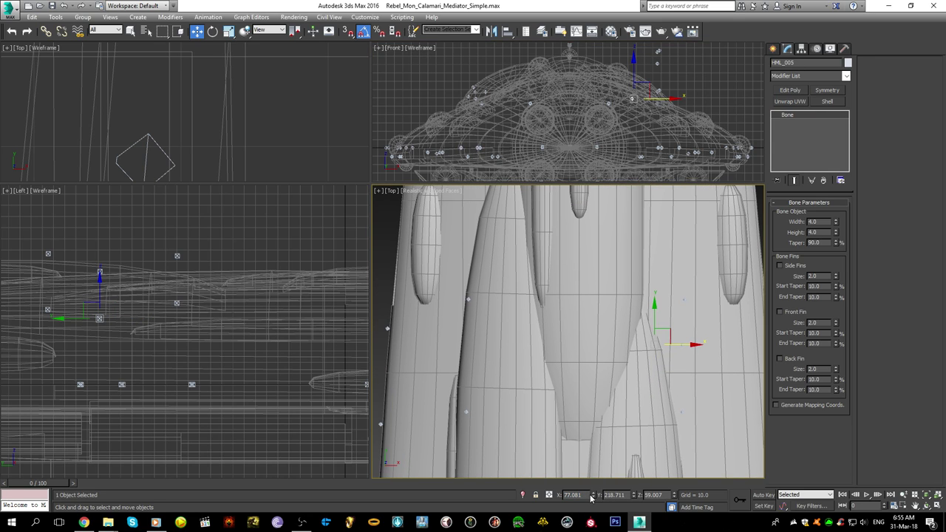
pyautogui.press('z')
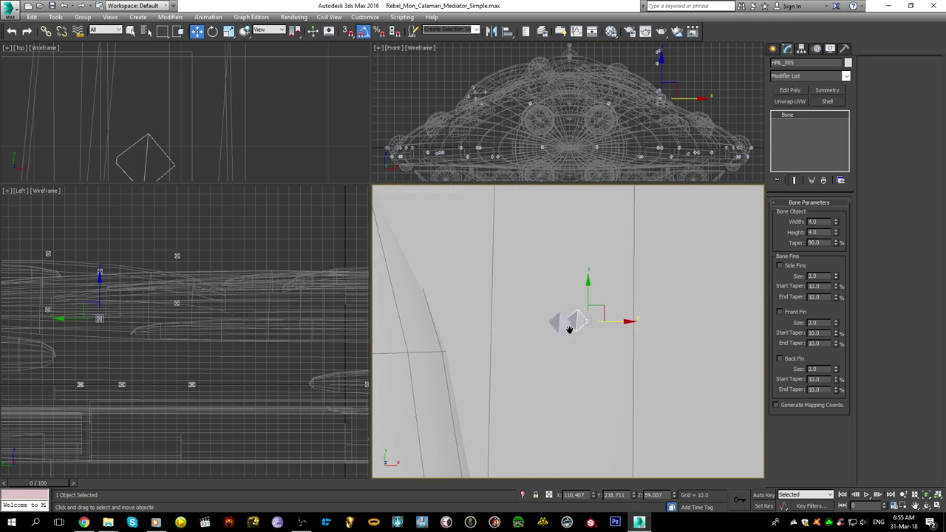
# - Rotate HML_005 about Z in the top view to face outward from its side of the hull
pyautogui.press('e')
pyautogui.moveTo(578, 314); pyautogui.dragTo(611, 308)
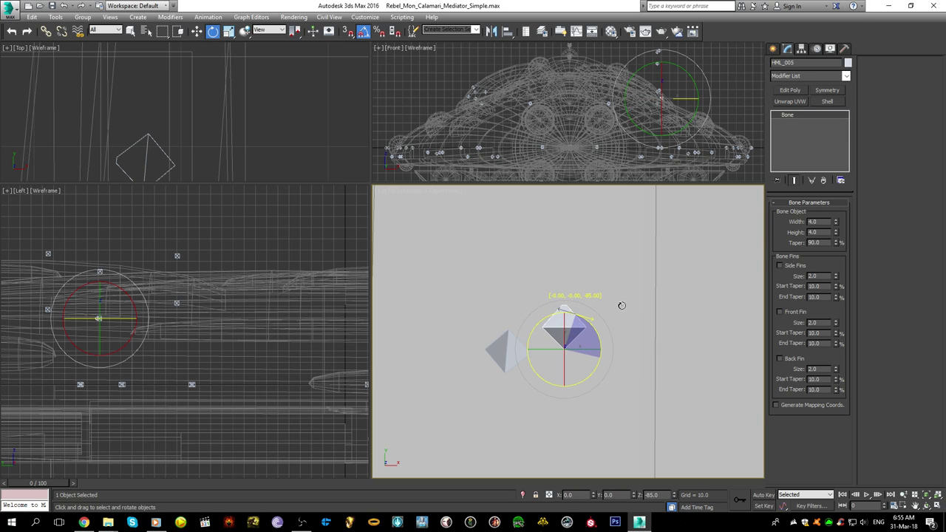
pyautogui.moveTo(622, 305); pyautogui.dragTo(670, 312)
pyautogui.press('w')
pyautogui.scroll(-5, 564, 391)
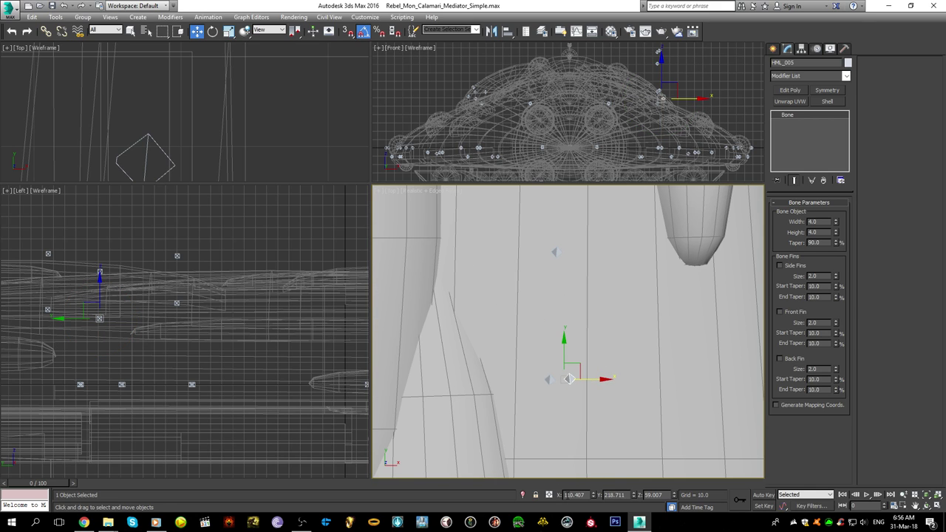
# - Select the three bones floating above the hull on HML_005's side and move them together inward and down to the upper hull surface
pyautogui.keyDown('alt'); pyautogui.moveTo(604, 379); pyautogui.dragTo(568, 317, button='middle'); pyautogui.keyUp('alt')
pyautogui.scroll(6, 567, 317)
pyautogui.click(571, 316)
pyautogui.keyDown('ctrl'); pyautogui.click(421, 286); pyautogui.keyUp('ctrl')
pyautogui.moveTo(421, 286); pyautogui.dragTo(423, 334, button='middle')
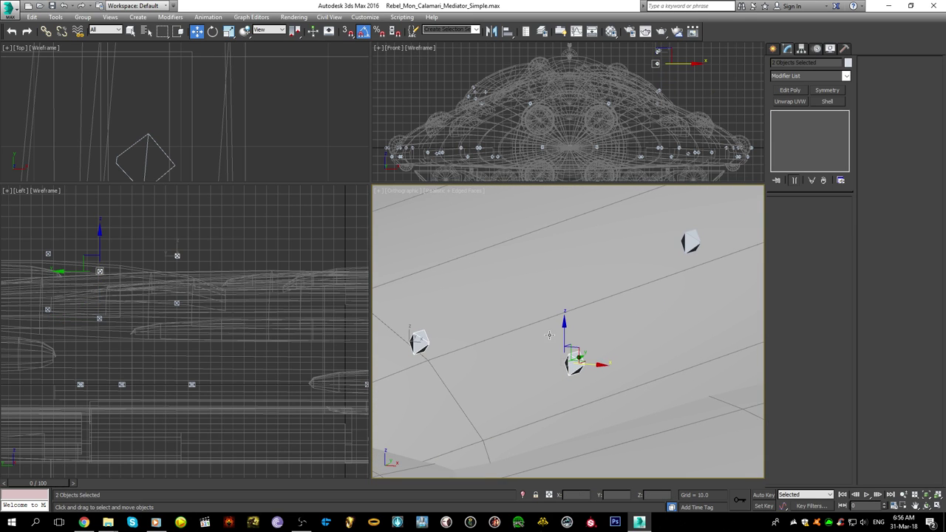
pyautogui.keyDown('ctrl'); pyautogui.click(693, 240); pyautogui.keyUp('ctrl')
pyautogui.scroll(-8, 557, 359)
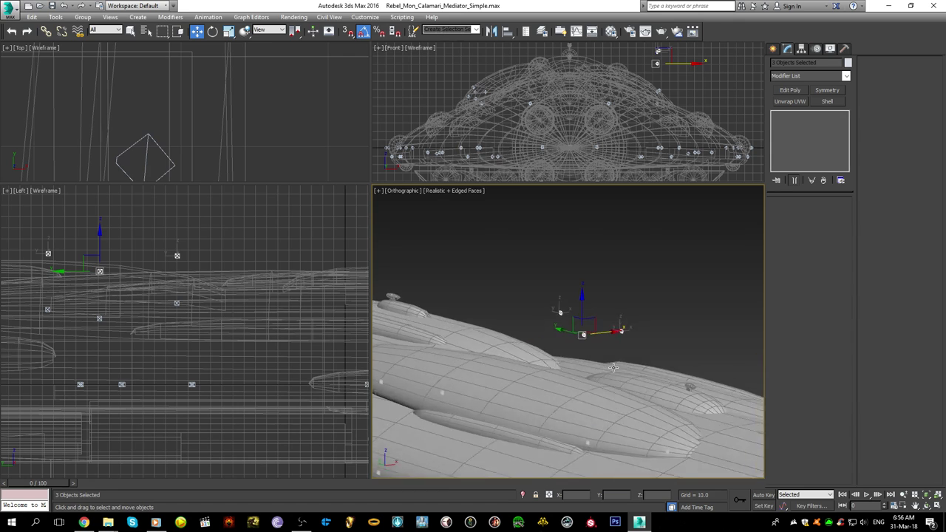
pyautogui.keyDown('alt'); pyautogui.moveTo(557, 359); pyautogui.dragTo(594, 353, button='middle'); pyautogui.keyUp('alt')
pyautogui.keyDown('alt'); pyautogui.moveTo(687, 334); pyautogui.dragTo(642, 319, button='middle'); pyautogui.keyUp('alt')
pyautogui.scroll(5, 643, 319)
pyautogui.moveTo(695, 318); pyautogui.dragTo(613, 377)
pyautogui.scroll(5, 530, 428)
pyautogui.keyDown('alt'); pyautogui.moveTo(530, 427); pyautogui.dragTo(567, 384, button='middle'); pyautogui.keyUp('alt')
pyautogui.scroll(2, 568, 384)
pyautogui.scroll(2, 573, 350)
pyautogui.moveTo(583, 349); pyautogui.dragTo(586, 345)
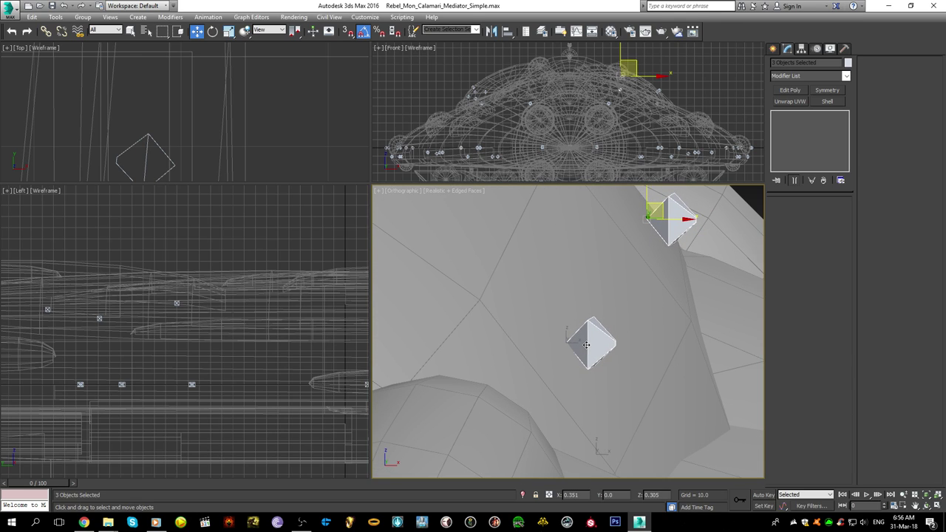
# - Move HML_002_FP_004 down along the hull surface to X 60.57 and Z 81.723
pyautogui.moveTo(603, 330); pyautogui.dragTo(546, 386, button='middle')
pyautogui.click(610, 273)
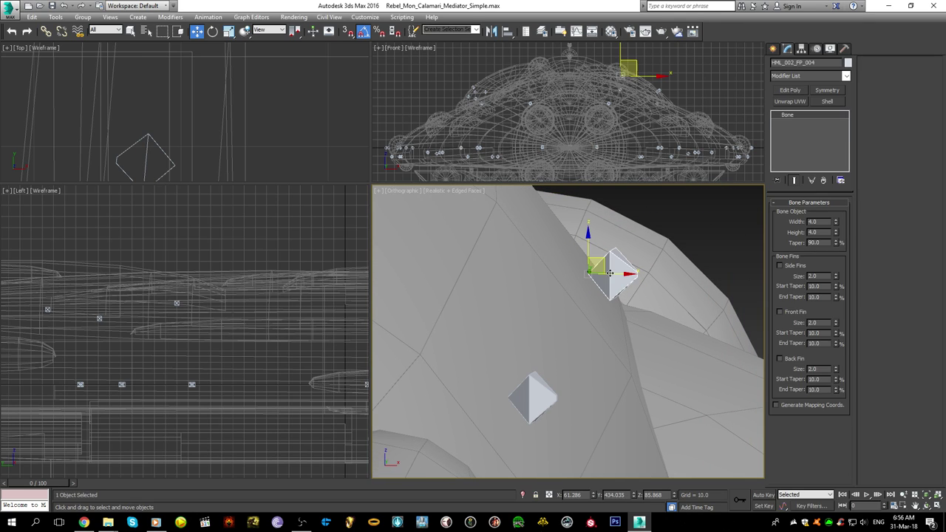
pyautogui.moveTo(606, 263); pyautogui.dragTo(599, 315)
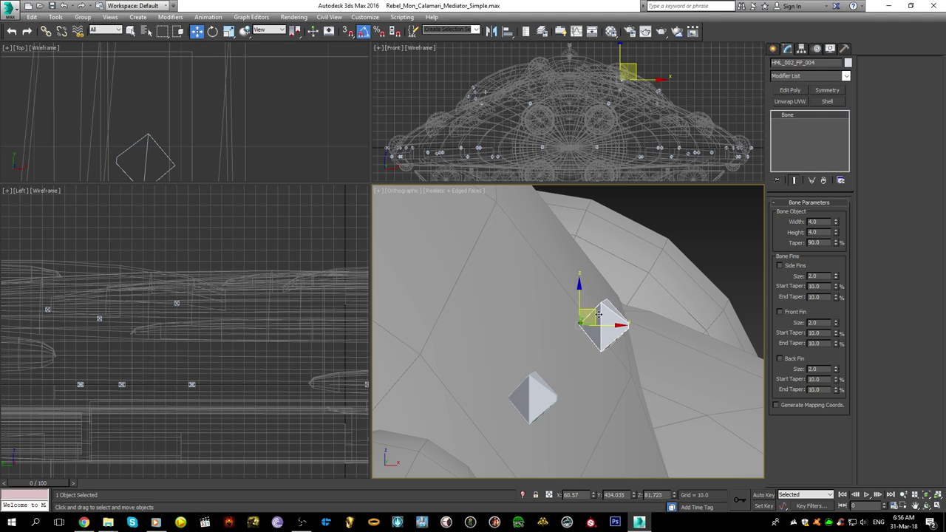
pyautogui.scroll(-6, 599, 314)
pyautogui.press('t')
pyautogui.scroll(-5, 599, 315)
pyautogui.moveTo(627, 207); pyautogui.dragTo(620, 253, button='middle')
pyautogui.scroll(5, 620, 253)
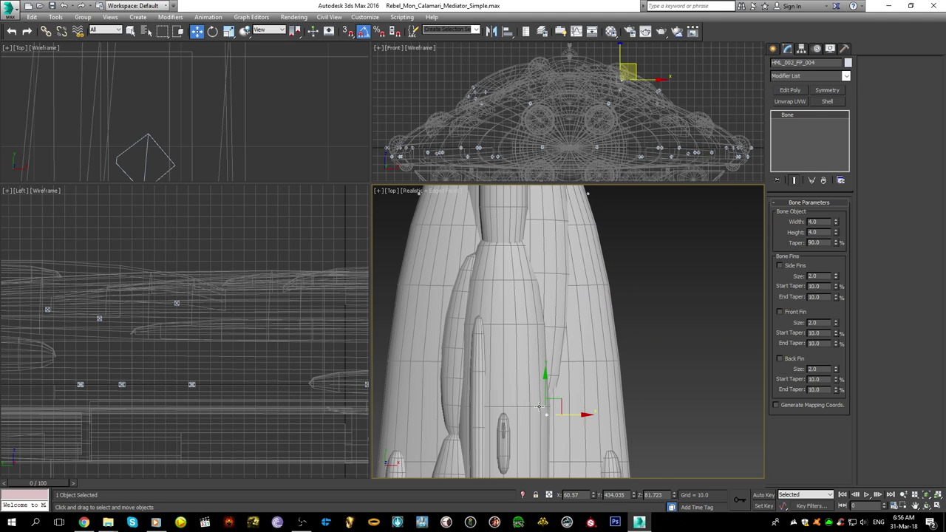
# - Rotate the bone HML_002_FP_004 by -5 degrees about Z, and rotate the bone HML_004 in the top view
pyautogui.scroll(5, 539, 406)
pyautogui.press('e')
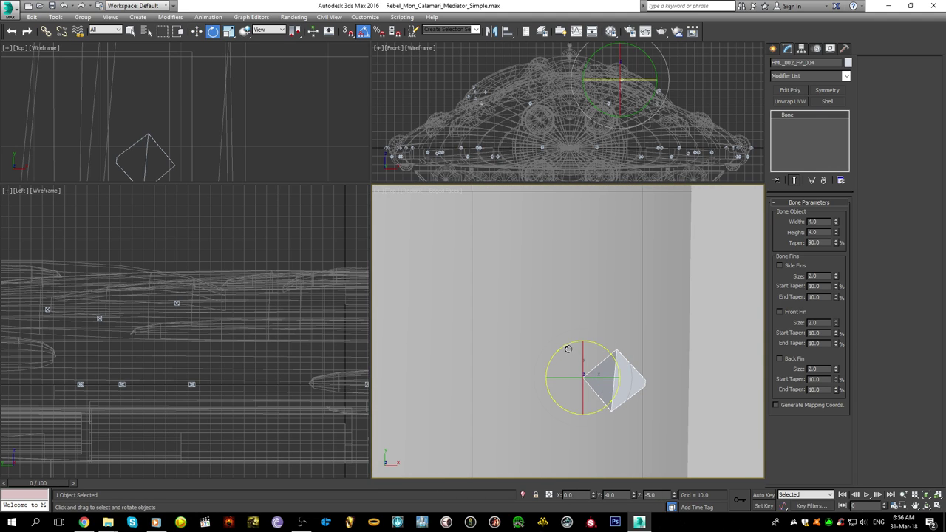
pyautogui.scroll(-3, 557, 358)
pyautogui.press('F3')
pyautogui.scroll(-5, 559, 360)
pyautogui.moveTo(562, 361); pyautogui.dragTo(568, 265, button='middle')
pyautogui.scroll(5, 549, 393)
pyautogui.click(562, 389)
pyautogui.moveTo(562, 389)
pyautogui.mouseDown()
pyautogui.moveTo(534, 357)
pyautogui.moveTo(531, 368)
pyautogui.mouseUp()
pyautogui.scroll(-5, 534, 370)
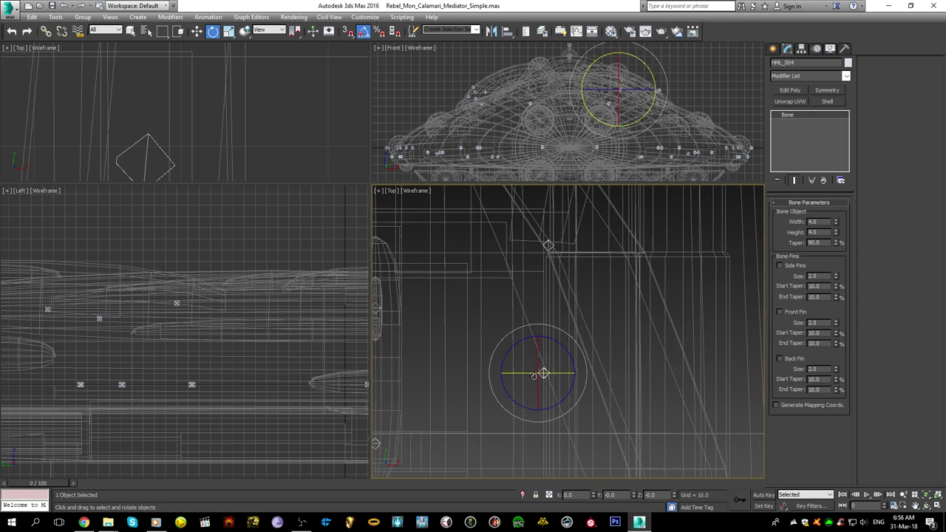
# - Rotate the bone HML_002_FP_003 by -5 degrees about Z, shift it about -2.1 units along X, and deselect it
pyautogui.moveTo(545, 374); pyautogui.dragTo(558, 268, button='middle')
pyautogui.press('F3')
pyautogui.scroll(5, 554, 392)
pyautogui.press('F3')
pyautogui.click(555, 392)
pyautogui.moveTo(556, 389); pyautogui.dragTo(515, 360)
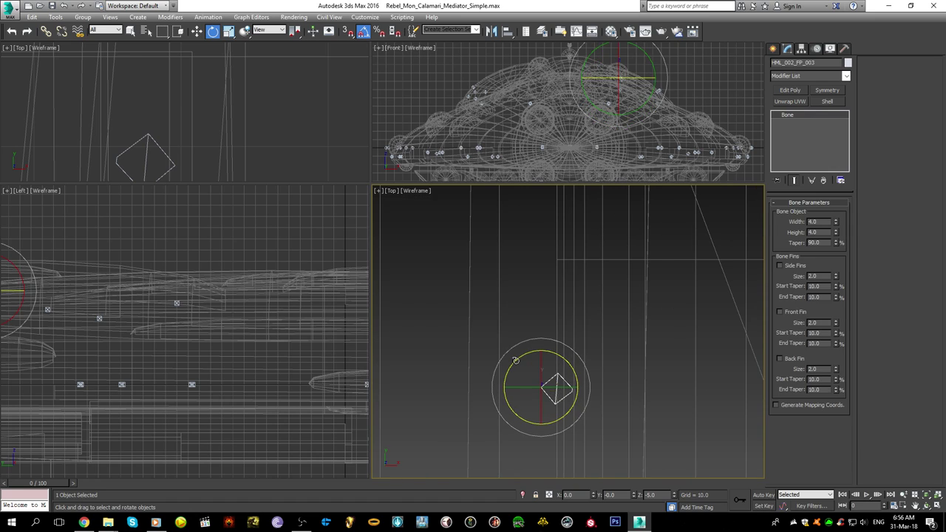
pyautogui.scroll(5, 558, 386)
pyautogui.press('w')
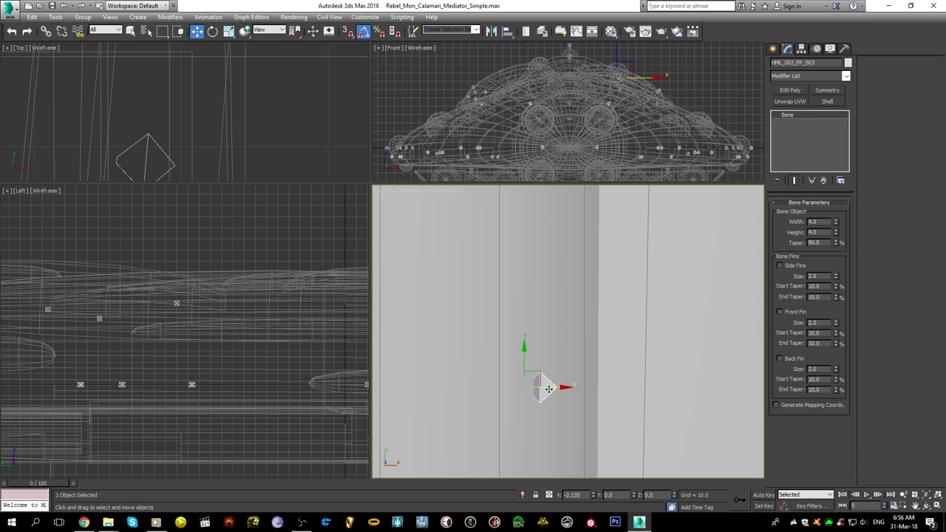
pyautogui.scroll(-6, 561, 387)
pyautogui.click(596, 360)
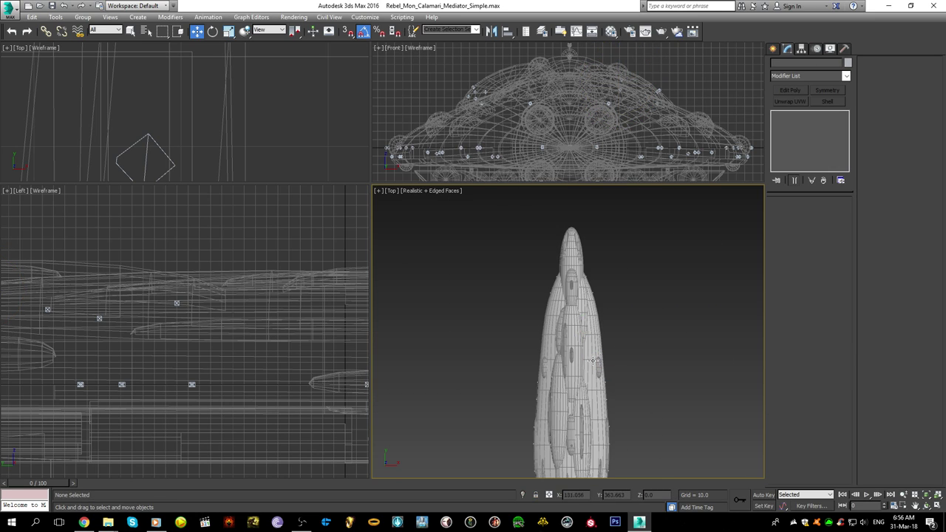
# - Examine the placement of the hardpoint bones on the upper hull, flanks and underside from several angles
pyautogui.keyDown('alt'); pyautogui.moveTo(561, 405); pyautogui.dragTo(582, 324, button='middle'); pyautogui.keyUp('alt')
pyautogui.scroll(5, 559, 370)
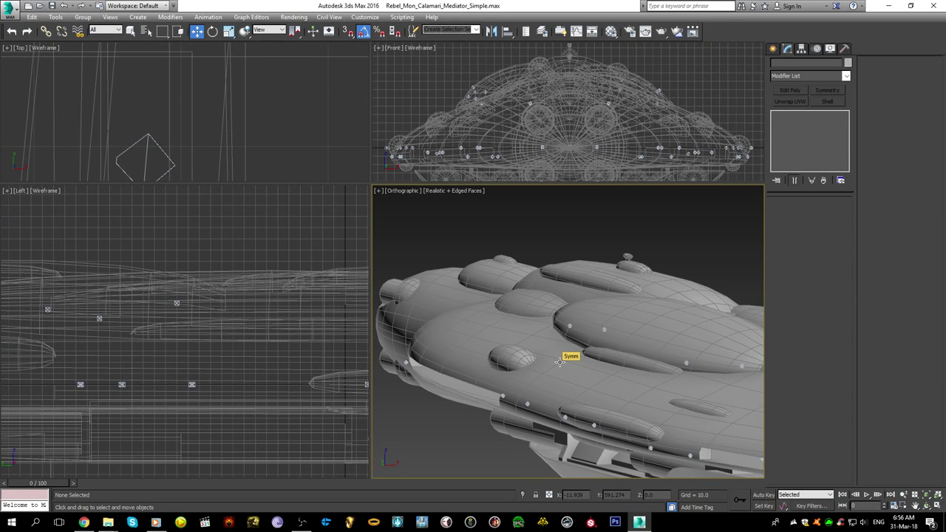
pyautogui.scroll(-5, 574, 376)
pyautogui.keyDown('alt'); pyautogui.moveTo(574, 360); pyautogui.dragTo(592, 403, button='middle'); pyautogui.keyUp('alt')
pyautogui.scroll(2, 577, 388)
pyautogui.scroll(-3, 577, 387)
pyautogui.scroll(2, 592, 403)
pyautogui.scroll(-1, 592, 403)
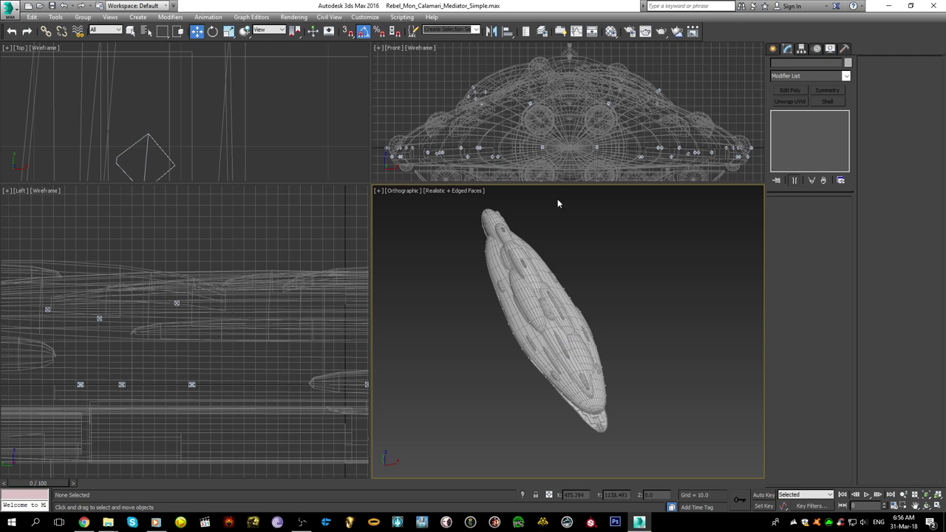
pyautogui.scroll(-4, 569, 99)
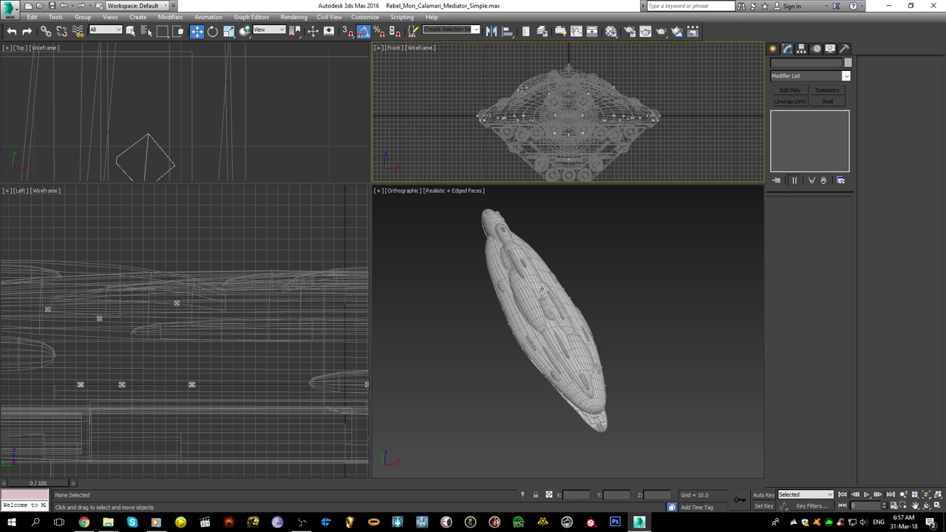
pyautogui.keyDown('alt'); pyautogui.moveTo(543, 286); pyautogui.dragTo(566, 226, button='middle'); pyautogui.keyUp('alt')
pyautogui.scroll(5, 581, 262)
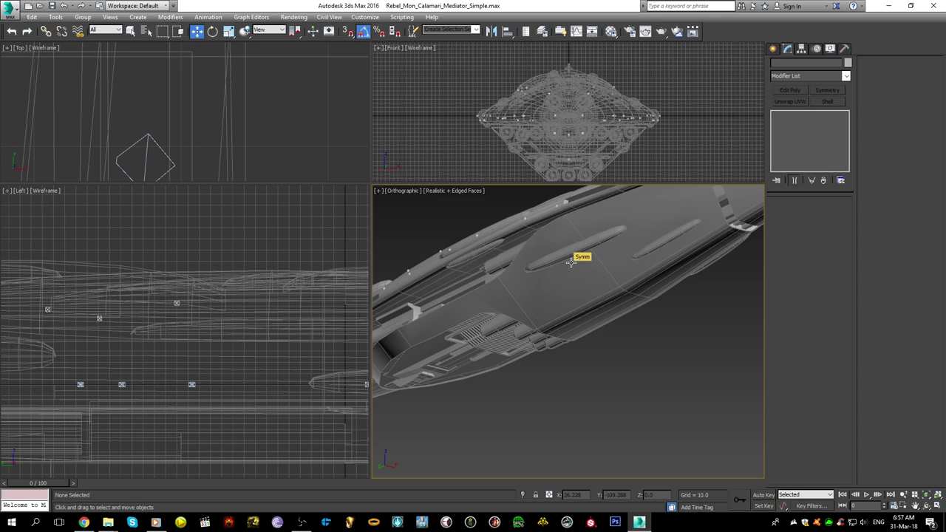
pyautogui.scroll(-5, 293, 331)
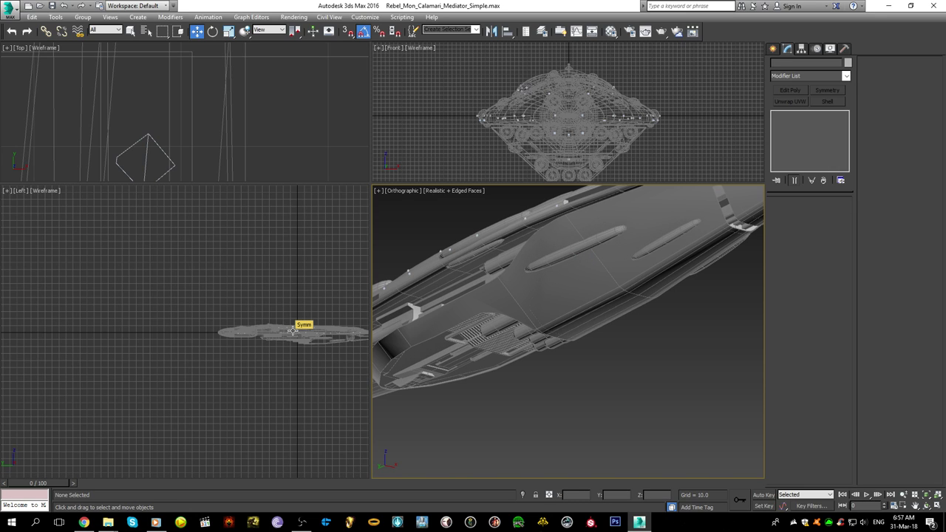
pyautogui.moveTo(565, 289); pyautogui.dragTo(549, 330, button='middle')
pyautogui.scroll(2, 549, 330)
pyautogui.scroll(-4, 554, 329)
pyautogui.scroll(4, 559, 338)
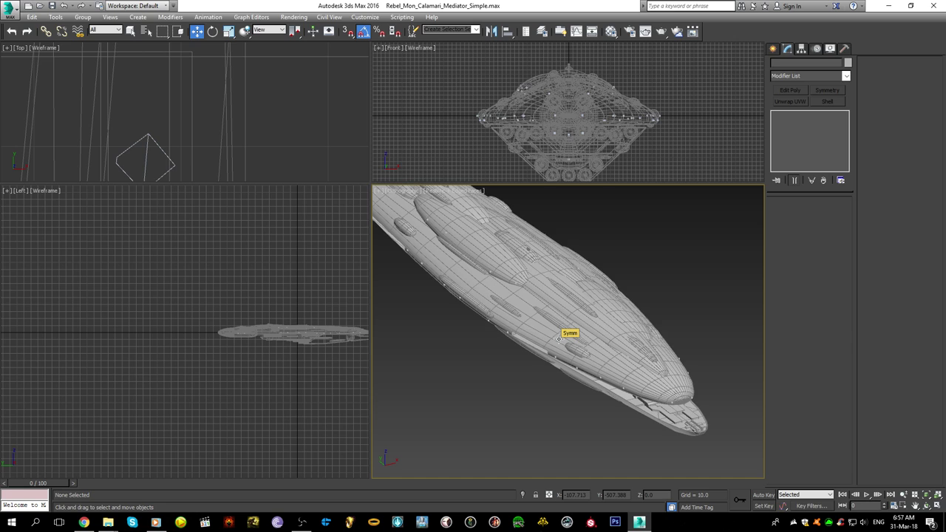
pyautogui.moveTo(559, 339); pyautogui.dragTo(617, 362, button='middle')
pyautogui.scroll(-2, 649, 396)
pyautogui.scroll(9, 614, 369)
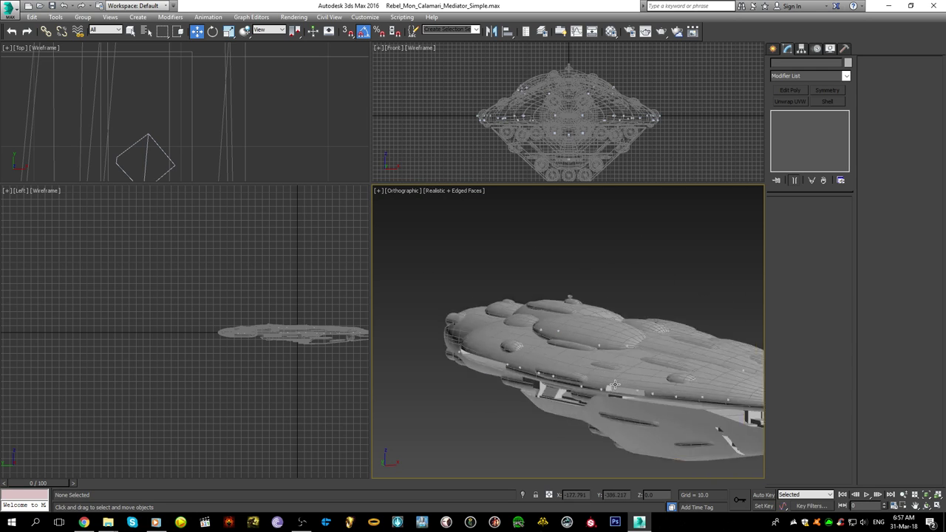
pyautogui.moveTo(633, 283); pyautogui.dragTo(513, 279, button='middle')
pyautogui.scroll(-5, 515, 279)
pyautogui.moveTo(565, 306); pyautogui.dragTo(506, 305, button='middle')
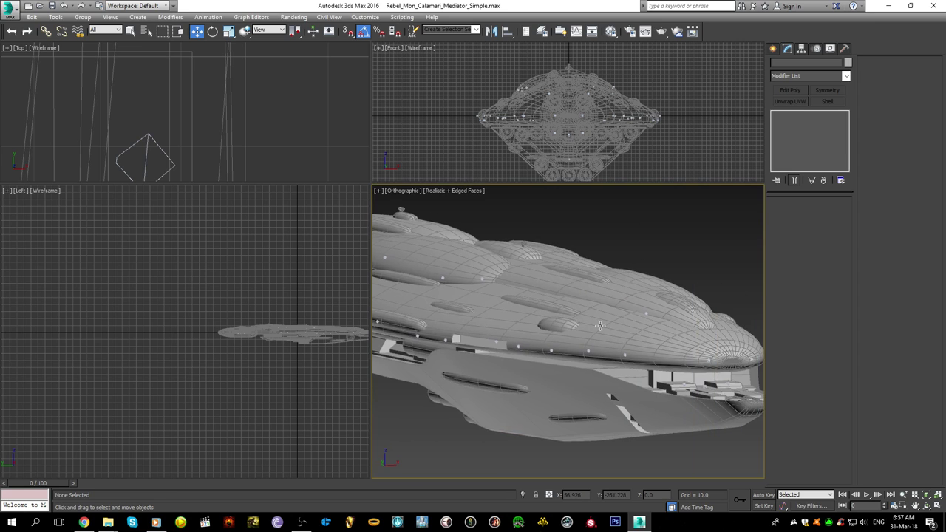
# - Copy the three-bone HML_001 set once, straight down in the front view, and place the copies beside the lower hull's sloping edge
pyautogui.scroll(4, 508, 304)
pyautogui.scroll(-4, 573, 303)
pyautogui.scroll(4, 550, 290)
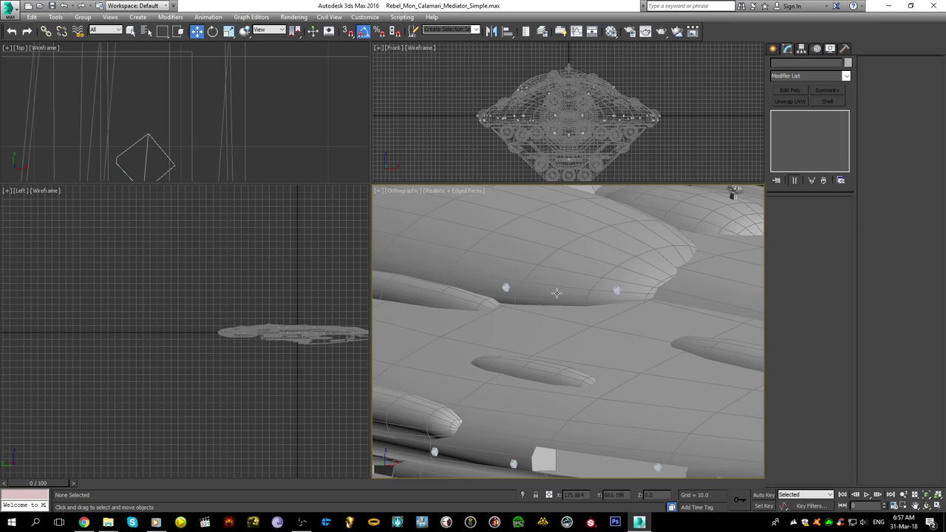
pyautogui.click(616, 290)
pyautogui.press('F3')
pyautogui.scroll(4, 512, 285)
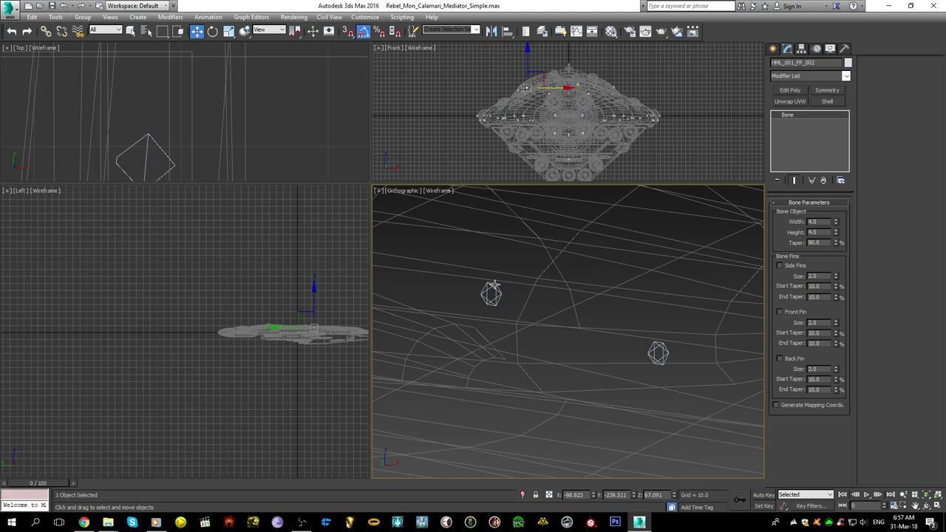
pyautogui.keyDown('ctrl'); pyautogui.click(494, 287); pyautogui.keyUp('ctrl')
pyautogui.keyDown('ctrl'); pyautogui.click(653, 352); pyautogui.keyUp('ctrl')
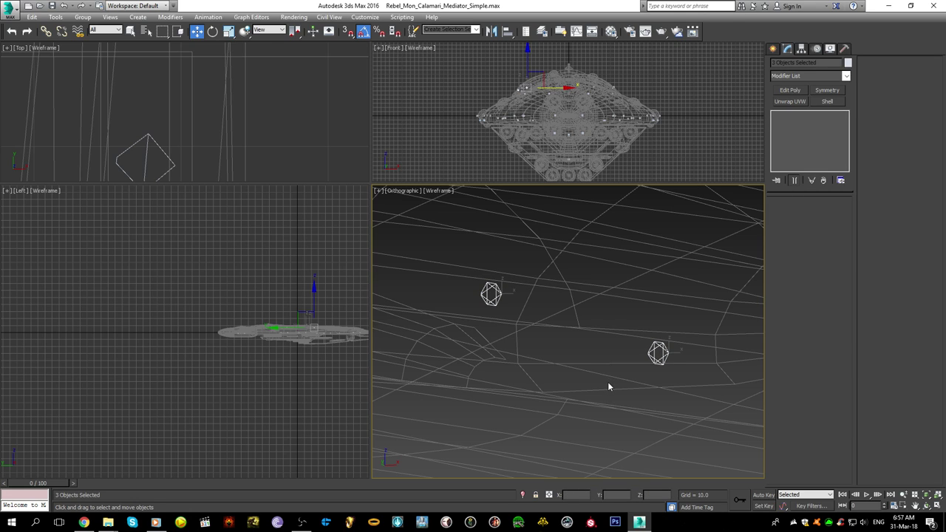
pyautogui.press('f')
pyautogui.scroll(-3, 613, 355)
pyautogui.keyDown('shift'); pyautogui.moveTo(617, 317); pyautogui.dragTo(617, 396); pyautogui.keyUp('shift')
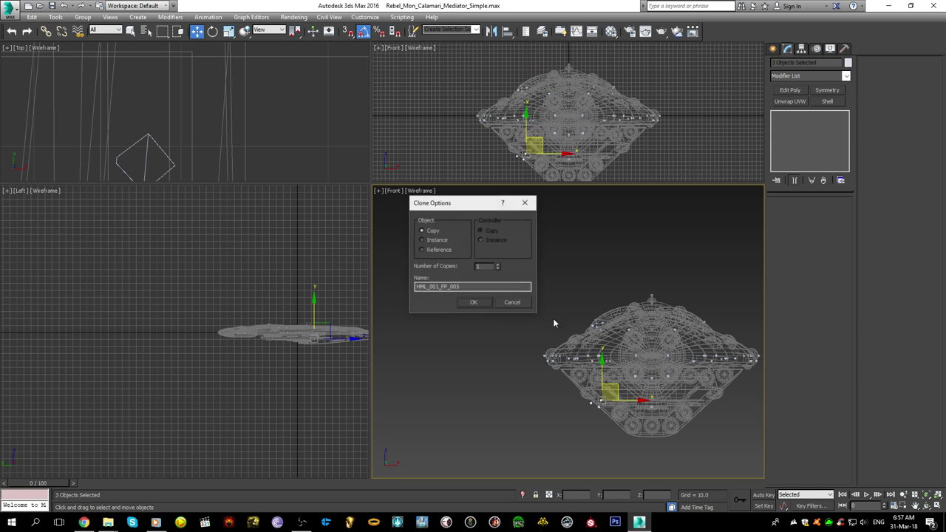
pyautogui.click(487, 306)
pyautogui.scroll(3, 547, 344)
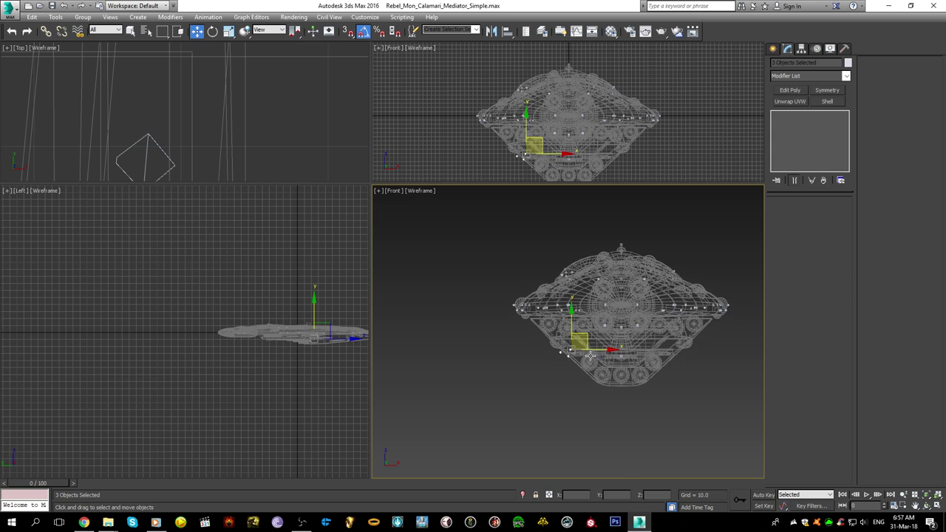
pyautogui.moveTo(581, 341); pyautogui.dragTo(583, 364)
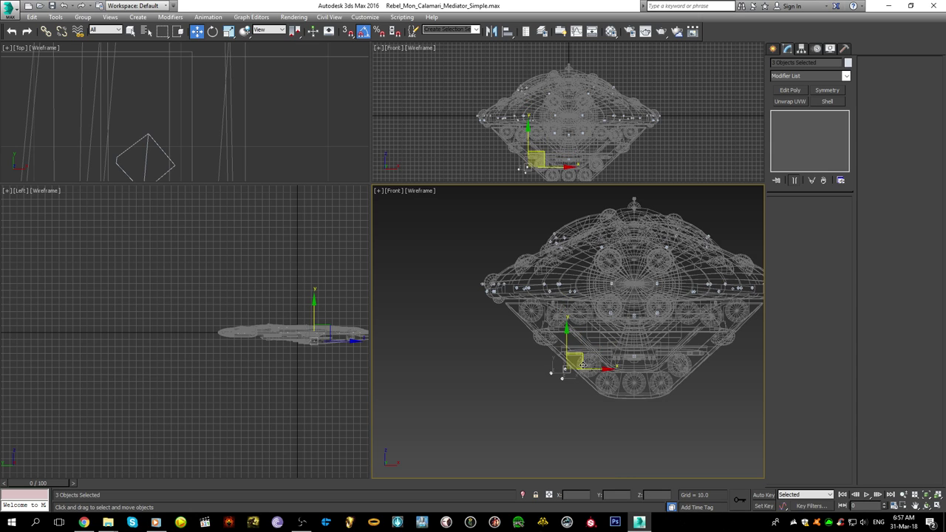
# - Rename the copied bone nearest the hull, HML_001_FP_005, as HPTL_001
pyautogui.scroll(9, 574, 377)
pyautogui.click(532, 343)
pyautogui.moveTo(499, 302); pyautogui.dragTo(534, 332, button='middle')
pyautogui.click(527, 301)
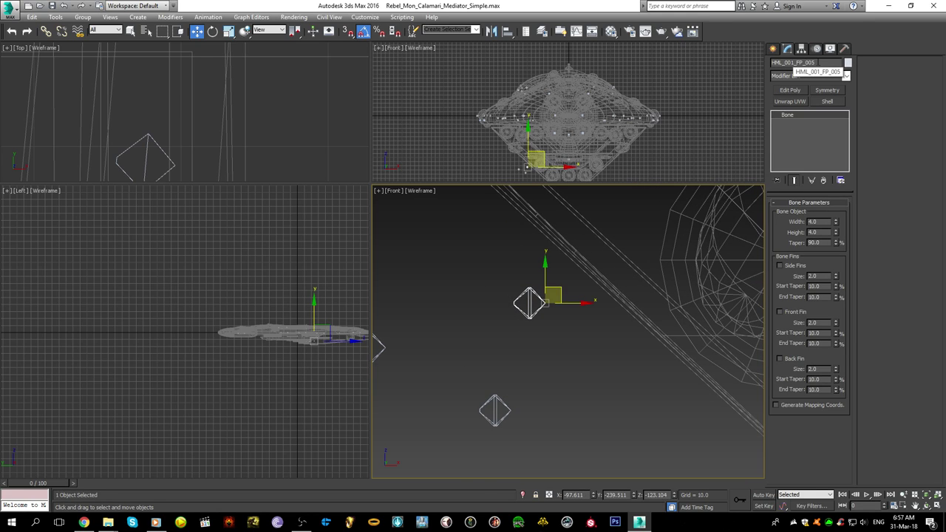
pyautogui.doubleClick(774, 62)
pyautogui.write('HPTL_001')
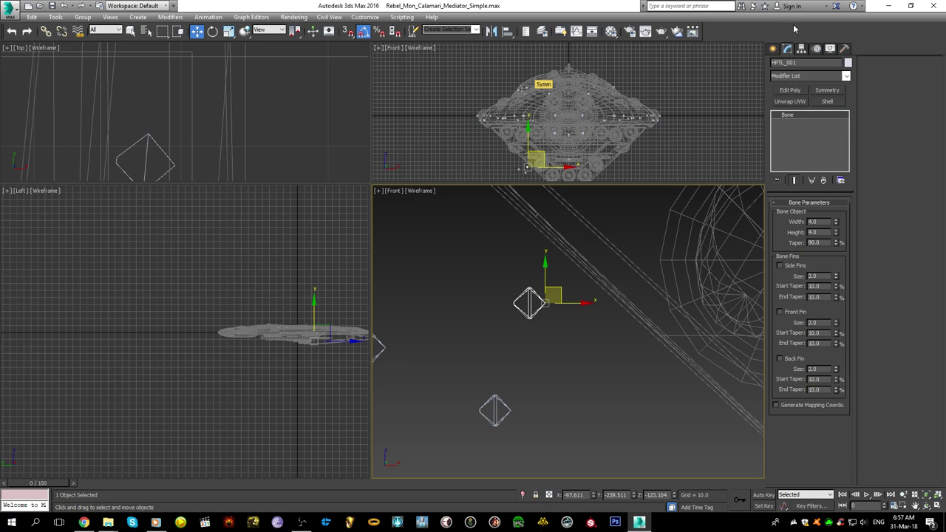
pyautogui.press('Return')
# - Rename the lowest copied bone as HPTL_001_FP_001, reusing the HPTL_001 name
pyautogui.hotkey('ctrl', 'c')
pyautogui.moveTo(510, 400); pyautogui.dragTo(622, 398, button='middle')
pyautogui.moveTo(563, 381); pyautogui.dragTo(619, 431)
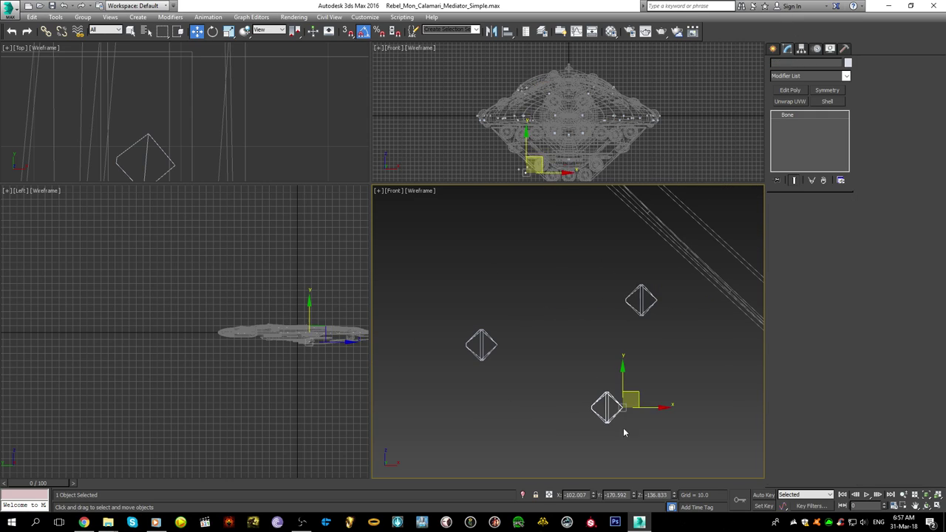
pyautogui.moveTo(818, 62); pyautogui.dragTo(581, 126)
pyautogui.hotkey('ctrl', 'v')
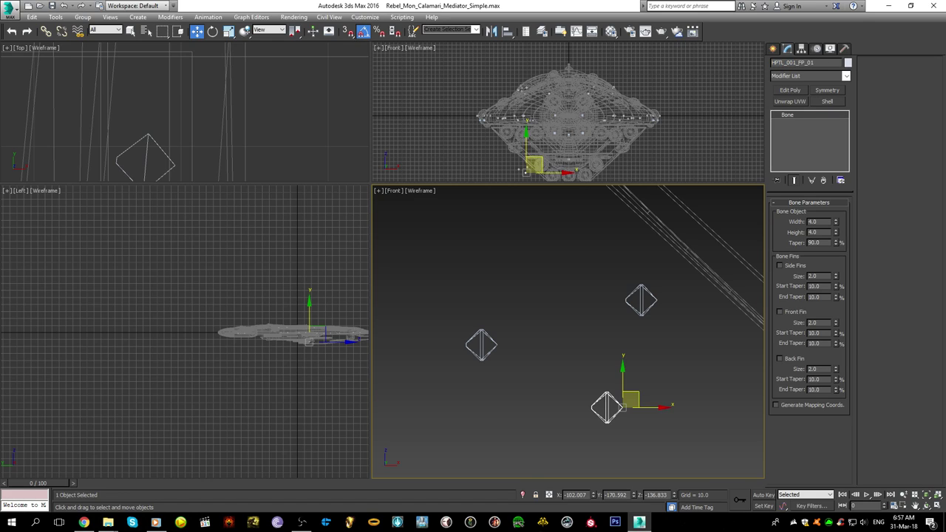
pyautogui.press('Return')
# - Rename the copied bone farthest from the hull with the HPTL_001_FP_ prefix and check the other copies' names
pyautogui.moveTo(539, 323); pyautogui.dragTo(489, 378)
pyautogui.moveTo(818, 62); pyautogui.dragTo(478, 245)
pyautogui.write('HPTL_001_FP_0')
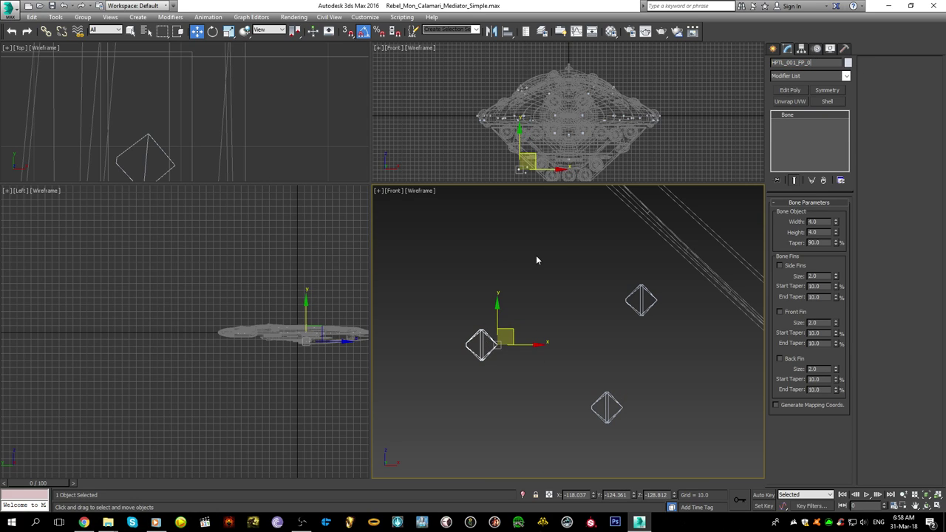
pyautogui.click(606, 405)
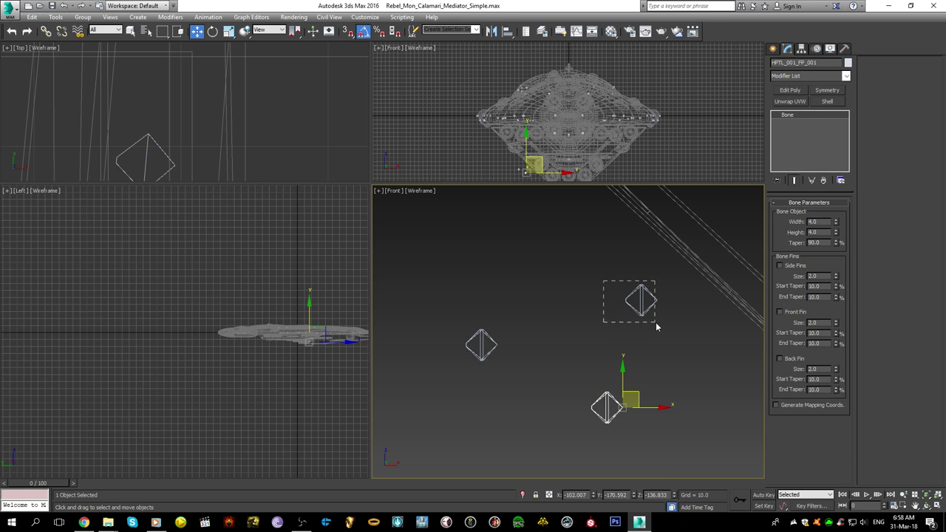
pyautogui.moveTo(654, 326); pyautogui.dragTo(656, 322)
pyautogui.scroll(-4, 586, 302)
pyautogui.click(566, 296)
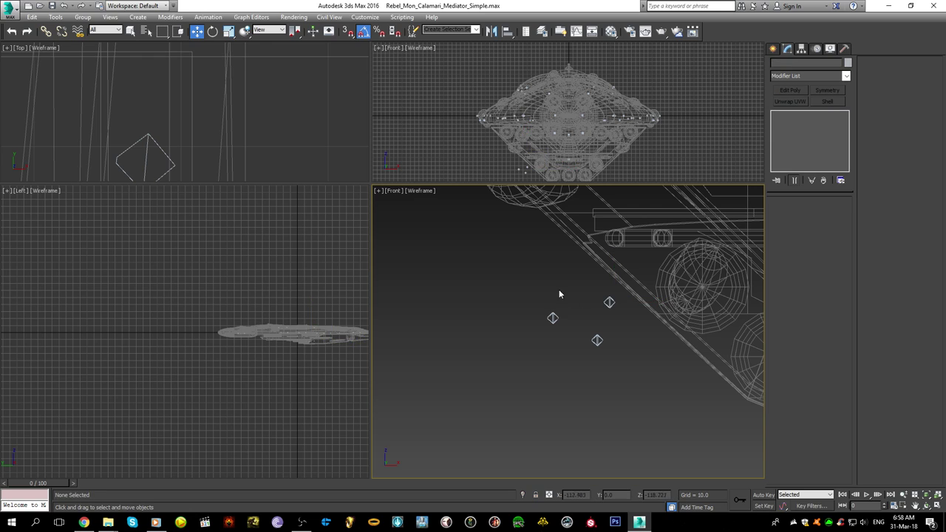
# - Select the three HPTL_001 bones and move them onto the rounded bulge on the lower hull in the front view
pyautogui.moveTo(541, 294); pyautogui.dragTo(623, 362)
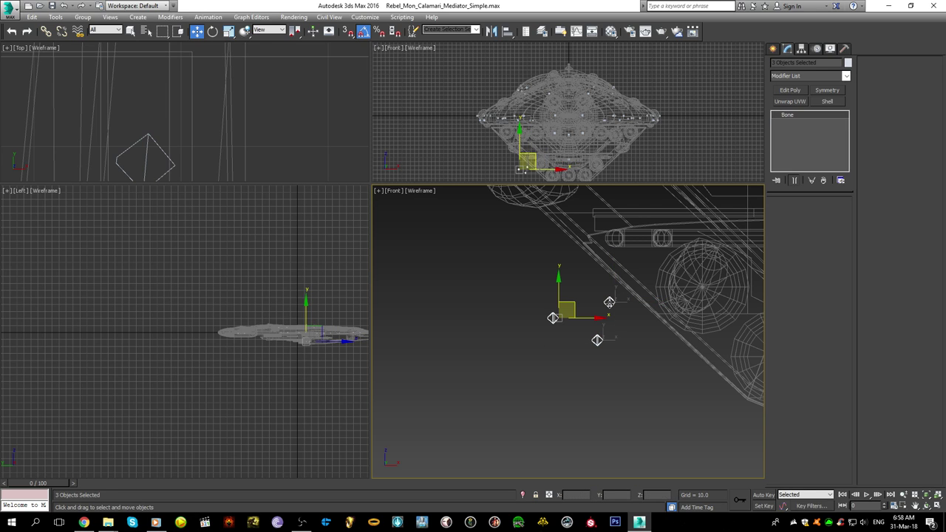
pyautogui.click(609, 301)
pyautogui.scroll(10, 140, 135)
pyautogui.scroll(2, 138, 110)
pyautogui.click(538, 327)
pyautogui.moveTo(537, 304); pyautogui.dragTo(617, 356)
pyautogui.moveTo(634, 333); pyautogui.dragTo(572, 374, button='middle')
pyautogui.scroll(-7, 549, 348)
pyautogui.scroll(7, 548, 346)
pyautogui.press('F3')
pyautogui.scroll(-3, 544, 319)
pyautogui.scroll(2, 571, 373)
pyautogui.moveTo(576, 369); pyautogui.dragTo(509, 274)
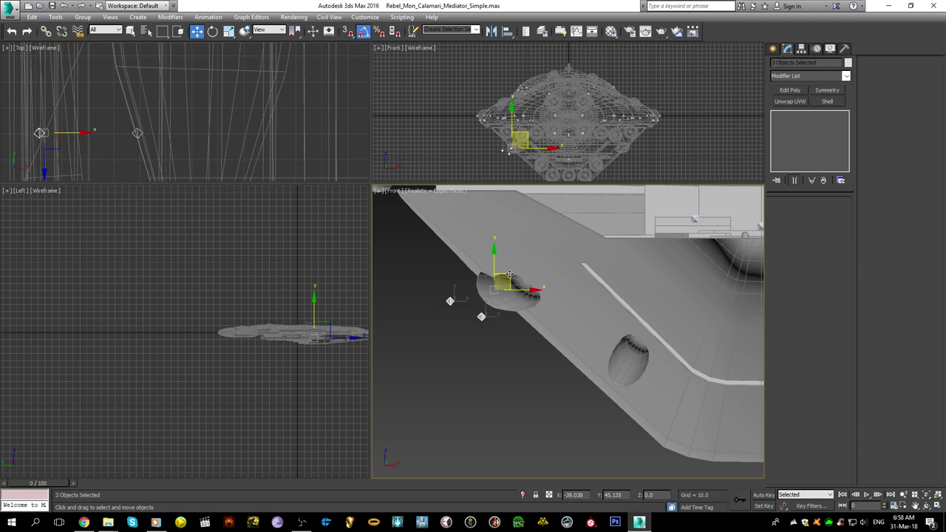
# - Move the three HPTL_001 bones along the ship's length to the long bulge on the lower flank
pyautogui.moveTo(130, 122); pyautogui.dragTo(247, 62, button='middle')
pyautogui.scroll(-5, 247, 62)
pyautogui.scroll(-2, 230, 53)
pyautogui.keyDown('alt'); pyautogui.moveTo(493, 334); pyautogui.dragTo(590, 316, button='middle'); pyautogui.keyUp('alt')
pyautogui.scroll(-4, 469, 282)
pyautogui.moveTo(500, 292); pyautogui.dragTo(640, 312)
pyautogui.scroll(10, 252, 127)
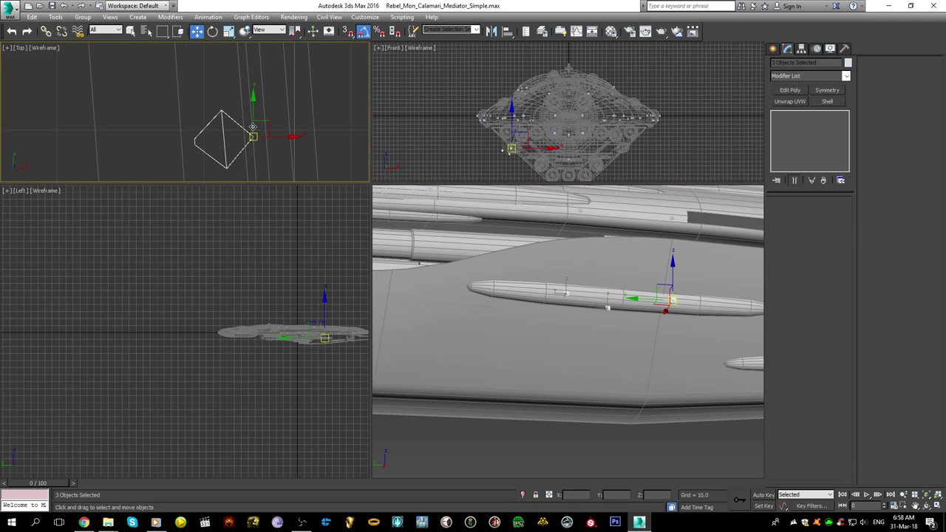
# - Adjust the three HPTL_001 bones' lengthwise position so they are spread along the elongated bulge
pyautogui.scroll(-5, 252, 127)
pyautogui.moveTo(602, 306); pyautogui.dragTo(533, 363, button='middle')
pyautogui.moveTo(572, 327); pyautogui.dragTo(622, 328)
pyautogui.moveTo(622, 326); pyautogui.dragTo(571, 326, button='middle')
pyautogui.click(566, 326)
pyautogui.moveTo(571, 329); pyautogui.dragTo(627, 328)
# - Raise the three HPTL_001 bones to the height of the elongated bulge in the left view
pyautogui.moveTo(321, 352); pyautogui.dragTo(268, 346, button='middle')
pyautogui.scroll(10, 262, 341)
pyautogui.scroll(4, 258, 340)
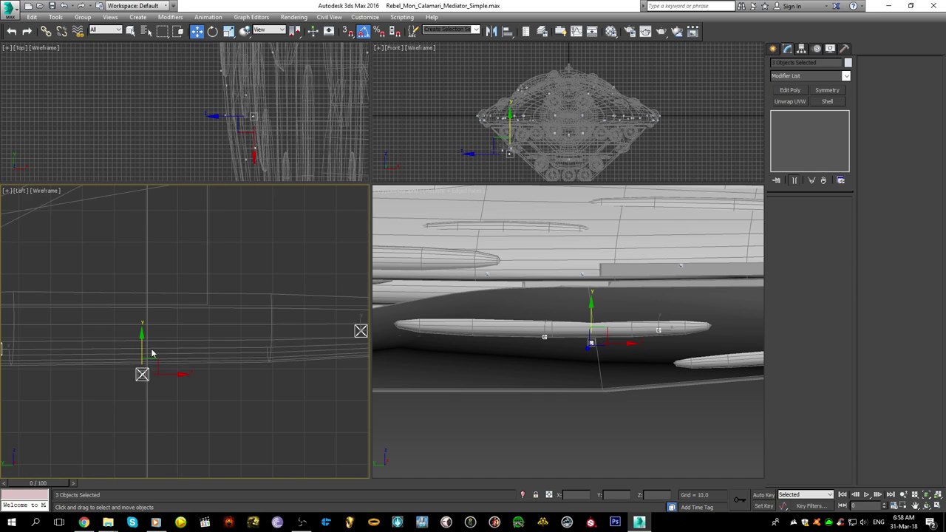
pyautogui.moveTo(220, 355); pyautogui.dragTo(221, 323)
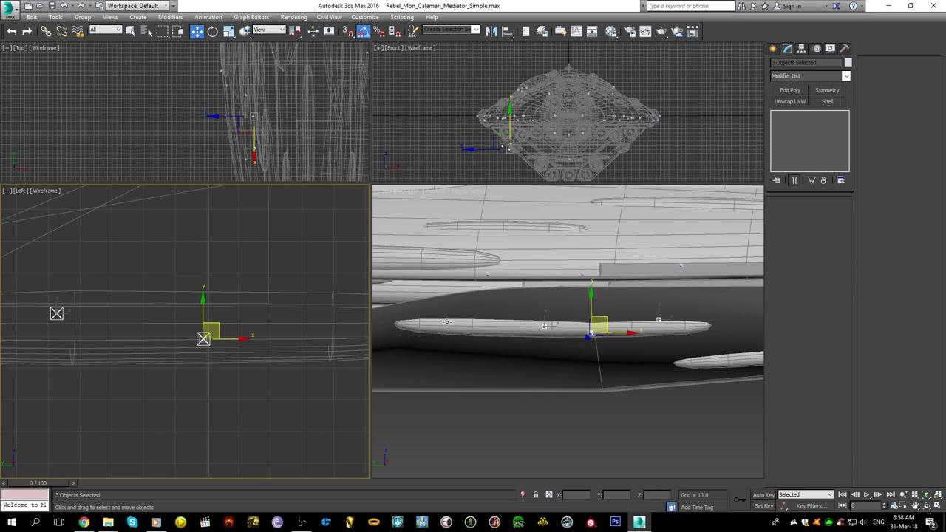
# - Select the two outer bones of the set and lower them about 10.3 units in the left view
pyautogui.click(238, 293)
pyautogui.moveTo(275, 296); pyautogui.dragTo(225, 304, button='middle')
pyautogui.scroll(-4, 224, 302)
pyautogui.moveTo(286, 279); pyautogui.dragTo(283, 296)
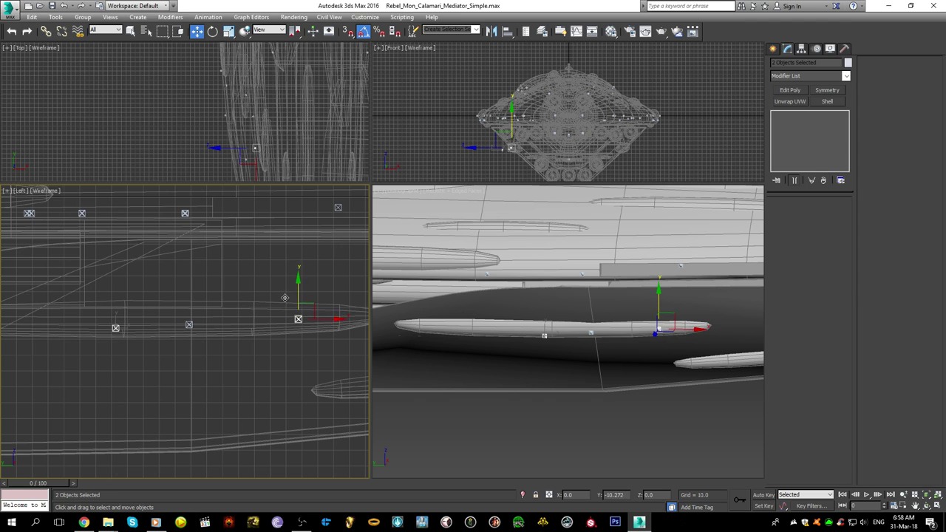
# - Add the middle bone to the selection and move all three HPTL_001 bones inward against the lower-hull bulge in the front view
pyautogui.press('f')
pyautogui.scroll(-5, 270, 290)
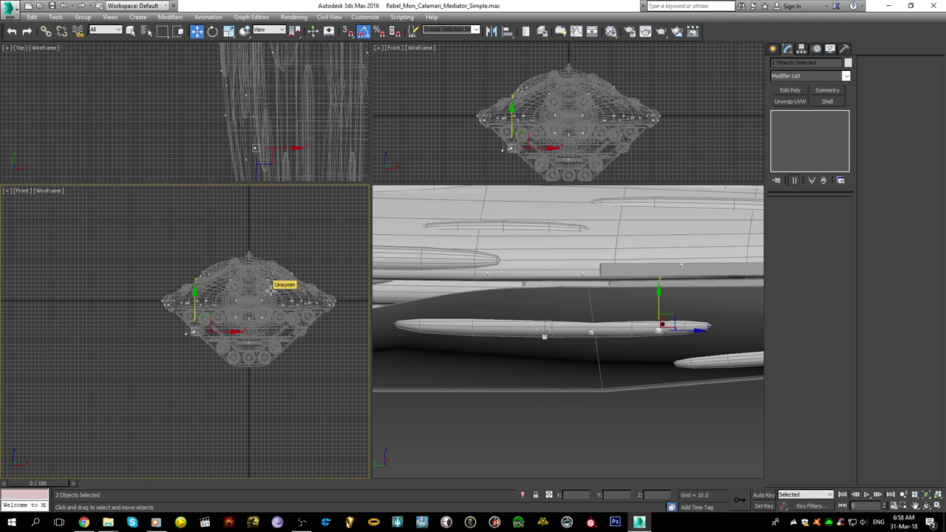
pyautogui.hotkey('shift', 'z')
pyautogui.rightClick(525, 354)
pyautogui.press('f')
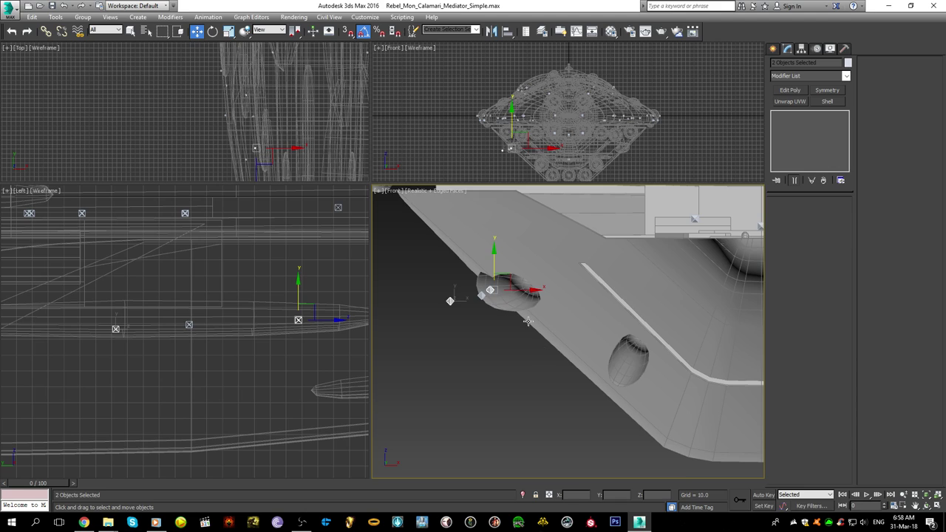
pyautogui.scroll(5, 487, 292)
pyautogui.keyDown('ctrl'); pyautogui.click(518, 310); pyautogui.keyUp('ctrl')
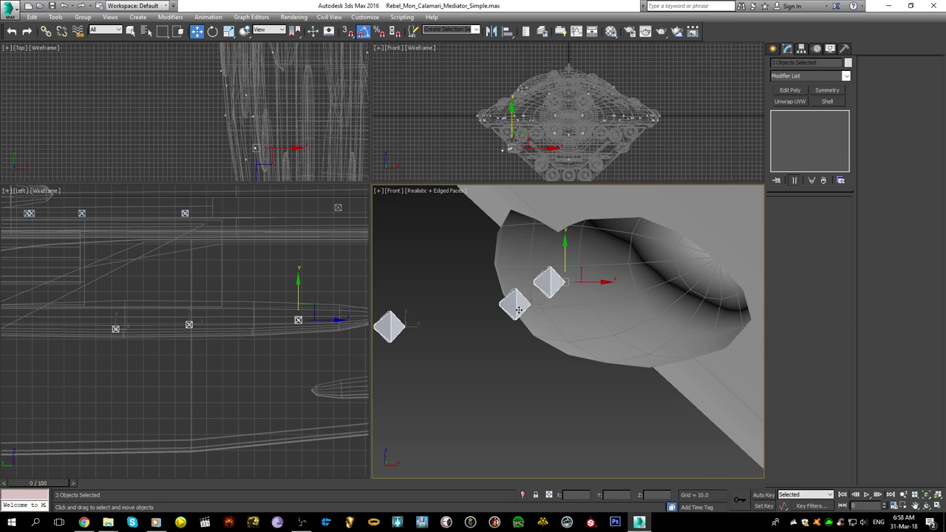
pyautogui.moveTo(578, 269); pyautogui.dragTo(618, 266)
# - Isolate the outermost bone, HPTL_001_FP_002, and move it inward and up onto the bulge's surface in the front view
pyautogui.keyDown('alt'); pyautogui.click(560, 288); pyautogui.keyUp('alt')
pyautogui.scroll(2, 621, 268)
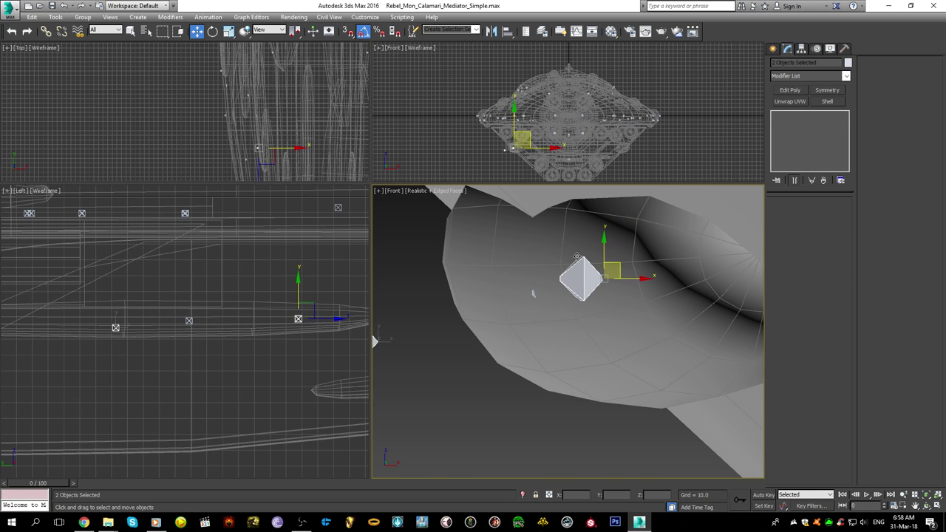
pyautogui.keyDown('alt'); pyautogui.click(590, 274); pyautogui.keyUp('alt')
pyautogui.moveTo(416, 337); pyautogui.dragTo(434, 364, button='middle')
pyautogui.moveTo(413, 356); pyautogui.dragTo(533, 328)
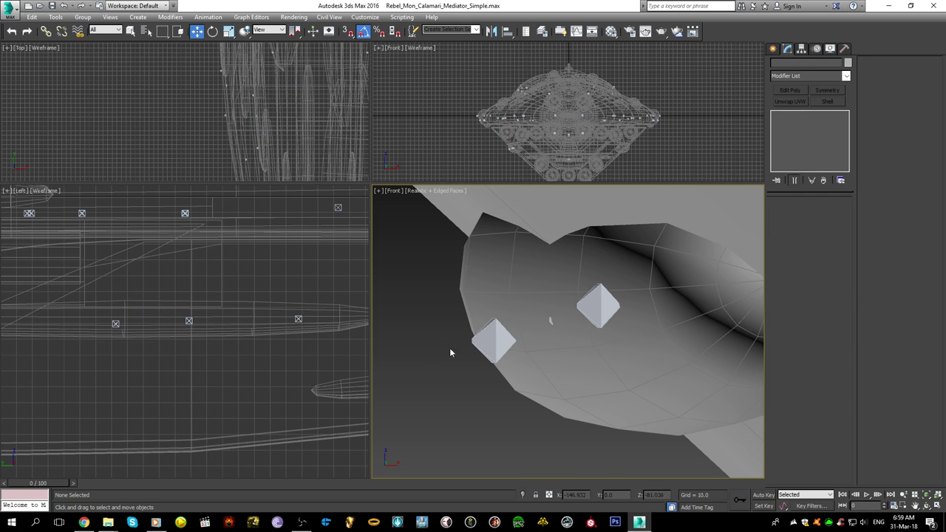
pyautogui.scroll(5, 545, 321)
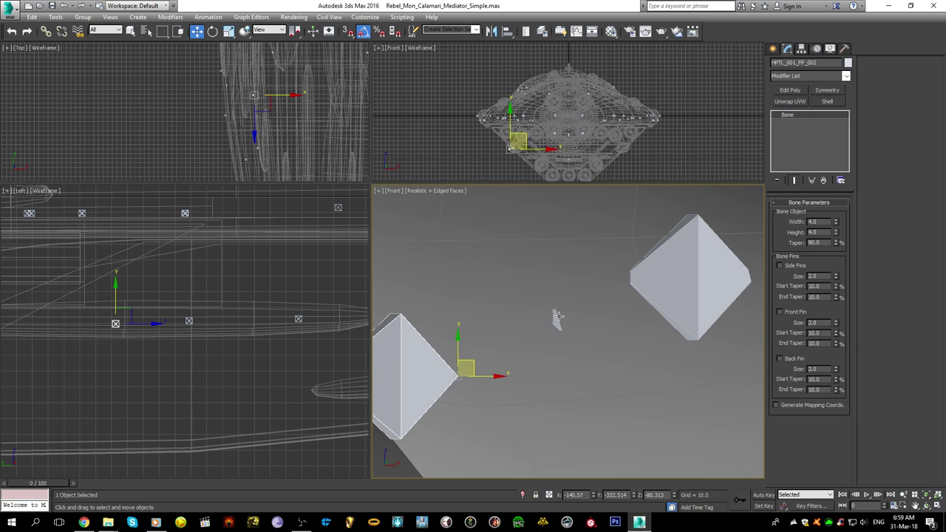
pyautogui.click(556, 317)
pyautogui.doubleClick(584, 495)
pyautogui.hotkey('ctrl', 'c')
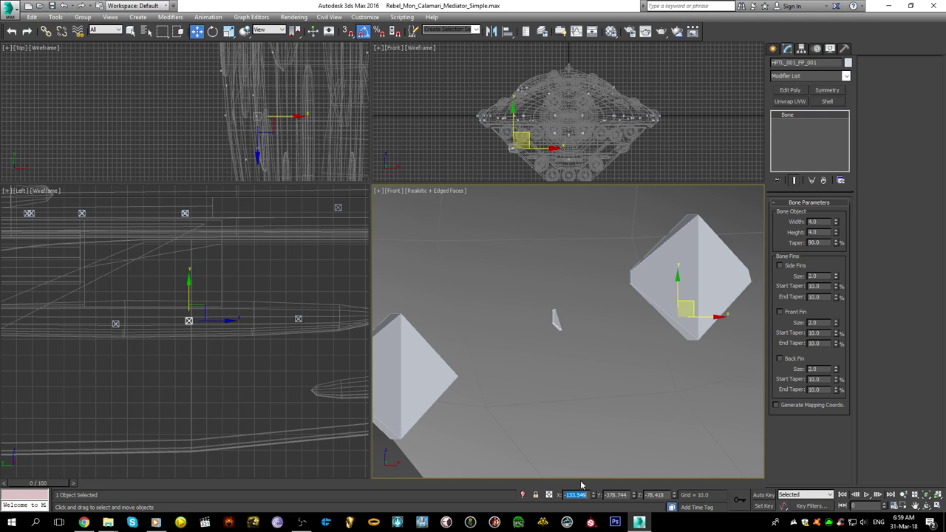
pyautogui.moveTo(274, 92); pyautogui.dragTo(201, 110, button='middle')
pyautogui.keyDown('shift'); pyautogui.moveTo(215, 135); pyautogui.dragTo(329, 146); pyautogui.keyUp('shift')
pyautogui.hotkey('ctrl', 'v')
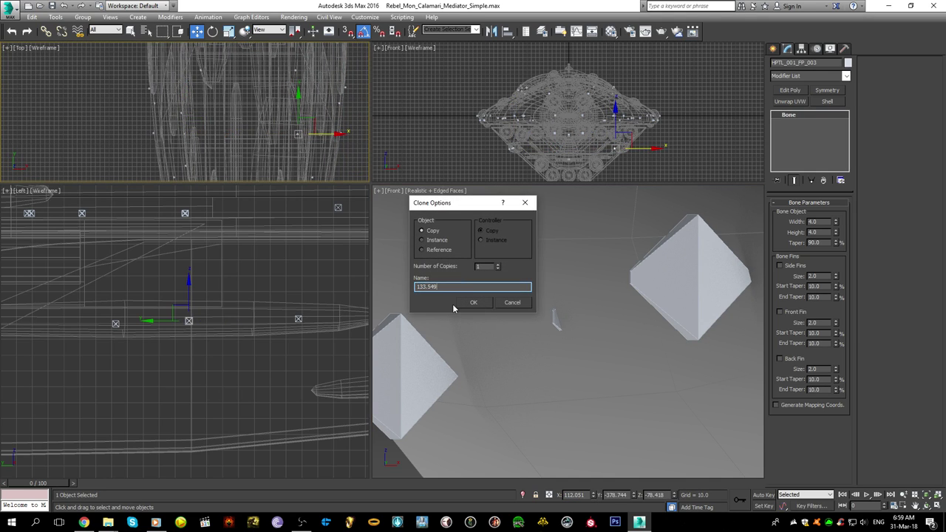
pyautogui.click(510, 302)
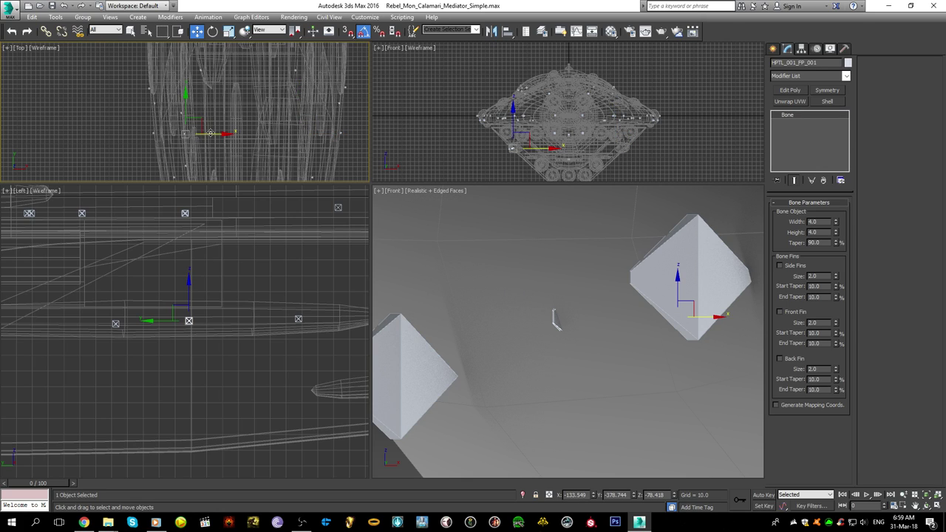
# - Swap two names in the set, making the middle bone HPTL_001 and the innermost bone in the front view HPTL_001_FP_001
pyautogui.scroll(-4, 554, 319)
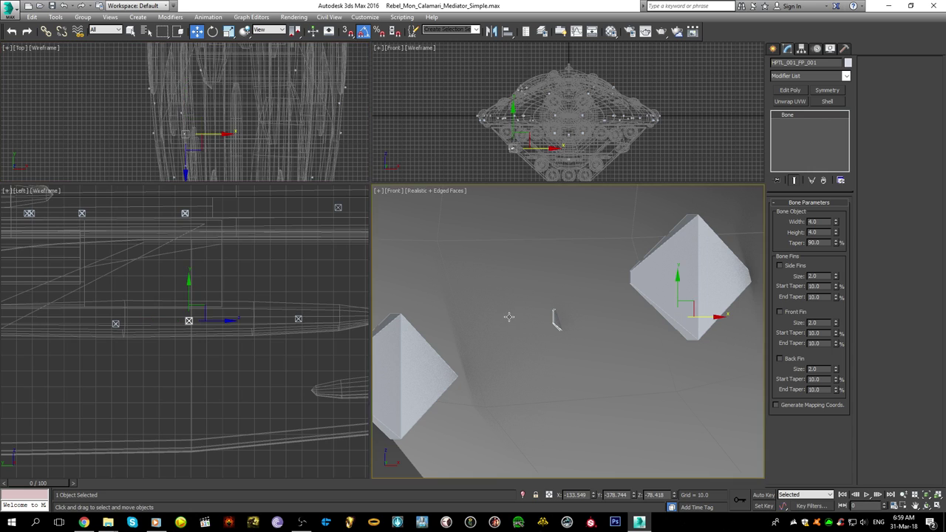
pyautogui.click(461, 340)
pyautogui.click(578, 319)
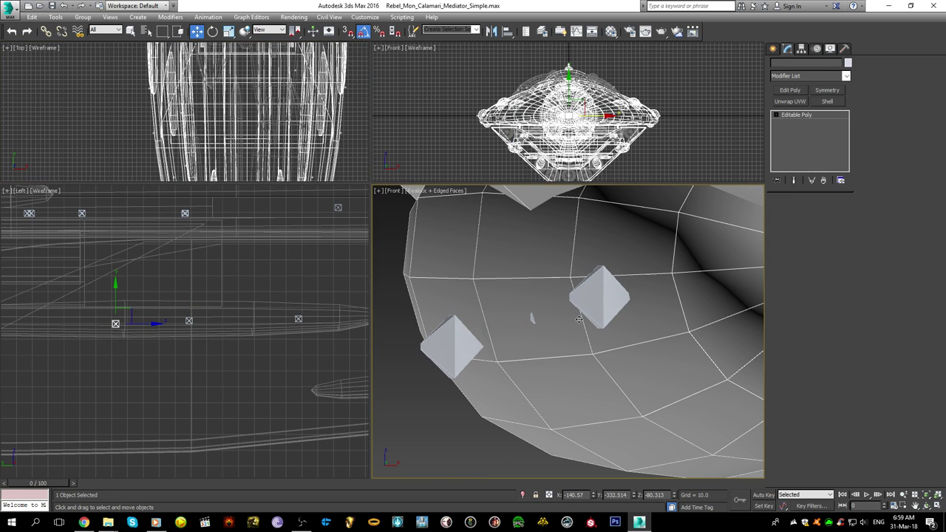
pyautogui.click(584, 310)
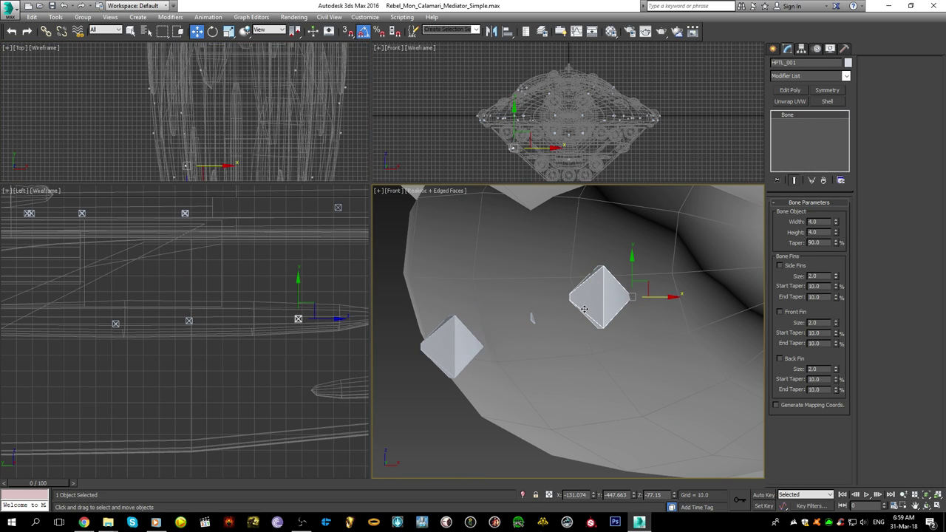
pyautogui.click(187, 320)
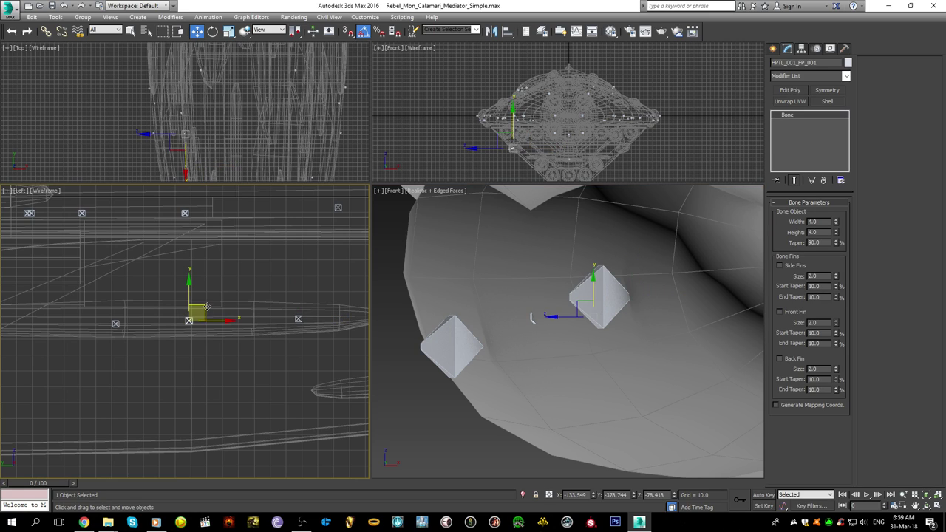
pyautogui.moveTo(797, 63); pyautogui.dragTo(820, 64)
pyautogui.press('BackSpace')
pyautogui.click(597, 297)
pyautogui.click(837, 63)
pyautogui.press('BackSpace')
pyautogui.write('1')
pyautogui.click(469, 373)
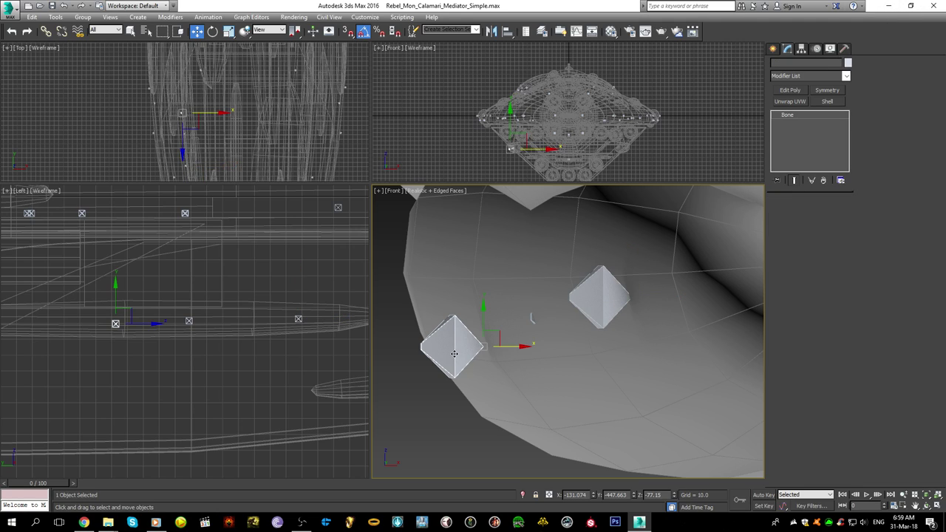
# - Clone the middle bone HPTL_001 across to the opposite flank as HPTL_002 and set its X position to 133.549
pyautogui.click(533, 318)
pyautogui.doubleClick(577, 495)
pyautogui.moveTo(580, 153); pyautogui.dragTo(576, 130, button='middle')
pyautogui.scroll(2, 551, 129)
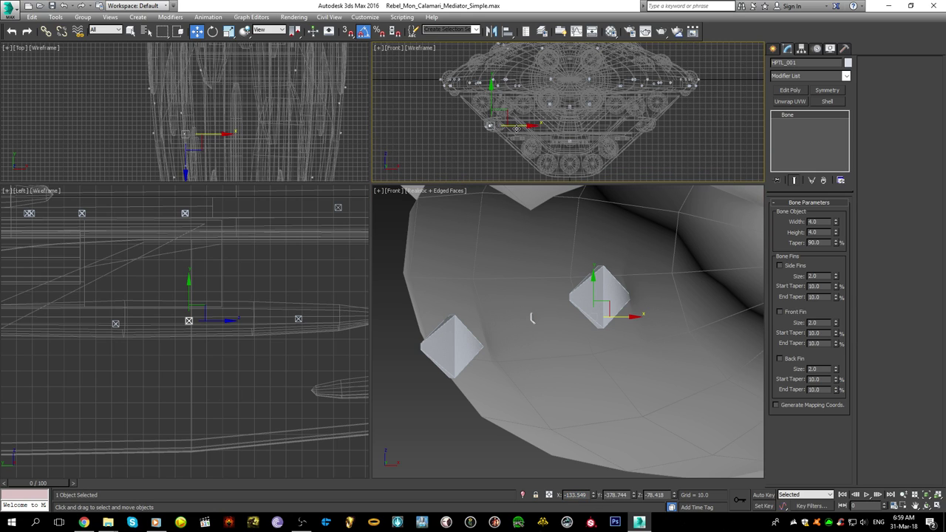
pyautogui.keyDown('shift'); pyautogui.moveTo(517, 126); pyautogui.dragTo(645, 125); pyautogui.keyUp('shift')
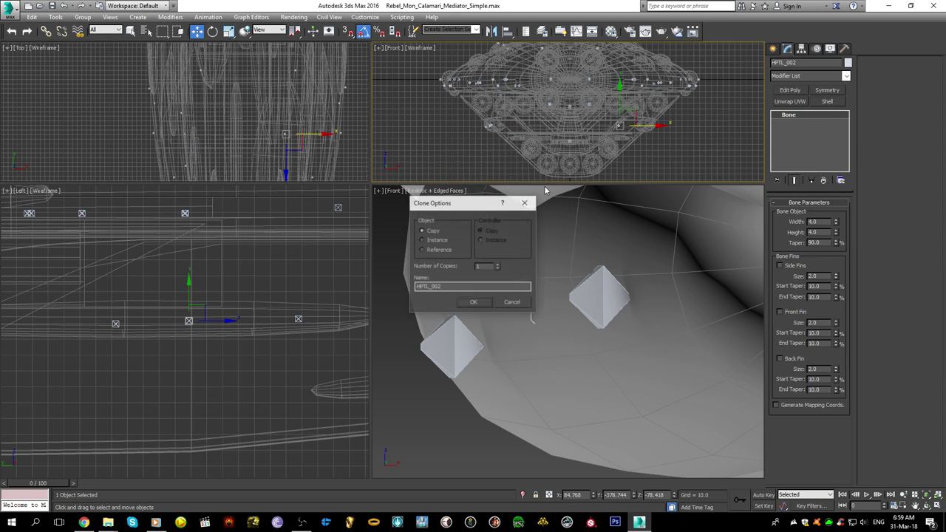
pyautogui.click(477, 304)
# - Rotate HPTL_002 about the vertical axis in the top view so it points outward from its flank
pyautogui.scroll(5, 279, 110)
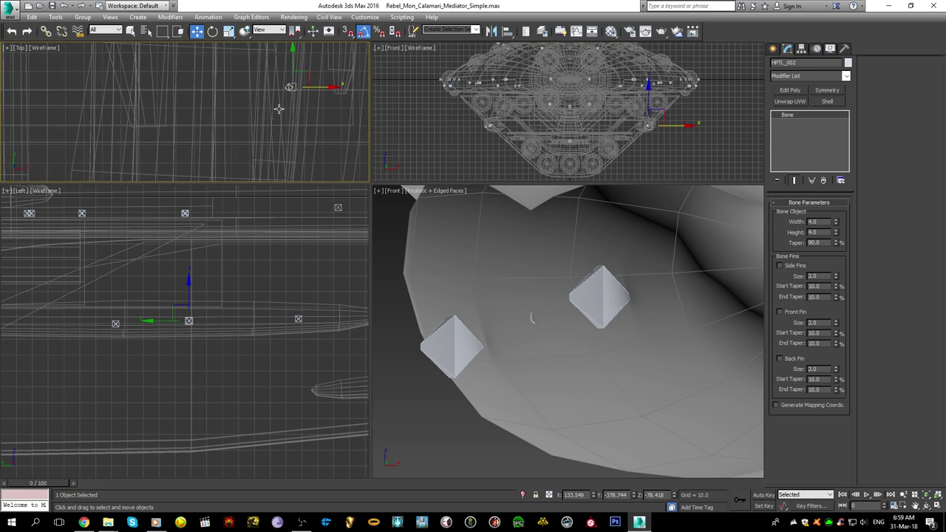
pyautogui.press('e')
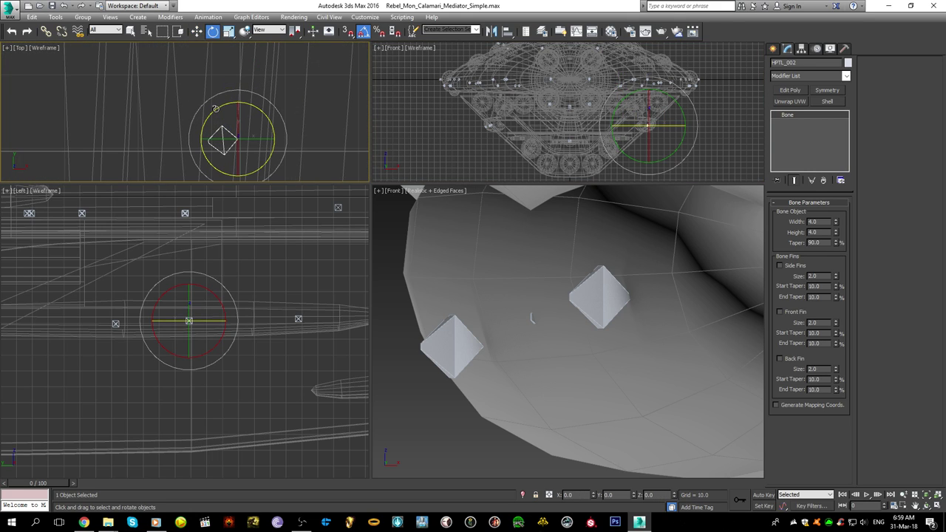
pyautogui.moveTo(218, 109); pyautogui.dragTo(131, 146)
pyautogui.scroll(4, 220, 129)
pyautogui.moveTo(222, 127); pyautogui.dragTo(146, 111, button='middle')
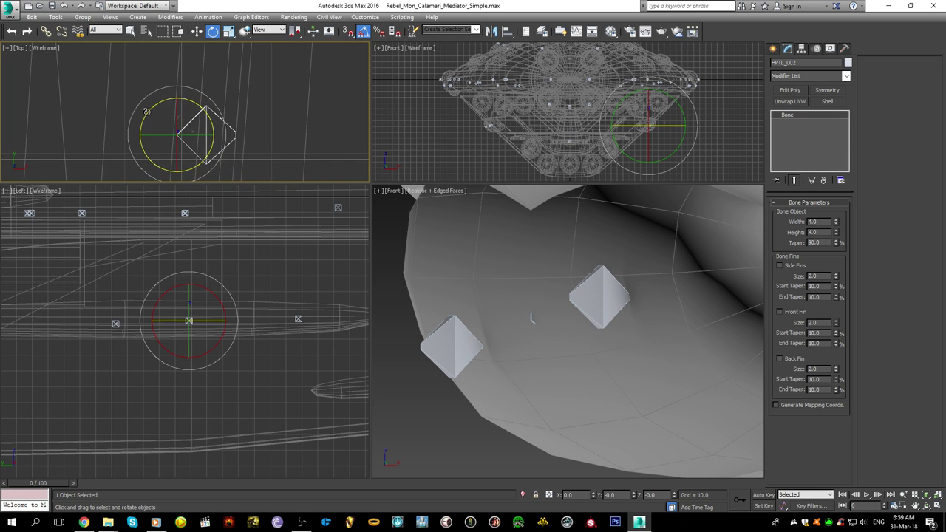
pyautogui.scroll(-8, 147, 112)
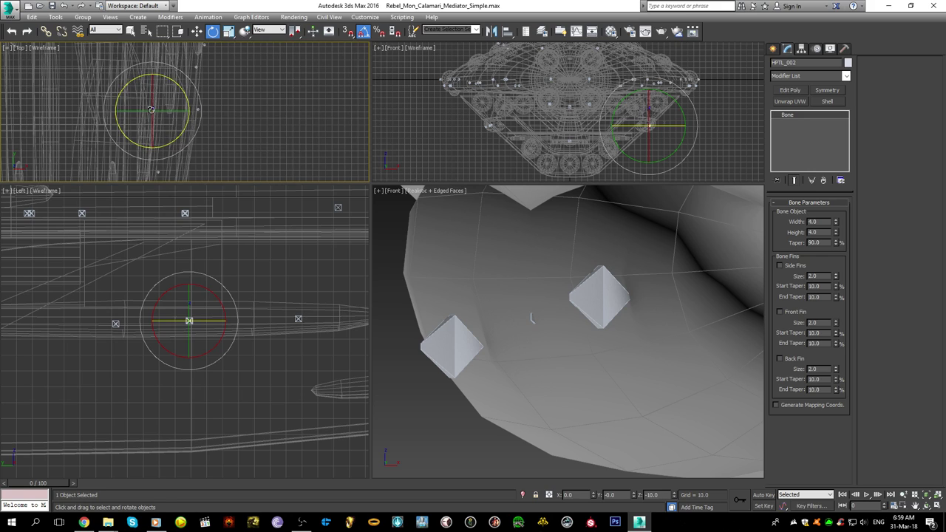
pyautogui.press('w')
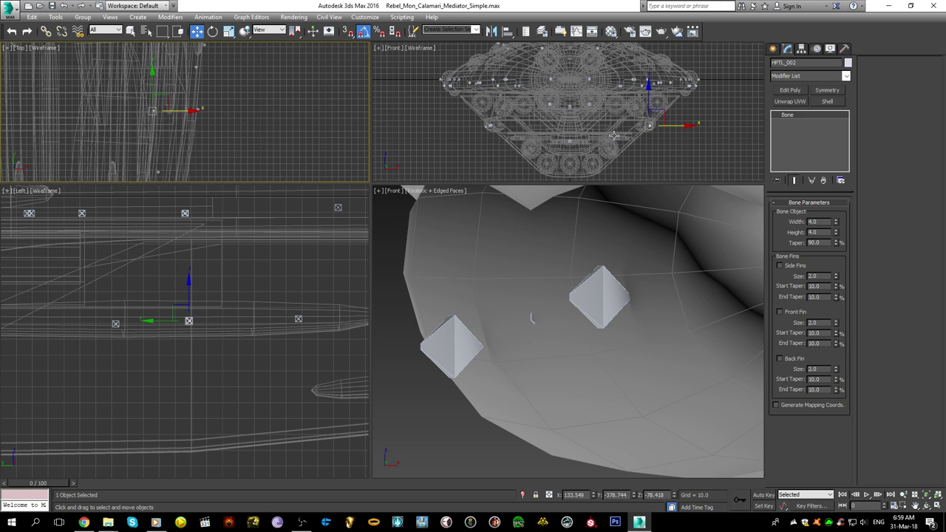
# - Clone HPTL_001_FP_001 across to the opposite flank as HPTL_002_FP_001 and set its X position to 131.074
pyautogui.click(600, 301)
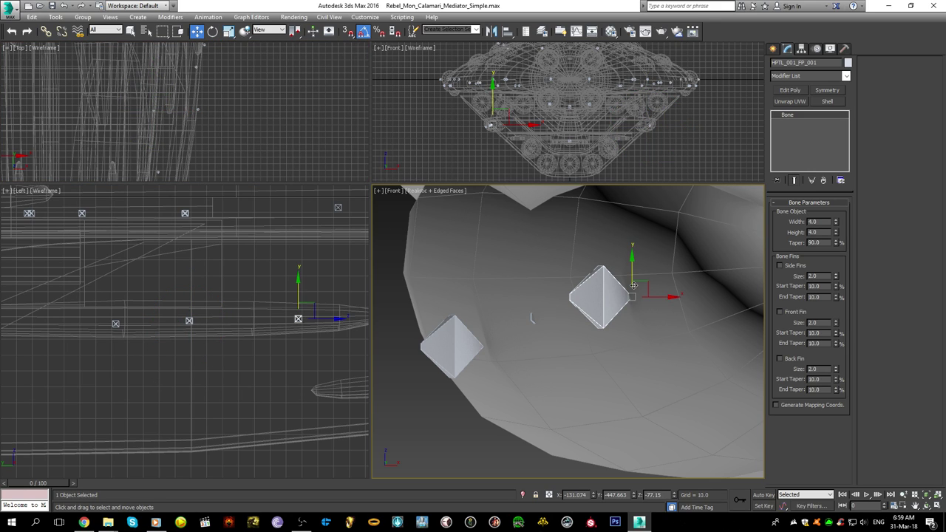
pyautogui.doubleClick(580, 494)
pyautogui.moveTo(523, 129); pyautogui.dragTo(514, 142, button='middle')
pyautogui.keyDown('shift'); pyautogui.moveTo(509, 138); pyautogui.dragTo(635, 138); pyautogui.keyUp('shift')
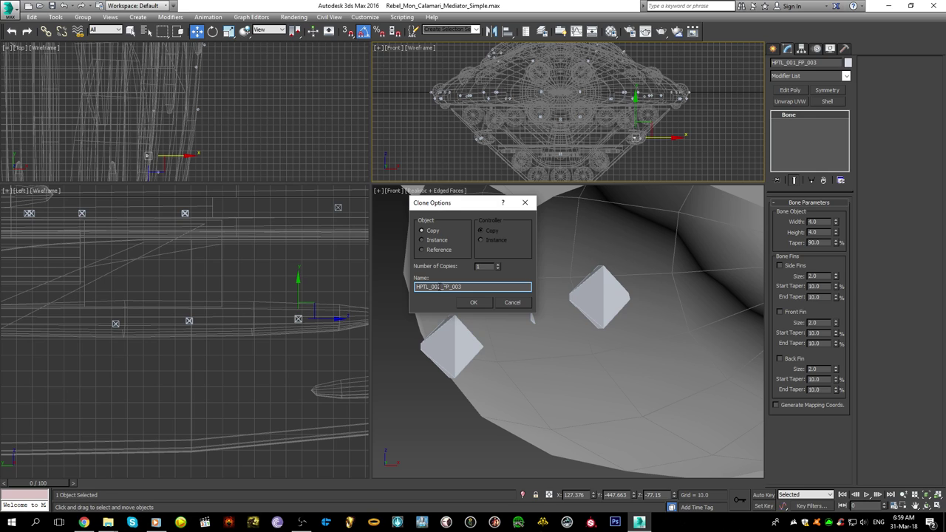
pyautogui.write('1')
pyautogui.press('Return')
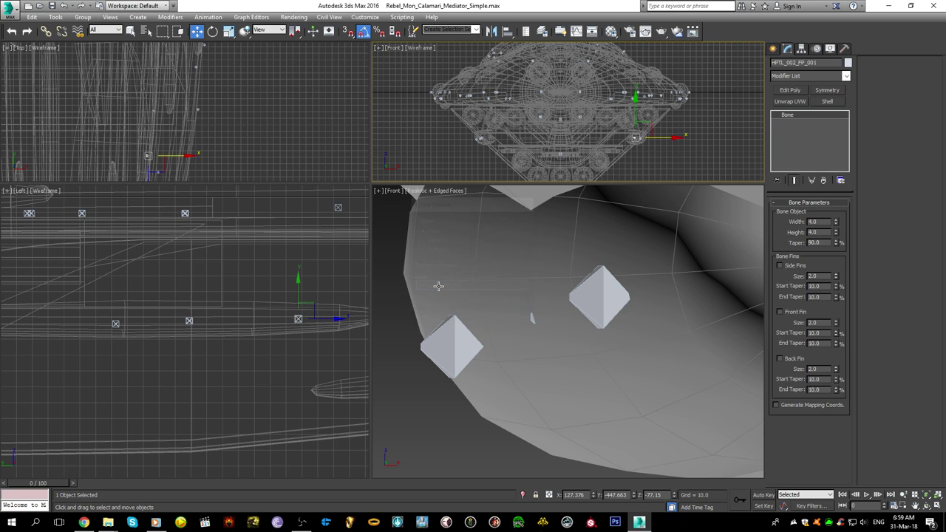
pyautogui.doubleClick(575, 495)
pyautogui.write('131.074')
pyautogui.press('Return')
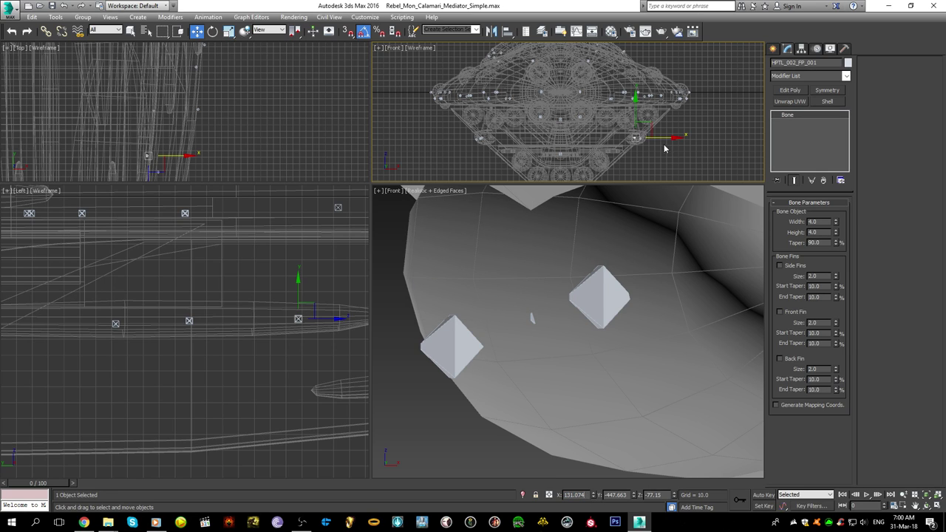
# - Rotate HPTL_002_FP_001 about the vertical axis in the top view so it faces outward from the hull
pyautogui.scroll(5, 163, 161)
pyautogui.moveTo(162, 161); pyautogui.dragTo(168, 91, button='middle')
pyautogui.scroll(8, 121, 64)
pyautogui.press('e')
pyautogui.moveTo(157, 61); pyautogui.dragTo(90, 110)
pyautogui.press('w')
# - Clone HPTL_001_FP_002 across to the opposite flank and set the copy's X position to 140.57
pyautogui.rightClick(511, 262)
pyautogui.click(455, 336)
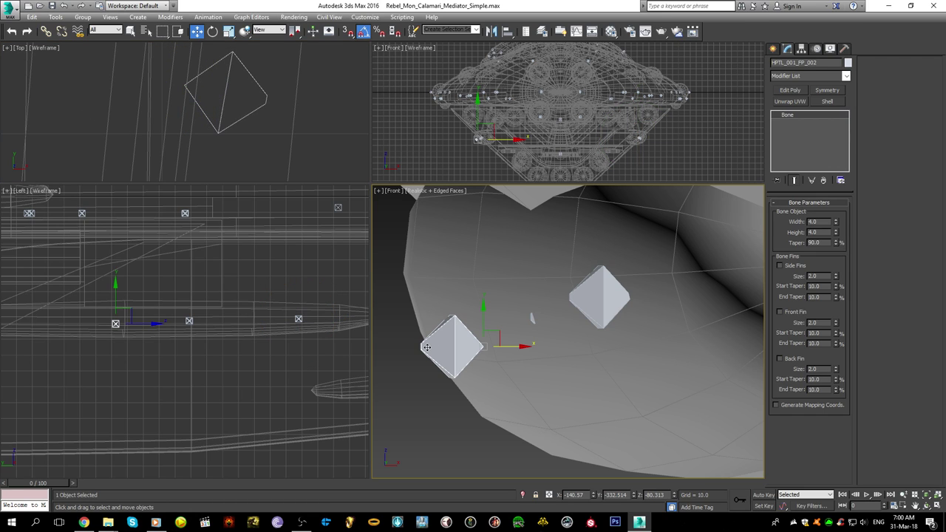
pyautogui.scroll(-8, 247, 89)
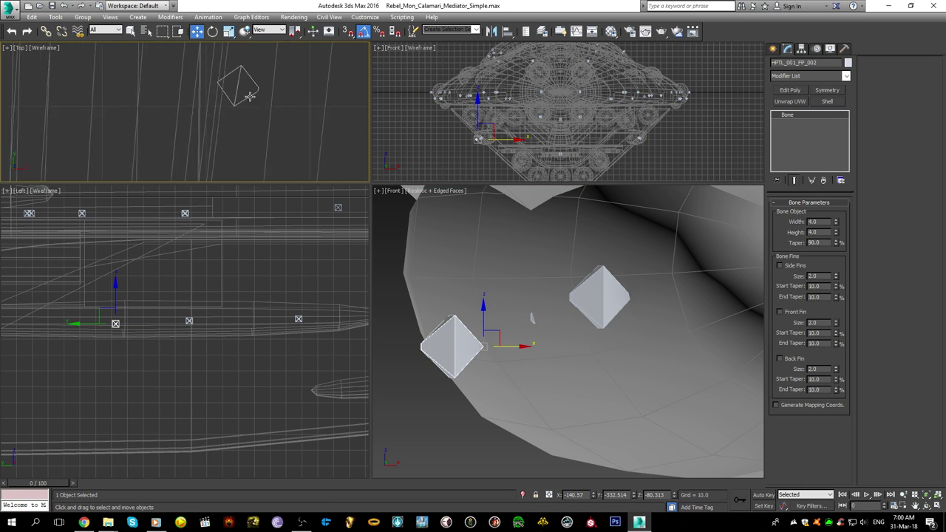
pyautogui.keyDown('shift'); pyautogui.moveTo(150, 72); pyautogui.dragTo(209, 73); pyautogui.keyUp('shift')
pyautogui.click(468, 303)
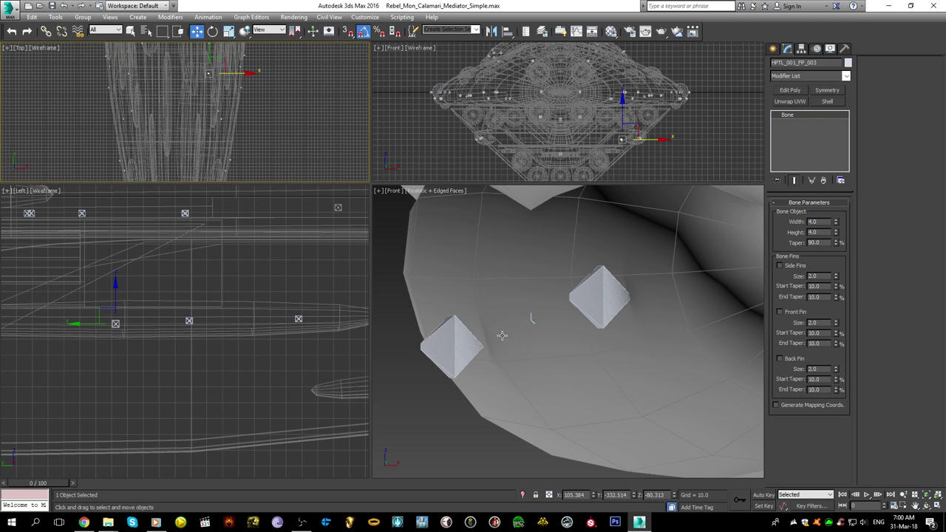
# - Rotate the cloned fire-point bone 170 degrees about Z in the top view and change its name prefix to HPTL_002
pyautogui.scroll(5, 209, 126)
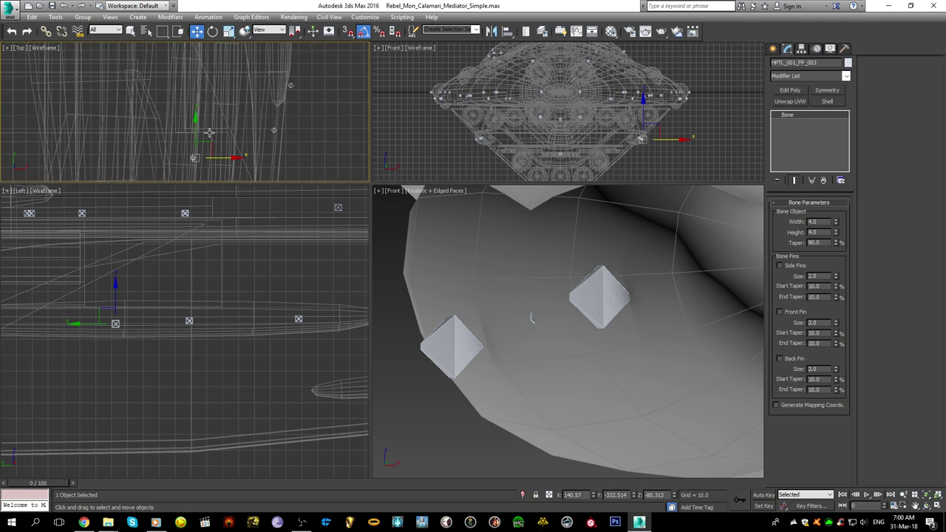
pyautogui.press('e')
pyautogui.moveTo(178, 88); pyautogui.dragTo(97, 109)
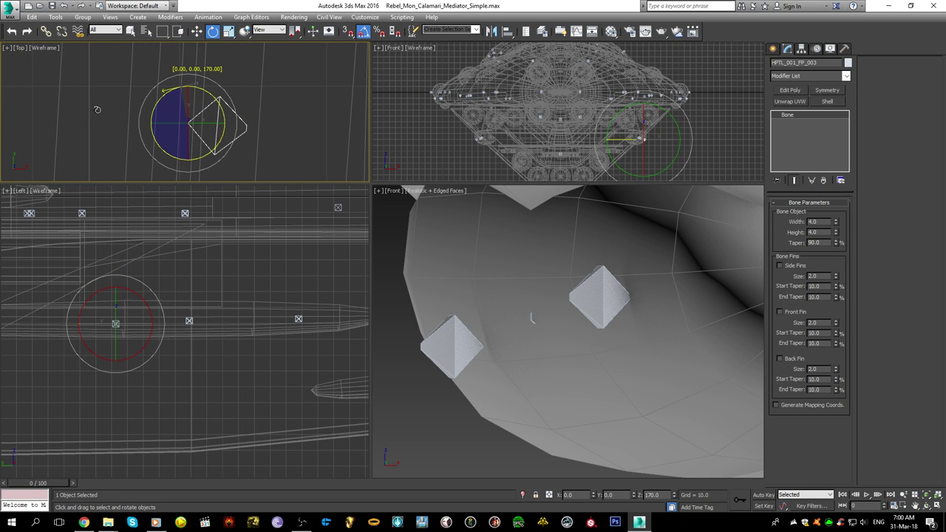
pyautogui.press('w')
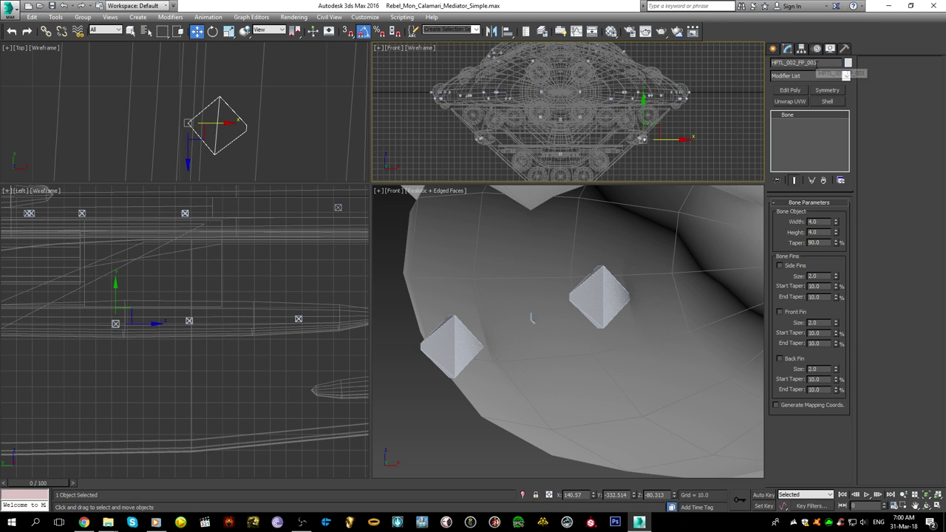
# - Edit the number ending the outermost cloned bone's name, keeping HPTL_002_FP_00, and check it against the neighbouring mirrored fire-point bone
pyautogui.moveTo(707, 245); pyautogui.dragTo(536, 304, button='middle')
pyautogui.scroll(2, 640, 263)
pyautogui.scroll(-14, 640, 264)
pyautogui.scroll(-5, 614, 305)
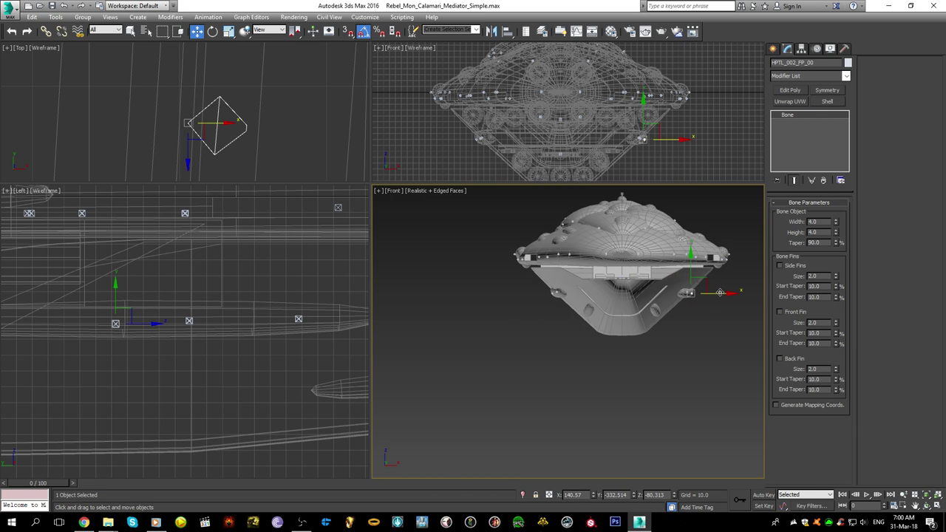
pyautogui.scroll(10, 697, 293)
pyautogui.scroll(8, 633, 282)
pyautogui.moveTo(611, 243); pyautogui.dragTo(560, 274, button='middle')
pyautogui.scroll(-4, 561, 274)
pyautogui.click(560, 275)
pyautogui.click(674, 313)
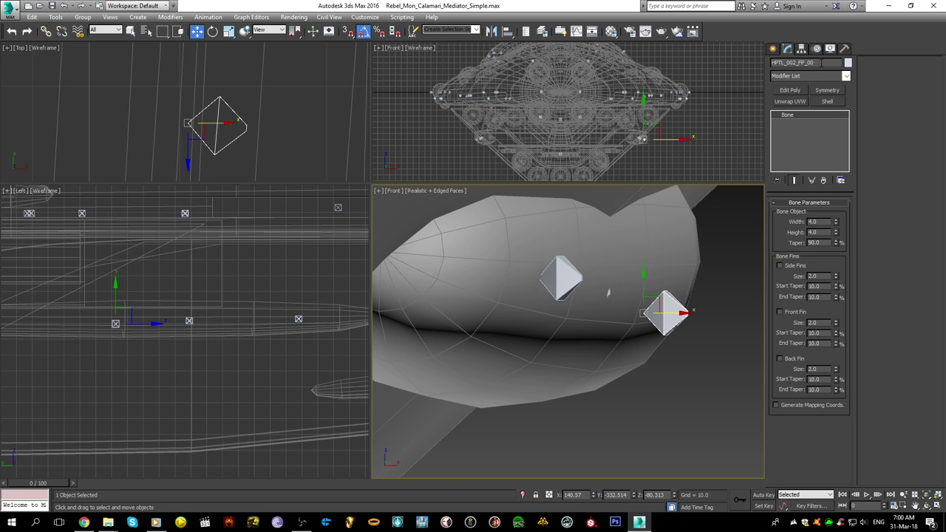
pyautogui.click(717, 372)
# - Examine the whole ship from the front and from above to review the hardpoint bones' placement
pyautogui.scroll(-8, 720, 385)
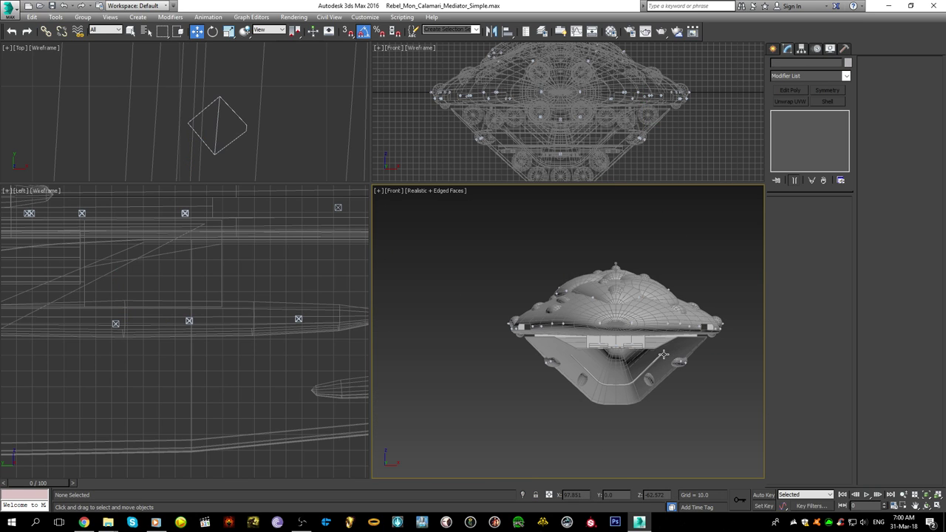
pyautogui.keyDown('alt'); pyautogui.moveTo(614, 329); pyautogui.dragTo(591, 293, button='middle'); pyautogui.keyUp('alt')
pyautogui.scroll(5, 587, 289)
pyautogui.scroll(-6, 587, 289)
pyautogui.keyDown('alt'); pyautogui.moveTo(648, 312); pyautogui.dragTo(538, 369, button='middle'); pyautogui.keyUp('alt')
pyautogui.scroll(-2, 551, 379)
pyautogui.scroll(-3, 578, 133)
pyautogui.scroll(2, 577, 133)
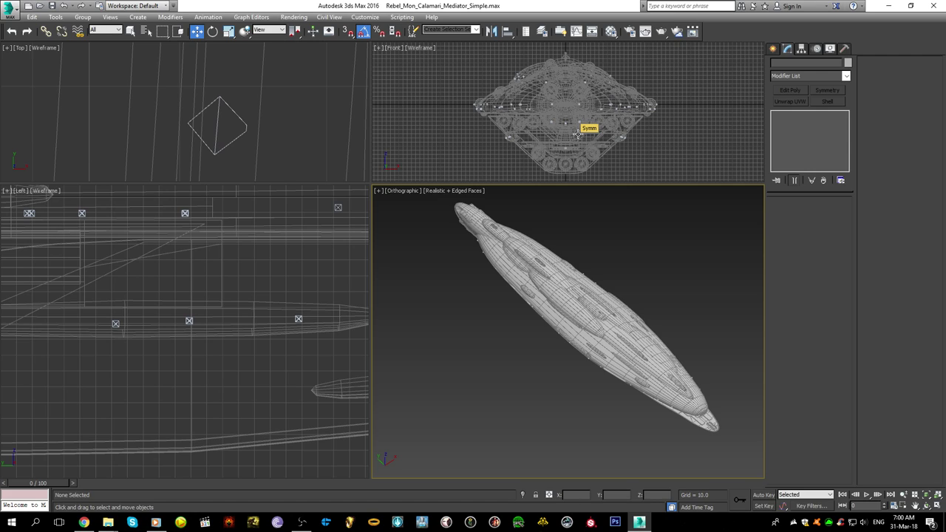
# - Select the three meshes that make up the whole ship together, leaving the bones unselected
pyautogui.scroll(-6, 240, 378)
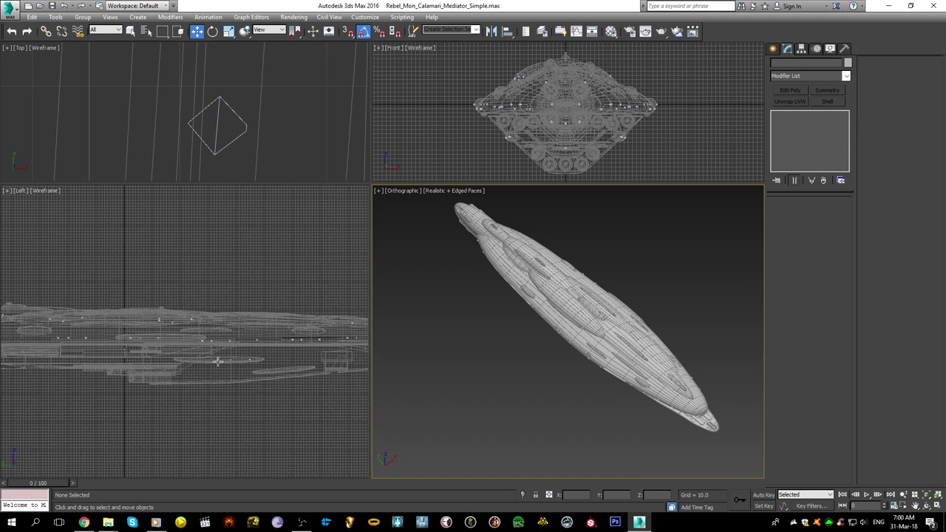
pyautogui.click(128, 305)
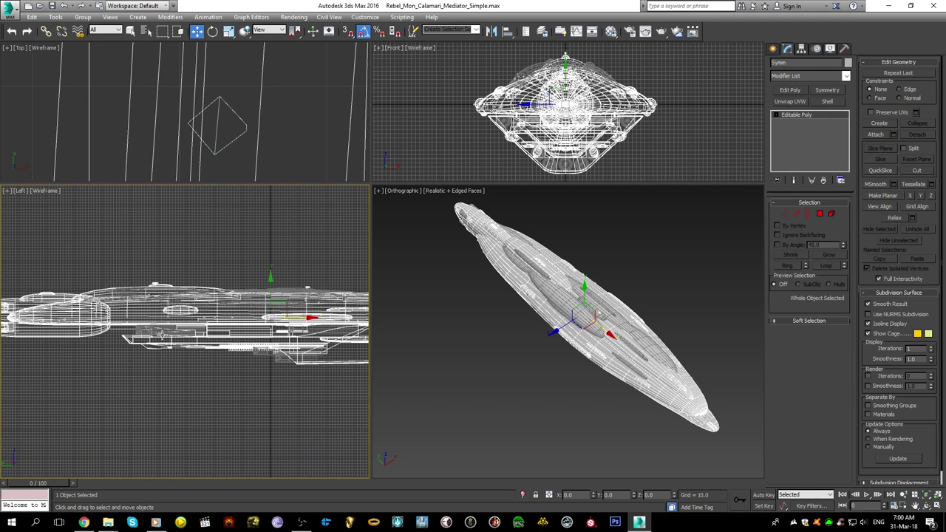
pyautogui.keyDown('ctrl'); pyautogui.click(162, 336); pyautogui.keyUp('ctrl')
pyautogui.scroll(-5, 321, 387)
pyautogui.scroll(6, 319, 362)
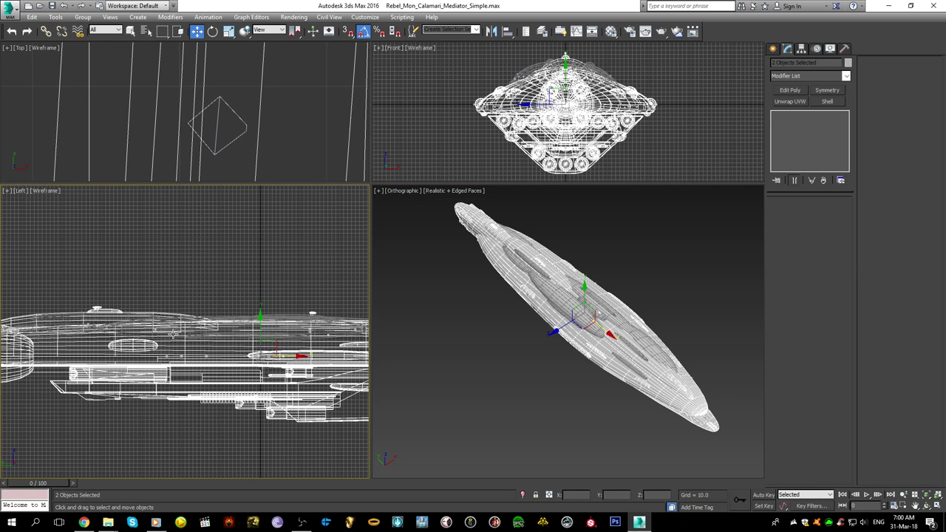
pyautogui.keyDown('ctrl'); pyautogui.click(173, 333); pyautogui.keyUp('ctrl')
# - Check the triangle count of the selected ship meshes with the Polygon Counter utility
pyautogui.click(846, 48)
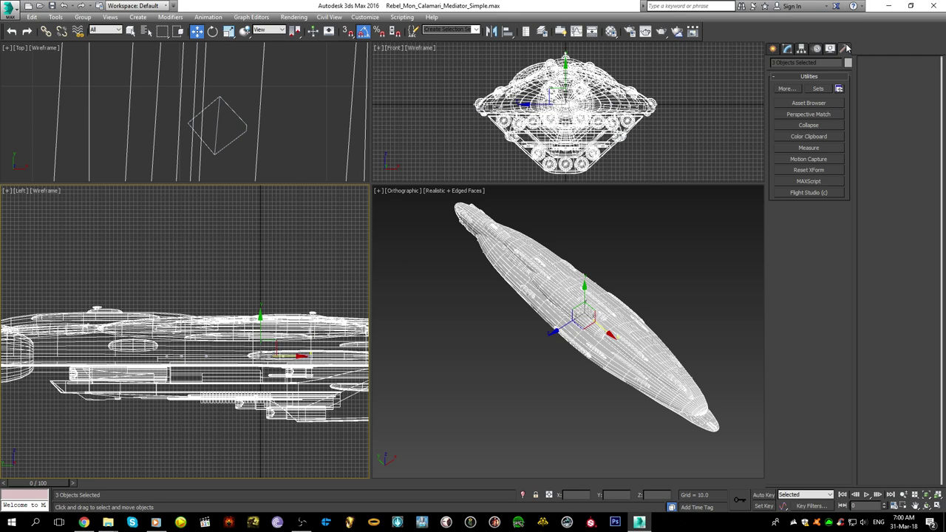
pyautogui.click(785, 88)
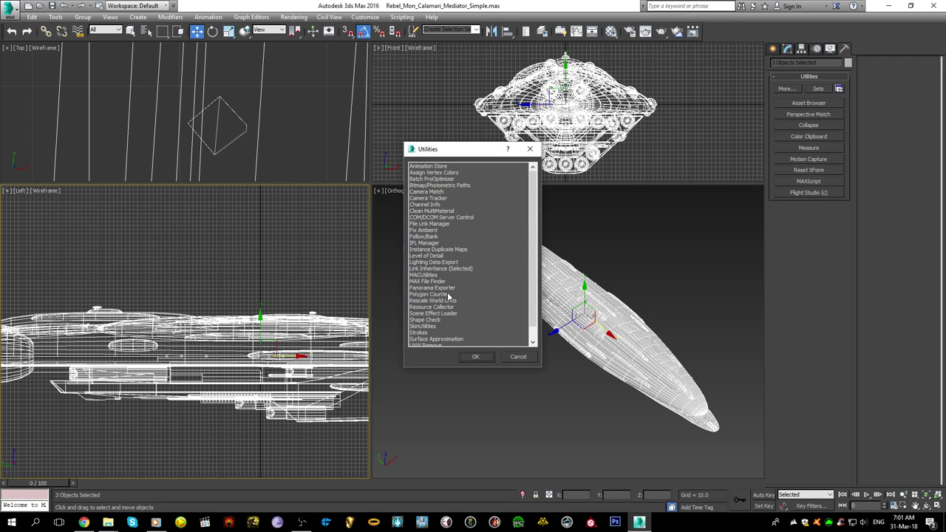
pyautogui.doubleClick(427, 295)
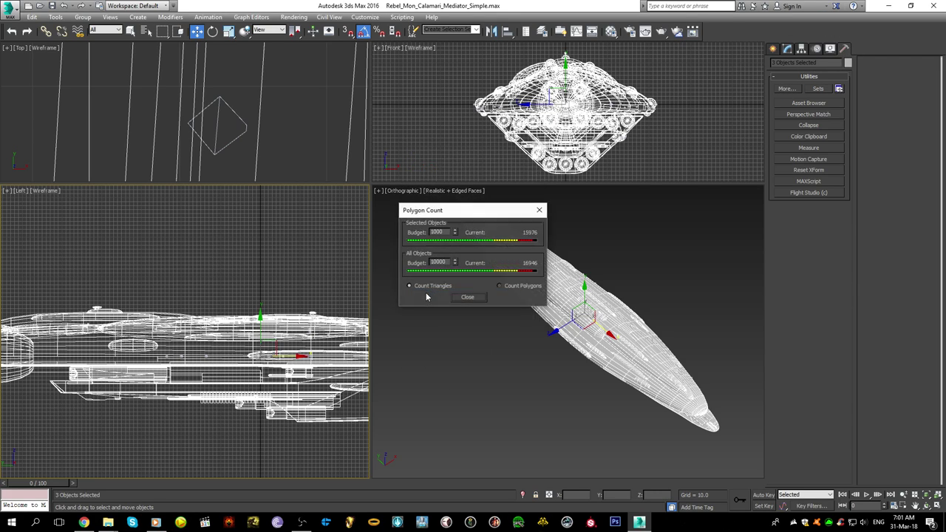
pyautogui.click(540, 211)
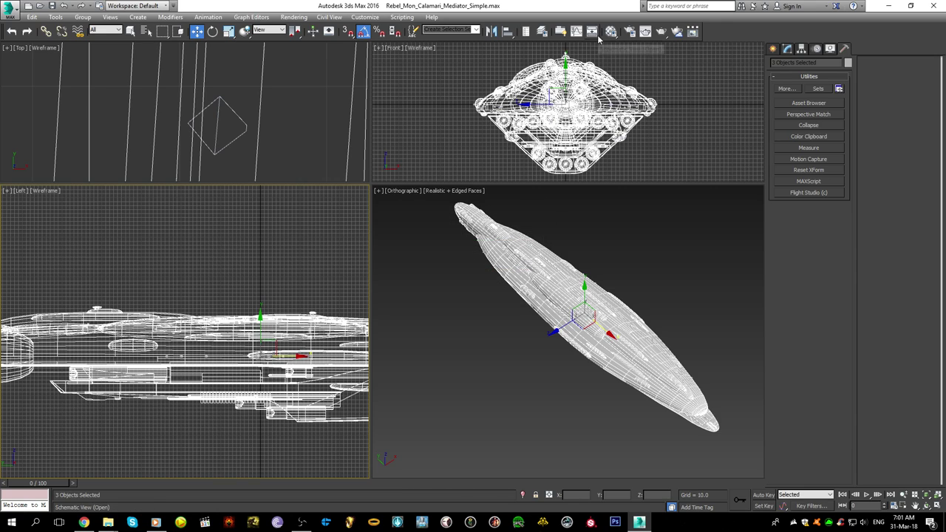
# - Clone the three ship meshes as copies and place them beside the original at about 671.5 along X
pyautogui.rightClick(521, 109)
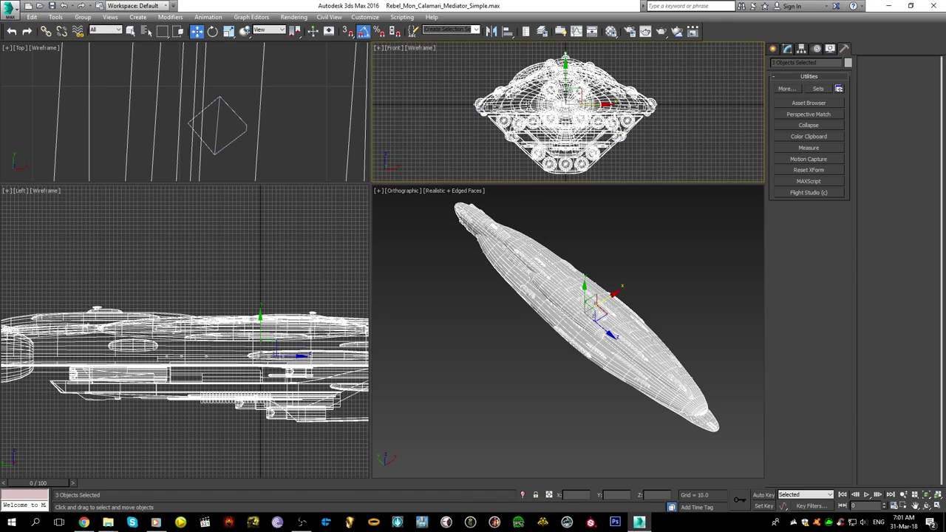
pyautogui.click(593, 101)
pyautogui.hotkey('ctrl', 'a')
pyautogui.keyDown('shift'); pyautogui.moveTo(596, 102); pyautogui.dragTo(776, 102); pyautogui.keyUp('shift')
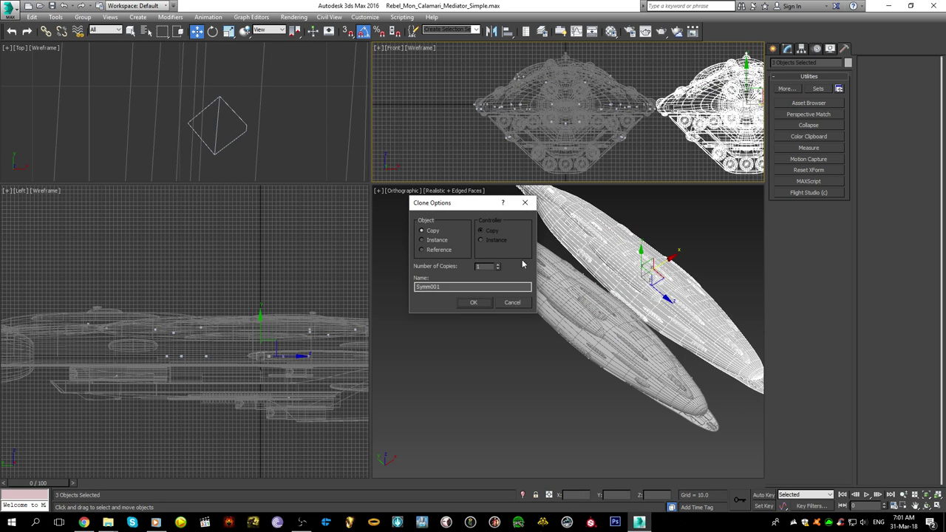
pyautogui.click(473, 302)
pyautogui.moveTo(604, 286); pyautogui.dragTo(490, 326, button='middle')
pyautogui.moveTo(531, 316); pyautogui.dragTo(577, 289)
# - Attach the other two cloned ship meshes to Symm001 with the default attach options
pyautogui.click(668, 290)
pyautogui.click(557, 348)
pyautogui.click(787, 49)
pyautogui.scroll(-3, 631, 104)
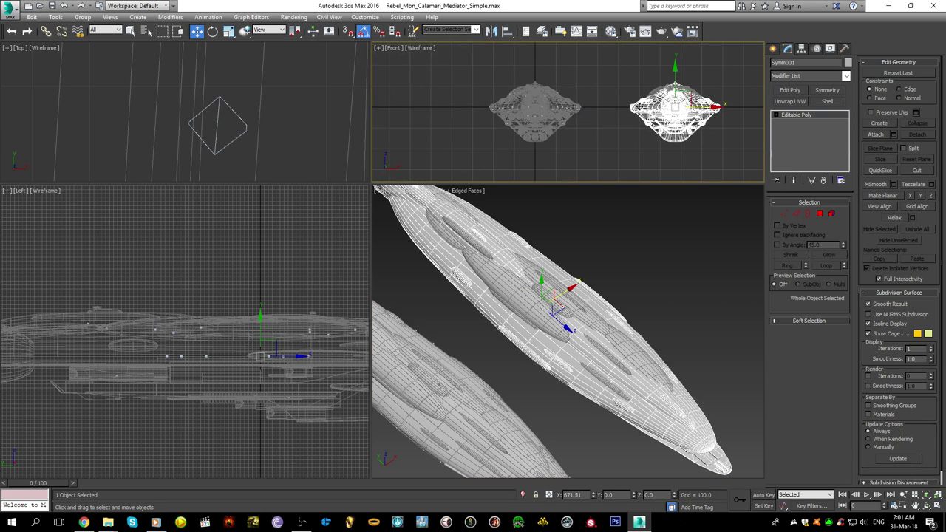
pyautogui.click(879, 139)
pyautogui.click(696, 94)
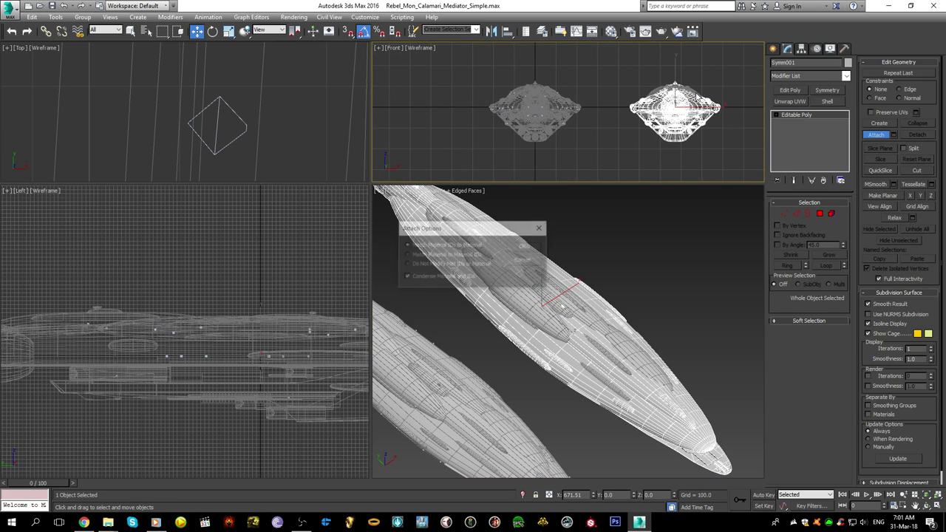
pyautogui.click(524, 245)
pyautogui.click(670, 114)
pyautogui.press('Return')
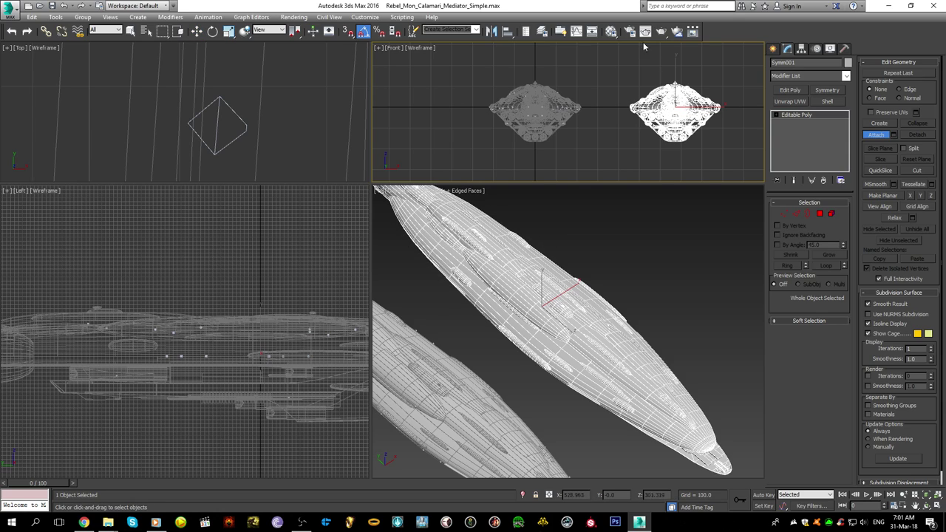
pyautogui.press('w')
# - Set the merged copy's X position to 0 and rename it Shadow
pyautogui.click(773, 49)
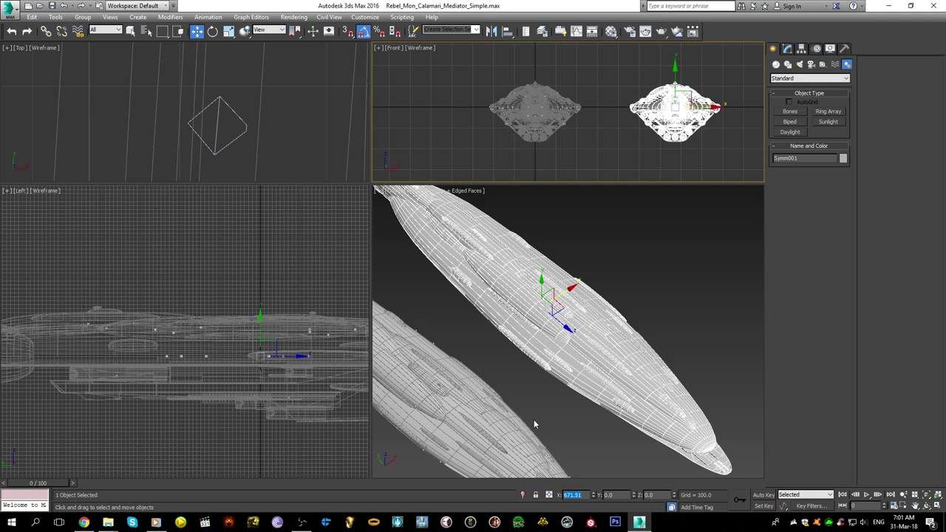
pyautogui.write('0')
pyautogui.press('Return')
pyautogui.click(813, 161)
pyautogui.write('Shadow')
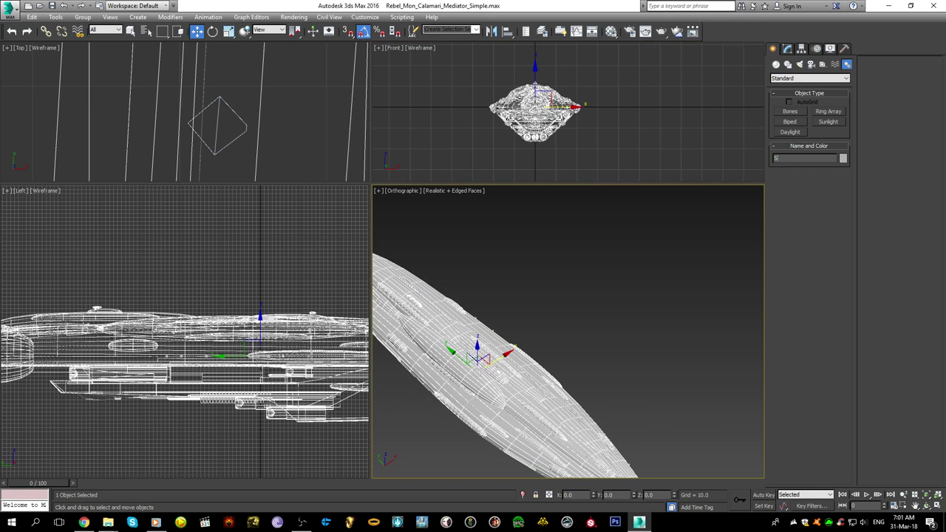
pyautogui.click(170, 16)
pyautogui.moveTo(222, 53)
pyautogui.click(286, 58)
pyautogui.scroll(5, 526, 110)
pyautogui.scroll(-2, 526, 110)
pyautogui.hotkey('ctrl', 'z')
# - Weld all vertices of the Shadow mesh with a weld threshold of 0.0 and leave vertex editing
pyautogui.moveTo(541, 100); pyautogui.dragTo(549, 103, button='middle')
pyautogui.scroll(-2, 549, 103)
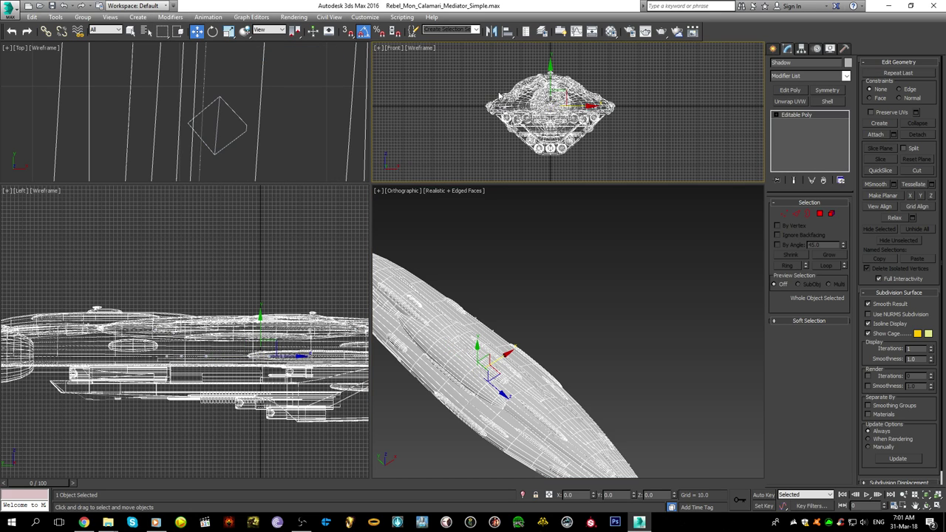
pyautogui.press('1')
pyautogui.hotkey('ctrl', 'a')
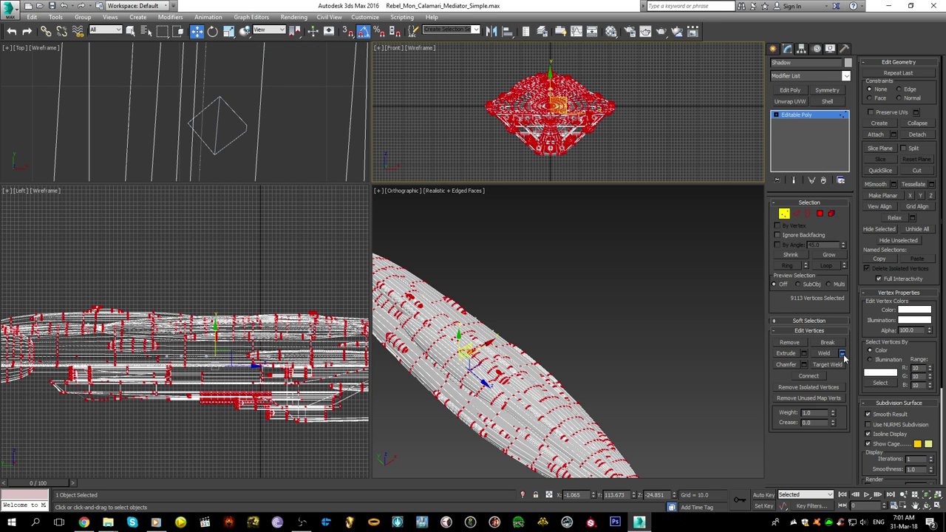
pyautogui.click(842, 353)
pyautogui.moveTo(574, 118); pyautogui.dragTo(572, 134)
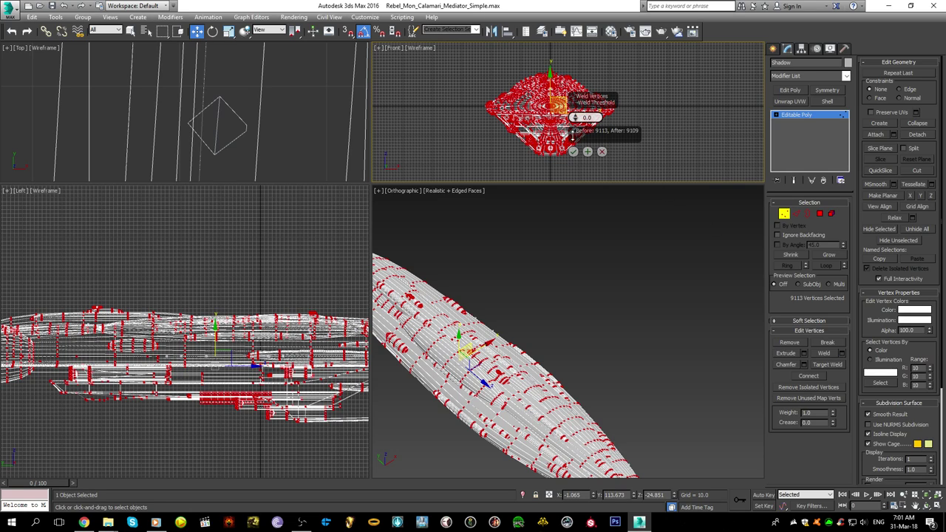
pyautogui.click(573, 150)
pyautogui.click(811, 117)
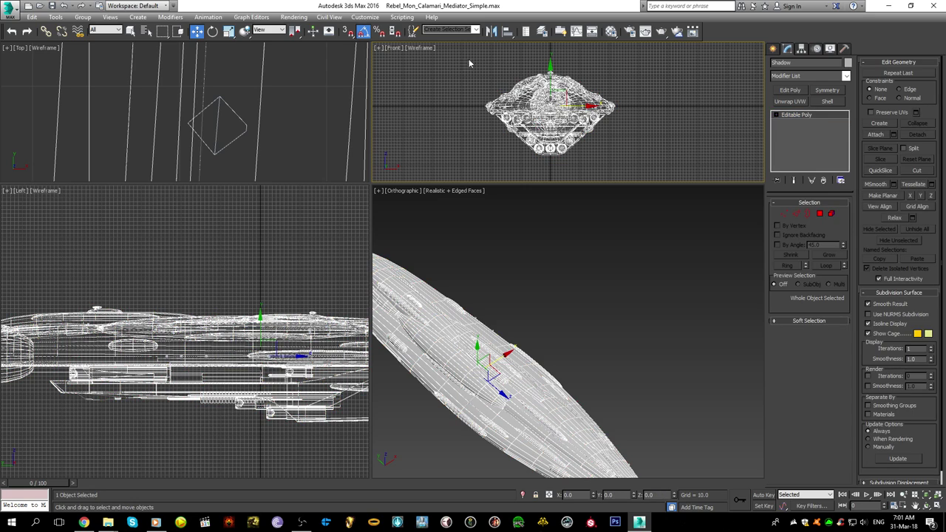
# - Apply a Cap Holes modifier to the Shadow mesh and collapse it to an Editable Poly
pyautogui.click(170, 16)
pyautogui.moveTo(215, 54)
pyautogui.click(268, 56)
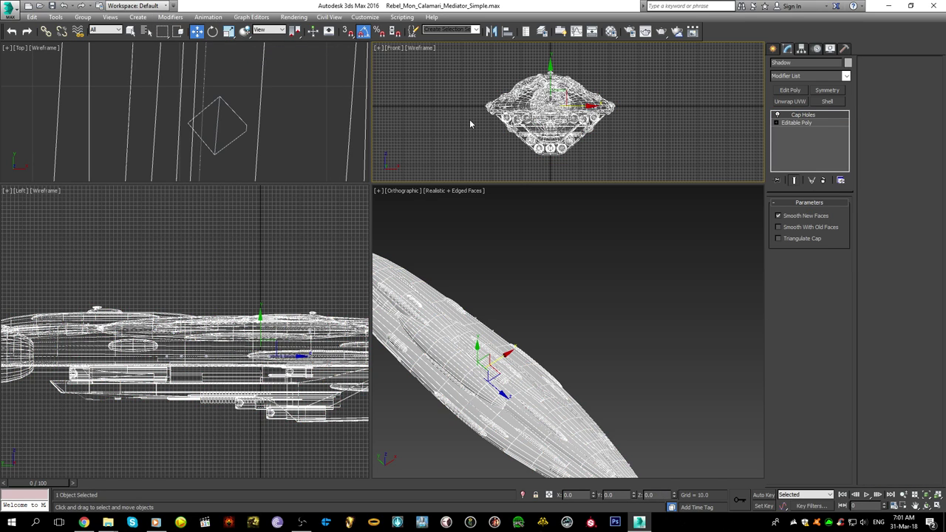
pyautogui.rightClick(547, 88)
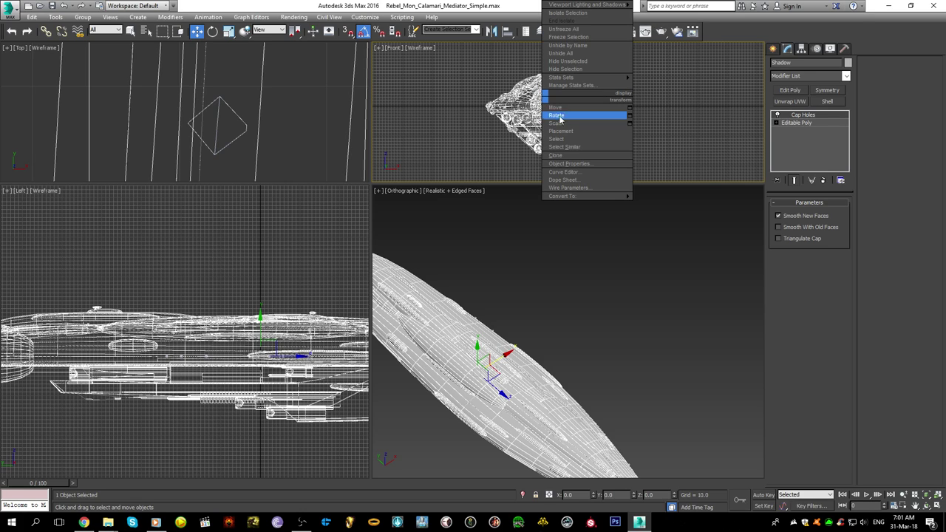
pyautogui.click(650, 197)
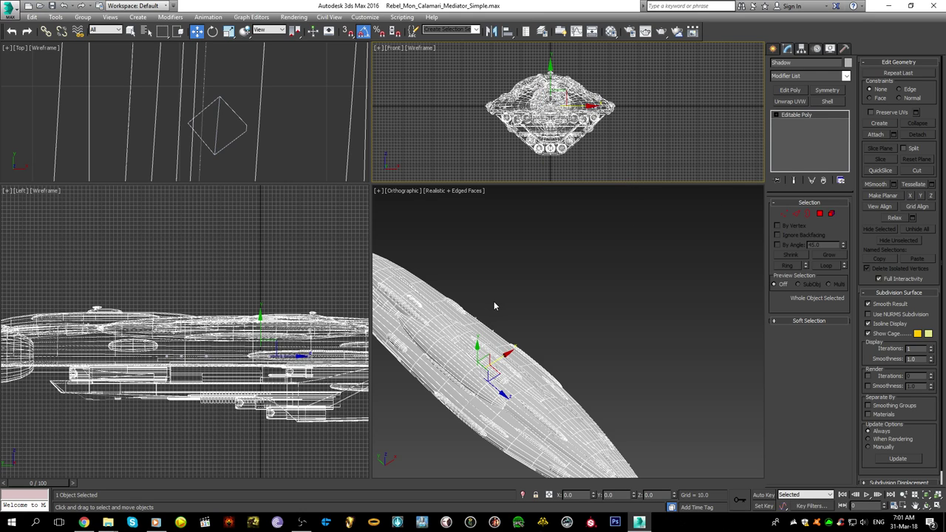
# - Select the Engines object at the ship's rear and enter polygon editing on the Editable Poly beneath its Symmetry modifier
pyautogui.keyDown('alt'); pyautogui.moveTo(493, 301); pyautogui.dragTo(621, 322, button='middle'); pyautogui.keyUp('alt')
pyautogui.click(631, 280)
pyautogui.keyDown('alt'); pyautogui.moveTo(631, 280); pyautogui.dragTo(616, 365, button='middle'); pyautogui.keyUp('alt')
pyautogui.scroll(-5, 705, 332)
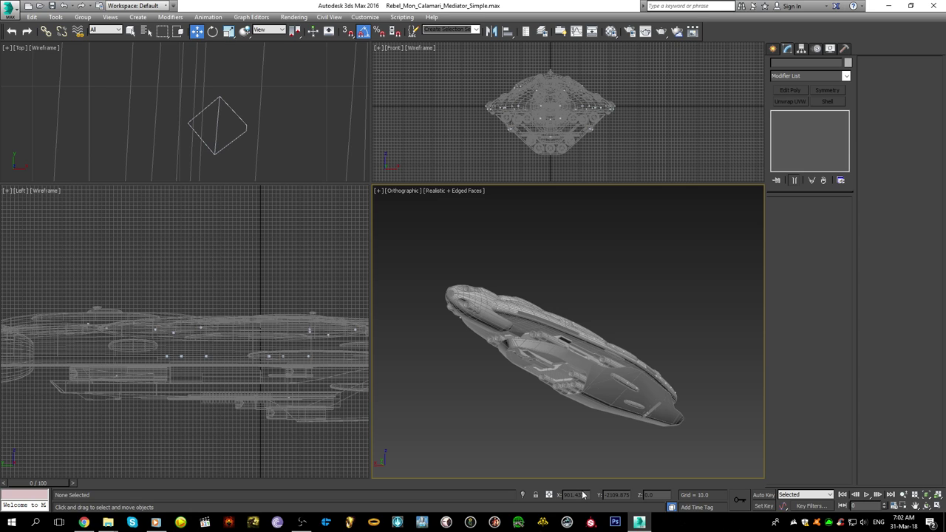
pyautogui.scroll(10, 551, 404)
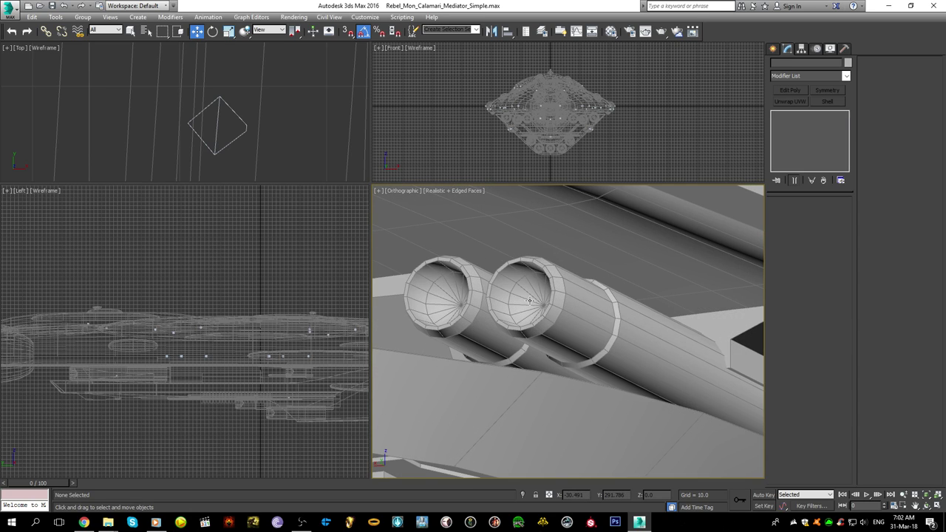
pyautogui.click(526, 297)
pyautogui.click(776, 123)
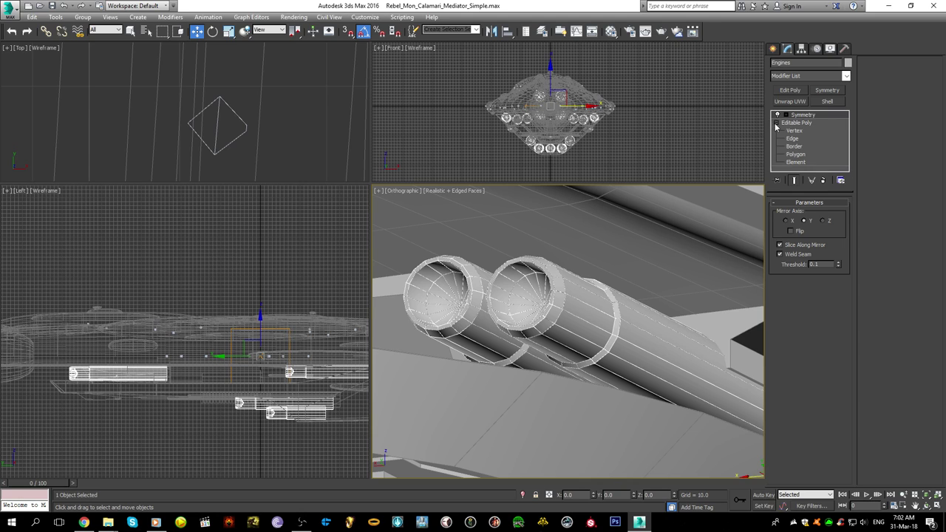
pyautogui.click(798, 155)
# - Try to move the vertices at the tip of an engine nozzle's inner cone, and undo the move
pyautogui.scroll(5, 64, 381)
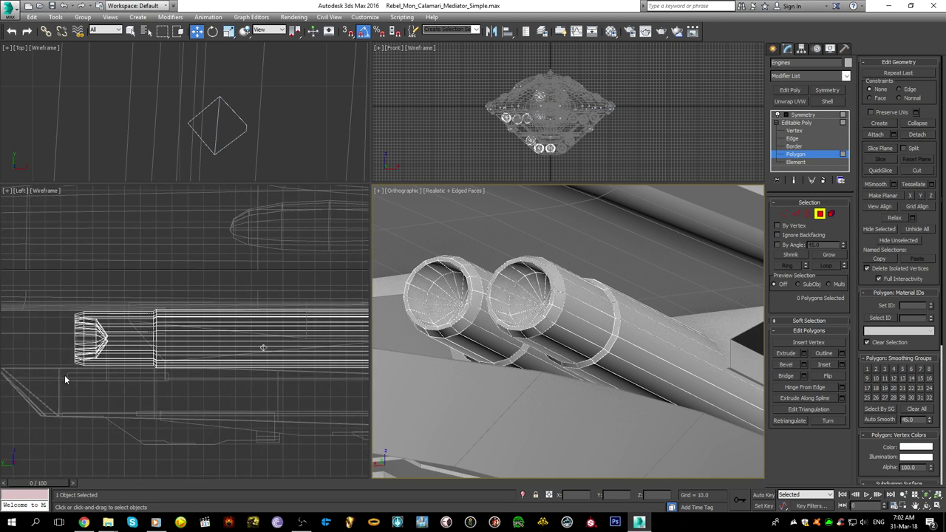
pyautogui.scroll(5, 66, 377)
pyautogui.scroll(5, 154, 270)
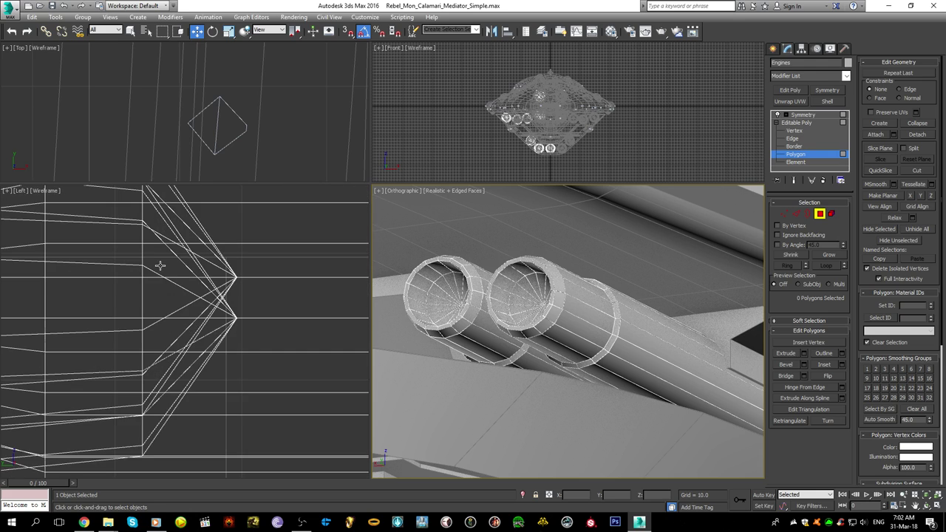
pyautogui.scroll(-3, 159, 266)
pyautogui.moveTo(160, 260); pyautogui.dragTo(195, 292, button='middle')
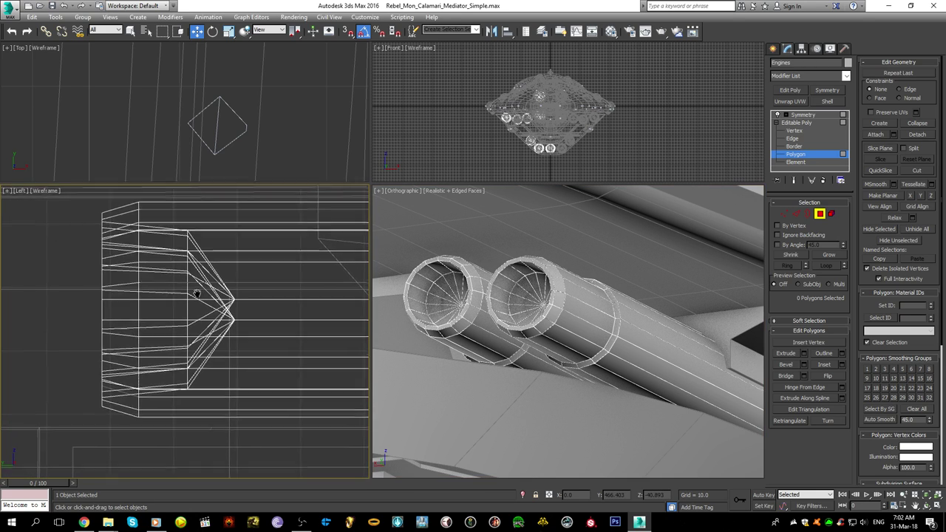
pyautogui.scroll(2, 196, 293)
pyautogui.press('1')
pyautogui.click(253, 303)
pyautogui.moveTo(253, 274)
pyautogui.mouseDown()
pyautogui.moveTo(237, 303)
pyautogui.moveTo(240, 276)
pyautogui.mouseUp()
pyautogui.hotkey('ctrl', 'z')
# - Try lowering one engine tube of the Engines mesh as an element to about Z -77.7, and undo the move
pyautogui.keyDown('alt'); pyautogui.moveTo(419, 317); pyautogui.dragTo(503, 332, button='middle'); pyautogui.keyUp('alt')
pyautogui.scroll(-4, 268, 322)
pyautogui.scroll(4, 268, 321)
pyautogui.scroll(-4, 268, 321)
pyautogui.scroll(4, 269, 321)
pyautogui.click(288, 318)
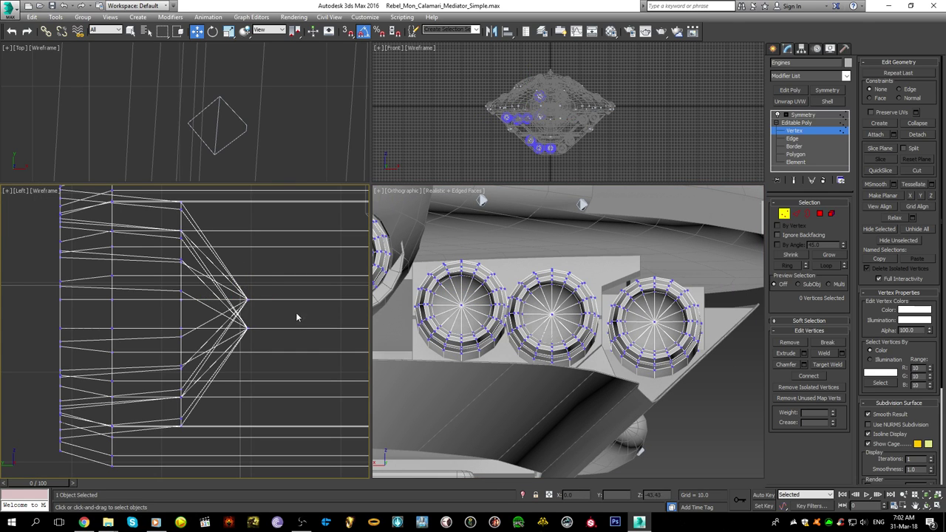
pyautogui.press('5')
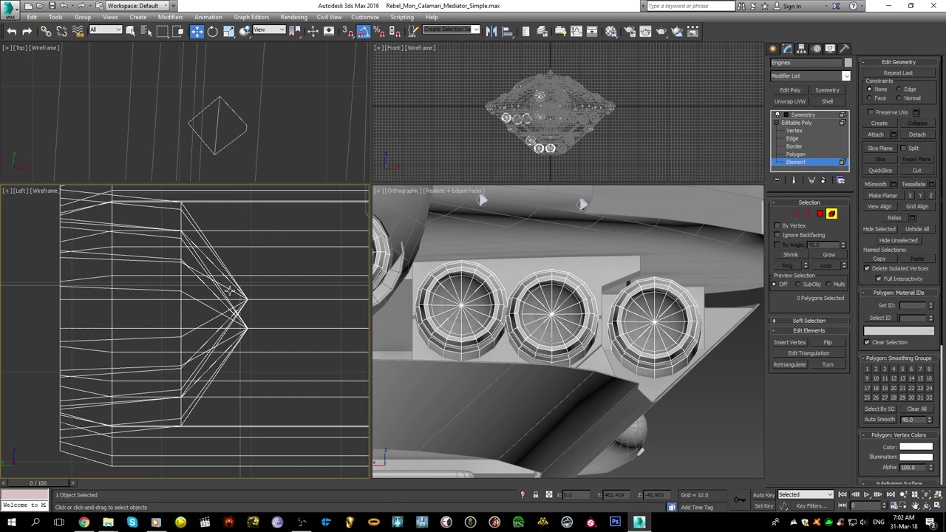
pyautogui.scroll(-5, 569, 299)
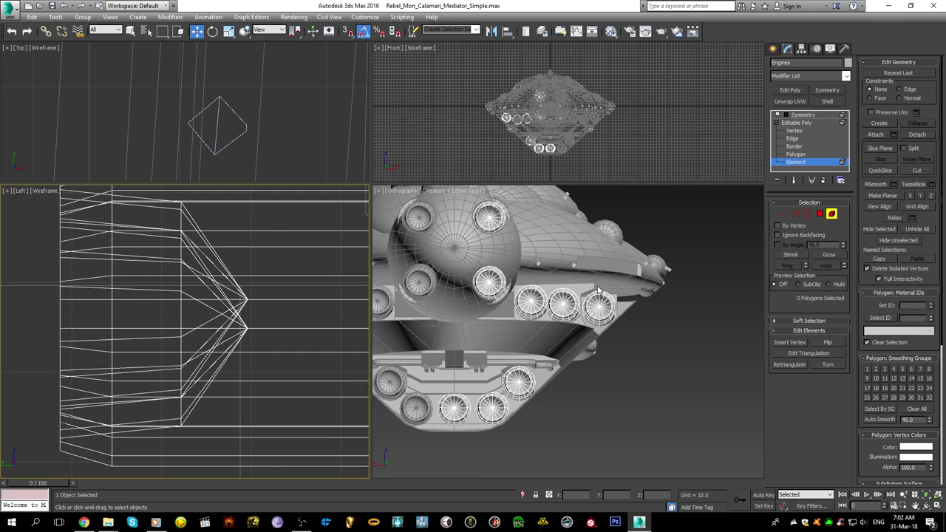
pyautogui.click(536, 298)
pyautogui.scroll(-4, 248, 313)
pyautogui.keyDown('alt'); pyautogui.moveTo(565, 353); pyautogui.dragTo(479, 317, button='middle'); pyautogui.keyUp('alt')
pyautogui.scroll(-3, 479, 317)
pyautogui.scroll(8, 501, 294)
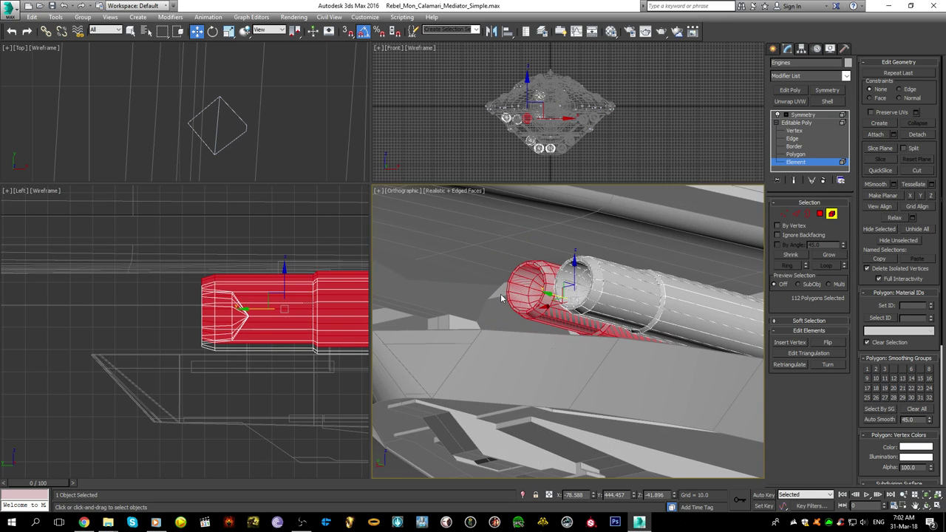
pyautogui.moveTo(581, 289); pyautogui.dragTo(553, 383)
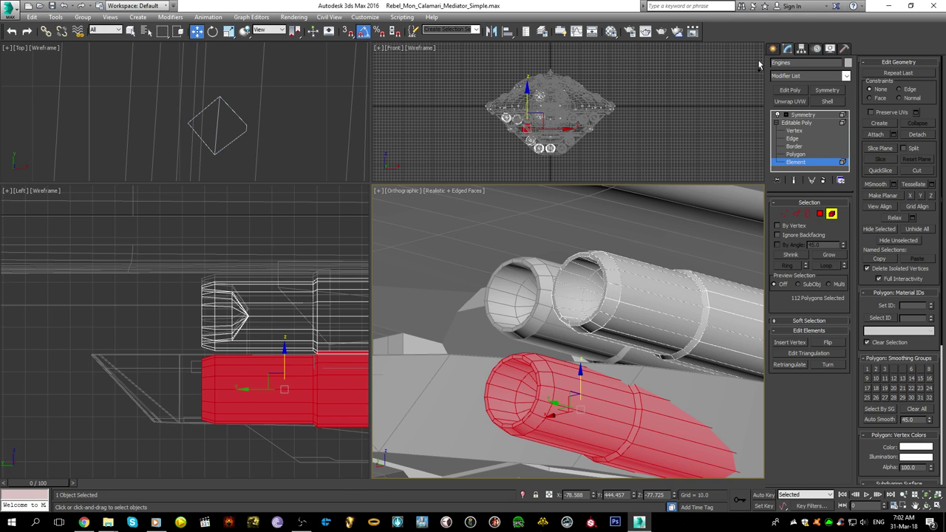
pyautogui.rightClick(758, 65)
pyautogui.hotkey('ctrl', 'z')
# - Leave element editing, move the whole Engines object aside from the hull, and select the Shadow mesh
pyautogui.click(773, 49)
pyautogui.click(539, 271)
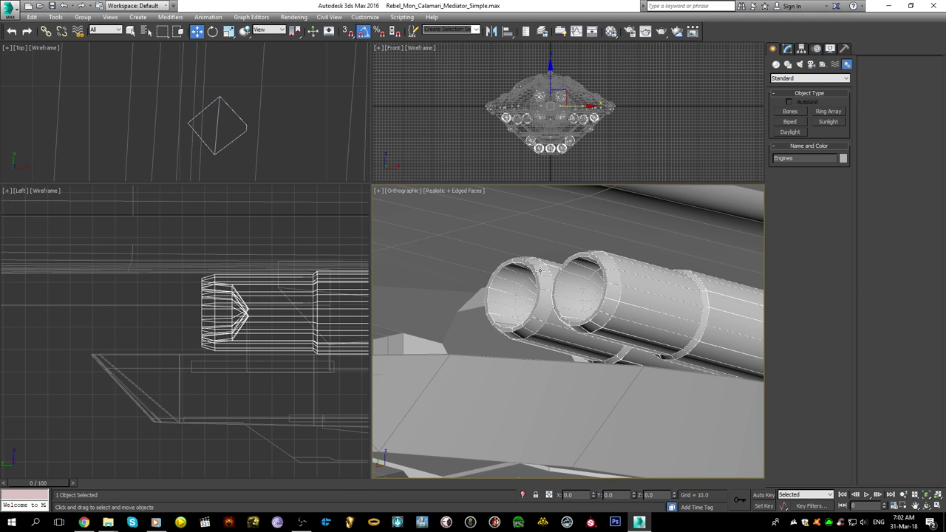
pyautogui.click(474, 150)
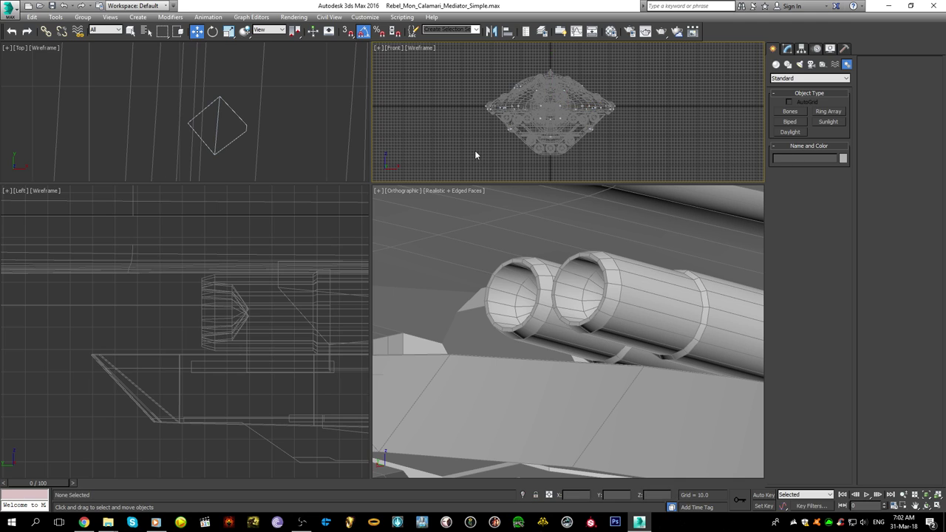
pyautogui.click(540, 272)
pyautogui.moveTo(539, 273); pyautogui.dragTo(413, 435)
pyautogui.click(543, 315)
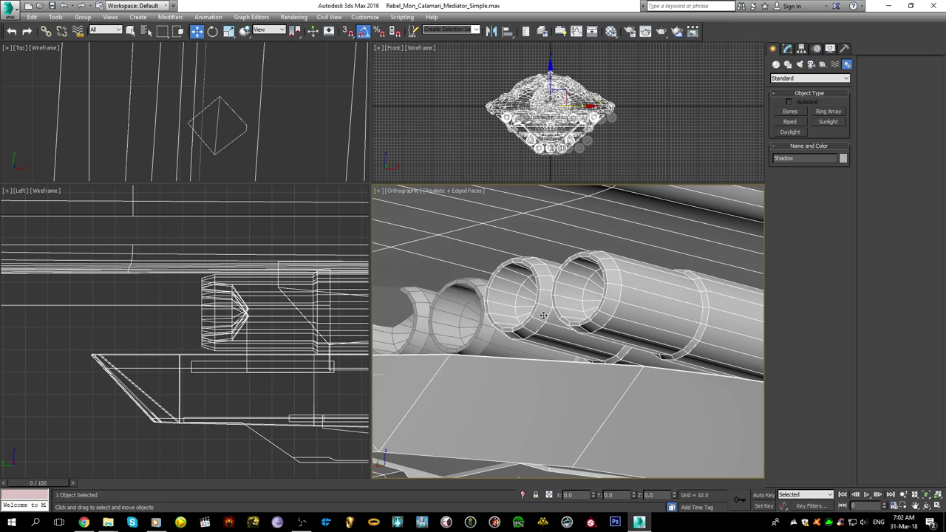
# - Undo the sideways move of the Engines object and clear the selection
pyautogui.hotkey('ctrl', 'z')
pyautogui.hotkey('ctrl', 'z')
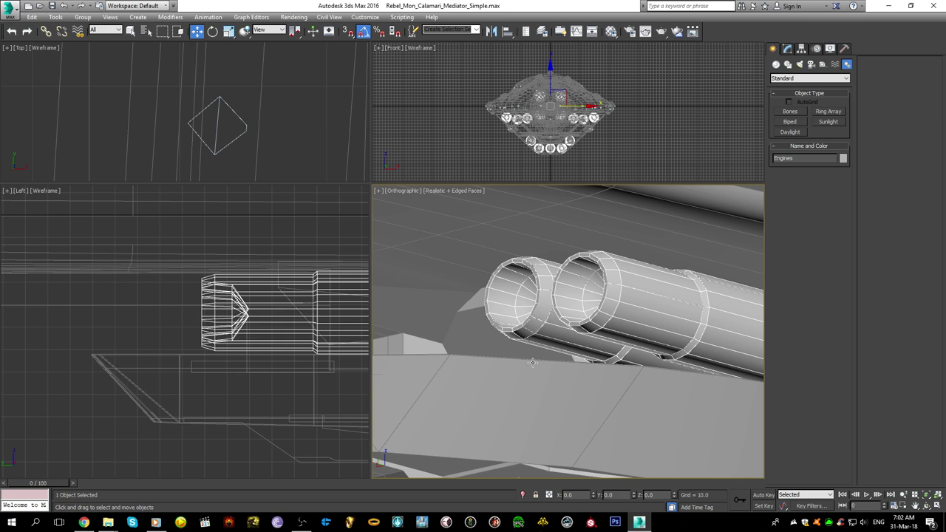
pyautogui.scroll(-5, 569, 310)
pyautogui.click(569, 310)
pyautogui.scroll(4, 570, 307)
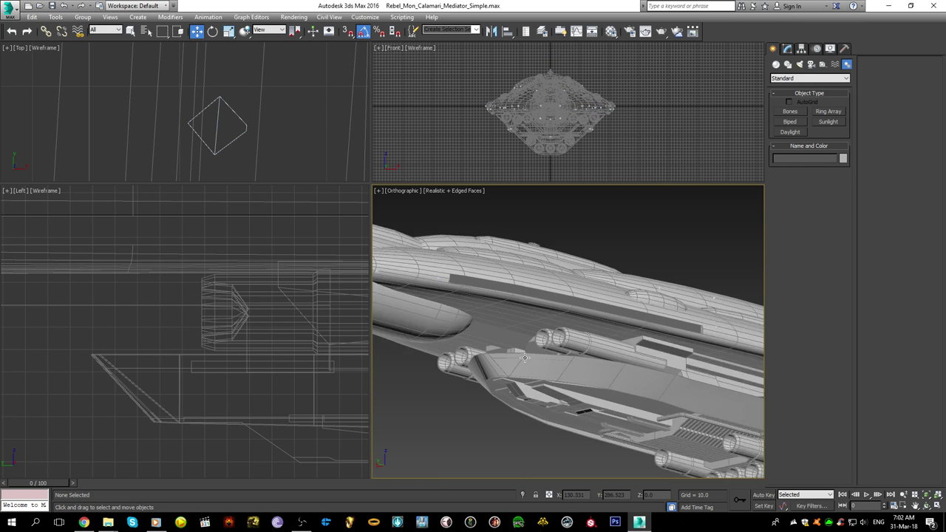
# - Examine the placement of the engines along the hull and the inner cones of the paired nozzles
pyautogui.scroll(-3, 531, 348)
pyautogui.moveTo(456, 332); pyautogui.dragTo(538, 377, button='middle')
pyautogui.scroll(-10, 277, 328)
pyautogui.moveTo(277, 326); pyautogui.dragTo(146, 315, button='middle')
pyautogui.scroll(-3, 146, 314)
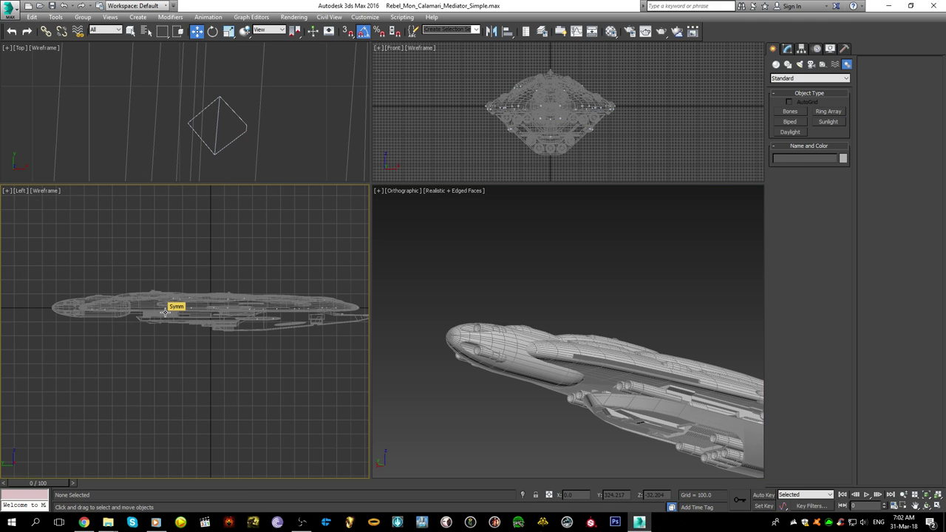
pyautogui.scroll(6, 165, 312)
pyautogui.click(539, 436)
pyautogui.moveTo(584, 402); pyautogui.dragTo(461, 344, button='middle')
pyautogui.keyDown('alt'); pyautogui.moveTo(543, 358); pyautogui.dragTo(627, 360, button='middle'); pyautogui.keyUp('alt')
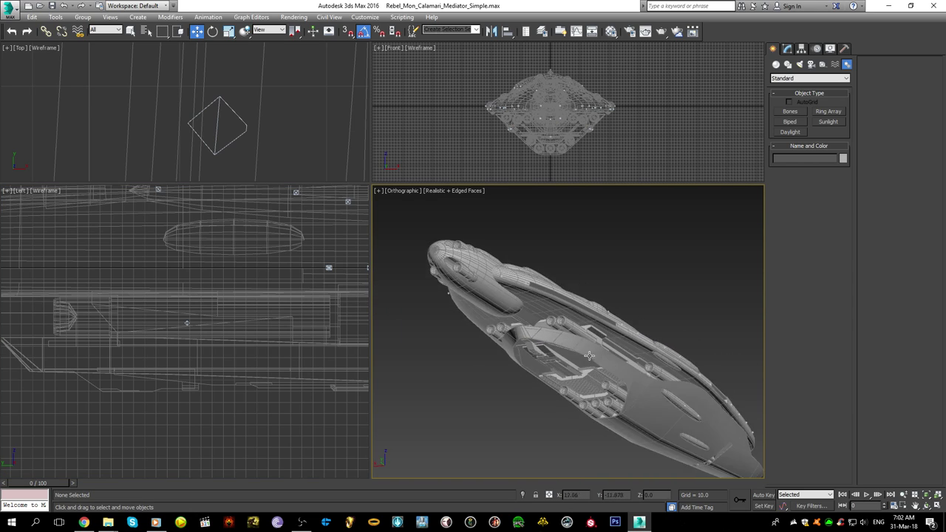
pyautogui.scroll(8, 508, 306)
pyautogui.click(486, 273)
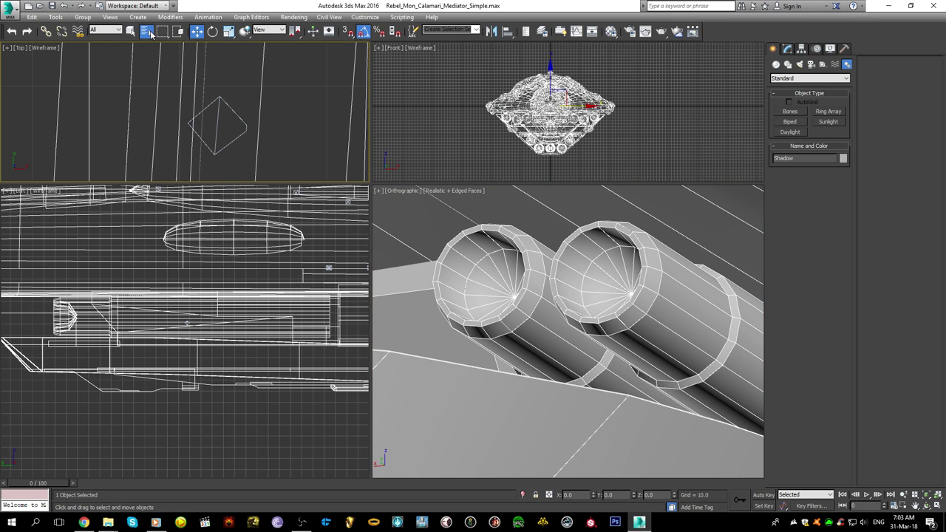
# - Select the Engines object by name from the list of scene objects
pyautogui.click(146, 31)
pyautogui.scroll(10, 111, 135)
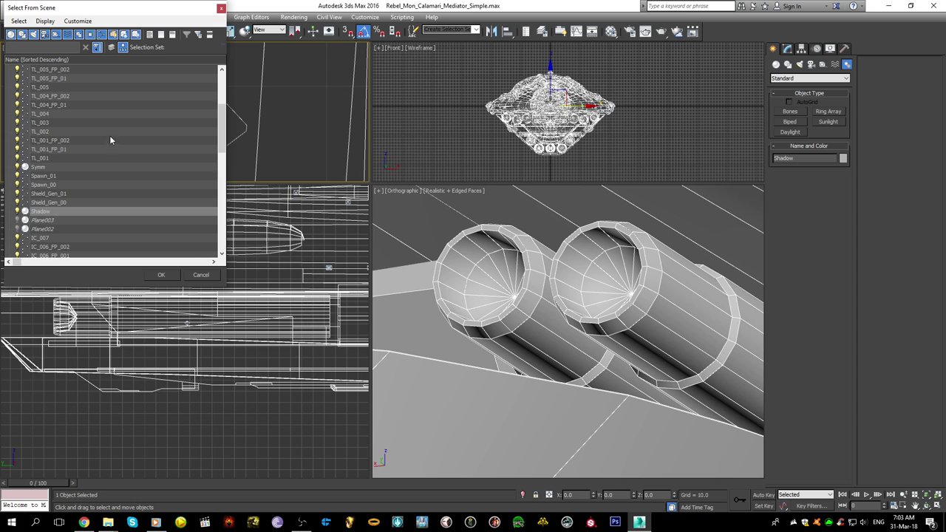
pyautogui.scroll(-15, 204, 148)
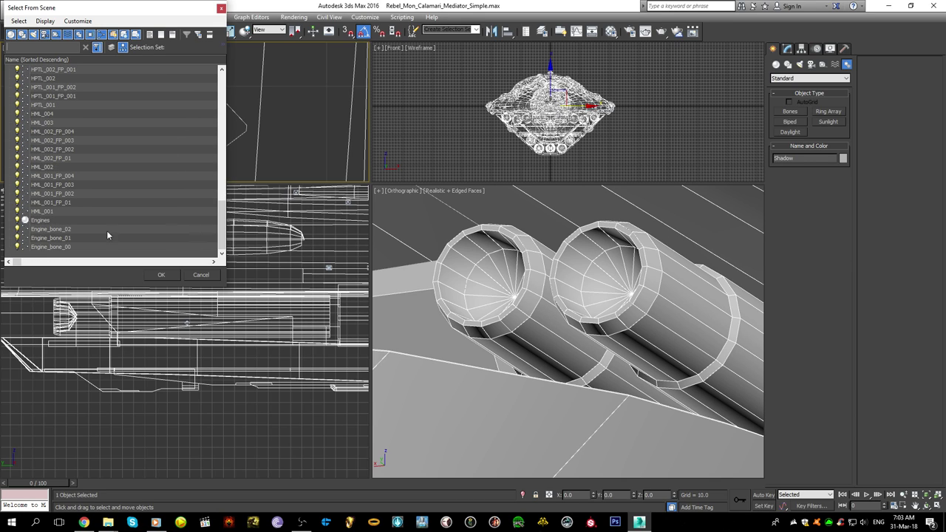
pyautogui.doubleClick(52, 224)
pyautogui.click(786, 49)
pyautogui.click(795, 154)
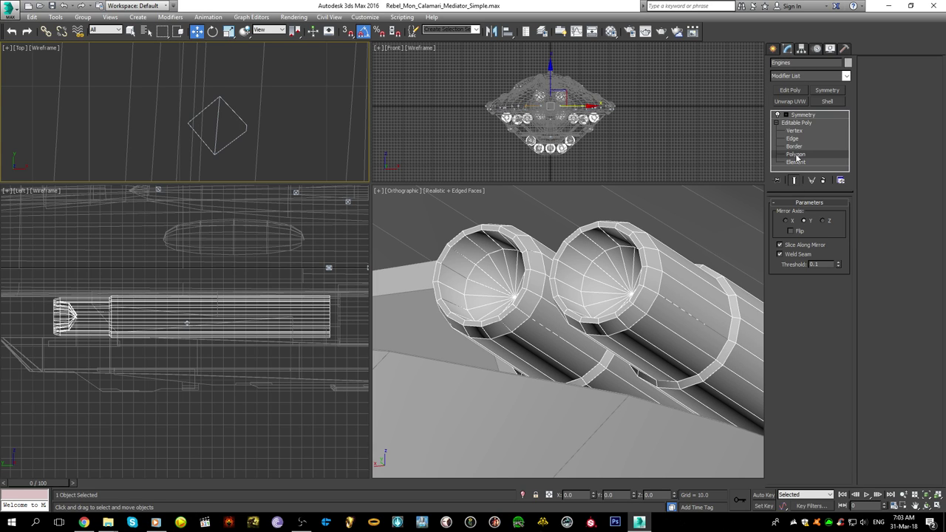
pyautogui.hotkey('ctrl', 'a')
pyautogui.scroll(4, 176, 357)
pyautogui.click(178, 348)
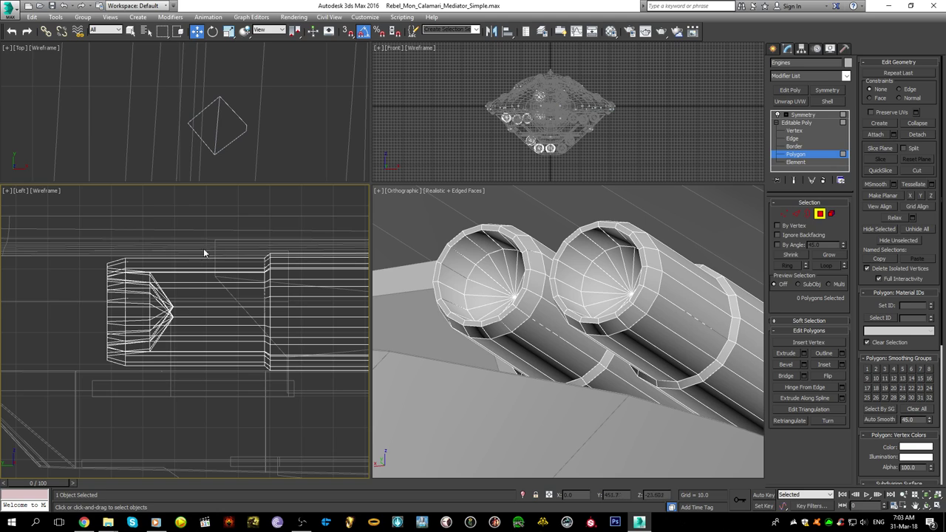
pyautogui.click(773, 49)
# - Convert the Engines object to a single Editable Poly, collapsing its Symmetry modifier
pyautogui.click(575, 139)
pyautogui.rightClick(575, 139)
pyautogui.moveTo(635, 231)
pyautogui.click(690, 241)
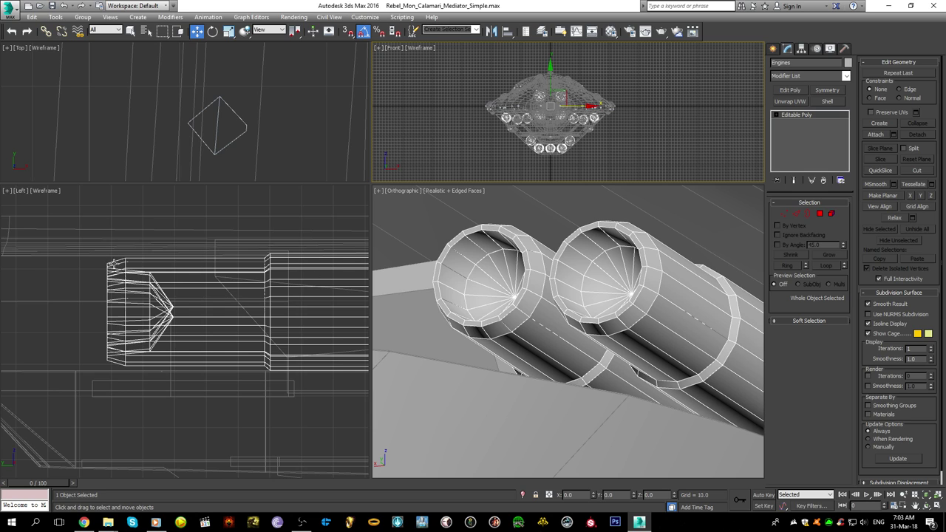
# - Start edge editing on the Engines mesh and select the inner cone edges of the first two groups of nozzles
pyautogui.press('2')
pyautogui.moveTo(182, 252); pyautogui.dragTo(159, 397)
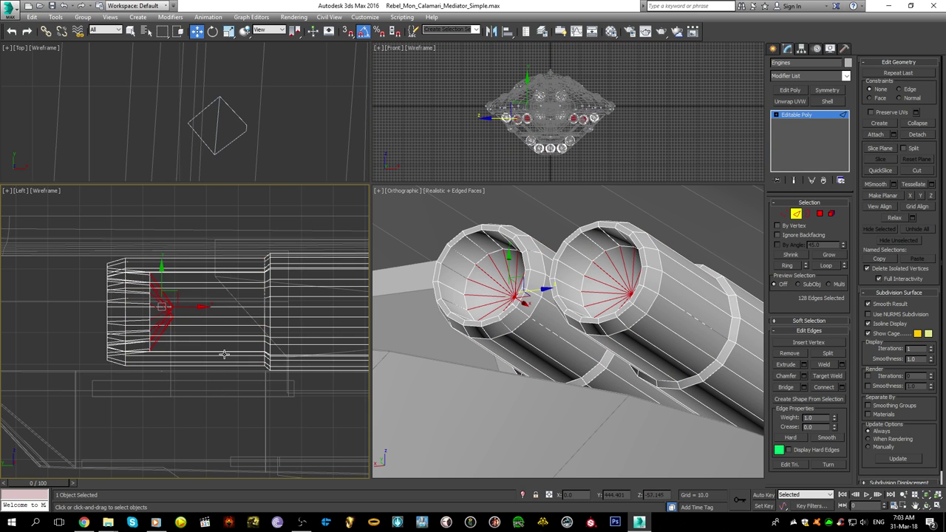
pyautogui.scroll(-5, 130, 314)
pyautogui.scroll(8, 130, 313)
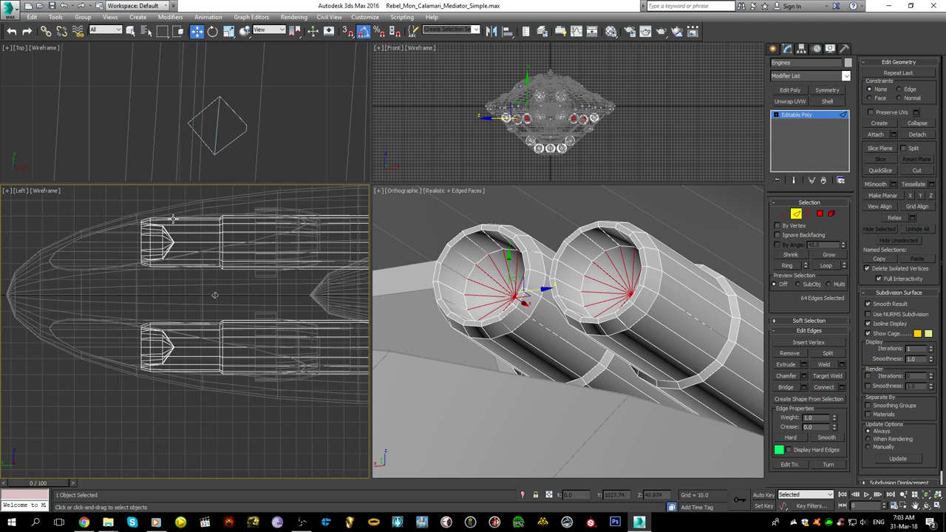
pyautogui.keyDown('ctrl'); pyautogui.moveTo(170, 382); pyautogui.dragTo(171, 383); pyautogui.keyUp('ctrl')
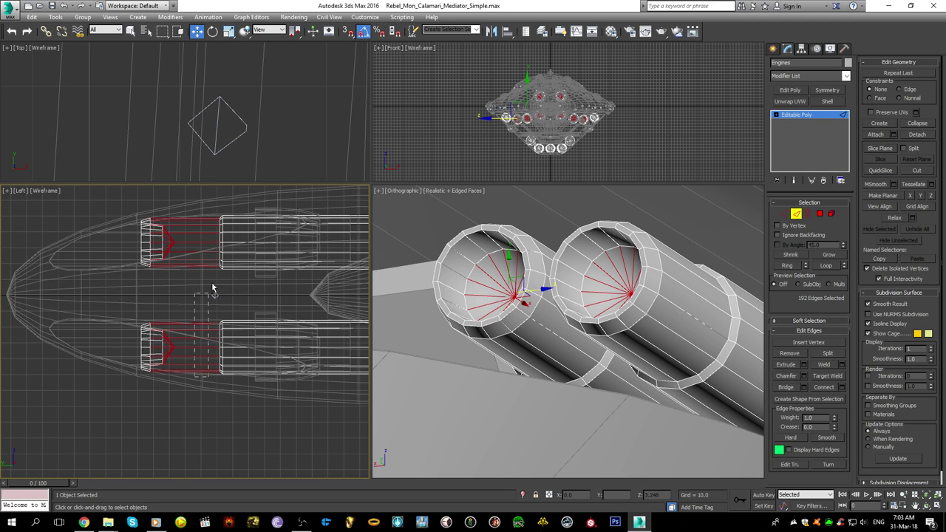
pyautogui.scroll(-8, 215, 314)
pyautogui.scroll(8, 225, 327)
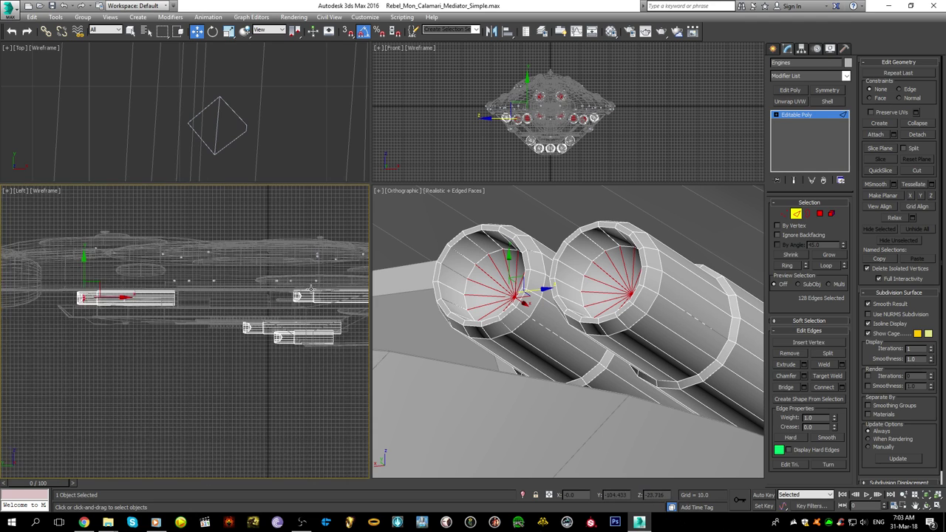
# - Add the inner cone edges of the remaining engine nozzles to the selection, excluding the outer tube edges
pyautogui.keyDown('ctrl'); pyautogui.moveTo(274, 425); pyautogui.dragTo(313, 258); pyautogui.keyUp('ctrl')
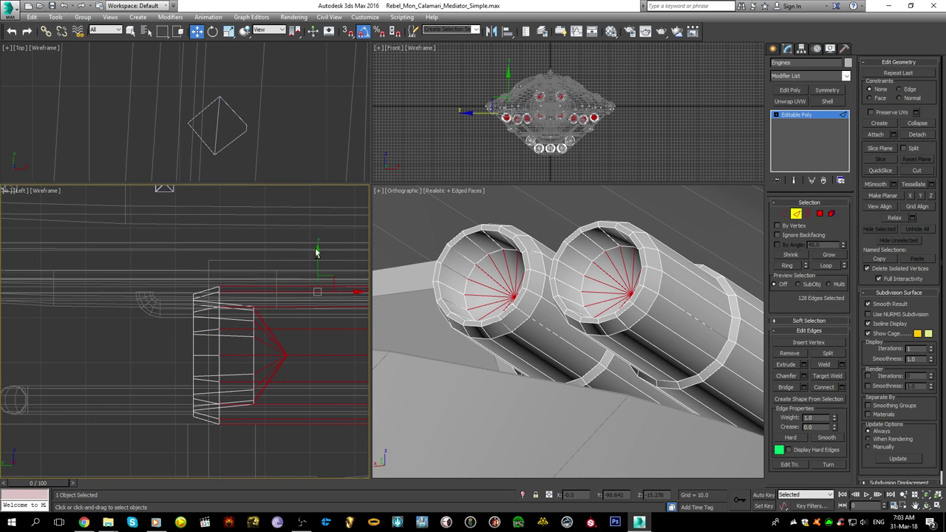
pyautogui.scroll(-8, 218, 411)
pyautogui.scroll(6, 221, 339)
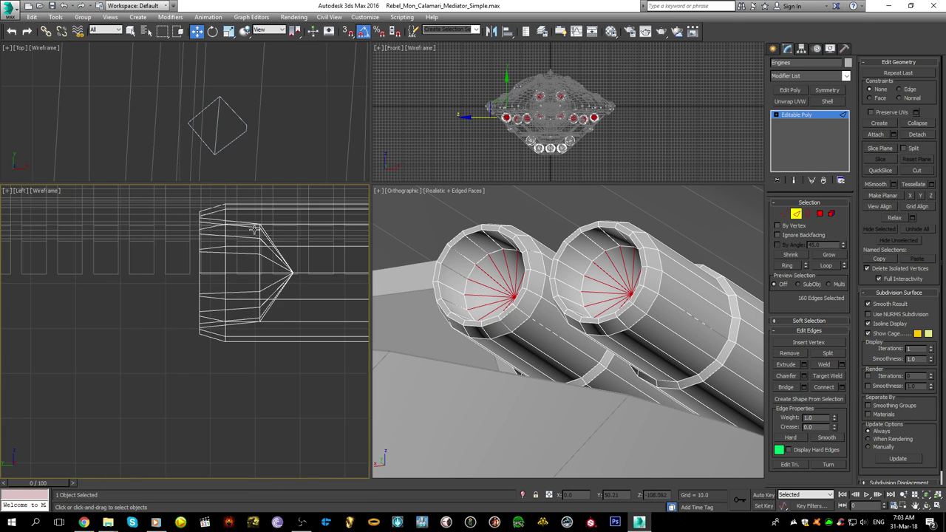
pyautogui.moveTo(277, 225); pyautogui.dragTo(245, 267, button='middle')
pyautogui.keyDown('ctrl'); pyautogui.moveTo(244, 435); pyautogui.dragTo(245, 436); pyautogui.keyUp('ctrl')
pyautogui.keyDown('alt'); pyautogui.moveTo(288, 232); pyautogui.dragTo(321, 424); pyautogui.keyUp('alt')
pyautogui.scroll(-6, 325, 392)
pyautogui.moveTo(333, 397); pyautogui.dragTo(227, 333, button='middle')
pyautogui.scroll(4, 227, 332)
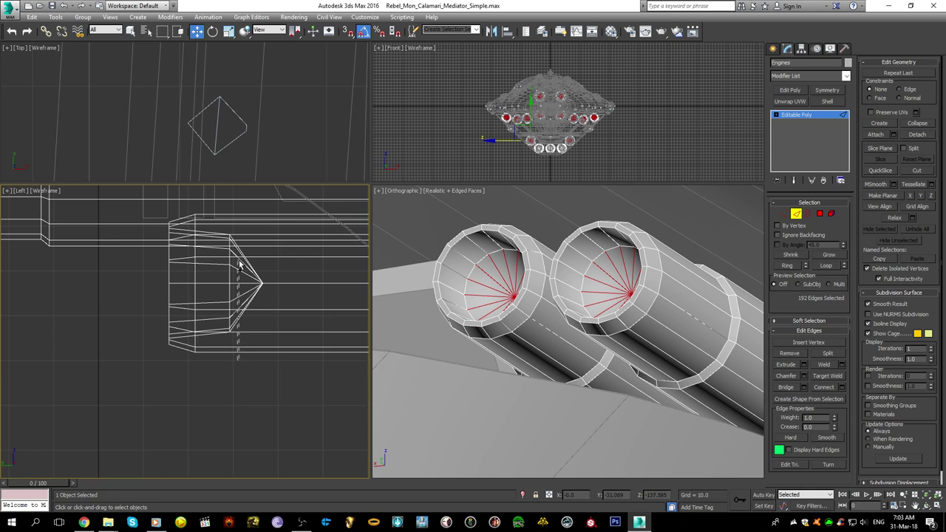
pyautogui.keyDown('ctrl'); pyautogui.moveTo(248, 237); pyautogui.dragTo(248, 237); pyautogui.keyUp('ctrl')
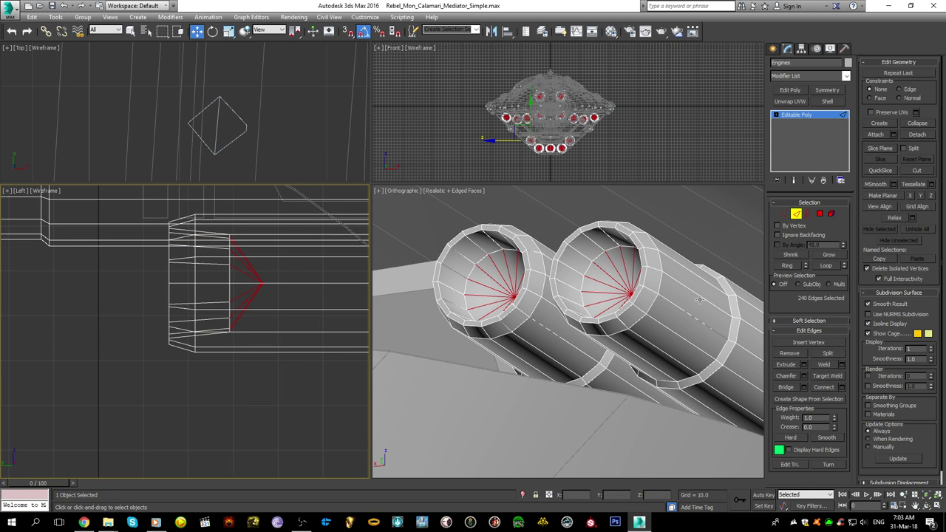
# - Grow the edge selection over the nozzles' inner surfaces and detach them as a separate object
pyautogui.click(832, 255)
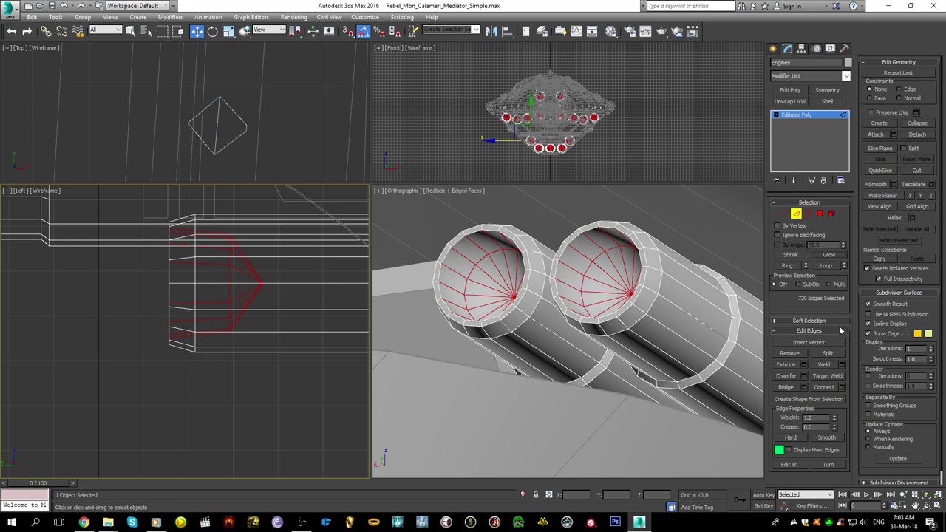
pyautogui.click(915, 135)
pyautogui.click(507, 268)
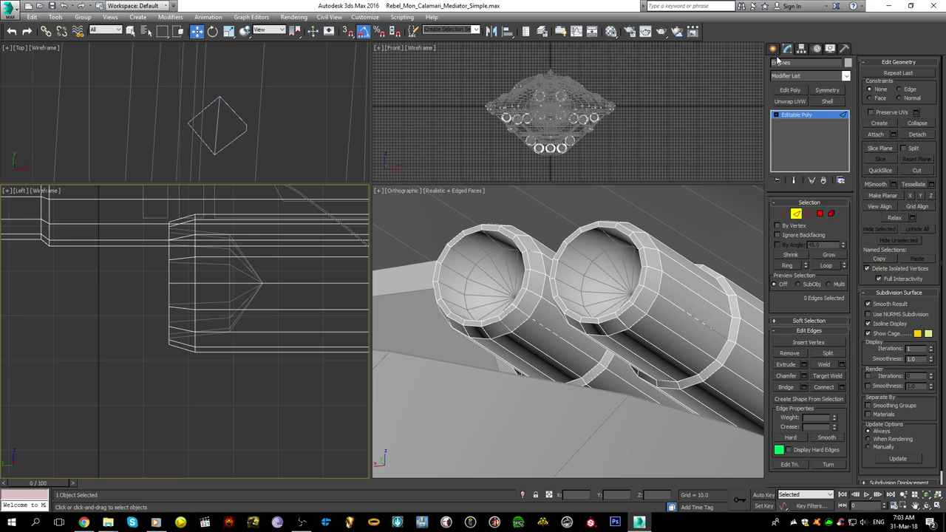
pyautogui.click(773, 49)
# - Select the detached nozzle interiors, Object001, by name and rename the object Engine_Exhaust
pyautogui.click(614, 266)
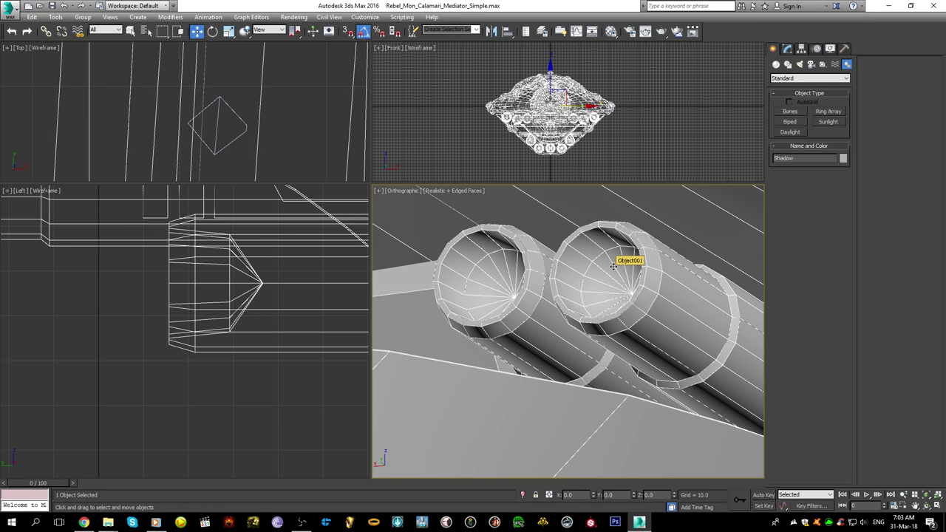
pyautogui.click(147, 31)
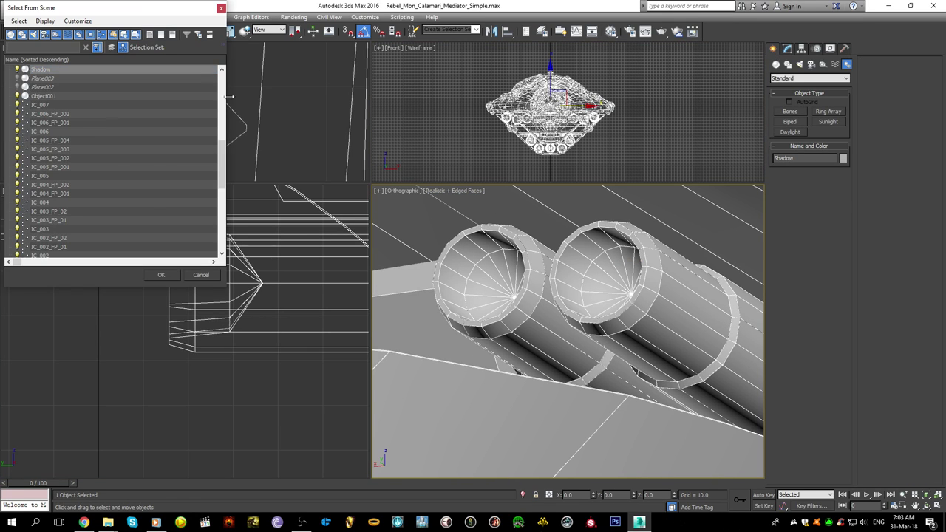
pyautogui.scroll(2, 80, 124)
pyautogui.doubleClick(45, 131)
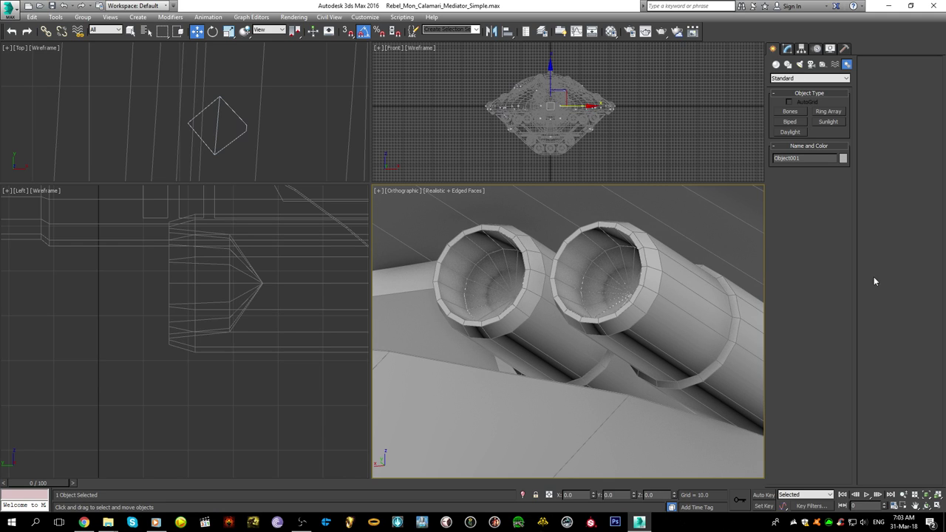
pyautogui.doubleClick(807, 159)
pyautogui.write('Engine_Exhaust')
pyautogui.click(598, 108)
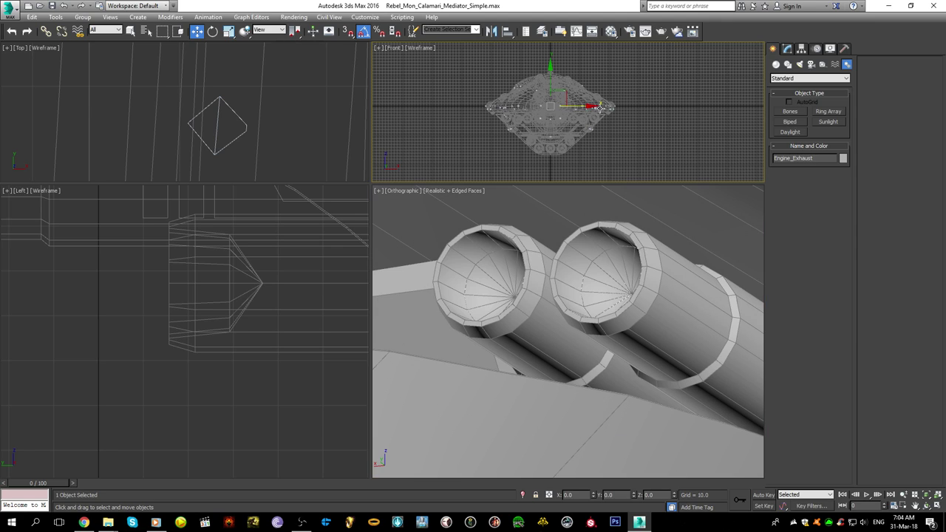
pyautogui.click(667, 76)
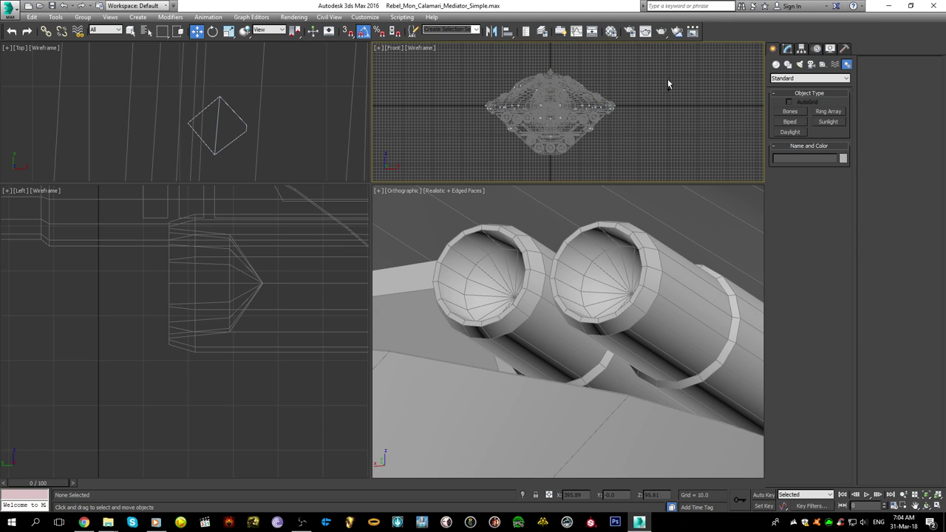
# - Switch to Chrome and read the chat of the Twitch stream
pyautogui.scroll(-10, 594, 284)
pyautogui.scroll(5, 593, 284)
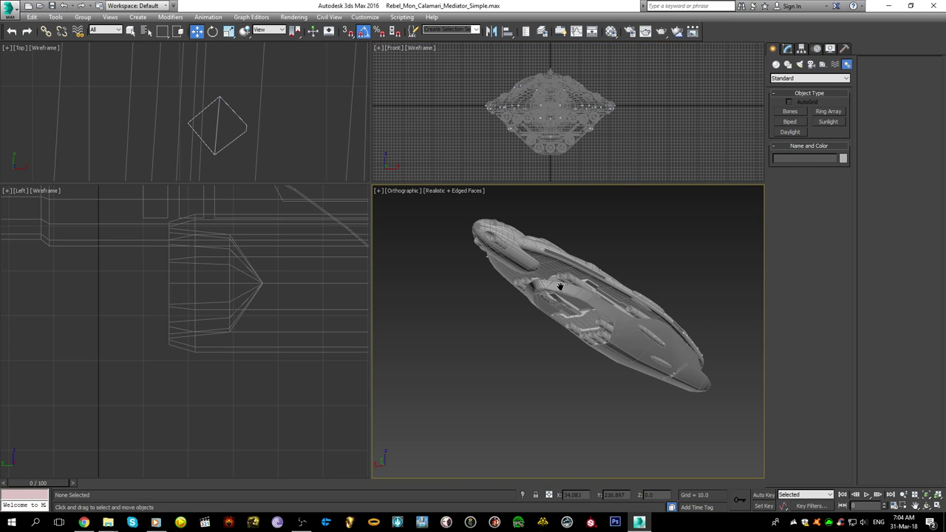
pyautogui.click(83, 522)
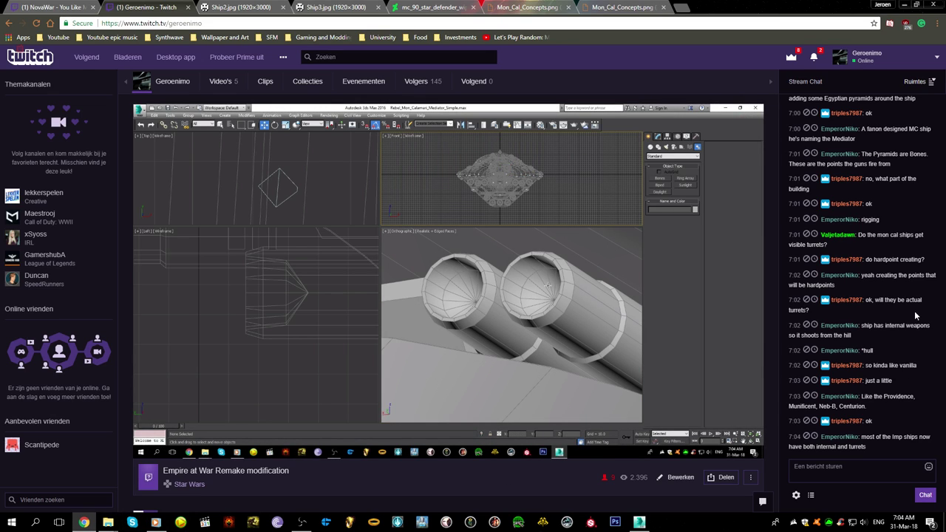
pyautogui.scroll(3, 920, 268)
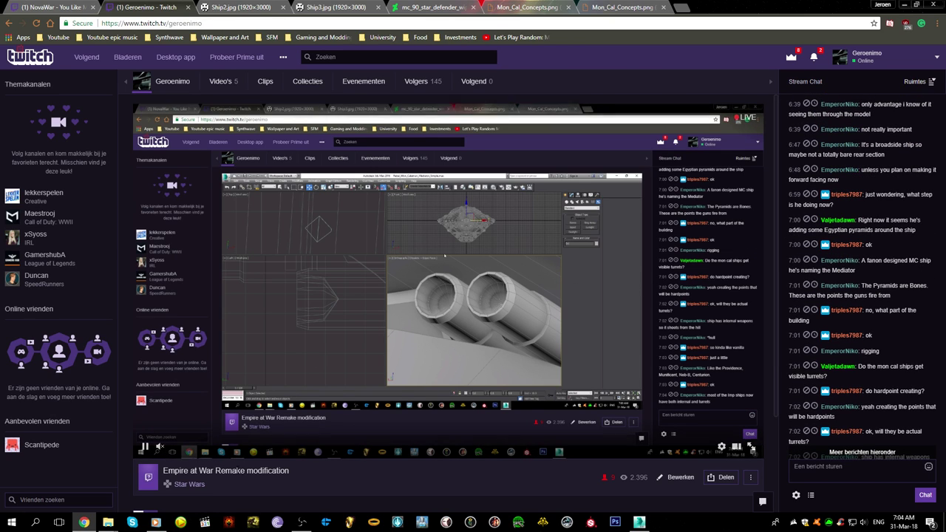
# - Switch to File Explorer and browse the Miracle Of Sound music folders Level 7 and Level 8
pyautogui.moveTo(108, 522)
pyautogui.click(80, 484)
pyautogui.doubleClick(302, 248)
pyautogui.click(358, 318)
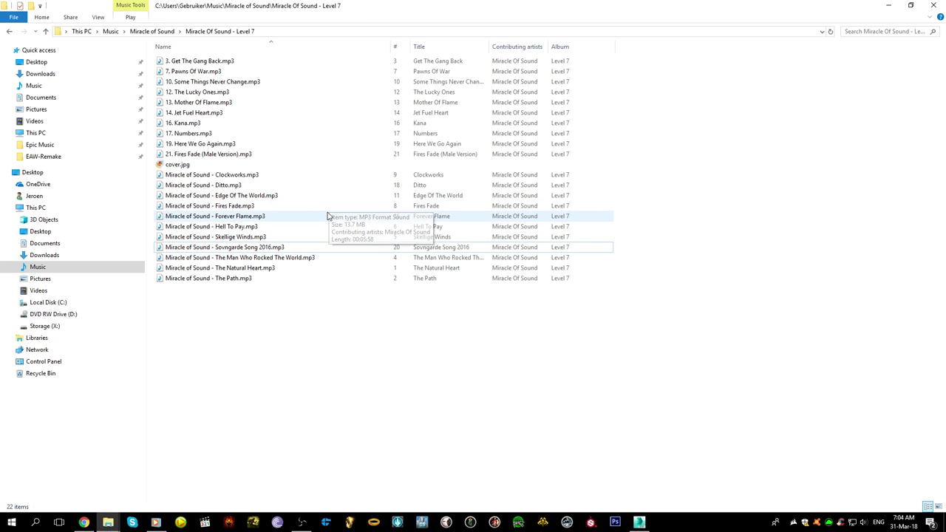
pyautogui.doubleClick(298, 133)
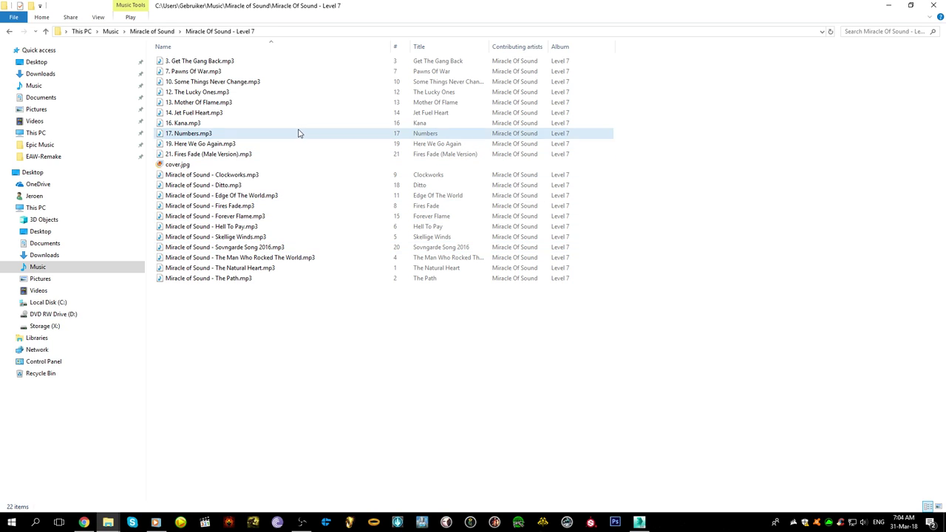
pyautogui.click(386, 348)
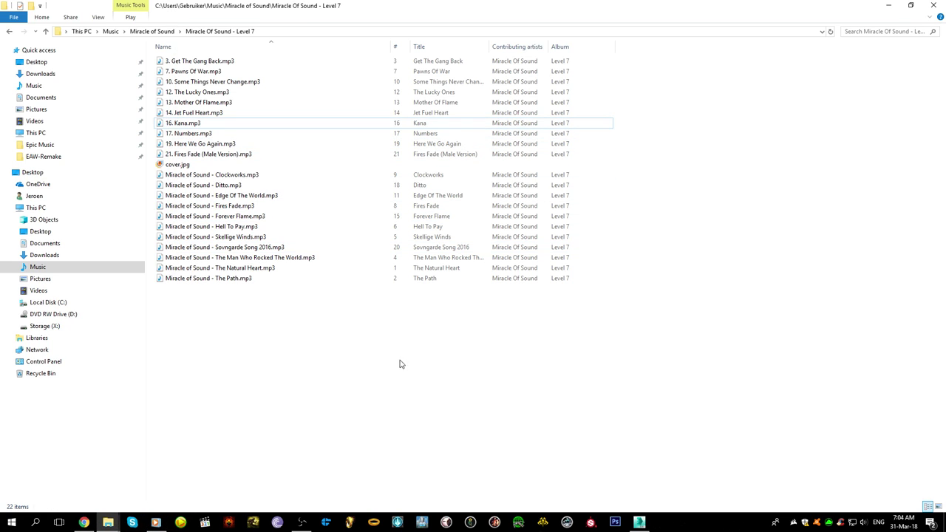
pyautogui.press('BackSpace')
pyautogui.doubleClick(320, 134)
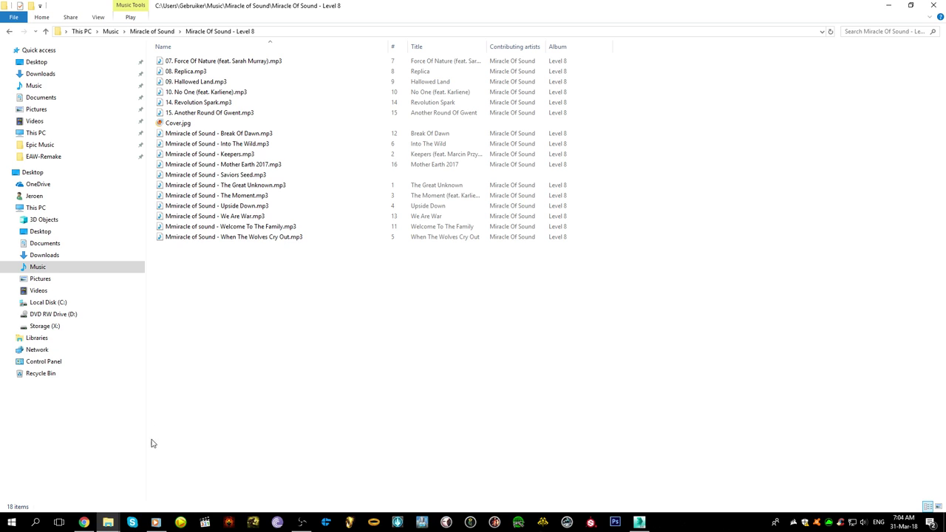
# - Return to Chrome and read back through the earlier messages in the stream chat
pyautogui.click(84, 523)
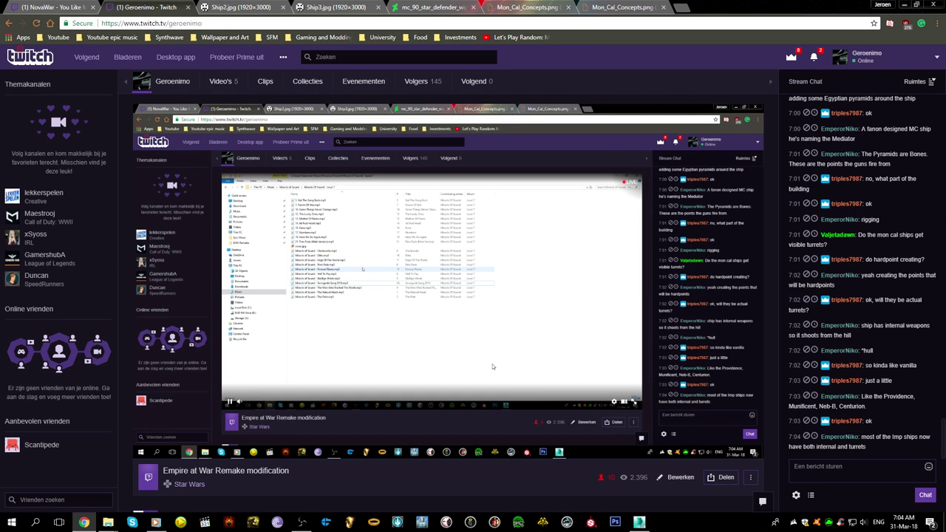
pyautogui.scroll(1, 916, 233)
pyautogui.scroll(3, 917, 232)
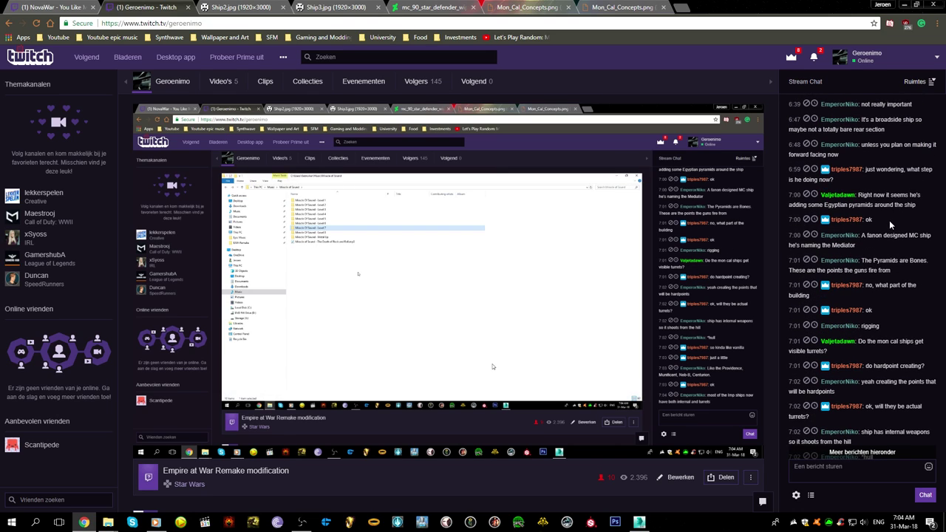
pyautogui.scroll(2, 886, 223)
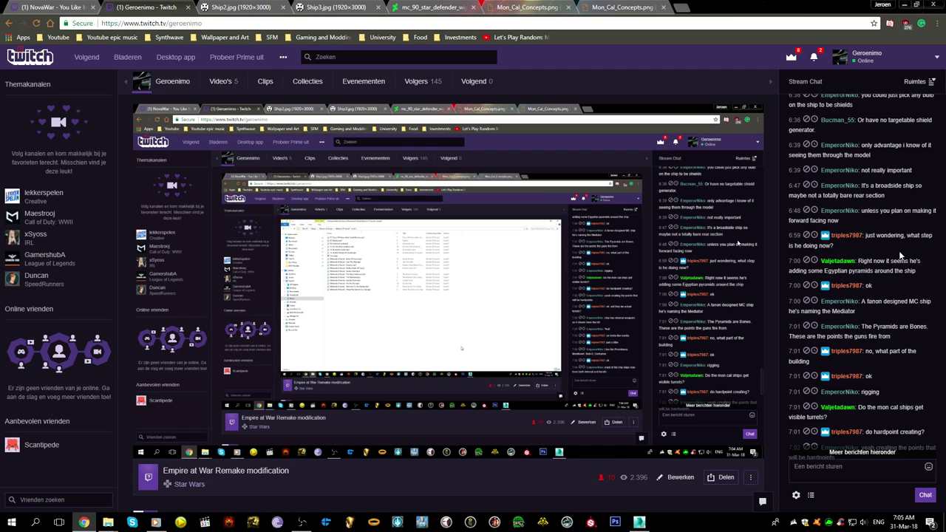
# - Read down to the newest messages in the stream chat
pyautogui.scroll(-3, 895, 281)
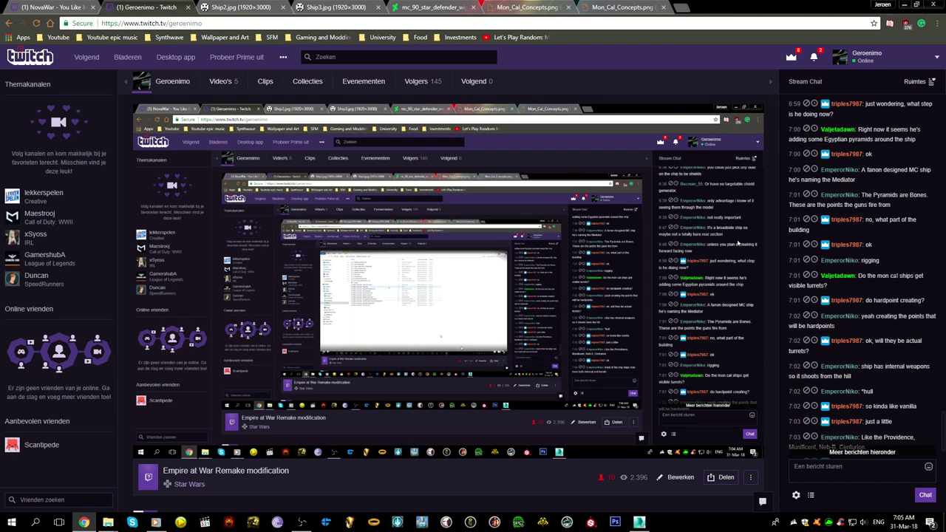
pyautogui.scroll(-2, 894, 299)
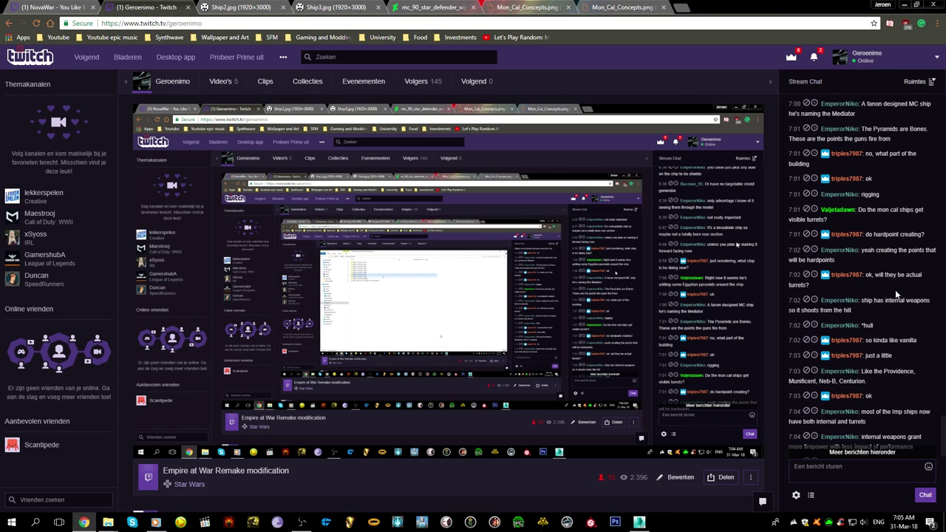
pyautogui.scroll(-1, 895, 289)
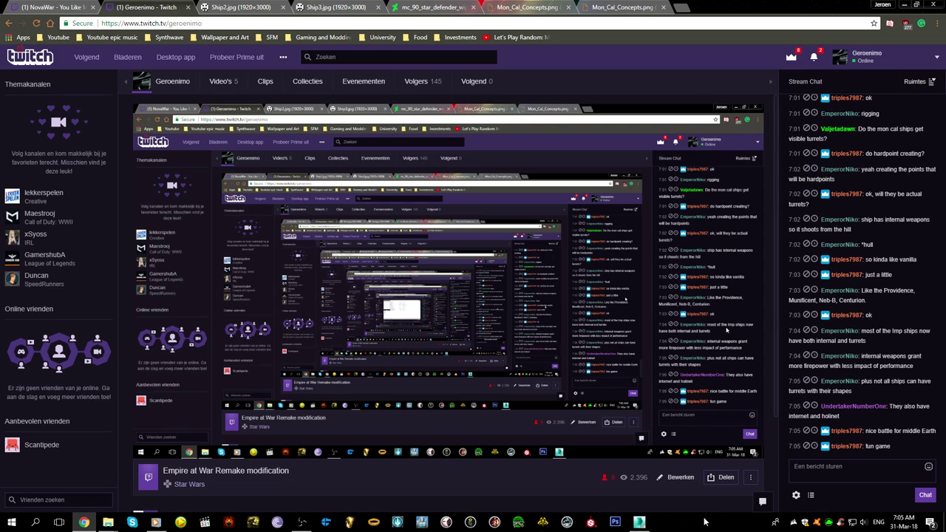
# - Switch to 3ds Max and examine the ship's engine nozzles, upper hull and underside from several angles
pyautogui.moveTo(647, 527)
pyautogui.click(639, 481)
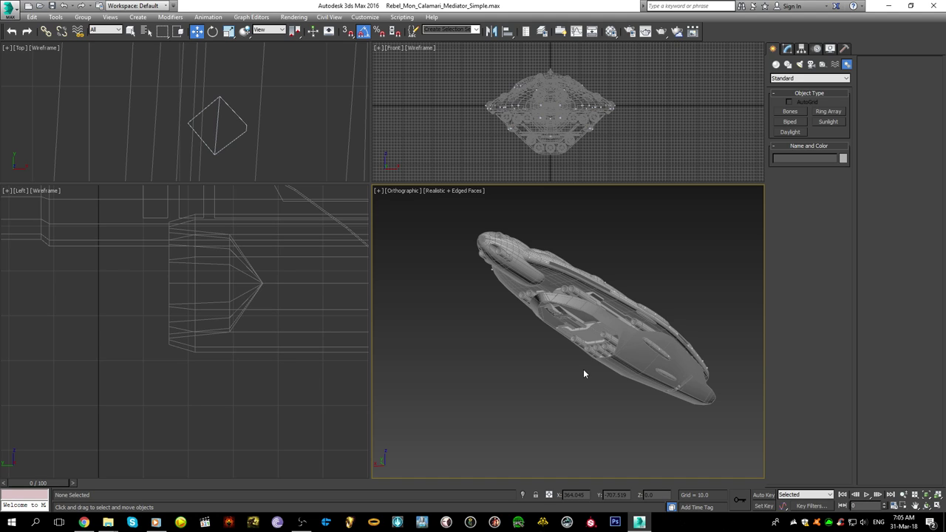
pyautogui.scroll(5, 572, 332)
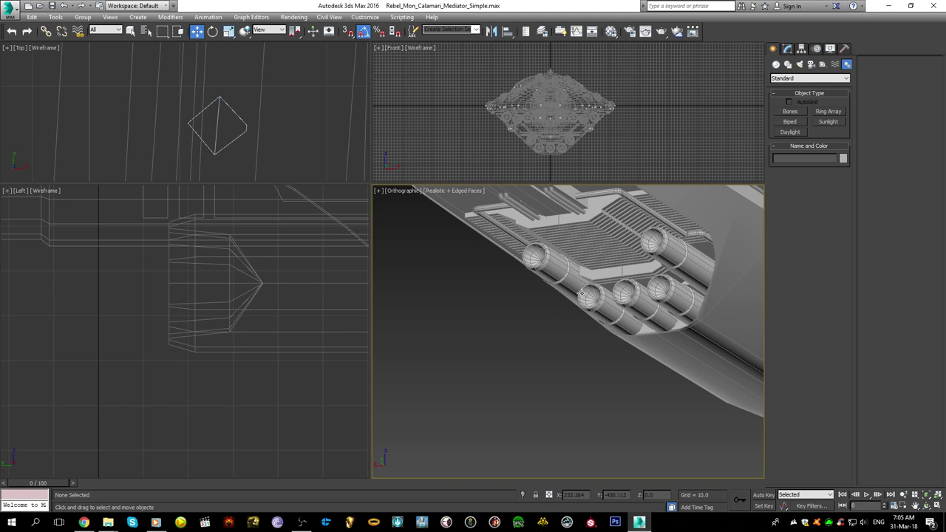
pyautogui.moveTo(676, 279); pyautogui.dragTo(631, 364, button='middle')
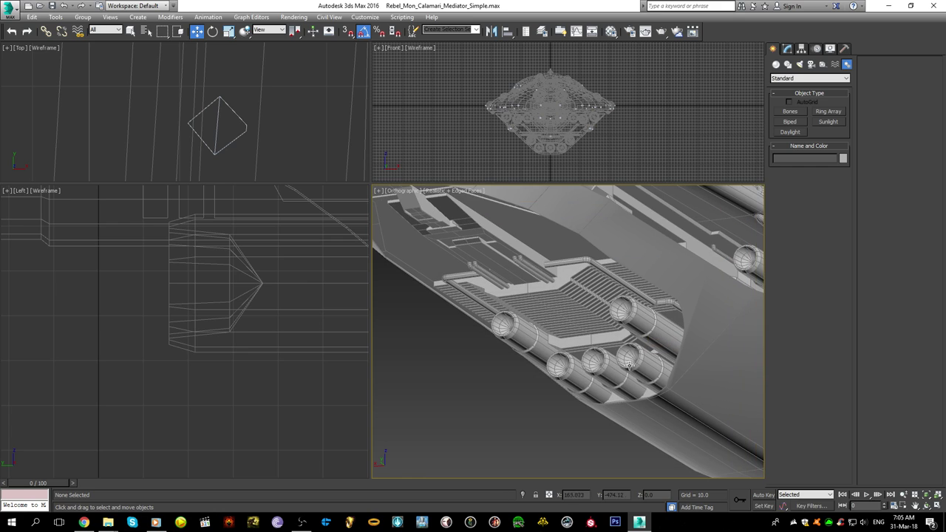
pyautogui.scroll(-5, 507, 324)
pyautogui.keyDown('alt'); pyautogui.moveTo(586, 302); pyautogui.dragTo(468, 360, button='middle'); pyautogui.keyUp('alt')
pyautogui.scroll(2, 608, 350)
pyautogui.keyDown('alt'); pyautogui.moveTo(631, 334); pyautogui.dragTo(640, 301, button='middle'); pyautogui.keyUp('alt')
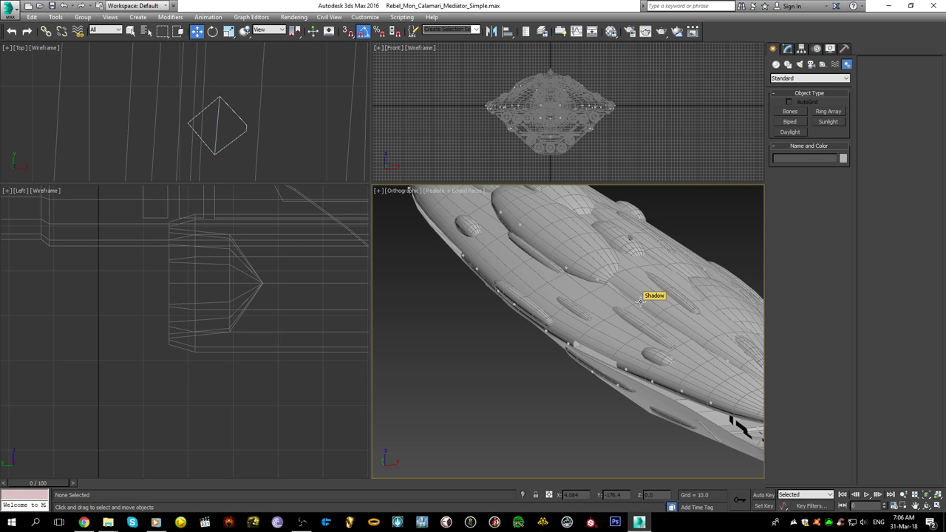
pyautogui.scroll(-5, 617, 325)
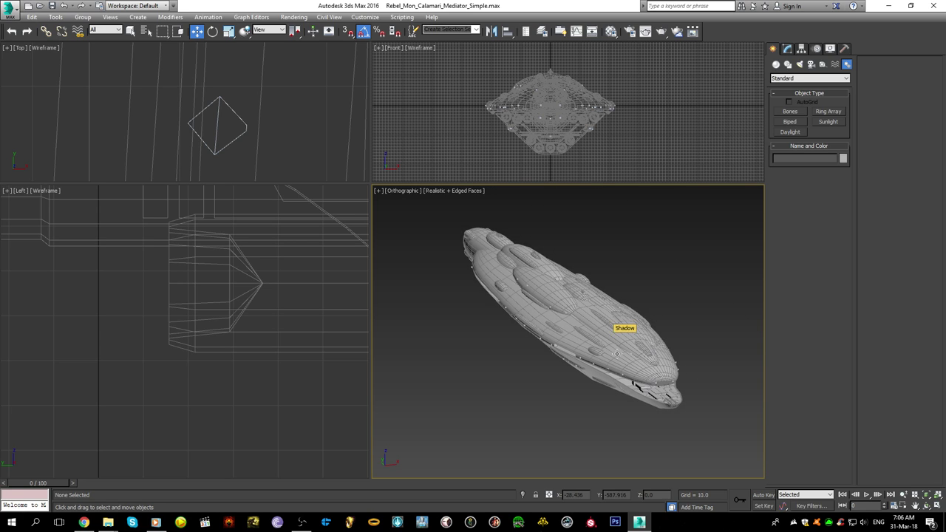
pyautogui.scroll(5, 619, 331)
pyautogui.keyDown('alt'); pyautogui.moveTo(650, 373); pyautogui.dragTo(640, 357, button='middle'); pyautogui.keyUp('alt')
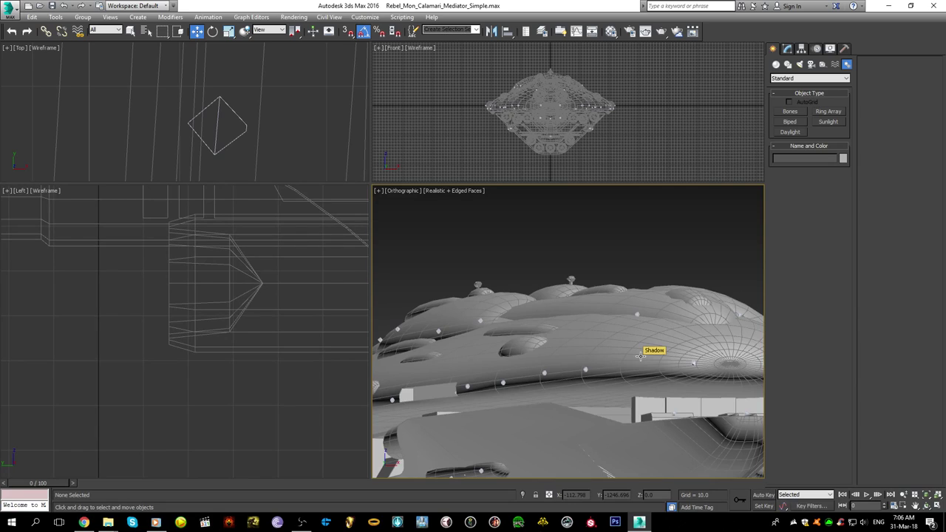
pyautogui.scroll(-5, 624, 346)
pyautogui.scroll(3, 617, 368)
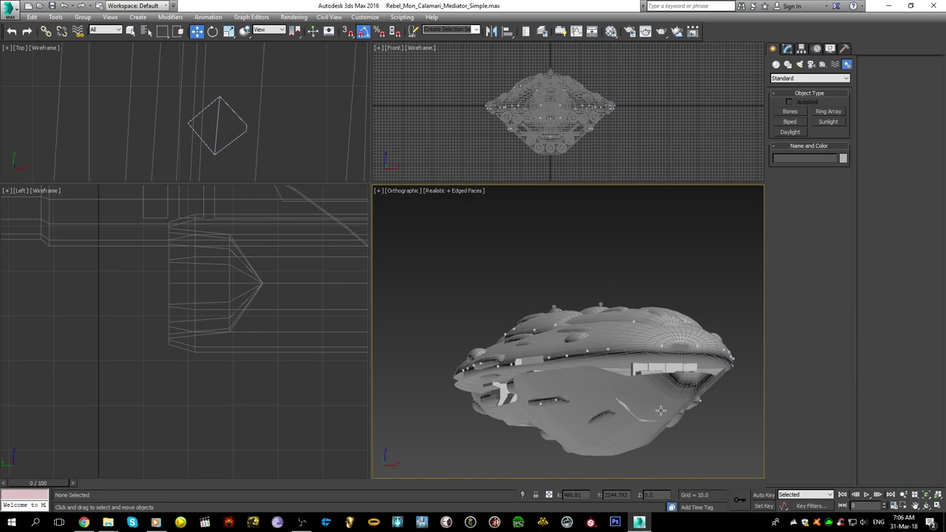
pyautogui.moveTo(650, 377); pyautogui.dragTo(643, 353, button='middle')
pyautogui.keyDown('alt'); pyautogui.moveTo(551, 336); pyautogui.dragTo(557, 360, button='middle'); pyautogui.keyUp('alt')
pyautogui.scroll(-3, 700, 400)
pyautogui.moveTo(675, 376); pyautogui.dragTo(535, 350, button='middle')
pyautogui.scroll(-4, 534, 350)
pyautogui.scroll(2, 655, 338)
pyautogui.keyDown('alt'); pyautogui.moveTo(654, 337); pyautogui.dragTo(554, 336, button='middle'); pyautogui.keyUp('alt')
pyautogui.scroll(3, 696, 303)
# - Select the Shadow mesh on the hull and enter the Element level of its Editable Poly
pyautogui.click(679, 312)
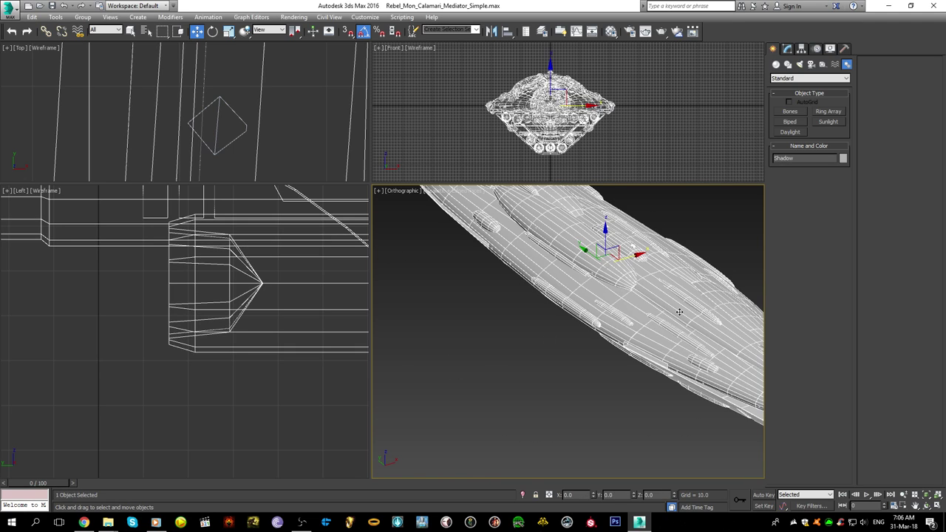
pyautogui.click(679, 312)
pyautogui.click(716, 265)
pyautogui.click(662, 290)
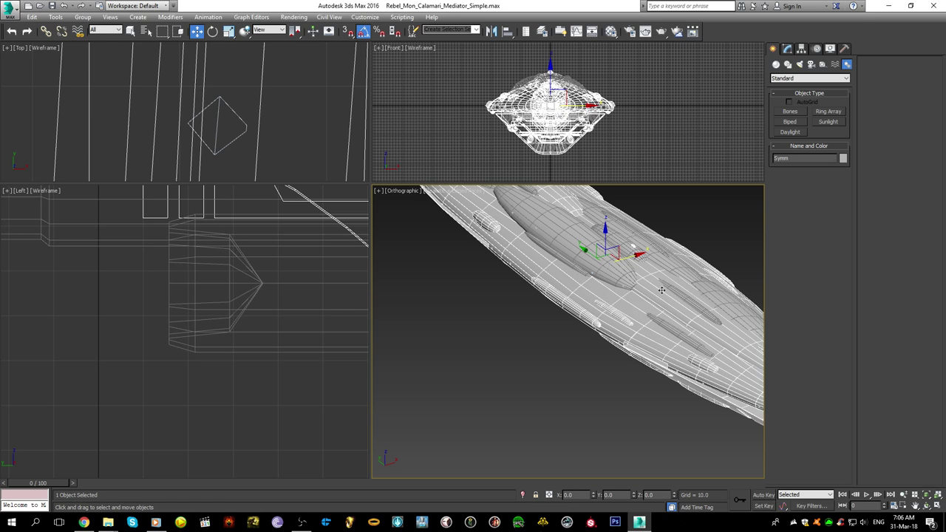
pyautogui.click(726, 221)
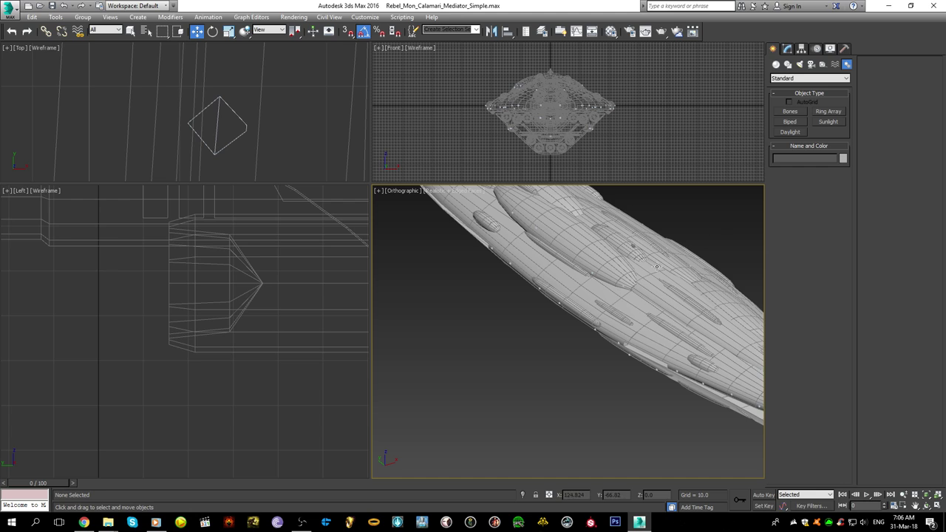
pyautogui.click(614, 322)
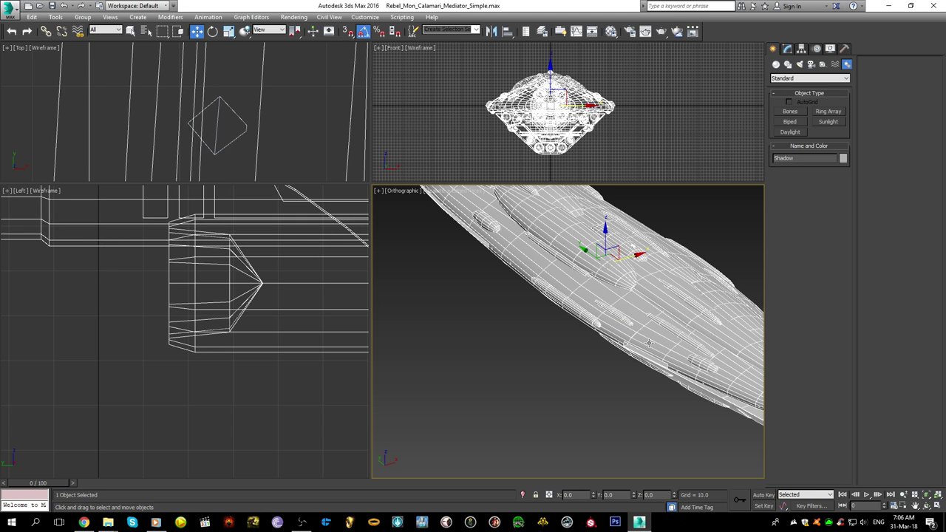
pyautogui.click(786, 48)
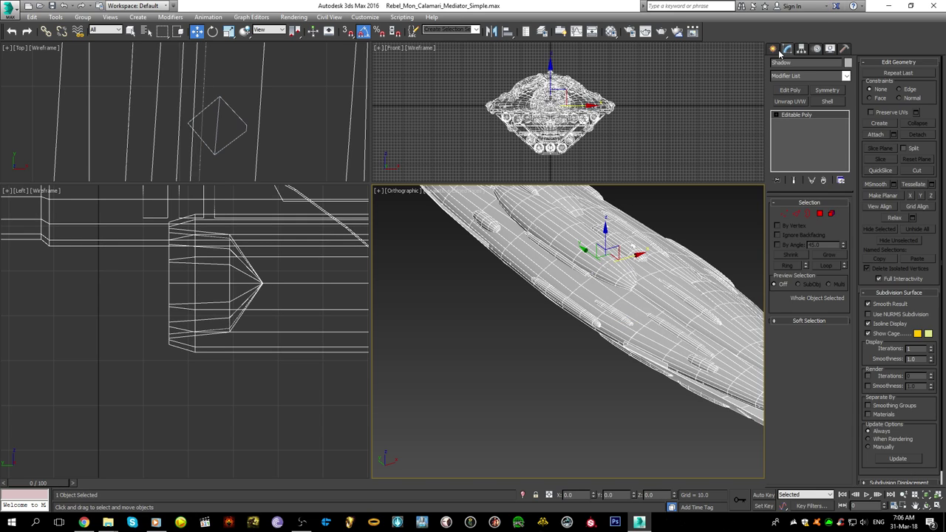
pyautogui.click(773, 48)
pyautogui.click(787, 48)
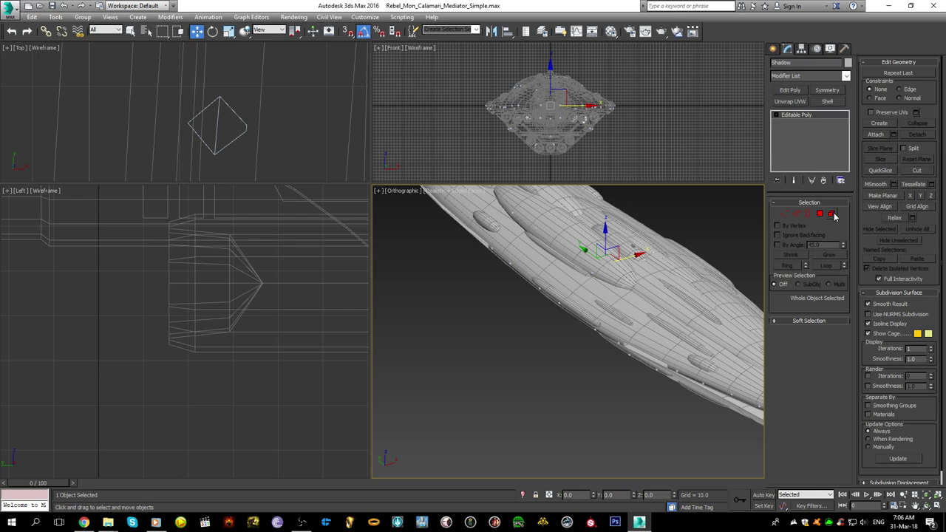
pyautogui.click(832, 213)
# - Pick elements of the Shadow mesh around the hull and engines and inspect closely how its geometry is divided
pyautogui.moveTo(749, 395); pyautogui.dragTo(531, 345, button='middle')
pyautogui.click(574, 283)
pyautogui.moveTo(584, 427); pyautogui.dragTo(575, 376, button='middle')
pyautogui.scroll(4, 522, 285)
pyautogui.click(522, 284)
pyautogui.scroll(5, 575, 376)
pyautogui.scroll(-8, 475, 323)
pyautogui.click(475, 323)
pyautogui.keyDown('alt'); pyautogui.moveTo(475, 323); pyautogui.dragTo(678, 330, button='middle'); pyautogui.keyUp('alt')
pyautogui.click(584, 341)
pyautogui.scroll(5, 610, 348)
pyautogui.click(575, 361)
pyautogui.moveTo(586, 356)
pyautogui.keyDown('alt'); pyautogui.mouseDown(button='middle')
pyautogui.moveTo(571, 384)
pyautogui.moveTo(575, 357)
pyautogui.moveTo(598, 365)
pyautogui.mouseUp(button='middle'); pyautogui.keyUp('alt')
pyautogui.scroll(2, 581, 355)
pyautogui.scroll(5, 636, 411)
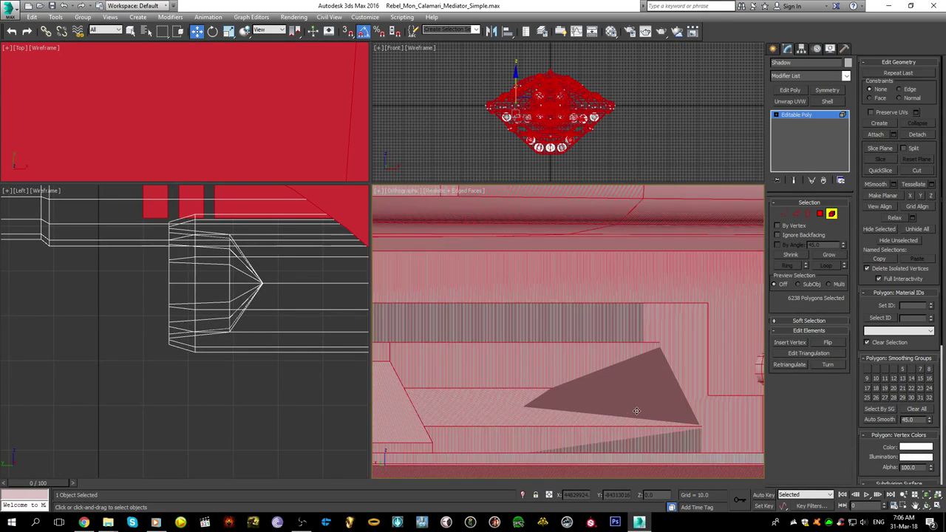
pyautogui.scroll(-3, 651, 369)
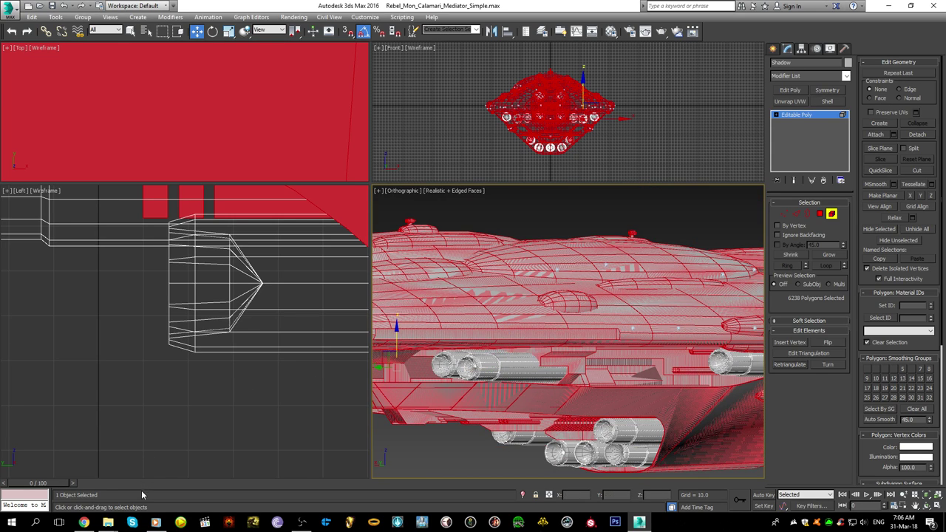
# - Check the Miracle Of Sound Level 8 music folder in File Explorer and return to Chrome
pyautogui.click(105, 525)
pyautogui.click(81, 488)
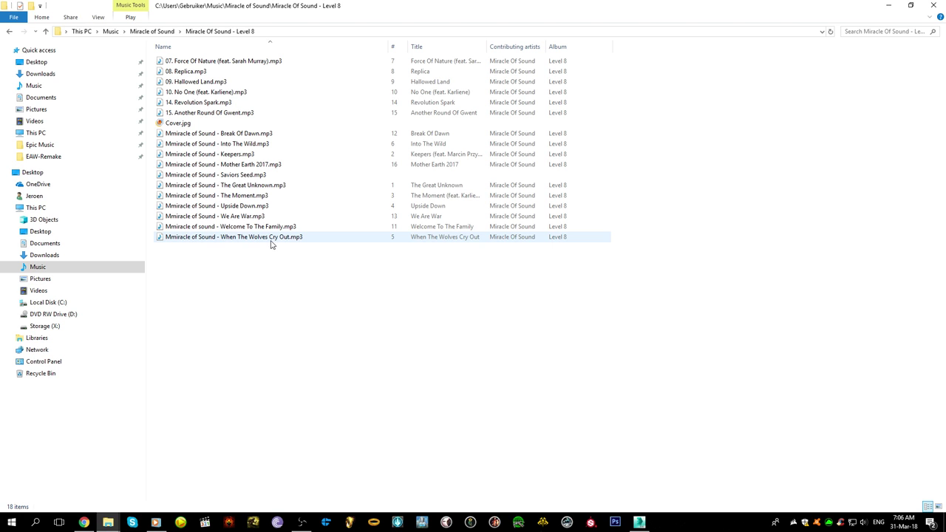
pyautogui.click(91, 524)
pyautogui.rightClick(156, 522)
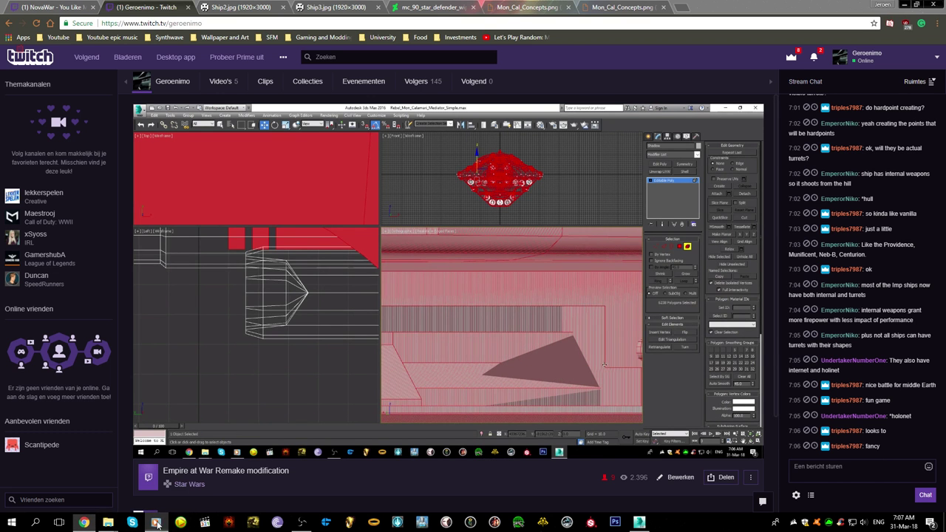
pyautogui.click(147, 504)
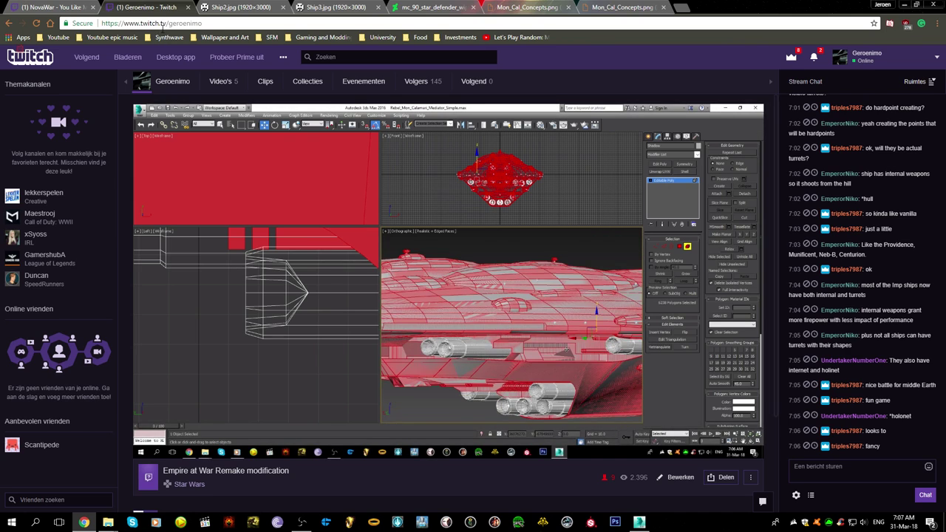
# - Browse the Synthwave and Youtube epic music bookmark folders for a song to play
pyautogui.click(164, 37)
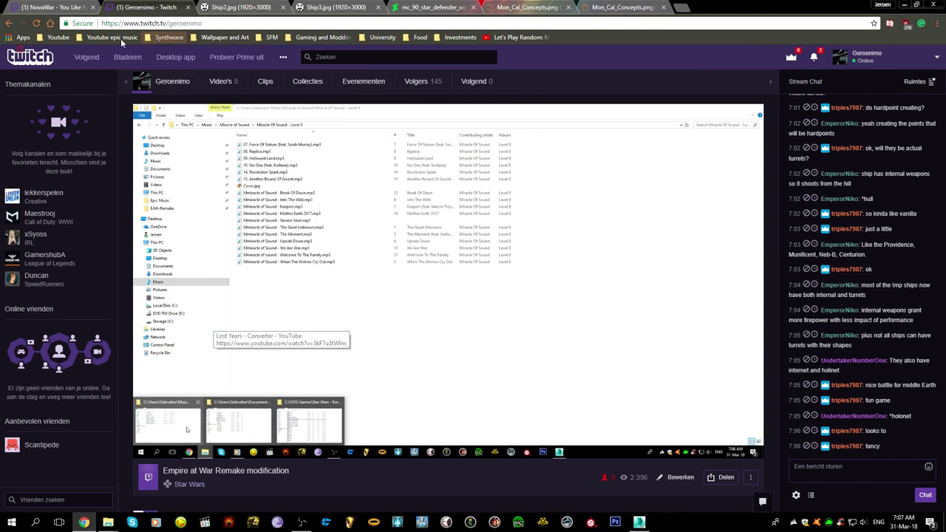
pyautogui.moveTo(127, 38)
pyautogui.scroll(-20, 224, 360)
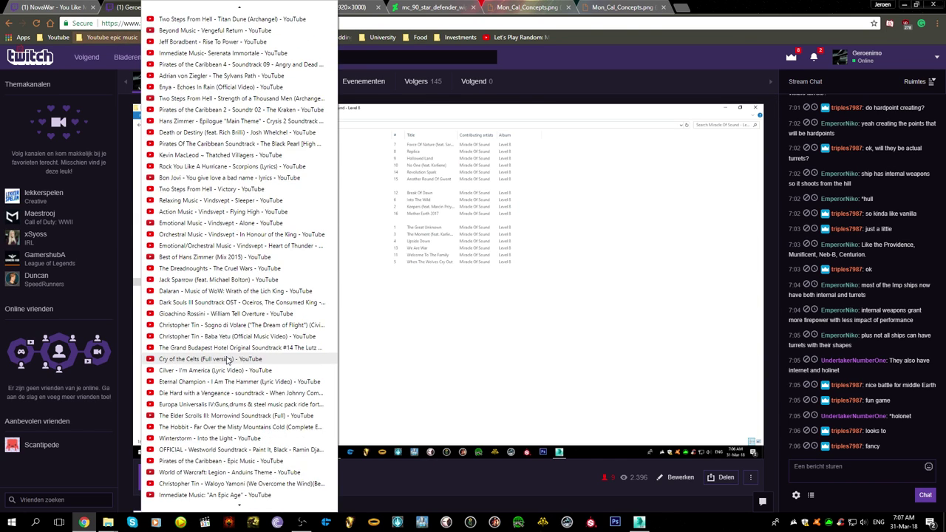
pyautogui.scroll(-10, 223, 362)
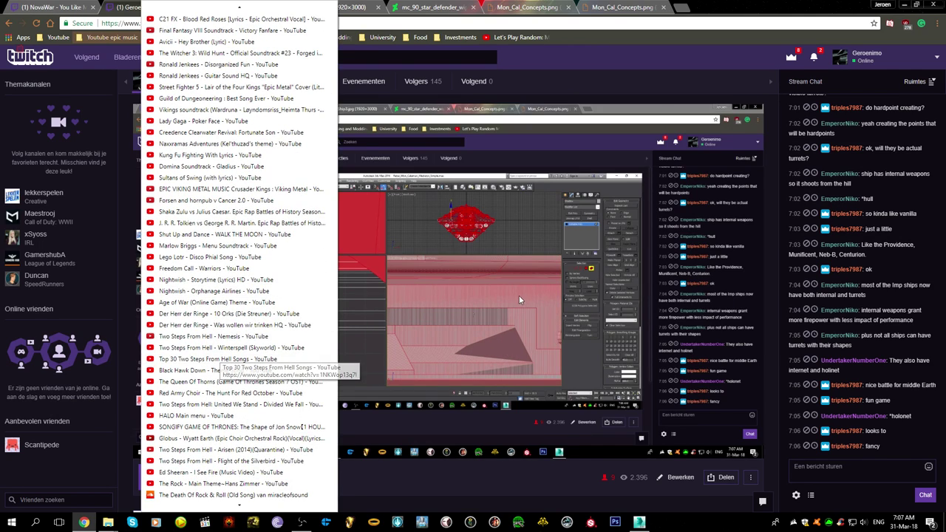
# - Look up "the rock" in a new browser tab and open the bookmarked YouTube video The Rock - Main Theme~Hans Zimmer
pyautogui.click(632, 4)
pyautogui.hotkey('ctrl', 't')
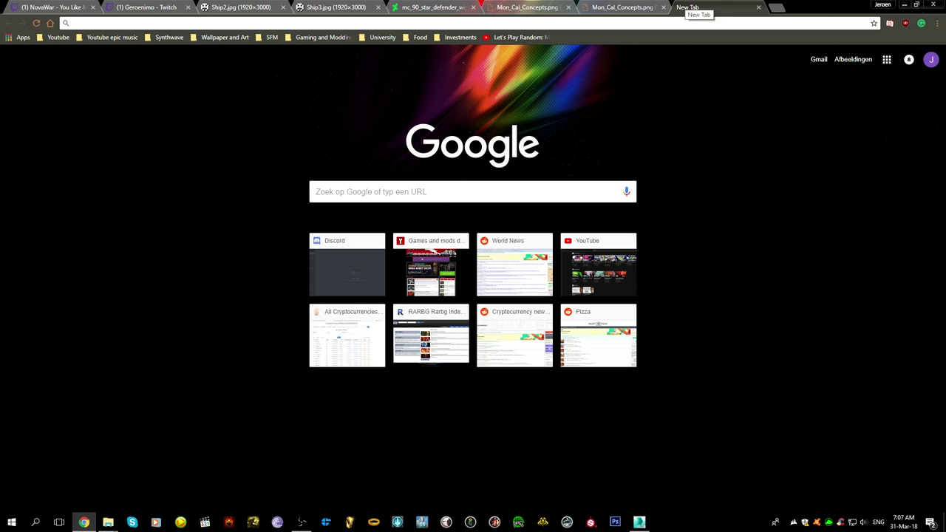
pyautogui.write('the rock')
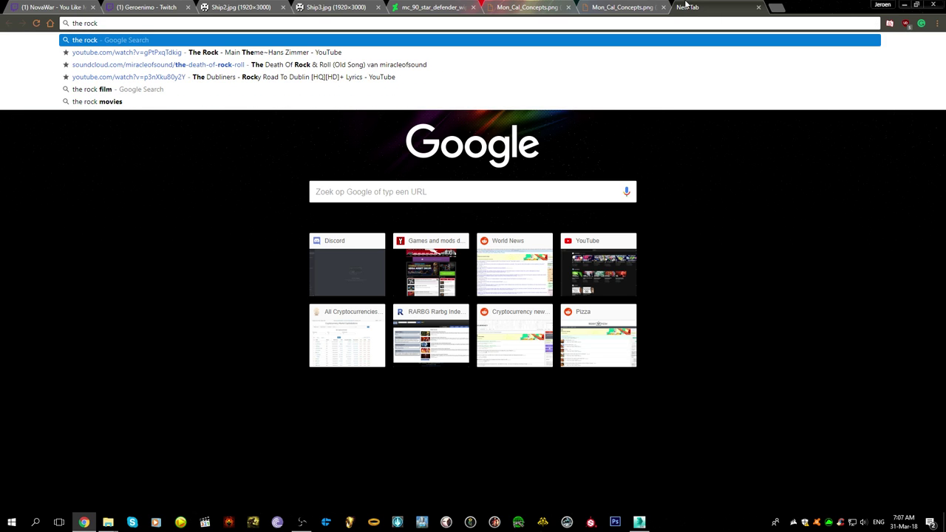
pyautogui.press('Down')
pyautogui.press('Return')
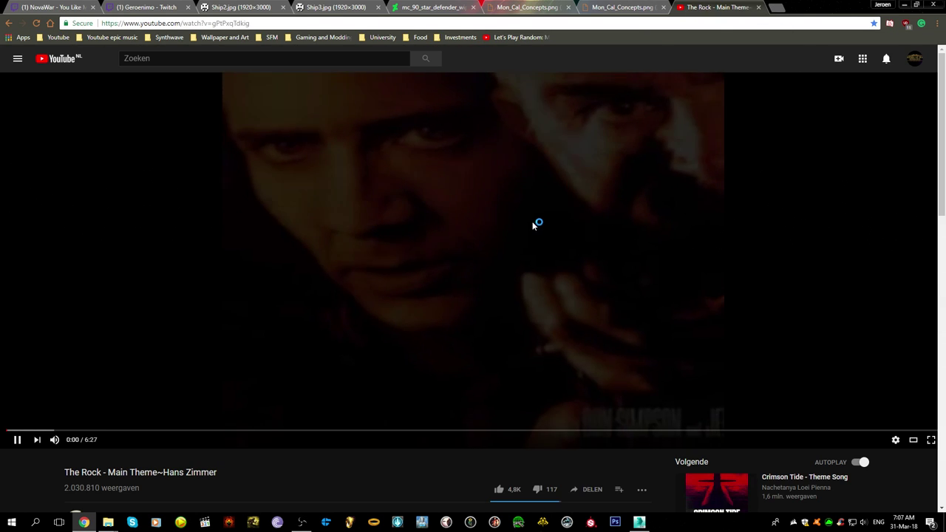
# - Set the YouTube video to play in a loop and return to the Twitch stream tab
pyautogui.rightClick(507, 208)
pyautogui.rightClick(271, 155)
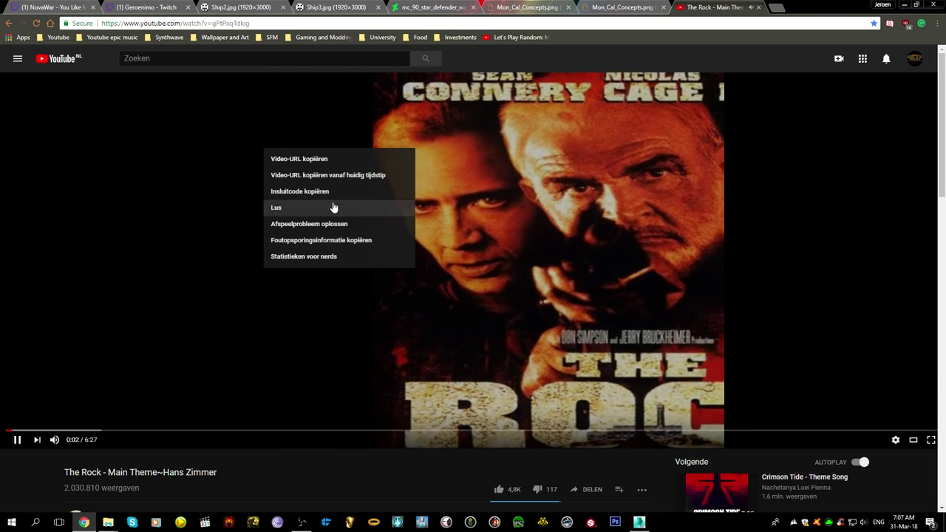
pyautogui.click(320, 211)
pyautogui.scroll(-5, 328, 259)
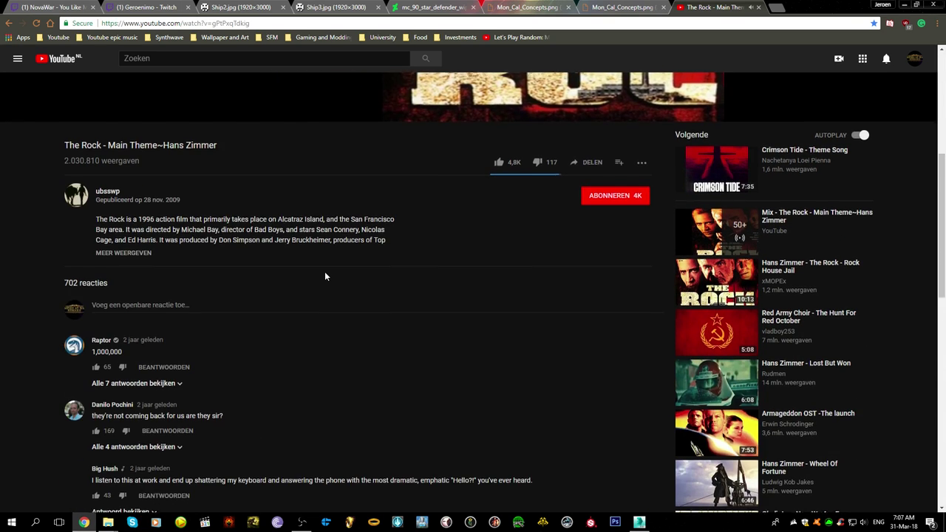
pyautogui.scroll(3, 325, 272)
pyautogui.rightClick(314, 214)
pyautogui.click(264, 299)
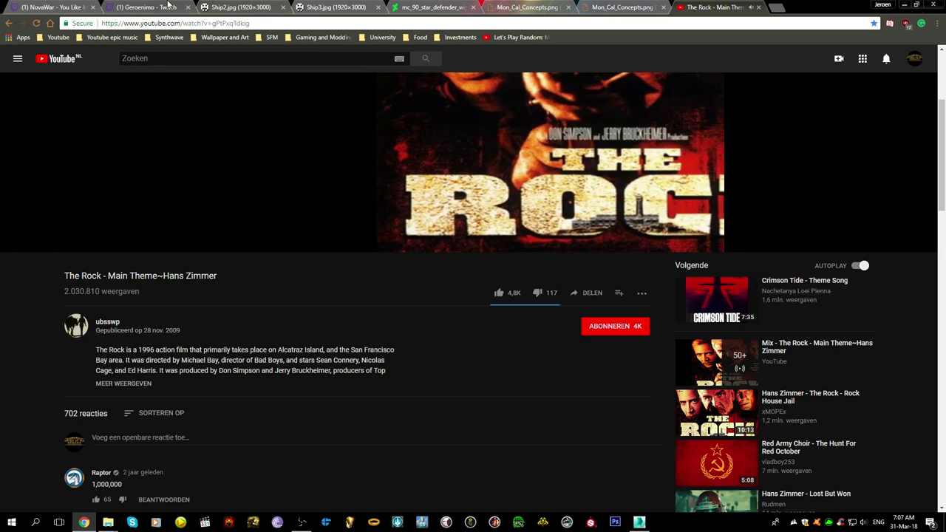
pyautogui.click(168, 5)
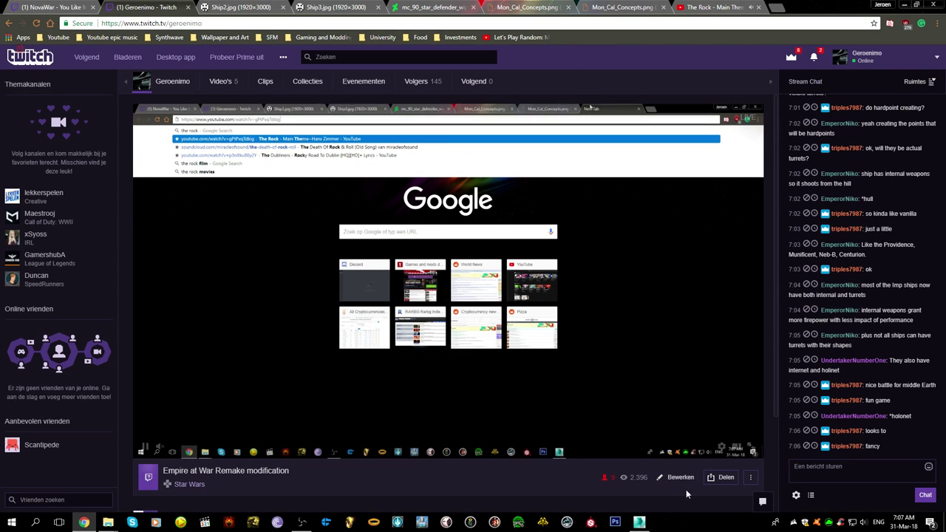
# - Switch to 3ds Max and select three dome elements on the upper hull at one end of the Shadow mesh
pyautogui.moveTo(641, 523)
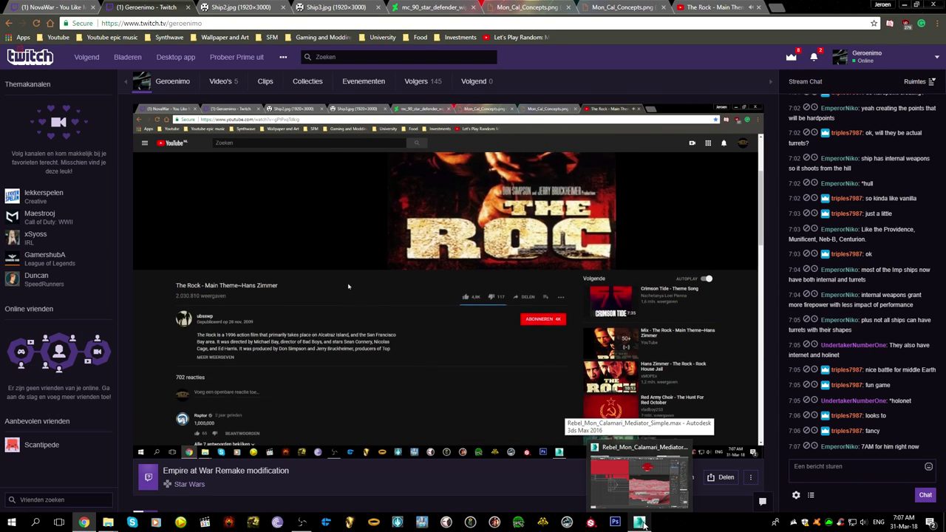
pyautogui.click(640, 522)
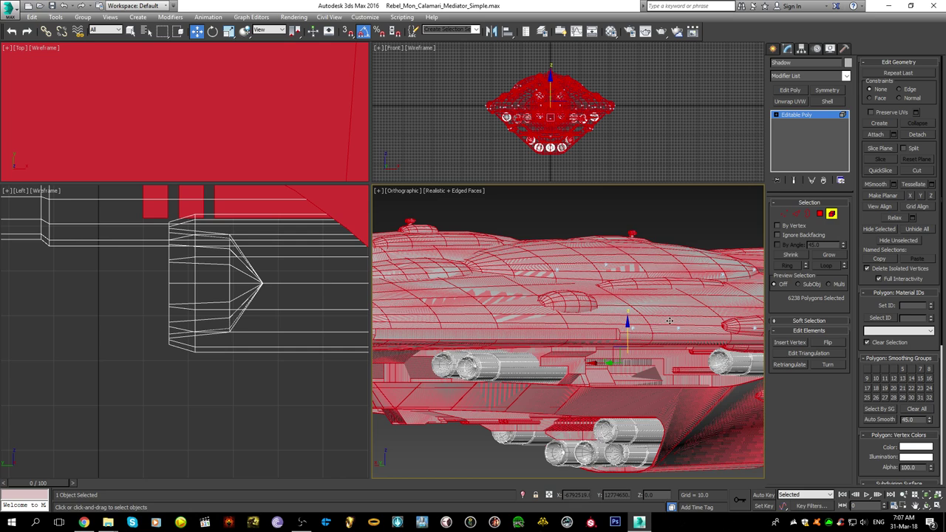
pyautogui.keyDown('alt'); pyautogui.moveTo(669, 321); pyautogui.dragTo(671, 306, button='middle'); pyautogui.keyUp('alt')
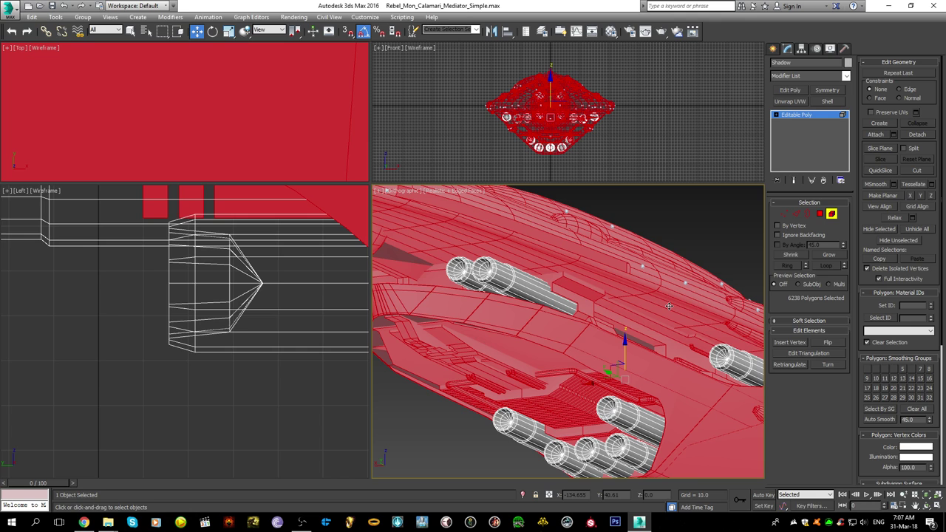
pyautogui.scroll(-5, 600, 340)
pyautogui.keyDown('alt'); pyautogui.moveTo(600, 340); pyautogui.dragTo(480, 308, button='middle'); pyautogui.keyUp('alt')
pyautogui.scroll(5, 601, 338)
pyautogui.moveTo(481, 308); pyautogui.dragTo(547, 311, button='middle')
pyautogui.moveTo(546, 310); pyautogui.dragTo(537, 354, button='middle')
pyautogui.click(524, 373)
pyautogui.click(619, 289)
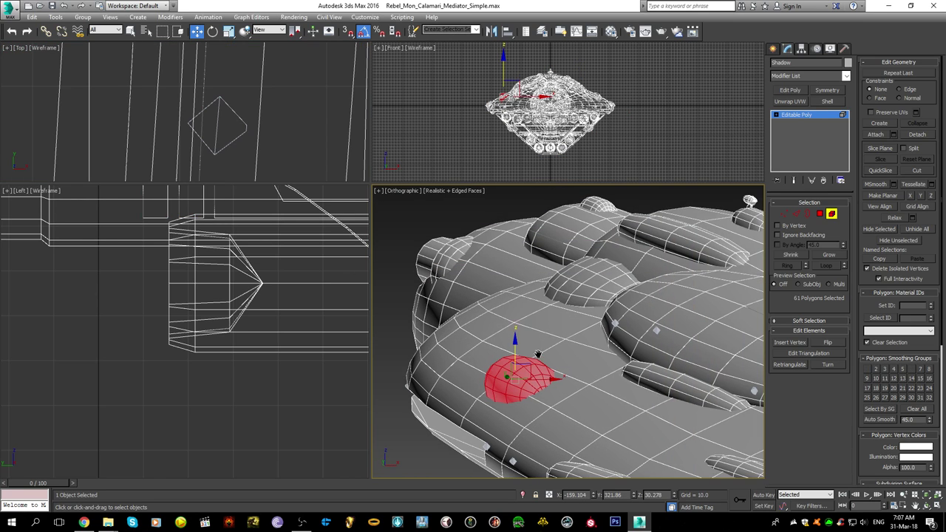
pyautogui.keyDown('ctrl'); pyautogui.click(556, 284); pyautogui.keyUp('ctrl')
pyautogui.keyDown('ctrl'); pyautogui.click(570, 228); pyautogui.keyUp('ctrl')
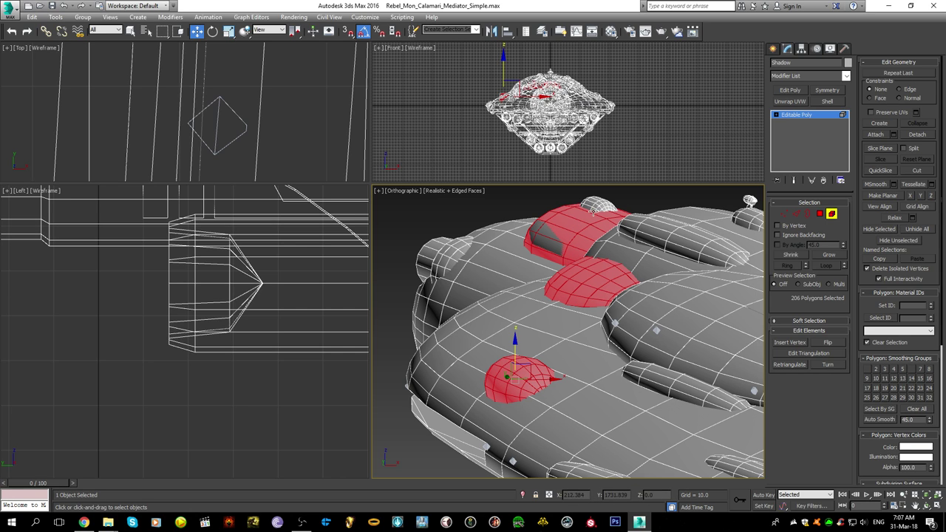
# - Add the oval bulges and large hull plates along the ship's upper spine to the element selection
pyautogui.keyDown('alt'); pyautogui.moveTo(607, 201); pyautogui.dragTo(529, 320, button='middle'); pyautogui.keyUp('alt')
pyautogui.scroll(-4, 484, 265)
pyautogui.scroll(5, 544, 262)
pyautogui.keyDown('ctrl'); pyautogui.click(529, 320); pyautogui.keyUp('ctrl')
pyautogui.keyDown('ctrl'); pyautogui.click(616, 369); pyautogui.keyUp('ctrl')
pyautogui.keyDown('alt'); pyautogui.moveTo(616, 369); pyautogui.dragTo(593, 389, button='middle'); pyautogui.keyUp('alt')
pyautogui.keyDown('ctrl'); pyautogui.click(633, 328); pyautogui.keyUp('ctrl')
pyautogui.moveTo(626, 416); pyautogui.dragTo(666, 299, button='middle')
pyautogui.keyDown('ctrl'); pyautogui.click(581, 288); pyautogui.keyUp('ctrl')
pyautogui.keyDown('ctrl'); pyautogui.click(706, 365); pyautogui.keyUp('ctrl')
pyautogui.keyDown('ctrl'); pyautogui.click(563, 361); pyautogui.keyUp('ctrl')
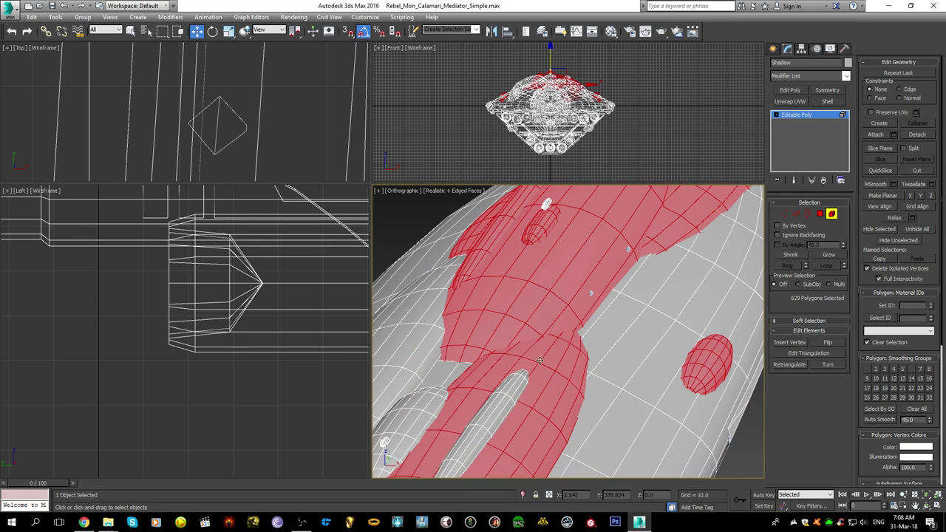
# - Extend the element selection with the overlapping domes and ridges around the middle of the upper hull
pyautogui.keyDown('alt'); pyautogui.moveTo(564, 362); pyautogui.dragTo(655, 314, button='middle'); pyautogui.keyUp('alt')
pyautogui.keyDown('ctrl'); pyautogui.click(632, 319); pyautogui.keyUp('ctrl')
pyautogui.keyDown('ctrl'); pyautogui.click(558, 327); pyautogui.keyUp('ctrl')
pyautogui.keyDown('ctrl'); pyautogui.click(496, 318); pyautogui.keyUp('ctrl')
pyautogui.scroll(-3, 509, 329)
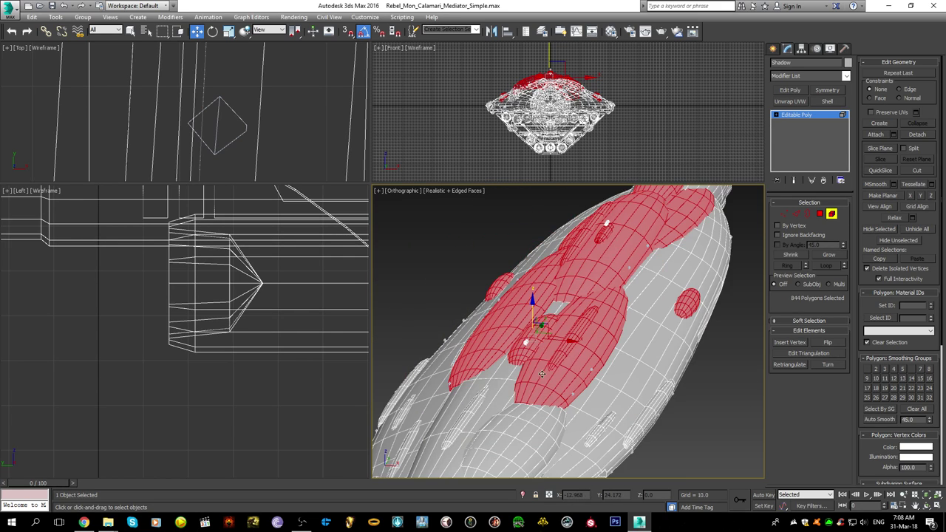
pyautogui.moveTo(471, 430); pyautogui.dragTo(514, 333, button='middle')
pyautogui.scroll(3, 514, 333)
pyautogui.keyDown('ctrl'); pyautogui.click(497, 322); pyautogui.keyUp('ctrl')
pyautogui.keyDown('ctrl'); pyautogui.click(529, 353); pyautogui.keyUp('ctrl')
# - Add the adjoining large hull shell, its slender pods and the long pod at the hull's edge to the selection
pyautogui.moveTo(505, 370); pyautogui.dragTo(635, 314, button='middle')
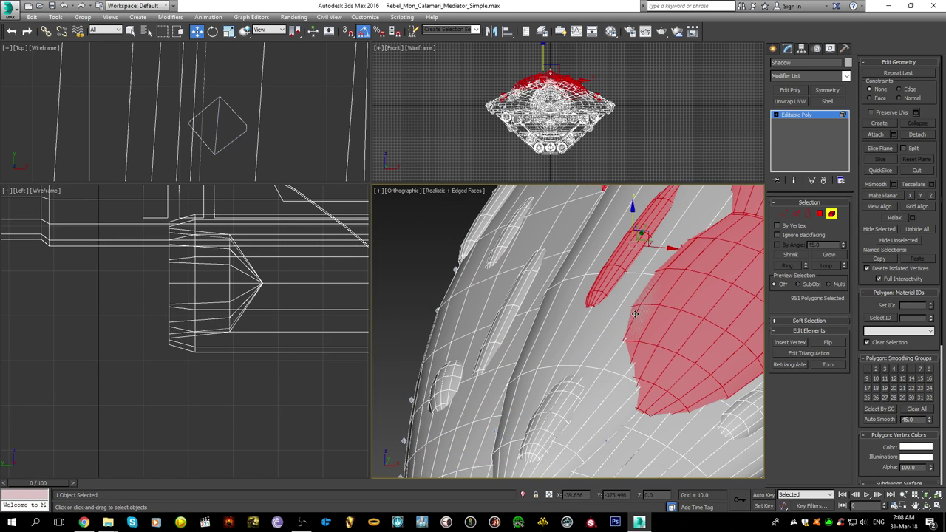
pyautogui.keyDown('ctrl'); pyautogui.click(610, 338); pyautogui.keyUp('ctrl')
pyautogui.keyDown('ctrl'); pyautogui.click(508, 317); pyautogui.keyUp('ctrl')
pyautogui.keyDown('ctrl'); pyautogui.click(502, 248); pyautogui.keyUp('ctrl')
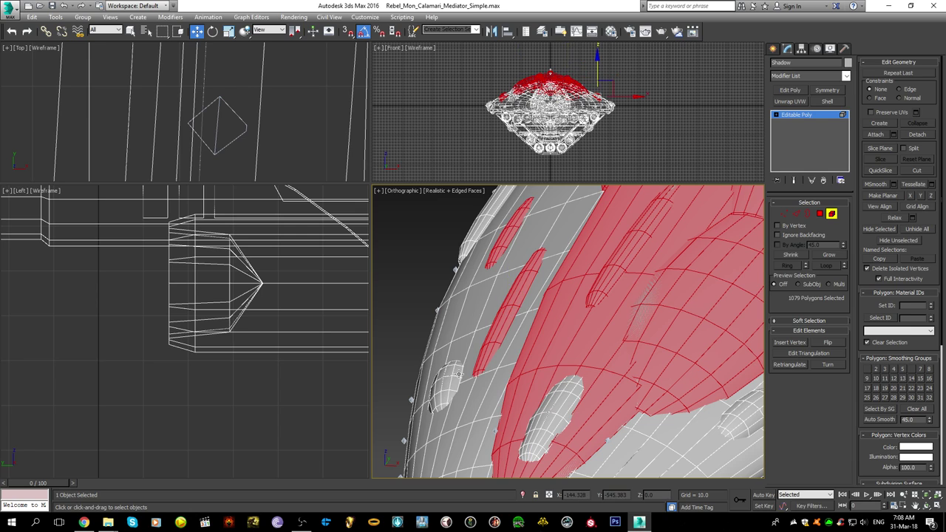
pyautogui.keyDown('ctrl'); pyautogui.click(446, 386); pyautogui.keyUp('ctrl')
pyautogui.keyDown('ctrl'); pyautogui.click(555, 413); pyautogui.keyUp('ctrl')
pyautogui.keyDown('alt'); pyautogui.moveTo(556, 412); pyautogui.dragTo(597, 327, button='middle'); pyautogui.keyUp('alt')
pyautogui.scroll(-4, 597, 328)
pyautogui.scroll(5, 616, 297)
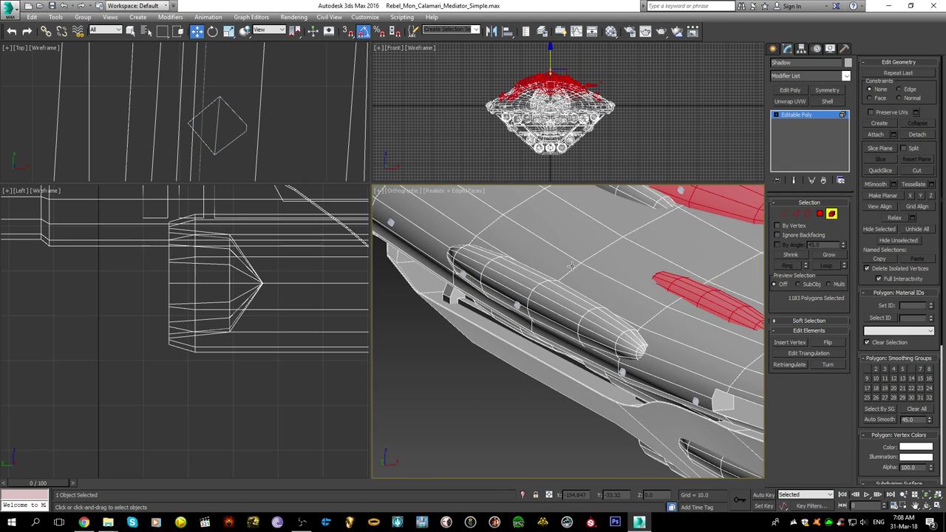
pyautogui.keyDown('ctrl'); pyautogui.click(553, 309); pyautogui.keyUp('ctrl')
pyautogui.scroll(-5, 635, 255)
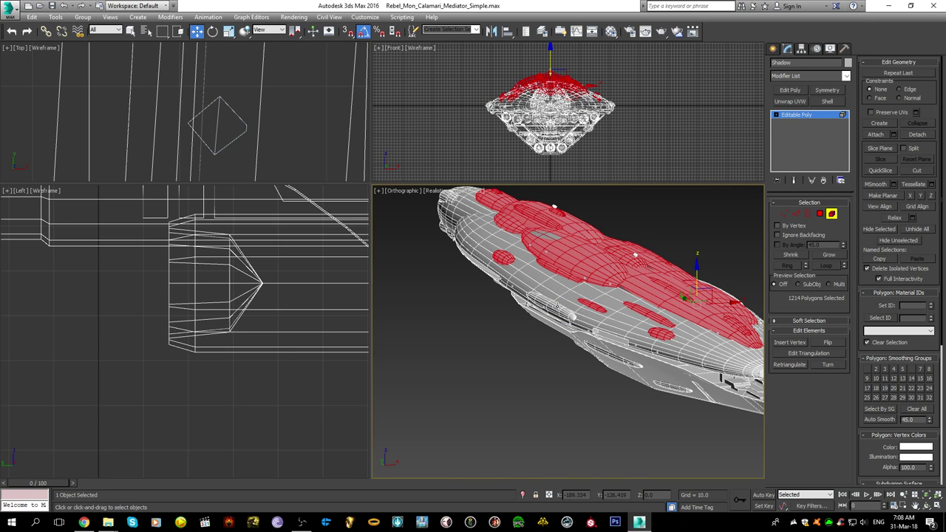
# - Add three more pod elements along the outer edge of the upper hull to the selection
pyautogui.moveTo(610, 362); pyautogui.dragTo(502, 335, button='middle')
pyautogui.scroll(5, 564, 331)
pyautogui.moveTo(563, 331); pyautogui.dragTo(502, 365, button='middle')
pyautogui.scroll(-5, 512, 340)
pyautogui.scroll(5, 544, 336)
pyautogui.keyDown('ctrl'); pyautogui.click(590, 323); pyautogui.keyUp('ctrl')
pyautogui.keyDown('ctrl'); pyautogui.click(617, 265); pyautogui.keyUp('ctrl')
pyautogui.keyDown('ctrl'); pyautogui.click(691, 282); pyautogui.keyUp('ctrl')
pyautogui.keyDown('alt'); pyautogui.moveTo(690, 282); pyautogui.dragTo(605, 388, button='middle'); pyautogui.keyUp('alt')
pyautogui.scroll(-5, 575, 416)
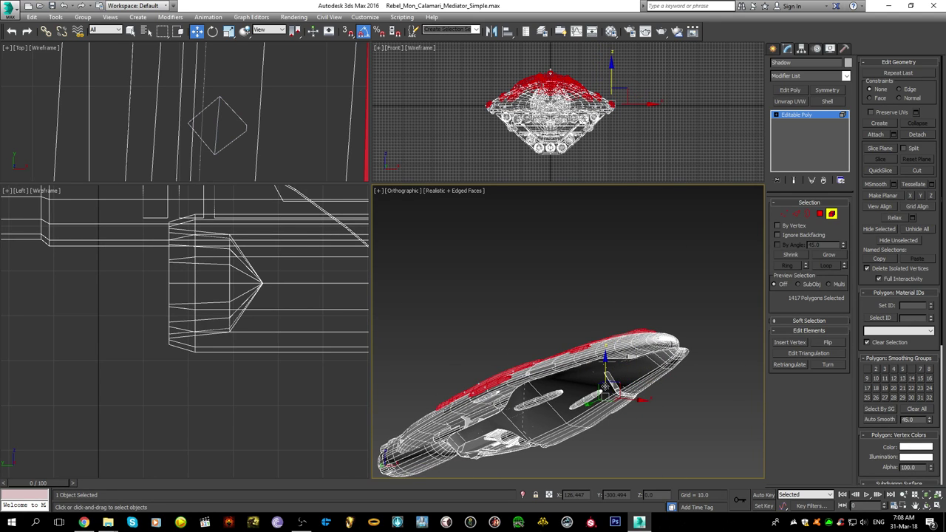
# - Add the narrow recess strip in the hull side above the engines to the element selection
pyautogui.scroll(5, 538, 413)
pyautogui.keyDown('alt'); pyautogui.moveTo(539, 413); pyautogui.dragTo(727, 364, button='middle'); pyautogui.keyUp('alt')
pyautogui.scroll(8, 555, 330)
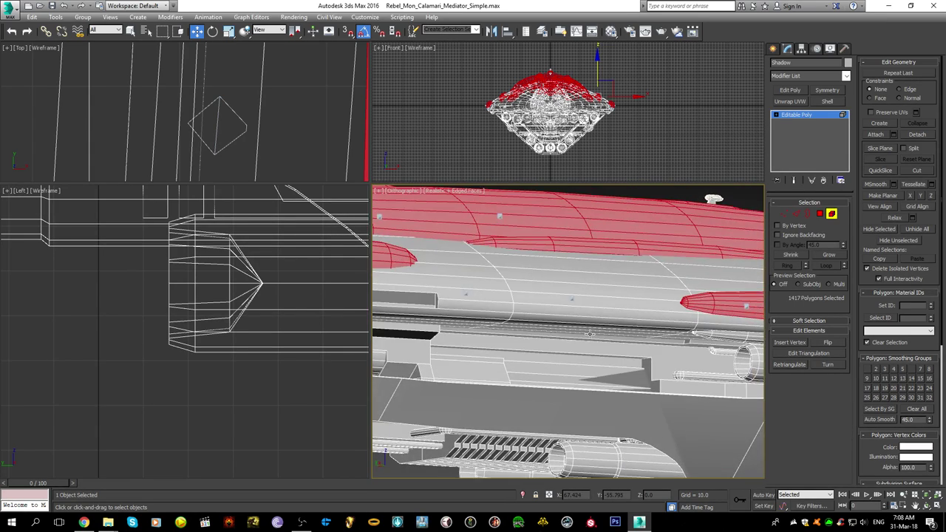
pyautogui.click(571, 364)
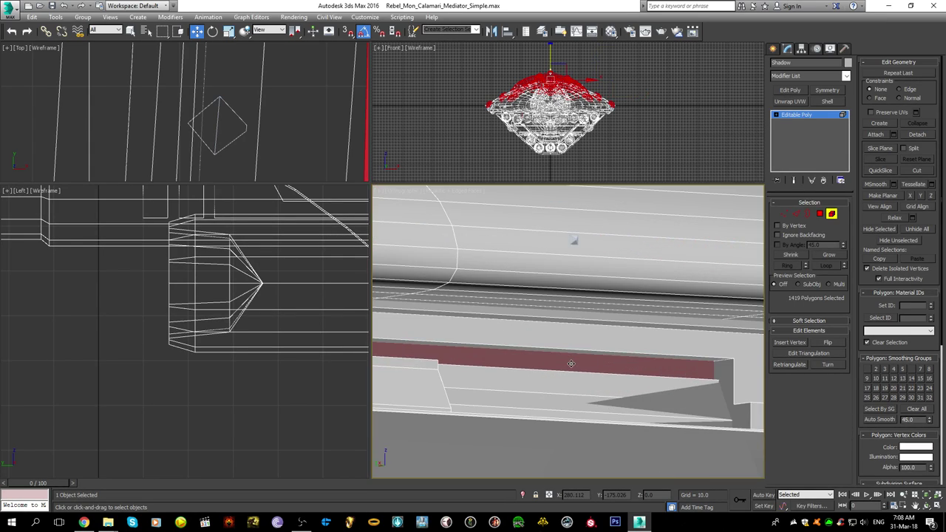
pyautogui.click(824, 346)
pyautogui.scroll(-4, 702, 364)
pyautogui.keyDown('alt'); pyautogui.moveTo(724, 357); pyautogui.dragTo(702, 371, button='middle'); pyautogui.keyUp('alt')
pyautogui.scroll(-4, 695, 372)
pyautogui.keyDown('ctrl'); pyautogui.click(684, 371); pyautogui.keyUp('ctrl')
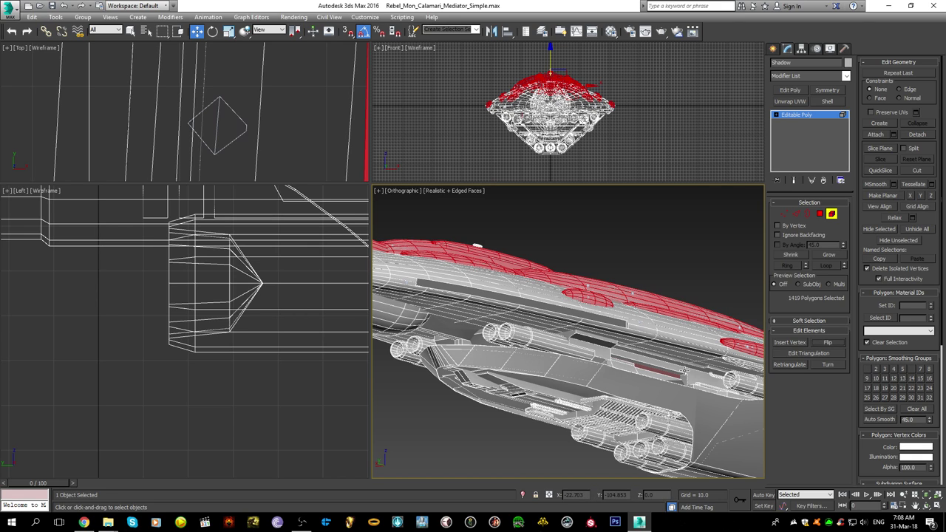
# - Select the Symm object from the scene list and move it sideways away from the Shadow mesh in the front view
pyautogui.click(773, 49)
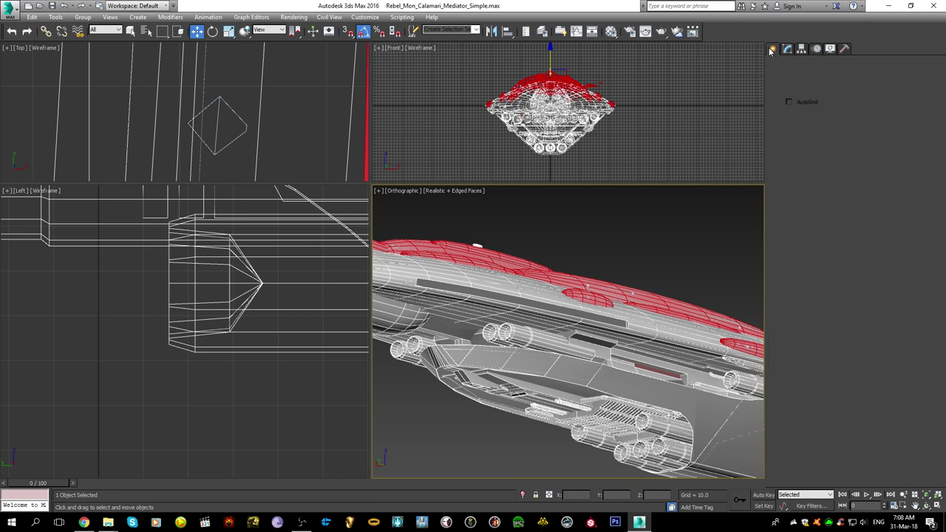
pyautogui.scroll(5, 665, 346)
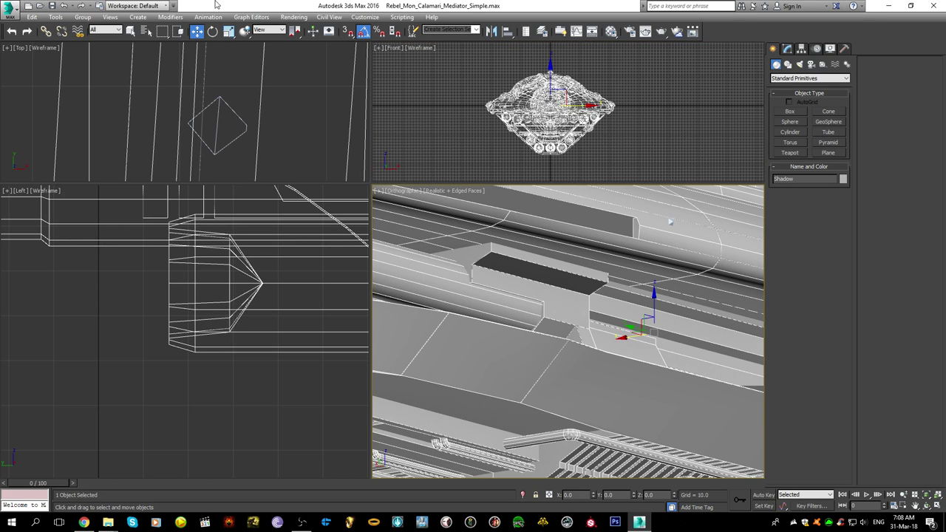
pyautogui.click(151, 32)
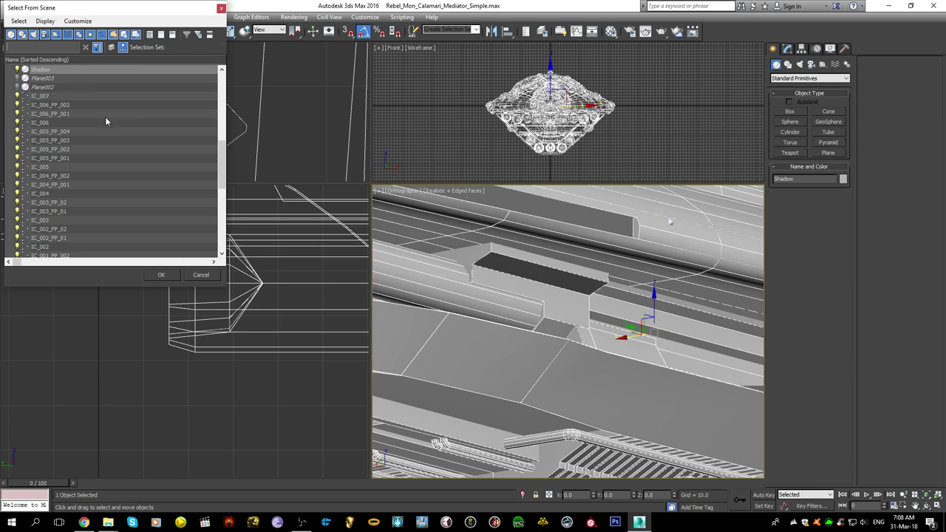
pyautogui.moveTo(215, 146); pyautogui.dragTo(222, 116)
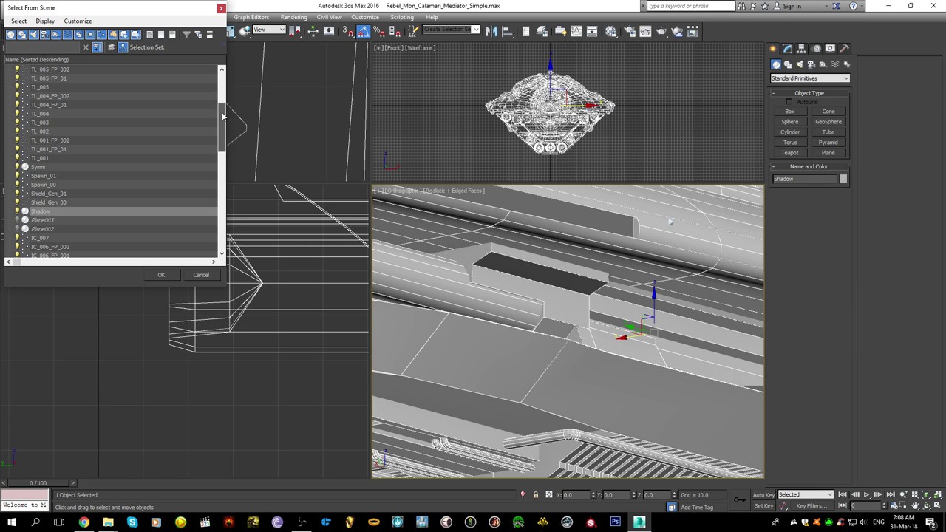
pyautogui.doubleClick(45, 168)
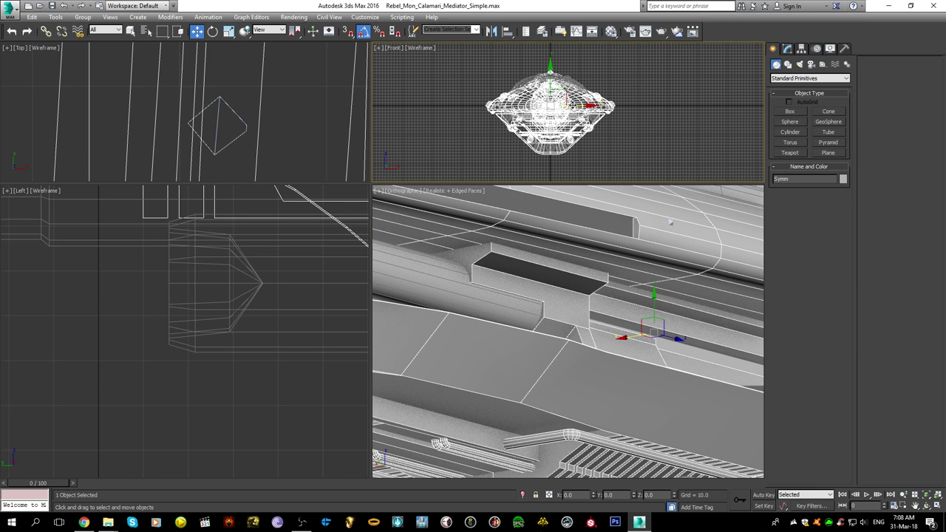
pyautogui.moveTo(573, 106); pyautogui.dragTo(510, 120)
pyautogui.scroll(-5, 624, 387)
pyautogui.moveTo(650, 366); pyautogui.dragTo(517, 330, button='middle')
pyautogui.scroll(5, 617, 321)
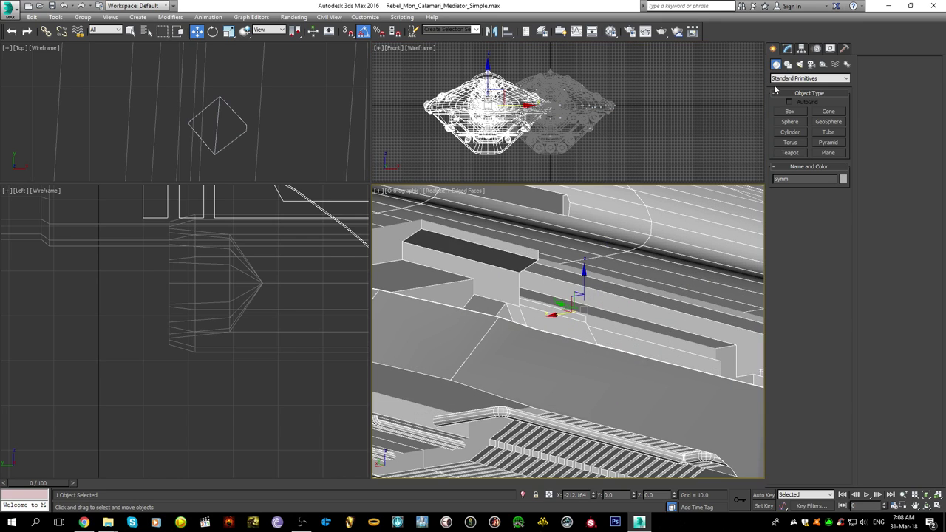
# - Select the recessed strip polygon on the Symm mesh's side and undo back to the Shadow mesh
pyautogui.click(788, 49)
pyautogui.click(820, 213)
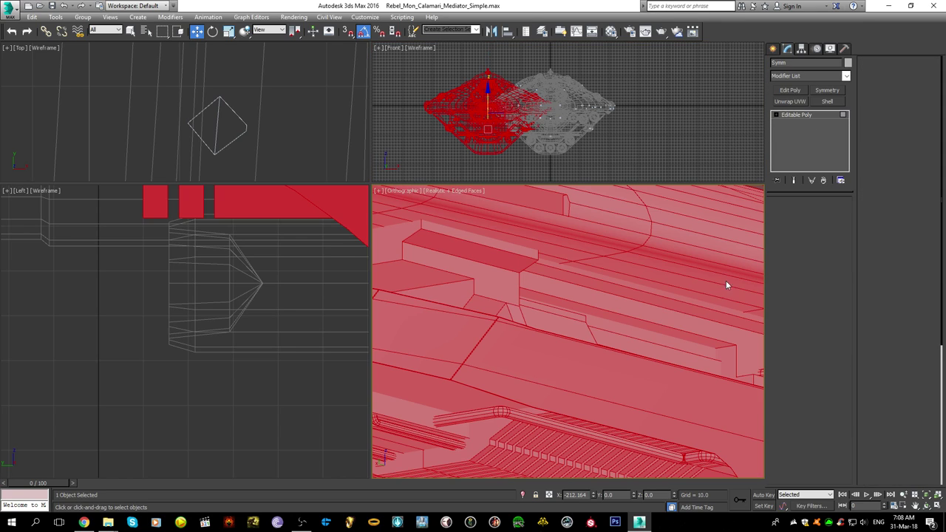
pyautogui.click(648, 336)
pyautogui.click(834, 378)
pyautogui.click(834, 378)
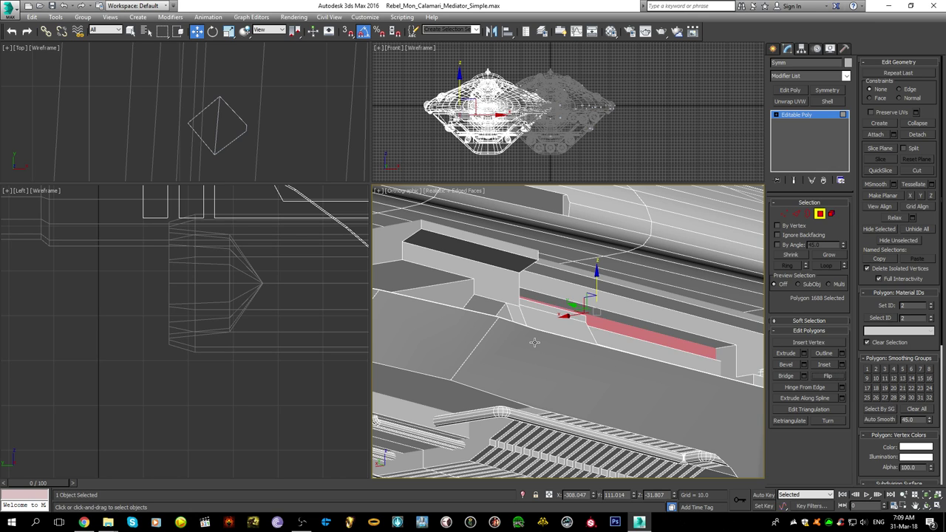
pyautogui.hotkey('ctrl', 'a')
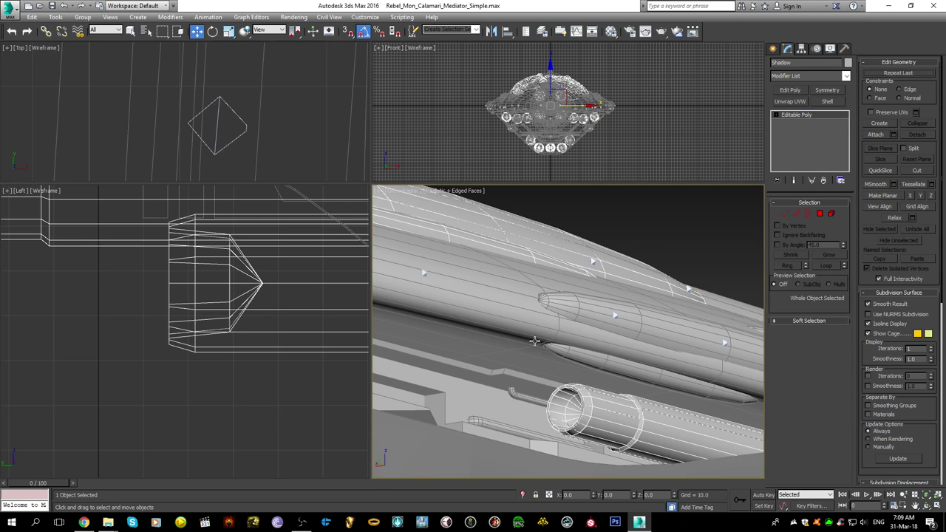
# - Resume element selection on the Shadow mesh and add the pod below the hull rim and further pods on the lower hull
pyautogui.moveTo(535, 341); pyautogui.dragTo(846, 296, button='middle')
pyautogui.click(818, 215)
pyautogui.scroll(-4, 640, 305)
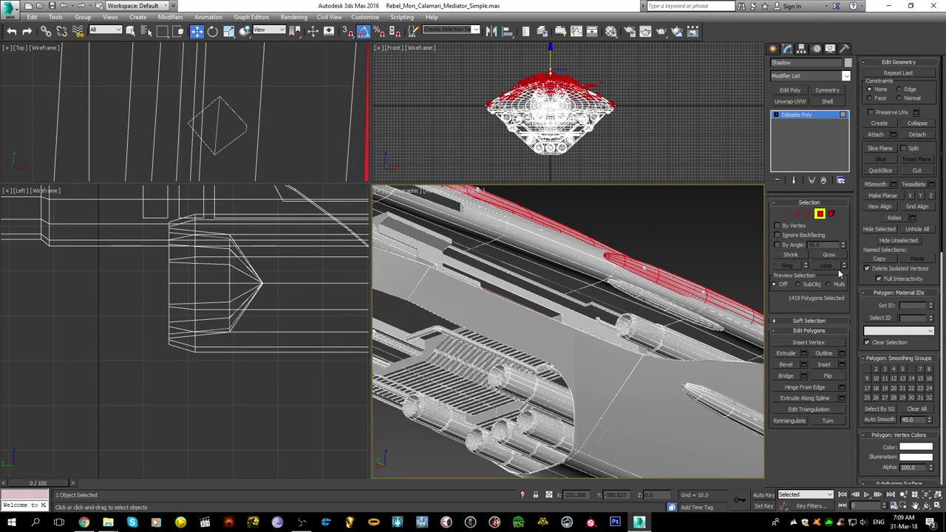
pyautogui.click(832, 213)
pyautogui.scroll(2, 693, 319)
pyautogui.keyDown('ctrl'); pyautogui.click(679, 308); pyautogui.keyUp('ctrl')
pyautogui.scroll(-4, 685, 350)
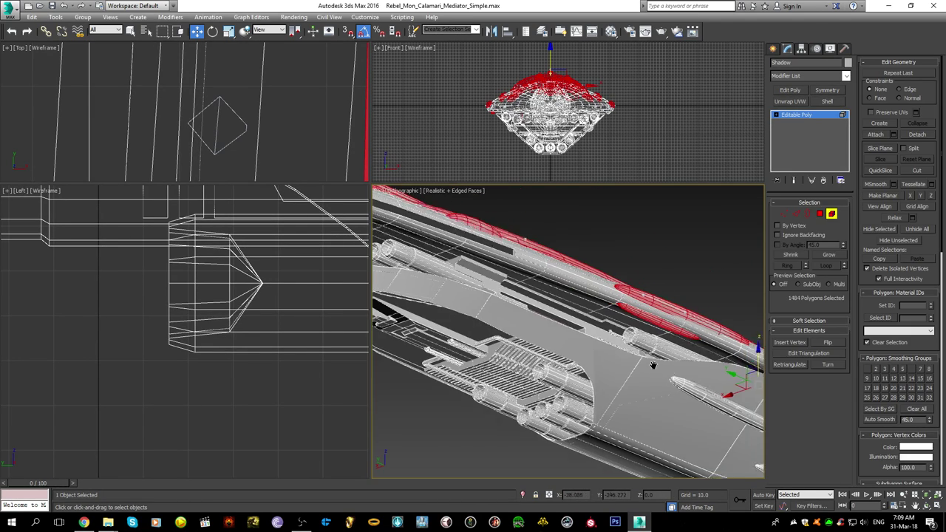
pyautogui.moveTo(682, 380); pyautogui.dragTo(450, 284, button='middle')
pyautogui.scroll(4, 450, 285)
pyautogui.keyDown('ctrl'); pyautogui.click(467, 275); pyautogui.keyUp('ctrl')
pyautogui.keyDown('ctrl'); pyautogui.click(520, 377); pyautogui.keyUp('ctrl')
# - Add three elongated pods on the ship's underside to the element selection
pyautogui.keyDown('alt'); pyautogui.moveTo(521, 377); pyautogui.dragTo(409, 289, button='middle'); pyautogui.keyUp('alt')
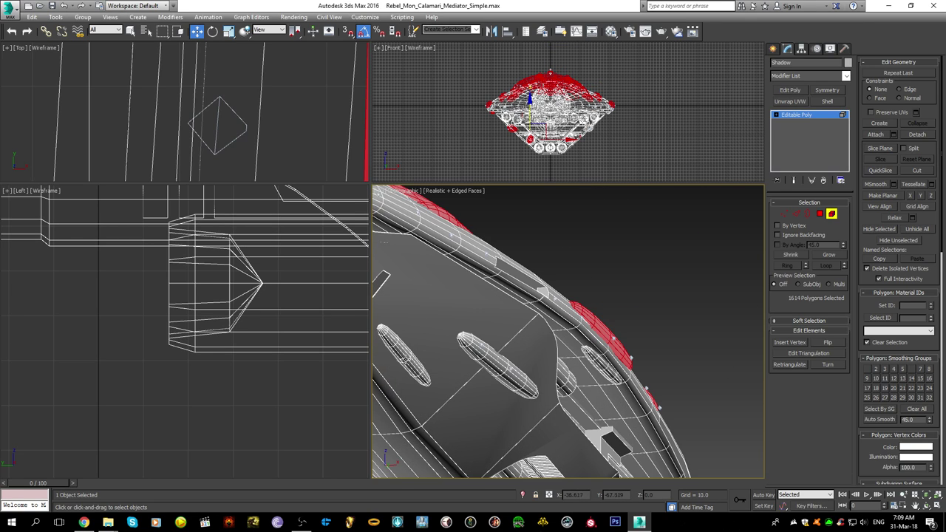
pyautogui.scroll(2, 406, 354)
pyautogui.keyDown('ctrl'); pyautogui.click(407, 353); pyautogui.keyUp('ctrl')
pyautogui.keyDown('ctrl'); pyautogui.click(539, 369); pyautogui.keyUp('ctrl')
pyautogui.keyDown('ctrl'); pyautogui.click(681, 364); pyautogui.keyUp('ctrl')
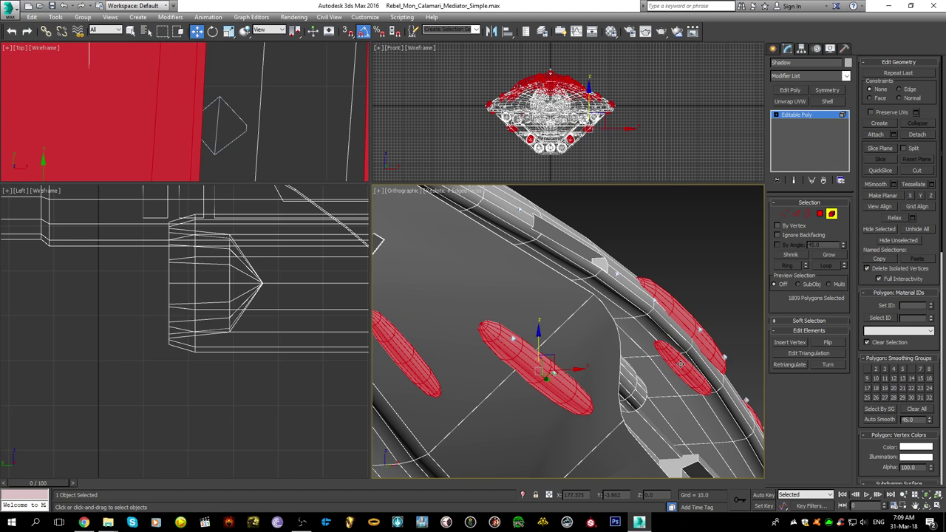
pyautogui.scroll(-3, 636, 379)
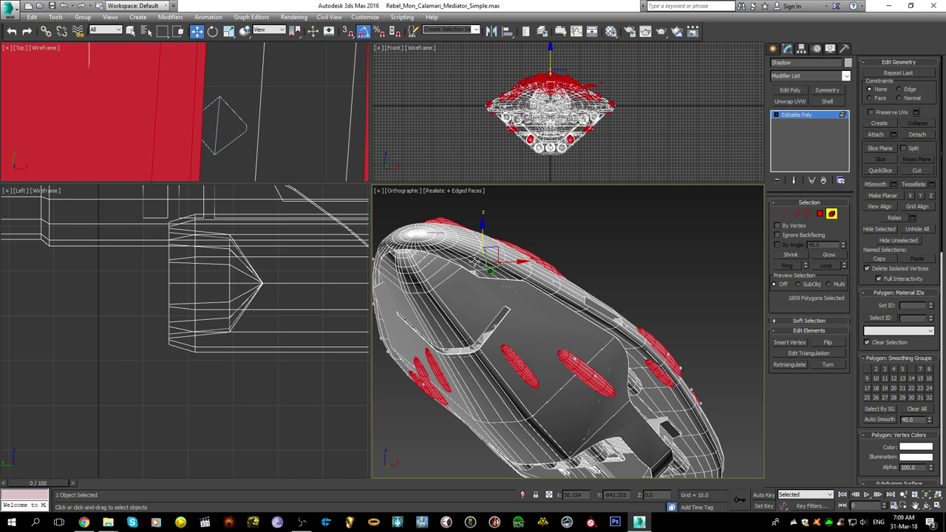
# - Change to polygon selection and add the inner faces of the side recess below the hull rim
pyautogui.keyDown('alt'); pyautogui.moveTo(499, 358); pyautogui.dragTo(628, 364, button='middle'); pyautogui.keyUp('alt')
pyautogui.scroll(5, 628, 365)
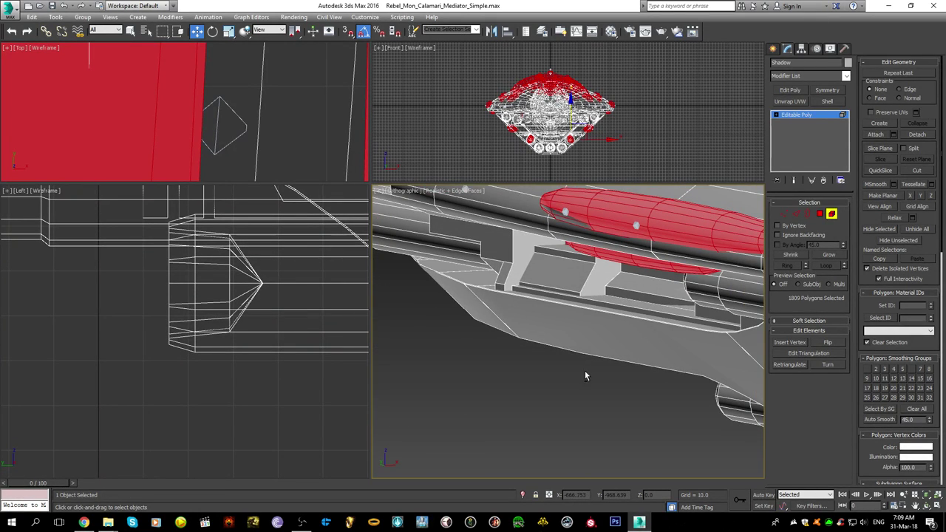
pyautogui.click(820, 214)
pyautogui.scroll(4, 606, 320)
pyautogui.keyDown('ctrl'); pyautogui.click(606, 321); pyautogui.keyUp('ctrl')
pyautogui.keyDown('ctrl'); pyautogui.click(627, 261); pyautogui.keyUp('ctrl')
pyautogui.scroll(-4, 627, 262)
pyautogui.keyDown('alt'); pyautogui.moveTo(627, 263); pyautogui.dragTo(665, 287, button='middle'); pyautogui.keyUp('alt')
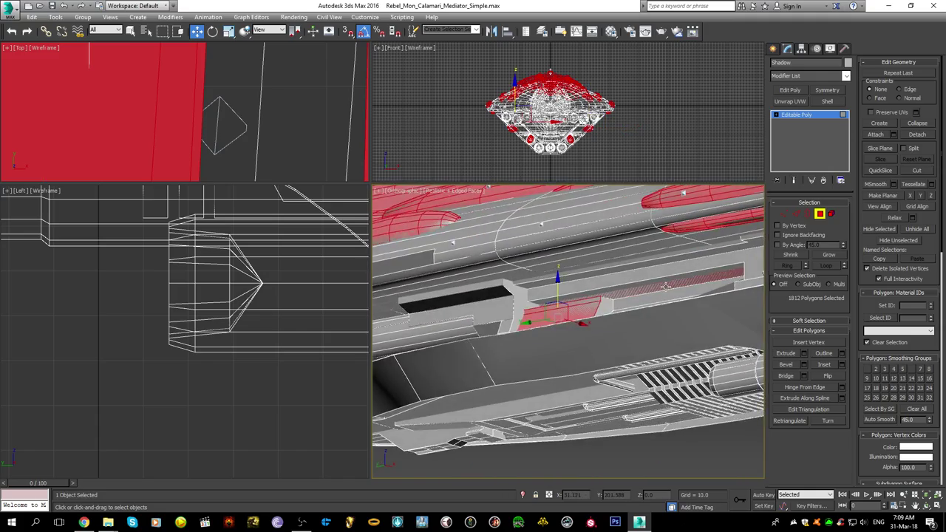
# - Add the remaining face of the side recess and two lower faces of the matching recess across the hull to the polygon selection
pyautogui.scroll(3, 612, 278)
pyautogui.keyDown('ctrl'); pyautogui.click(588, 285); pyautogui.keyUp('ctrl')
pyautogui.scroll(-4, 589, 285)
pyautogui.keyDown('alt'); pyautogui.moveTo(588, 285); pyautogui.dragTo(723, 304, button='middle'); pyautogui.keyUp('alt')
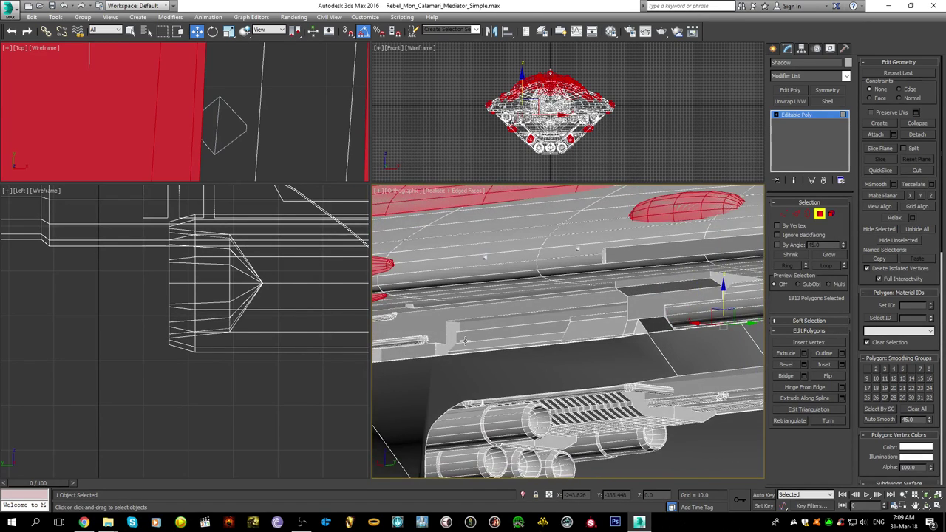
pyautogui.scroll(4, 552, 334)
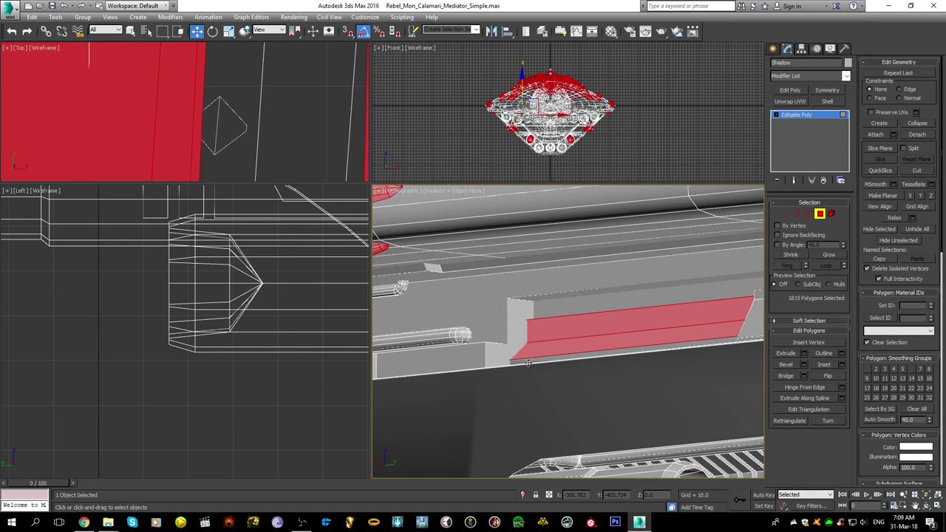
# - Add two further side-recess faces to the polygon selection and check the recess ends in wireframe
pyautogui.moveTo(512, 333)
pyautogui.keyDown('alt'); pyautogui.mouseDown(button='middle')
pyautogui.moveTo(548, 372)
pyautogui.moveTo(546, 387)
pyautogui.mouseUp(button='middle'); pyautogui.keyUp('alt')
pyautogui.press('F3')
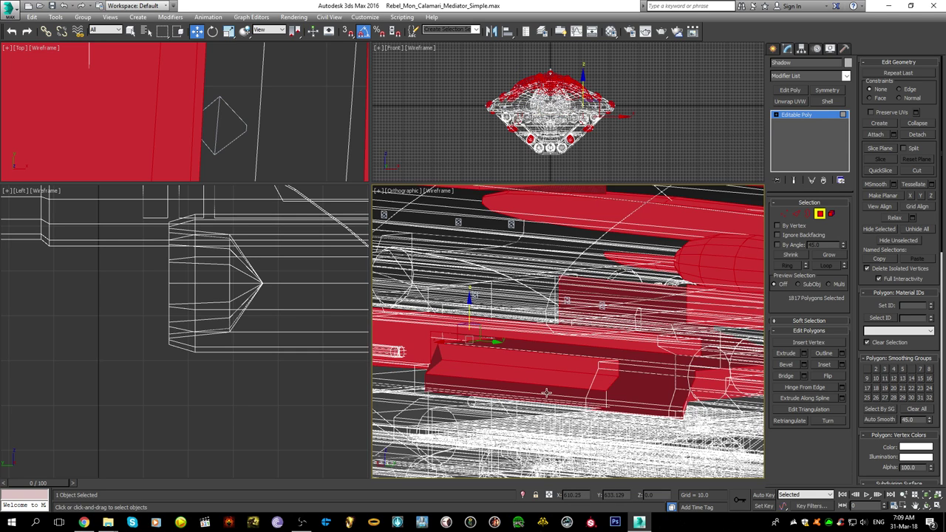
pyautogui.scroll(5, 430, 369)
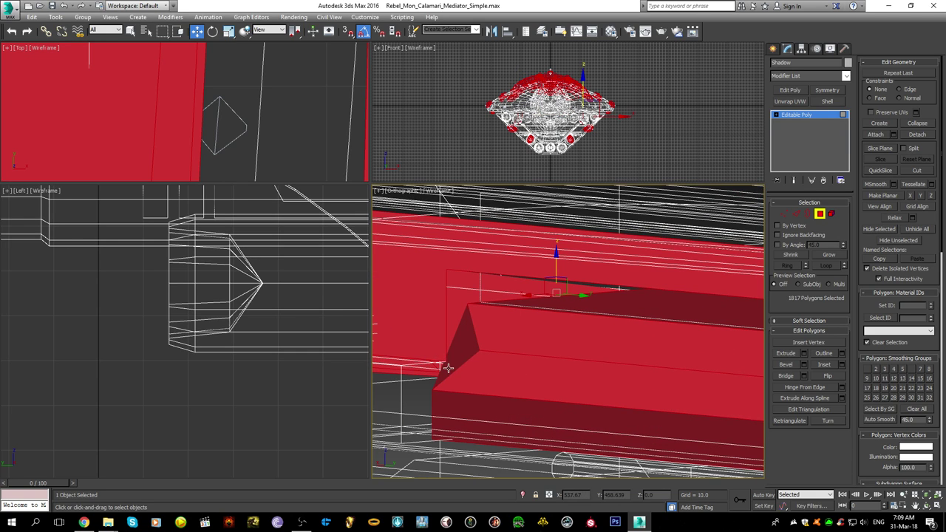
pyautogui.scroll(-5, 447, 369)
pyautogui.keyDown('alt'); pyautogui.moveTo(447, 368); pyautogui.dragTo(693, 384, button='middle'); pyautogui.keyUp('alt')
pyautogui.scroll(6, 613, 374)
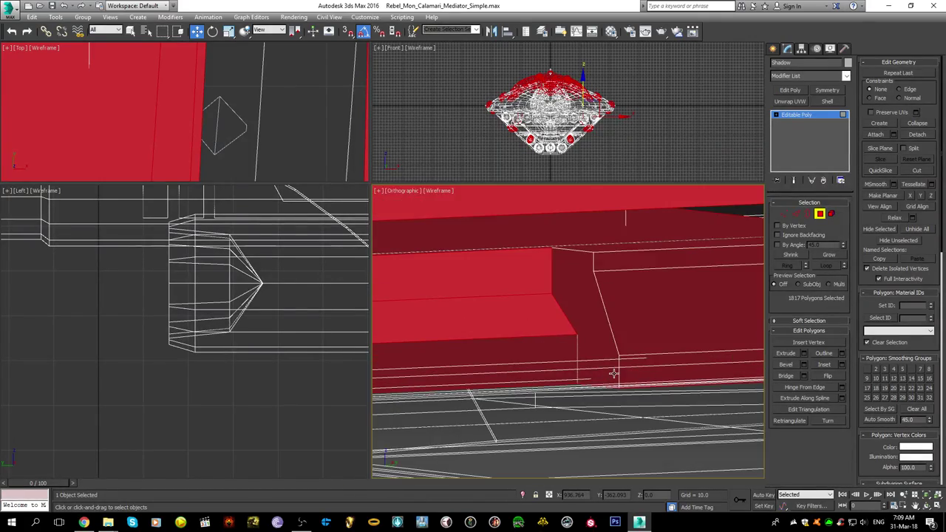
pyautogui.keyDown('alt'); pyautogui.moveTo(643, 441); pyautogui.dragTo(628, 375, button='middle'); pyautogui.keyUp('alt')
pyautogui.click(628, 375)
pyautogui.hotkey('ctrl', 'z')
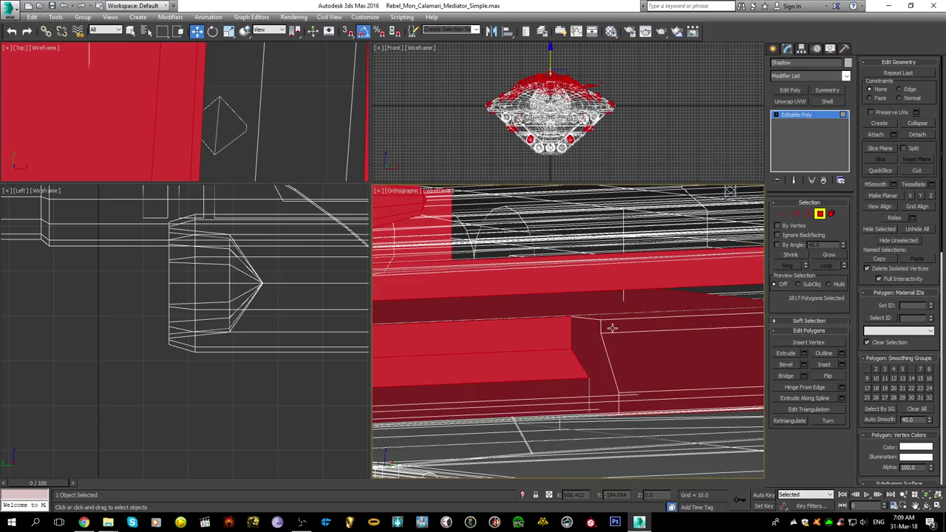
# - Remove one unwanted face in the side recess from the polygon selection
pyautogui.scroll(-5, 613, 328)
pyautogui.keyDown('alt'); pyautogui.moveTo(613, 328); pyautogui.dragTo(694, 231, button='middle'); pyautogui.keyUp('alt')
pyautogui.keyDown('alt'); pyautogui.moveTo(628, 296); pyautogui.dragTo(628, 270, button='middle'); pyautogui.keyUp('alt')
pyautogui.keyDown('alt'); pyautogui.moveTo(524, 271); pyautogui.dragTo(576, 330, button='middle'); pyautogui.keyUp('alt')
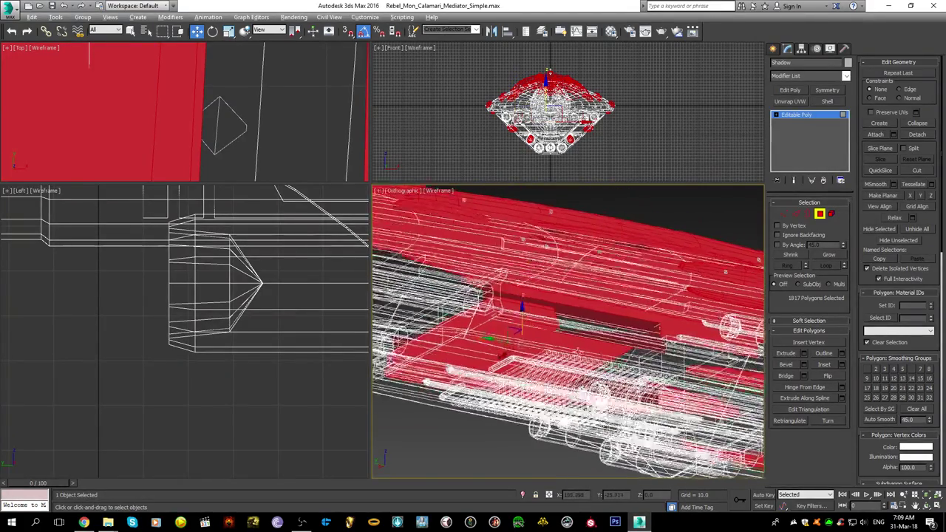
pyautogui.moveTo(498, 360); pyautogui.dragTo(659, 343, button='middle')
pyautogui.scroll(5, 660, 332)
pyautogui.moveTo(665, 303); pyautogui.dragTo(488, 362, button='middle')
pyautogui.keyDown('alt'); pyautogui.click(576, 339); pyautogui.keyUp('alt')
pyautogui.scroll(-5, 569, 345)
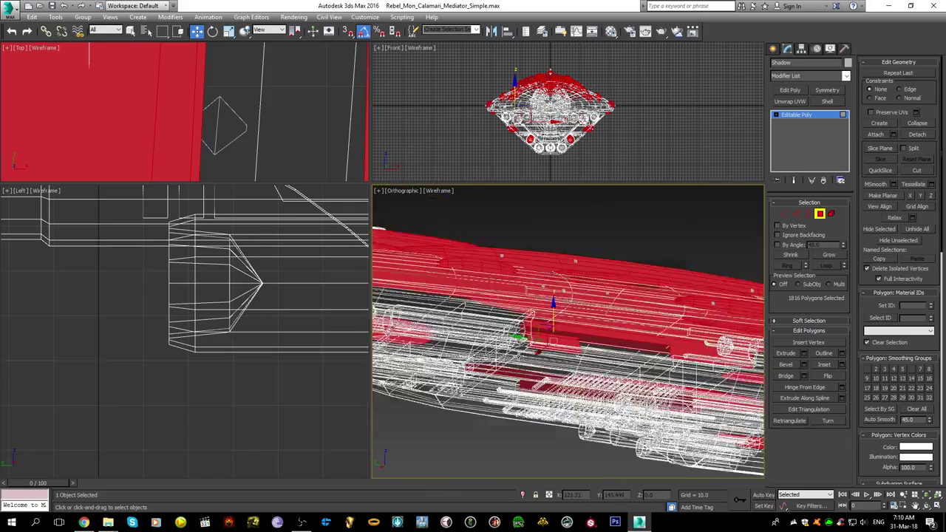
# - Examine the selected side-recess faces in shaded and wireframe display and in the Left view
pyautogui.scroll(3, 532, 340)
pyautogui.press('F3')
pyautogui.keyDown('alt'); pyautogui.moveTo(535, 330); pyautogui.dragTo(520, 379, button='middle'); pyautogui.keyUp('alt')
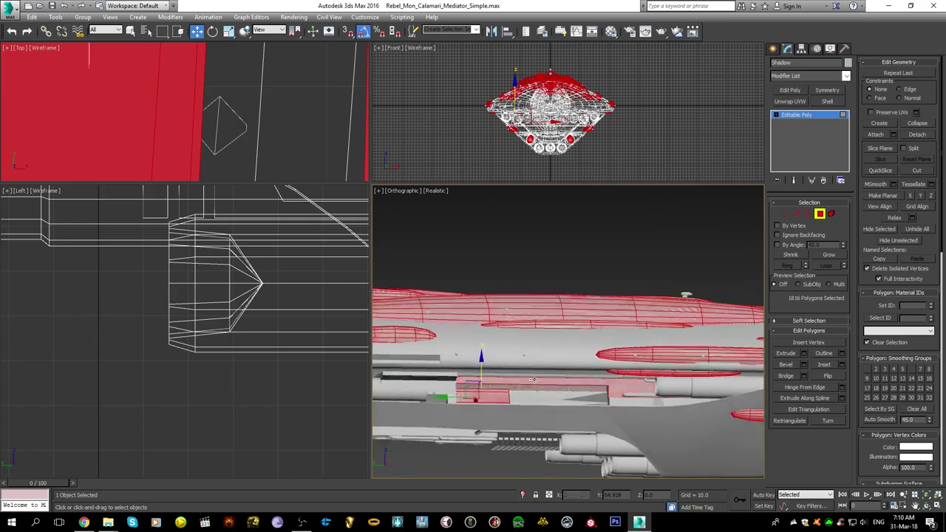
pyautogui.scroll(6, 578, 372)
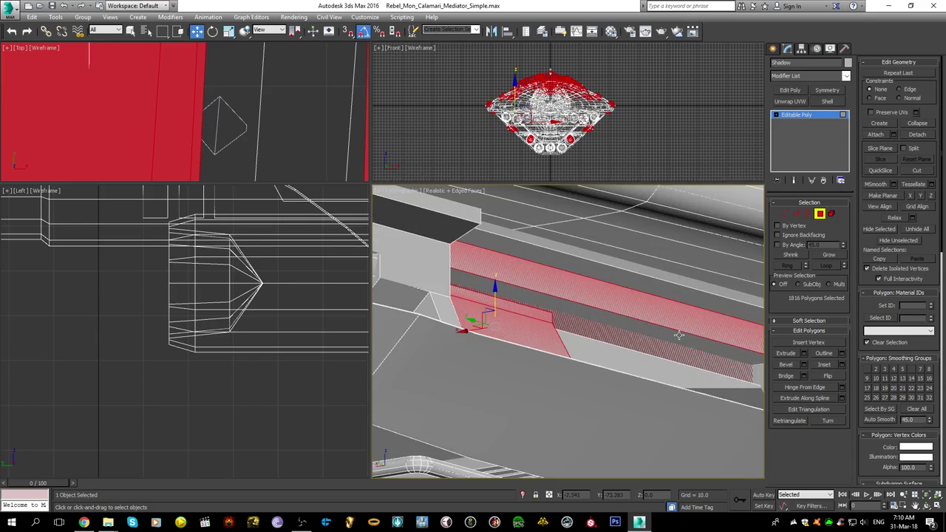
pyautogui.press('F3')
pyautogui.scroll(-6, 634, 351)
pyautogui.keyDown('alt'); pyautogui.moveTo(631, 350); pyautogui.dragTo(662, 401, button='middle'); pyautogui.keyUp('alt')
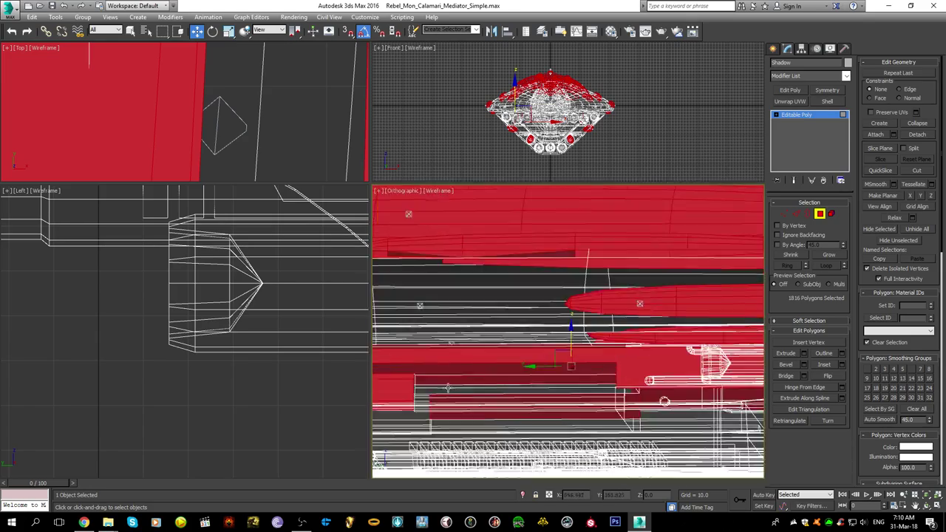
pyautogui.scroll(3, 445, 386)
pyautogui.scroll(-5, 149, 362)
pyautogui.scroll(-3, 148, 362)
pyautogui.moveTo(71, 277); pyautogui.dragTo(167, 310, button='middle')
pyautogui.scroll(3, 166, 310)
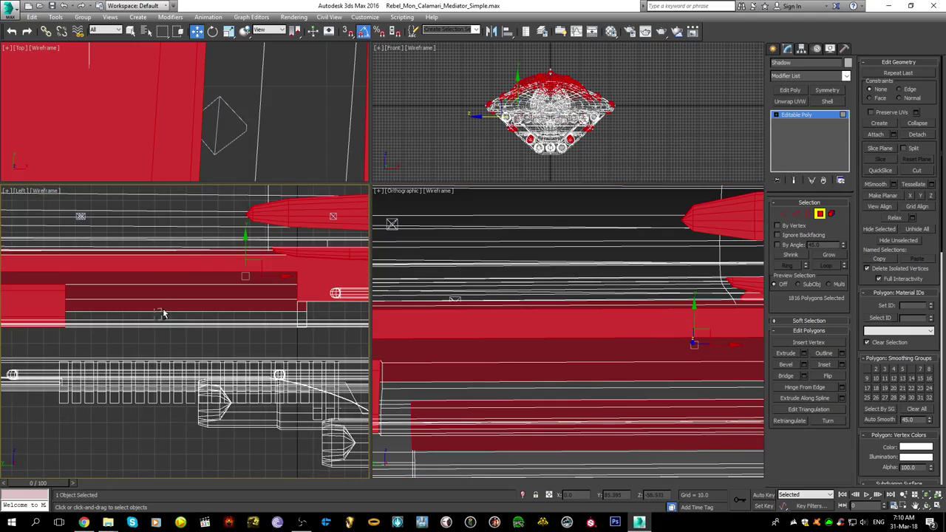
# - Remove a long strip face of the side recess from the polygon selection
pyautogui.moveTo(490, 360)
pyautogui.keyDown('alt'); pyautogui.mouseDown(button='middle')
pyautogui.moveTo(640, 365)
pyautogui.moveTo(545, 359)
pyautogui.mouseUp(button='middle'); pyautogui.keyUp('alt')
pyautogui.scroll(3, 649, 358)
pyautogui.press('F3')
pyautogui.scroll(-5, 551, 358)
pyautogui.scroll(6, 587, 354)
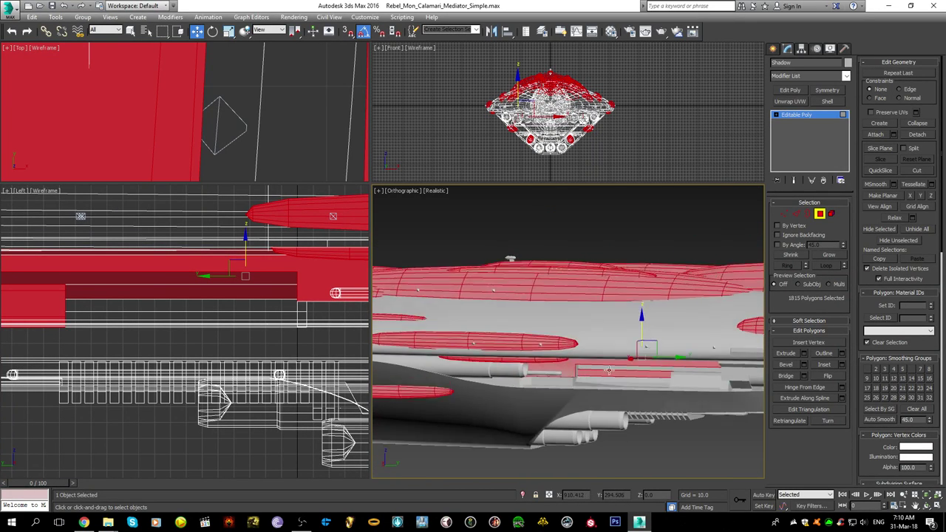
# - Add two long inner faces of the side recess below the hull rim to the polygon selection
pyautogui.press('F4')
pyautogui.moveTo(498, 369); pyautogui.dragTo(651, 353, button='middle')
pyautogui.scroll(3, 493, 330)
pyautogui.keyDown('ctrl'); pyautogui.click(492, 331); pyautogui.keyUp('ctrl')
pyautogui.scroll(-5, 491, 331)
pyautogui.press('F3')
pyautogui.scroll(3, 458, 335)
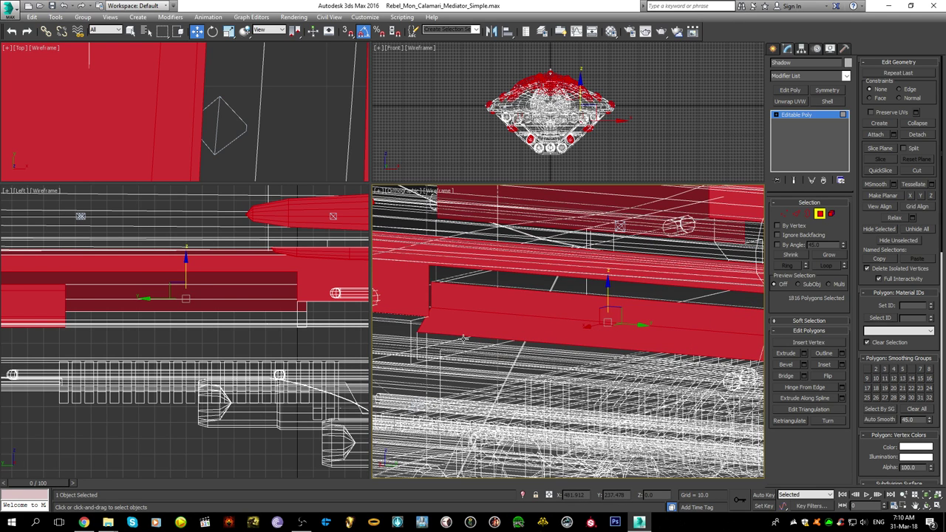
pyautogui.keyDown('ctrl'); pyautogui.click(462, 338); pyautogui.keyUp('ctrl')
pyautogui.scroll(-6, 466, 339)
pyautogui.press('F3')
pyautogui.moveTo(472, 338)
pyautogui.keyDown('alt'); pyautogui.mouseDown(button='middle')
pyautogui.moveTo(678, 362)
pyautogui.moveTo(653, 263)
pyautogui.mouseUp(button='middle'); pyautogui.keyUp('alt')
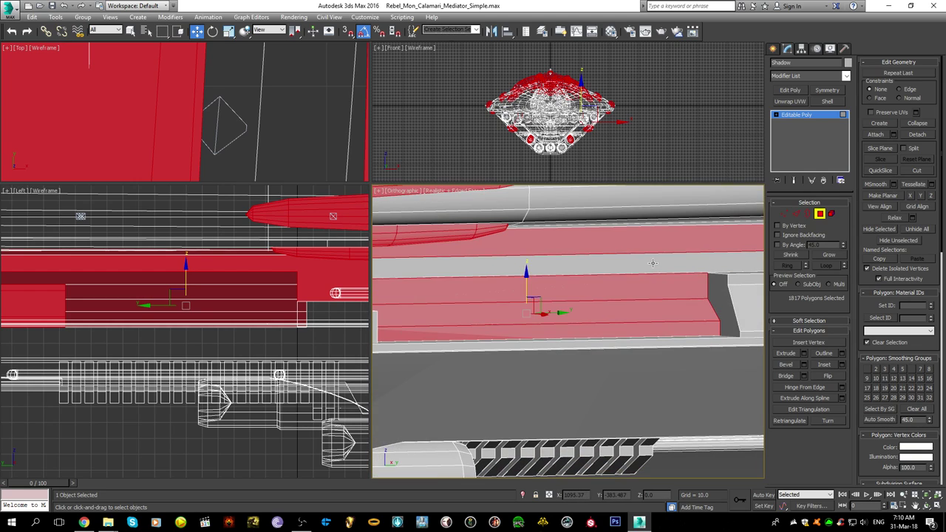
# - Add the three long inner faces of the opposite side recess, beside its sloped block, to the polygon selection
pyautogui.scroll(-3, 656, 297)
pyautogui.moveTo(644, 303); pyautogui.dragTo(444, 333, button='middle')
pyautogui.scroll(-6, 567, 337)
pyautogui.scroll(5, 510, 329)
pyautogui.keyDown('alt'); pyautogui.moveTo(510, 329); pyautogui.dragTo(414, 354, button='middle'); pyautogui.keyUp('alt')
pyautogui.scroll(2, 335, 371)
pyautogui.moveTo(517, 347); pyautogui.dragTo(584, 346, button='middle')
pyautogui.scroll(5, 584, 346)
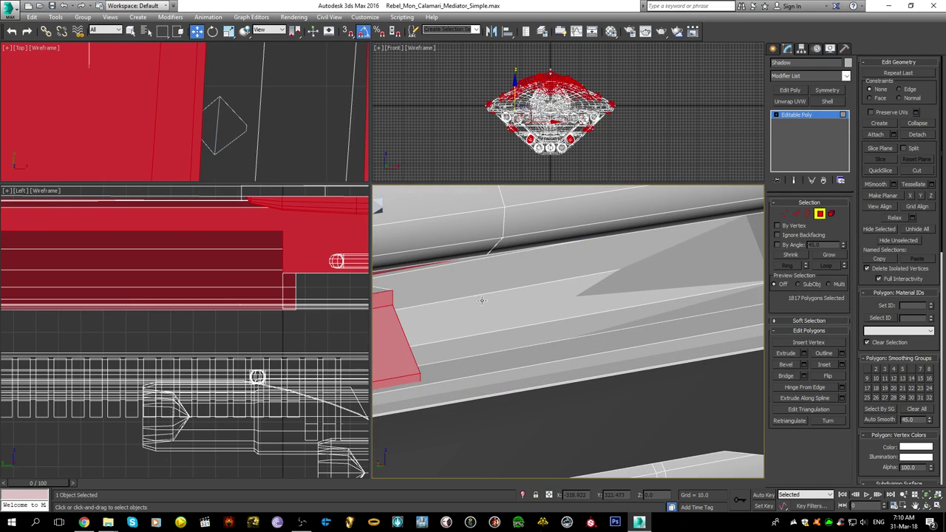
pyautogui.keyDown('ctrl'); pyautogui.click(475, 288); pyautogui.keyUp('ctrl')
pyautogui.keyDown('ctrl'); pyautogui.click(481, 307); pyautogui.keyUp('ctrl')
pyautogui.keyDown('ctrl'); pyautogui.click(498, 336); pyautogui.keyUp('ctrl')
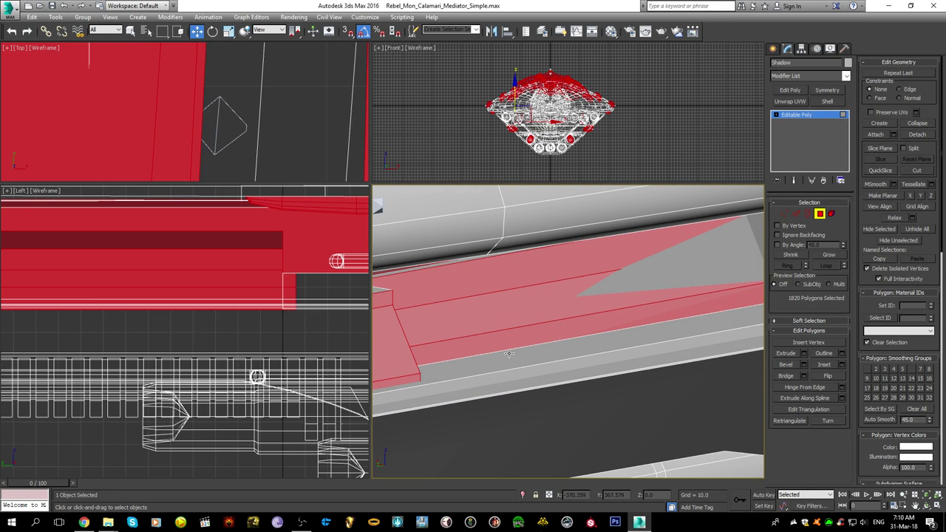
# - Remove the upper strip face at the back of the side recess from the polygon selection
pyautogui.scroll(-5, 510, 355)
pyautogui.keyDown('alt'); pyautogui.moveTo(510, 355); pyautogui.dragTo(530, 354, button='middle'); pyautogui.keyUp('alt')
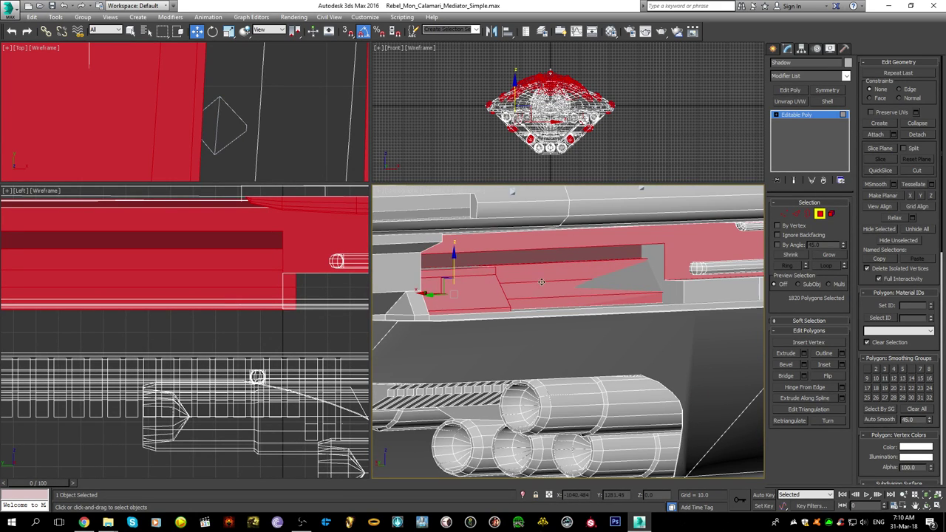
pyautogui.keyDown('alt'); pyautogui.click(539, 257); pyautogui.keyUp('alt')
pyautogui.scroll(-5, 527, 259)
pyautogui.keyDown('alt'); pyautogui.moveTo(527, 259); pyautogui.dragTo(600, 341, button='middle'); pyautogui.keyUp('alt')
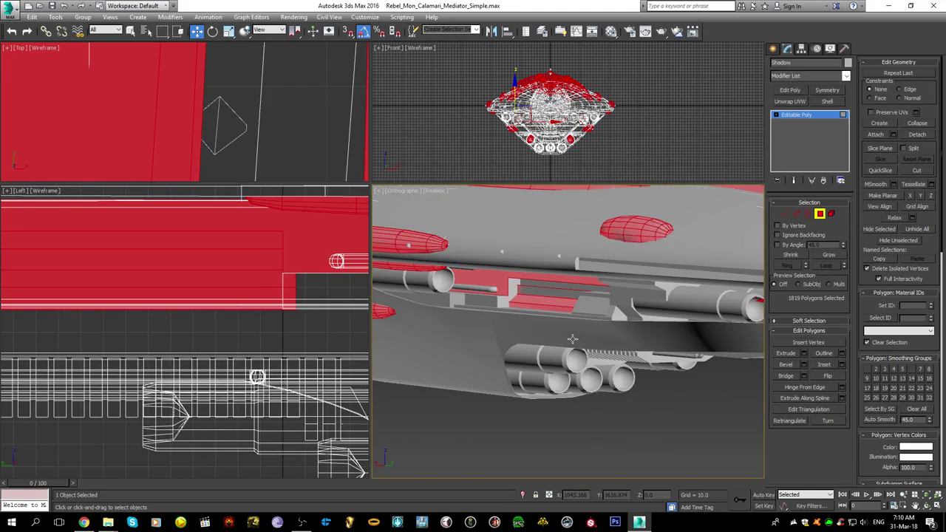
# - Add another face inside the side recess to the polygon selection
pyautogui.press('F3')
pyautogui.moveTo(539, 253)
pyautogui.keyDown('alt'); pyautogui.mouseDown(button='middle')
pyautogui.moveTo(517, 255)
pyautogui.moveTo(555, 256)
pyautogui.mouseUp(button='middle'); pyautogui.keyUp('alt')
pyautogui.scroll(4, 606, 260)
pyautogui.moveTo(679, 278)
pyautogui.keyDown('alt'); pyautogui.mouseDown(button='middle')
pyautogui.moveTo(648, 288)
pyautogui.moveTo(597, 277)
pyautogui.moveTo(617, 303)
pyautogui.moveTo(560, 319)
pyautogui.moveTo(576, 326)
pyautogui.moveTo(577, 348)
pyautogui.mouseUp(button='middle'); pyautogui.keyUp('alt')
pyautogui.press('F3')
pyautogui.click(573, 318)
pyautogui.scroll(-2, 578, 348)
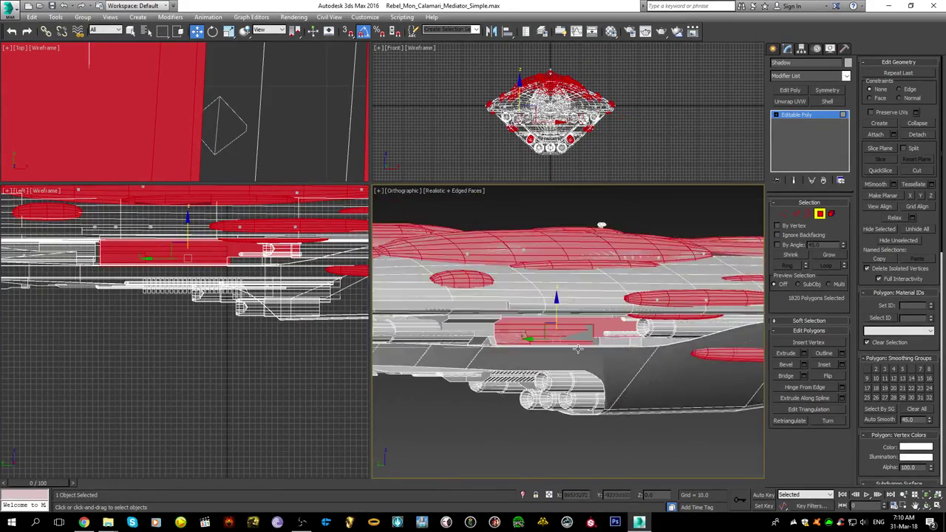
# - Add the narrow upper face and the stepped side faces of the notch next to the side recess to the polygon selection
pyautogui.keyDown('alt'); pyautogui.moveTo(628, 318); pyautogui.dragTo(547, 330, button='middle'); pyautogui.keyUp('alt')
pyautogui.scroll(5, 544, 332)
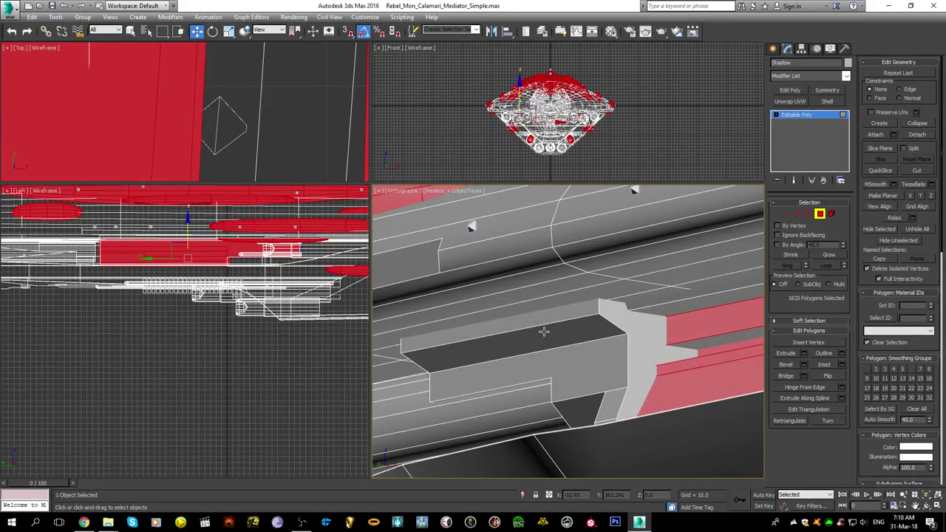
pyautogui.keyDown('ctrl'); pyautogui.click(539, 319); pyautogui.keyUp('ctrl')
pyautogui.keyDown('ctrl'); pyautogui.click(553, 360); pyautogui.keyUp('ctrl')
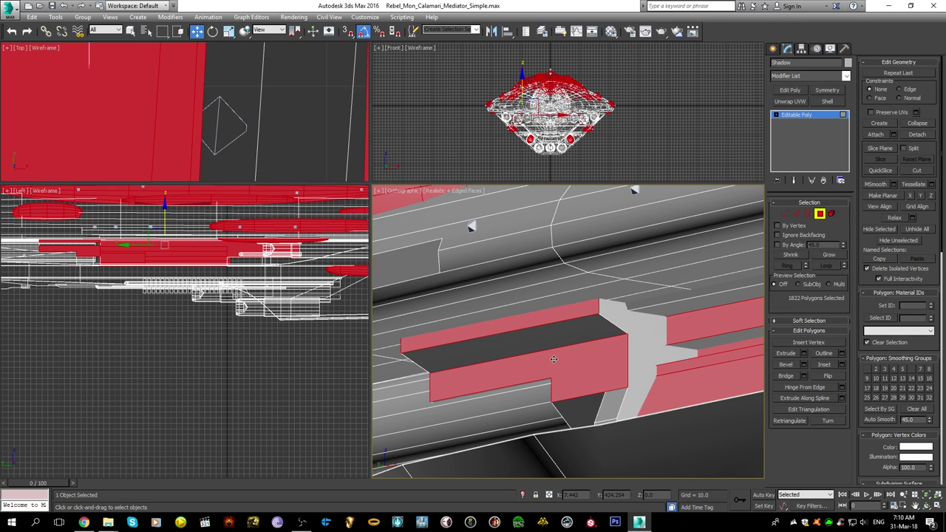
pyautogui.keyDown('alt'); pyautogui.moveTo(521, 360); pyautogui.dragTo(709, 292, button='middle'); pyautogui.keyUp('alt')
pyautogui.scroll(-5, 591, 323)
pyautogui.moveTo(695, 292); pyautogui.dragTo(658, 310, button='middle')
pyautogui.scroll(5, 590, 299)
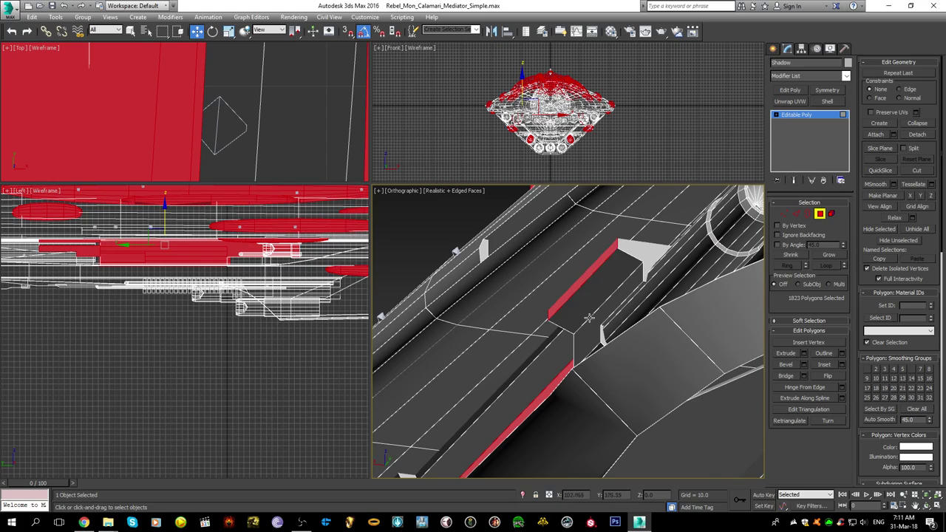
# - Add the L-shaped recessed face and neighbouring faces on the ship's underside to the polygon selection
pyautogui.scroll(-5, 588, 320)
pyautogui.moveTo(588, 319)
pyautogui.keyDown('alt'); pyautogui.mouseDown(button='middle')
pyautogui.moveTo(520, 343)
pyautogui.moveTo(637, 284)
pyautogui.mouseUp(button='middle'); pyautogui.keyUp('alt')
pyautogui.scroll(5, 714, 362)
pyautogui.keyDown('alt'); pyautogui.moveTo(546, 256); pyautogui.dragTo(629, 368, button='middle'); pyautogui.keyUp('alt')
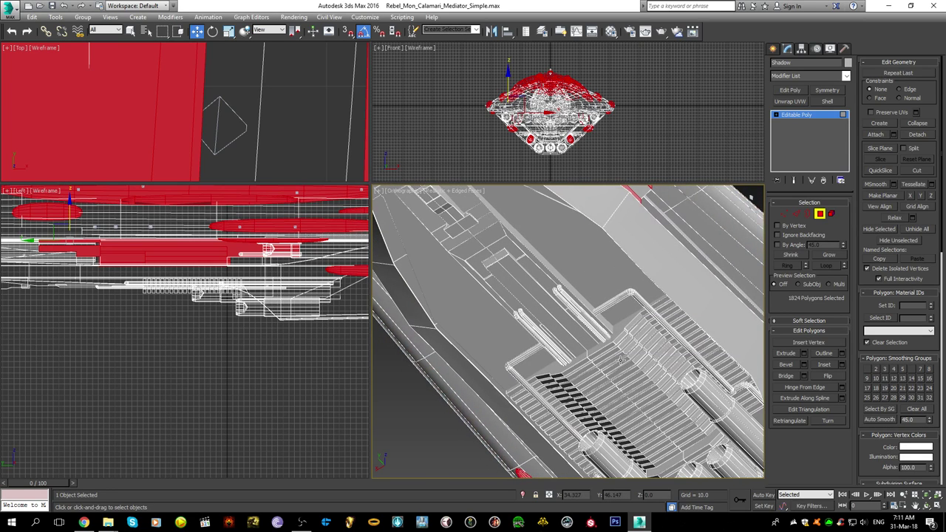
pyautogui.scroll(5, 490, 261)
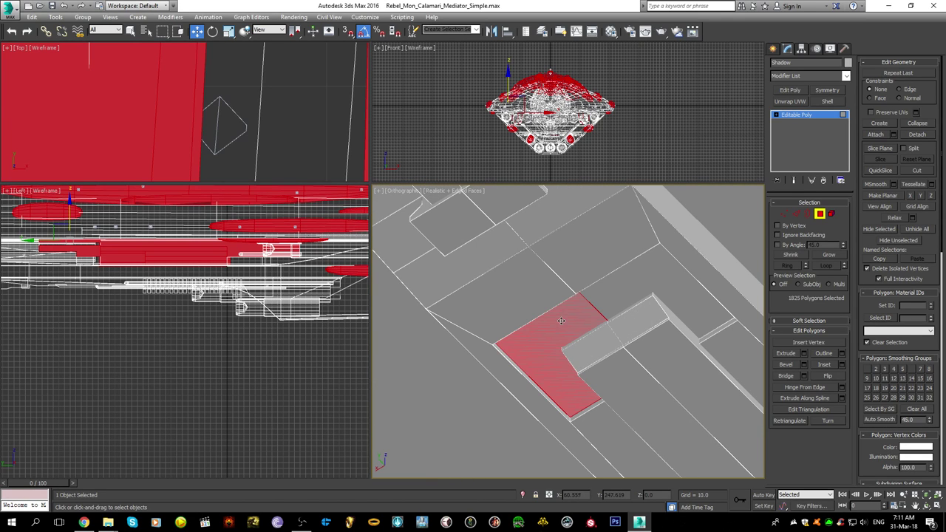
pyautogui.scroll(-5, 600, 295)
pyautogui.moveTo(538, 283); pyautogui.dragTo(542, 310, button='middle')
pyautogui.scroll(10, 525, 286)
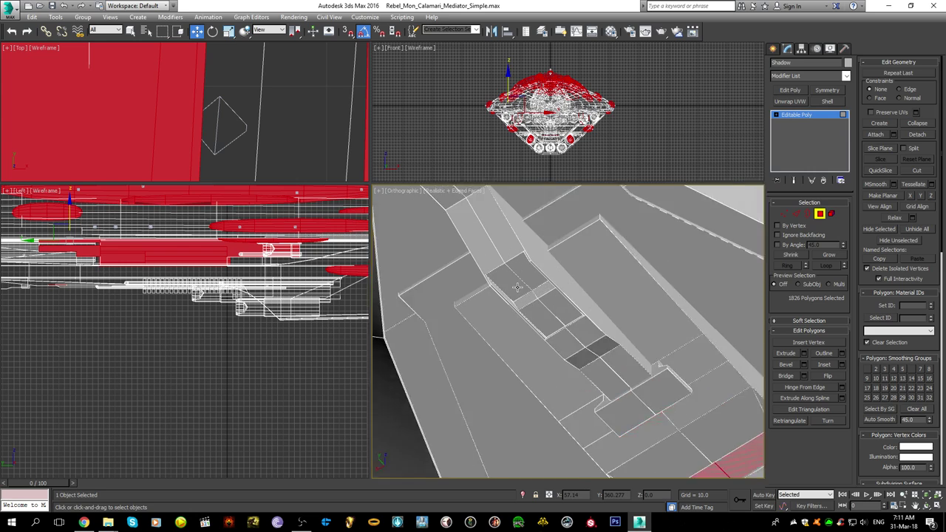
# - Add the six small panel faces of the recessed strip on the ship's underside to the polygon selection
pyautogui.keyDown('ctrl'); pyautogui.click(524, 286); pyautogui.keyUp('ctrl')
pyautogui.keyDown('ctrl'); pyautogui.click(546, 278); pyautogui.keyUp('ctrl')
pyautogui.keyDown('ctrl'); pyautogui.click(571, 297); pyautogui.keyUp('ctrl')
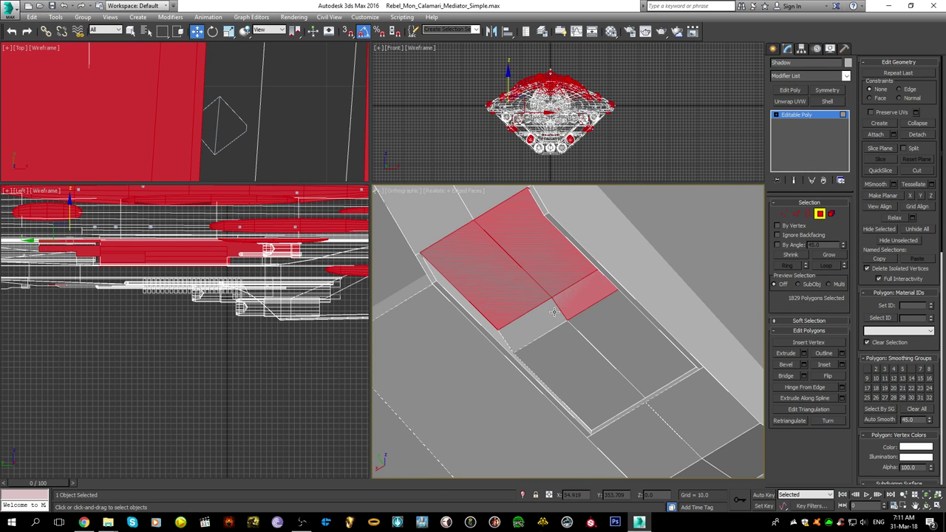
pyautogui.keyDown('ctrl'); pyautogui.click(557, 311); pyautogui.keyUp('ctrl')
pyautogui.keyDown('ctrl'); pyautogui.click(574, 332); pyautogui.keyUp('ctrl')
pyautogui.keyDown('ctrl'); pyautogui.click(597, 324); pyautogui.keyUp('ctrl')
pyautogui.scroll(-8, 595, 328)
pyautogui.scroll(-10, 594, 327)
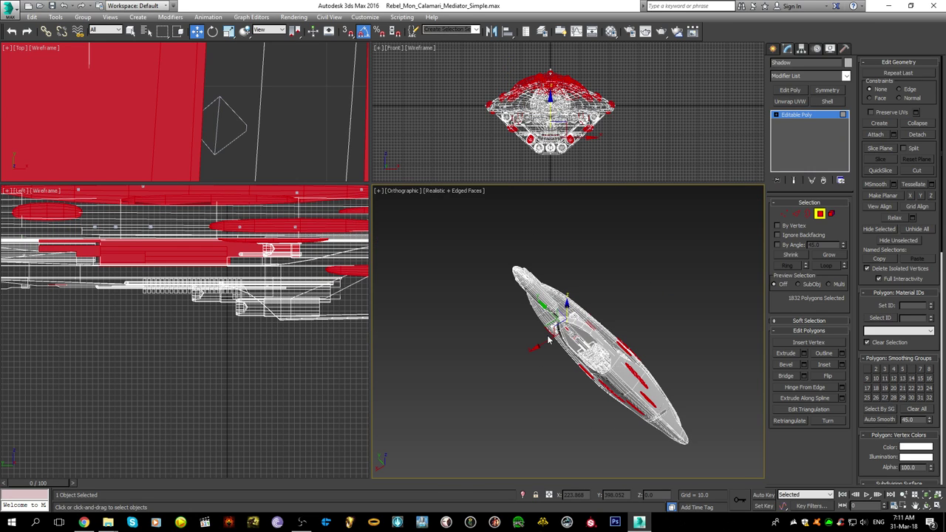
# - Add the polygons of the angled slot on the lower hull to the selection from the Left view
pyautogui.scroll(8, 672, 448)
pyautogui.keyDown('alt'); pyautogui.moveTo(629, 356); pyautogui.dragTo(488, 356, button='middle'); pyautogui.keyUp('alt')
pyautogui.scroll(10, 211, 287)
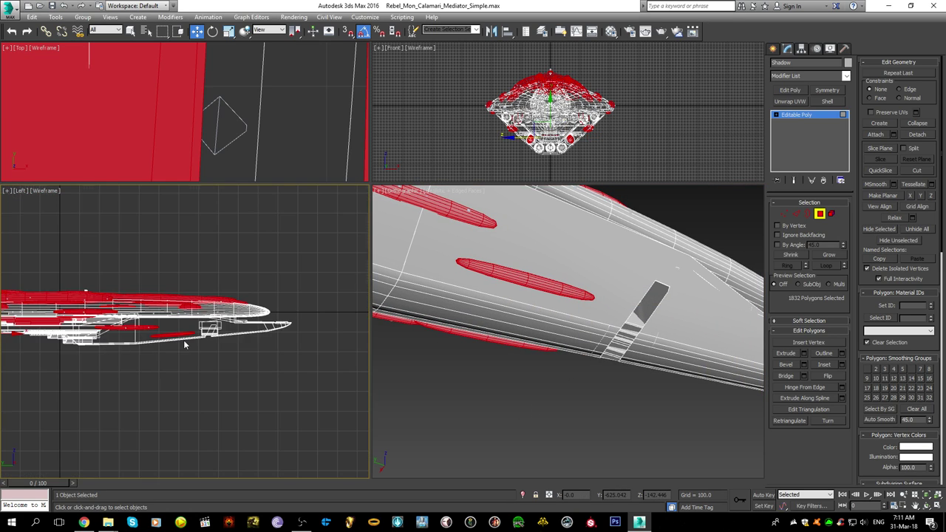
pyautogui.scroll(-2, 189, 426)
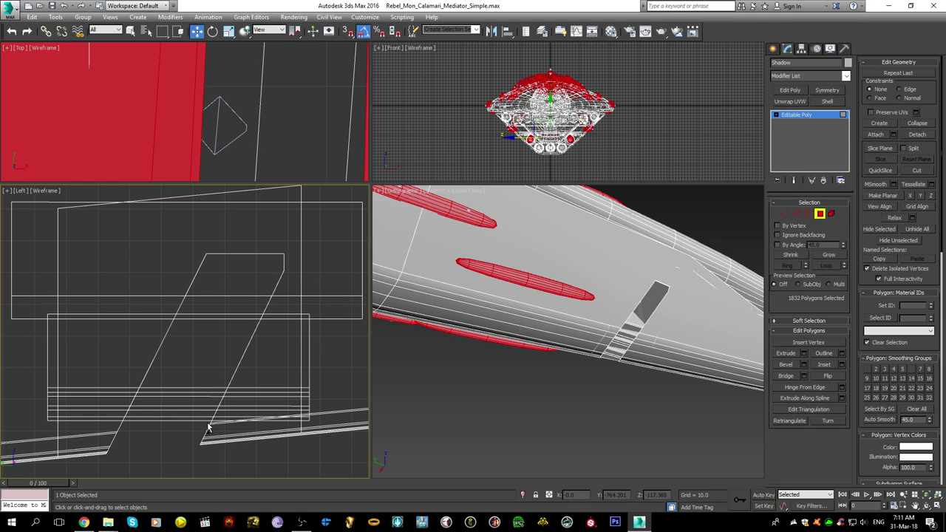
pyautogui.moveTo(218, 314); pyautogui.dragTo(205, 286)
pyautogui.scroll(-4, 205, 286)
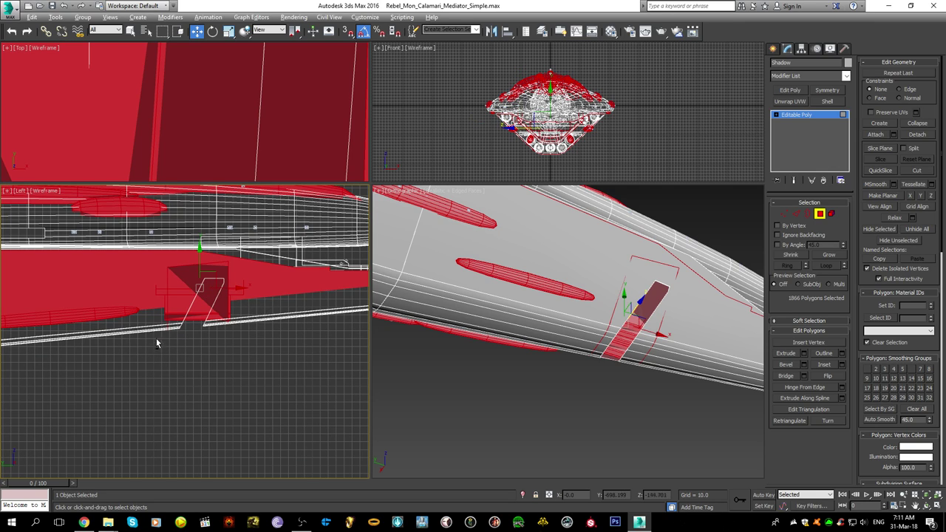
# - Remove the large hull side polygon and one polygon at the angled slot from the selection
pyautogui.keyDown('alt'); pyautogui.click(157, 314); pyautogui.keyUp('alt')
pyautogui.scroll(5, 215, 289)
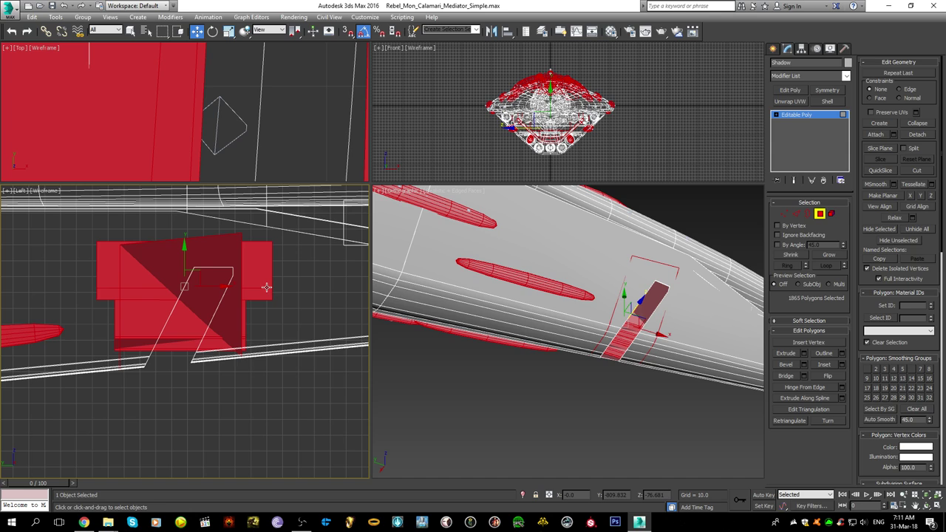
pyautogui.scroll(8, 625, 336)
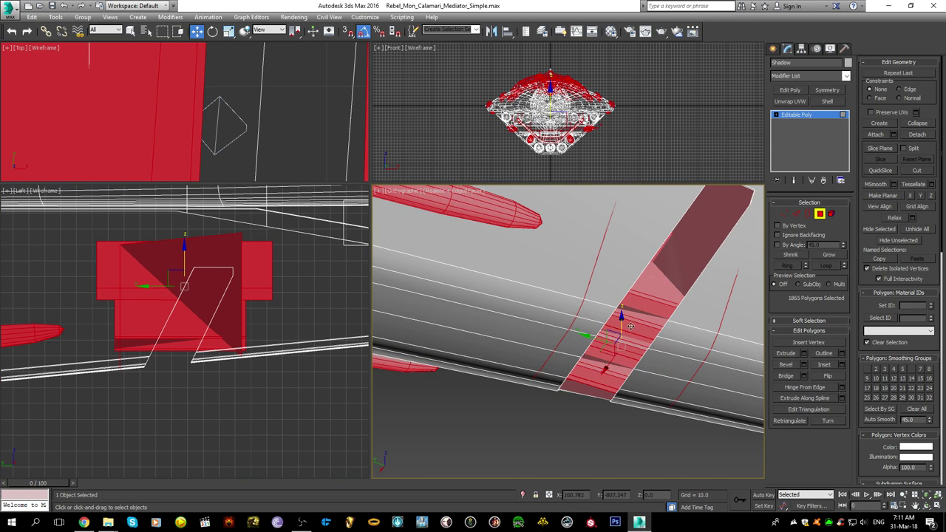
pyautogui.moveTo(594, 416); pyautogui.dragTo(671, 246, button='middle')
pyautogui.click(798, 422)
pyautogui.keyDown('alt'); pyautogui.click(584, 310); pyautogui.keyUp('alt')
# - Examine the selected polygons around the angled slot and stepped recess of the lower hull in wireframe and shaded display
pyautogui.moveTo(584, 310); pyautogui.dragTo(587, 369, button='middle')
pyautogui.press('F3')
pyautogui.moveTo(613, 265); pyautogui.dragTo(552, 365, button='middle')
pyautogui.keyDown('alt'); pyautogui.moveTo(571, 326); pyautogui.dragTo(572, 325, button='middle'); pyautogui.keyUp('alt')
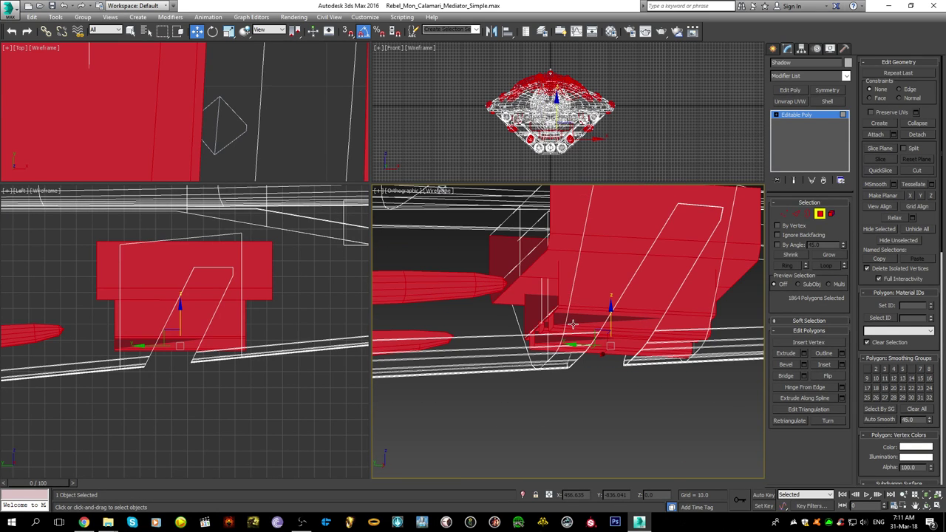
pyautogui.scroll(3, 154, 345)
pyautogui.scroll(5, 510, 178)
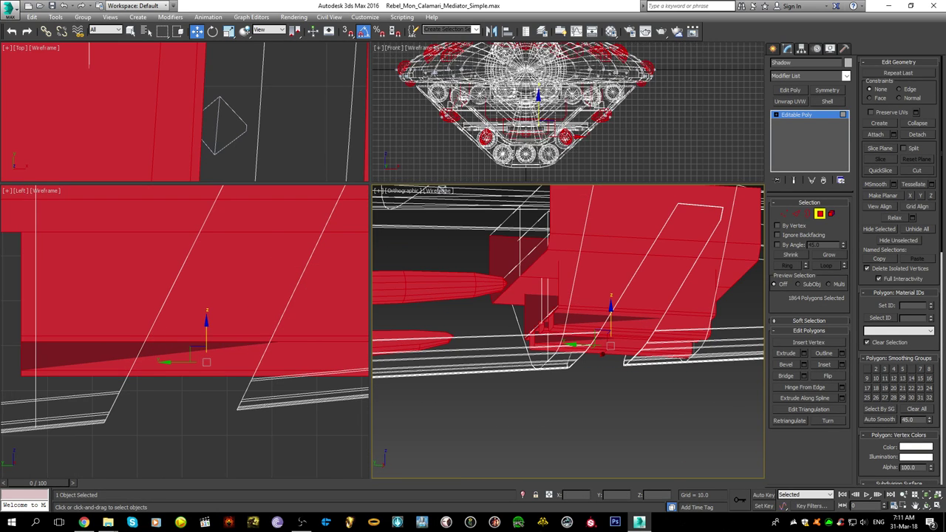
pyautogui.moveTo(563, 306); pyautogui.dragTo(564, 316, button='middle')
pyautogui.scroll(4, 561, 330)
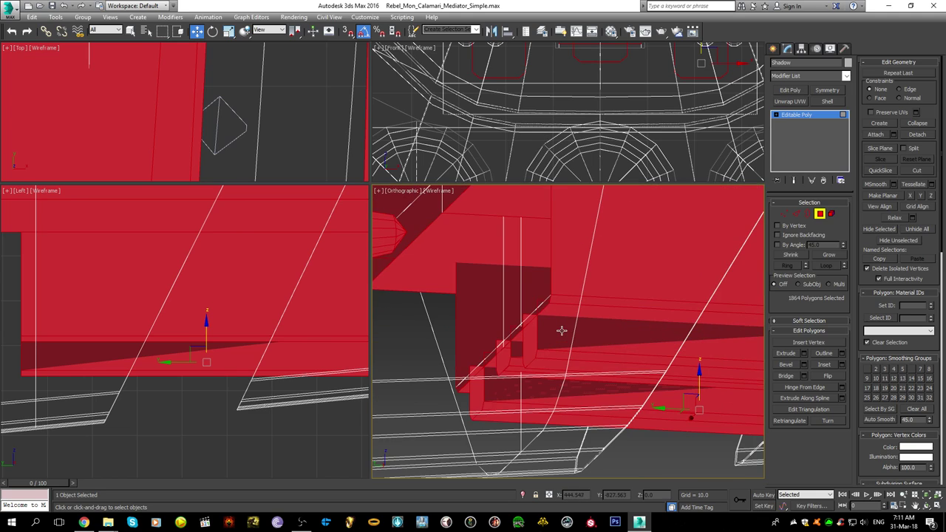
pyautogui.scroll(-3, 561, 330)
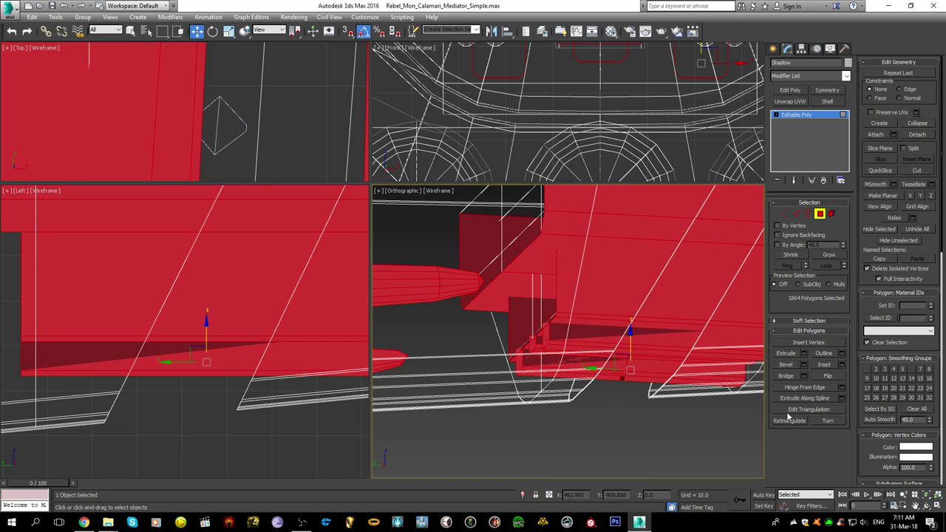
pyautogui.moveTo(598, 335); pyautogui.dragTo(533, 270, button='middle')
pyautogui.press('F3')
pyautogui.scroll(4, 489, 250)
pyautogui.keyDown('alt'); pyautogui.moveTo(483, 247); pyautogui.dragTo(525, 313, button='middle'); pyautogui.keyUp('alt')
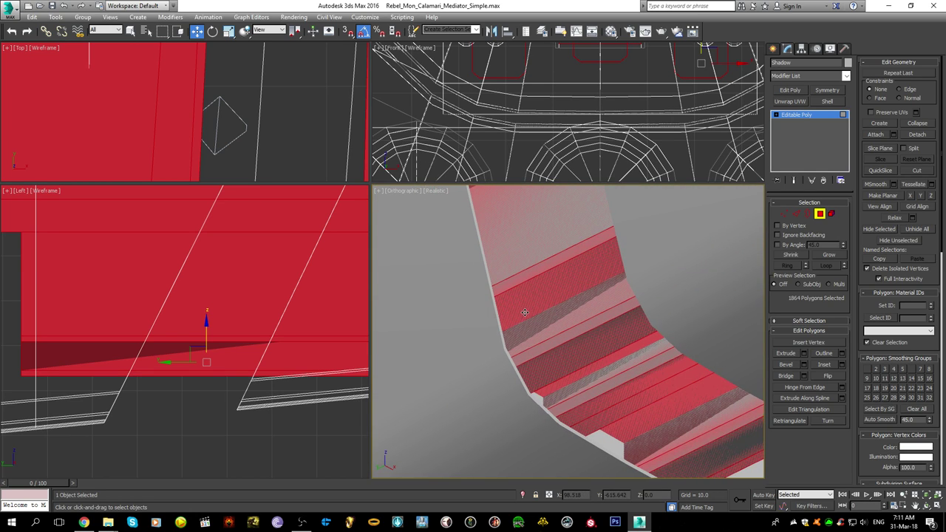
# - Try moving a single strip polygon inside the slot, and undo back to the full polygon selection
pyautogui.click(558, 359)
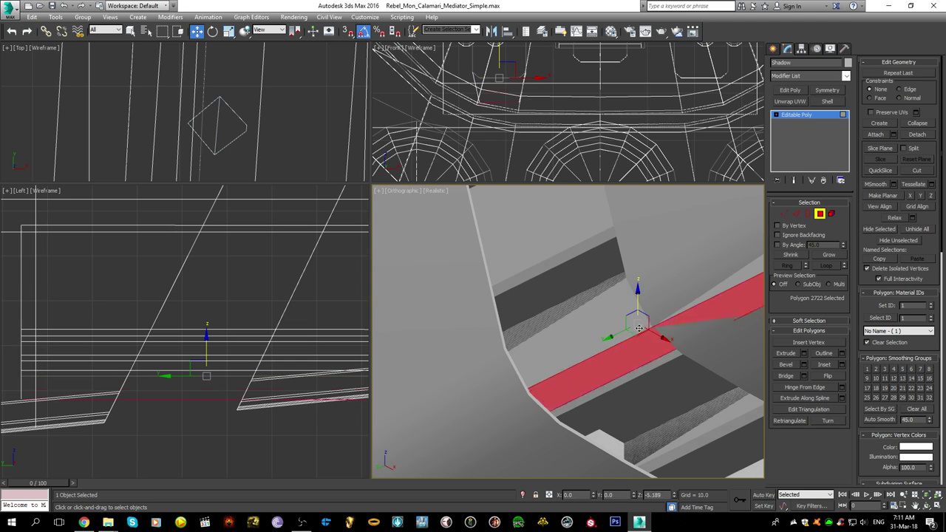
pyautogui.press('F2')
pyautogui.press('F4')
pyautogui.hotkey('ctrl', 'z')
pyautogui.press('F3')
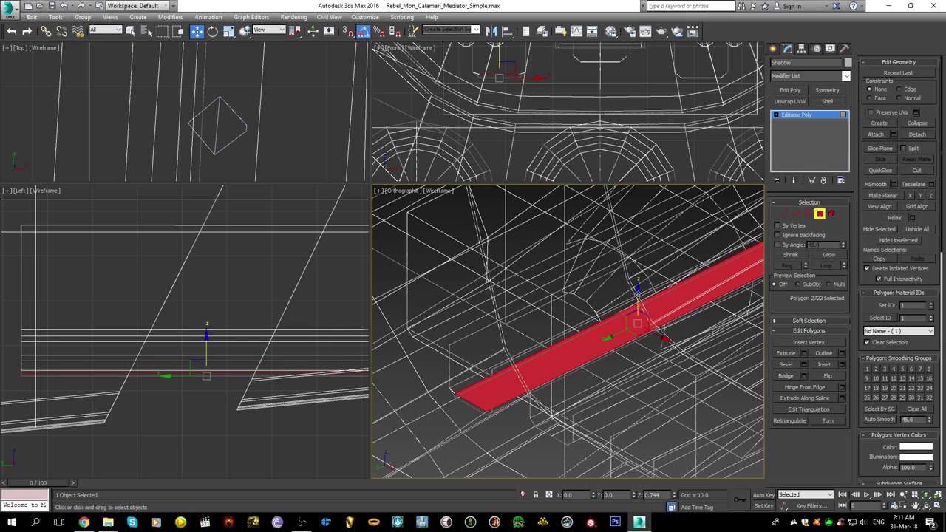
pyautogui.press('F2')
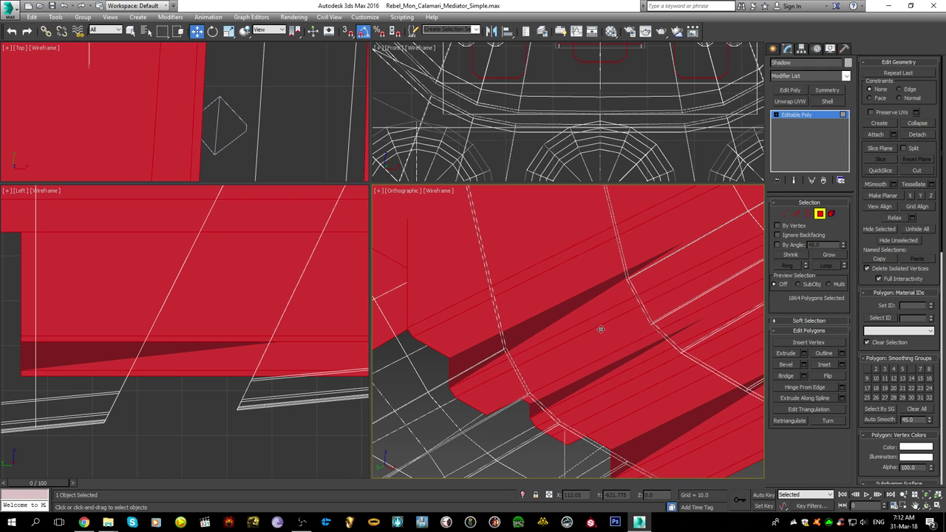
# - Remove the polygons along the lower edge of the slot block from the selection in the Left view
pyautogui.moveTo(93, 352); pyautogui.dragTo(133, 363, button='middle')
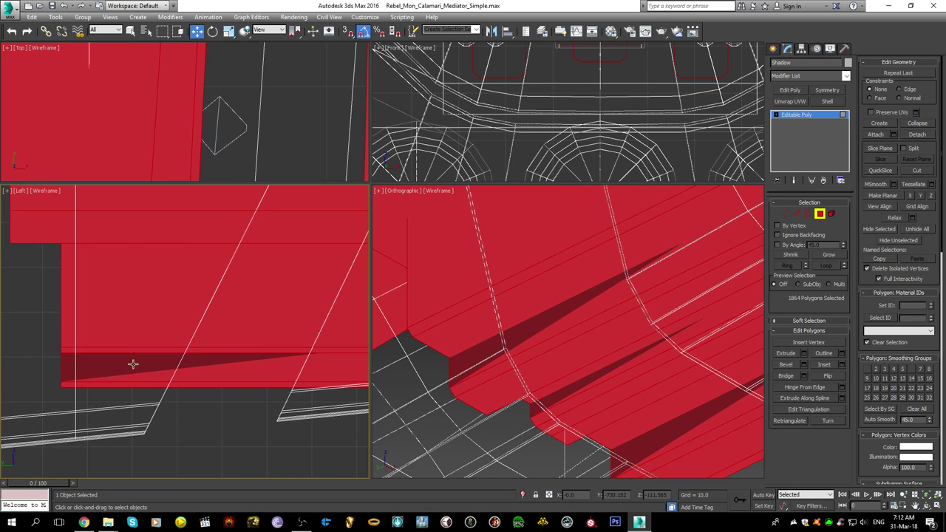
pyautogui.keyDown('alt'); pyautogui.click(71, 375); pyautogui.keyUp('alt')
pyautogui.scroll(-3, 92, 362)
pyautogui.scroll(-2, 570, 354)
# - Inspect the polygon selection over the ship's upper hull, side bulges and front end in shaded display
pyautogui.moveTo(570, 354)
pyautogui.keyDown('alt'); pyautogui.mouseDown(button='middle')
pyautogui.moveTo(545, 338)
pyautogui.moveTo(570, 355)
pyautogui.moveTo(586, 437)
pyautogui.moveTo(558, 352)
pyautogui.mouseUp(button='middle'); pyautogui.keyUp('alt')
pyautogui.scroll(-5, 570, 355)
pyautogui.keyDown('alt'); pyautogui.moveTo(558, 352); pyautogui.dragTo(562, 365, button='middle'); pyautogui.keyUp('alt')
pyautogui.scroll(4, 573, 365)
pyautogui.press('F3')
pyautogui.moveTo(606, 403)
pyautogui.keyDown('alt'); pyautogui.mouseDown(button='middle')
pyautogui.moveTo(639, 390)
pyautogui.moveTo(563, 403)
pyautogui.mouseUp(button='middle'); pyautogui.keyUp('alt')
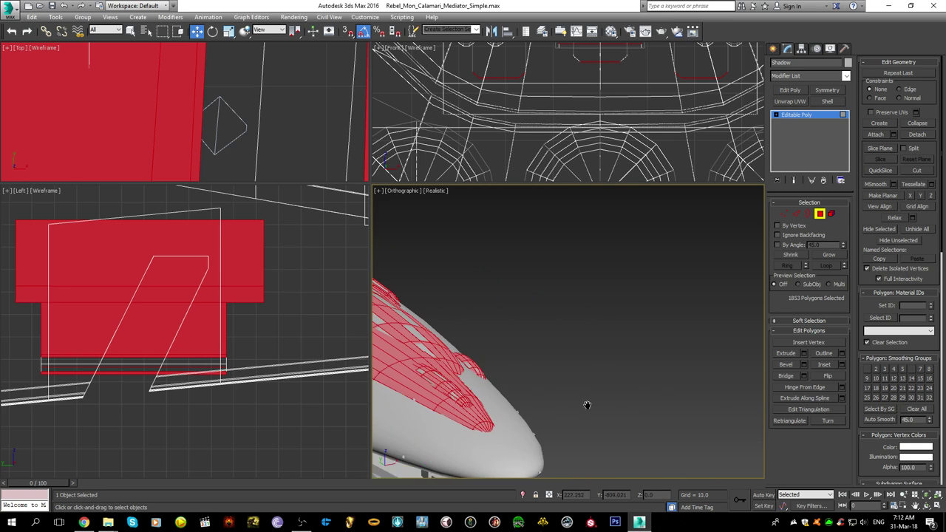
pyautogui.moveTo(465, 370); pyautogui.dragTo(559, 324, button='middle')
pyautogui.scroll(8, 559, 324)
pyautogui.scroll(-8, 559, 323)
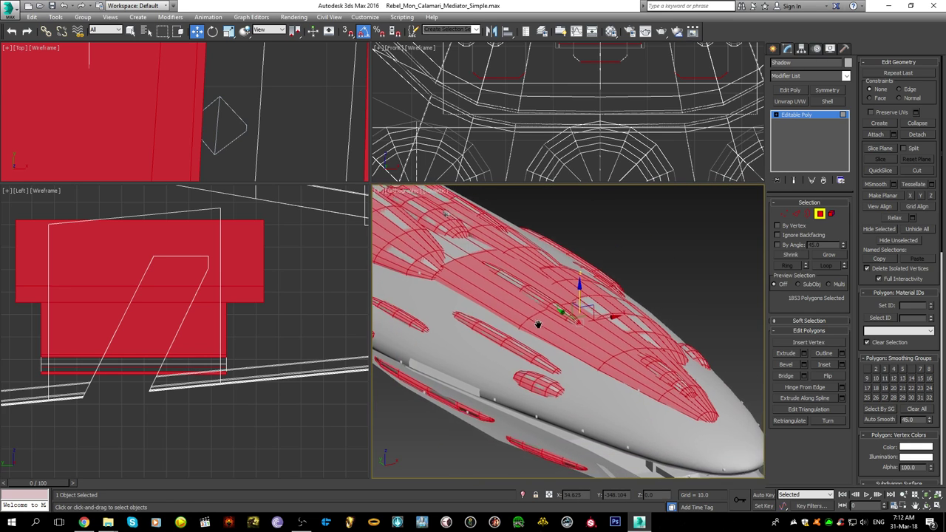
pyautogui.moveTo(547, 391); pyautogui.dragTo(529, 342, button='middle')
pyautogui.scroll(6, 528, 342)
pyautogui.scroll(-6, 529, 342)
pyautogui.moveTo(661, 416); pyautogui.dragTo(597, 367, button='middle')
pyautogui.moveTo(486, 283); pyautogui.dragTo(677, 345, button='middle')
pyautogui.scroll(-4, 678, 345)
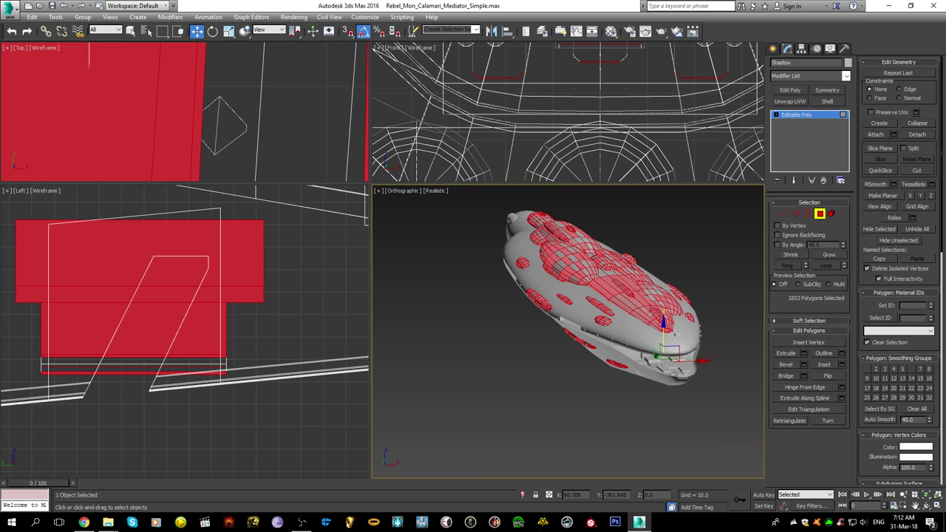
pyautogui.scroll(4, 673, 334)
pyautogui.scroll(4, 663, 347)
# - Expand the polygon selection to the complete elements it belongs to, and return to Polygon level
pyautogui.press('F4')
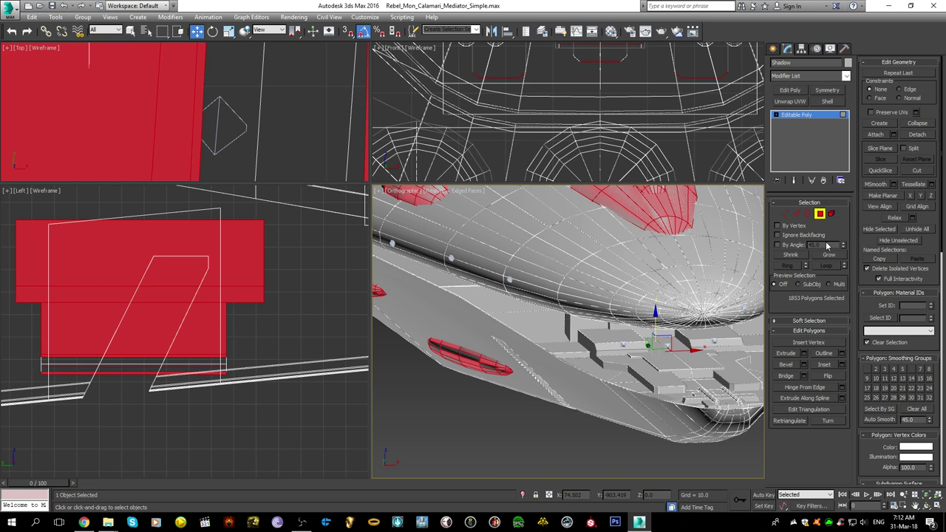
pyautogui.keyDown('ctrl'); pyautogui.click(833, 217); pyautogui.keyUp('ctrl')
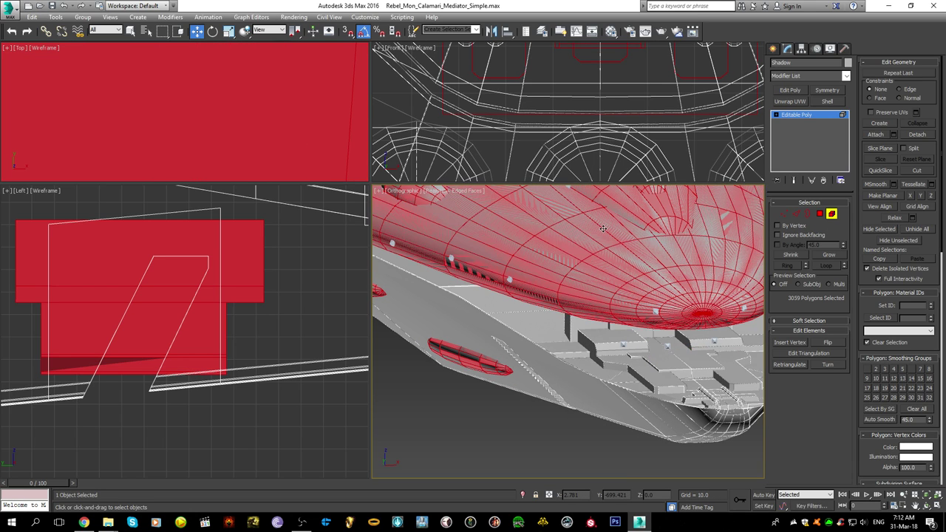
pyautogui.scroll(-5, 694, 207)
pyautogui.scroll(-2, 652, 380)
pyautogui.moveTo(650, 240); pyautogui.dragTo(665, 325, button='middle')
pyautogui.scroll(4, 652, 380)
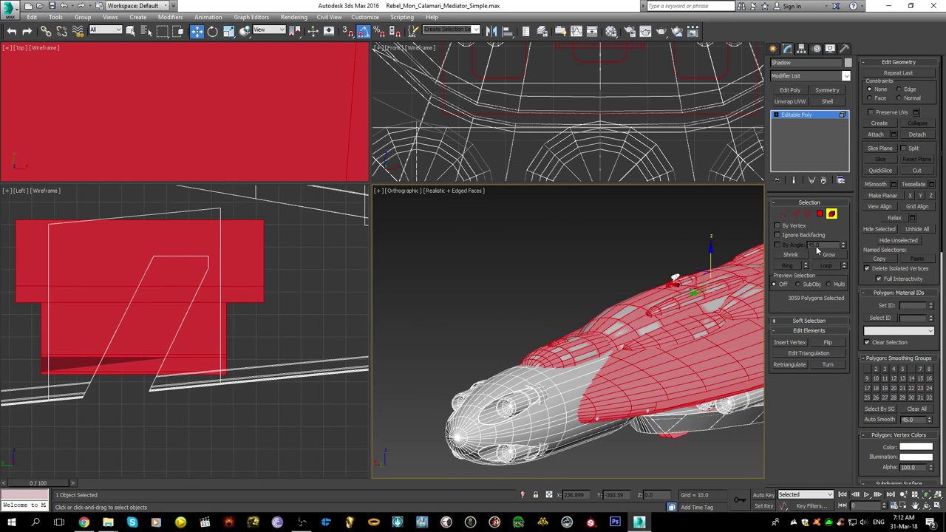
pyautogui.click(819, 216)
# - Remove the stray triangular polygon in the hull's side recess near the engines from the selection
pyautogui.keyDown('alt'); pyautogui.moveTo(687, 277); pyautogui.dragTo(557, 313, button='middle'); pyautogui.keyUp('alt')
pyautogui.scroll(-4, 558, 313)
pyautogui.moveTo(708, 391); pyautogui.dragTo(551, 367, button='middle')
pyautogui.scroll(-4, 562, 308)
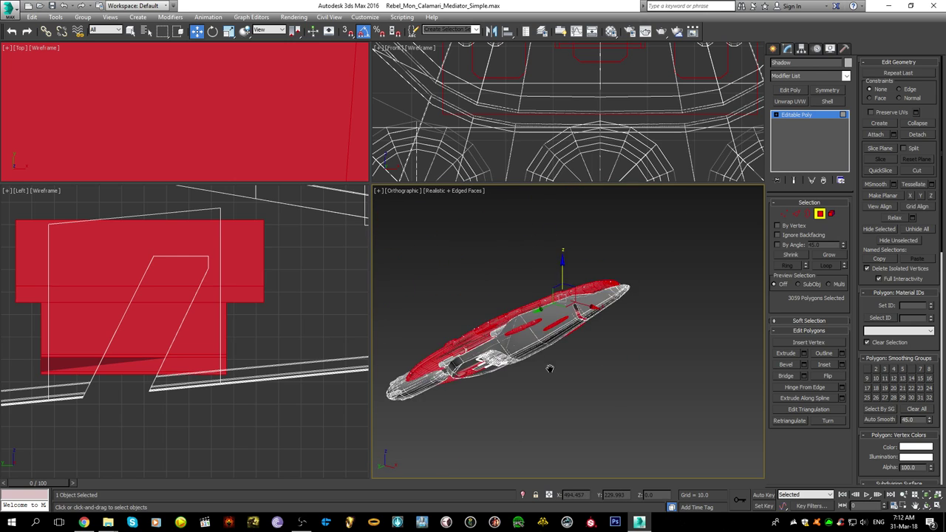
pyautogui.scroll(4, 549, 314)
pyautogui.keyDown('alt'); pyautogui.moveTo(549, 315); pyautogui.dragTo(640, 313, button='middle'); pyautogui.keyUp('alt')
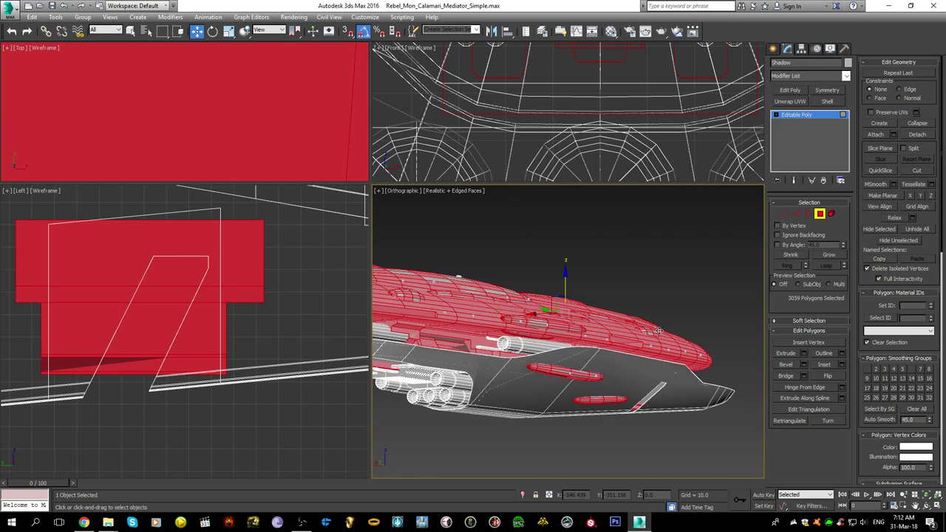
pyautogui.scroll(4, 442, 365)
pyautogui.scroll(5, 441, 363)
pyautogui.scroll(3, 492, 312)
pyautogui.scroll(-3, 534, 285)
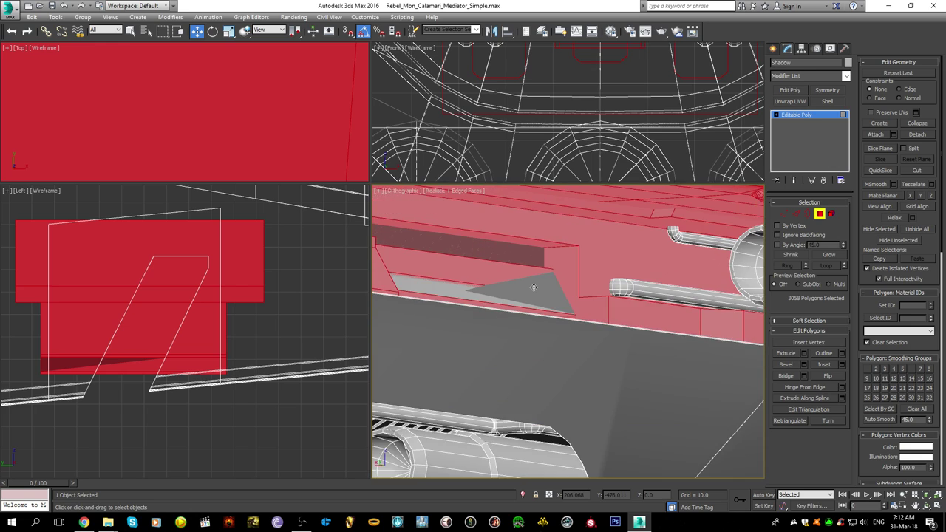
# - Remove two more stray polygons, including the long strip in the side recess, from the selection
pyautogui.moveTo(476, 264); pyautogui.dragTo(561, 297, button='middle')
pyautogui.scroll(2, 561, 297)
pyautogui.scroll(-8, 543, 279)
pyautogui.scroll(3, 621, 235)
pyautogui.scroll(6, 566, 268)
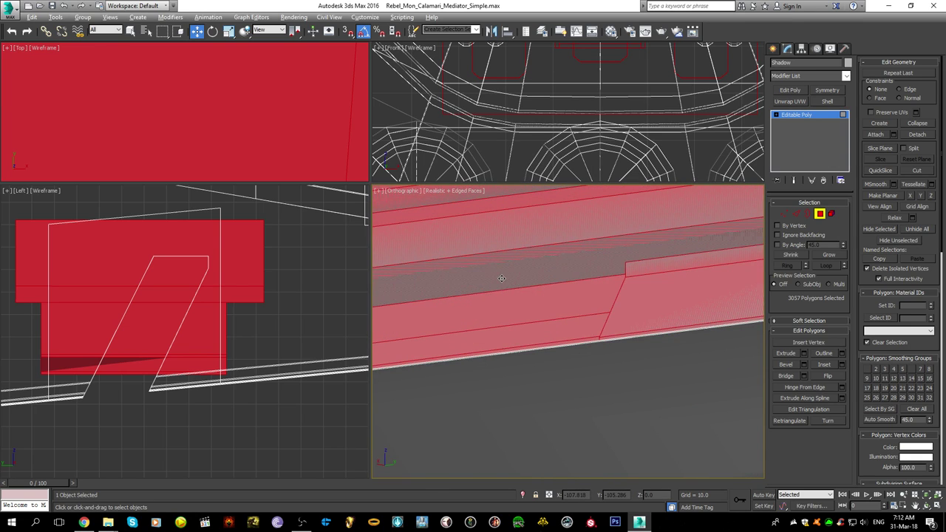
pyautogui.scroll(-5, 501, 278)
pyautogui.keyDown('alt'); pyautogui.moveTo(576, 323); pyautogui.dragTo(554, 322, button='middle'); pyautogui.keyUp('alt')
pyautogui.press('F3')
pyautogui.press('F3')
pyautogui.scroll(3, 669, 314)
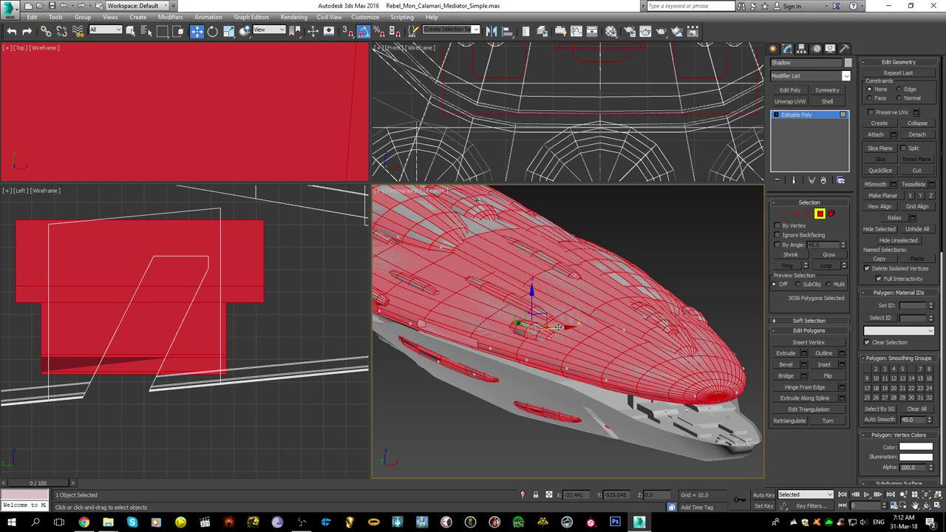
# - Try cloning the selected polygons to an element placed beside the ship along the X axis
pyautogui.keyDown('shift'); pyautogui.moveTo(560, 326); pyautogui.dragTo(272, 333); pyautogui.keyUp('shift')
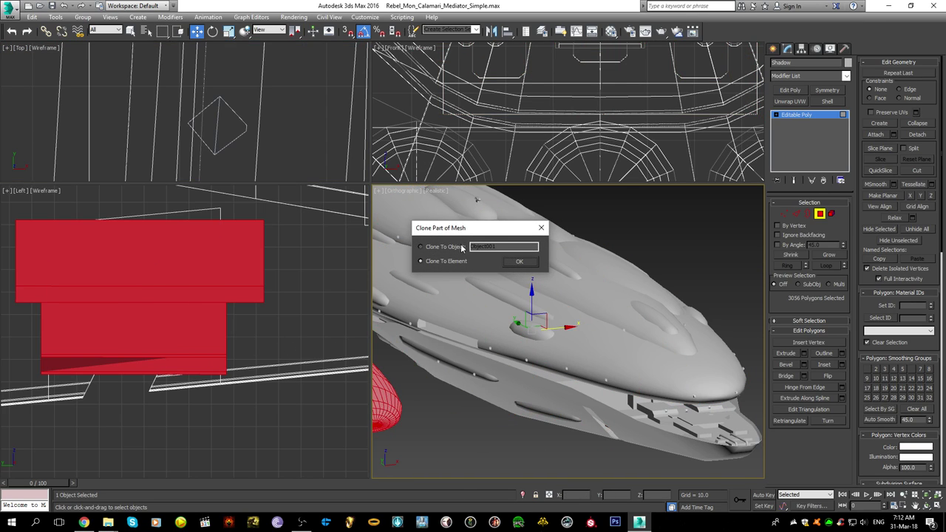
pyautogui.click(517, 261)
pyautogui.scroll(-3, 525, 291)
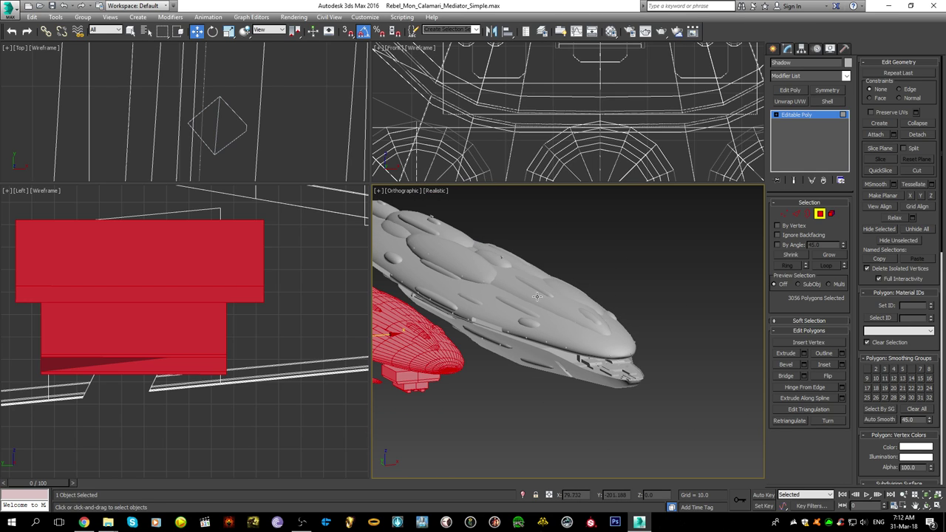
pyautogui.scroll(-5, 561, 140)
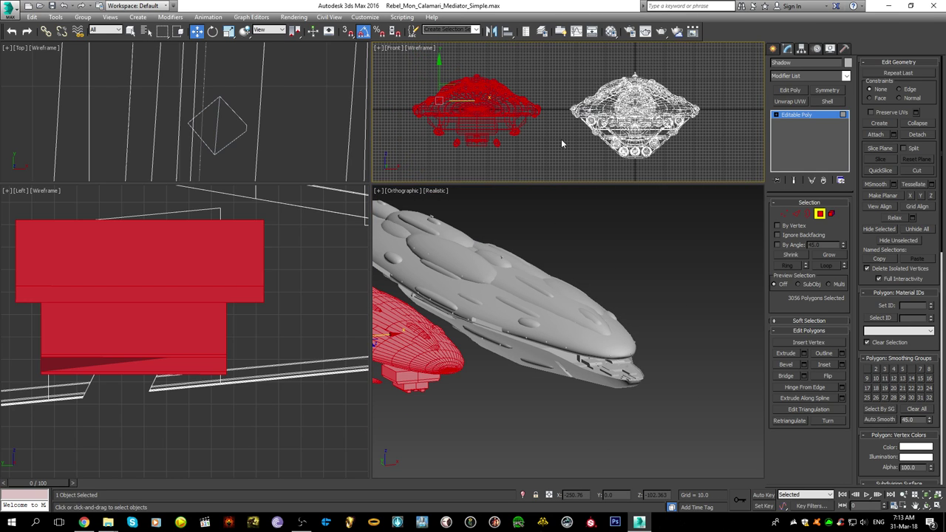
# - Try detaching the cloned polygons as Object001, and undo both the detach and the clone
pyautogui.click(917, 135)
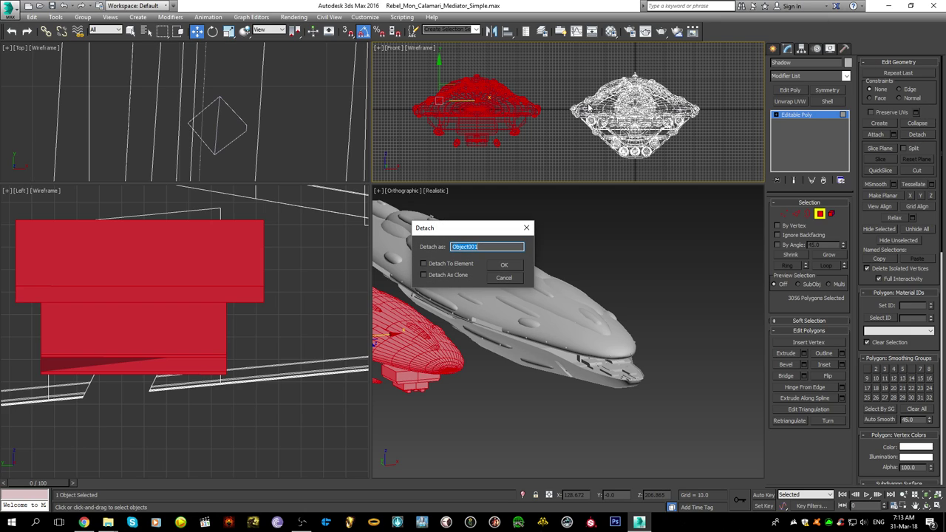
pyautogui.click(503, 266)
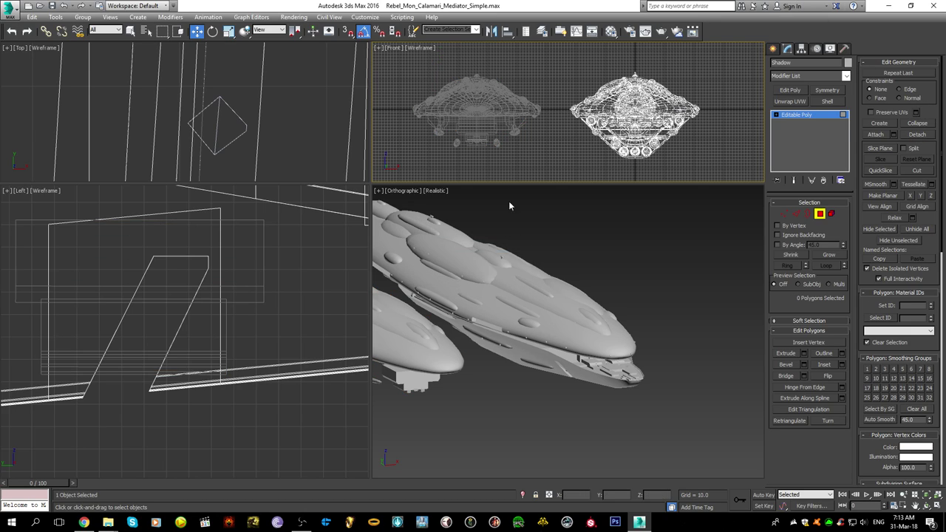
pyautogui.click(773, 49)
pyautogui.hotkey('ctrl', 'z')
pyautogui.hotkey('ctrl', 'z')
pyautogui.hotkey('ctrl', 'z')
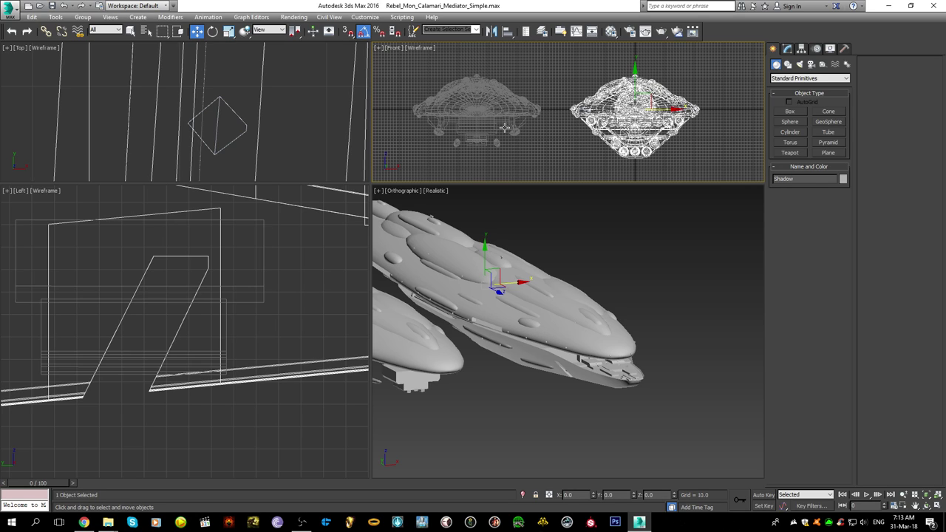
# - Detach the selected polygons from the Shadow mesh as Object001 and leave sub-object editing
pyautogui.click(786, 49)
pyautogui.click(820, 214)
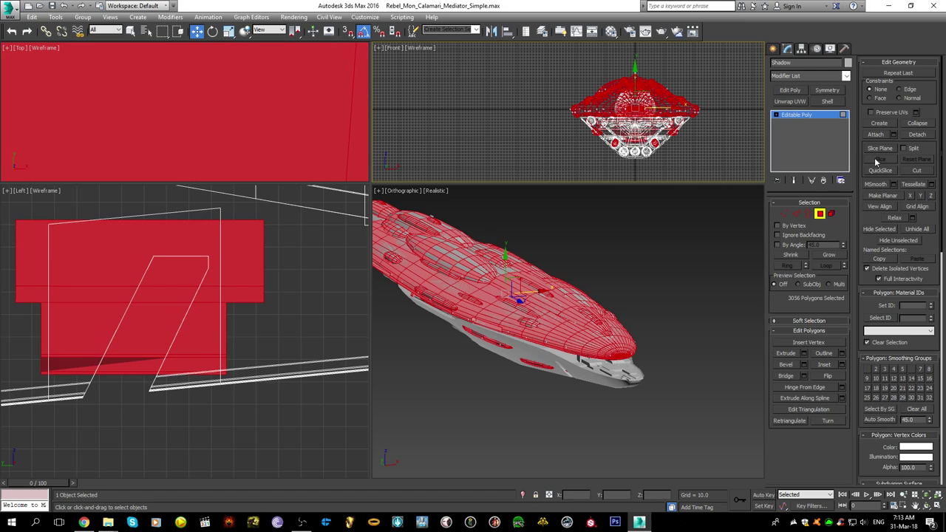
pyautogui.click(916, 134)
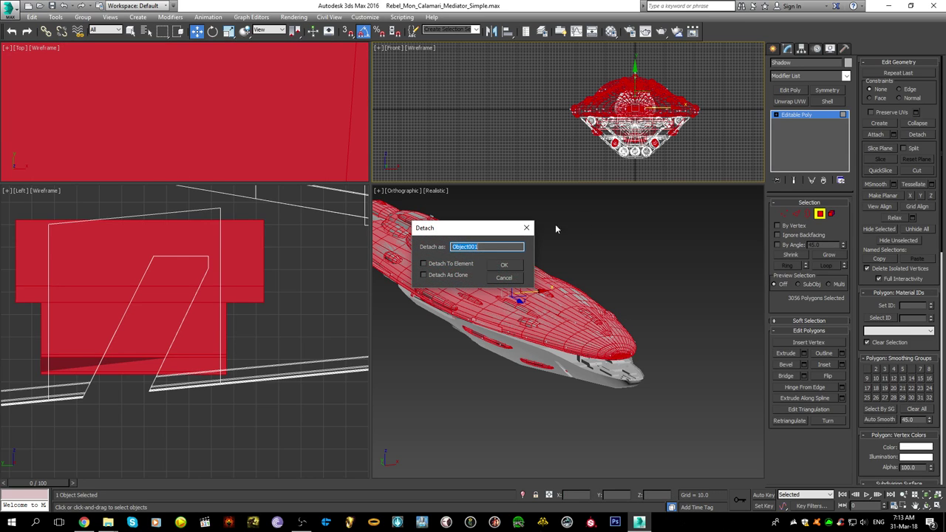
pyautogui.click(504, 266)
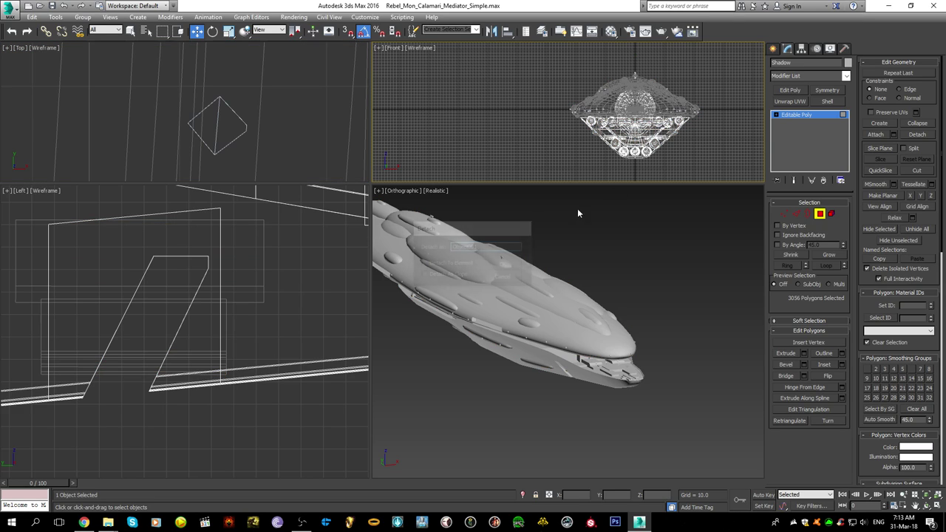
pyautogui.click(773, 49)
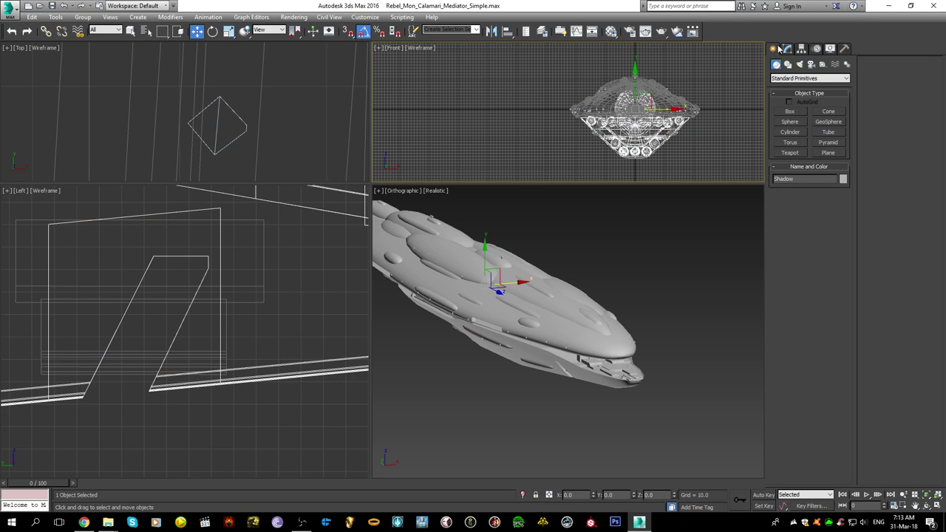
# - Select Object001, clone it along Y as one copy named Object002, and set the copy's Y position to 0
pyautogui.click(660, 92)
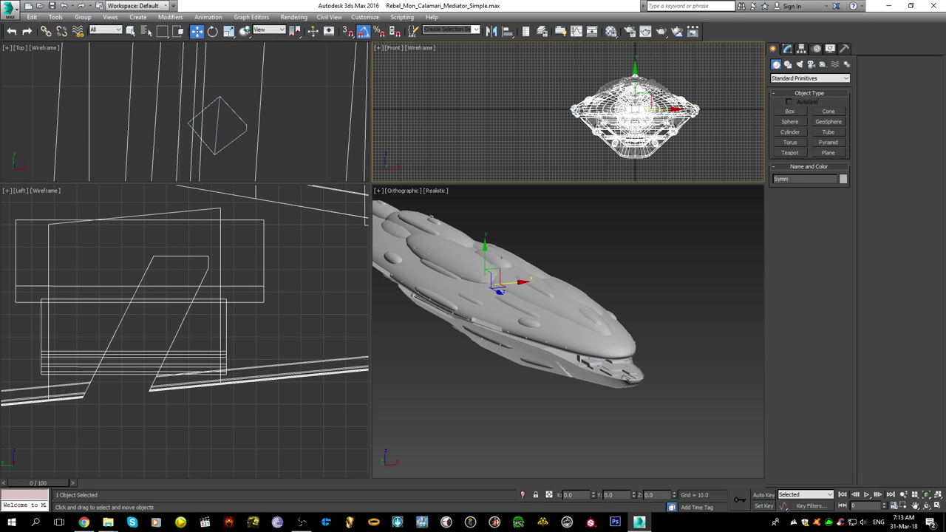
pyautogui.click(614, 246)
pyautogui.click(501, 281)
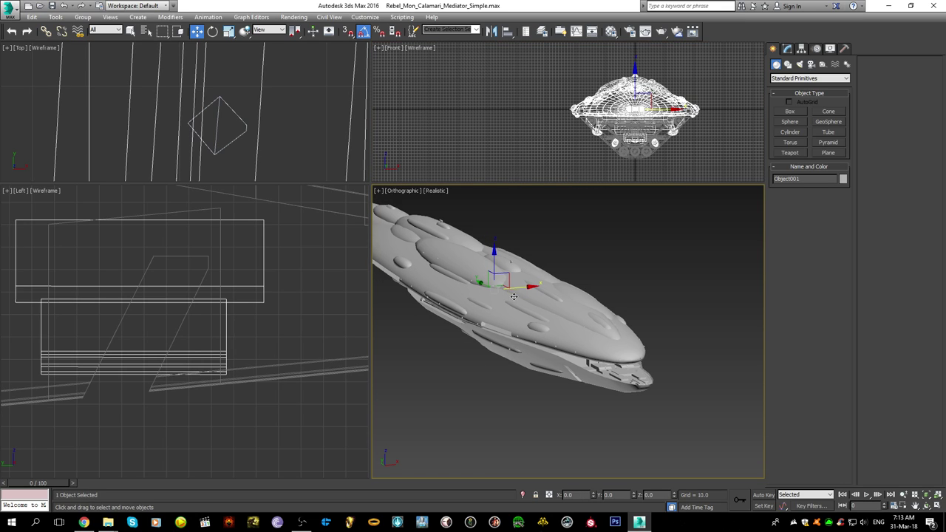
pyautogui.keyDown('shift'); pyautogui.moveTo(485, 284); pyautogui.dragTo(639, 362); pyautogui.keyUp('shift')
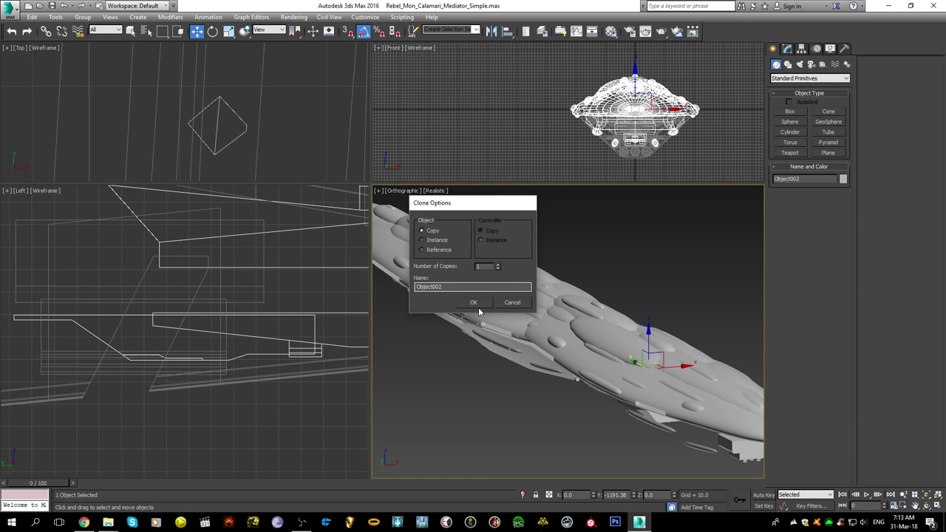
pyautogui.click(473, 302)
pyautogui.write('0')
pyautogui.press('Return')
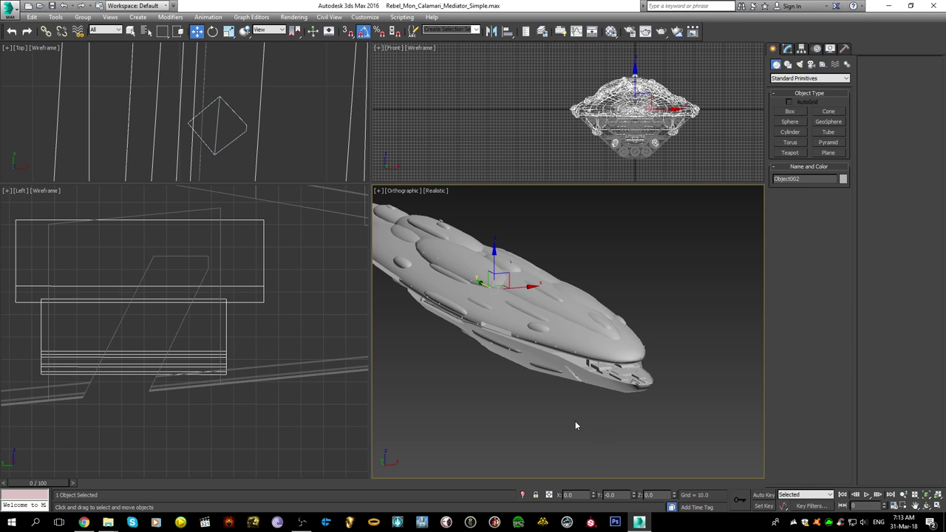
# - Select the Shadow mesh from the scene list and attach Object002 to it through the attach list
pyautogui.click(146, 31)
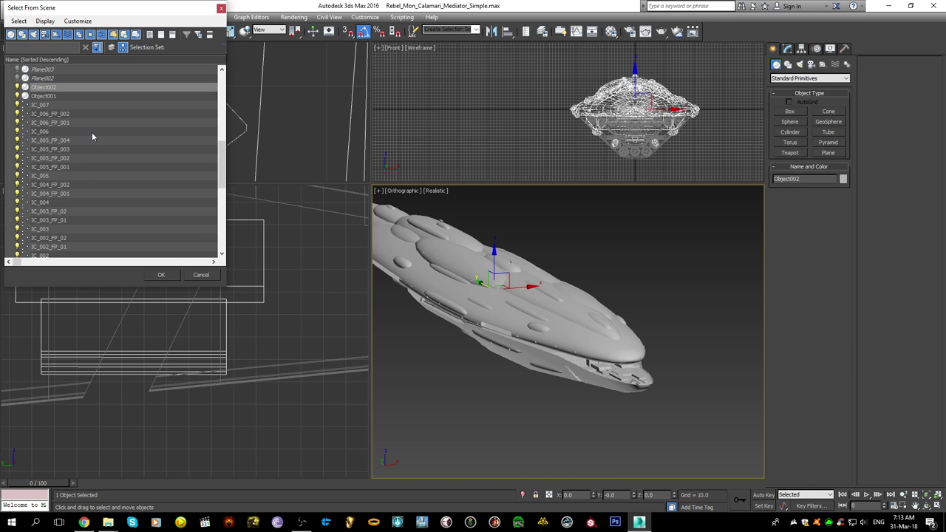
pyautogui.scroll(-10, 92, 136)
pyautogui.scroll(10, 55, 207)
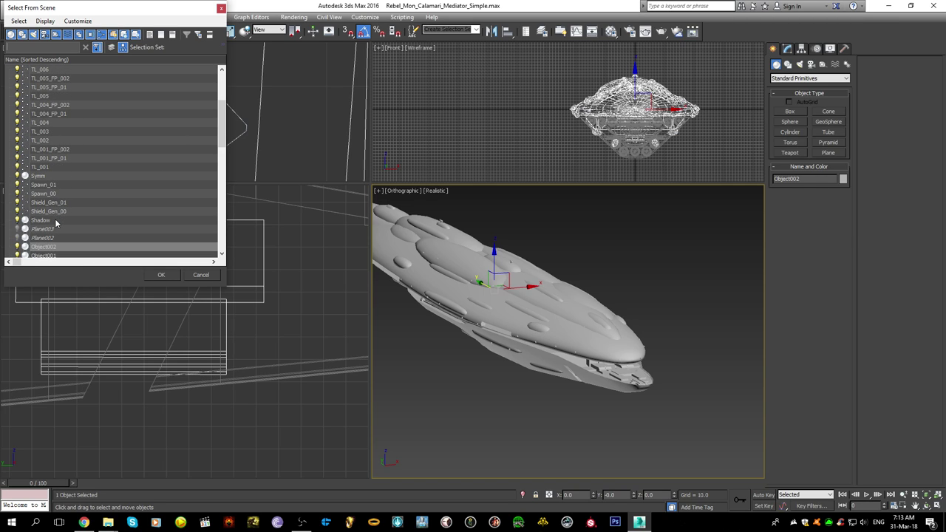
pyautogui.doubleClick(55, 220)
pyautogui.click(787, 49)
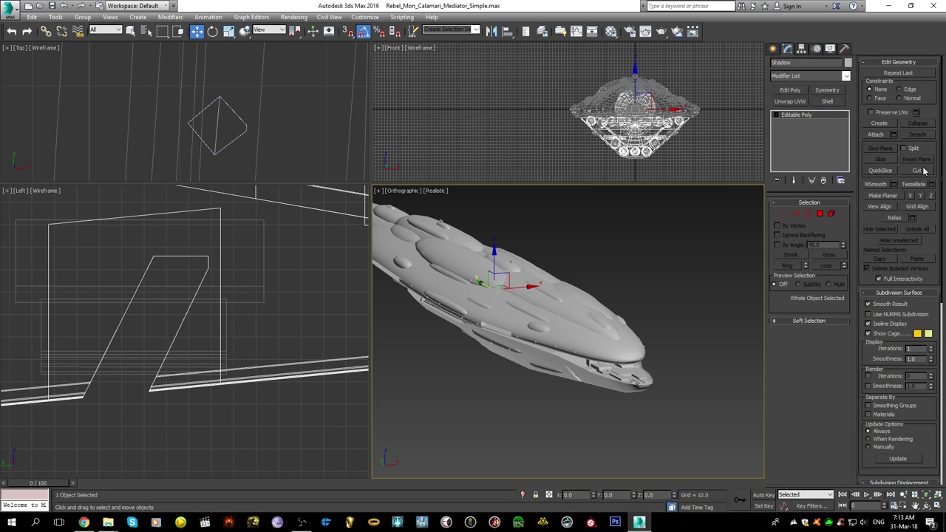
pyautogui.click(893, 135)
pyautogui.scroll(15, 153, 102)
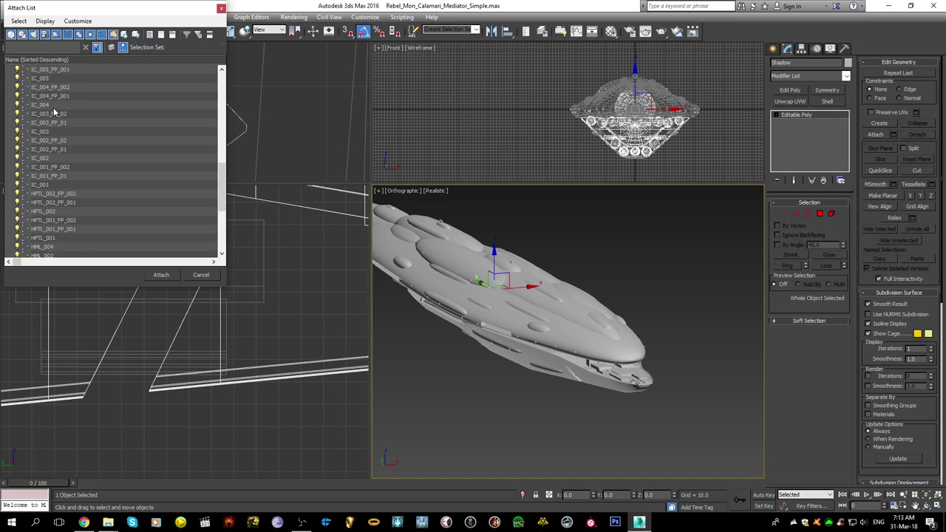
pyautogui.scroll(-7, 71, 125)
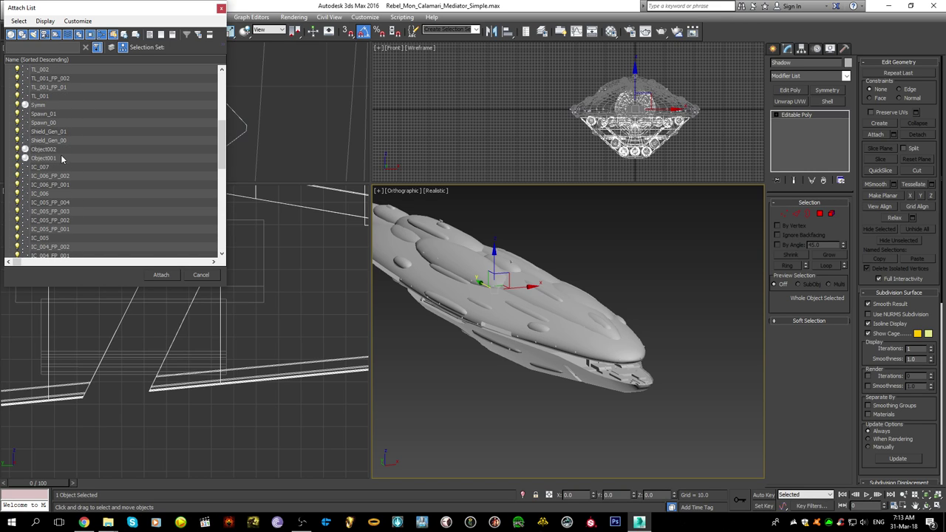
pyautogui.click(62, 150)
pyautogui.click(161, 275)
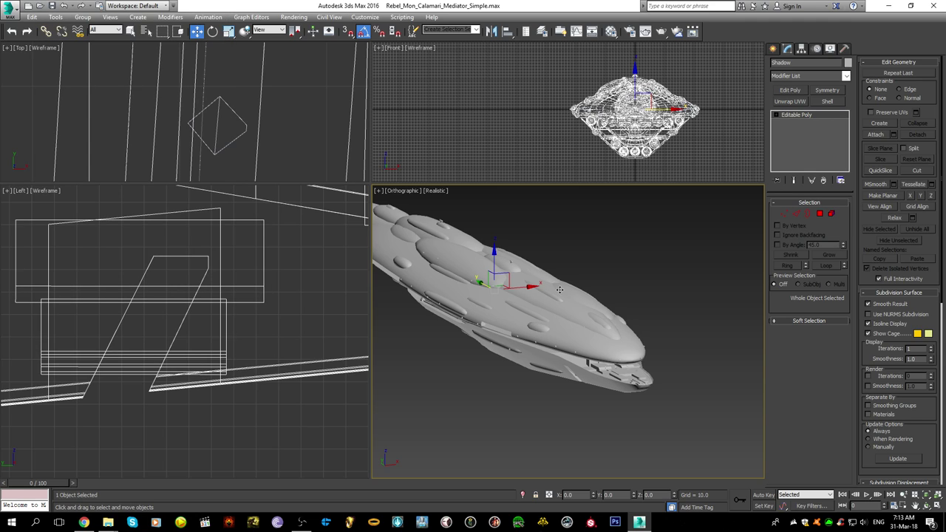
# - Weld the selected vertices of the whole Shadow mesh
pyautogui.moveTo(687, 121); pyautogui.dragTo(666, 123, button='middle')
pyautogui.press('1')
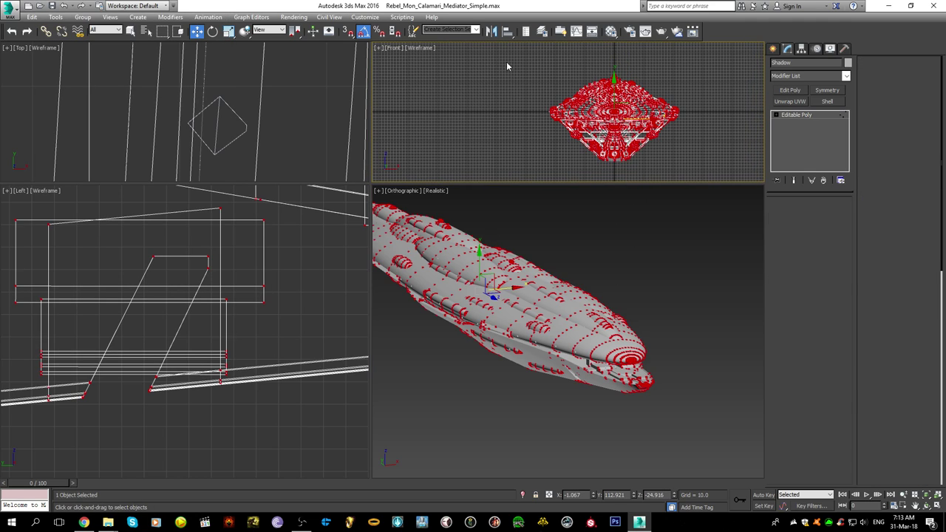
pyautogui.click(841, 353)
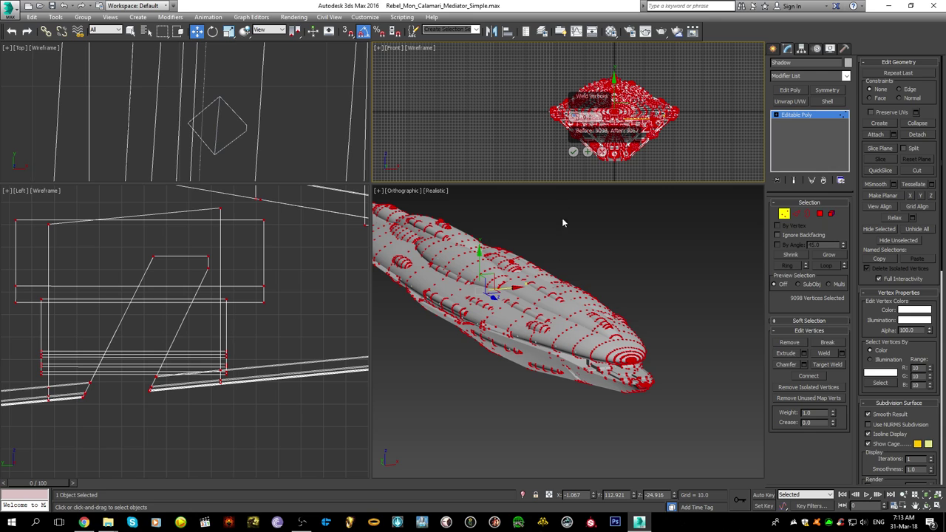
pyautogui.moveTo(525, 173); pyautogui.dragTo(458, 103, button='middle')
pyautogui.click(572, 152)
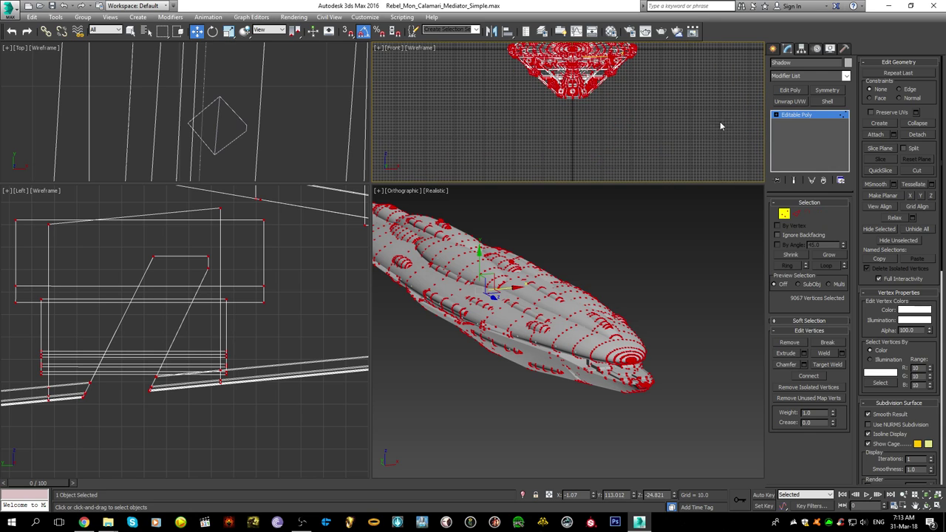
# - Leave vertex editing and check the Shadow mesh and the whole scene with the Polygon Counter utility
pyautogui.click(845, 48)
pyautogui.click(786, 89)
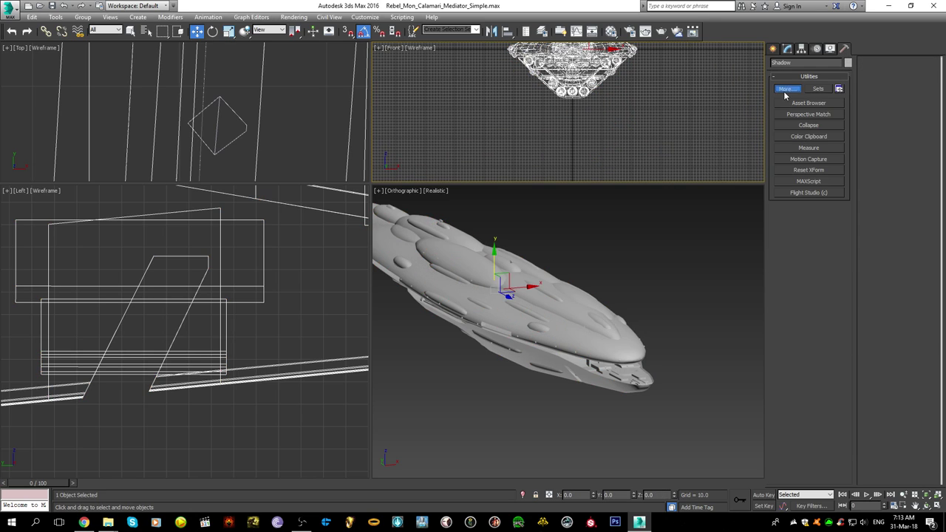
pyautogui.doubleClick(433, 295)
pyautogui.moveTo(595, 93); pyautogui.dragTo(648, 138, button='middle')
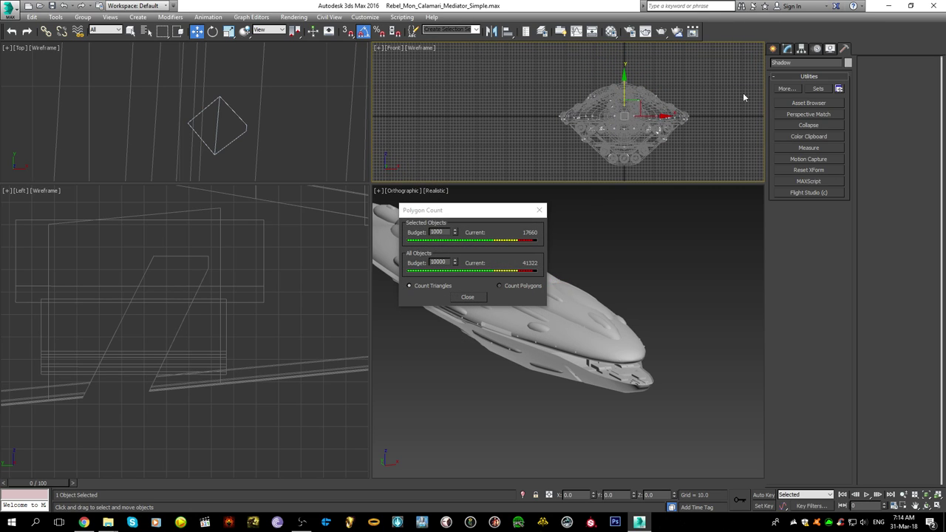
# - Apply a Cap Holes modifier to the Shadow mesh and convert it back to Editable Poly
pyautogui.click(786, 48)
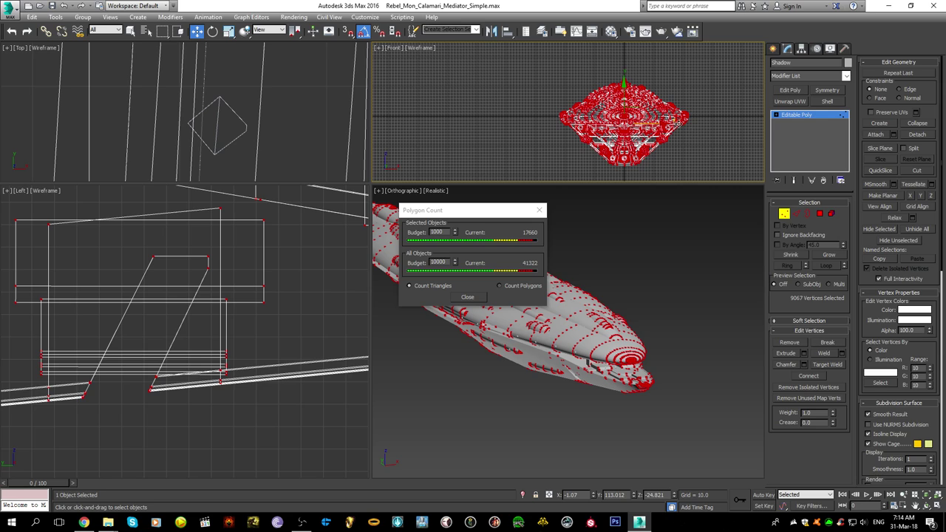
pyautogui.click(773, 48)
pyautogui.click(170, 17)
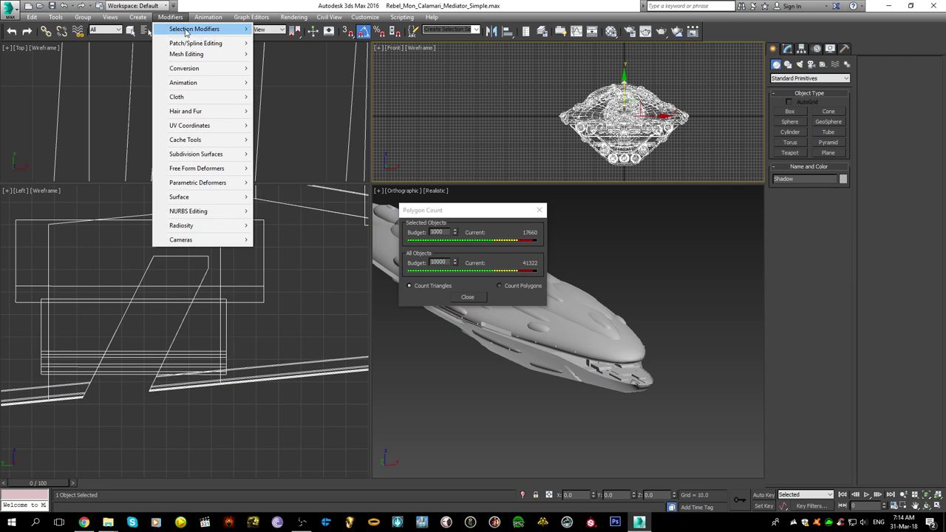
pyautogui.moveTo(199, 54)
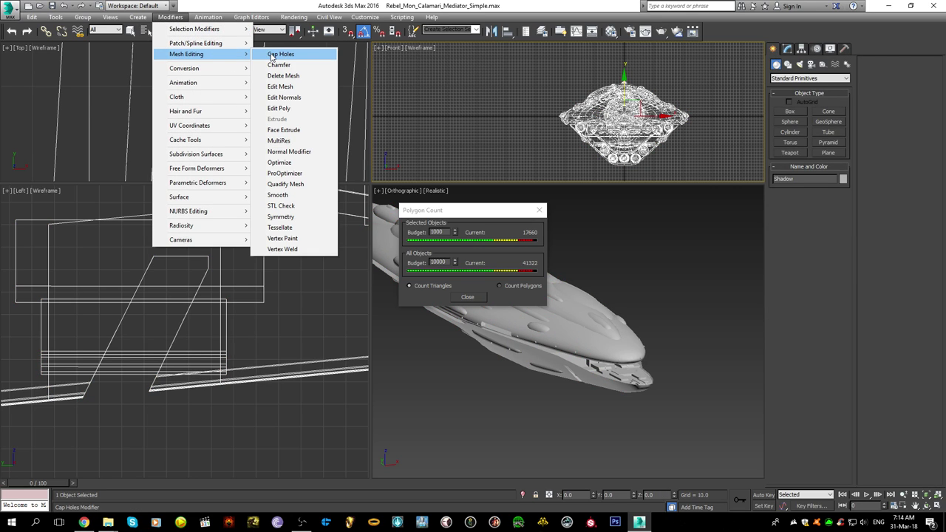
pyautogui.click(271, 57)
pyautogui.scroll(3, 625, 112)
pyautogui.rightClick(612, 102)
pyautogui.moveTo(675, 200)
pyautogui.click(734, 208)
# - Deselect the Shadow mesh and inspect the full ship from the side and in the shaded orthographic view
pyautogui.scroll(3, 687, 291)
pyautogui.moveTo(687, 291); pyautogui.dragTo(727, 340, button='middle')
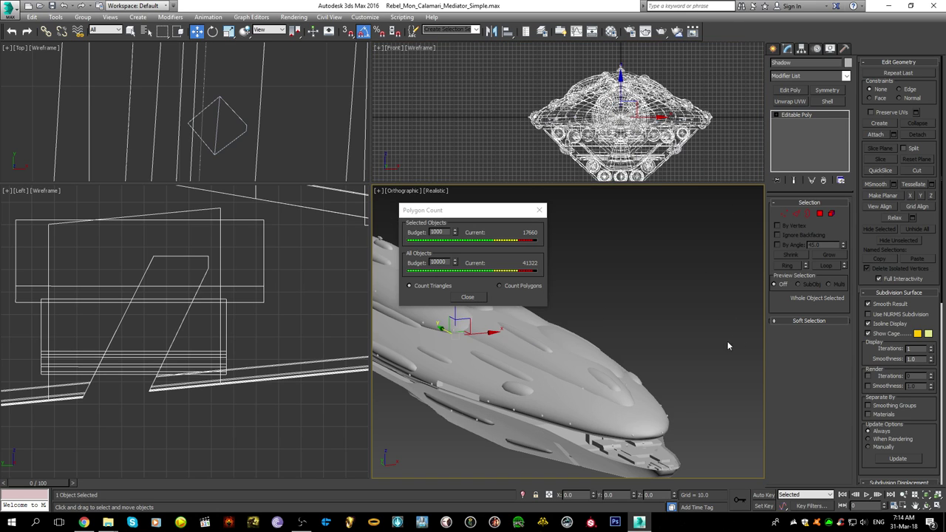
pyautogui.click(446, 424)
pyautogui.keyDown('alt'); pyautogui.moveTo(462, 400); pyautogui.dragTo(669, 340, button='middle'); pyautogui.keyUp('alt')
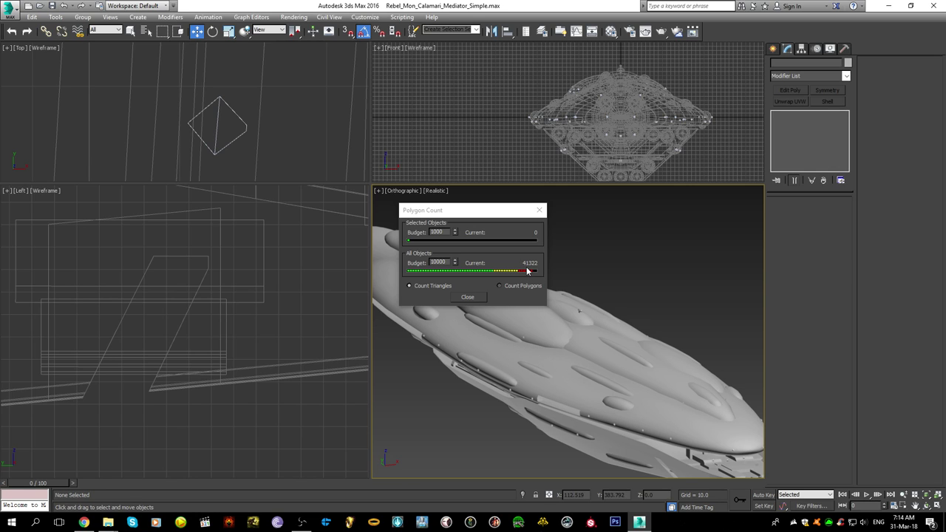
pyautogui.scroll(-12, 243, 305)
pyautogui.moveTo(199, 303); pyautogui.dragTo(258, 315, button='middle')
pyautogui.scroll(-5, 555, 370)
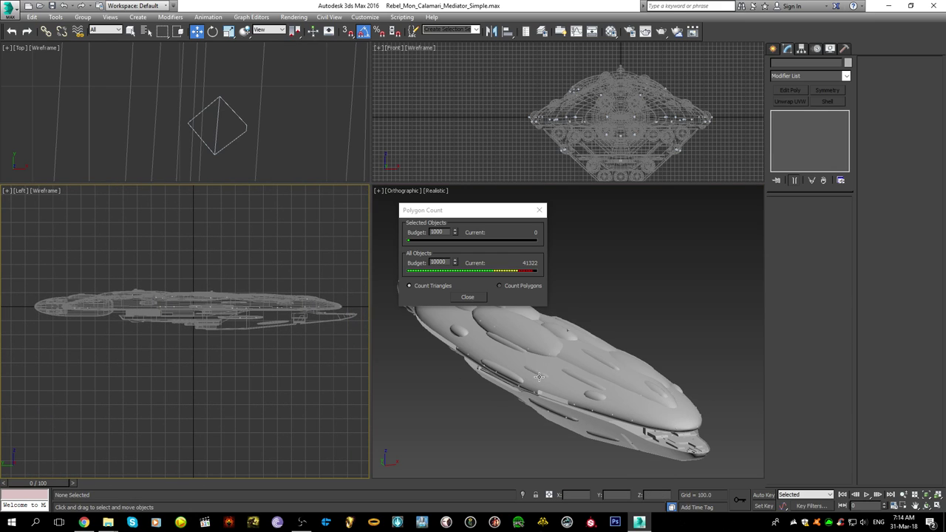
pyautogui.scroll(2, 555, 370)
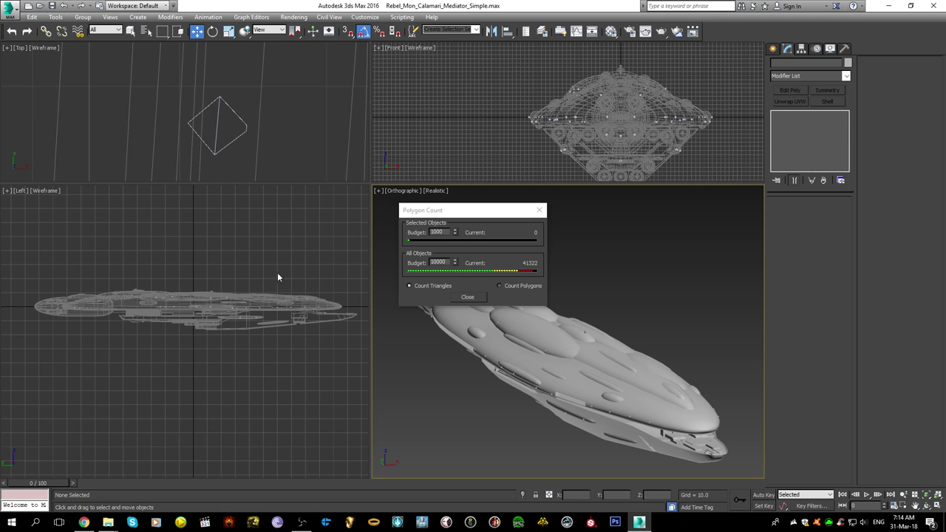
# - Switch to Chrome and read the Twitch stream chat from the earlier messages to the newest ones
pyautogui.click(86, 521)
pyautogui.moveTo(136, 456)
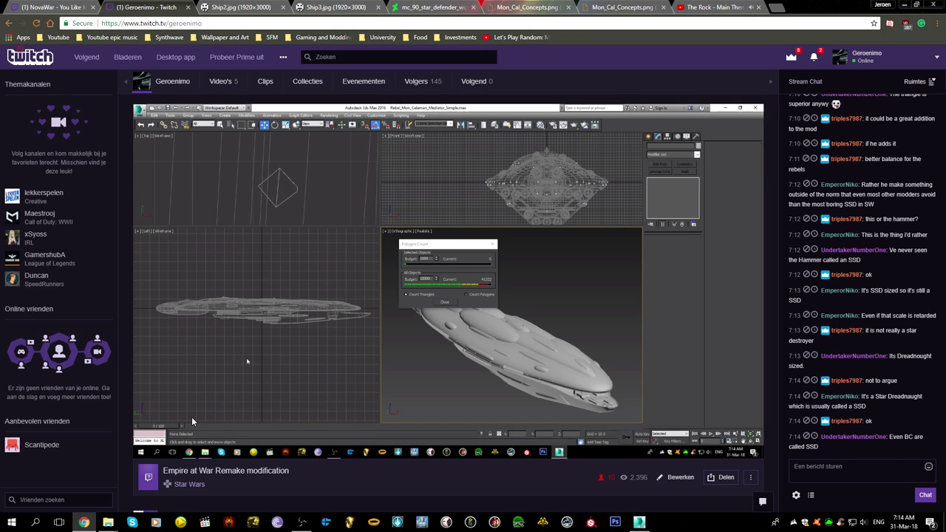
pyautogui.scroll(3, 876, 346)
pyautogui.scroll(2, 876, 342)
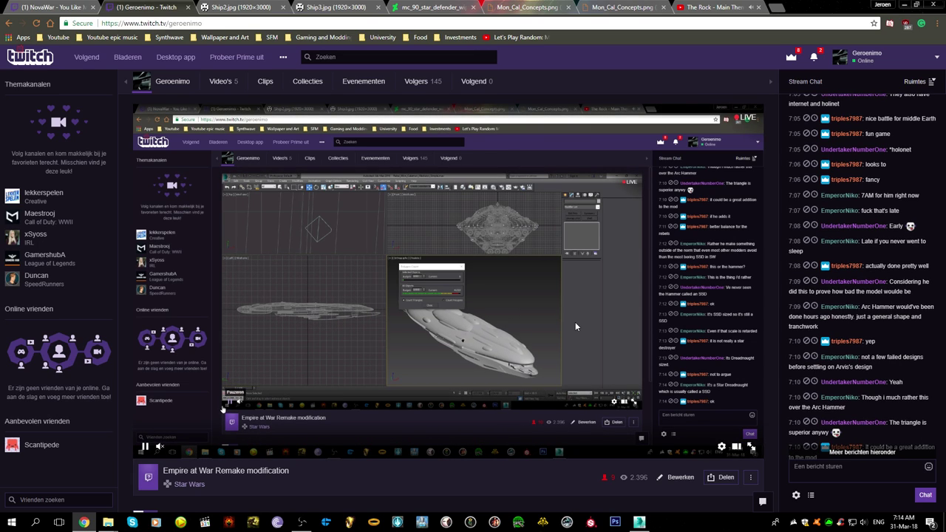
pyautogui.scroll(2, 872, 270)
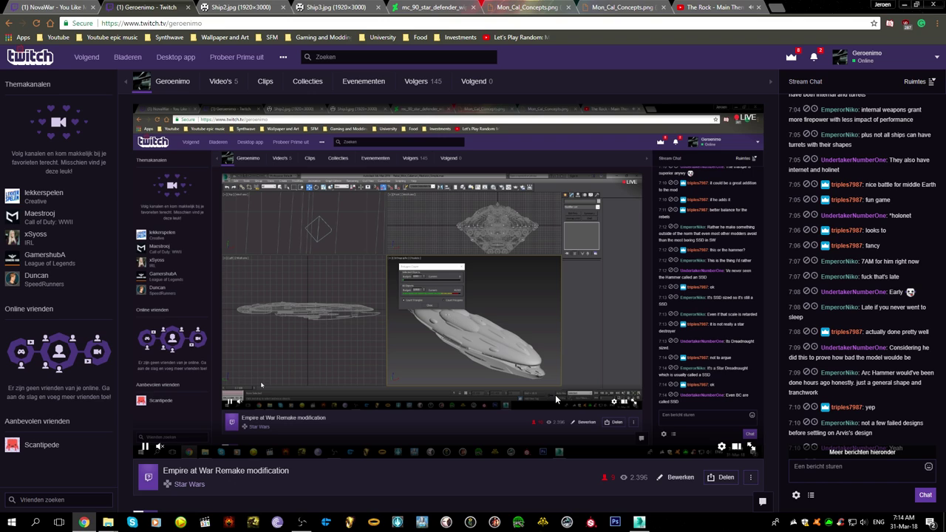
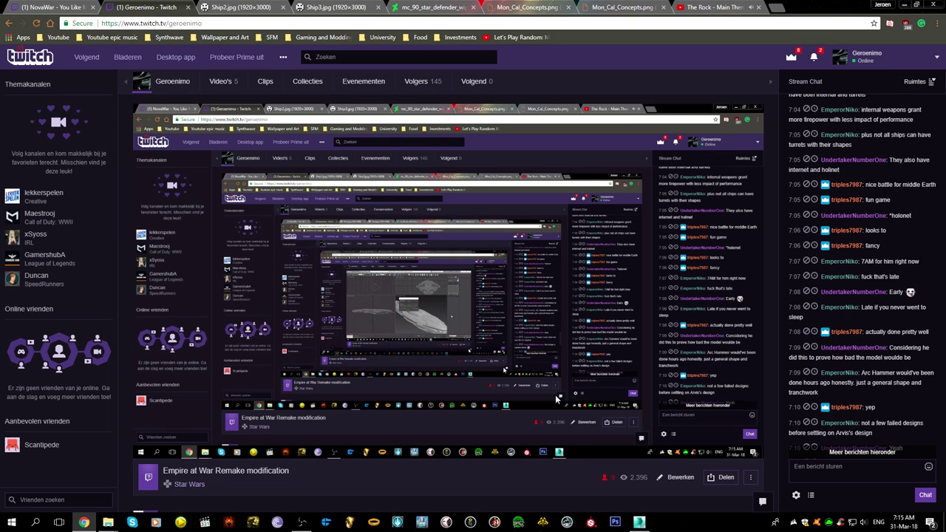
pyautogui.scroll(-1, 550, 392)
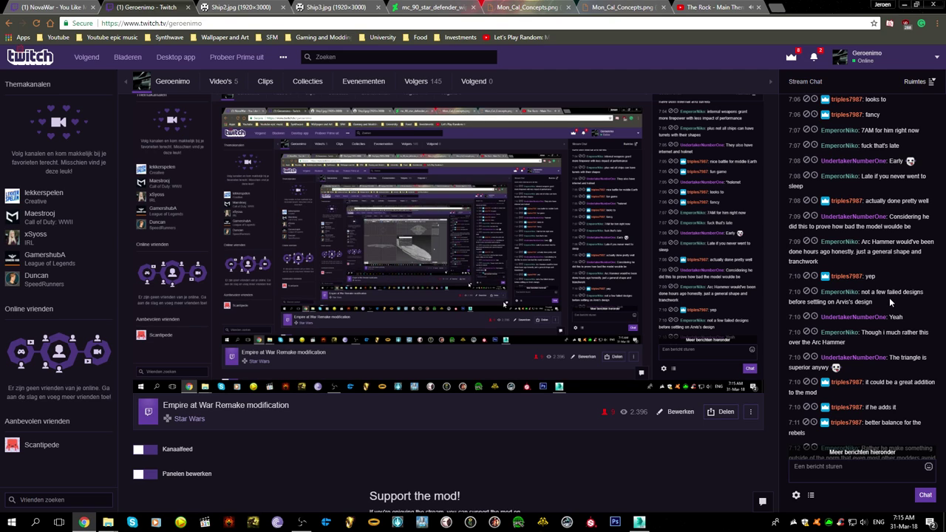
pyautogui.scroll(-1, 889, 297)
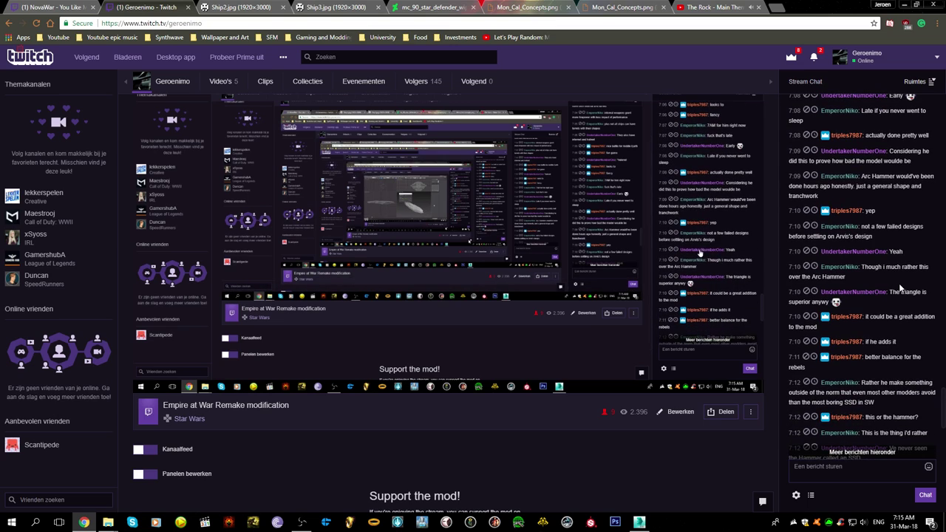
pyautogui.scroll(-1, 900, 280)
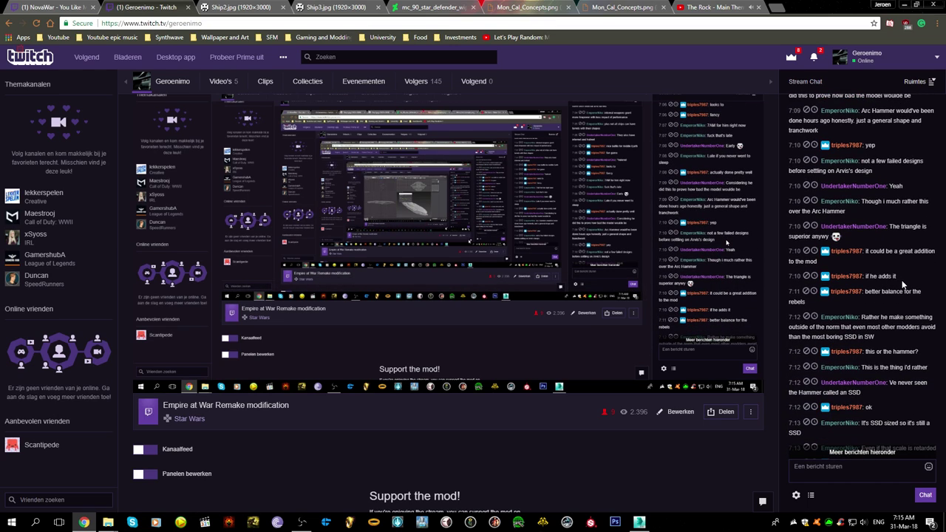
pyautogui.scroll(-1, 902, 283)
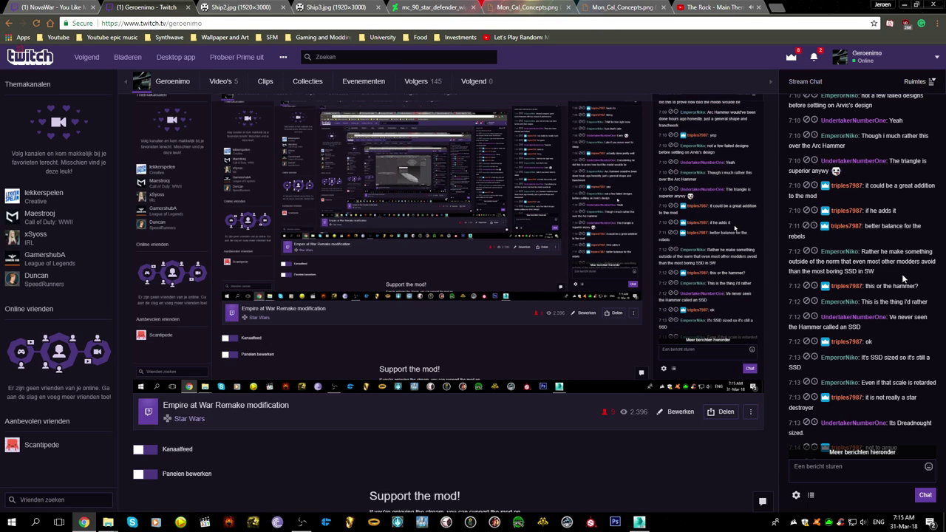
pyautogui.scroll(-2, 902, 273)
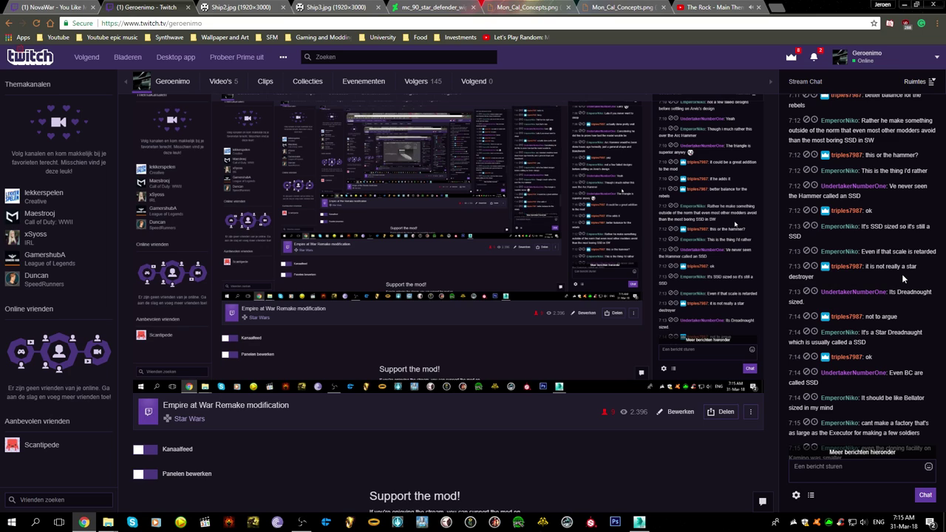
pyautogui.scroll(-3, 899, 272)
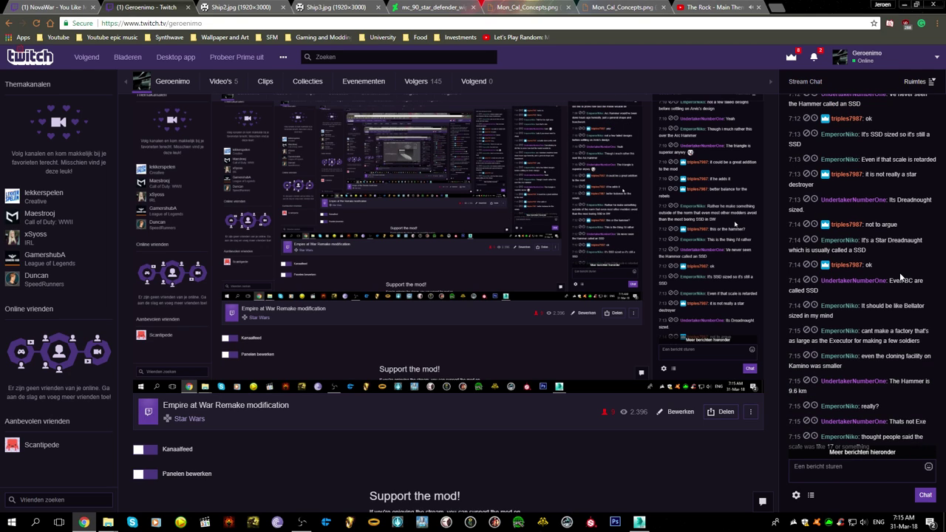
pyautogui.scroll(-1, 900, 277)
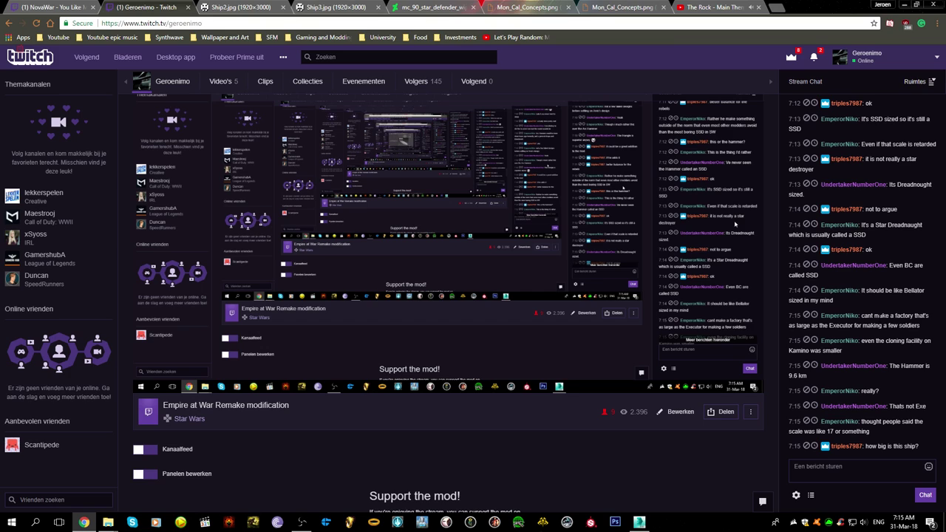
# - Switch back to 3ds Max, check the Symm mesh's polygon selection, and deselect the mesh
pyautogui.click(640, 522)
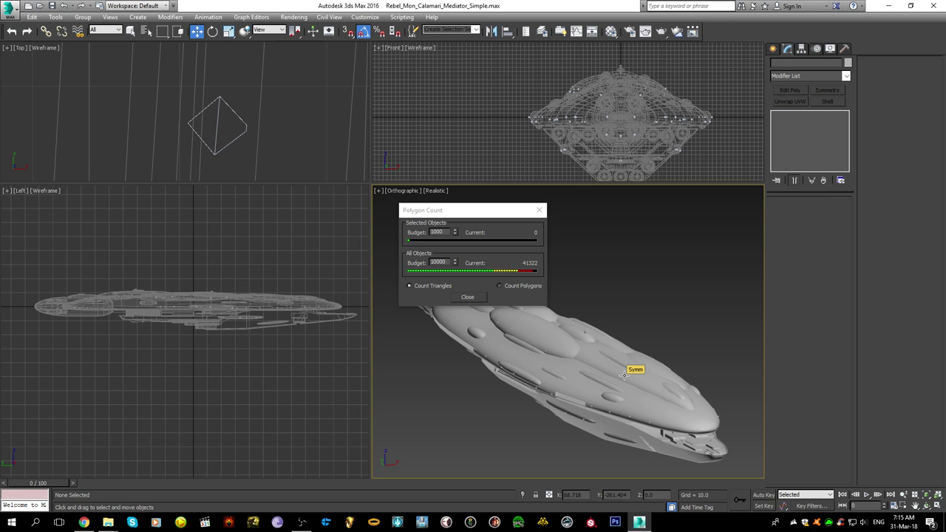
pyautogui.keyDown('alt'); pyautogui.moveTo(624, 374); pyautogui.dragTo(639, 374, button='middle'); pyautogui.keyUp('alt')
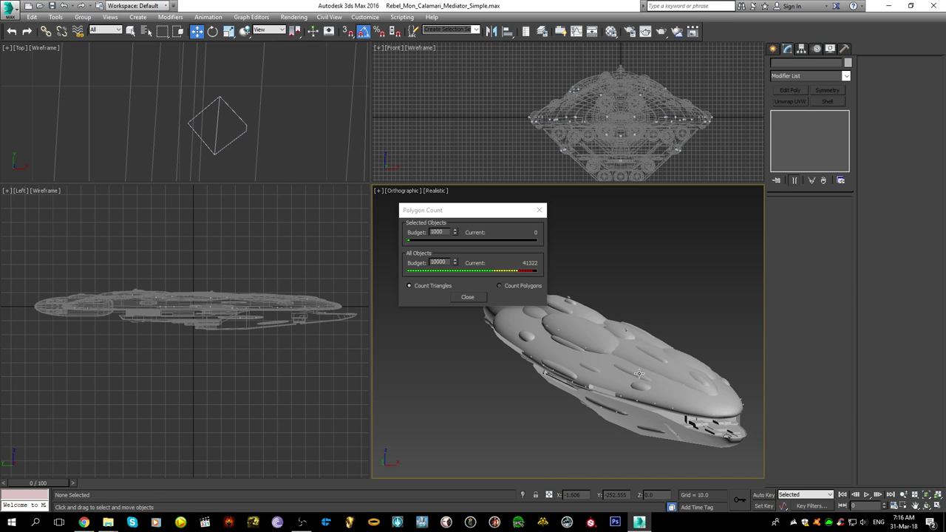
pyautogui.click(638, 373)
pyautogui.click(732, 70)
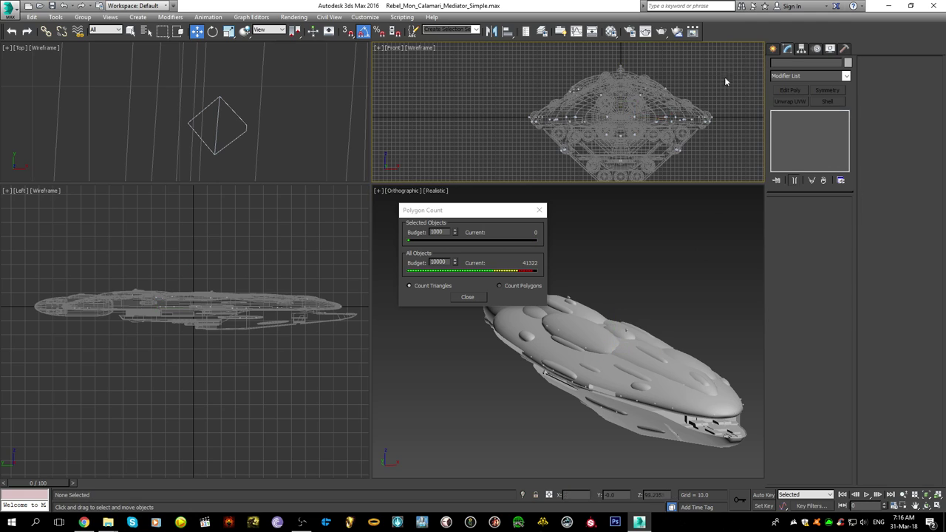
pyautogui.click(686, 108)
pyautogui.press('4')
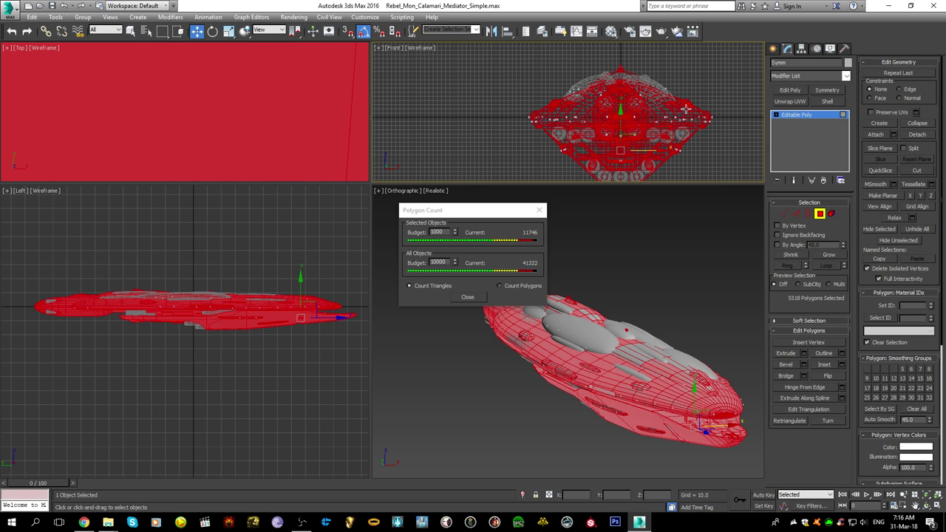
pyautogui.click(686, 108)
pyautogui.click(773, 50)
pyautogui.click(731, 68)
# - Select Object001 from the scene's object list and open its Editable Poly settings for modification
pyautogui.click(146, 34)
pyautogui.click(147, 31)
pyautogui.click(74, 211)
pyautogui.moveTo(222, 208); pyautogui.dragTo(231, 124)
pyautogui.doubleClick(52, 201)
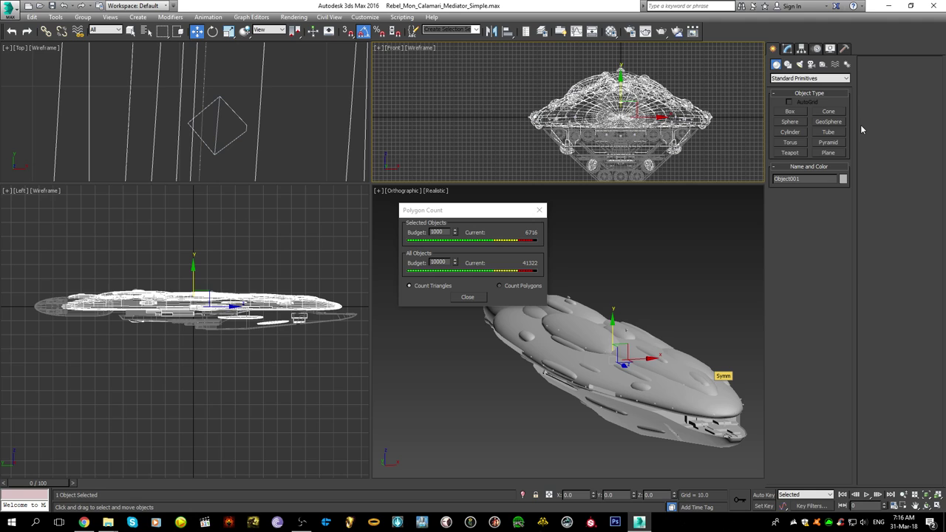
pyautogui.click(664, 123)
pyautogui.moveTo(664, 120); pyautogui.dragTo(654, 101, button='middle')
pyautogui.scroll(-3, 652, 101)
pyautogui.click(787, 49)
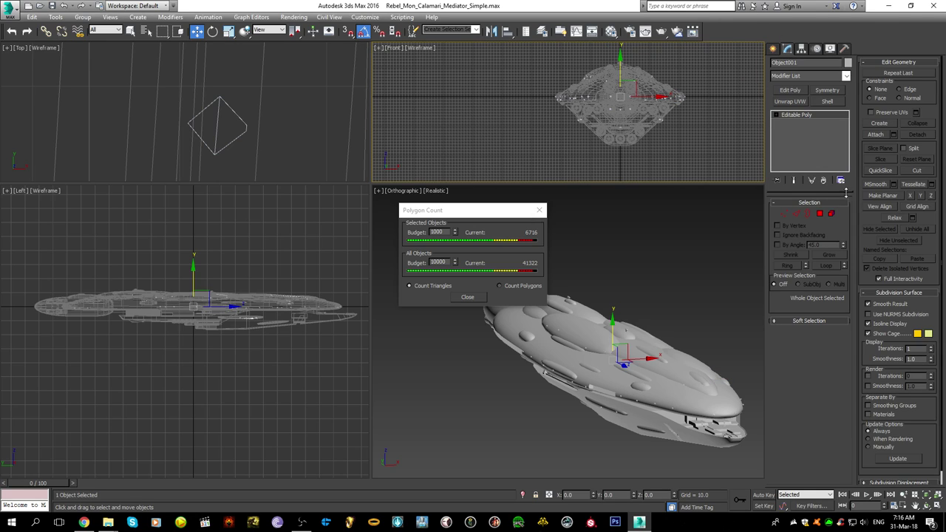
# - Check Object001 at Element level in the front view and look at the Engines material in the Material Editor
pyautogui.click(831, 214)
pyautogui.click(719, 118)
pyautogui.moveTo(723, 65); pyautogui.dragTo(547, 169)
pyautogui.click(682, 170)
pyautogui.click(611, 31)
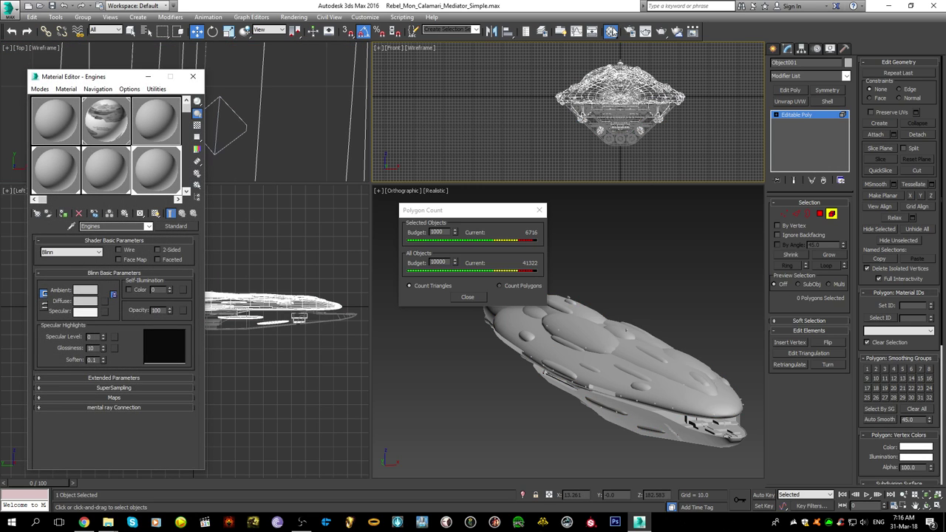
pyautogui.click(193, 76)
# - Move the Polygon Count dialog clear of the shaded orthographic view and look over the whole ship
pyautogui.click(233, 329)
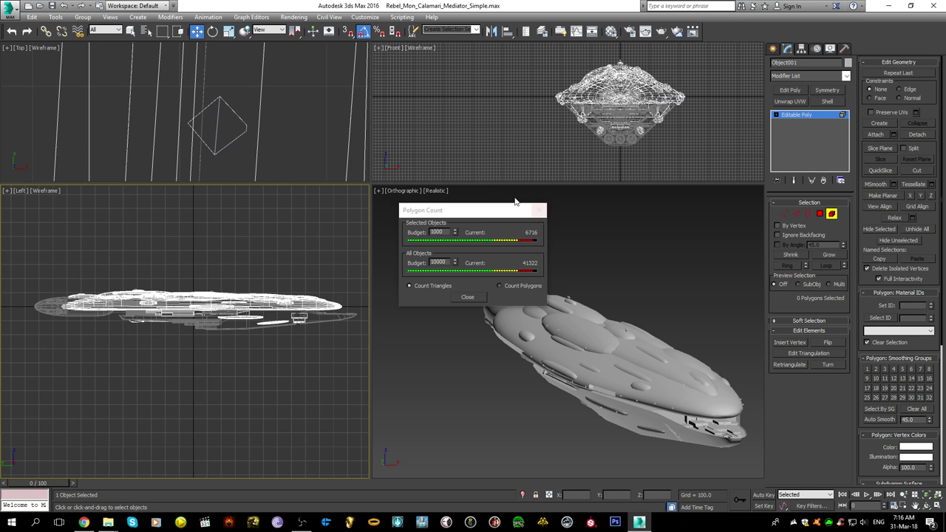
pyautogui.moveTo(482, 213); pyautogui.dragTo(267, 185)
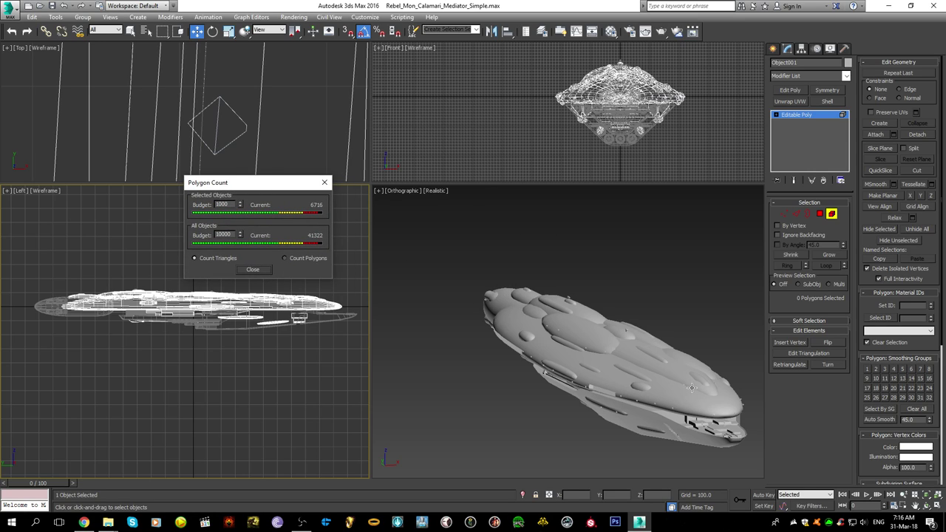
pyautogui.scroll(6, 692, 388)
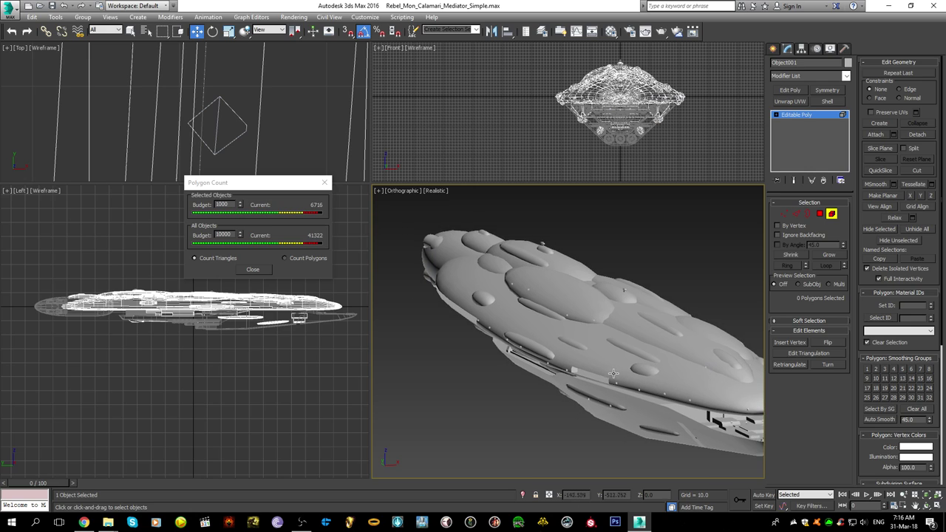
pyautogui.scroll(-3, 575, 345)
# - Switch to Chrome to read the newest Twitch chat messages, and return to 3ds Max
pyautogui.click(109, 523)
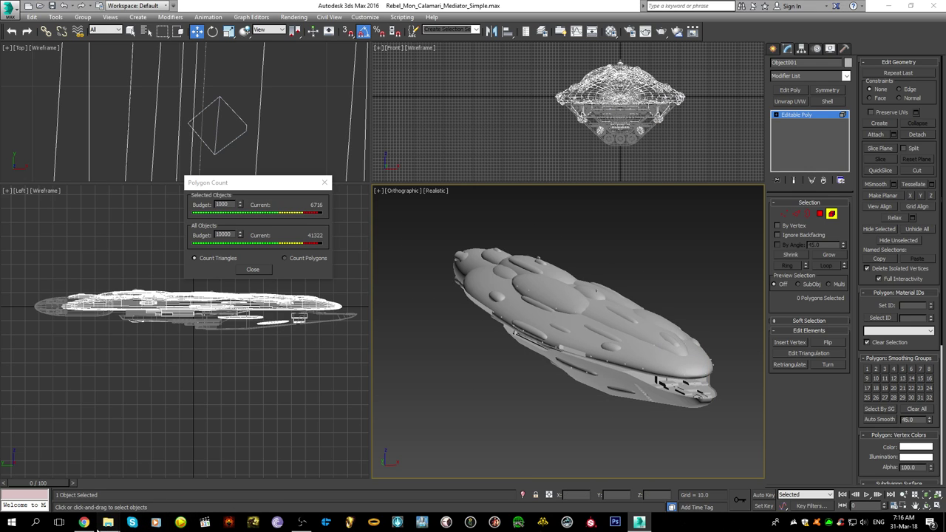
pyautogui.click(85, 523)
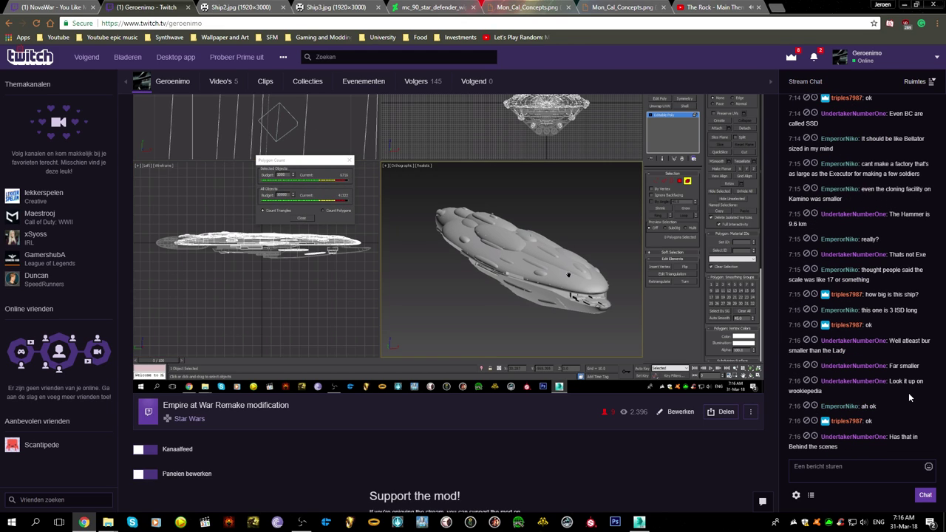
pyautogui.click(639, 522)
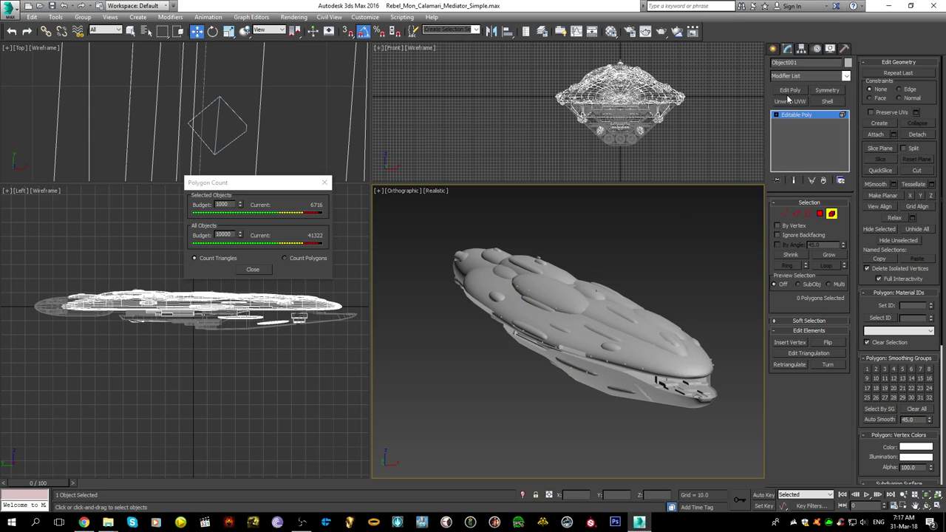
# - Leave Element level on Object001 and add a Push modifier above its Editable Poly
pyautogui.click(803, 116)
pyautogui.click(809, 75)
pyautogui.scroll(-3, 829, 221)
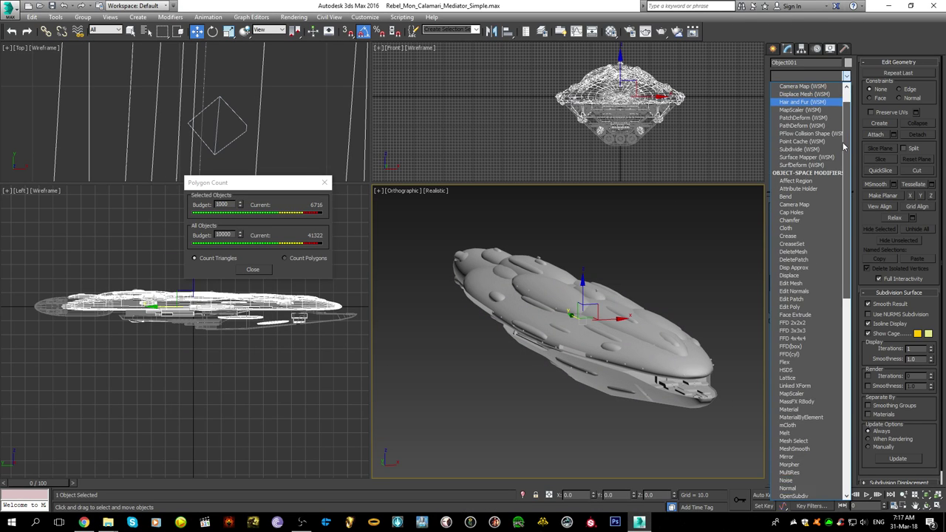
pyautogui.scroll(-4, 815, 274)
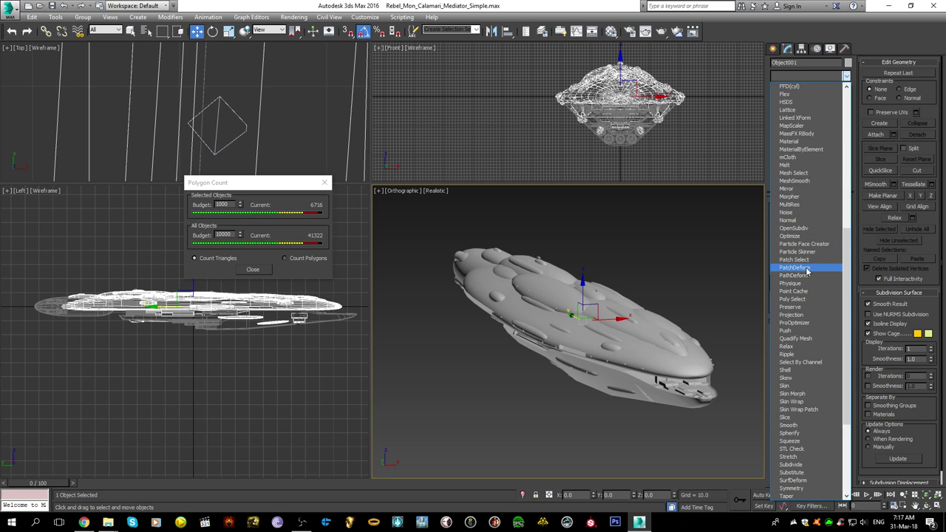
pyautogui.click(786, 331)
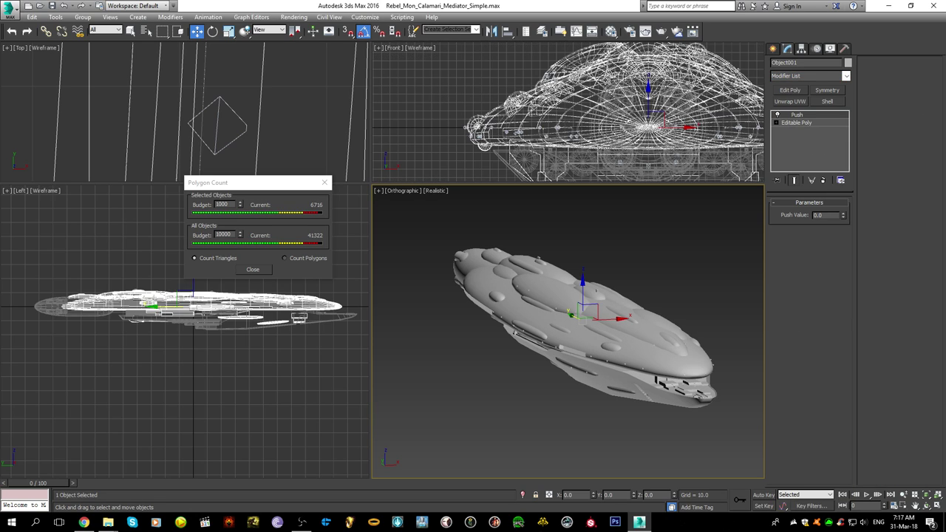
# - Show edged faces on a hull blister and try a Push Value of 1.0 on Object001
pyautogui.scroll(10, 601, 317)
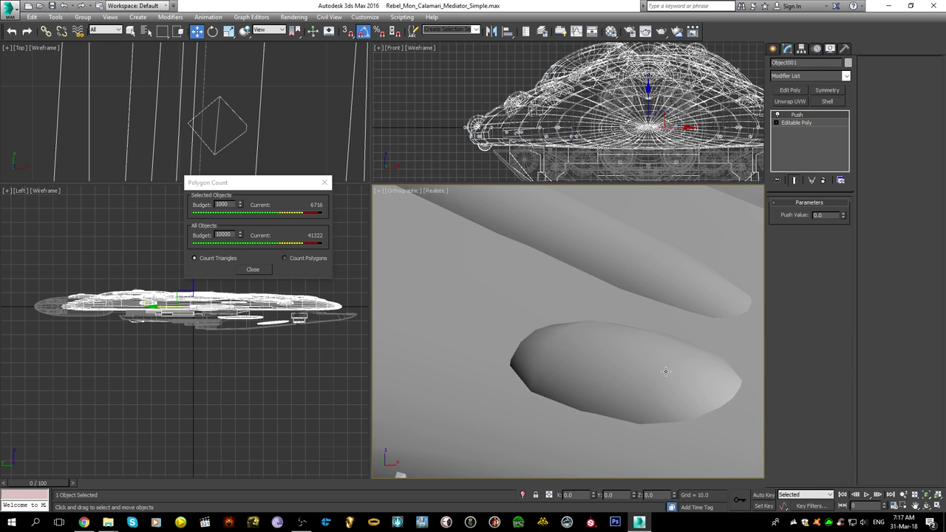
pyautogui.scroll(-2, 640, 352)
pyautogui.press('F4')
pyautogui.scroll(-8, 640, 351)
pyautogui.keyDown('alt'); pyautogui.moveTo(674, 343); pyautogui.dragTo(546, 337, button='middle'); pyautogui.keyUp('alt')
pyautogui.scroll(8, 699, 334)
pyautogui.moveTo(756, 310); pyautogui.dragTo(567, 344, button='middle')
pyautogui.scroll(8, 566, 345)
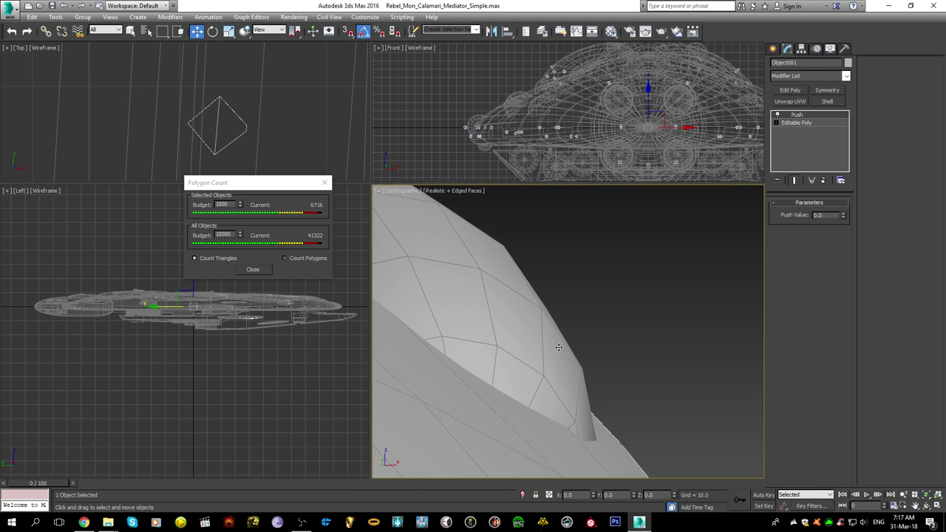
pyautogui.click(844, 214)
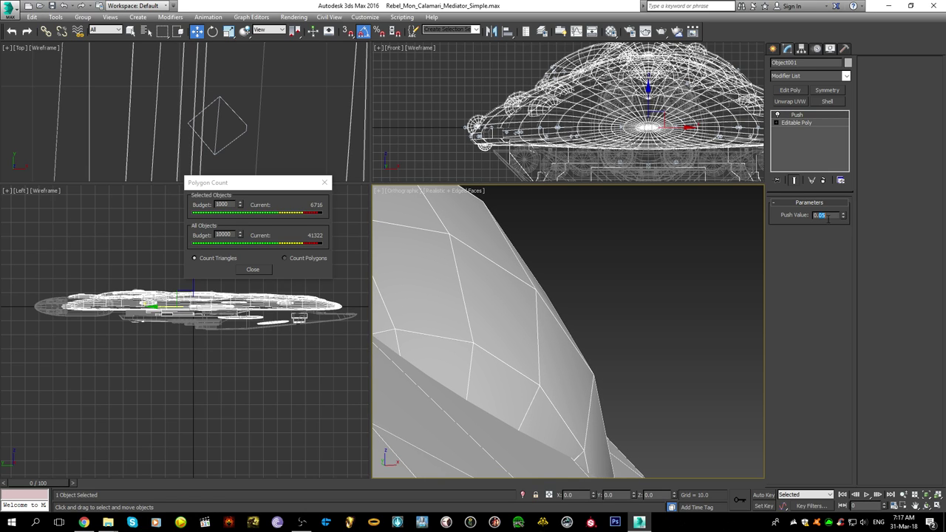
pyautogui.press('Return')
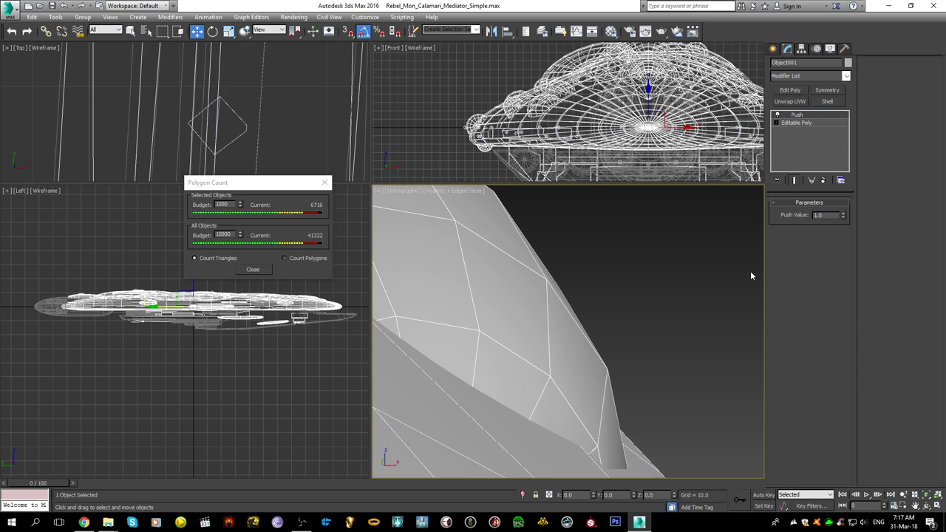
# - Examine how far the pushed mesh stands off the hull edge, comparing wireframe and shaded display in the top view
pyautogui.scroll(-10, 581, 295)
pyautogui.press('F3')
pyautogui.scroll(-4, 584, 305)
pyautogui.press('t')
pyautogui.scroll(-2, 523, 387)
pyautogui.scroll(3, 518, 390)
pyautogui.scroll(-7, 510, 394)
pyautogui.scroll(10, 504, 396)
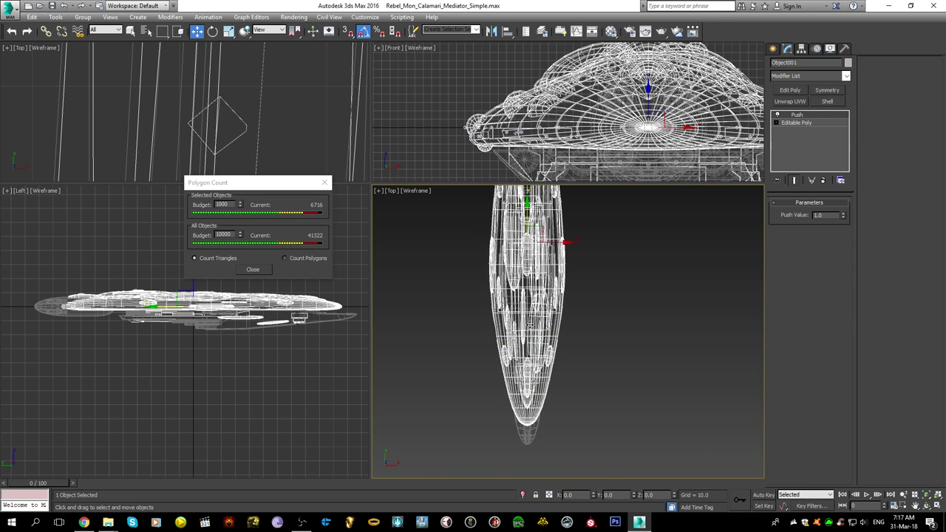
pyautogui.scroll(-3, 584, 331)
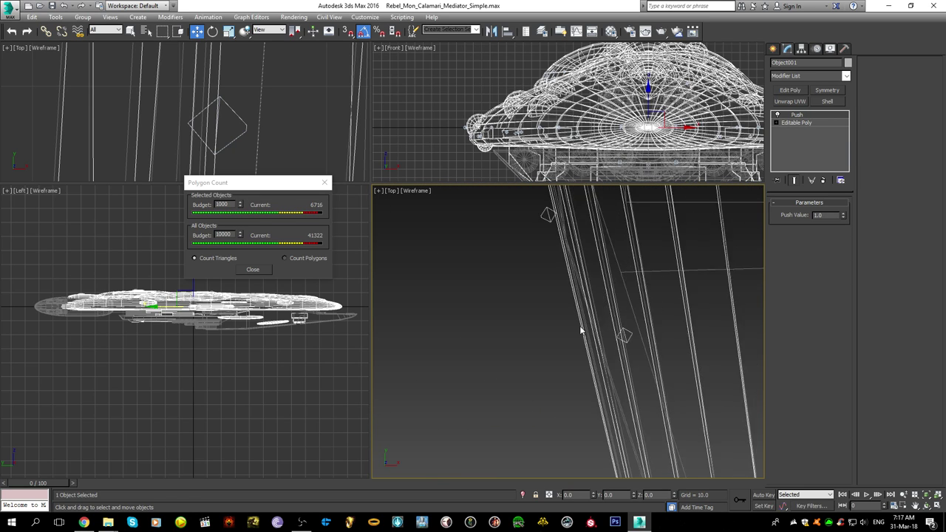
pyautogui.press('F3')
pyautogui.scroll(5, 519, 293)
pyautogui.press('F3')
pyautogui.scroll(-5, 551, 281)
pyautogui.press('F3')
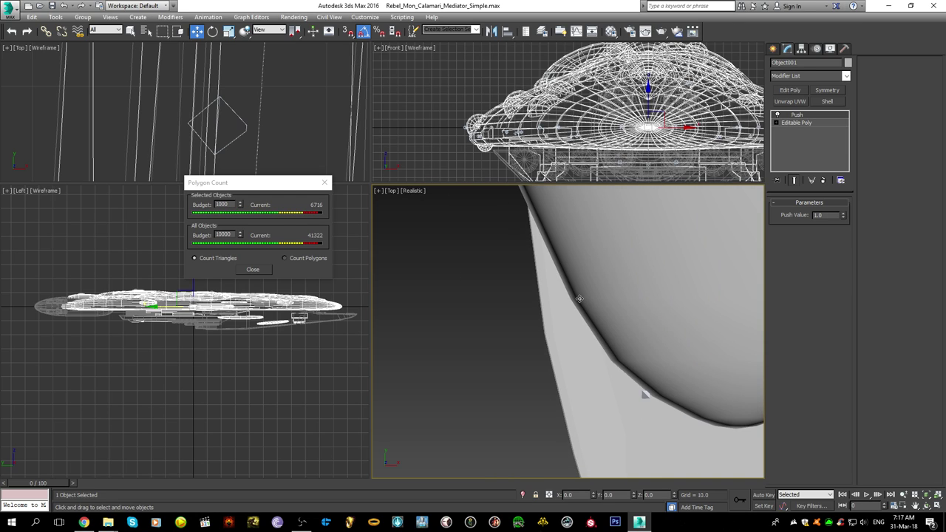
# - Set Object001's Push Value to 0.5 and convert the mesh to Editable Poly
pyautogui.press('F3')
pyautogui.press('F3')
pyautogui.scroll(-8, 644, 394)
pyautogui.keyDown('alt'); pyautogui.moveTo(620, 335); pyautogui.dragTo(608, 288, button='middle'); pyautogui.keyUp('alt')
pyautogui.rightClick(608, 288)
pyautogui.moveTo(683, 388)
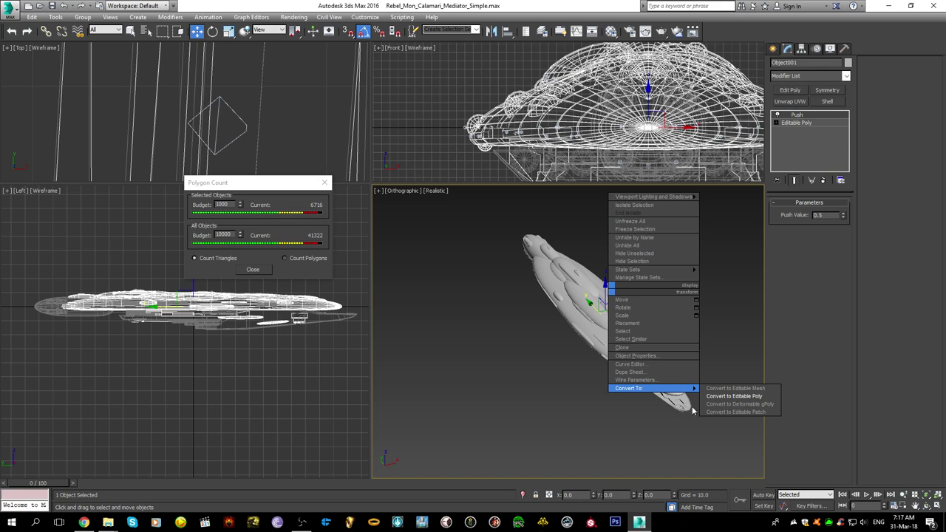
pyautogui.click(709, 396)
# - Rename the pushed mesh Lights and deselect it
pyautogui.write('U')
pyautogui.scroll(-2, 601, 139)
pyautogui.moveTo(640, 165); pyautogui.dragTo(609, 126, button='middle')
pyautogui.scroll(-2, 609, 126)
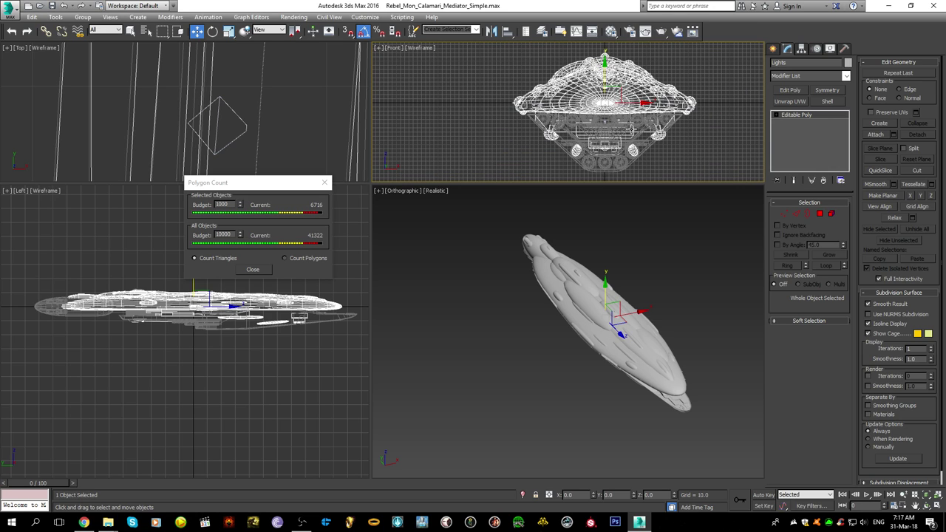
pyautogui.click(774, 48)
pyautogui.click(719, 117)
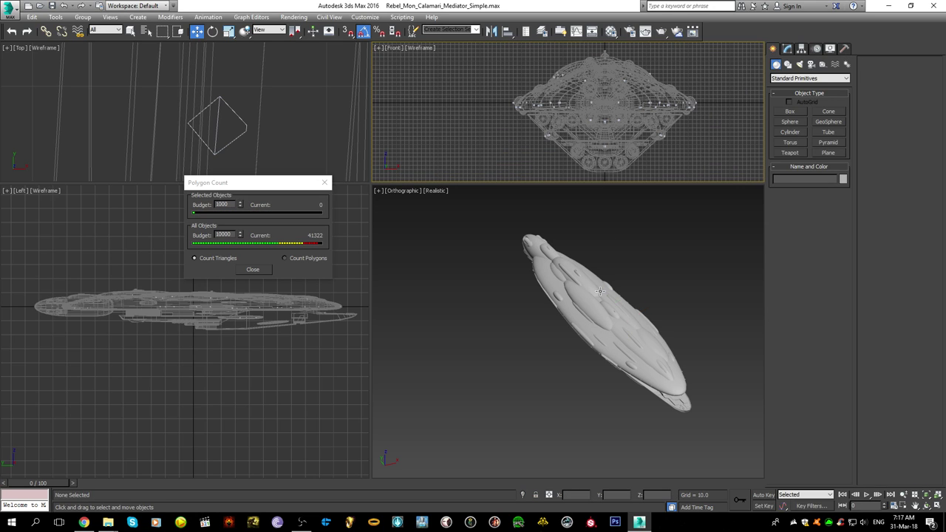
# - Inspect the ship's underside and bow in the shaded view, with the Polygon Count dialog moved below the side view's ship
pyautogui.scroll(5, 598, 294)
pyautogui.keyDown('alt'); pyautogui.moveTo(493, 291); pyautogui.dragTo(631, 240, button='middle'); pyautogui.keyUp('alt')
pyautogui.scroll(-3, 486, 270)
pyautogui.scroll(3, 485, 270)
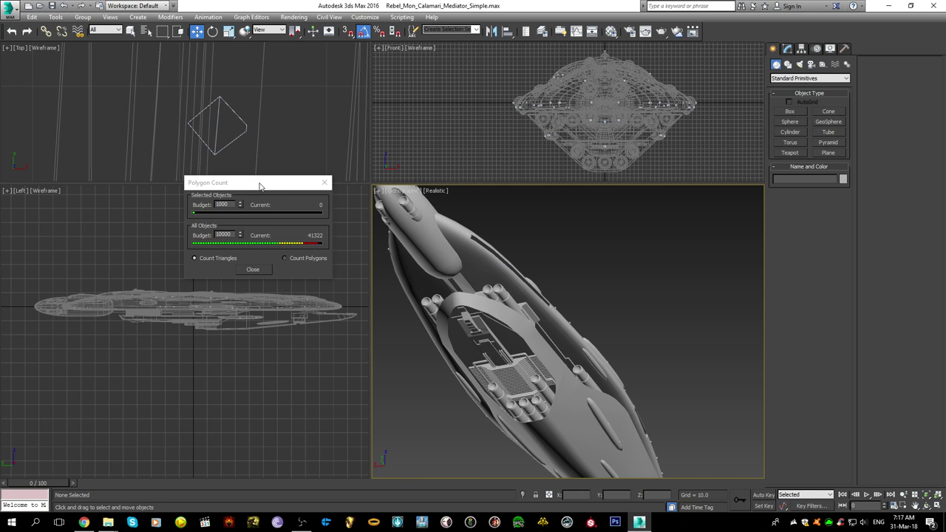
pyautogui.moveTo(260, 186); pyautogui.dragTo(242, 384)
pyautogui.click(169, 347)
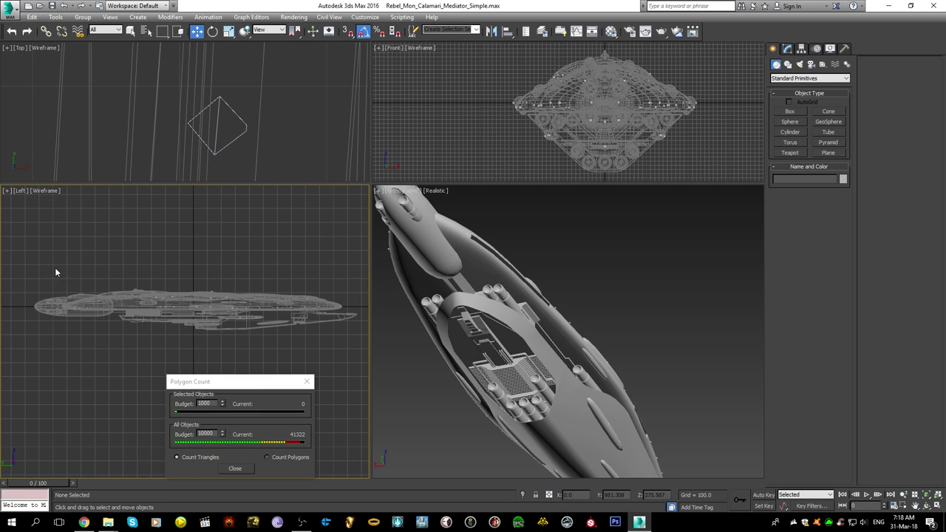
pyautogui.moveTo(572, 317); pyautogui.dragTo(678, 410, button='middle')
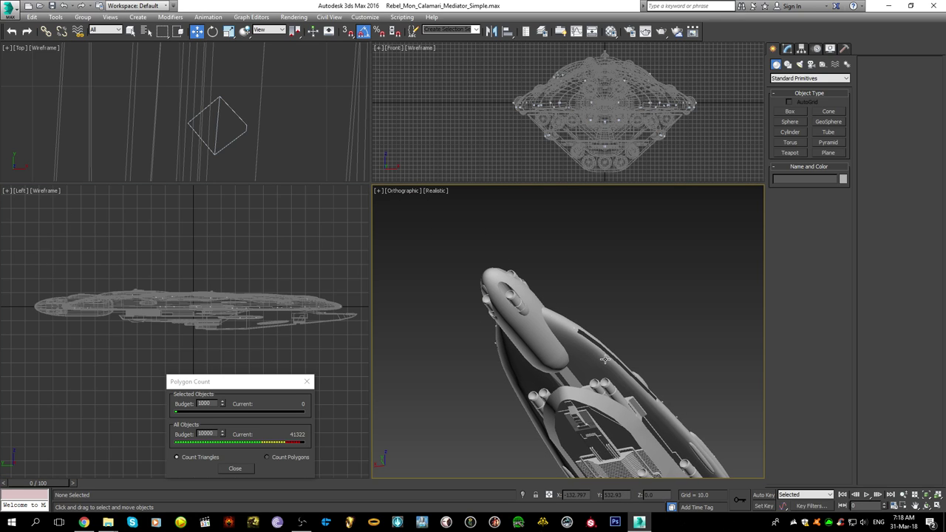
# - Switch to Chrome, read the Twitch stream chat from earlier messages to the newest, and return to 3ds Max
pyautogui.click(81, 523)
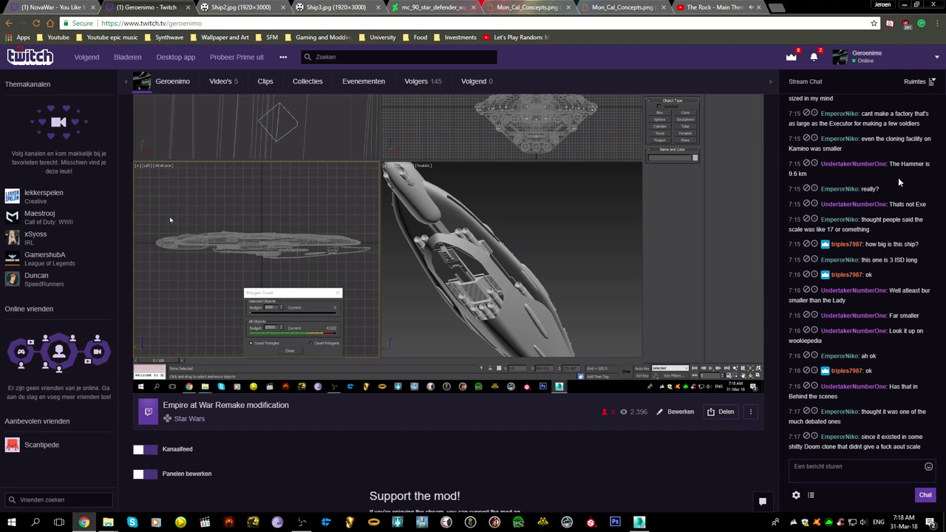
pyautogui.scroll(1, 895, 175)
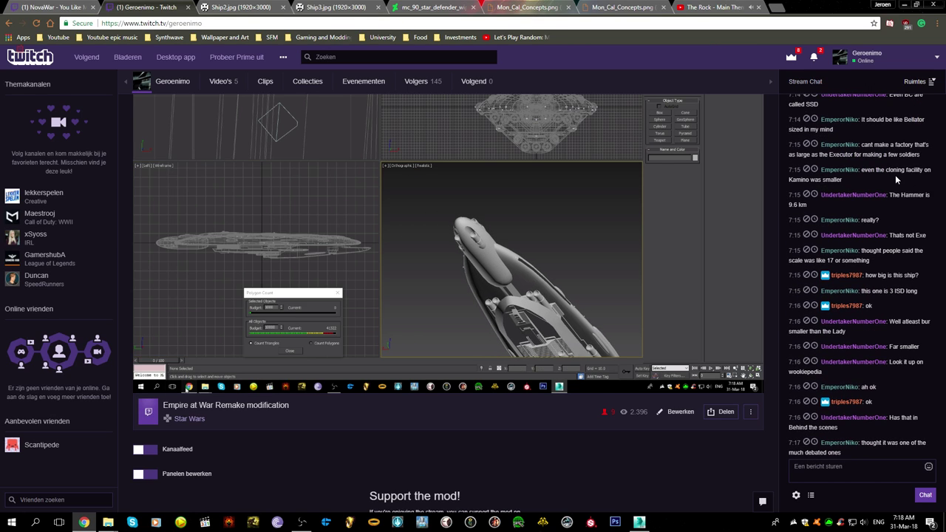
pyautogui.scroll(2, 895, 175)
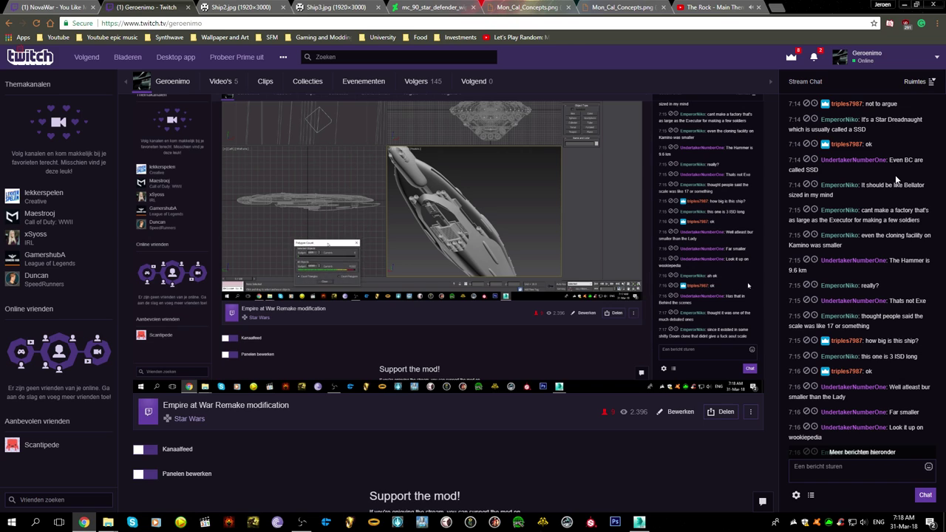
pyautogui.scroll(2, 895, 174)
pyautogui.scroll(2, 894, 174)
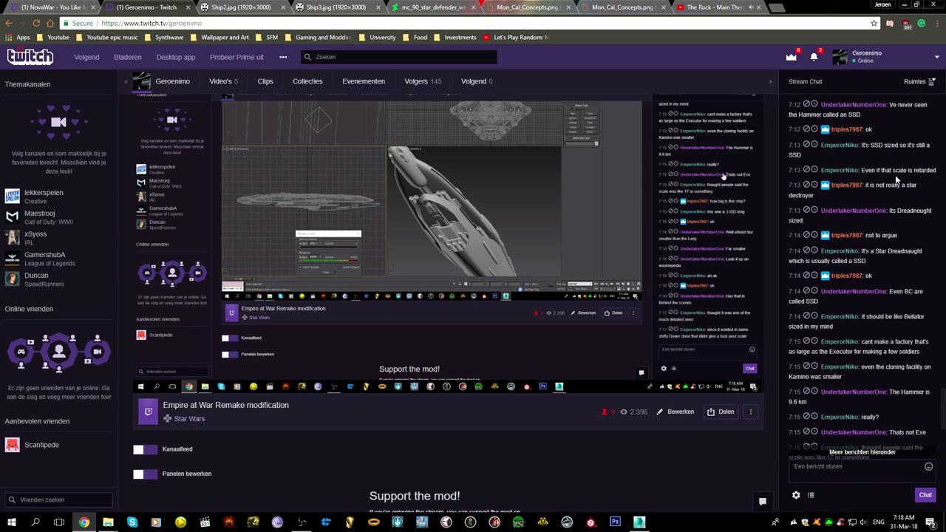
pyautogui.scroll(2, 895, 174)
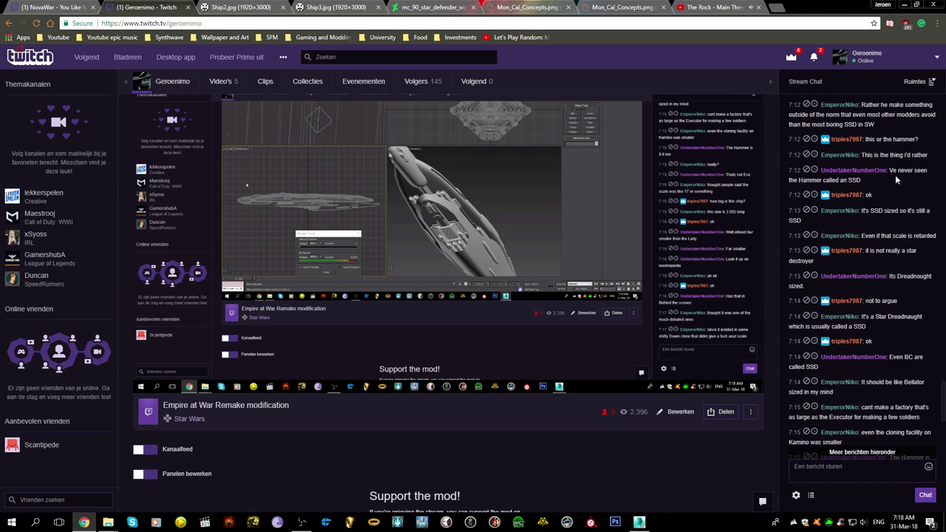
pyautogui.scroll(-4, 917, 170)
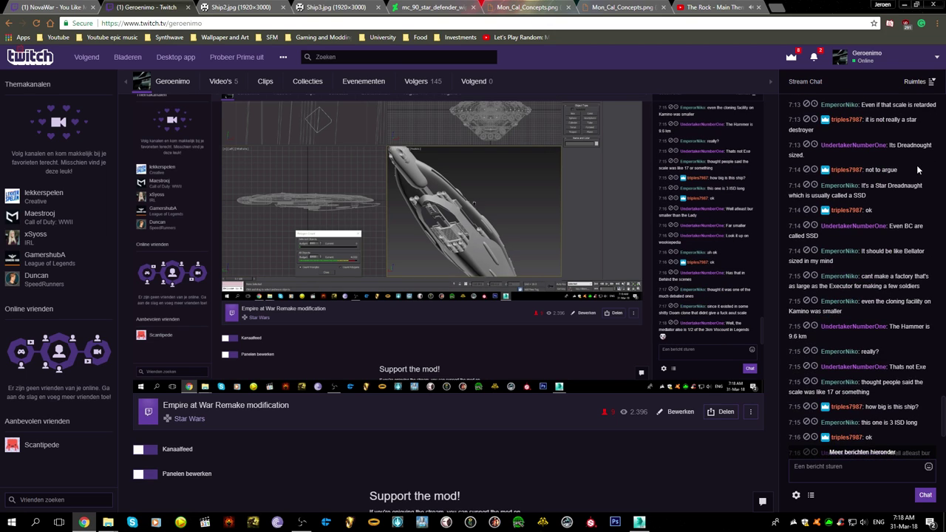
pyautogui.scroll(-4, 917, 170)
pyautogui.scroll(-2, 917, 170)
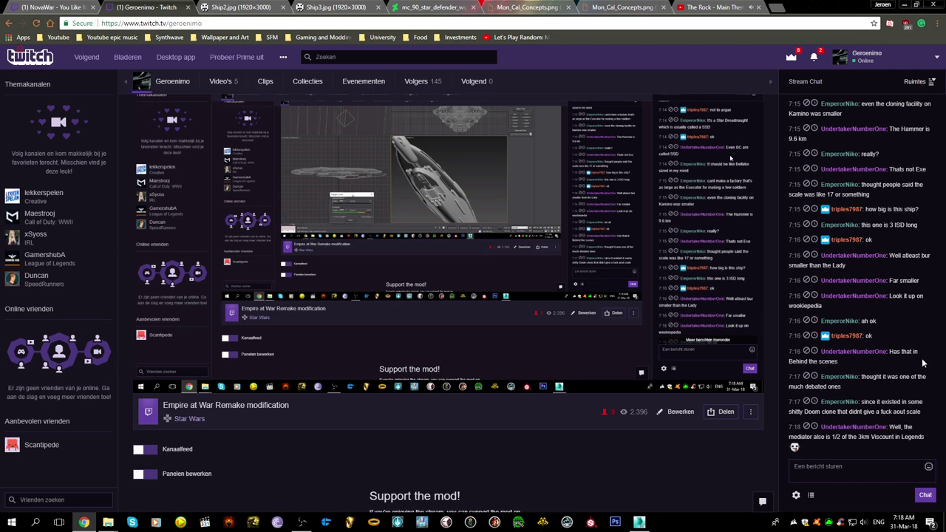
pyautogui.click(639, 522)
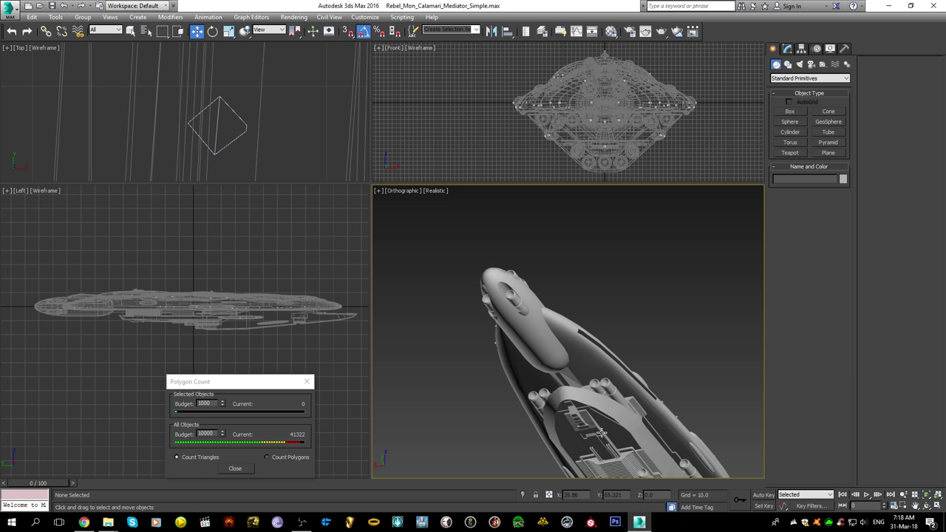
pyautogui.click(83, 522)
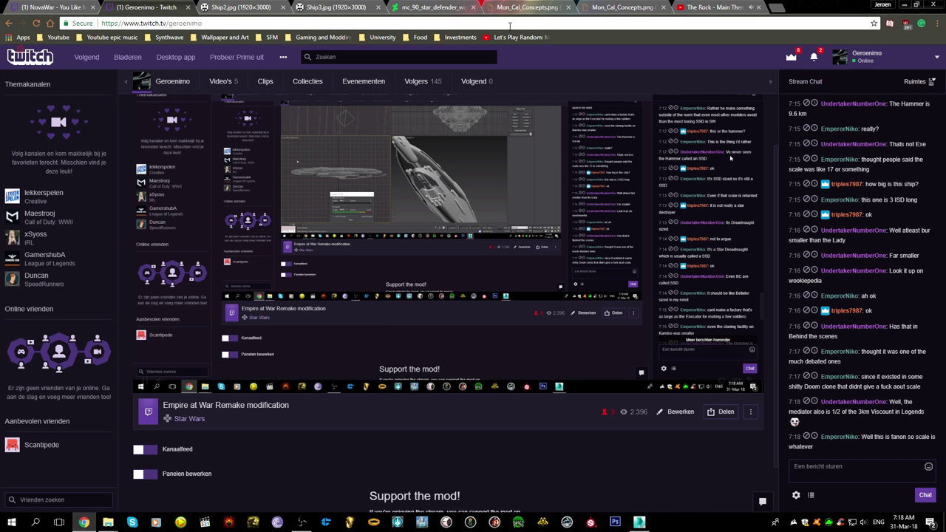
pyautogui.hotkey('alt', 'Tab')
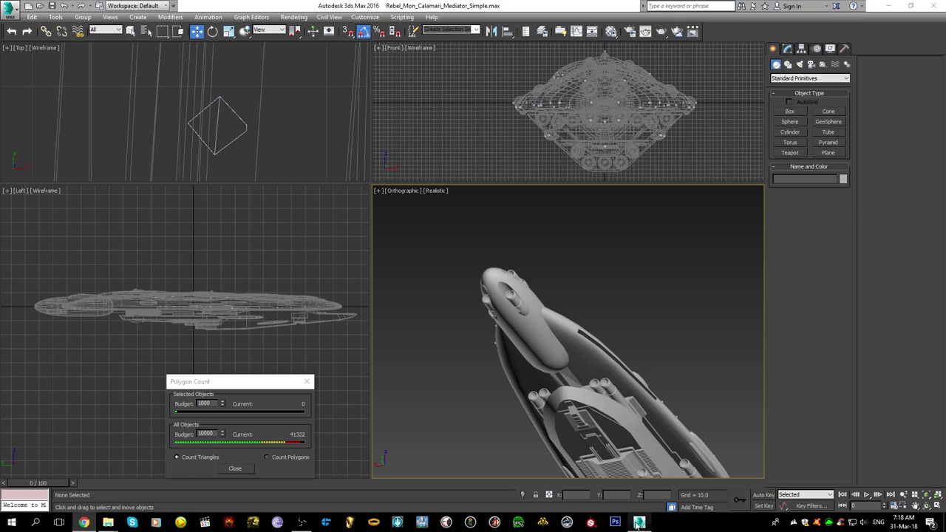
# - Apply an Unwrap UVW modifier to the Lights mesh and inspect its UV layout in the UV editor
pyautogui.keyDown('alt'); pyautogui.moveTo(550, 348); pyautogui.dragTo(466, 355, button='middle'); pyautogui.keyUp('alt')
pyautogui.keyDown('alt'); pyautogui.moveTo(654, 308); pyautogui.dragTo(579, 305, button='middle'); pyautogui.keyUp('alt')
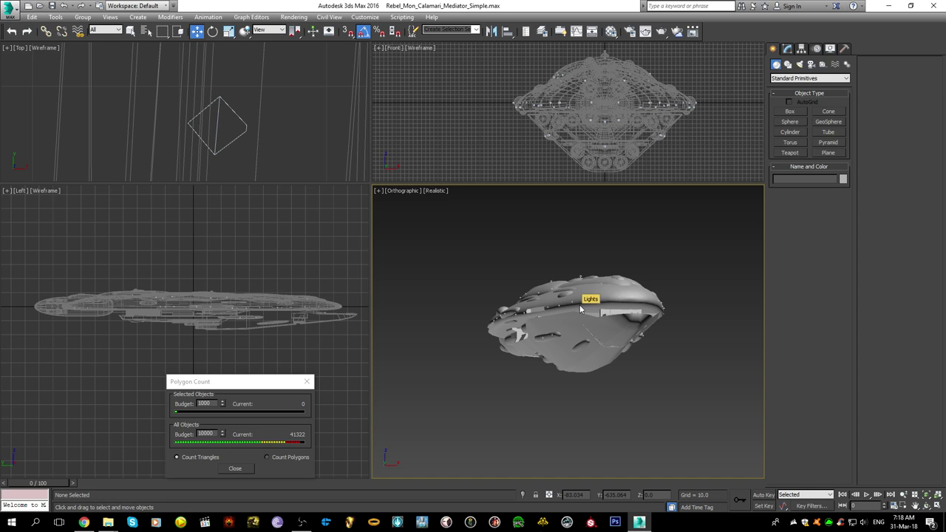
pyautogui.click(625, 82)
pyautogui.click(787, 48)
pyautogui.click(813, 76)
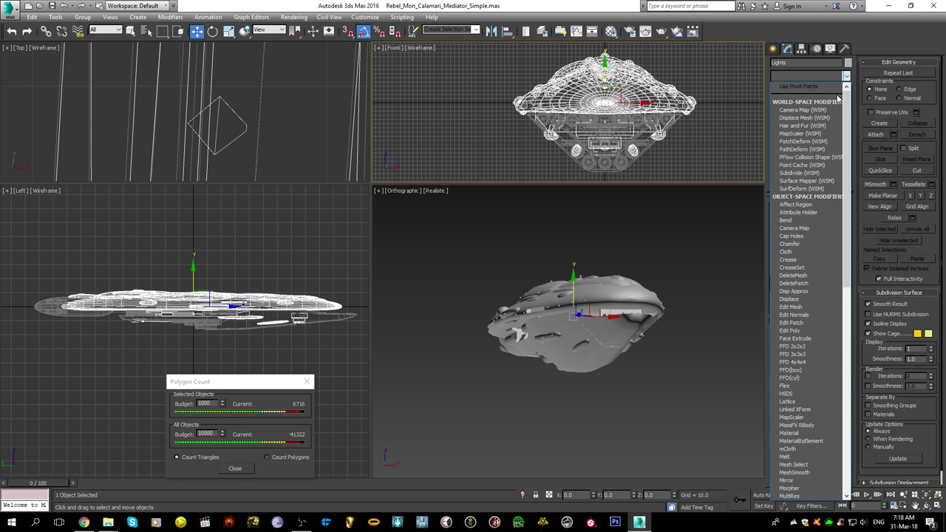
pyautogui.click(844, 77)
pyautogui.click(795, 102)
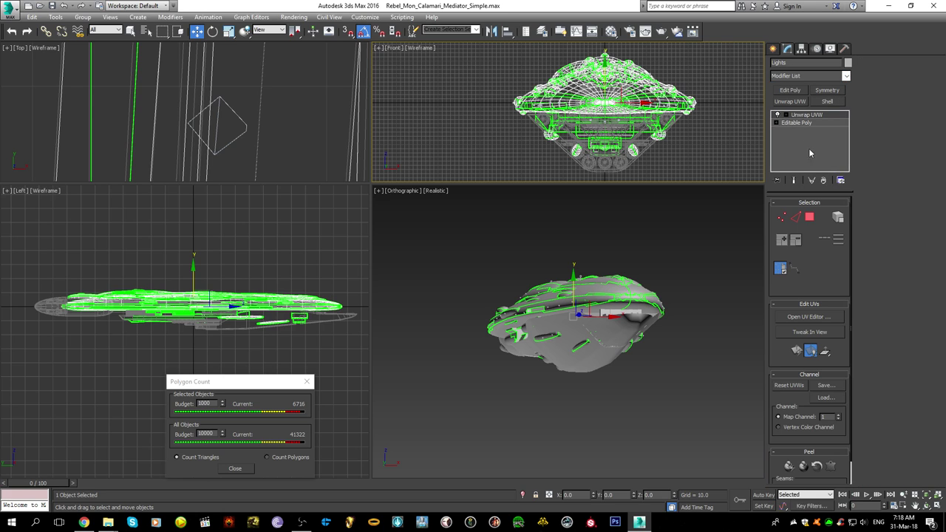
pyautogui.click(819, 321)
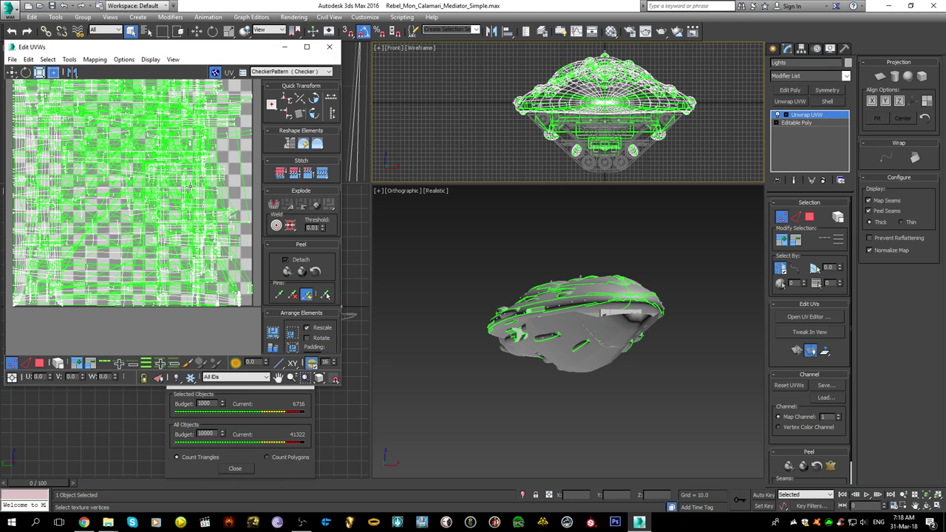
pyautogui.scroll(3, 190, 186)
pyautogui.scroll(3, 193, 182)
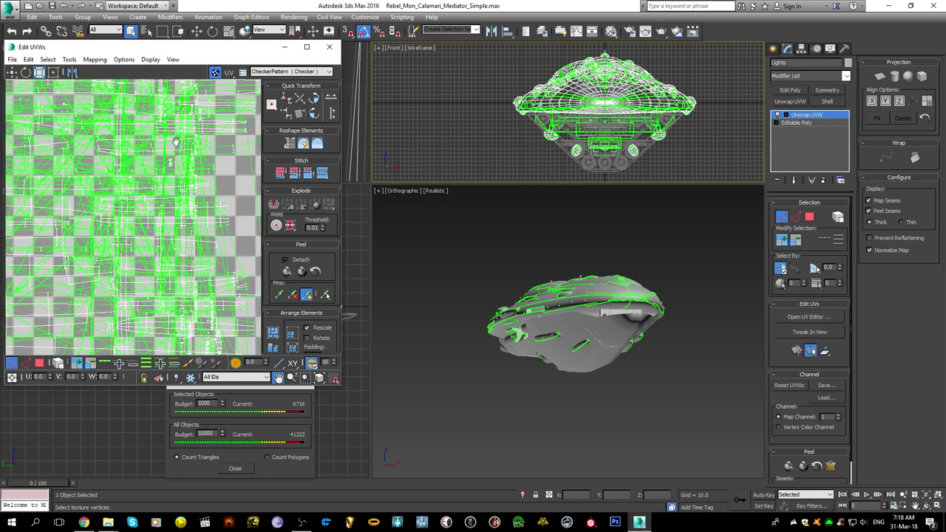
pyautogui.scroll(-5, 137, 189)
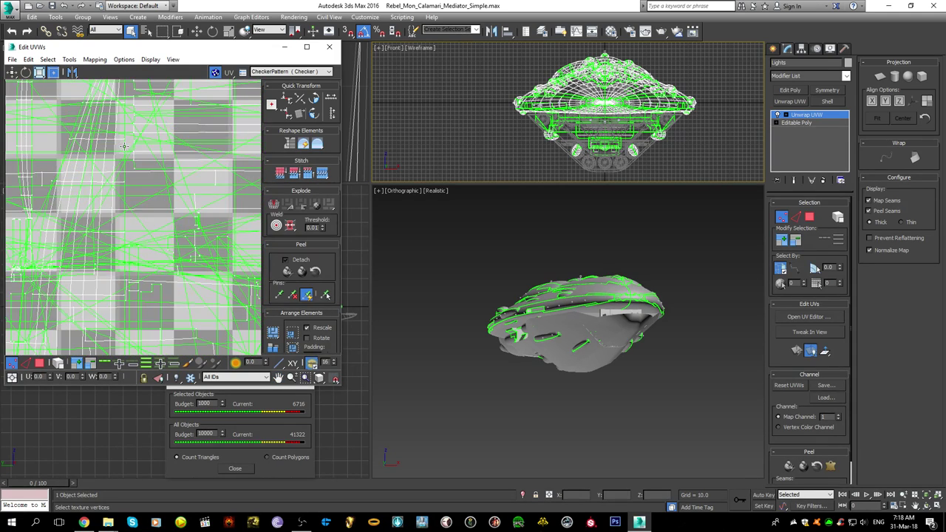
# - Select a UV element of the Lights mesh at Polygon level and locate its faces on the ship in a wireframe view
pyautogui.click(784, 116)
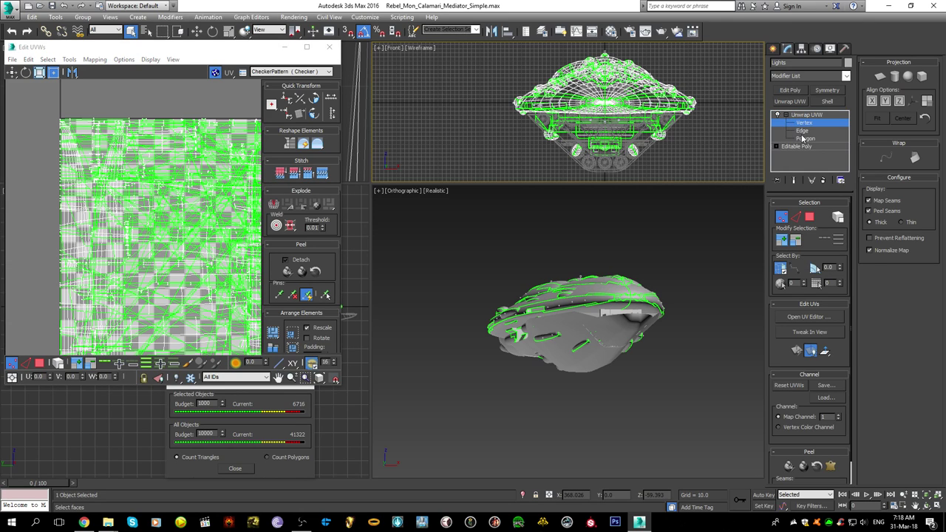
pyautogui.click(803, 138)
pyautogui.scroll(4, 155, 160)
pyautogui.click(154, 161)
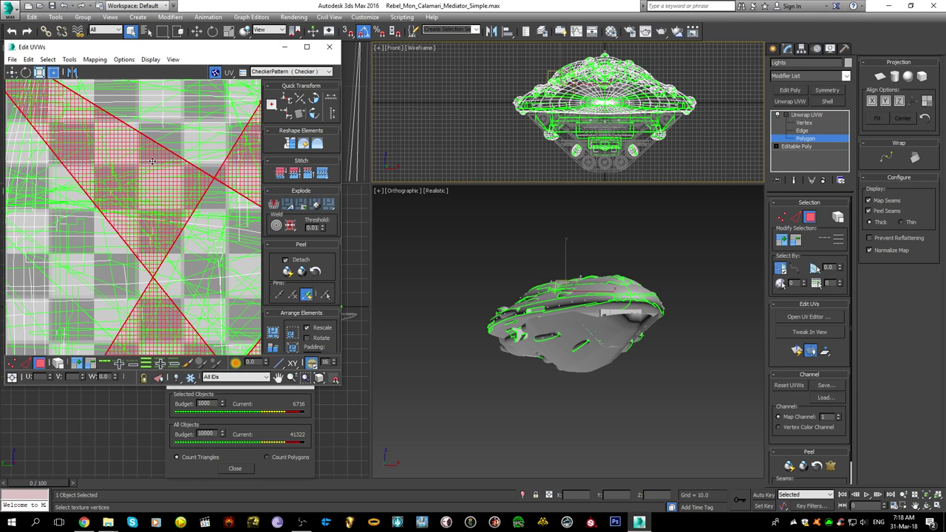
pyautogui.scroll(-5, 153, 161)
pyautogui.middleClick(538, 262)
pyautogui.press('F4')
pyautogui.scroll(5, 569, 290)
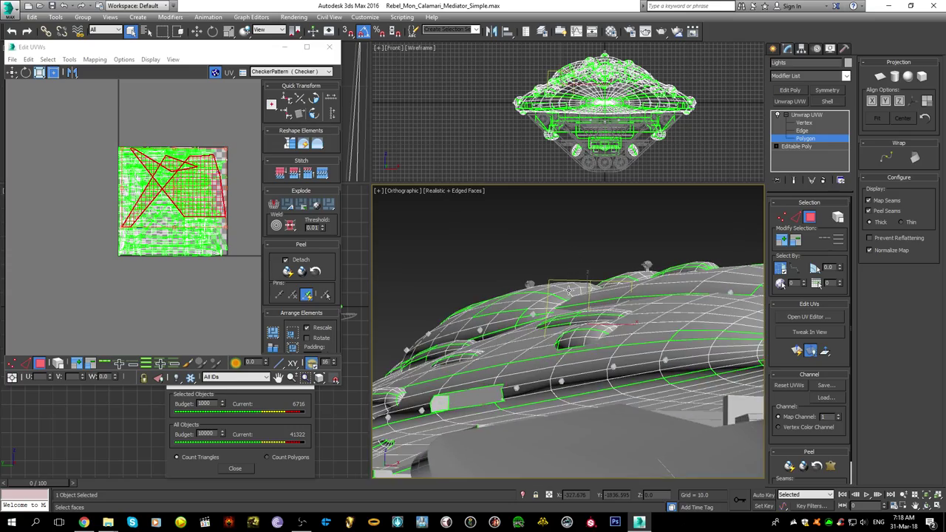
pyautogui.press('F3')
pyautogui.scroll(6, 567, 311)
pyautogui.keyDown('alt'); pyautogui.moveTo(568, 311); pyautogui.dragTo(621, 380, button='middle'); pyautogui.keyUp('alt')
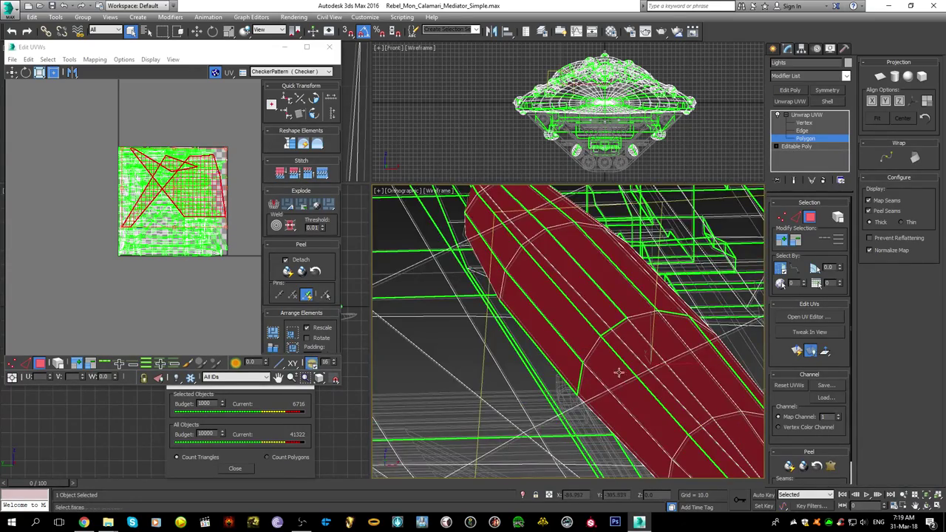
# - Collapse the unwrapped Lights mesh to Editable Poly and deselect it
pyautogui.scroll(-6, 620, 381)
pyautogui.rightClick(599, 285)
pyautogui.moveTo(650, 392)
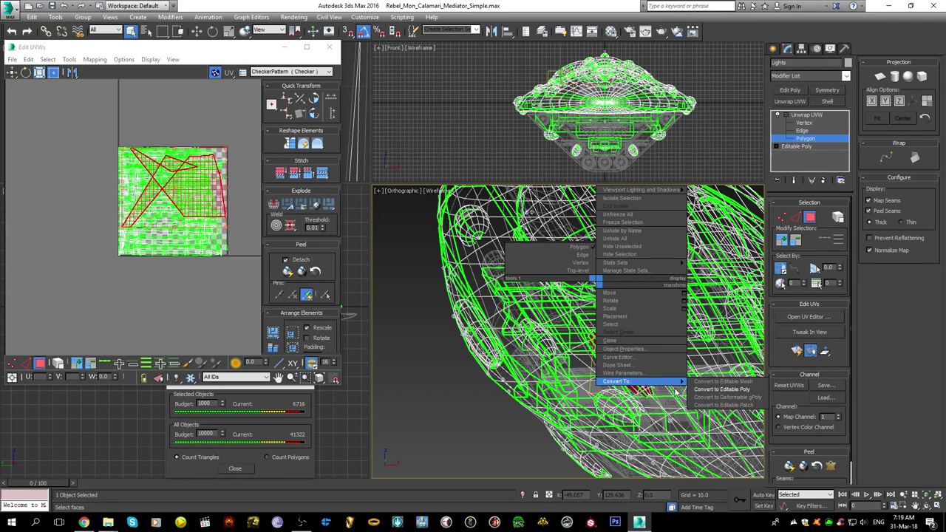
pyautogui.click(727, 390)
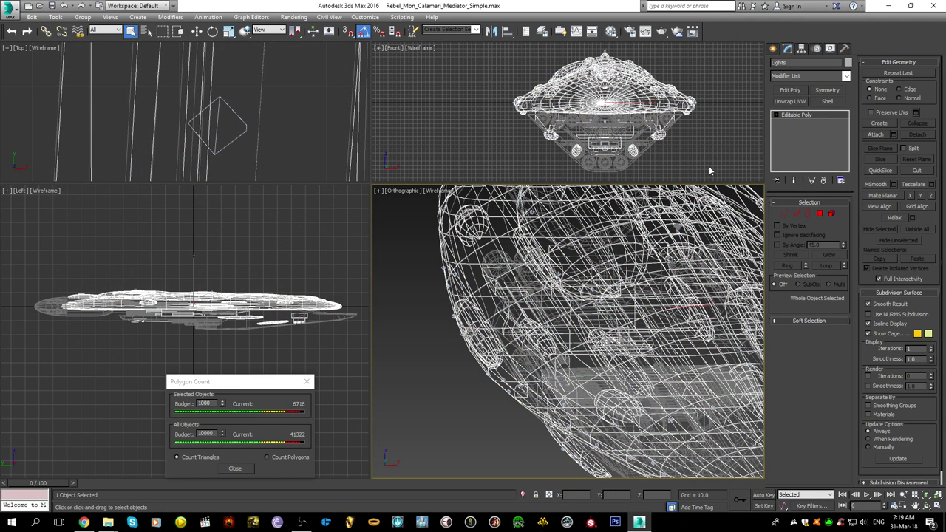
pyautogui.click(713, 142)
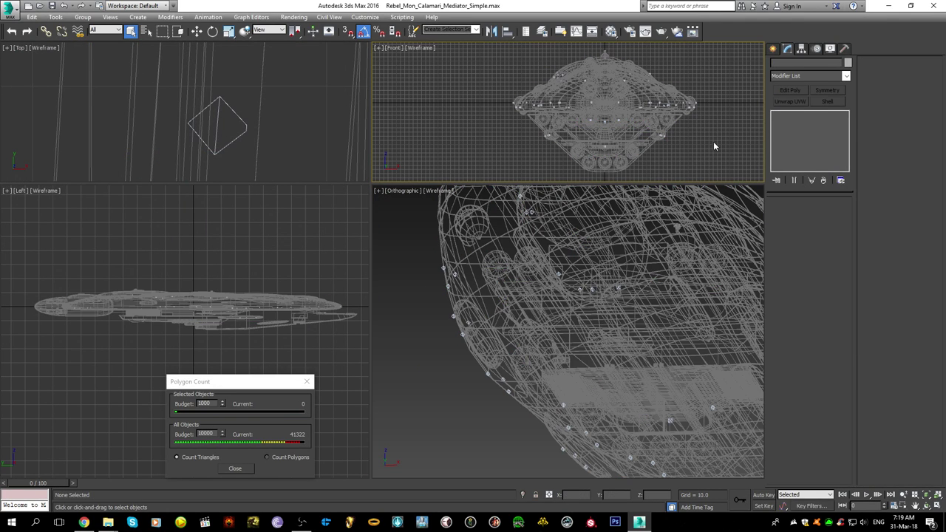
# - Open the export options for the whole ship scene with nothing selected
pyautogui.click(773, 50)
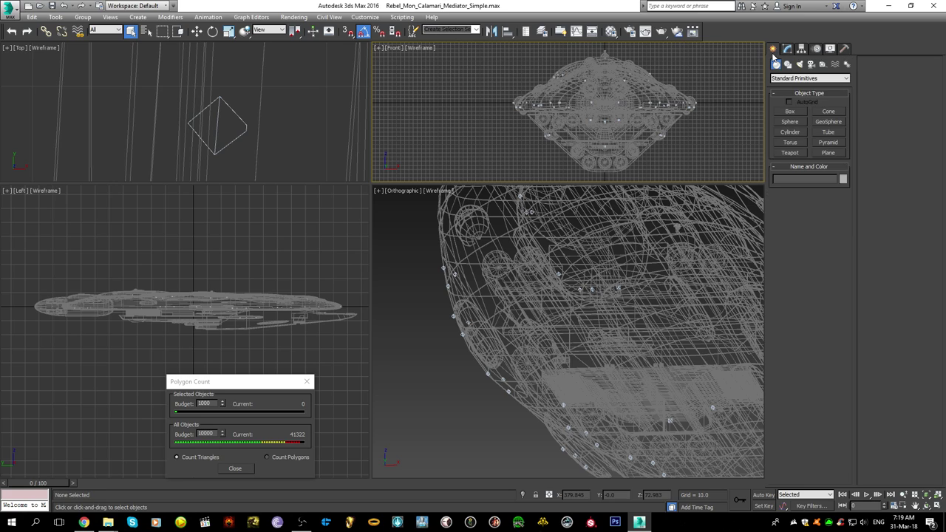
pyautogui.click(6, 7)
pyautogui.click(497, 84)
pyautogui.scroll(-3, 506, 67)
pyautogui.click(6, 8)
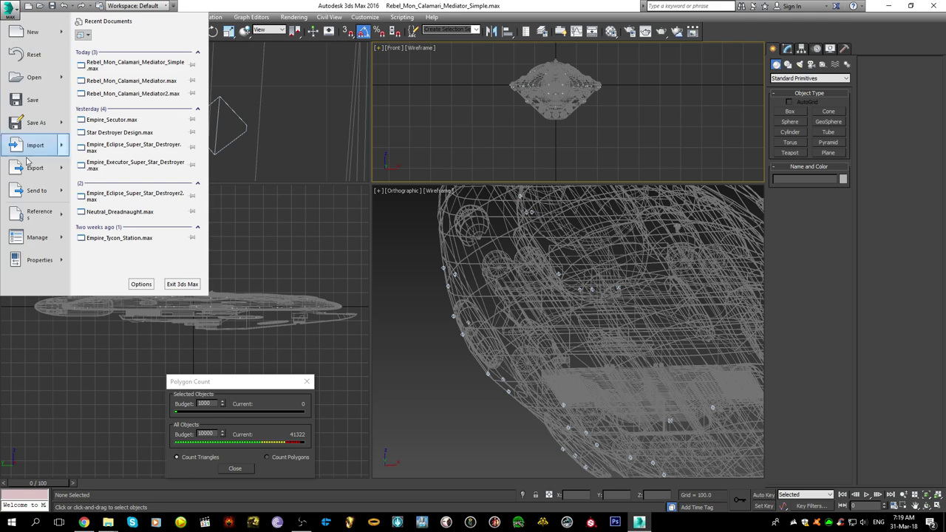
pyautogui.moveTo(31, 169)
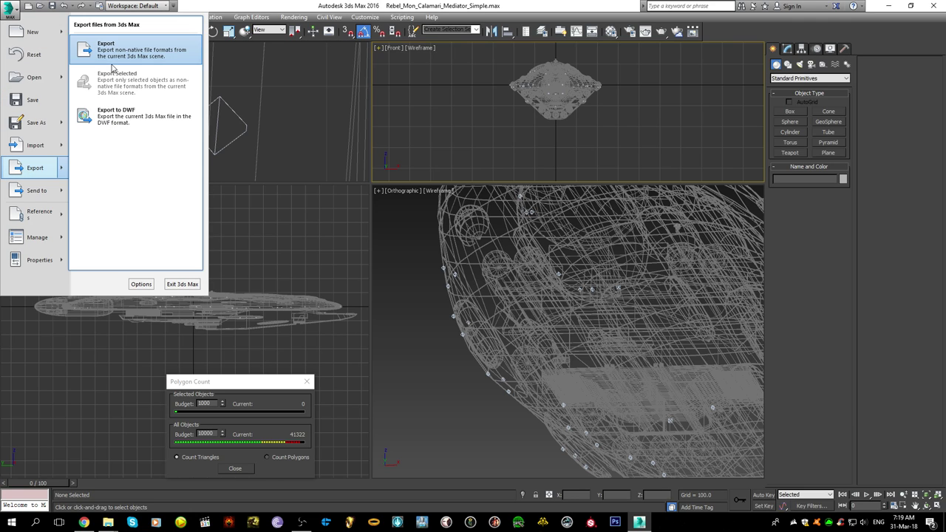